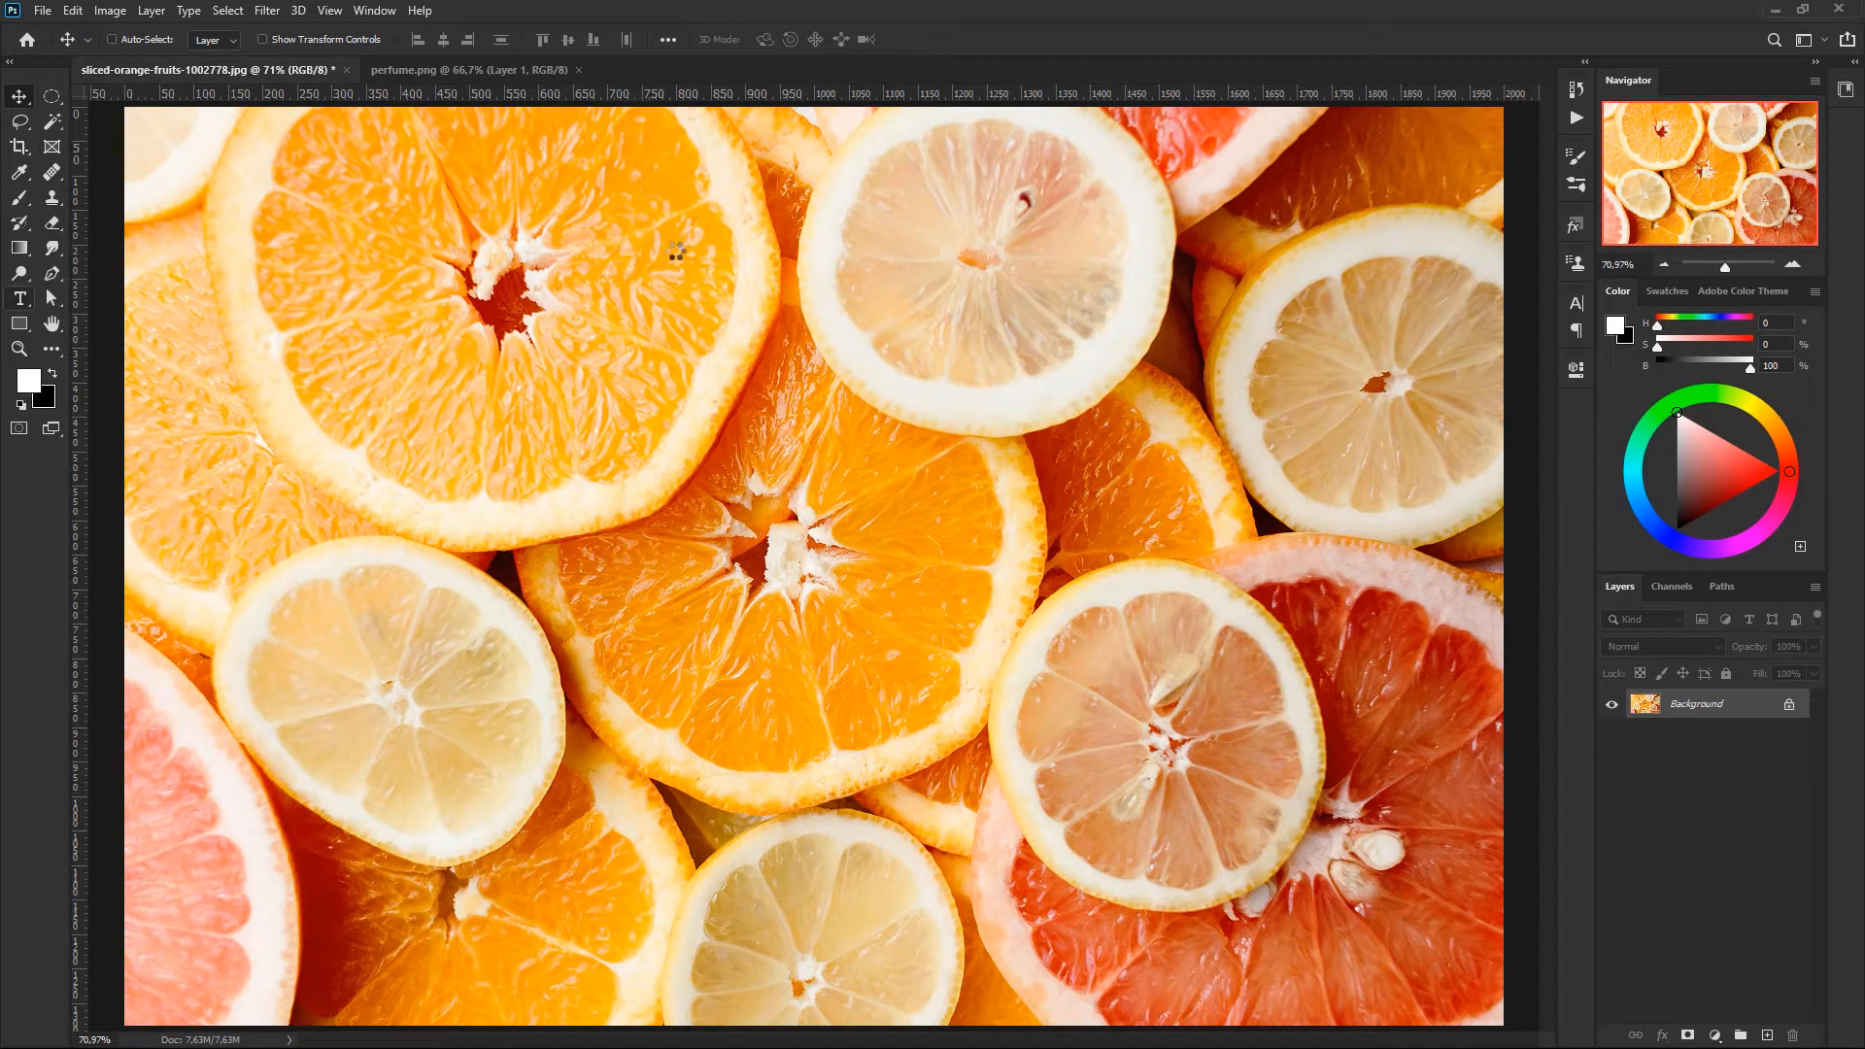
- Add a horizontal text layer reading "MASK" over the sliced orange photo
click(17, 297)
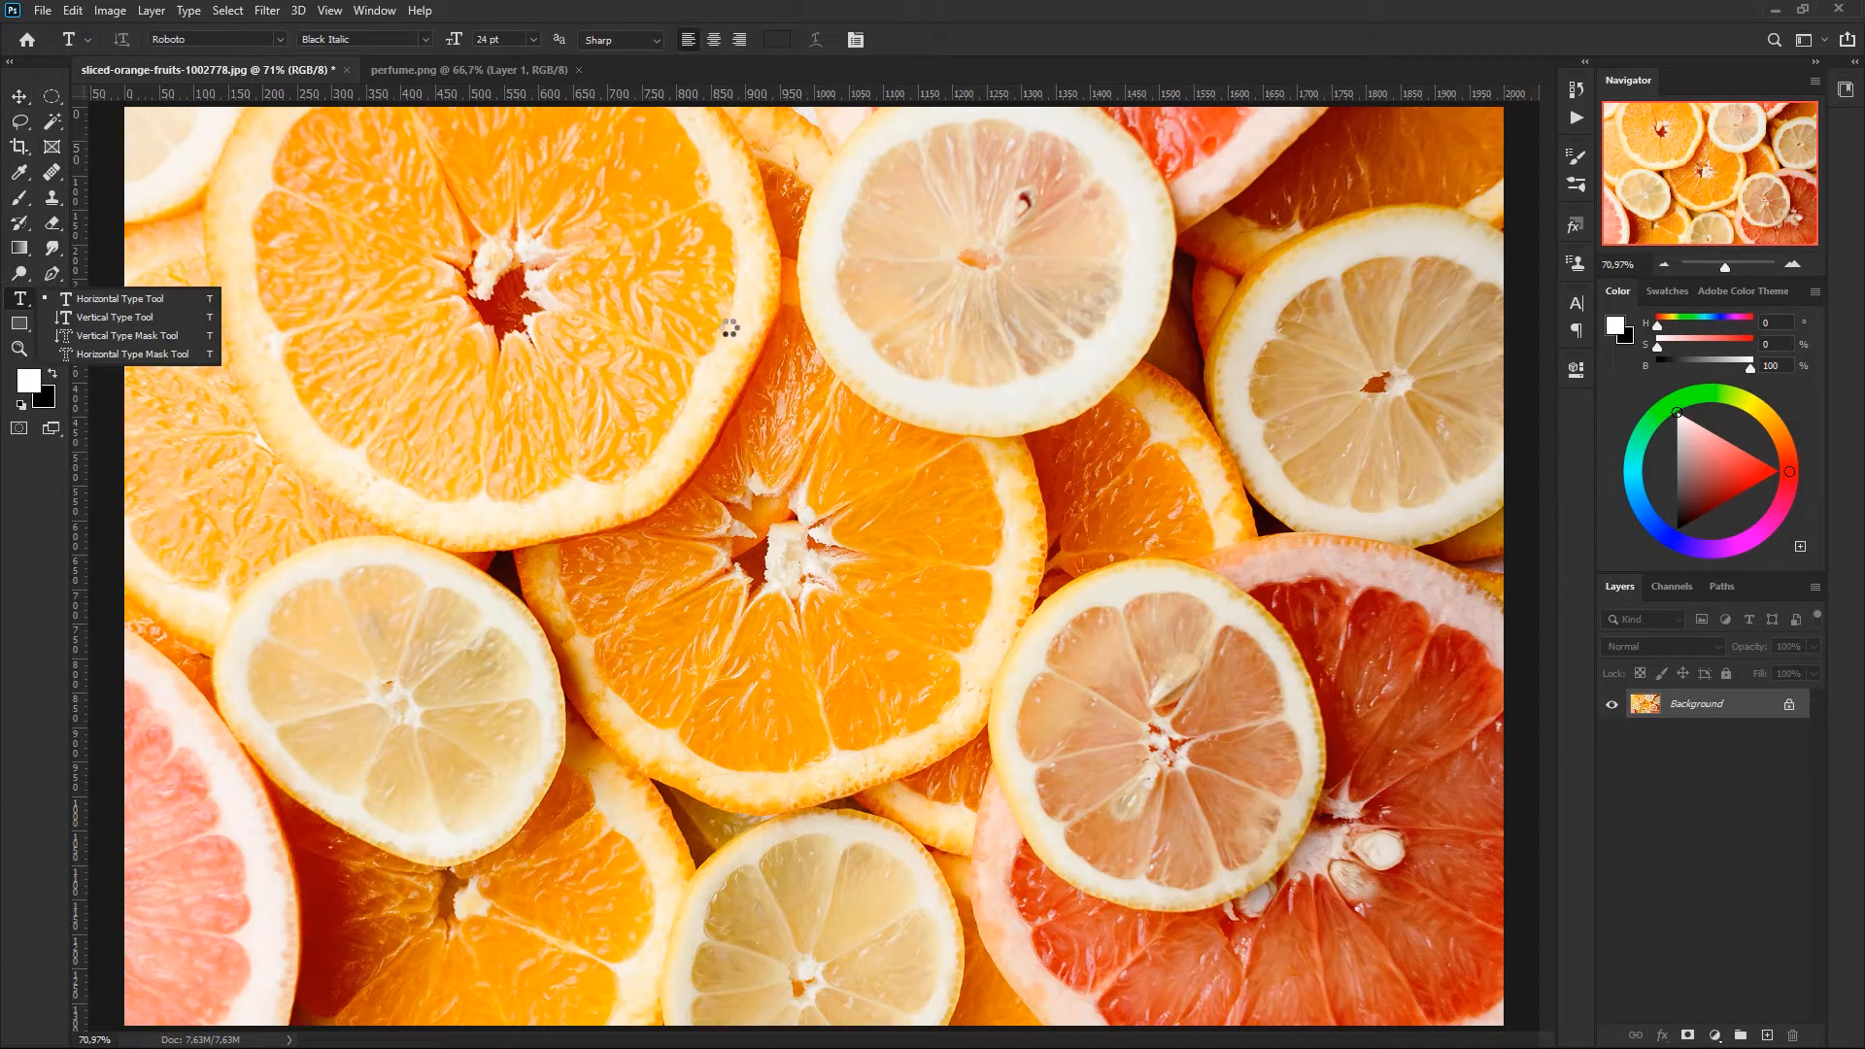
click(630, 377)
click(567, 643)
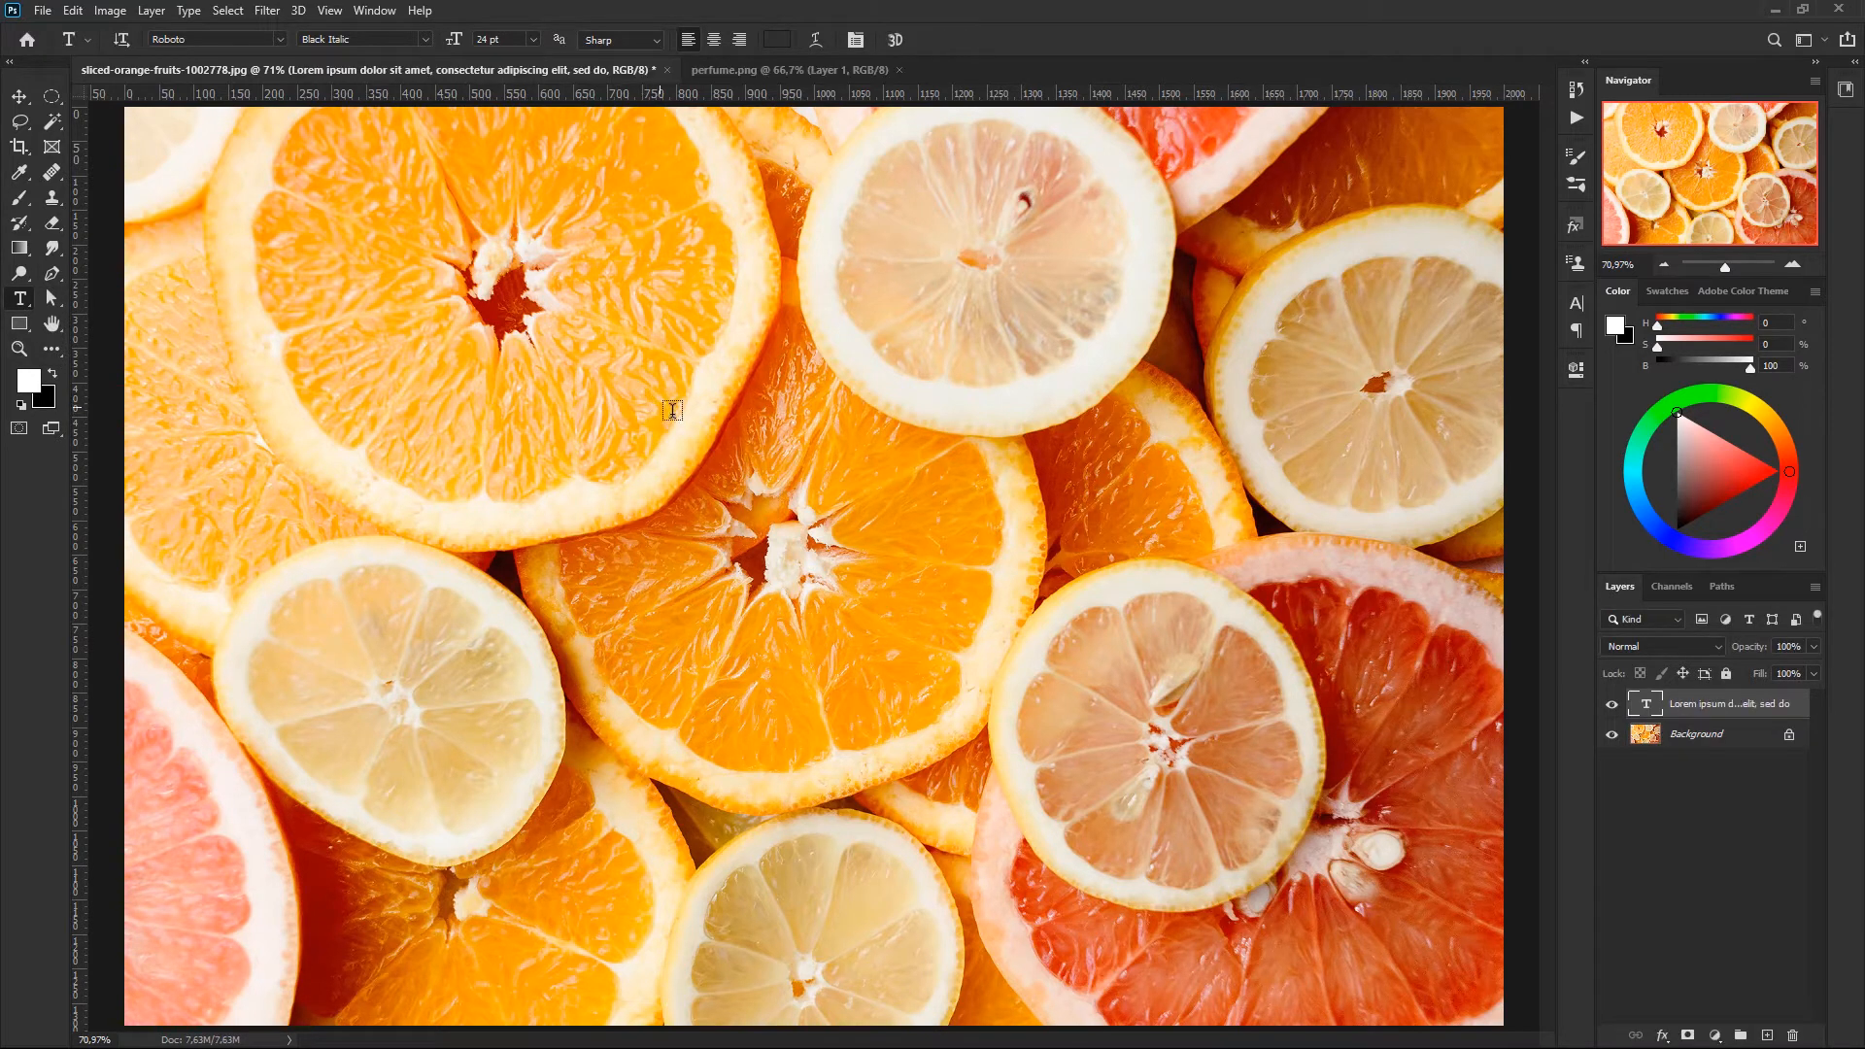
click(661, 402)
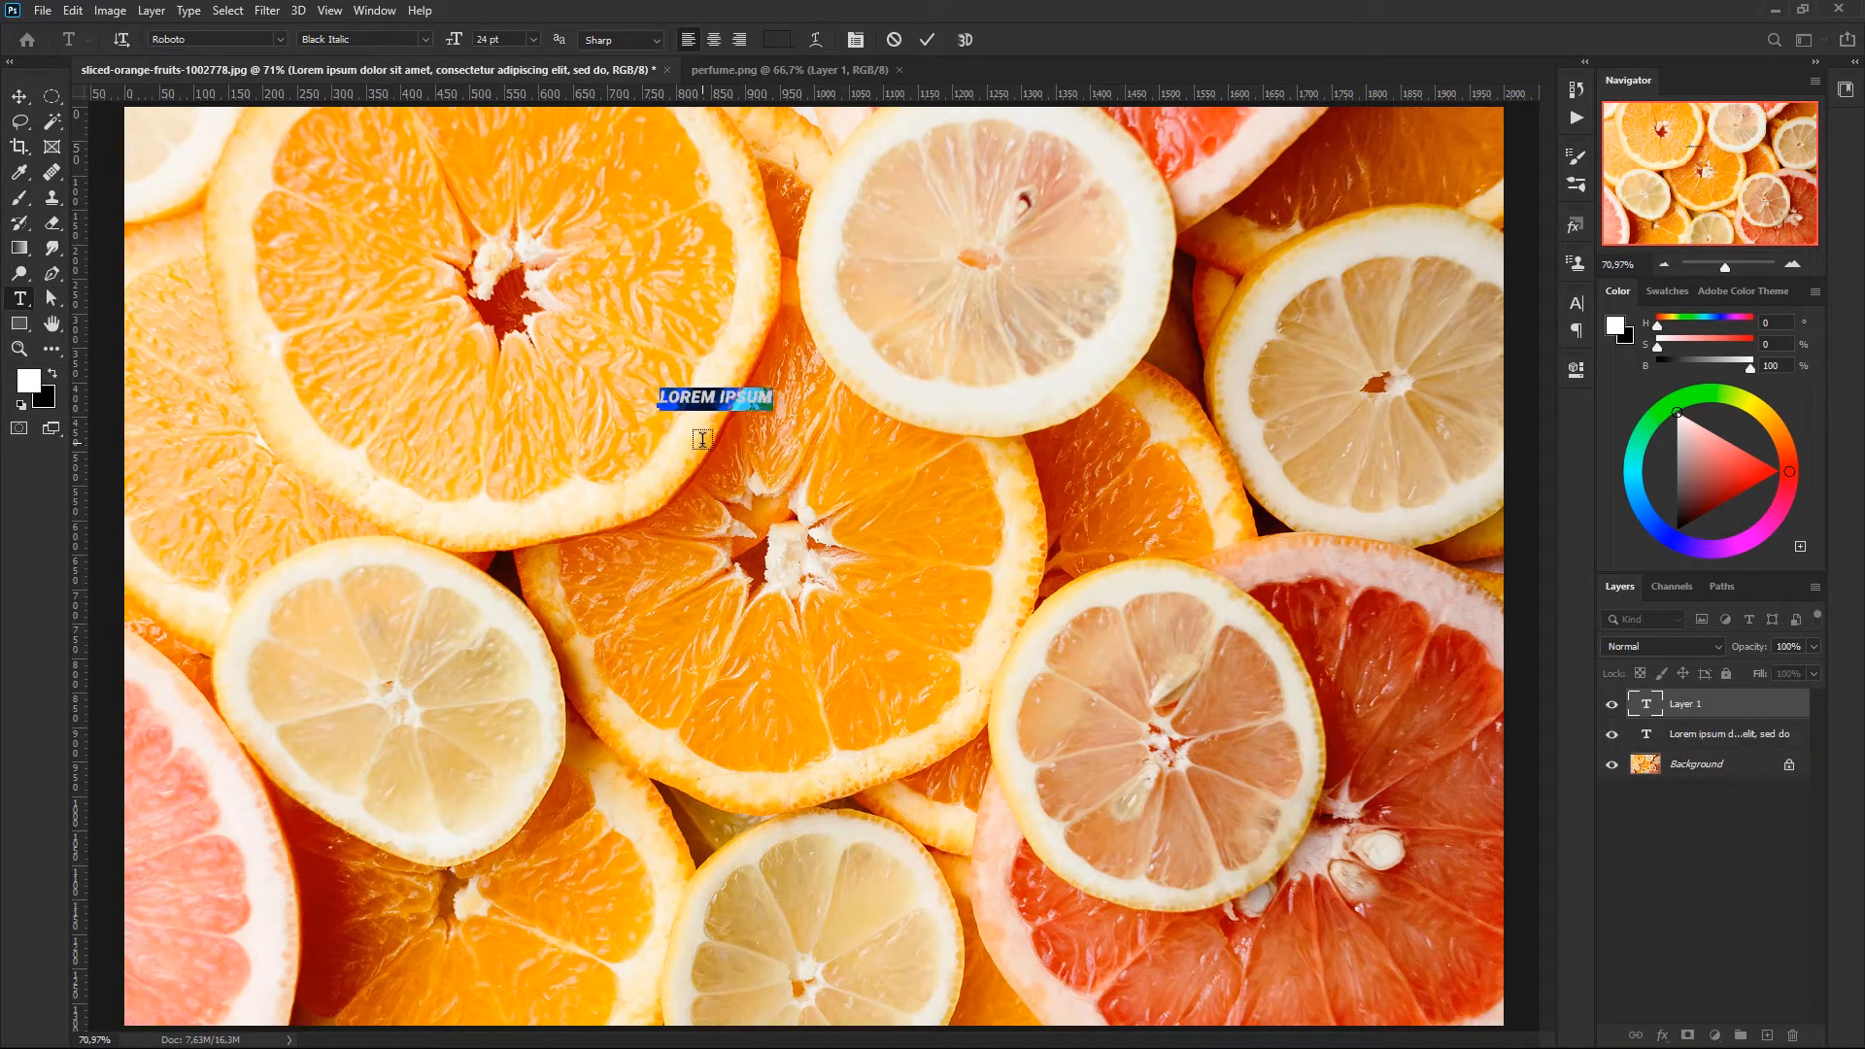
text(MAS)
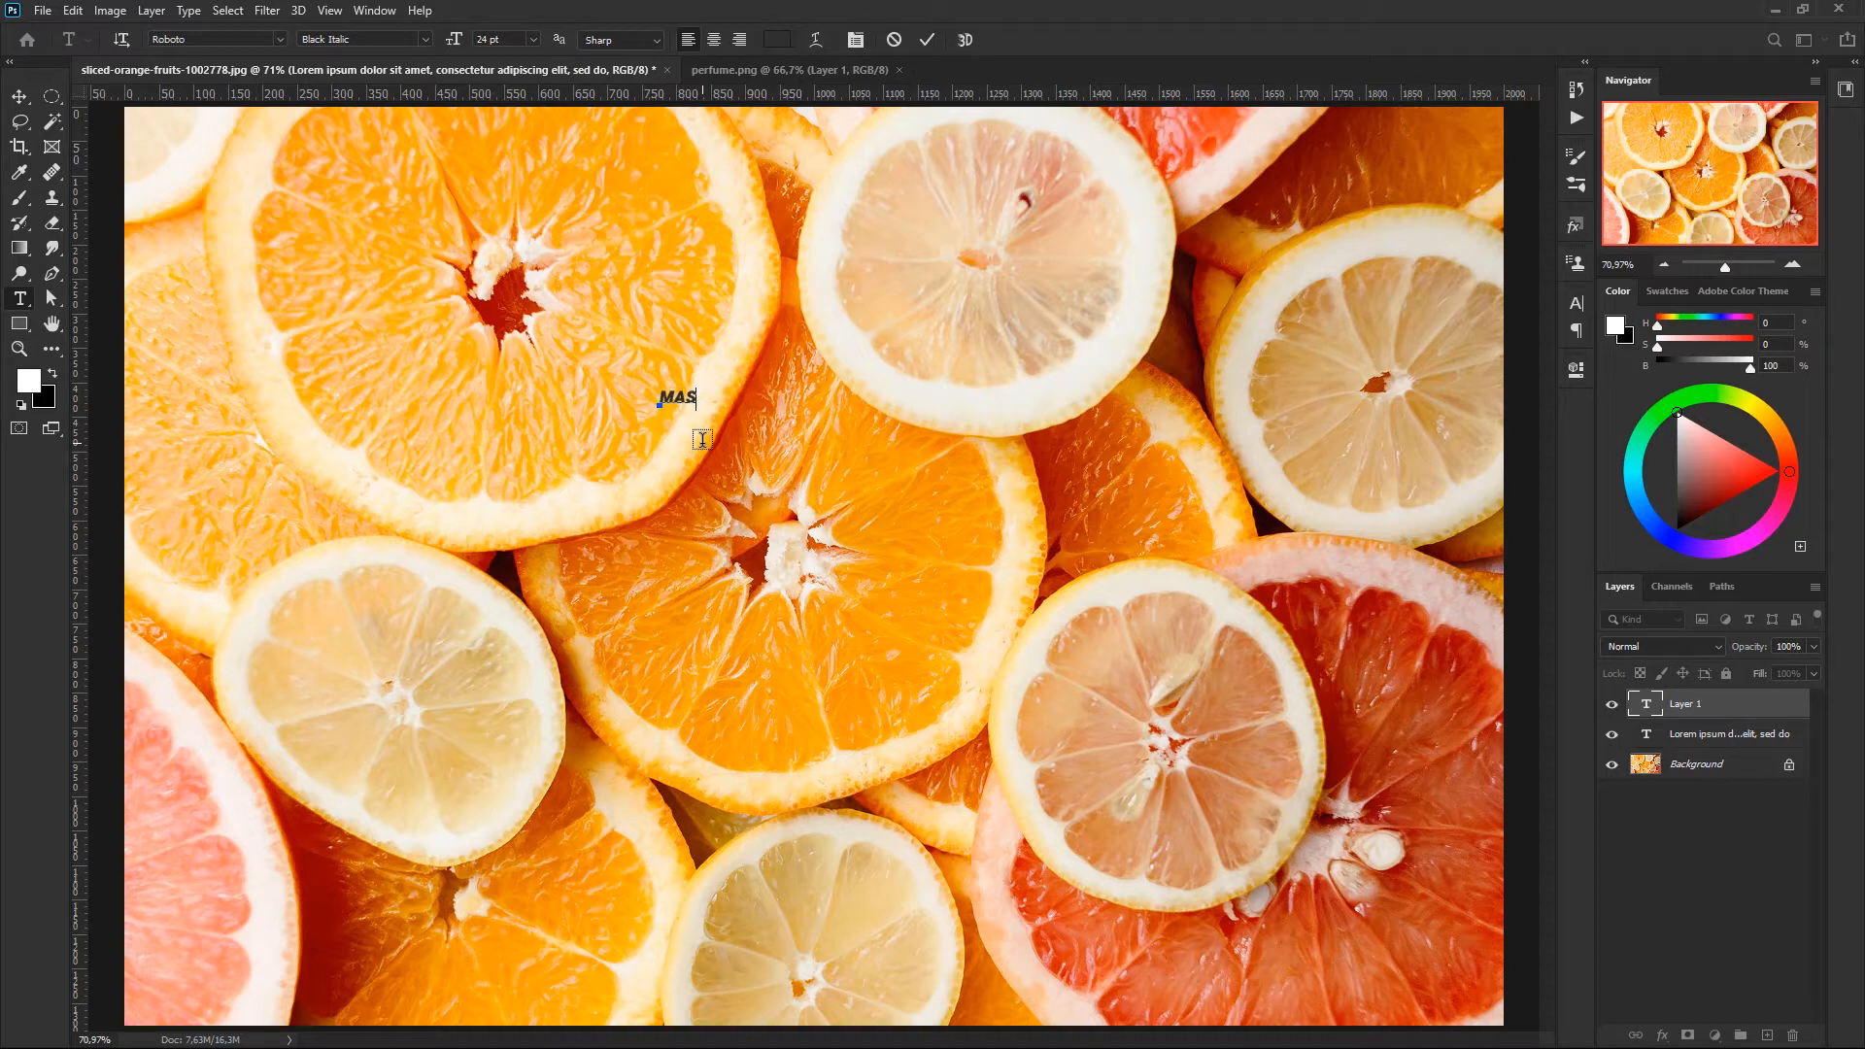
text(K)
- Scale the MASK text up to about 1598% and move it to the upper middle of the canvas
key(ctrl+t)
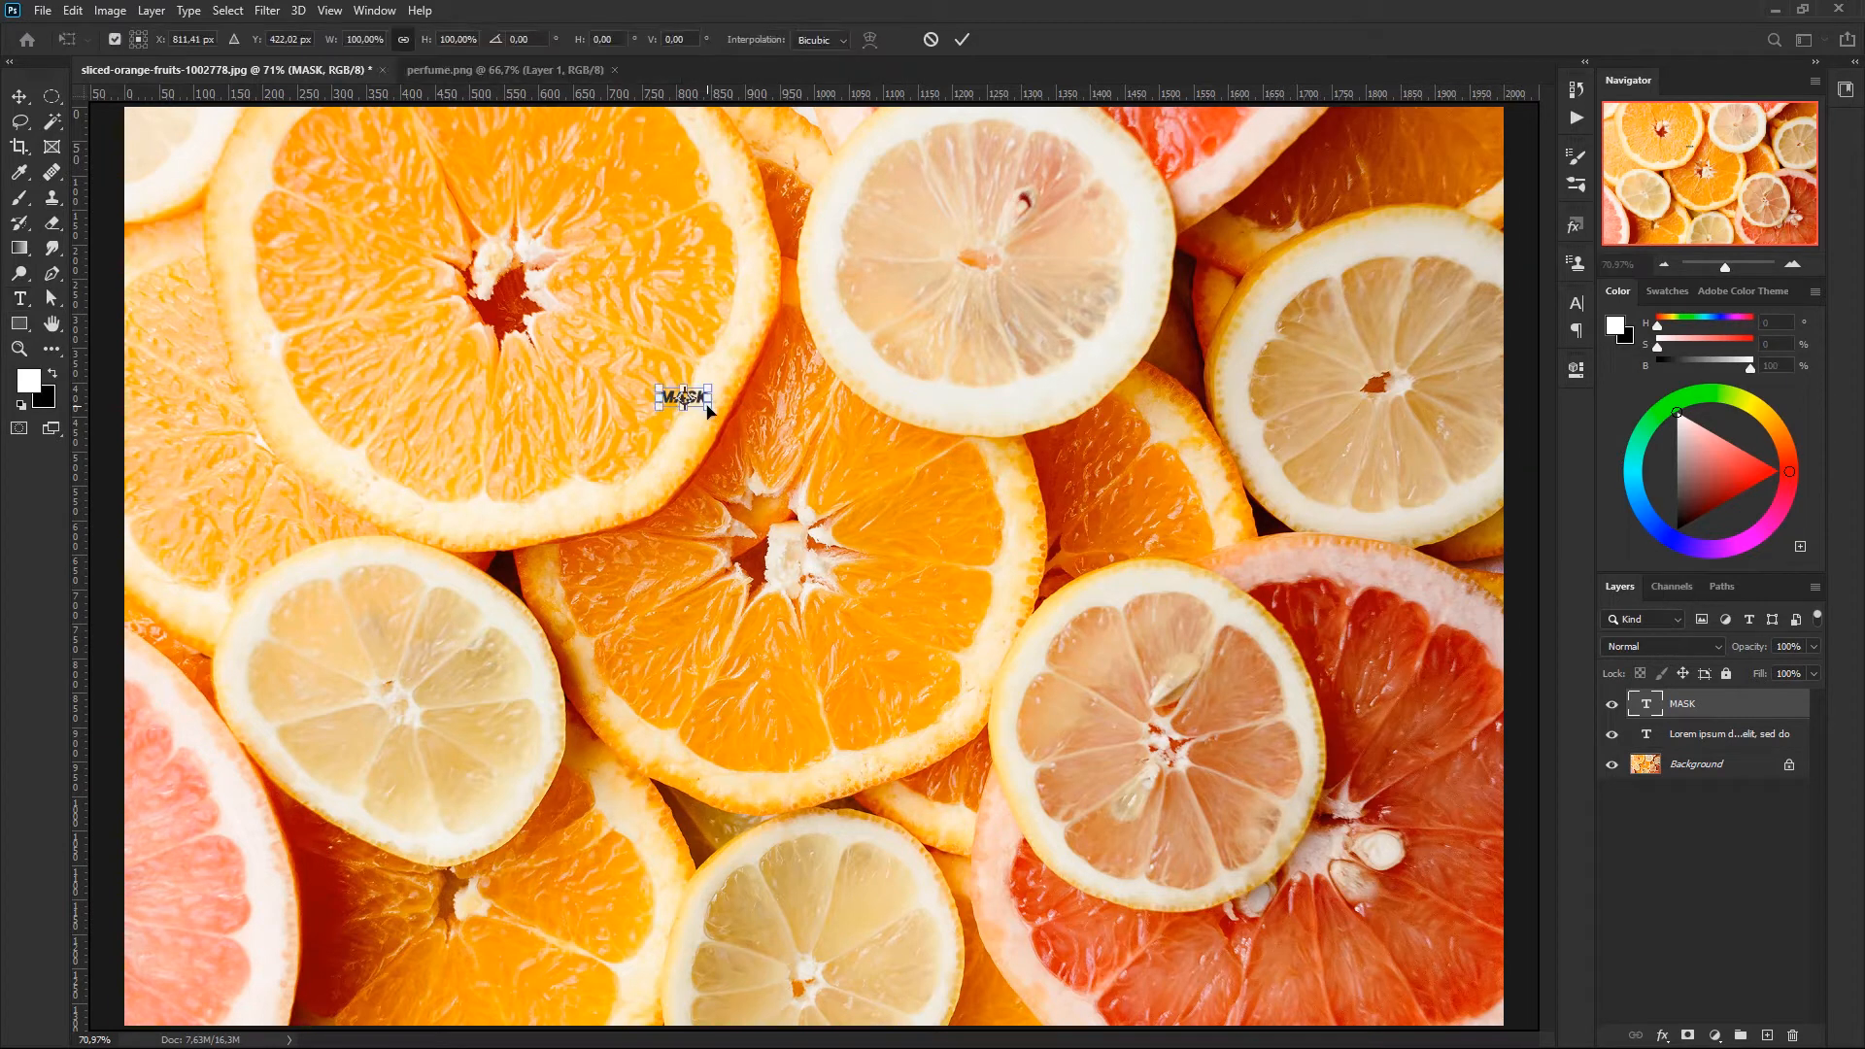
drag(720, 423, 1500, 742)
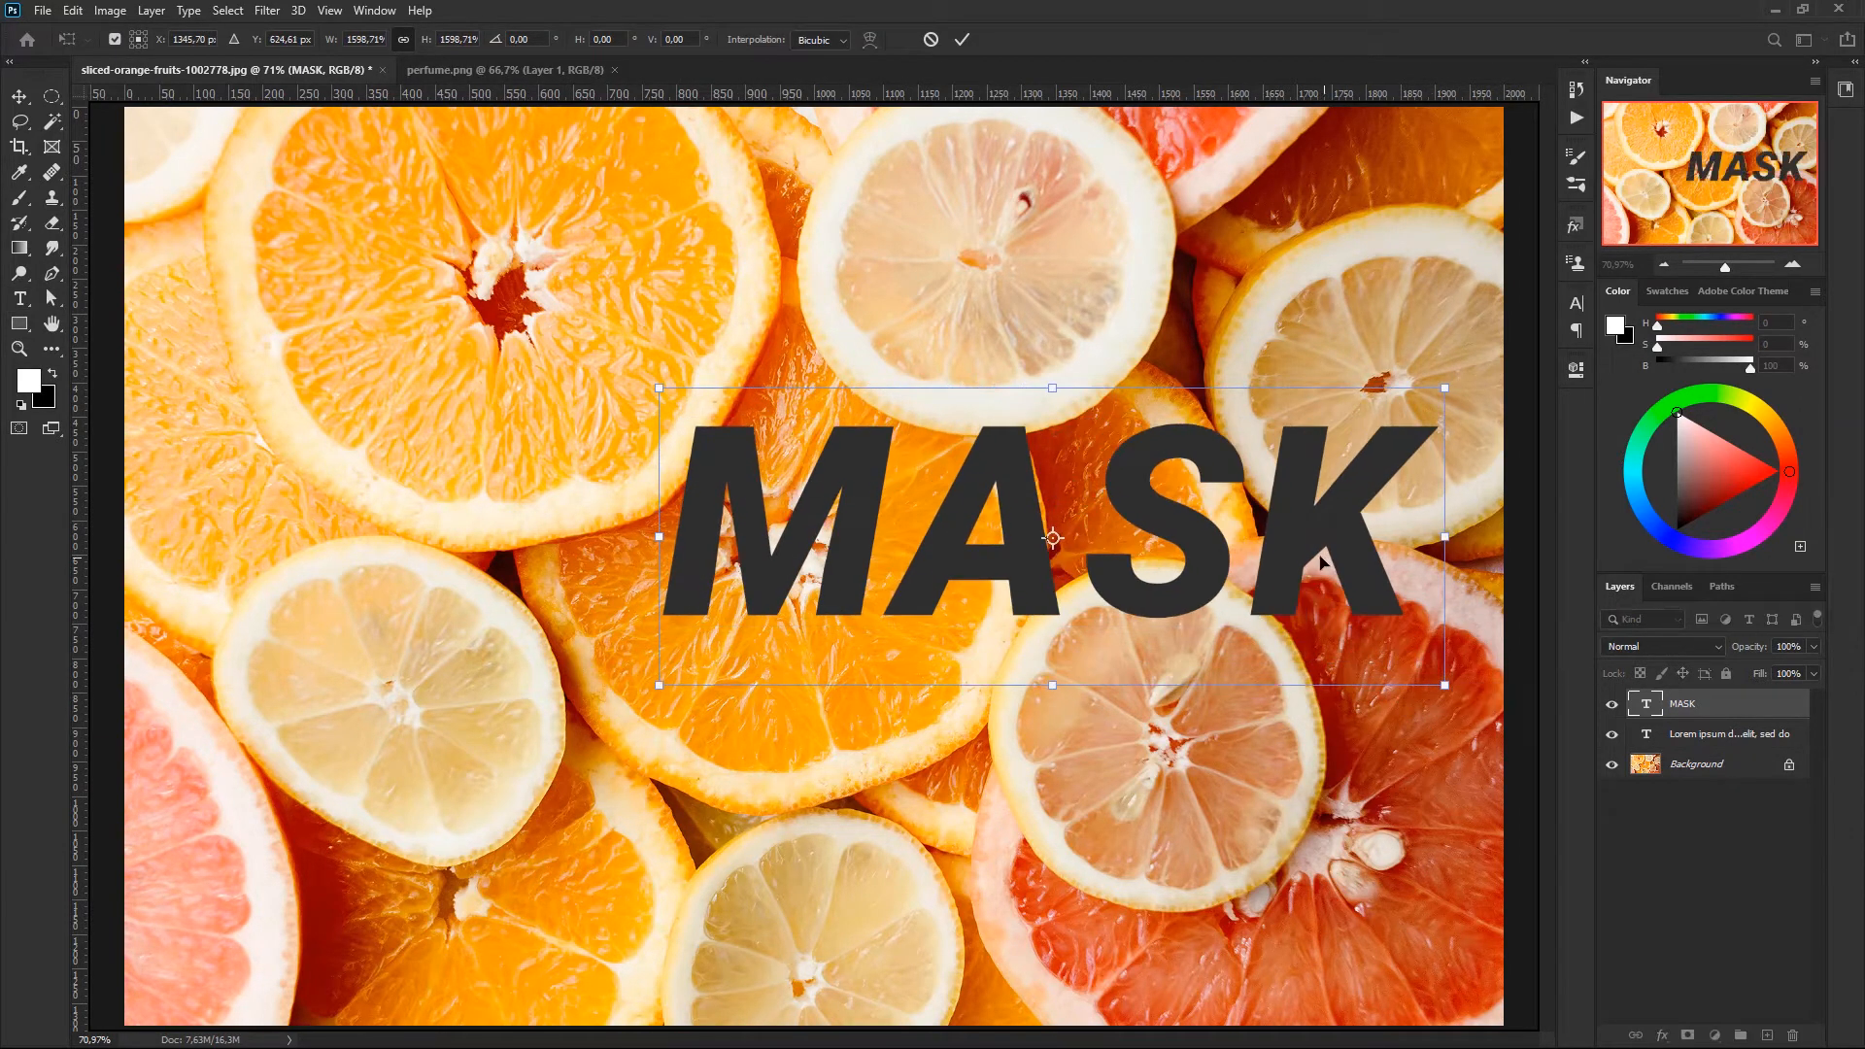
drag(1266, 552, 1042, 489)
key(Return)
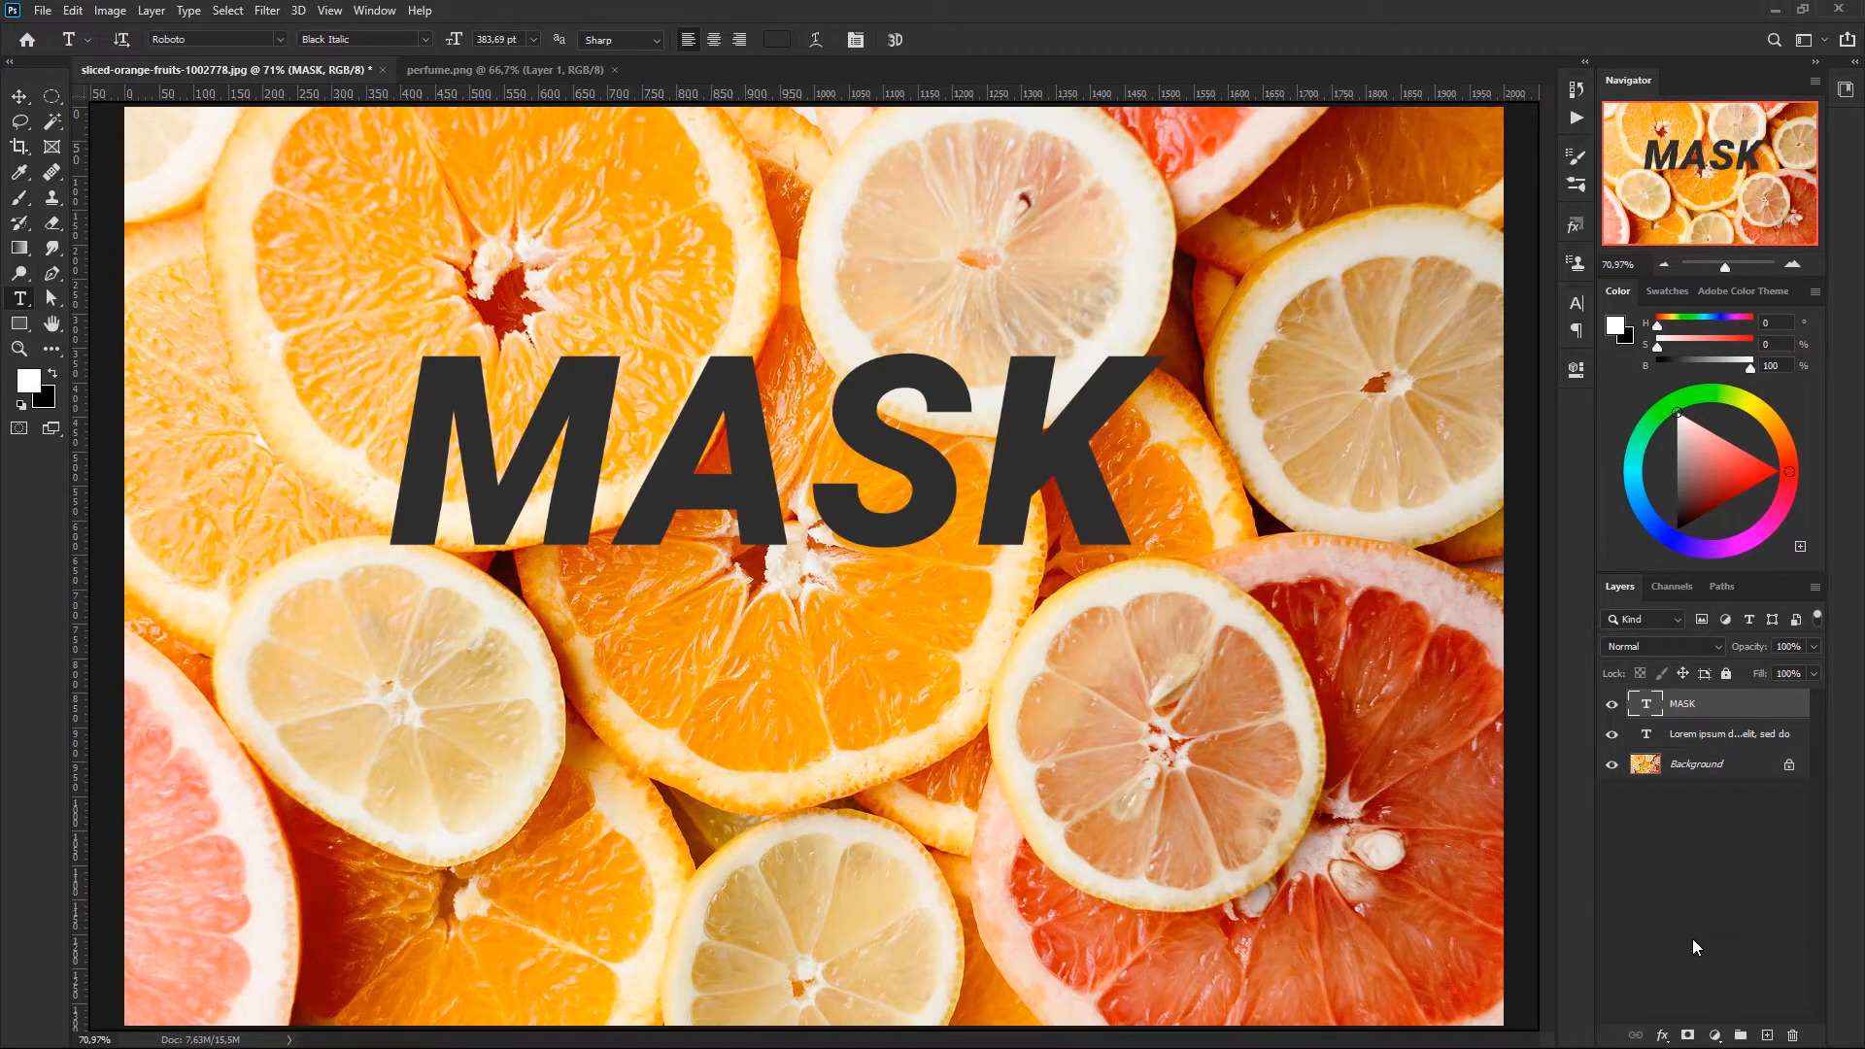
- Add a white (ffffff) Solid Color fill layer and place it directly below the MASK text layer
click(1715, 1038)
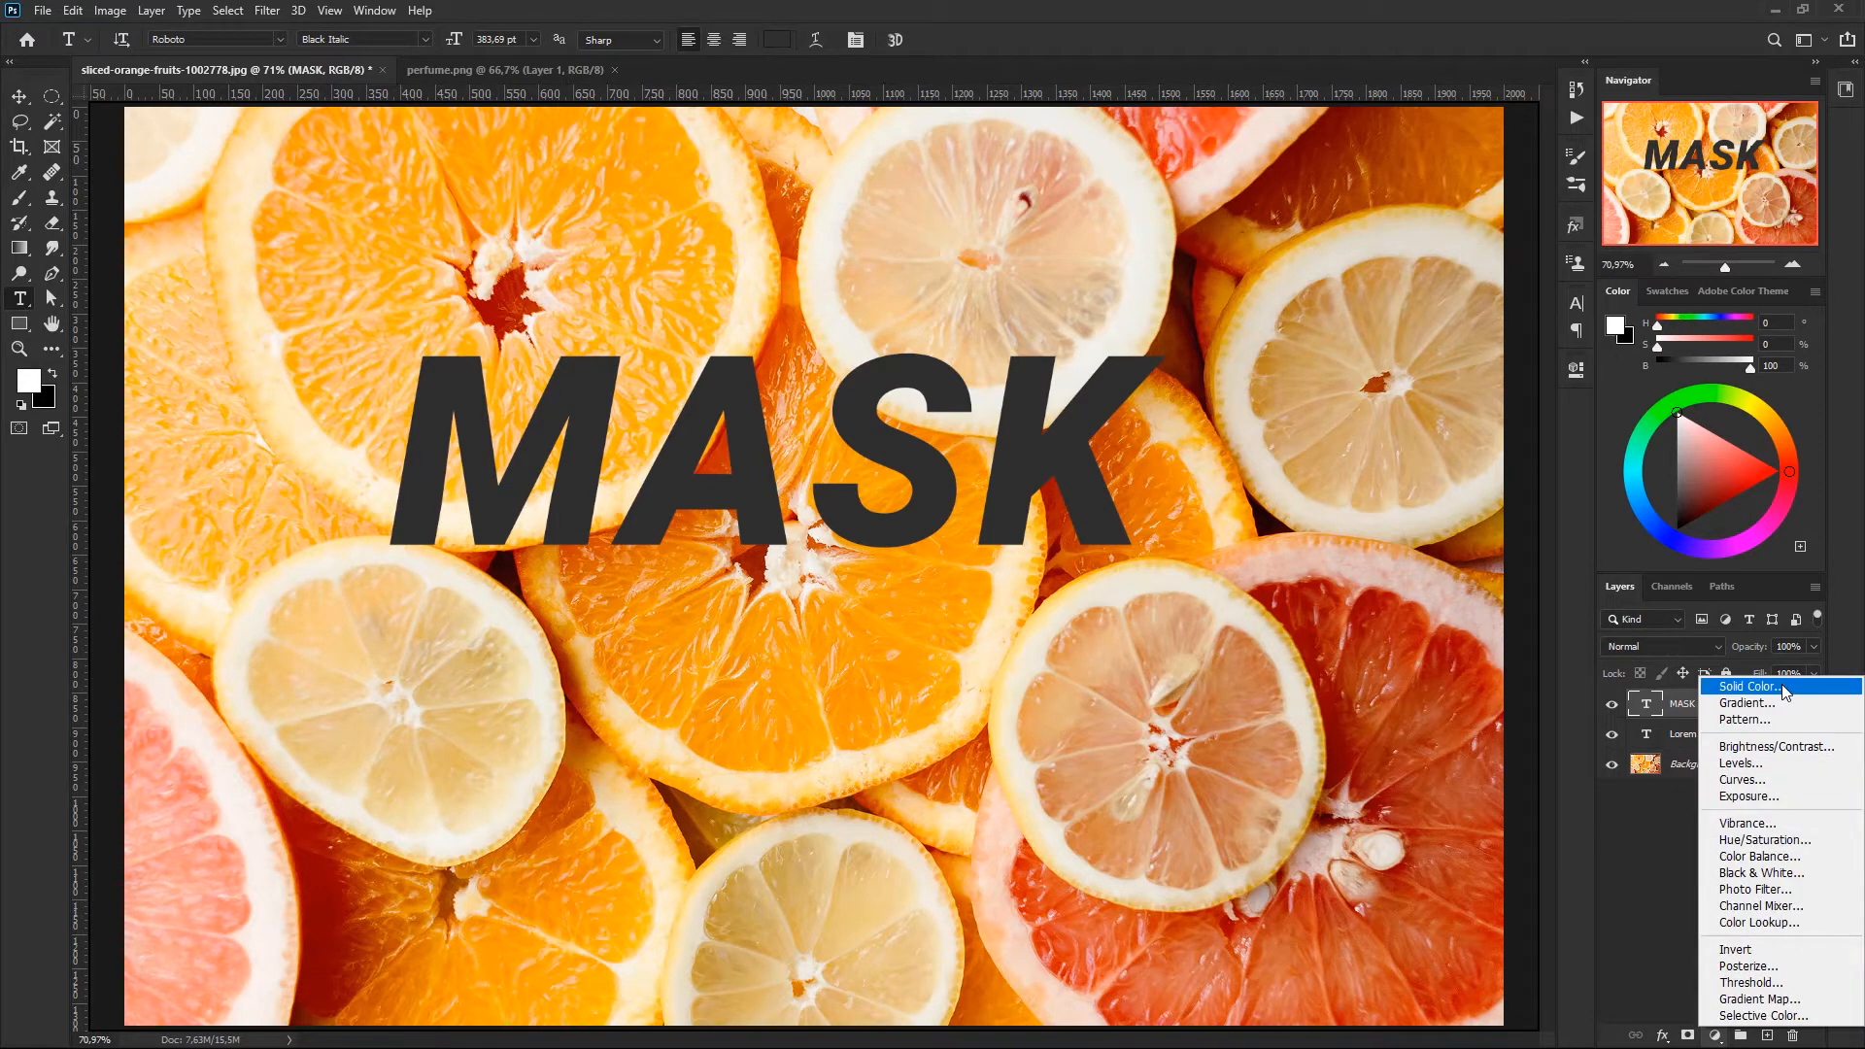
click(1784, 692)
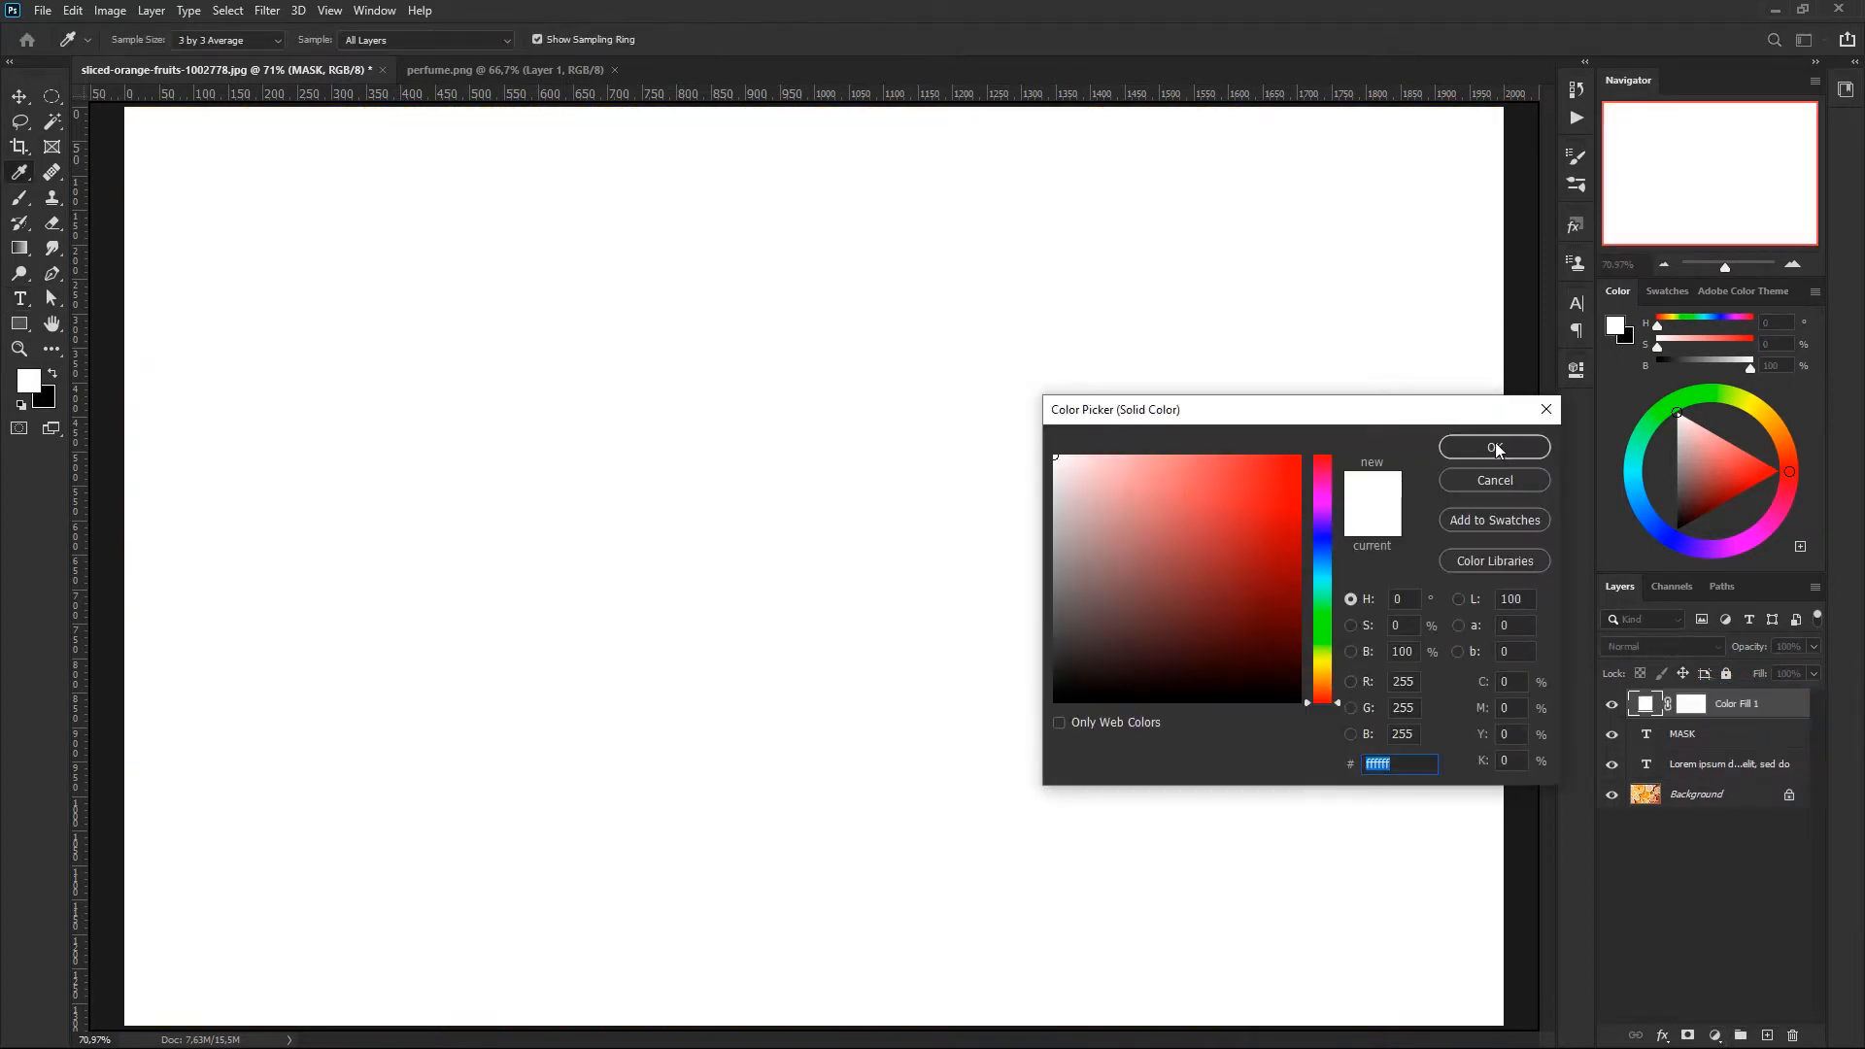
click(1489, 447)
drag(1780, 698, 1695, 750)
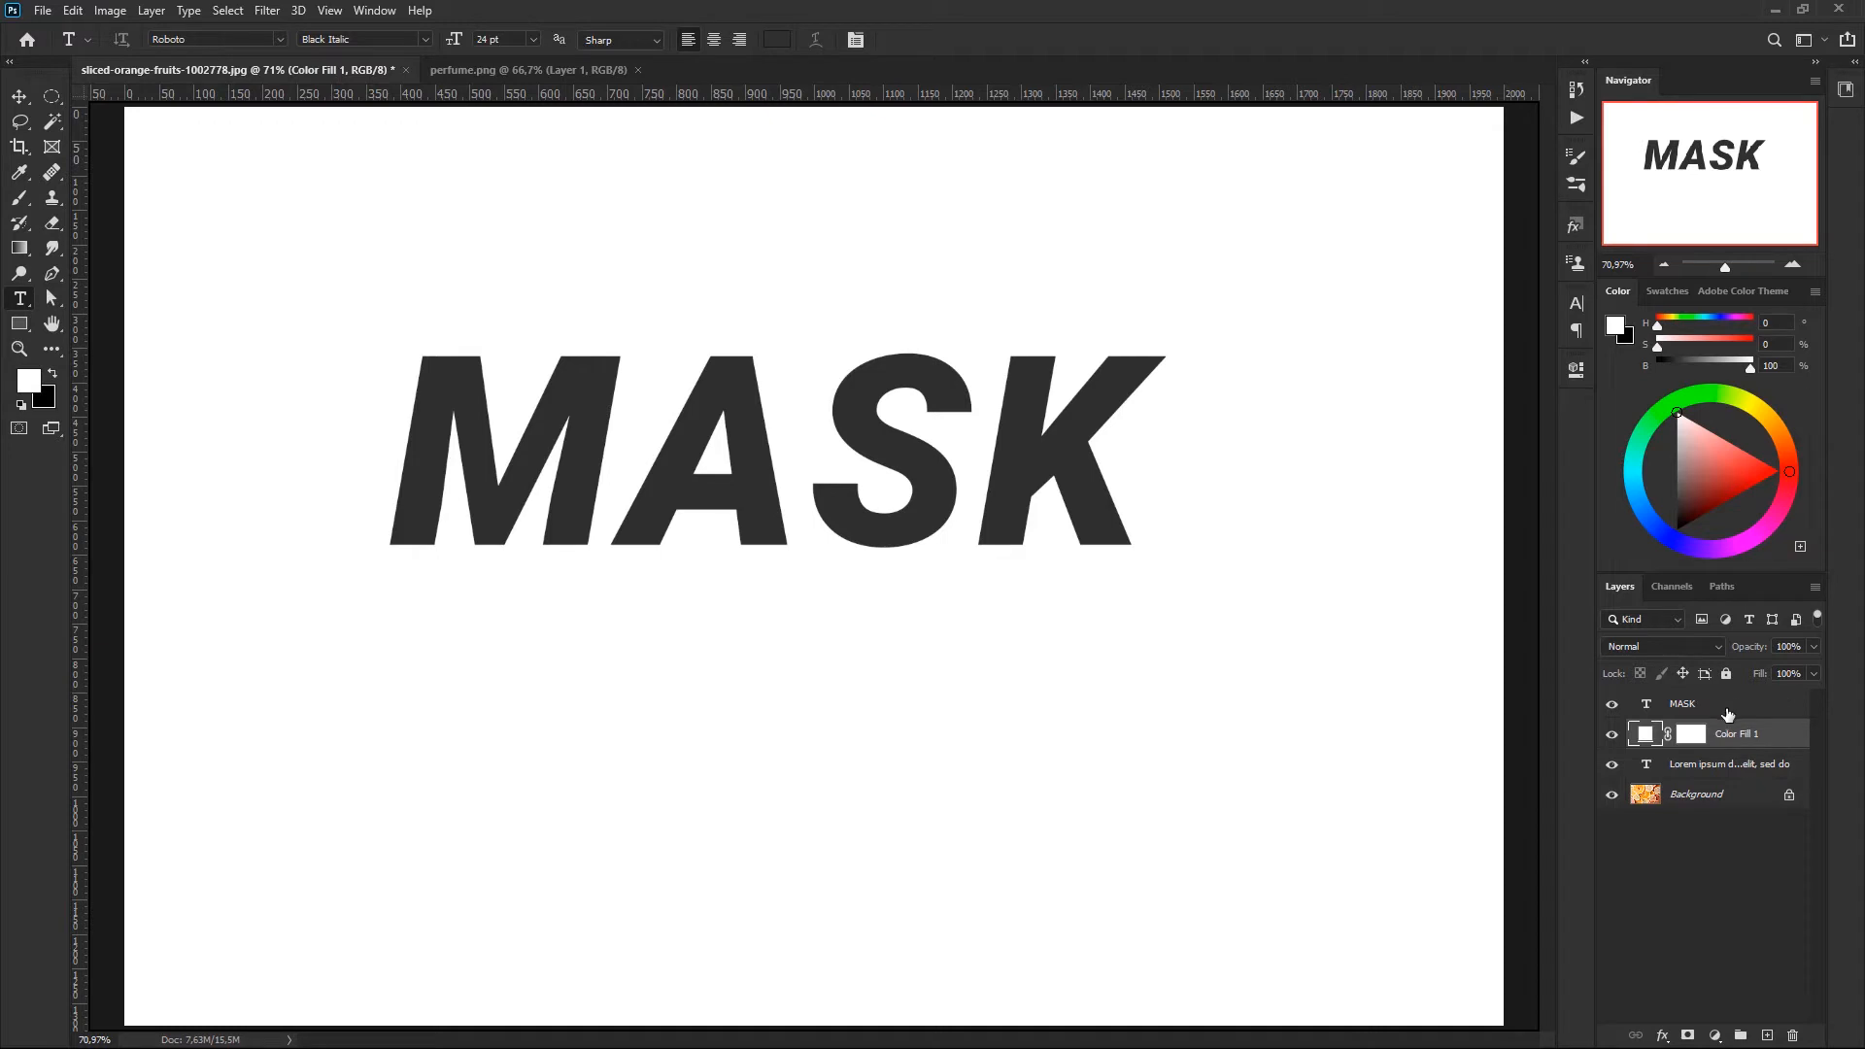
- Add a layer mask to the MASK text layer, and invert the mask to black and back to white
click(1667, 702)
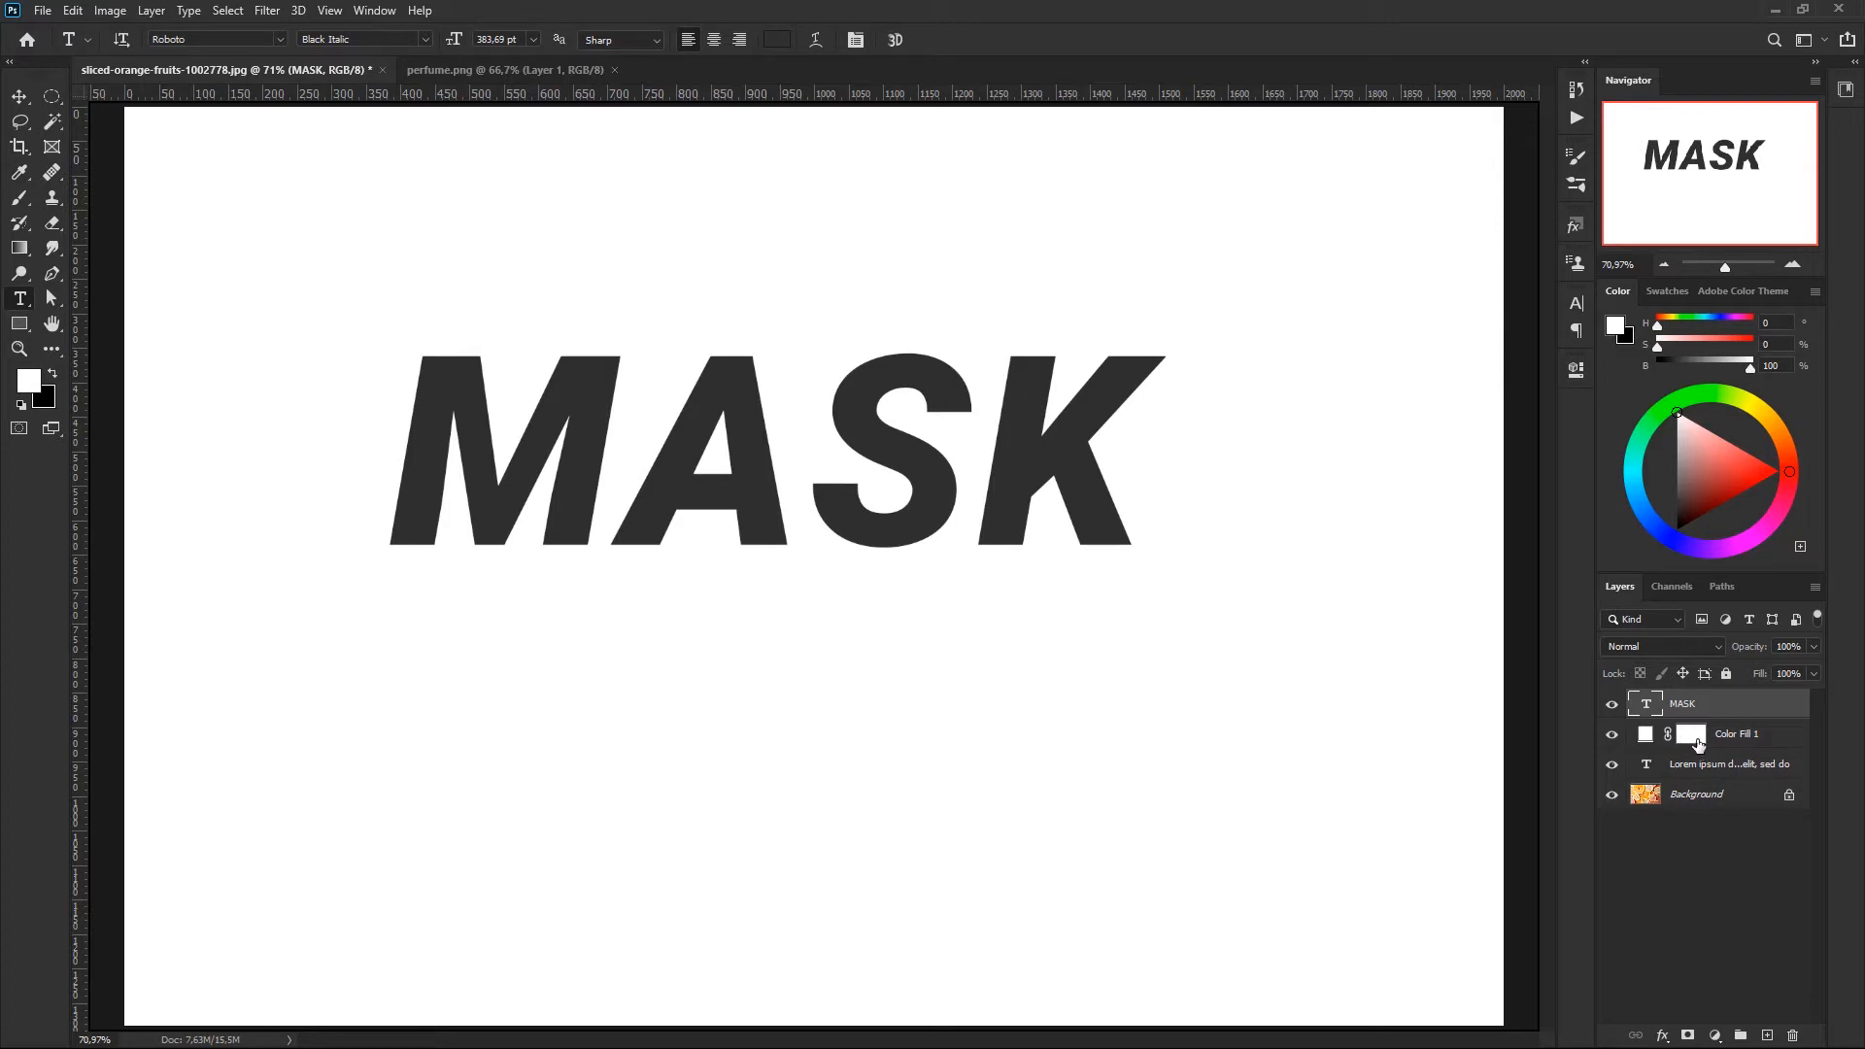
click(1715, 1035)
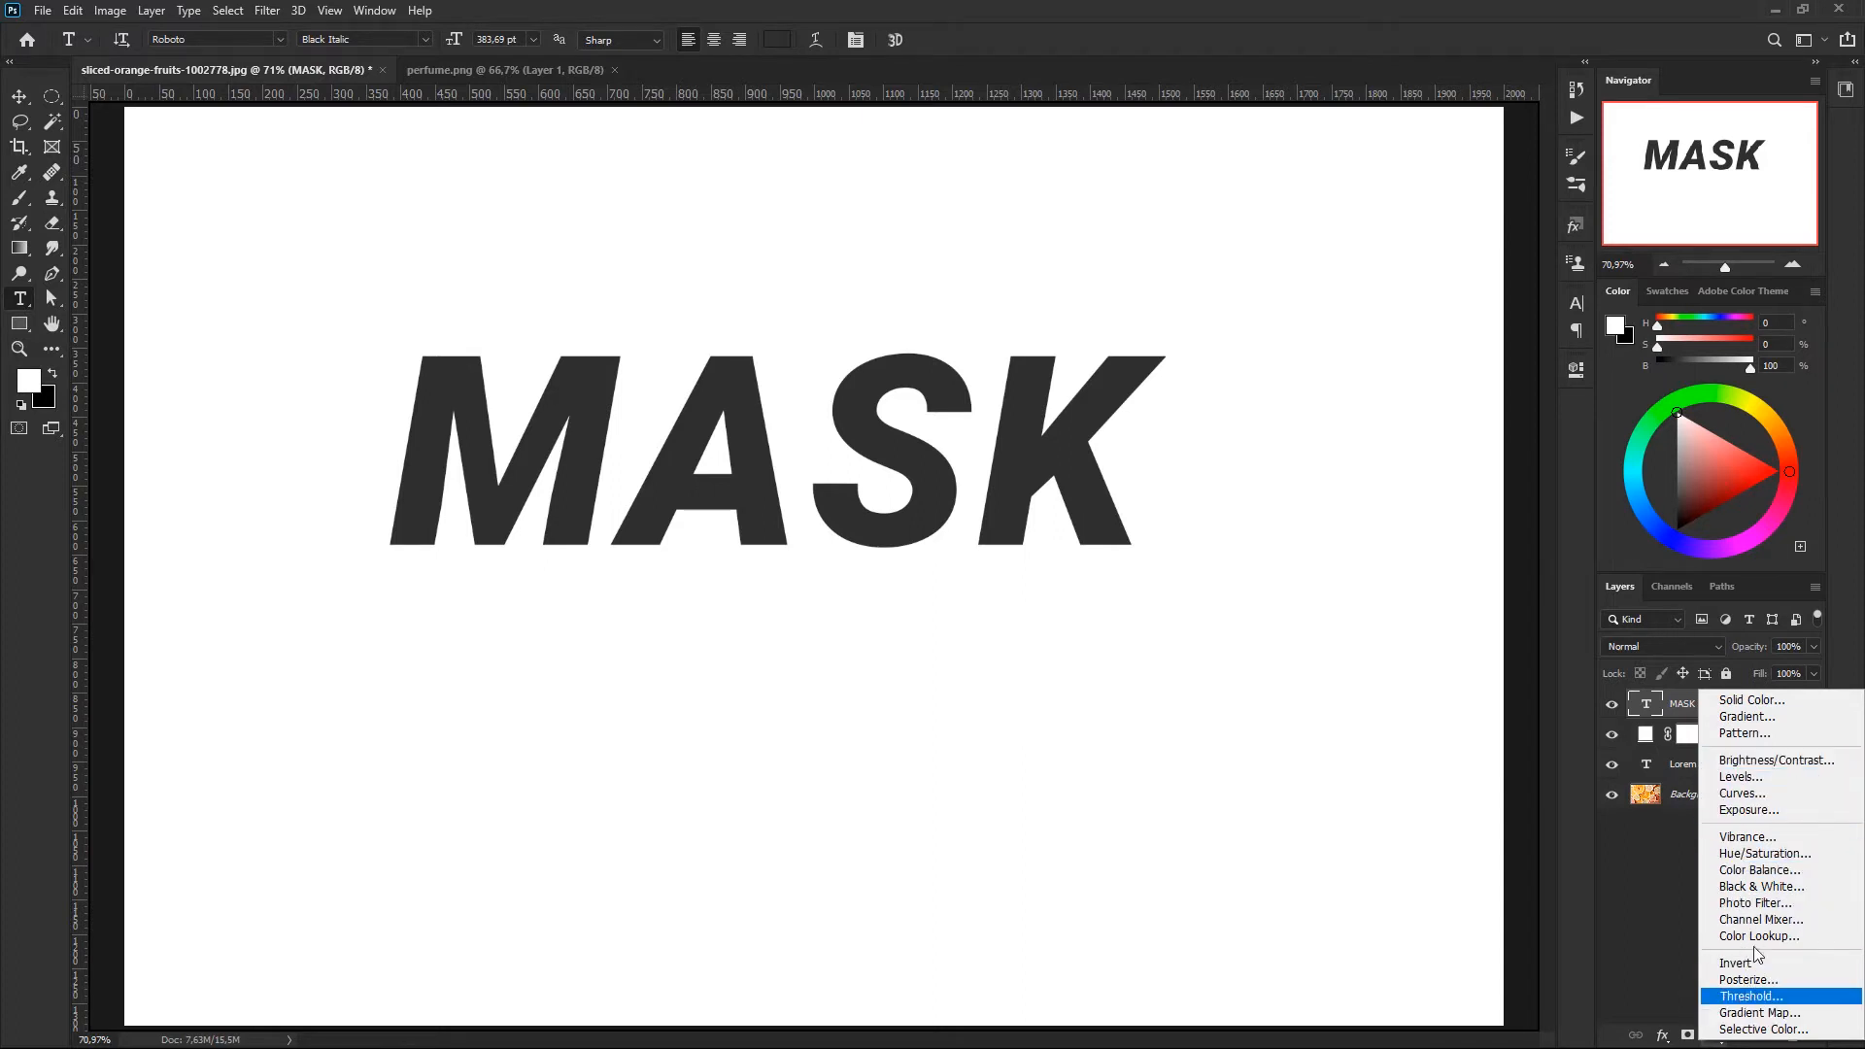
click(1669, 704)
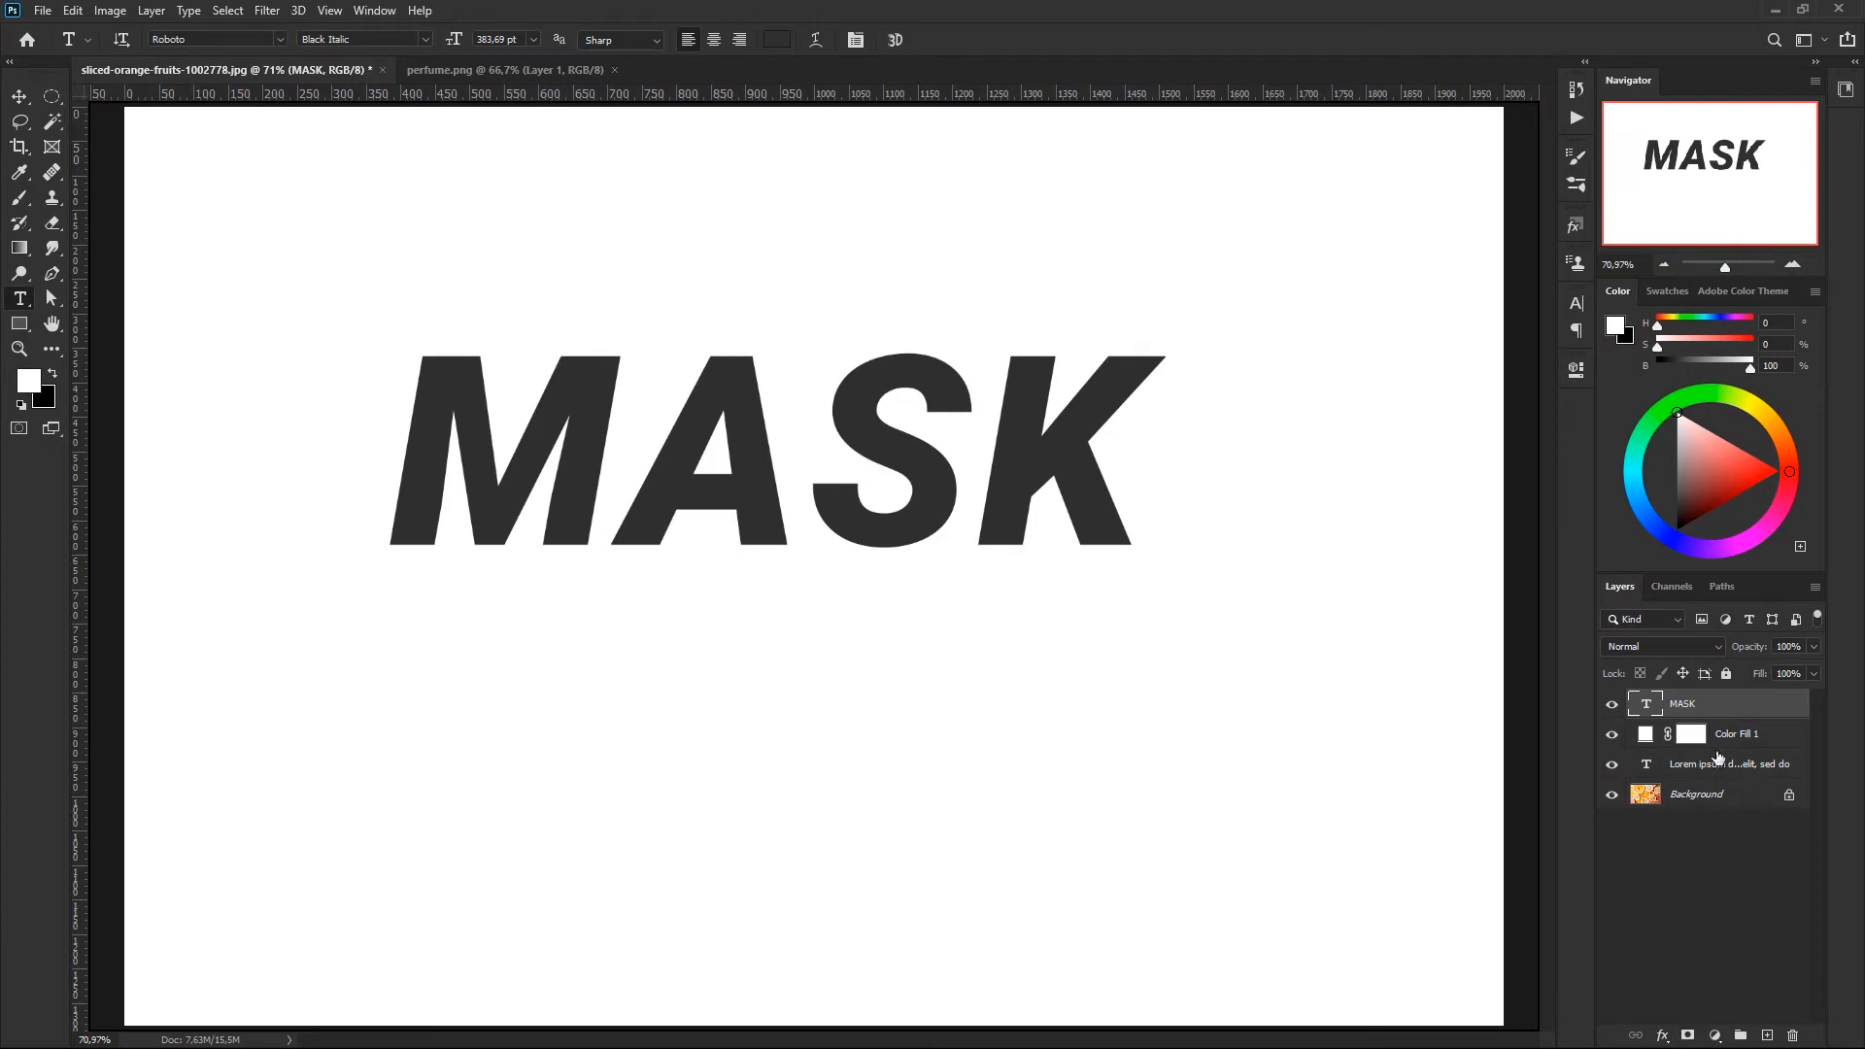
click(1689, 1036)
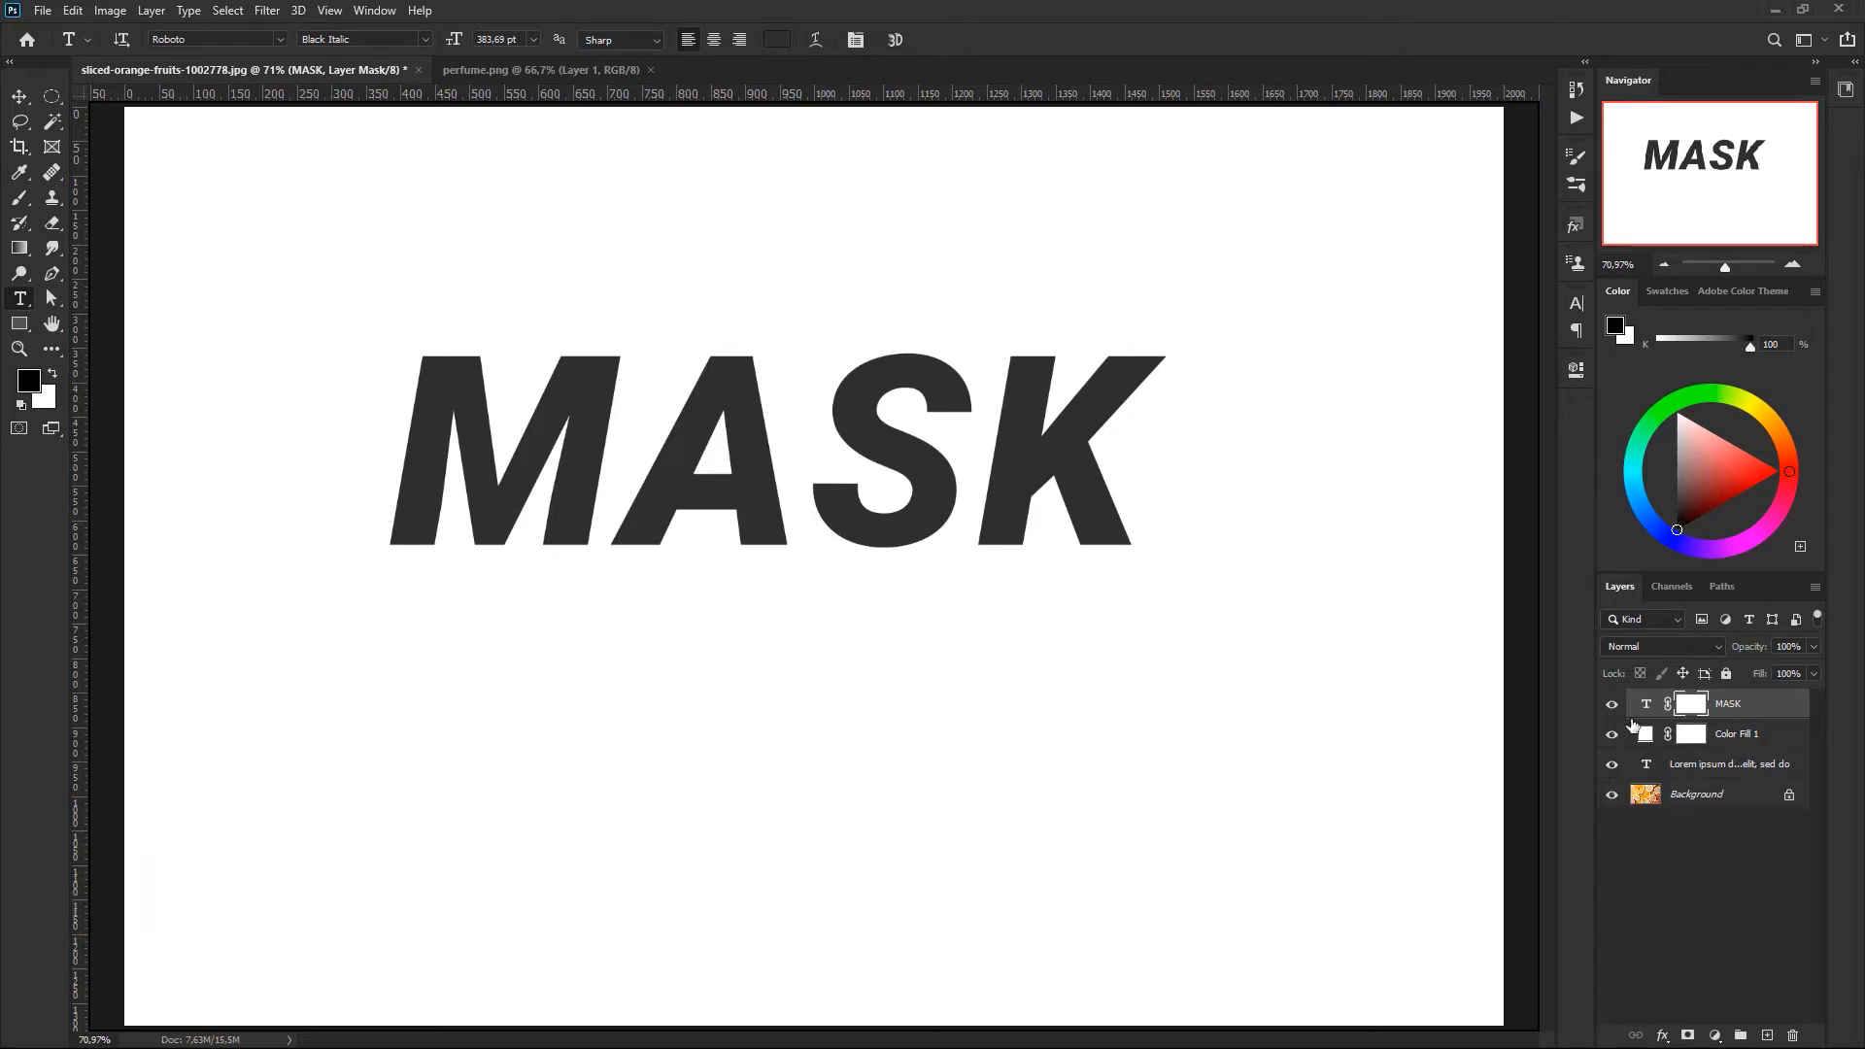
key(ctrl+i)
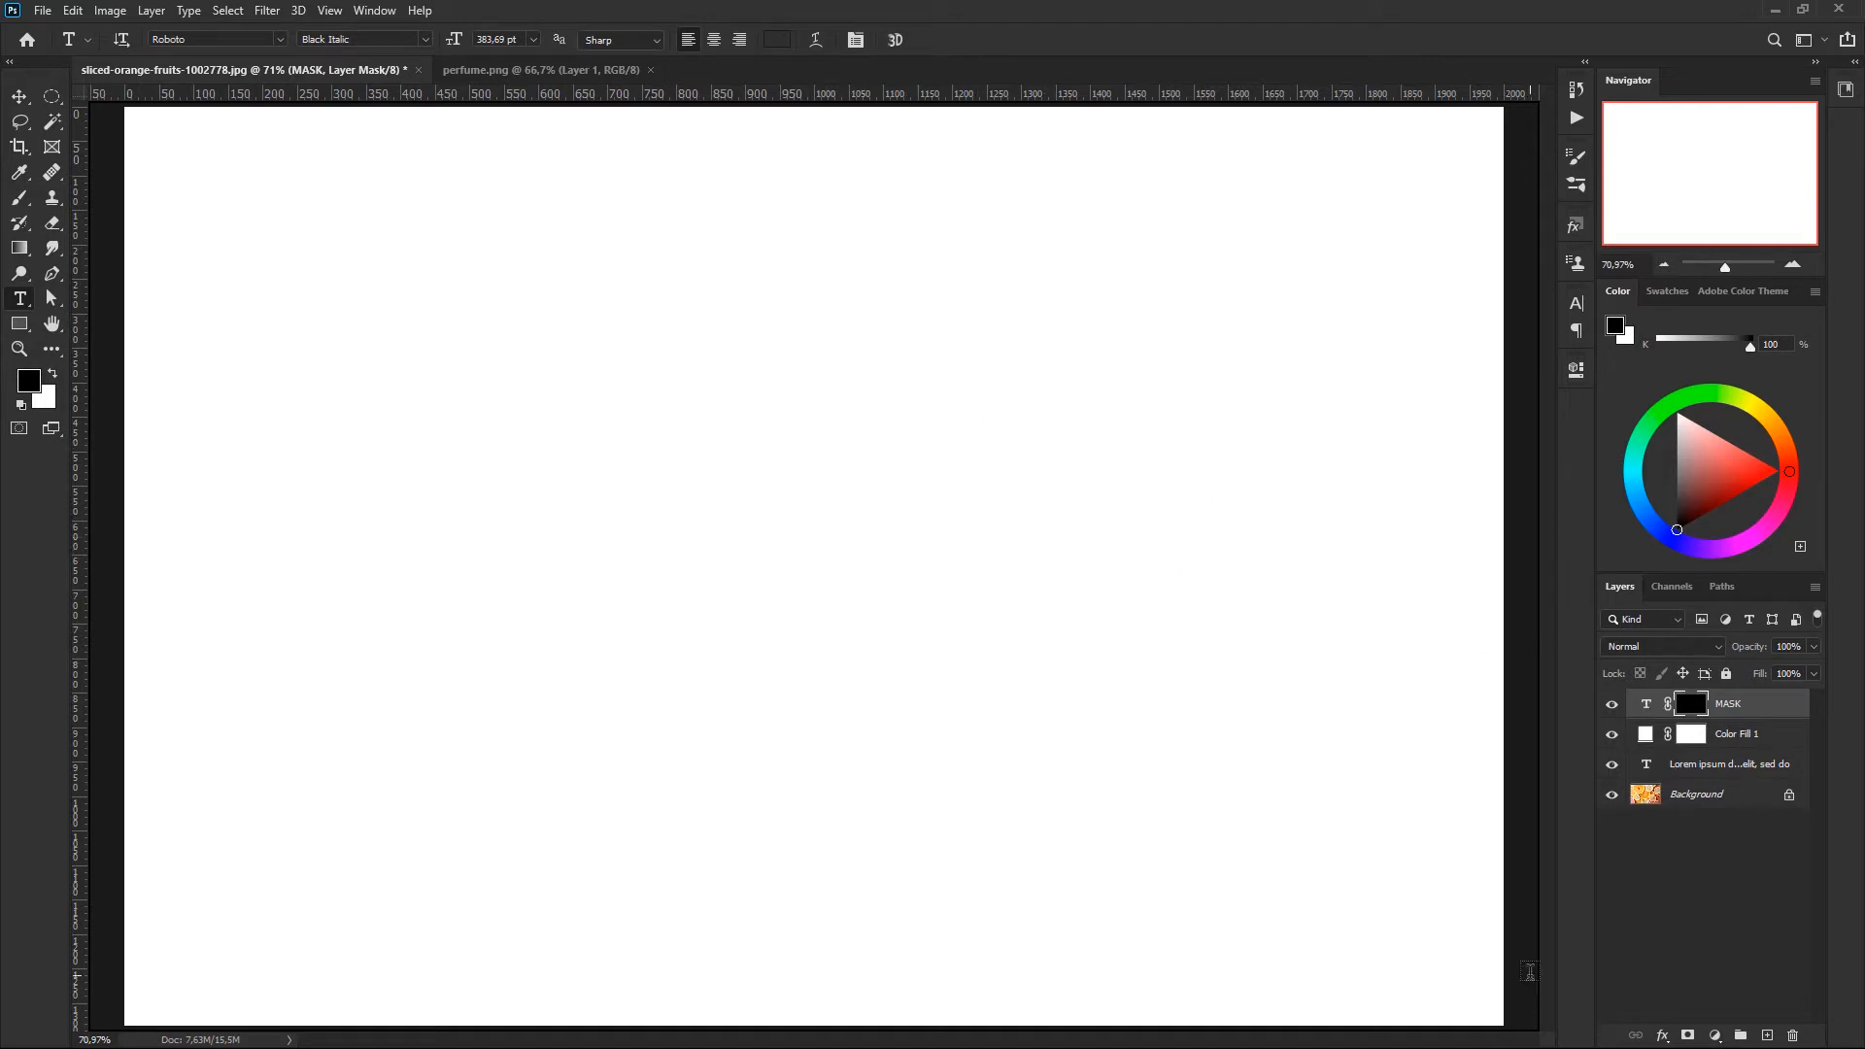
key(ctrl+i)
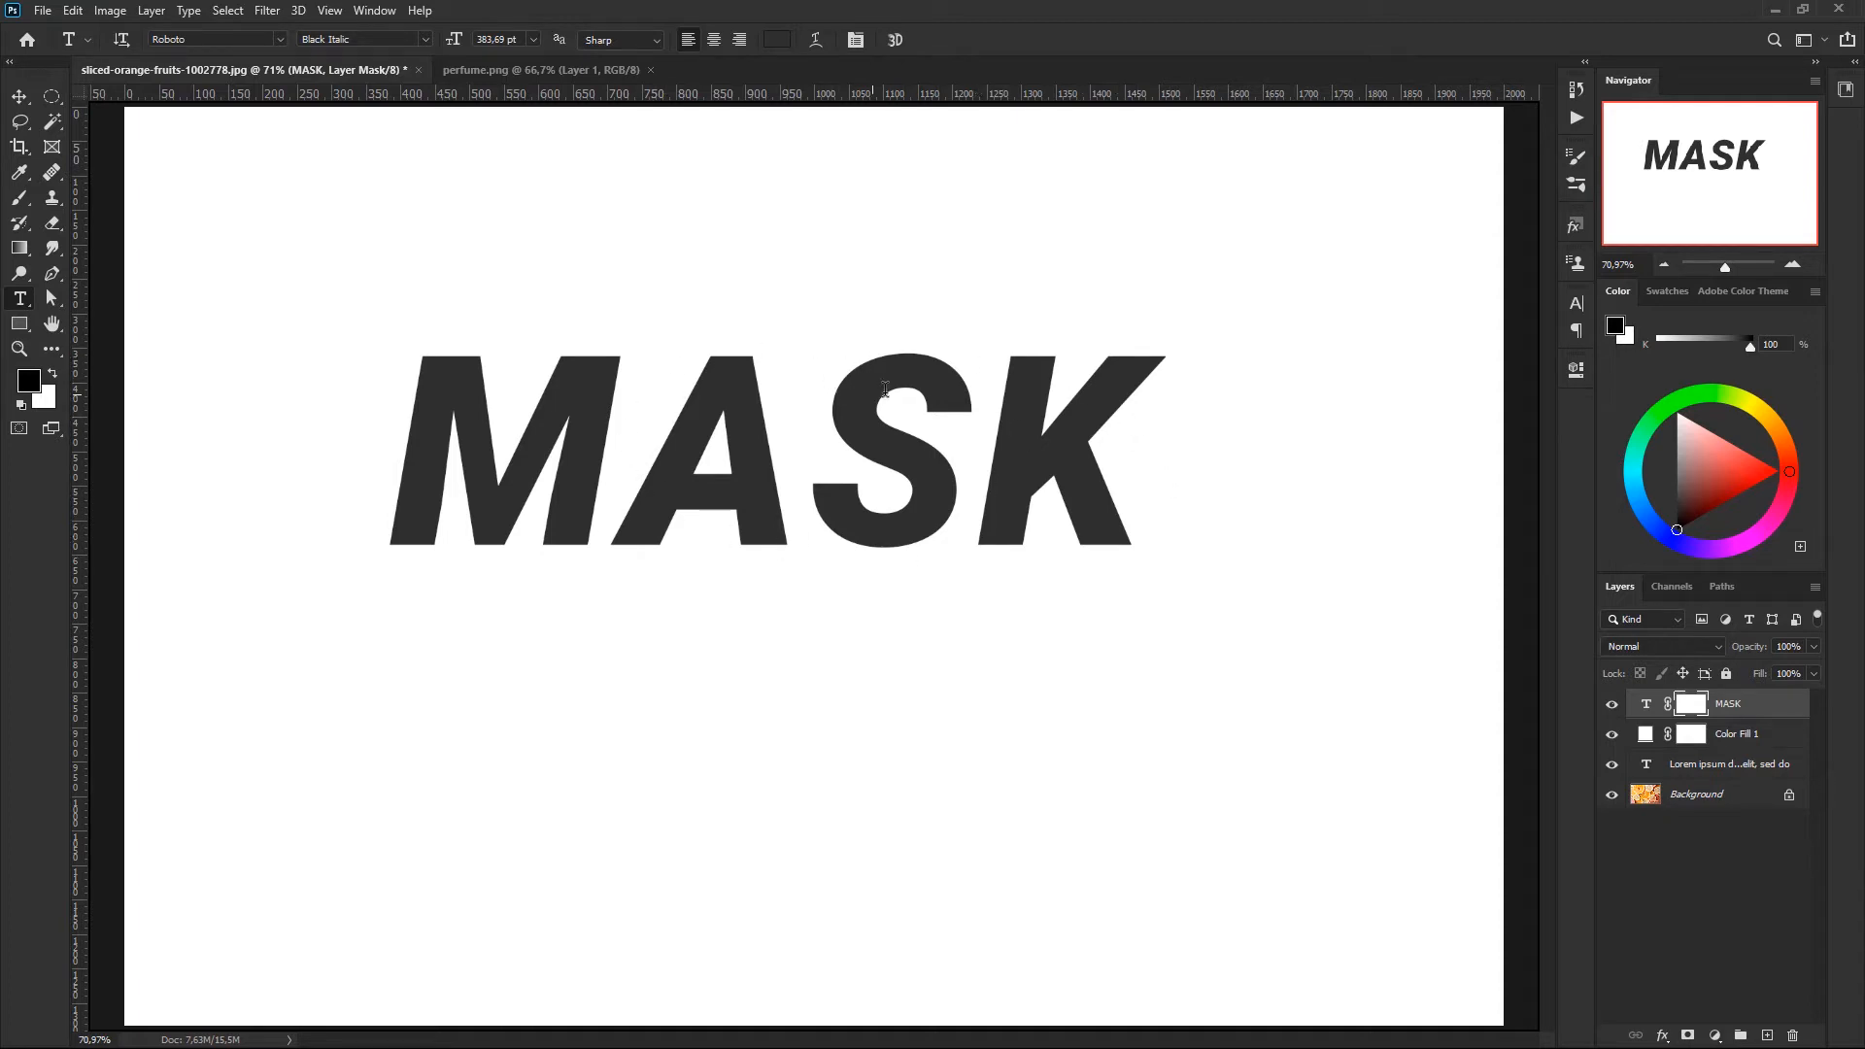
- Set up the Brush tool with a hard round tip from Default Brushes and enlarge it to about 140 px
click(20, 200)
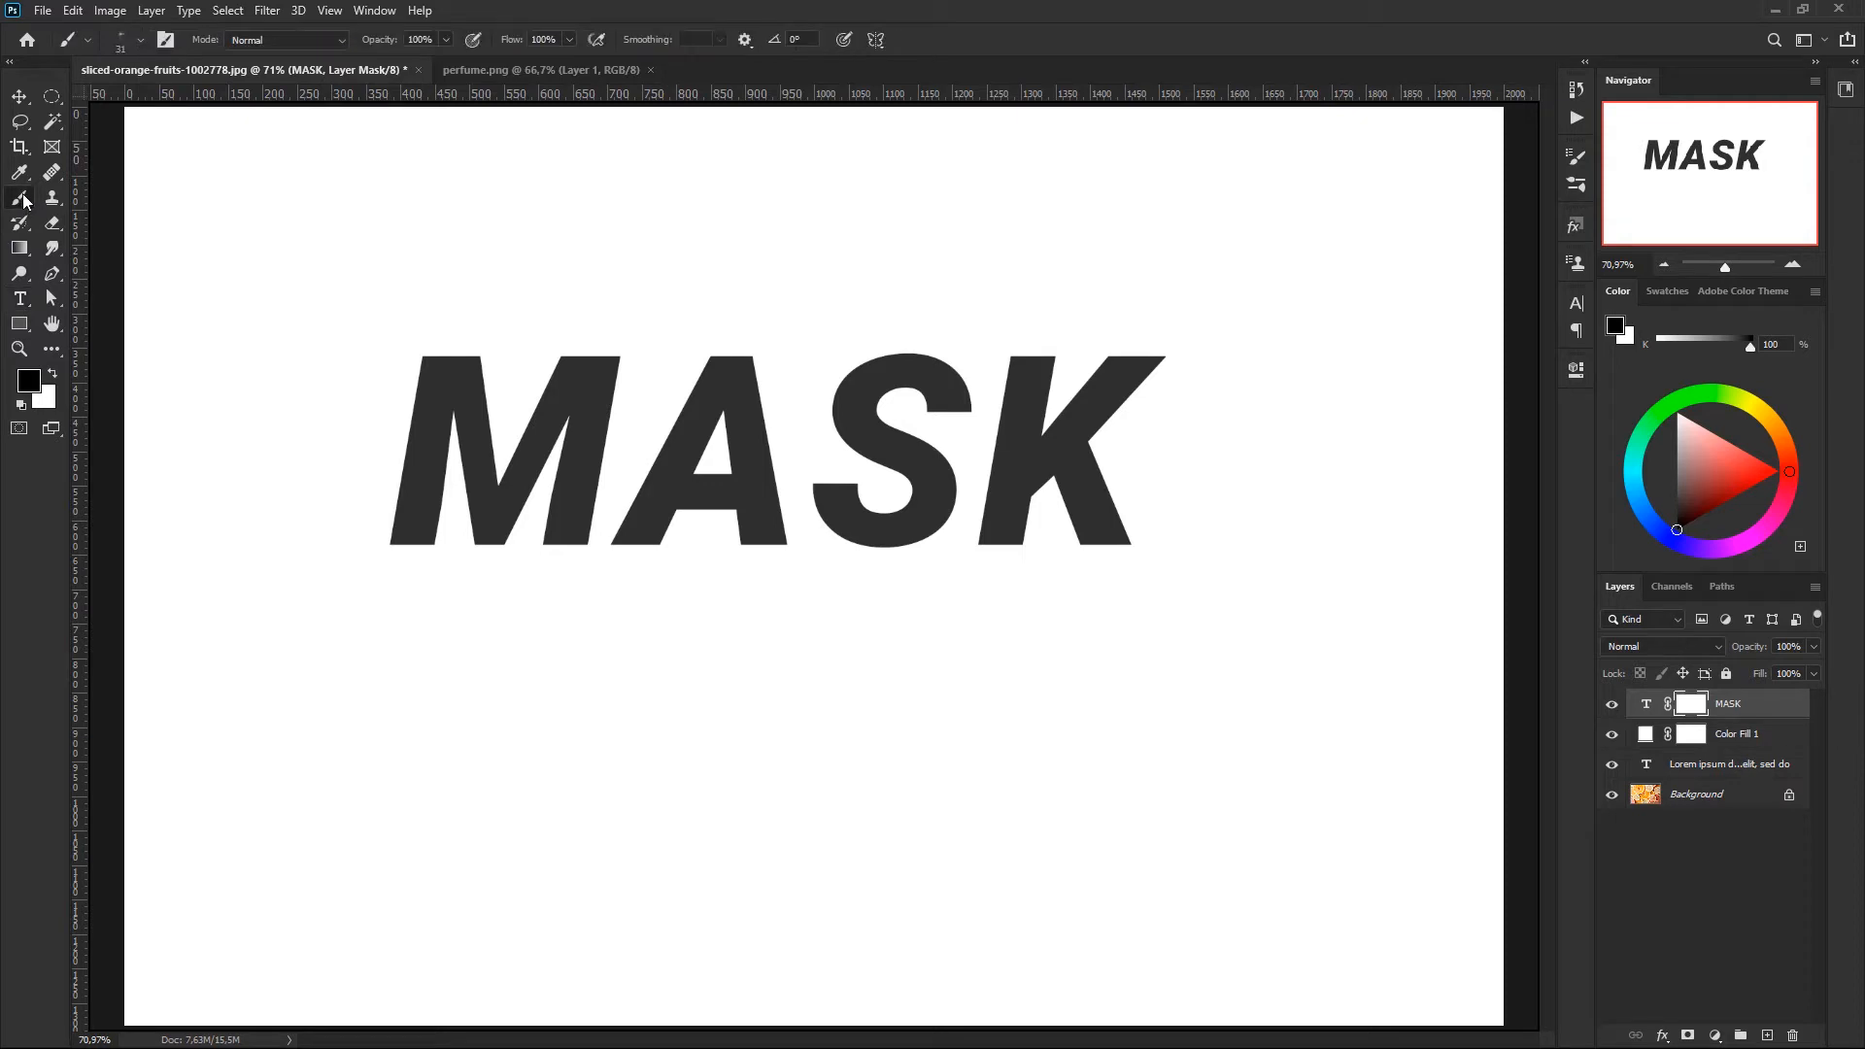
right_click(735, 317)
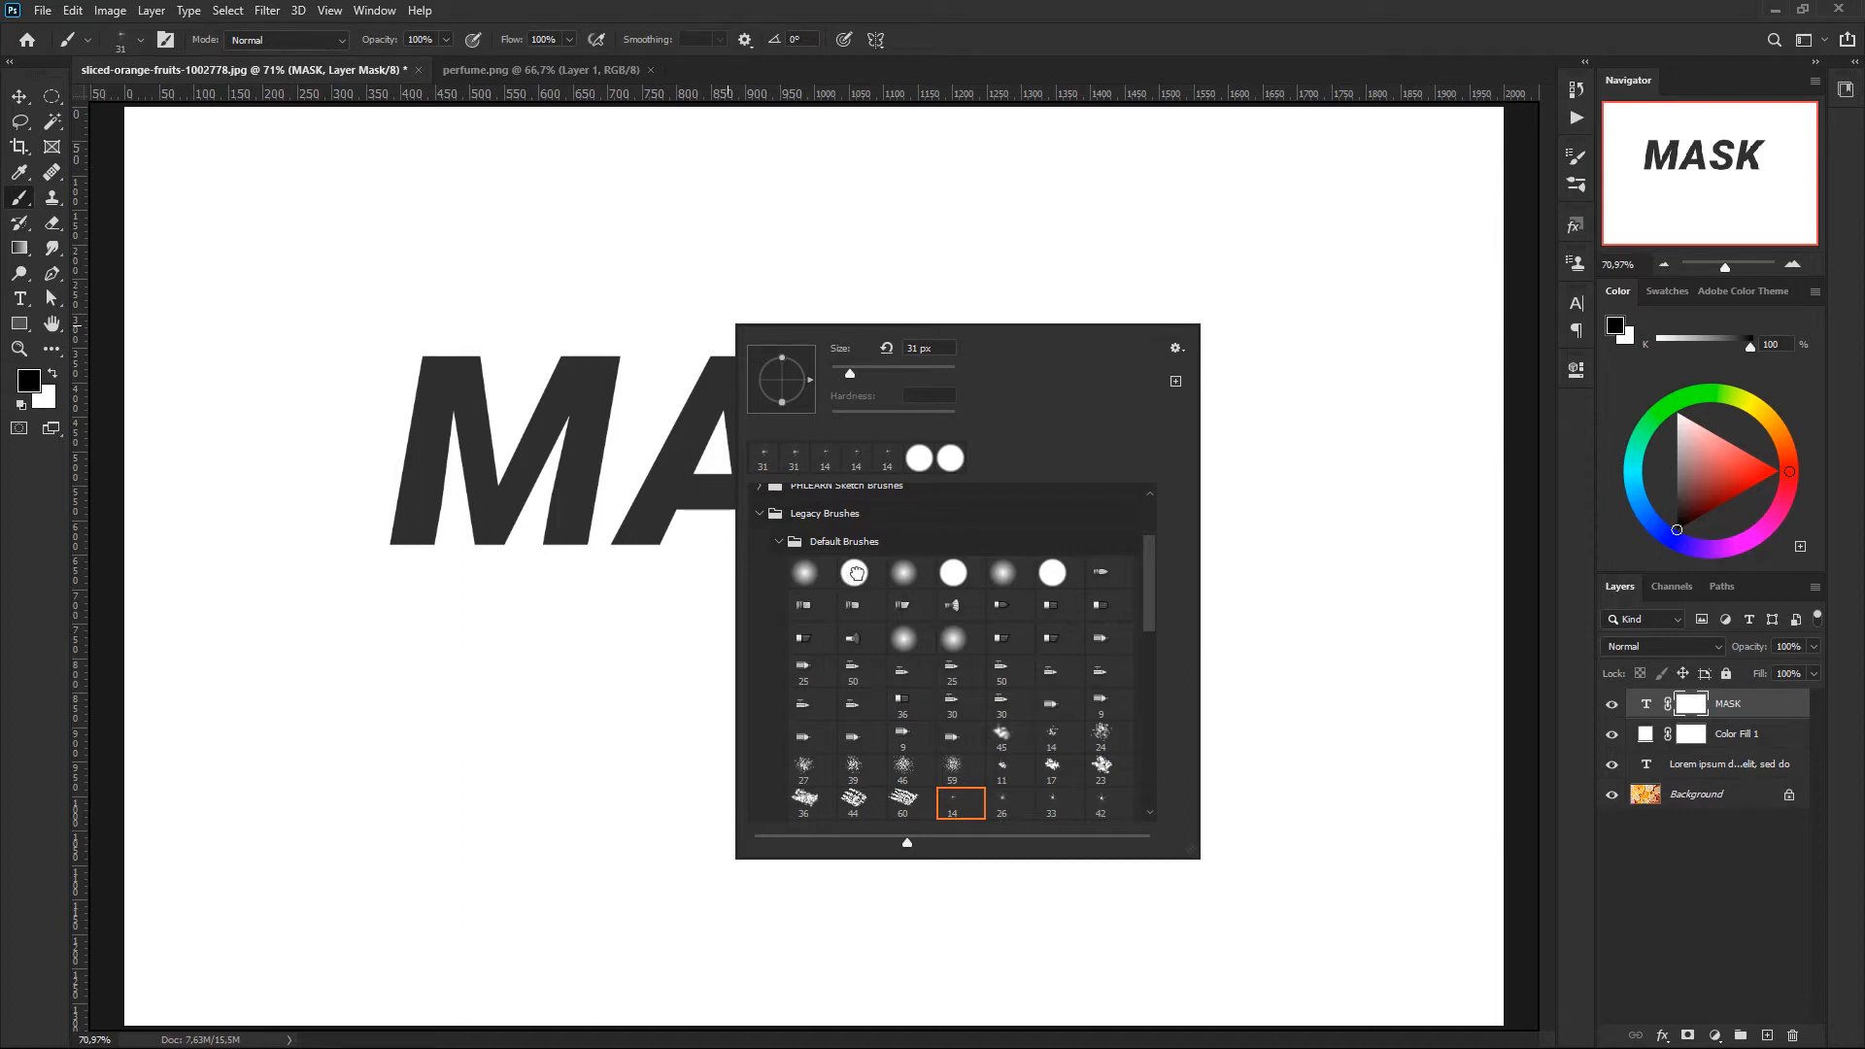
click(855, 573)
click(1144, 80)
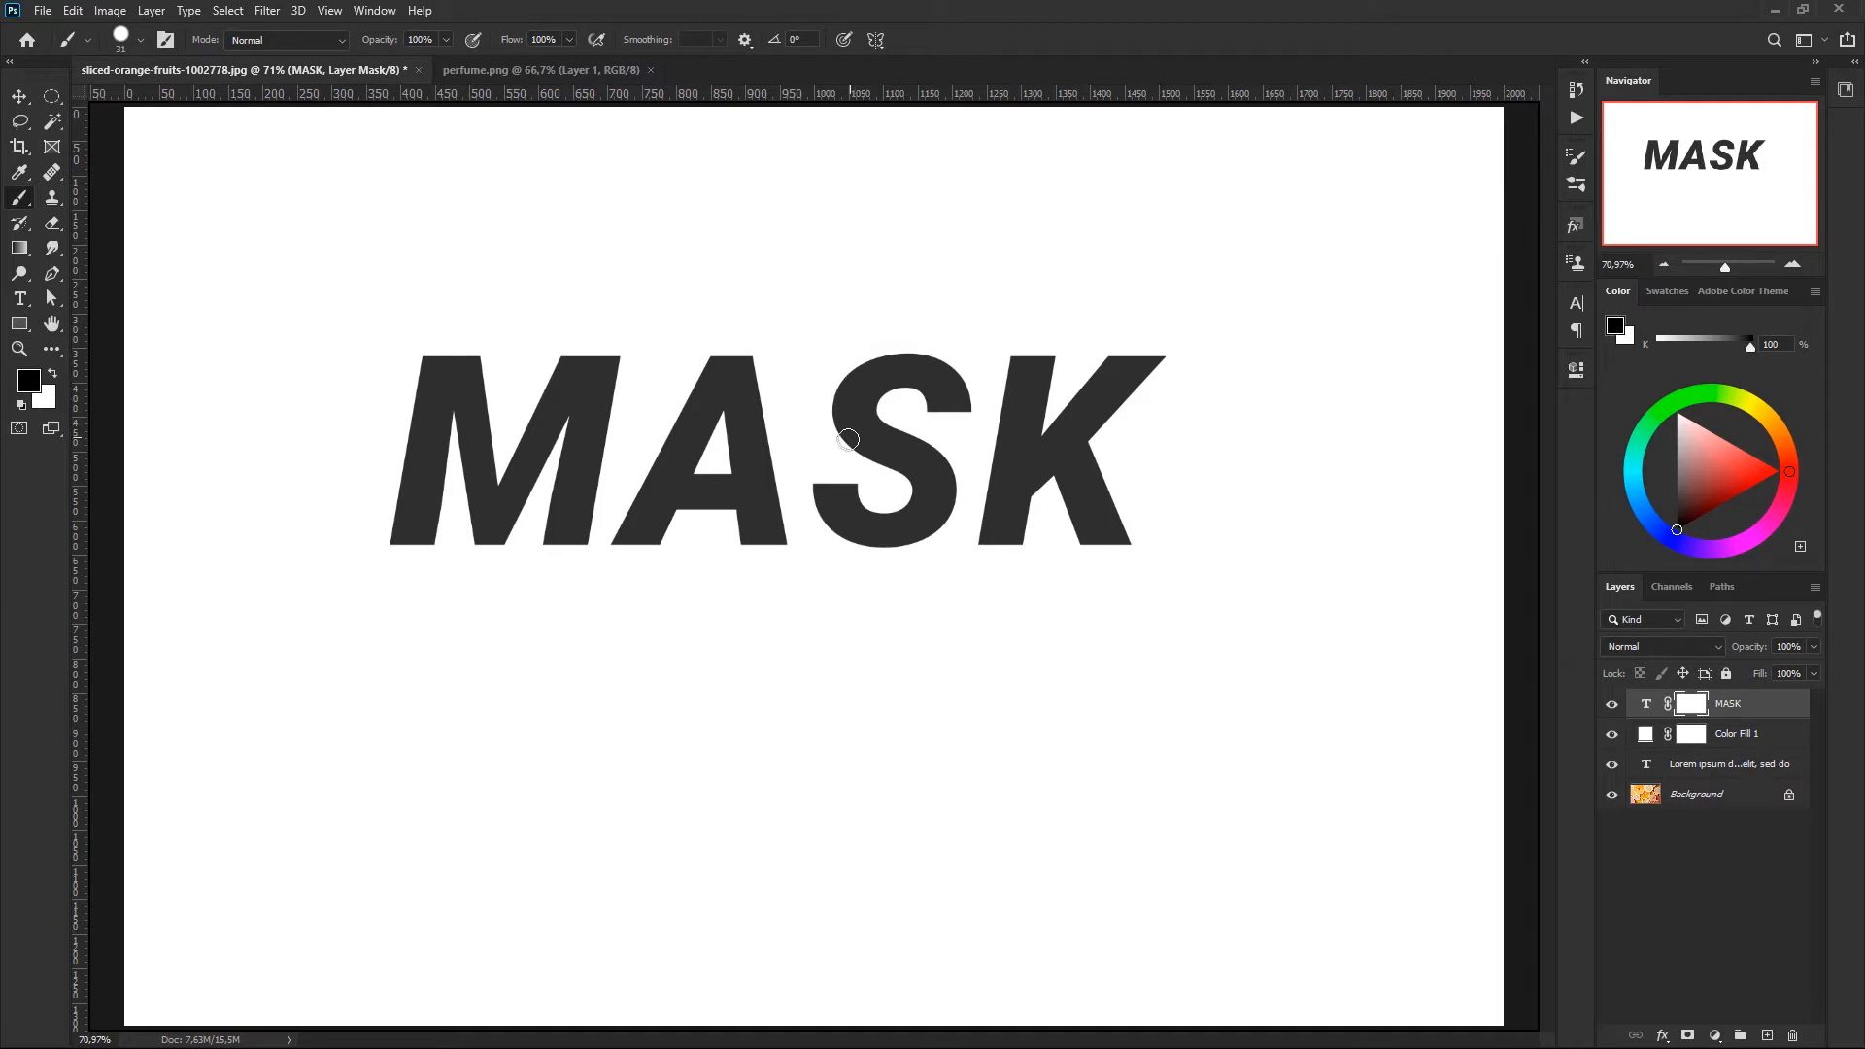
alt+right_click(897, 636)
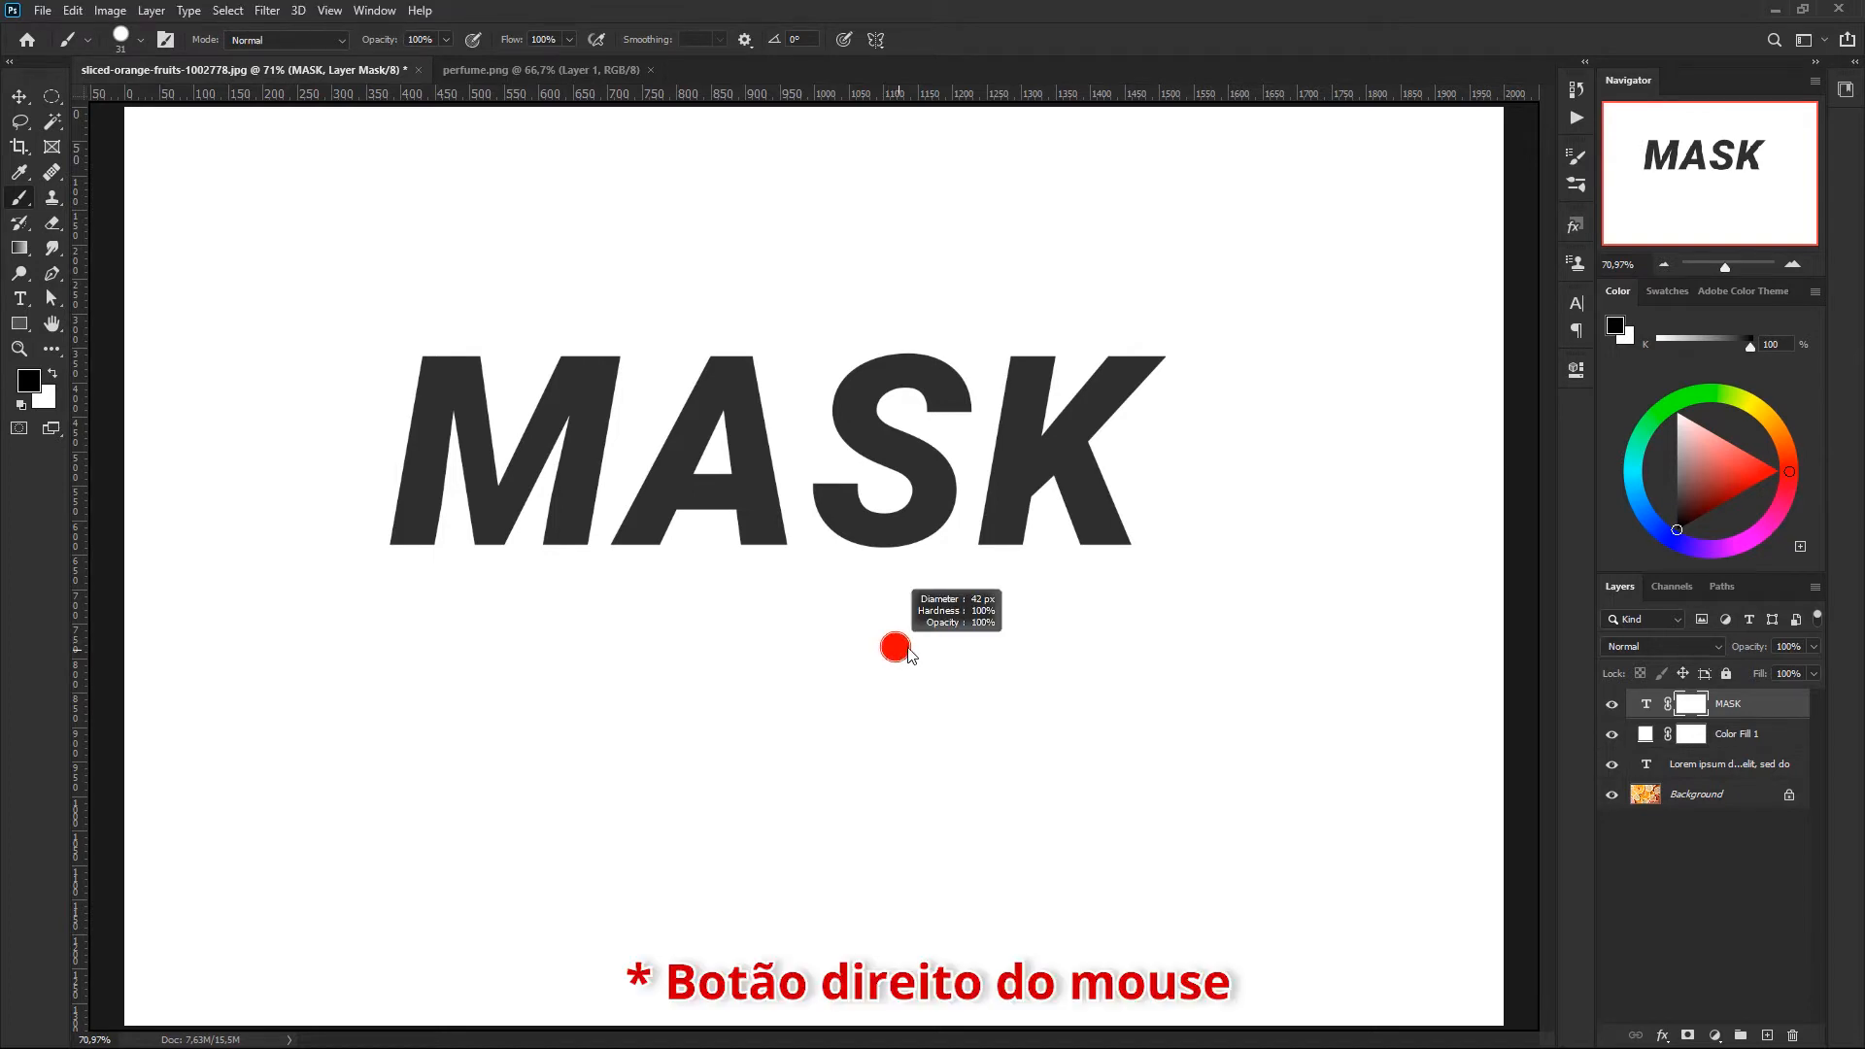
mouse_move(902, 651)
mouse_down()
mouse_move(924, 666)
mouse_move(906, 670)
mouse_move(1003, 670)
mouse_move(896, 666)
mouse_move(937, 670)
mouse_move(953, 603)
mouse_move(941, 192)
mouse_move(916, 447)
mouse_move(907, 204)
mouse_move(899, 621)
mouse_move(946, 291)
mouse_move(901, 579)
mouse_move(861, 659)
mouse_move(916, 660)
mouse_move(871, 662)
mouse_move(899, 654)
mouse_up()
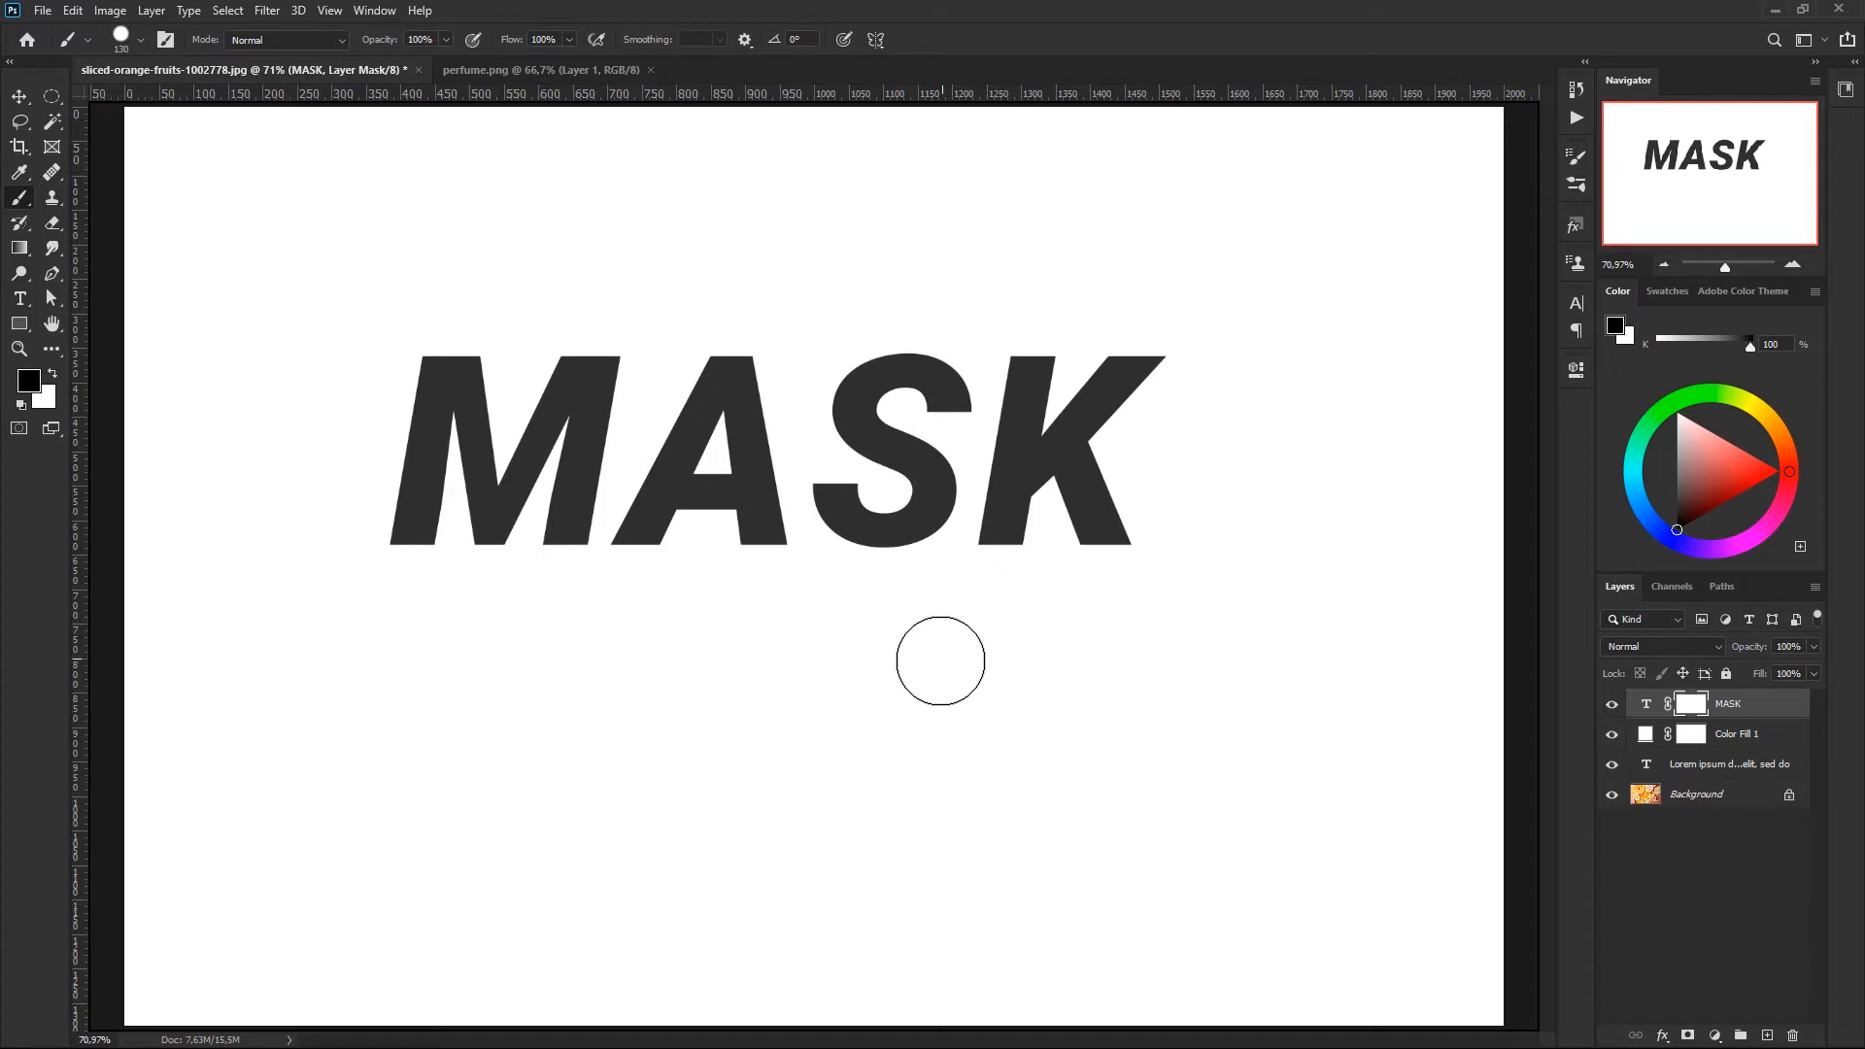
mouse_move(935, 673)
mouse_down()
mouse_move(964, 673)
mouse_move(944, 676)
mouse_up()
- Paint black on the MASK layer's mask to hide the letters S and M, and view the mask on its own
click(1647, 707)
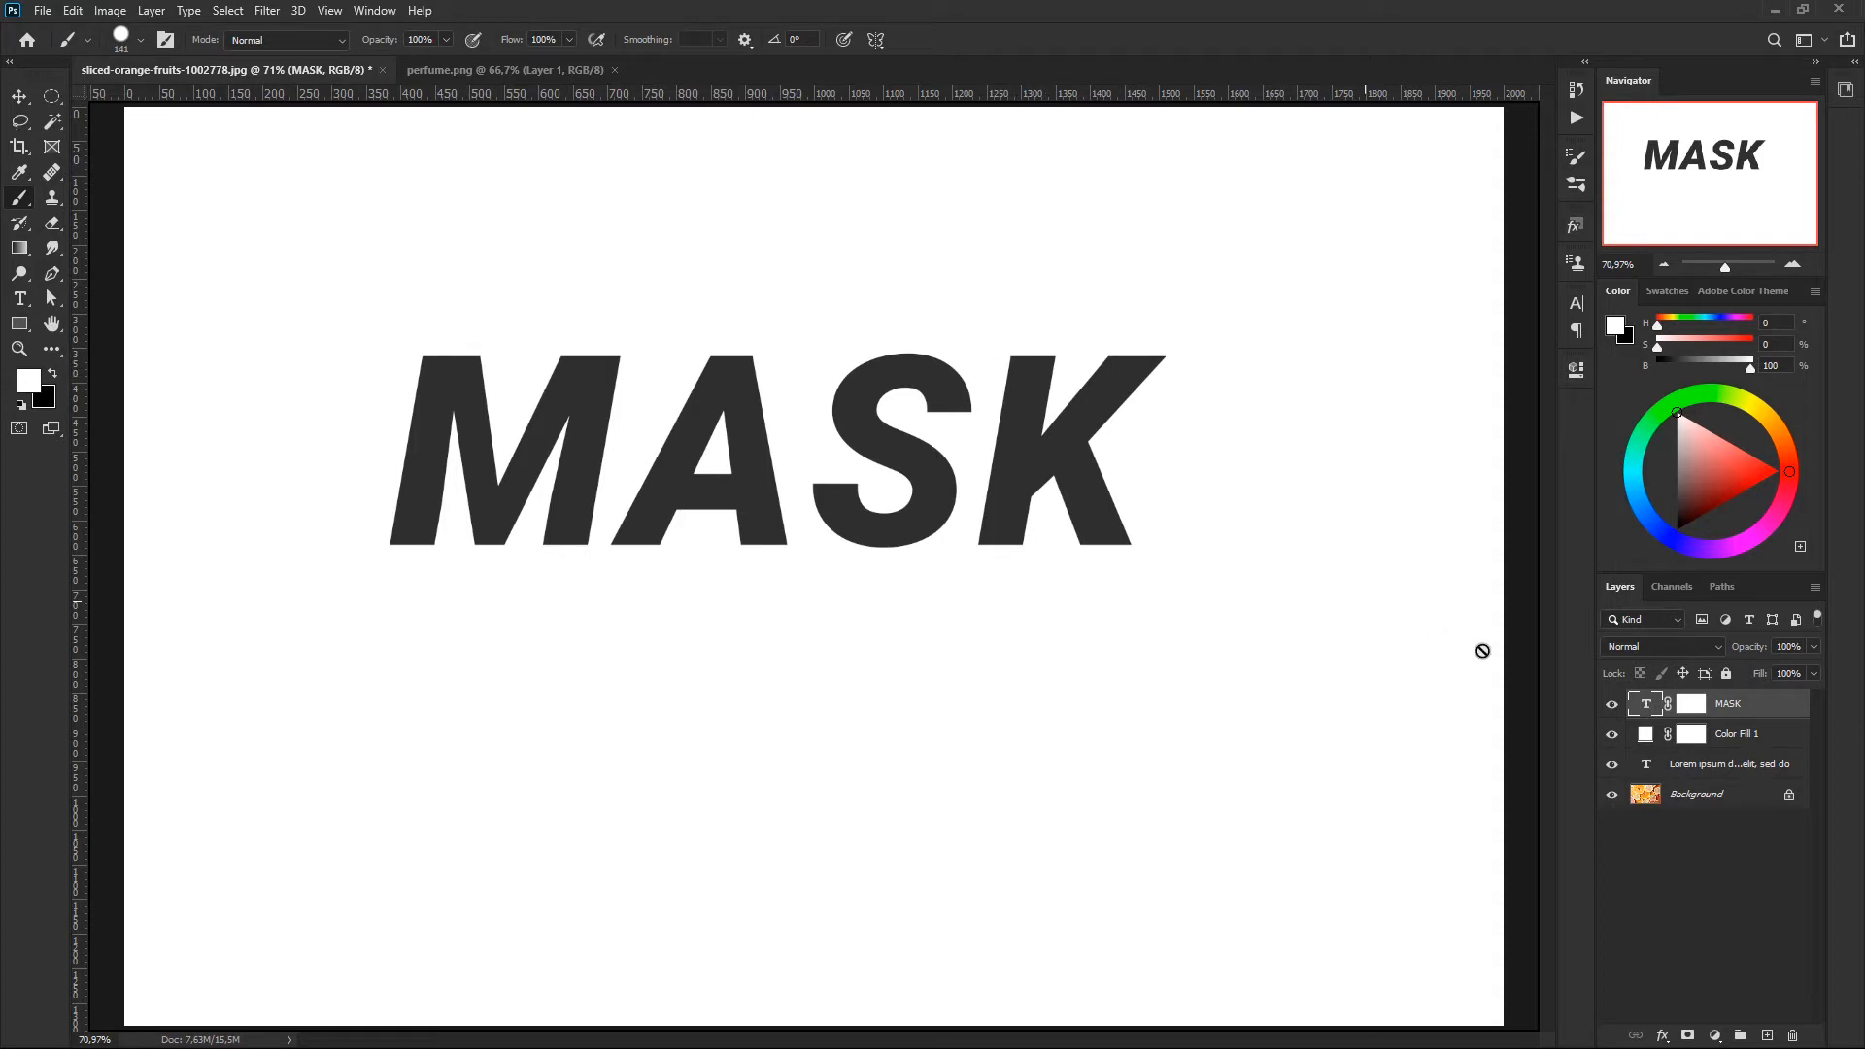
click(1688, 702)
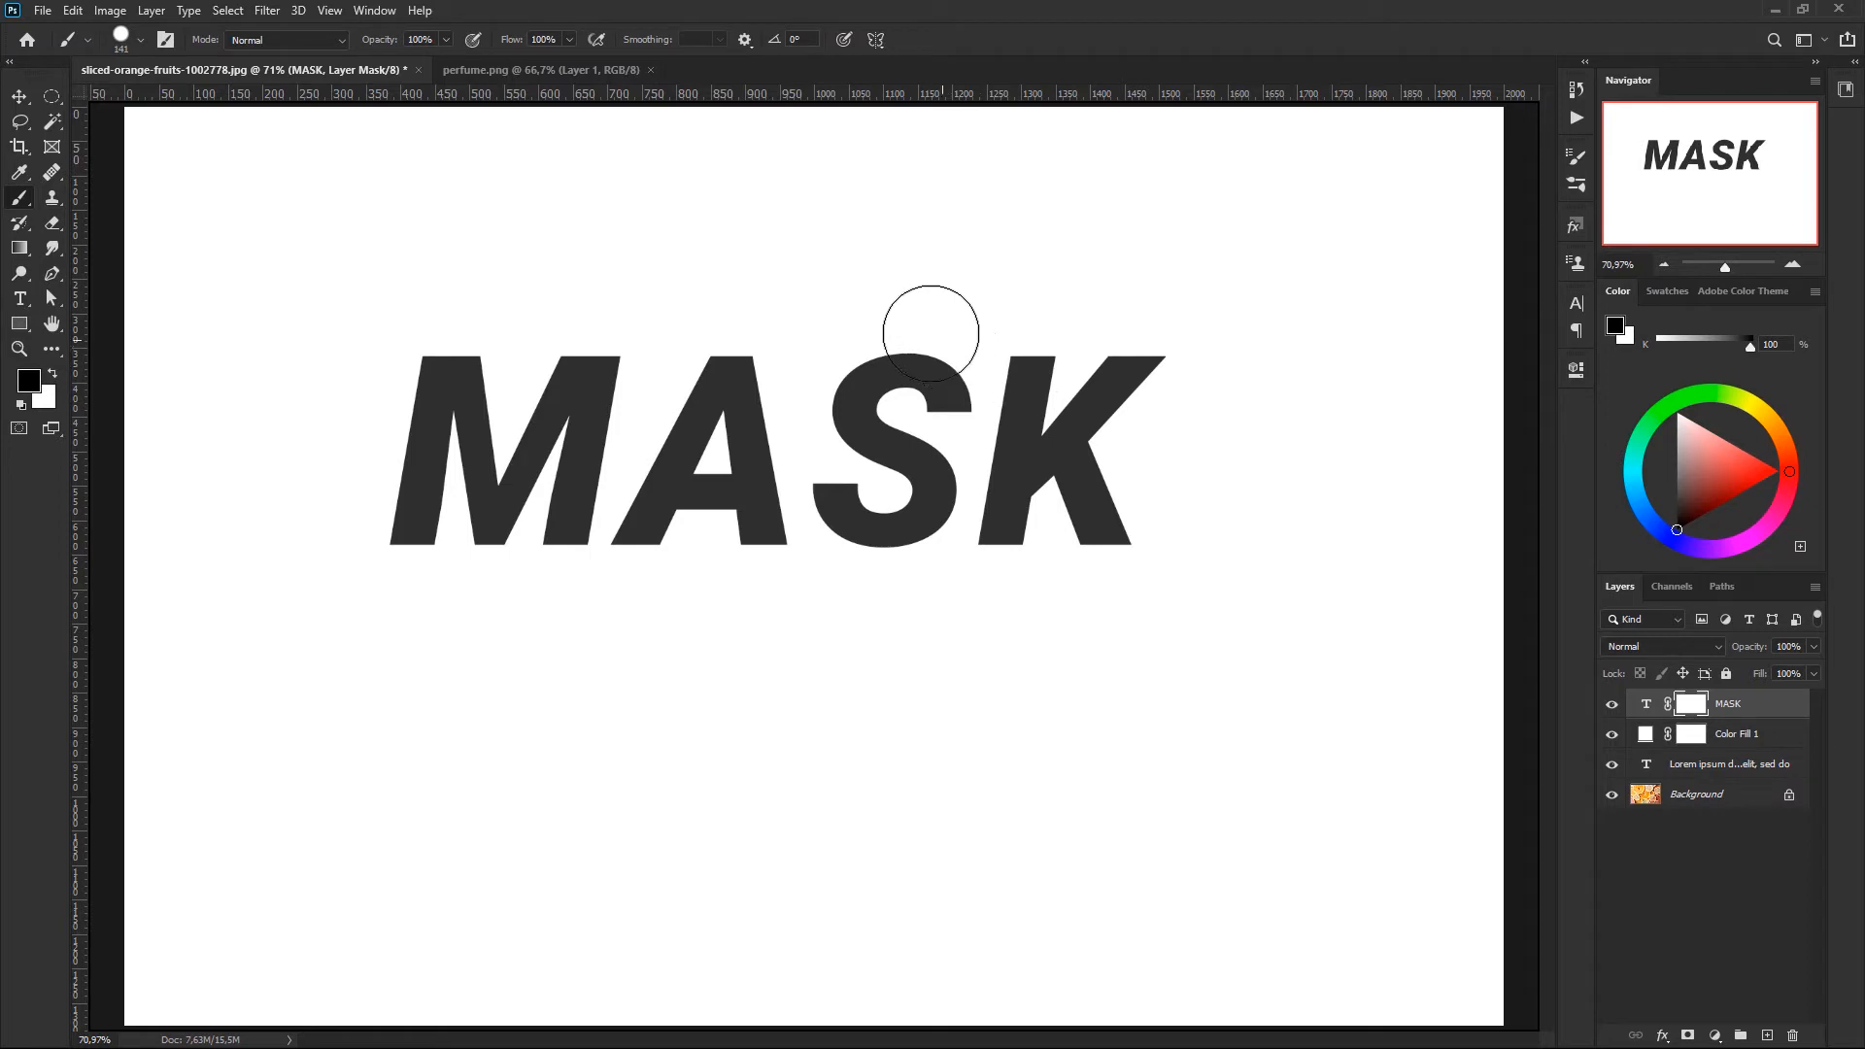
mouse_move(932, 324)
mouse_down()
mouse_move(940, 384)
mouse_move(941, 354)
mouse_move(909, 339)
mouse_move(843, 387)
mouse_move(845, 412)
mouse_move(918, 464)
mouse_move(884, 522)
mouse_move(845, 496)
mouse_up()
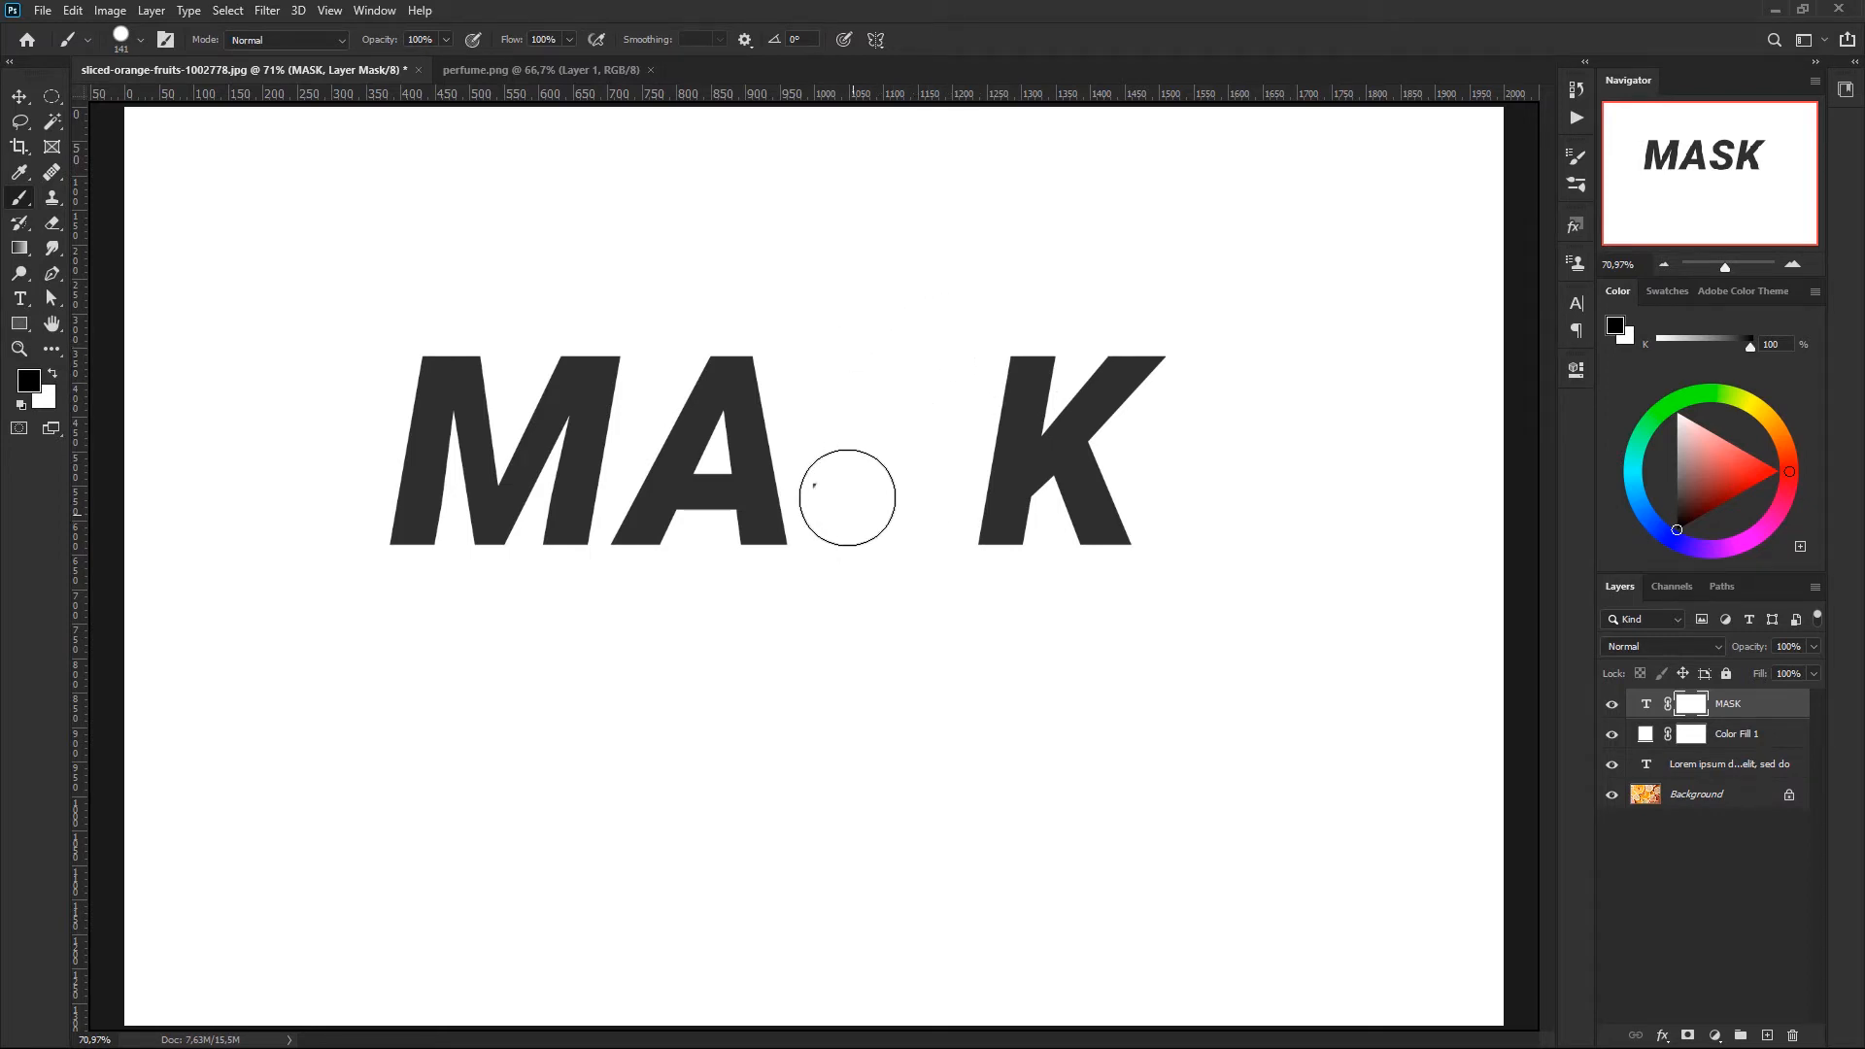
mouse_move(604, 333)
mouse_down()
mouse_move(481, 353)
mouse_move(407, 407)
mouse_move(407, 531)
mouse_move(478, 458)
mouse_move(518, 364)
mouse_move(450, 463)
mouse_move(517, 538)
mouse_move(589, 474)
mouse_move(588, 379)
mouse_move(515, 421)
mouse_move(524, 508)
mouse_up()
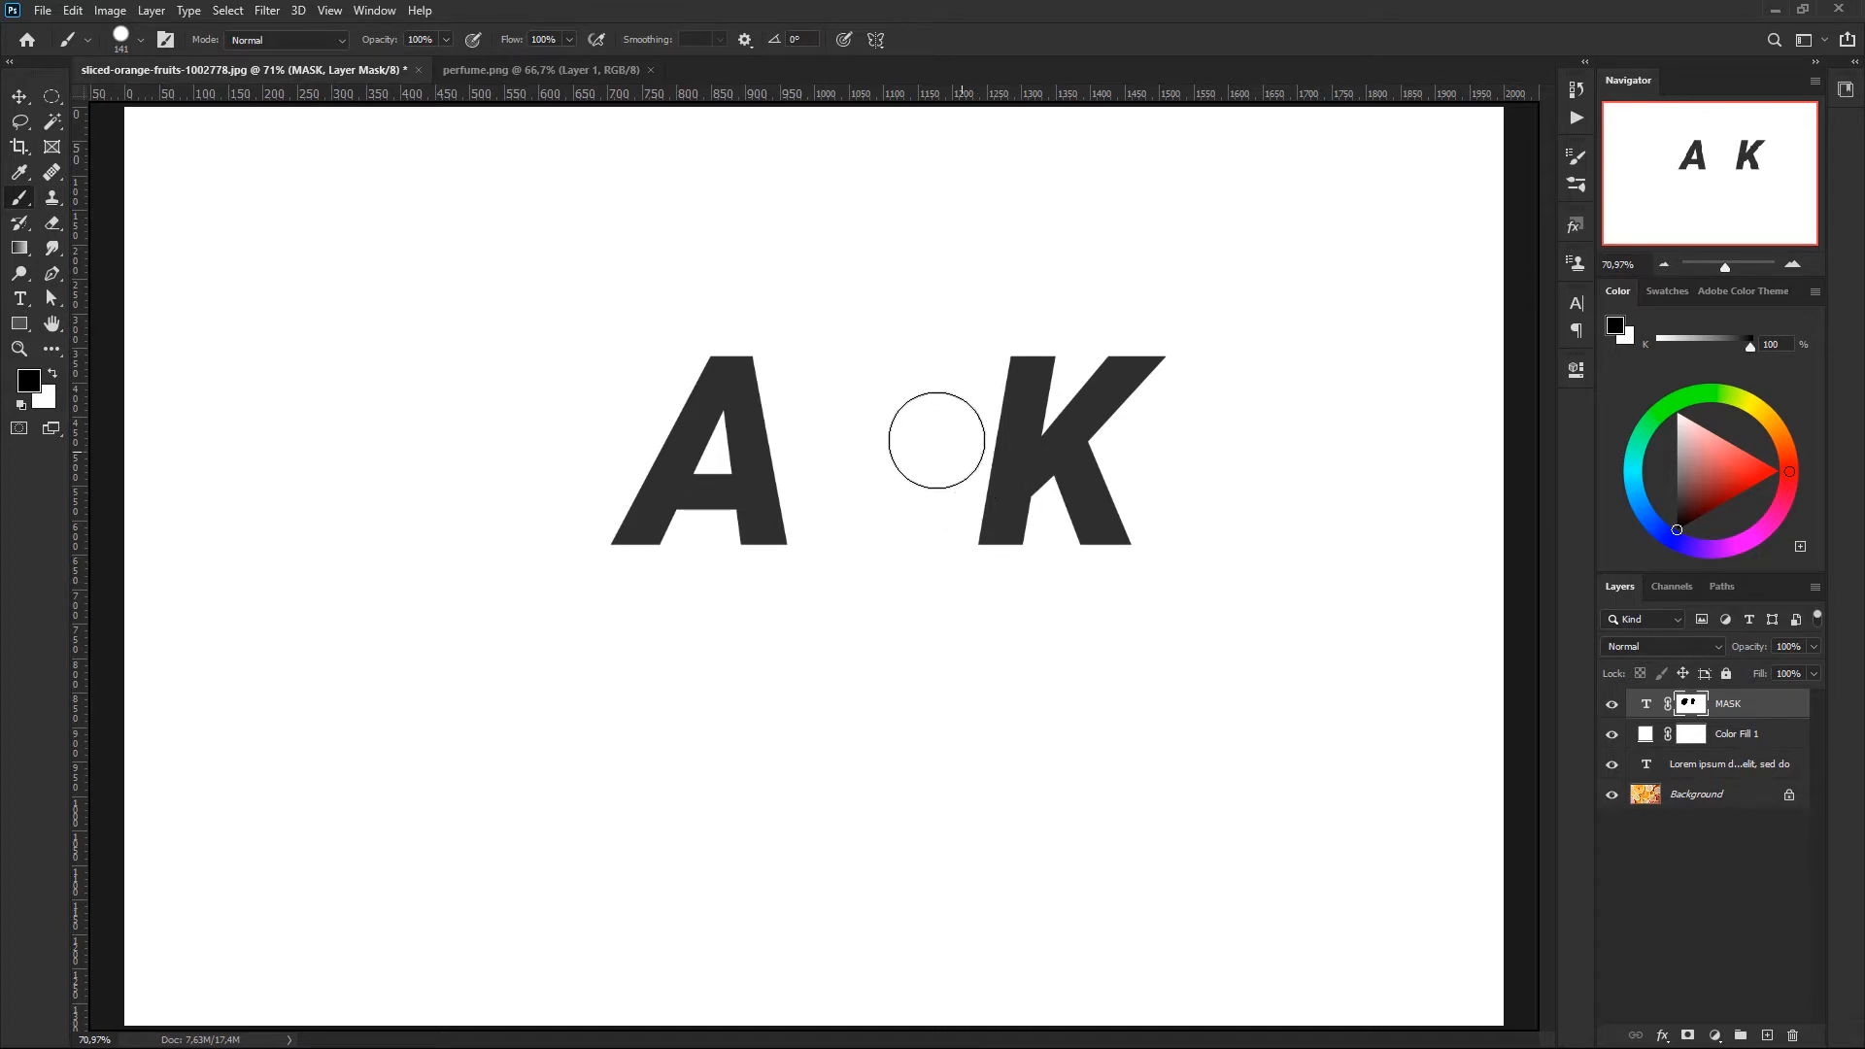
alt+click(1691, 707)
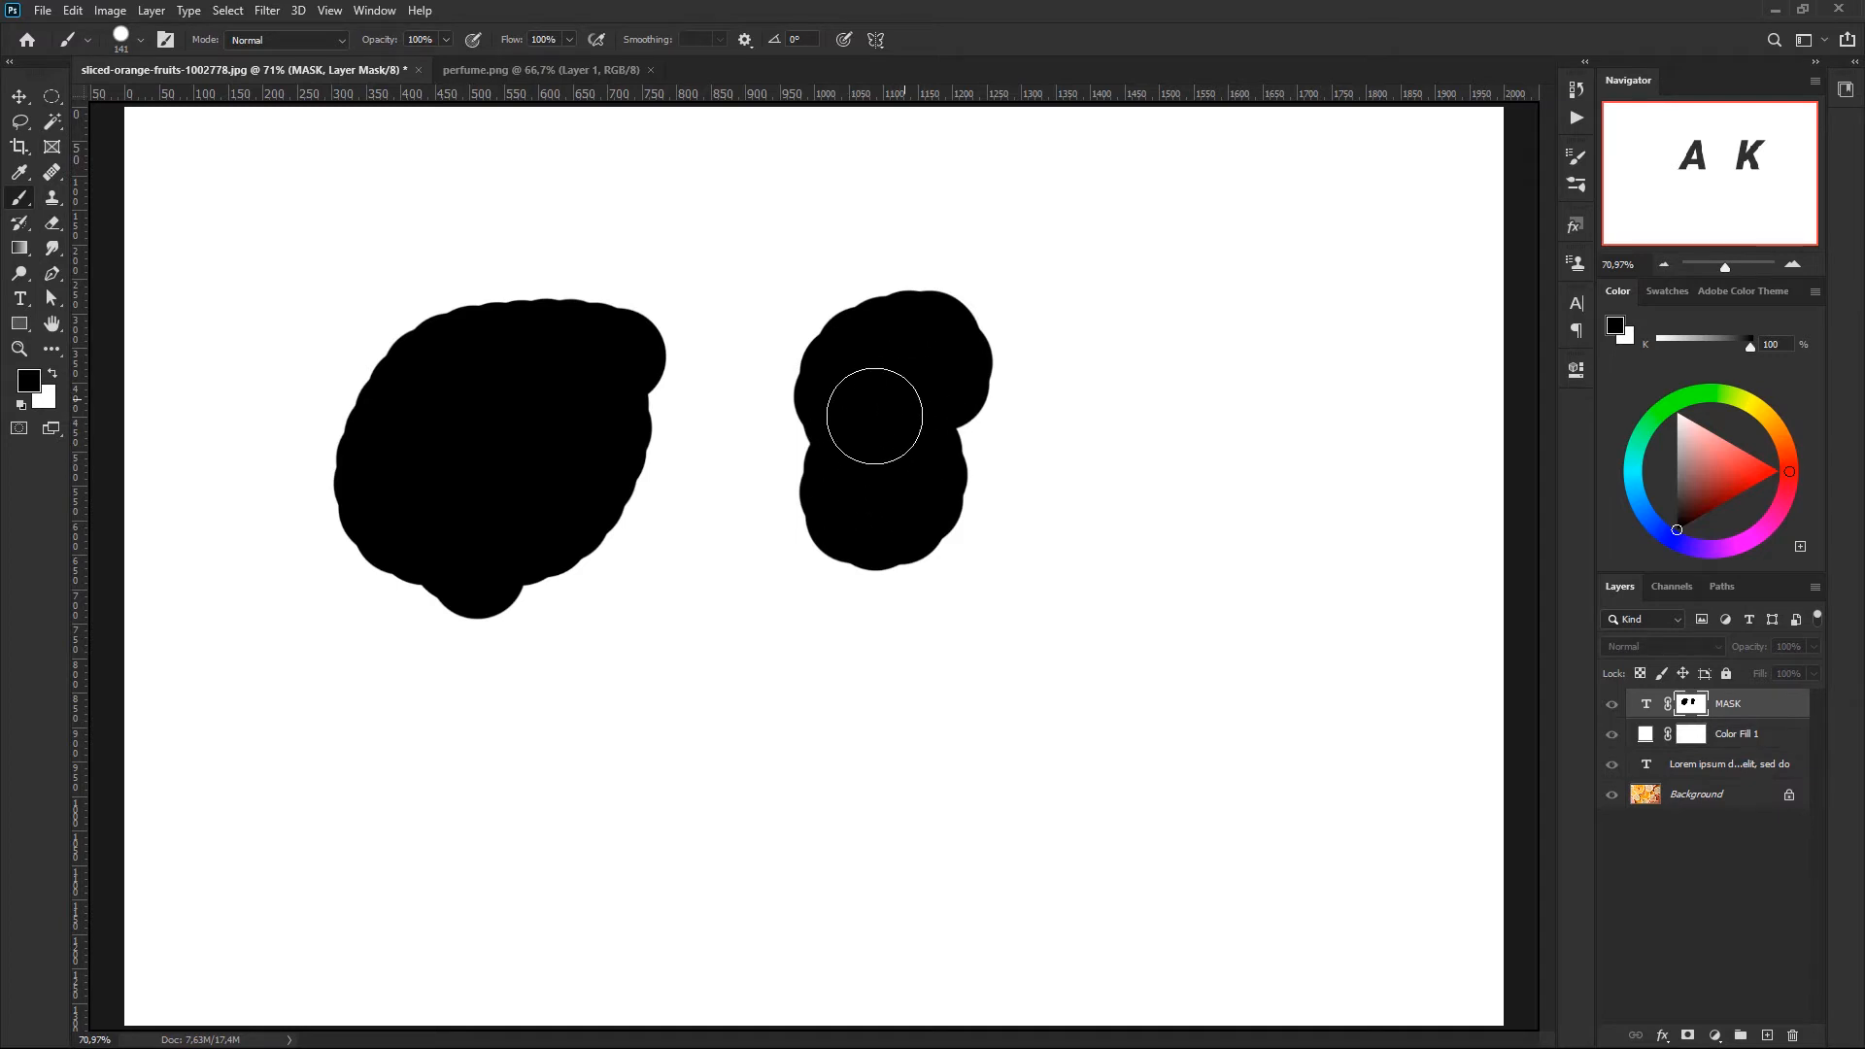
alt+click(1692, 705)
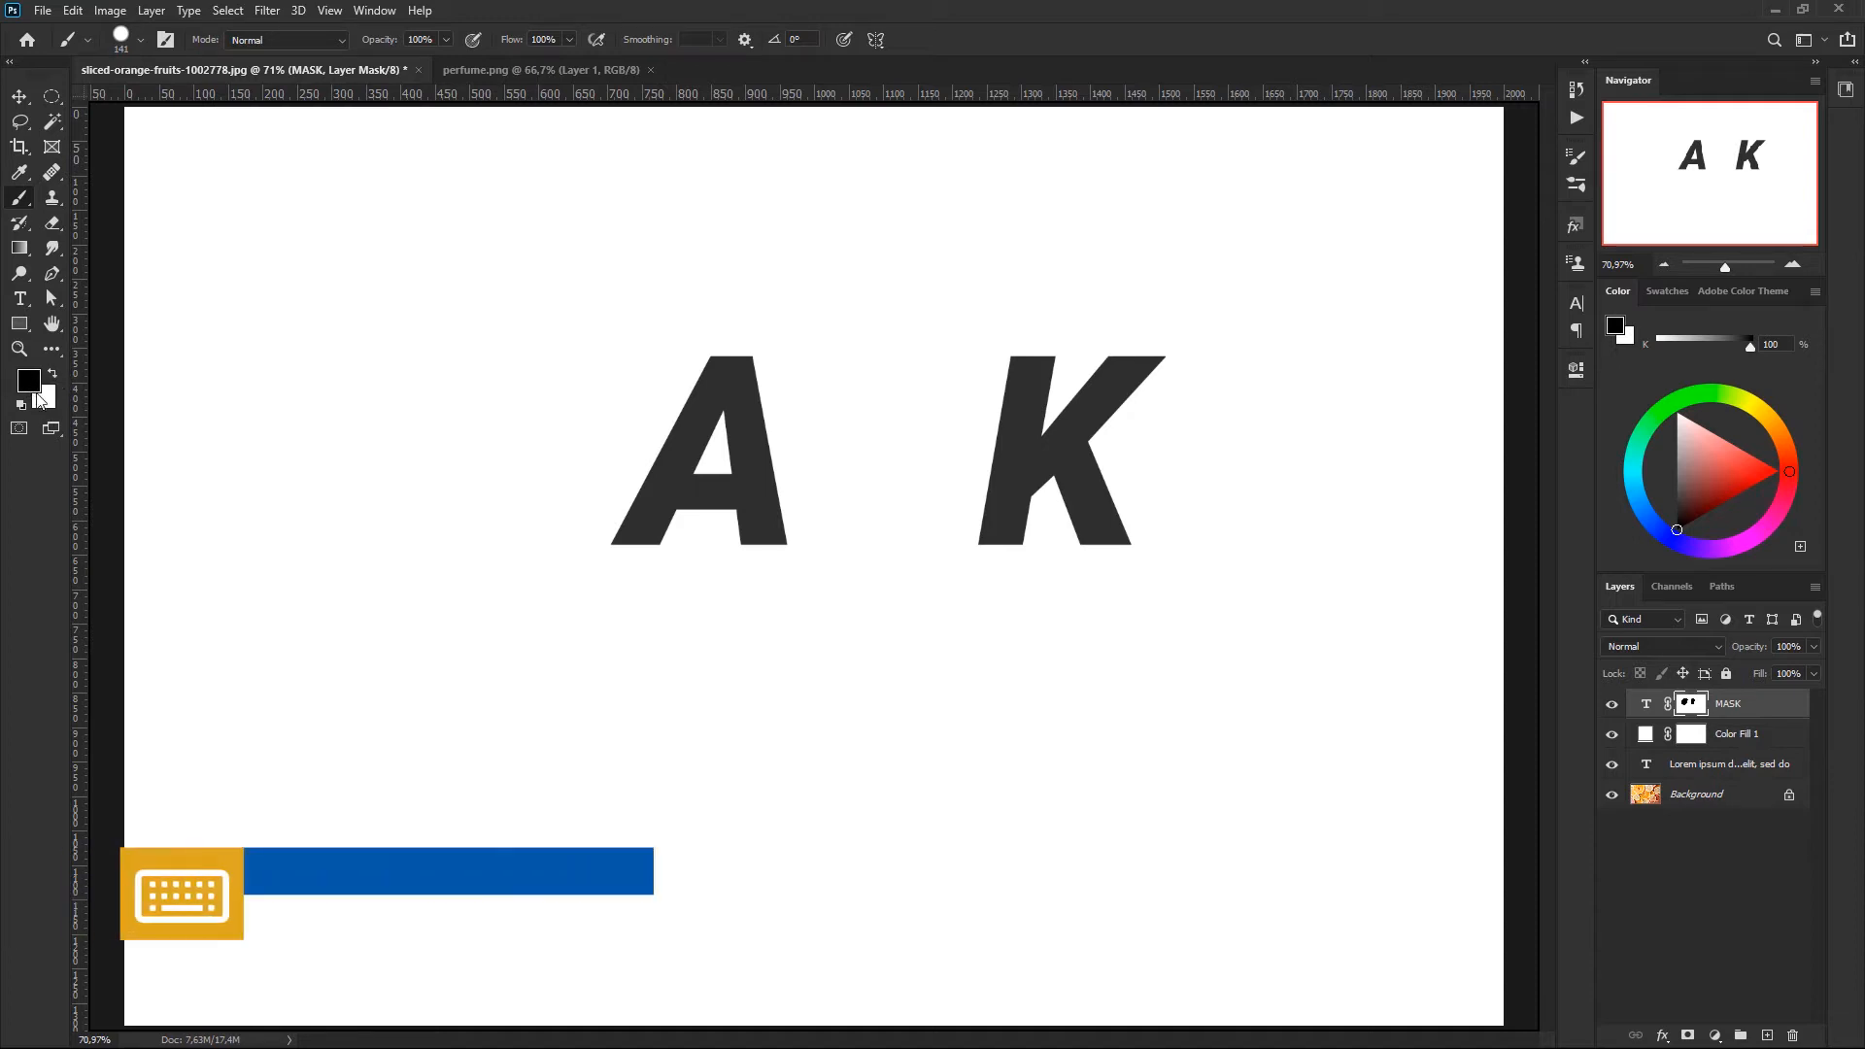
- Paint white on the layer mask over the hidden M and S to reveal both letters again
key(x)
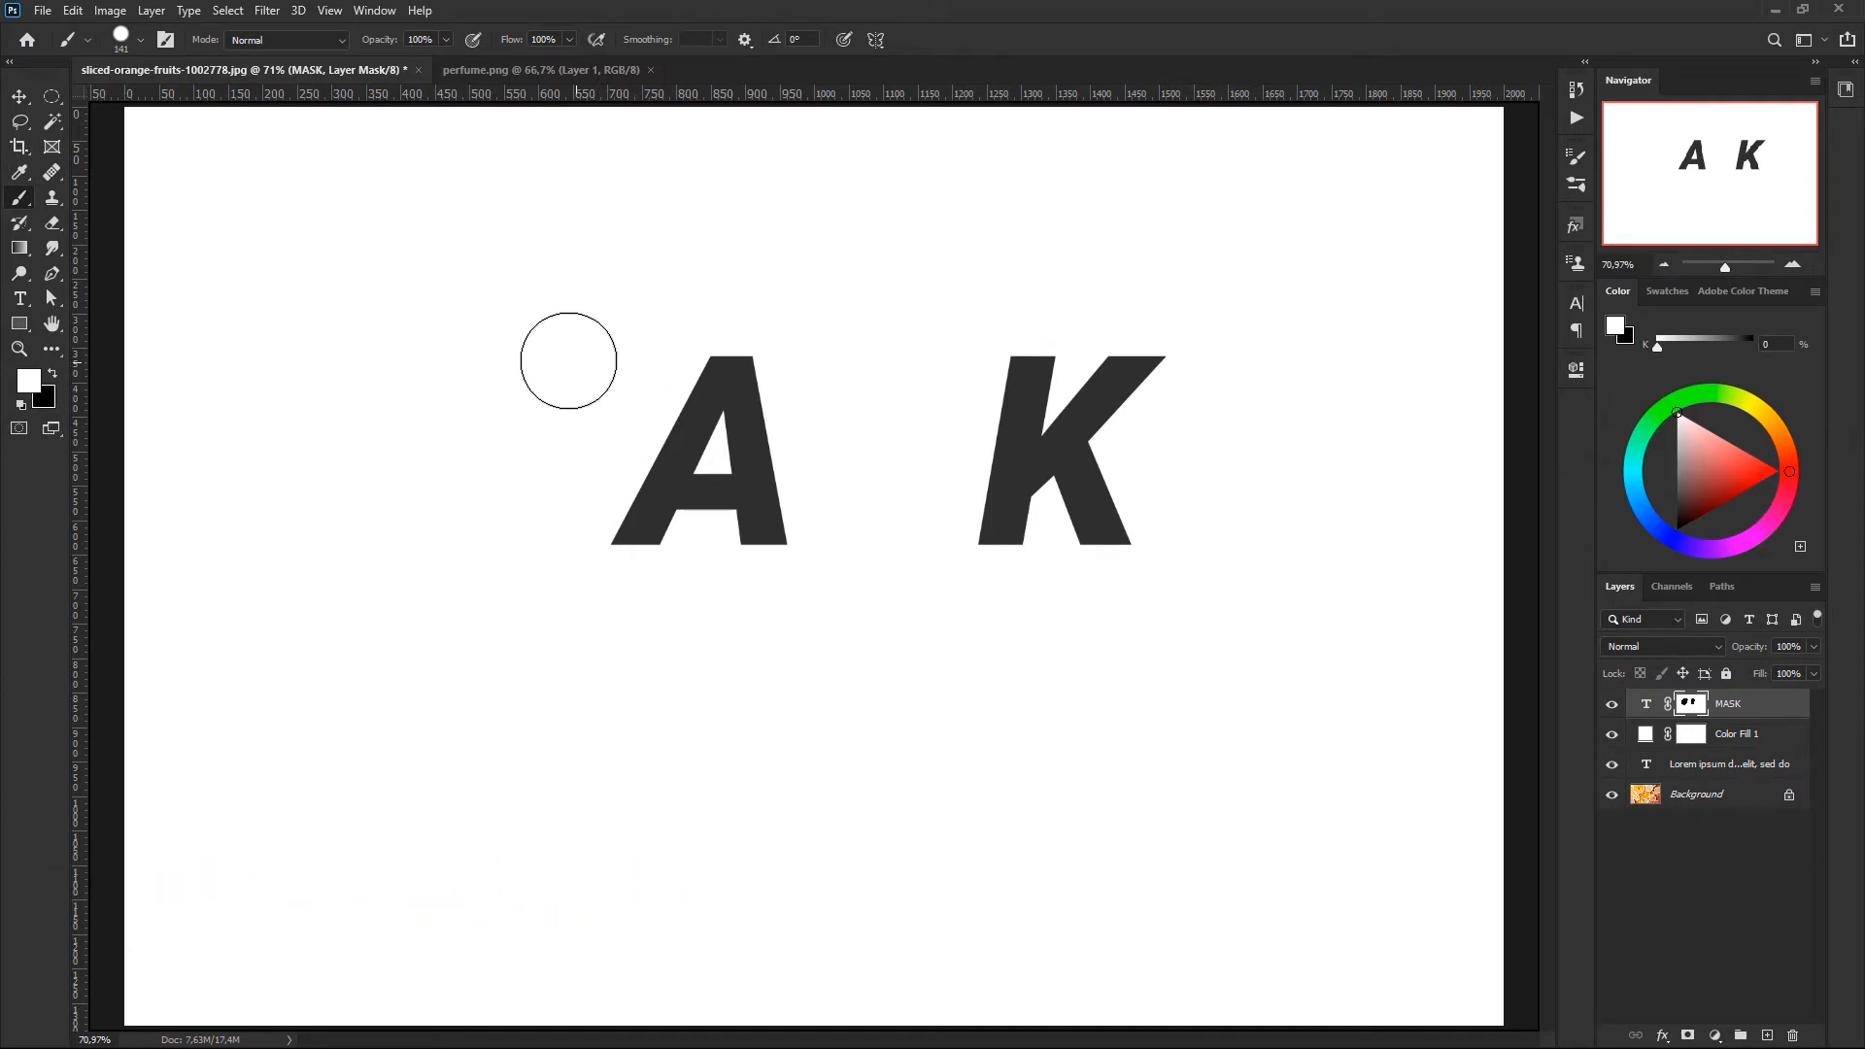
mouse_move(596, 317)
mouse_down()
mouse_move(474, 329)
mouse_move(423, 396)
mouse_move(491, 387)
mouse_move(545, 344)
mouse_move(600, 350)
mouse_move(488, 563)
mouse_move(609, 411)
mouse_move(521, 555)
mouse_move(548, 545)
mouse_move(523, 422)
mouse_move(426, 557)
mouse_move(487, 414)
mouse_up()
mouse_move(866, 294)
mouse_down()
mouse_move(938, 316)
mouse_move(768, 409)
mouse_move(878, 437)
mouse_move(971, 393)
mouse_move(919, 379)
mouse_move(756, 456)
mouse_move(896, 442)
mouse_move(963, 463)
mouse_move(807, 539)
mouse_move(874, 562)
mouse_move(924, 516)
mouse_up()
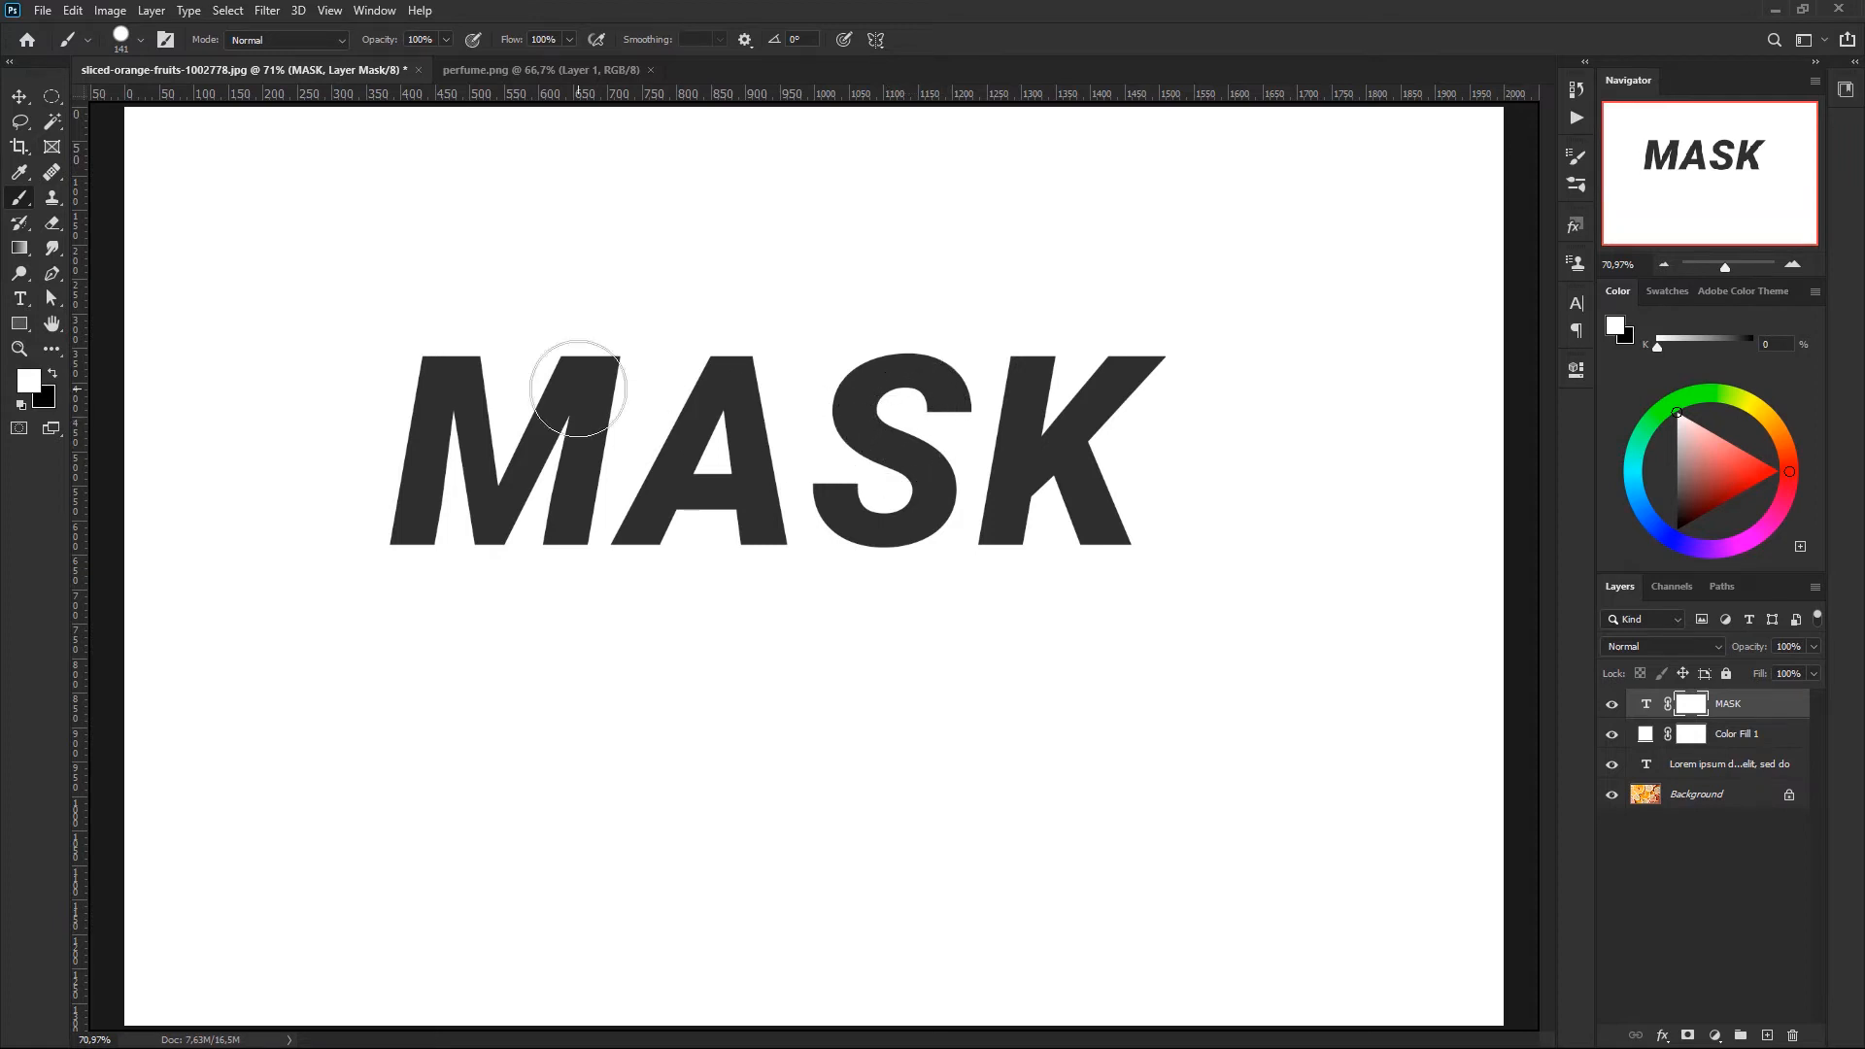
- Hide the letter S by painting black on the layer mask, and restore it by painting white
key(x)
key(x)
key(x)
key(x)
key(x)
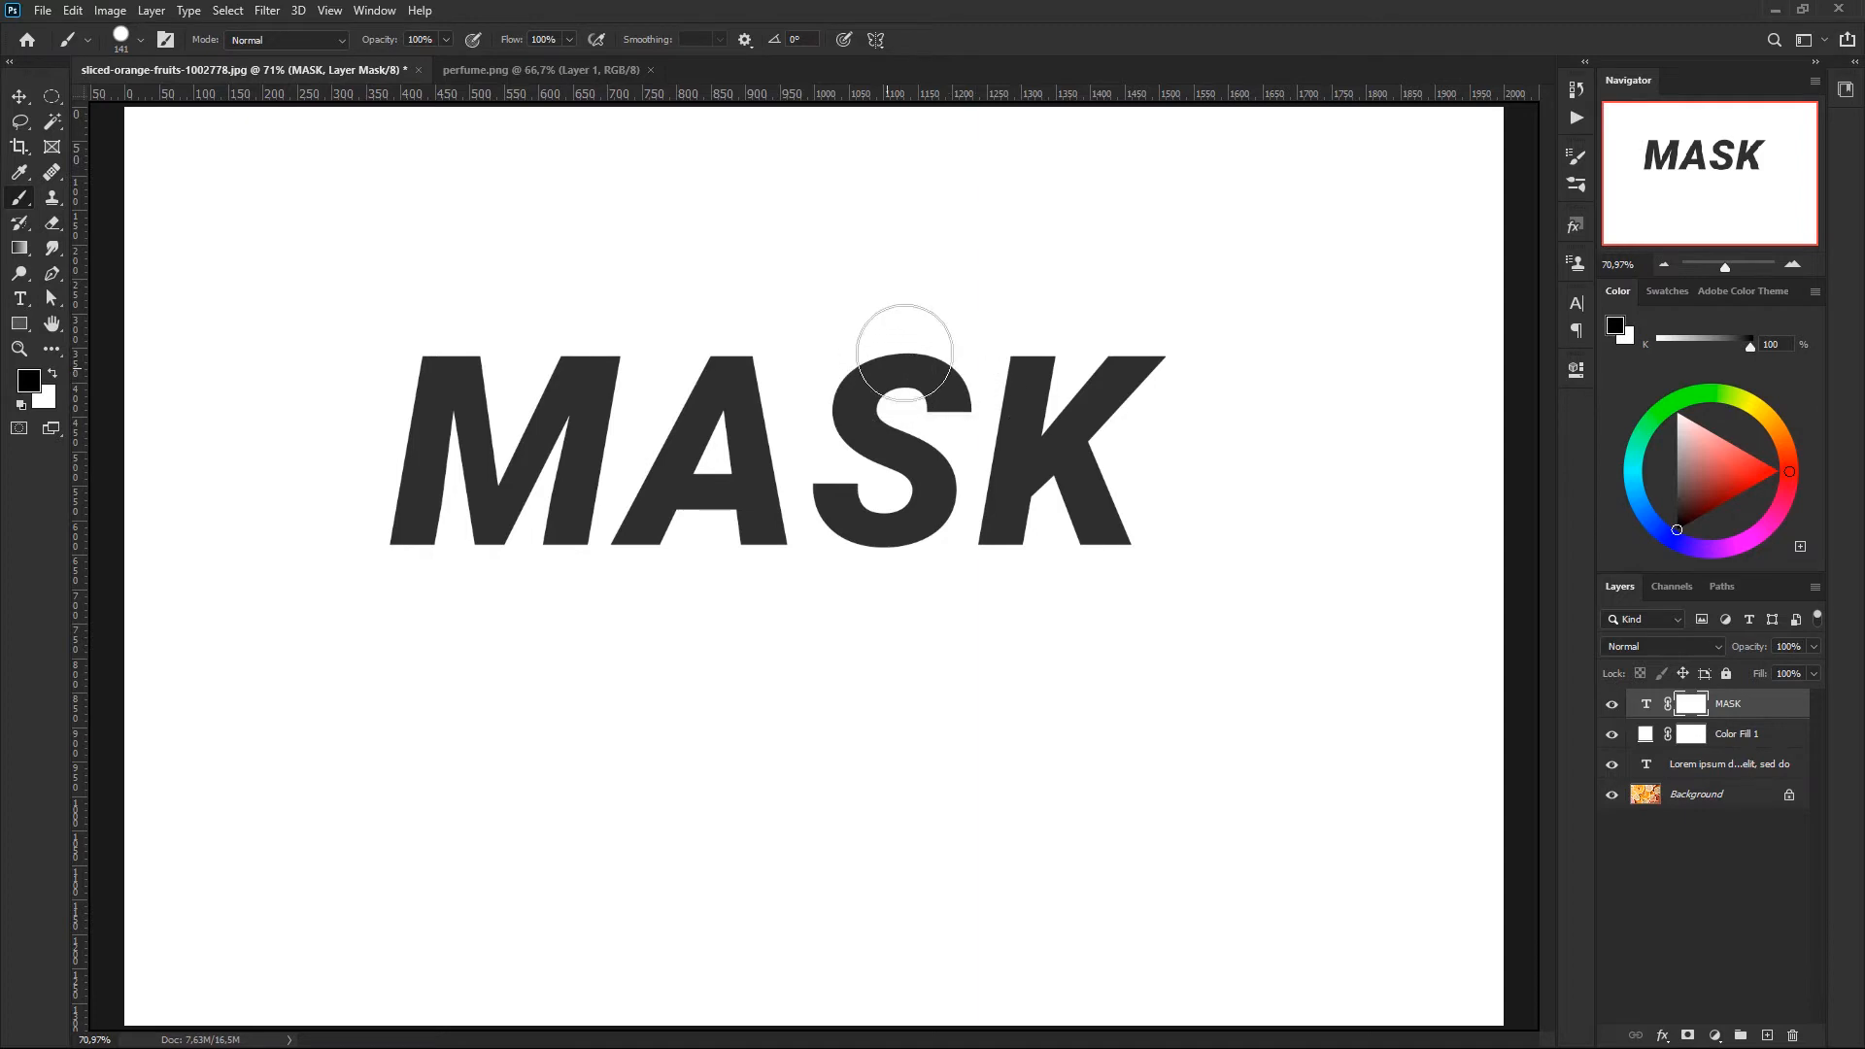
mouse_move(925, 374)
mouse_down()
mouse_move(857, 424)
mouse_move(900, 427)
mouse_move(912, 509)
mouse_move(858, 458)
mouse_up()
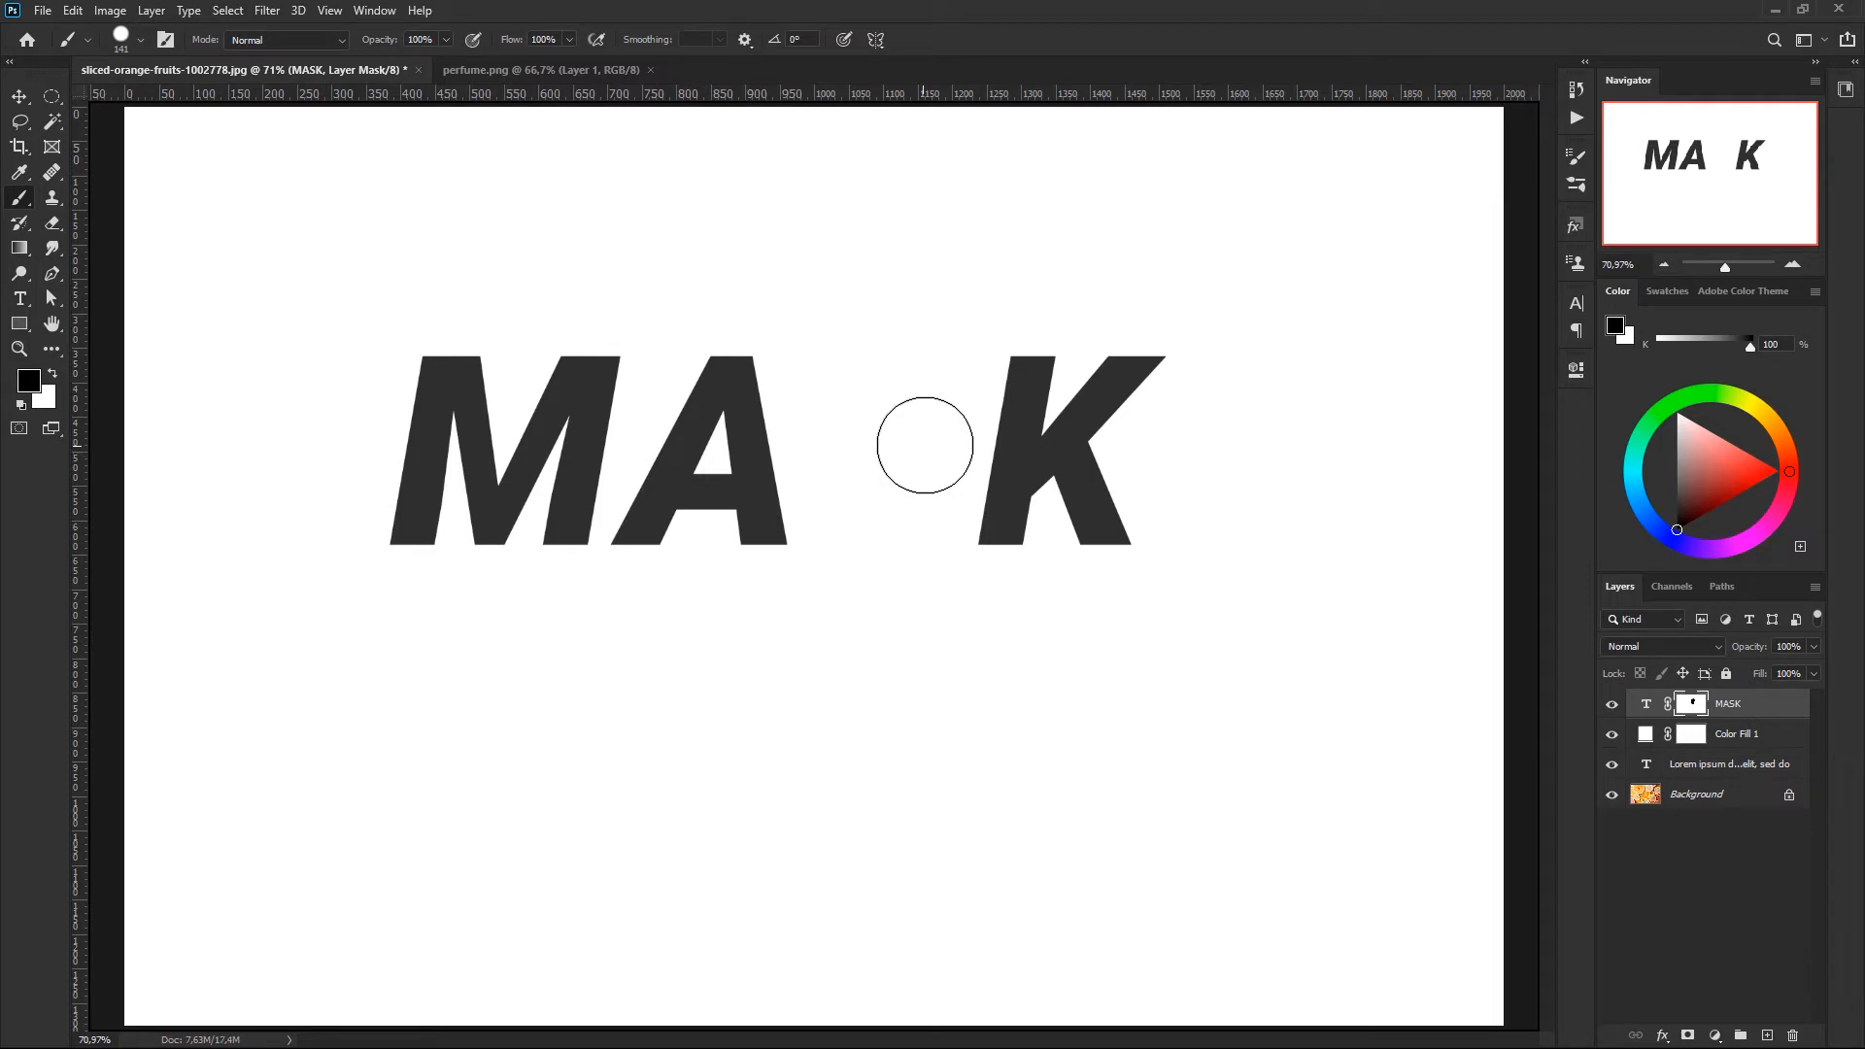
key(x)
mouse_move(924, 378)
mouse_down()
mouse_move(854, 351)
mouse_move(931, 361)
mouse_move(832, 416)
mouse_move(923, 422)
mouse_move(843, 479)
mouse_move(920, 532)
mouse_move(833, 569)
mouse_move(942, 392)
mouse_move(934, 499)
mouse_up()
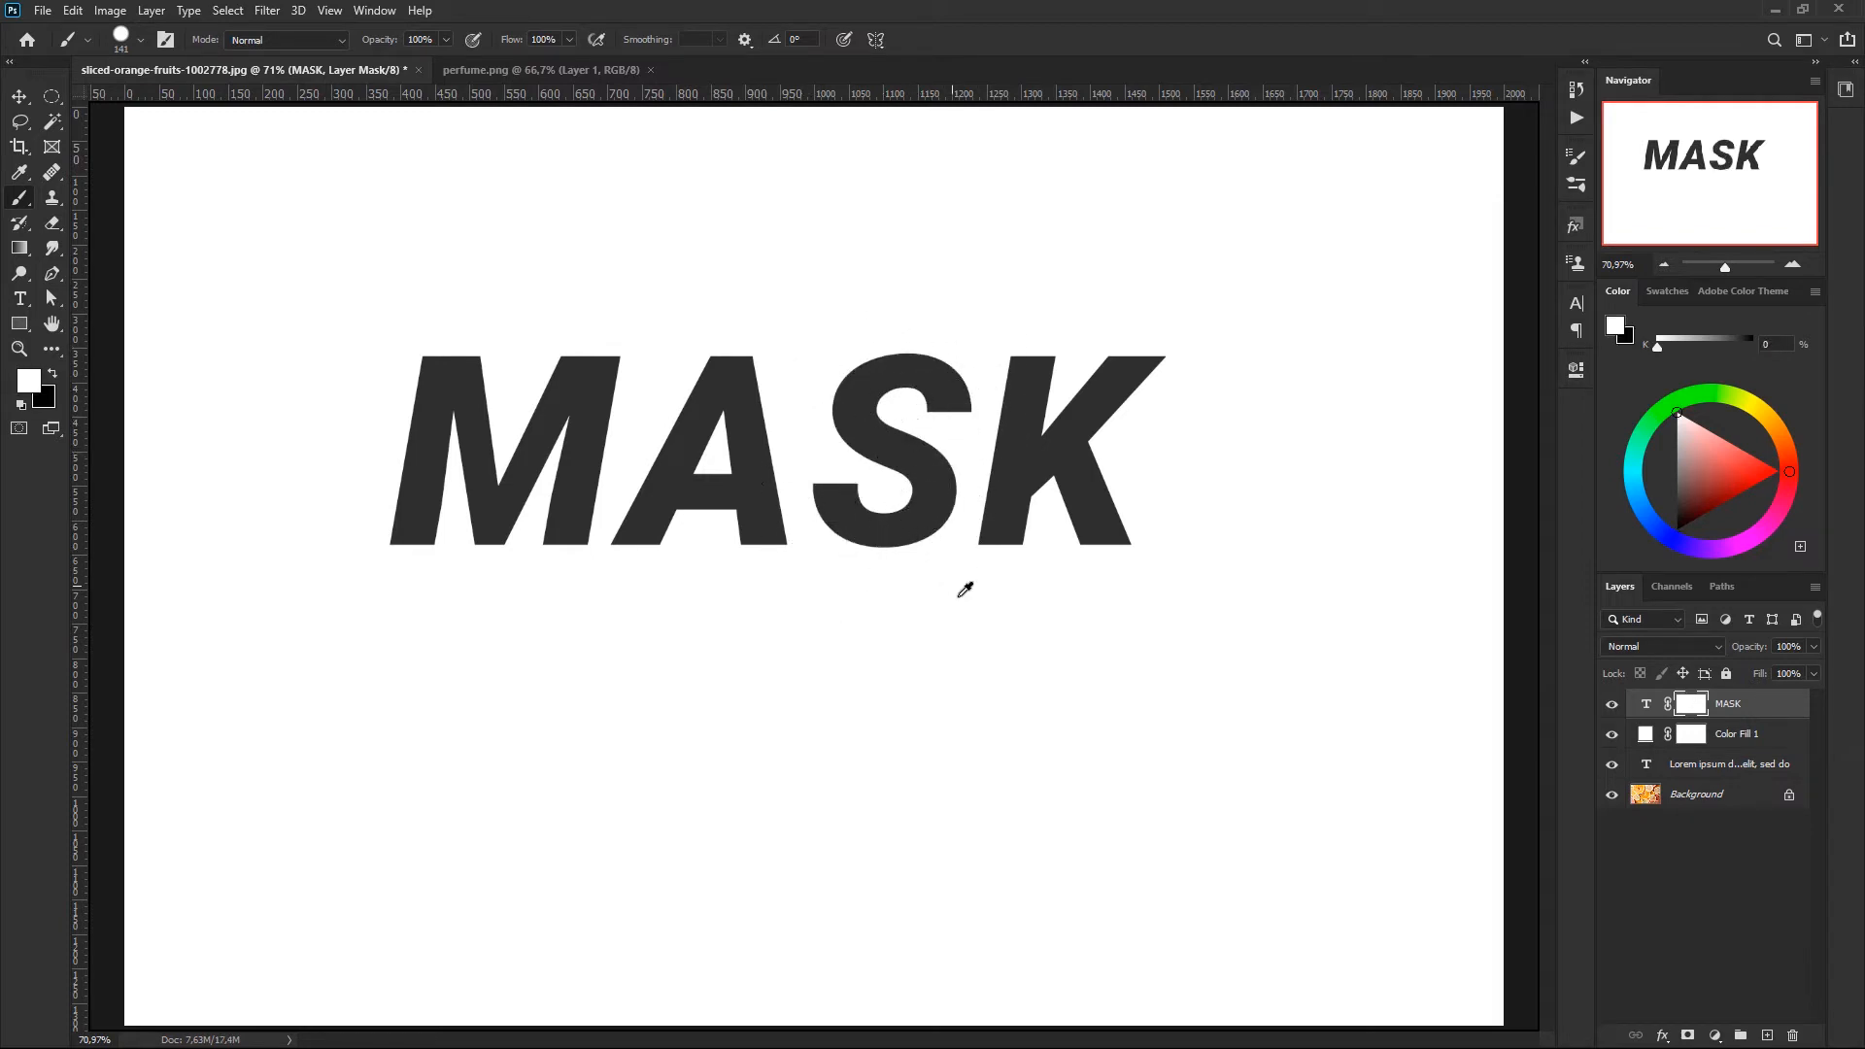
- Soften the brush, enlarge it to 273 px, and paint black on the mask in an arc to fade the upper and outer edges of MASK
mouse_move(940, 621)
mouse_down()
mouse_move(957, 599)
mouse_move(921, 484)
mouse_move(955, 215)
mouse_move(923, 455)
mouse_up()
drag(884, 681, 925, 282)
key(x)
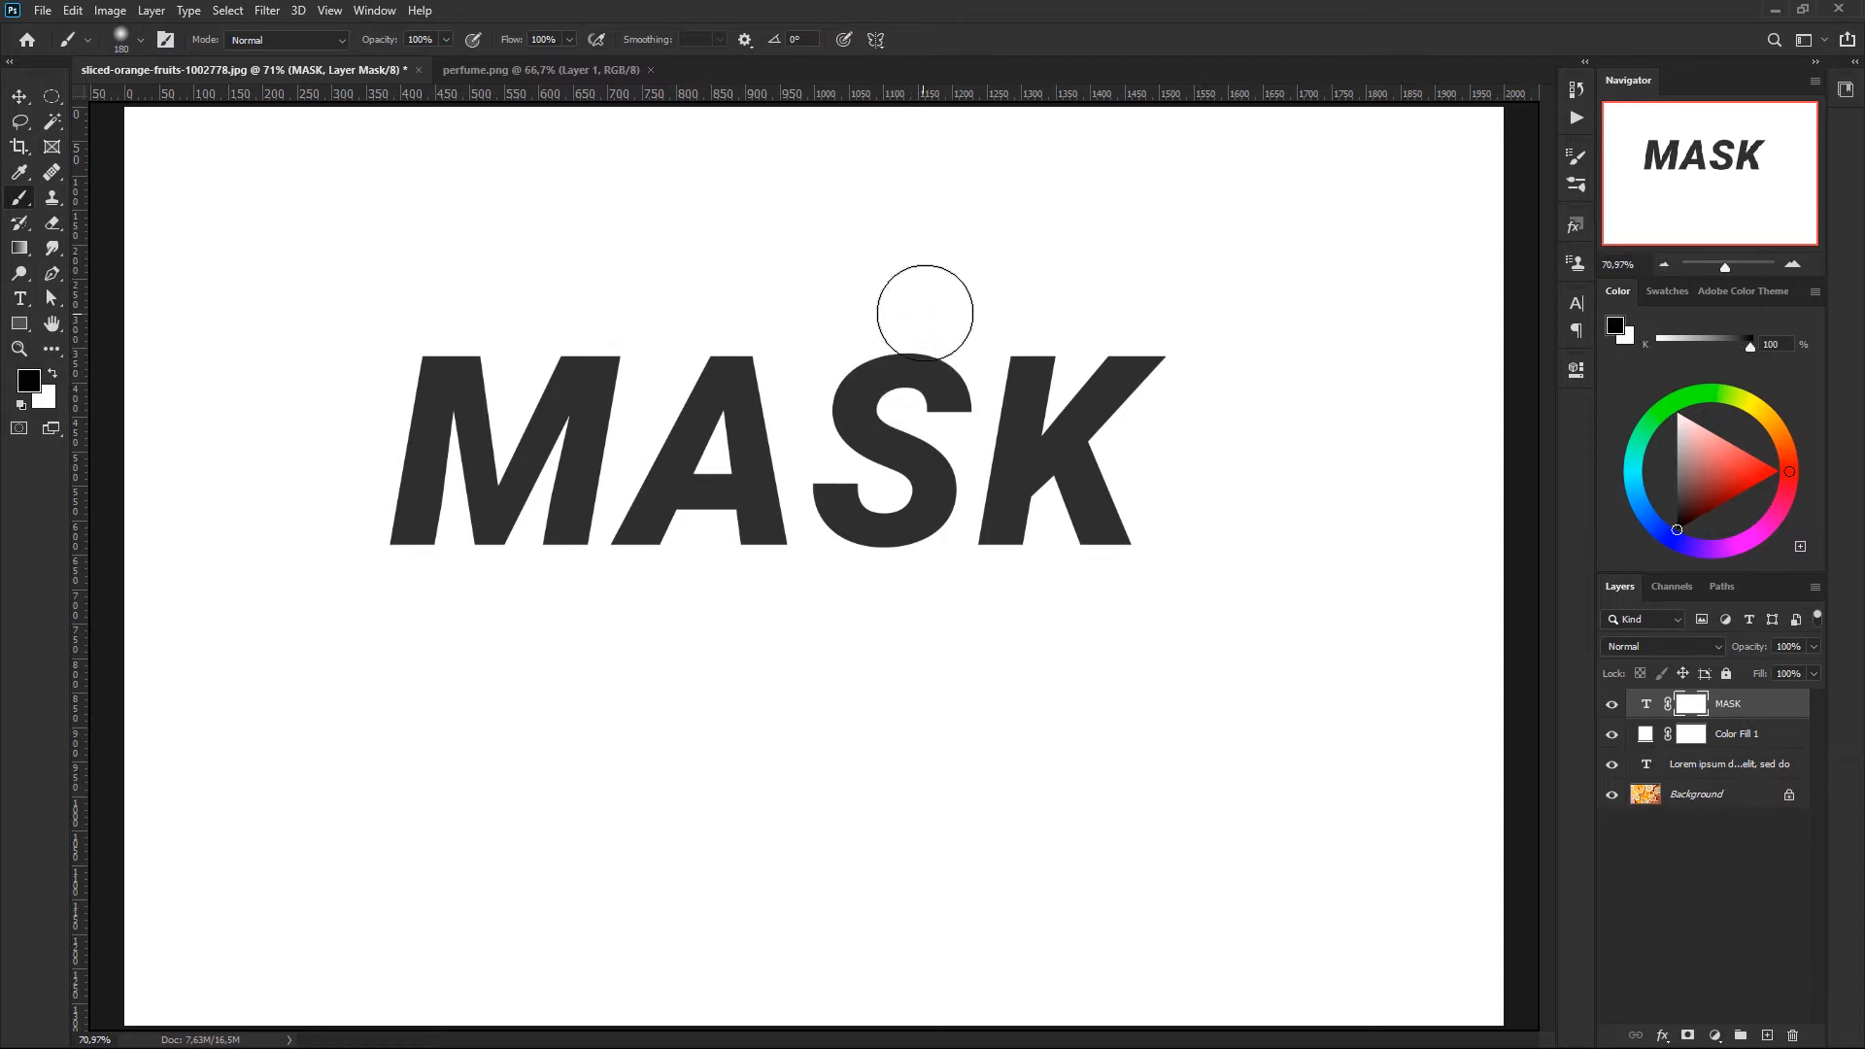
mouse_move(925, 313)
mouse_down()
mouse_move(973, 305)
mouse_move(925, 267)
mouse_move(847, 263)
mouse_move(1027, 303)
mouse_move(1023, 368)
mouse_move(991, 375)
mouse_move(1035, 331)
mouse_move(943, 285)
mouse_move(987, 326)
mouse_move(1126, 276)
mouse_move(980, 223)
mouse_move(965, 305)
mouse_move(1175, 284)
mouse_move(1186, 395)
mouse_move(1155, 521)
mouse_move(1204, 476)
mouse_move(1139, 360)
mouse_move(884, 295)
mouse_move(929, 290)
mouse_move(1137, 419)
mouse_move(1169, 545)
mouse_move(1115, 410)
mouse_move(941, 285)
mouse_move(646, 240)
mouse_move(406, 319)
mouse_move(342, 510)
mouse_move(402, 401)
mouse_move(607, 270)
mouse_move(770, 278)
mouse_move(435, 362)
mouse_move(497, 330)
mouse_move(824, 282)
mouse_move(403, 384)
mouse_move(578, 300)
mouse_move(945, 310)
mouse_move(1103, 418)
mouse_move(1177, 516)
mouse_move(1106, 410)
mouse_move(755, 296)
mouse_move(505, 309)
mouse_move(369, 420)
mouse_up()
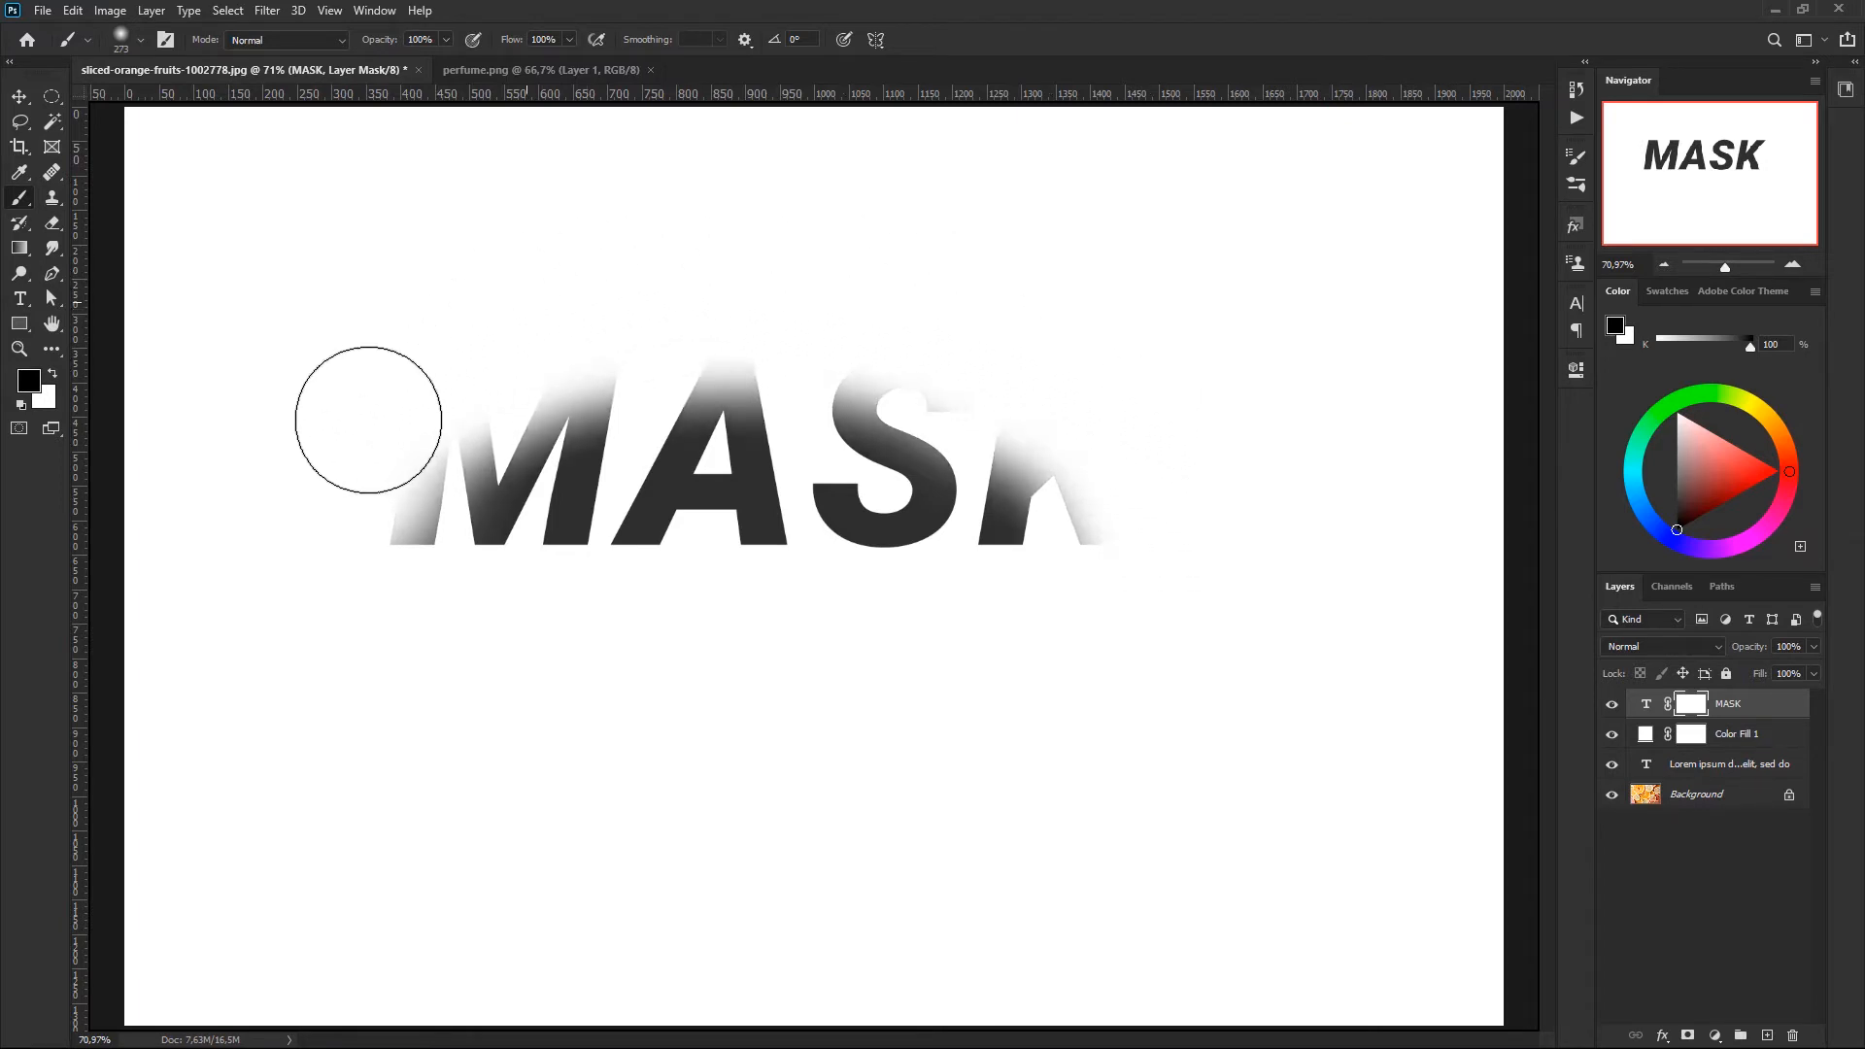
- Delete the unused Lorem ipsum text layer and swap the painting colours
click(1733, 769)
key(Delete)
key(x)
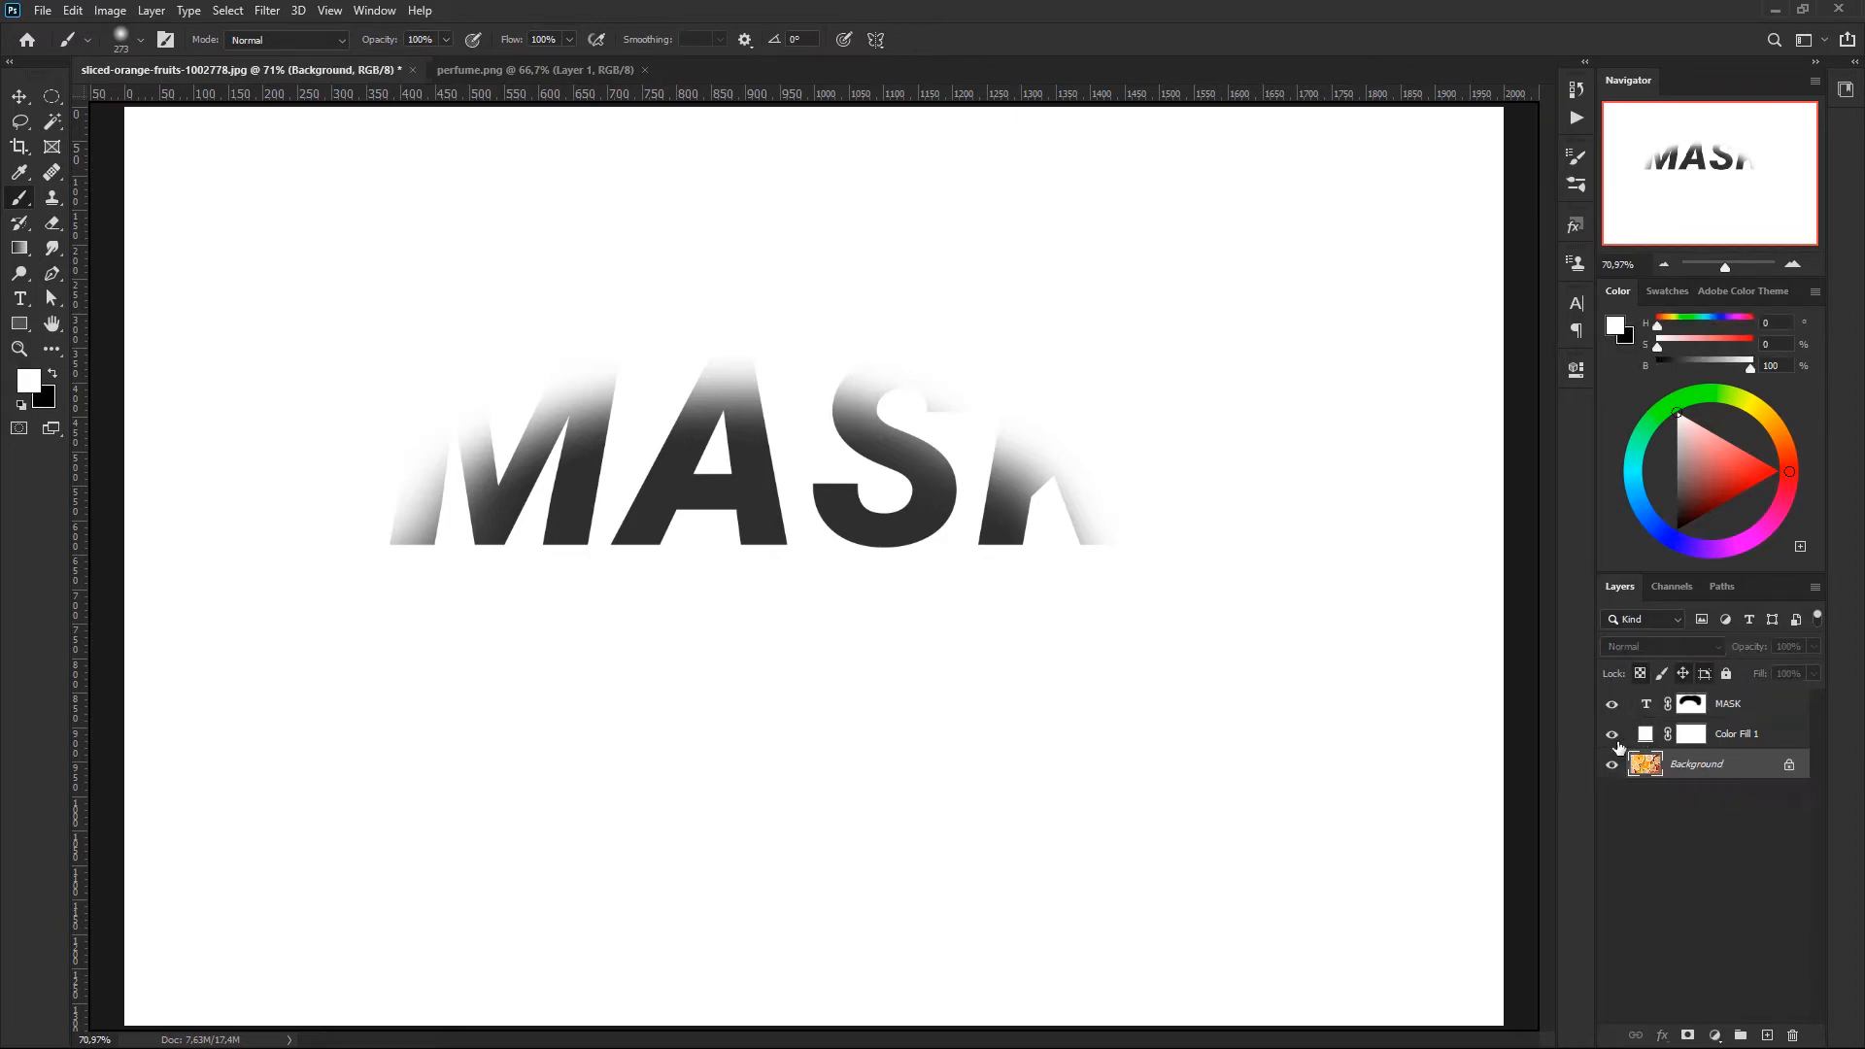
- Restore all the faded letters of MASK by painting white on its layer mask while the white fill layer is temporarily hidden
click(1612, 736)
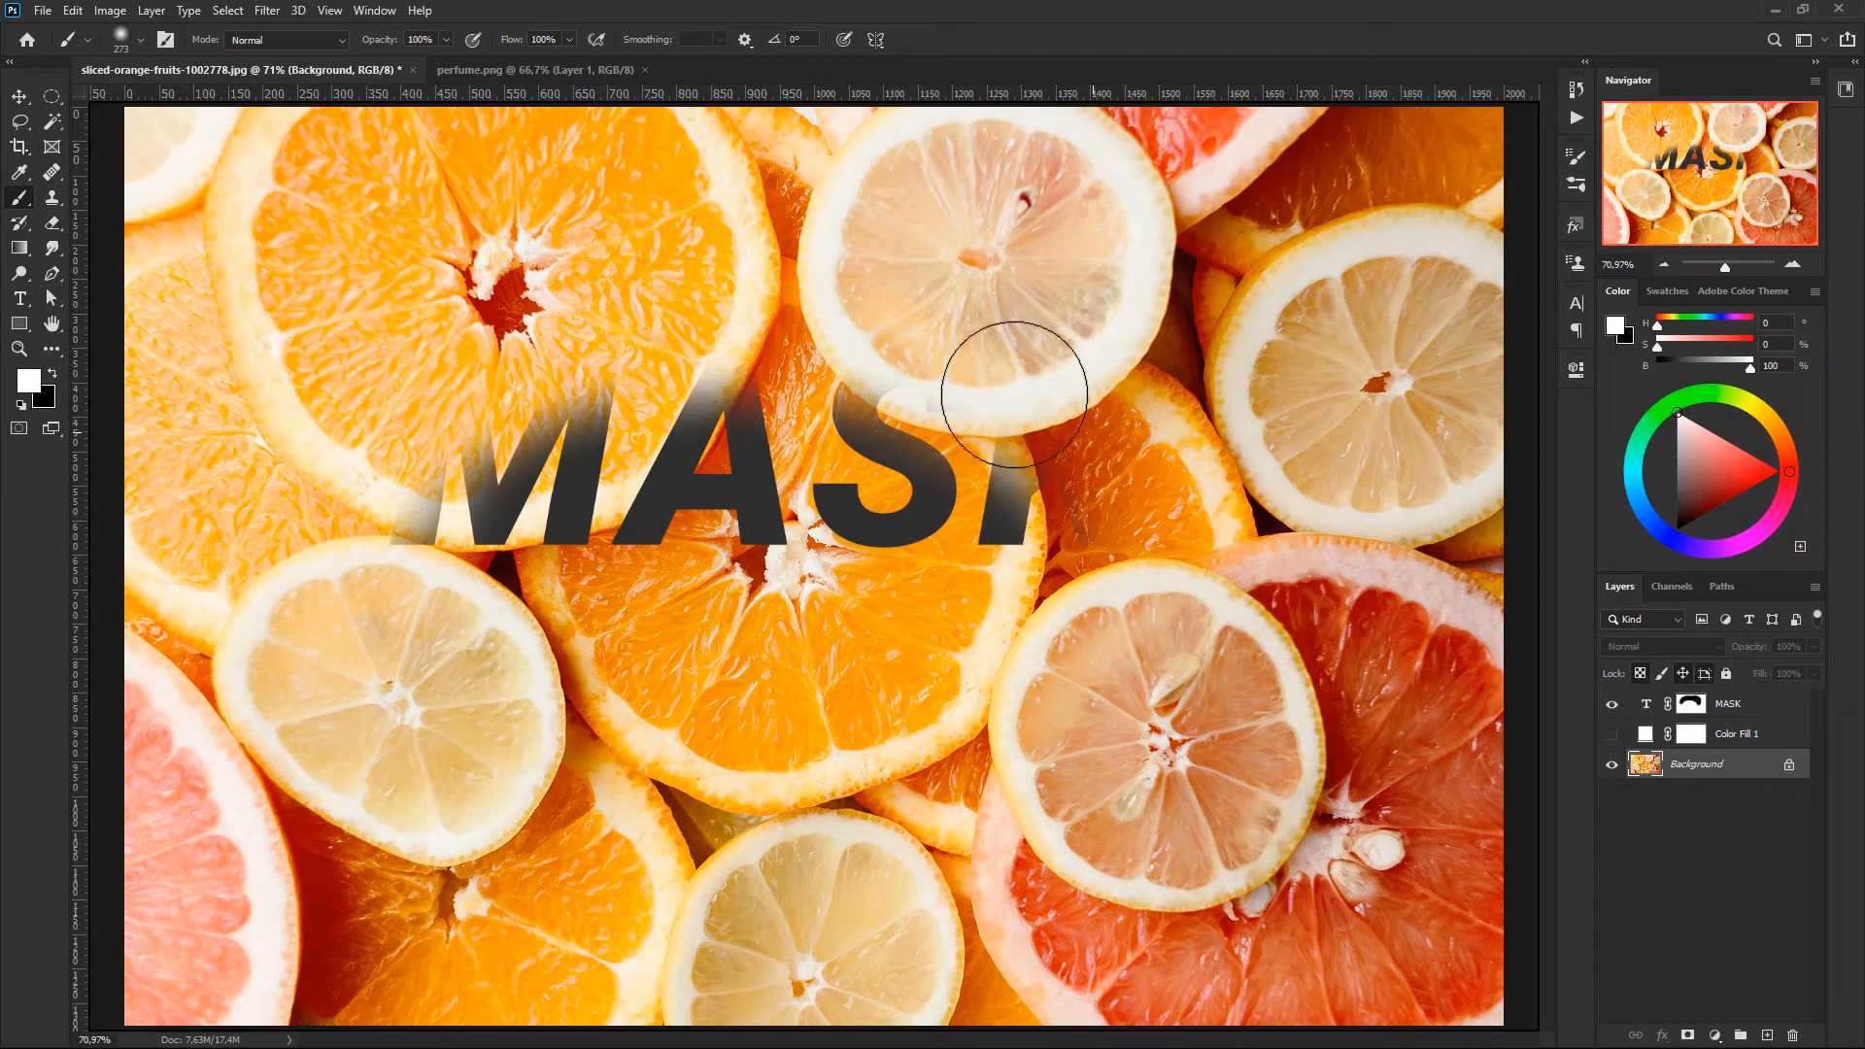
click(1695, 707)
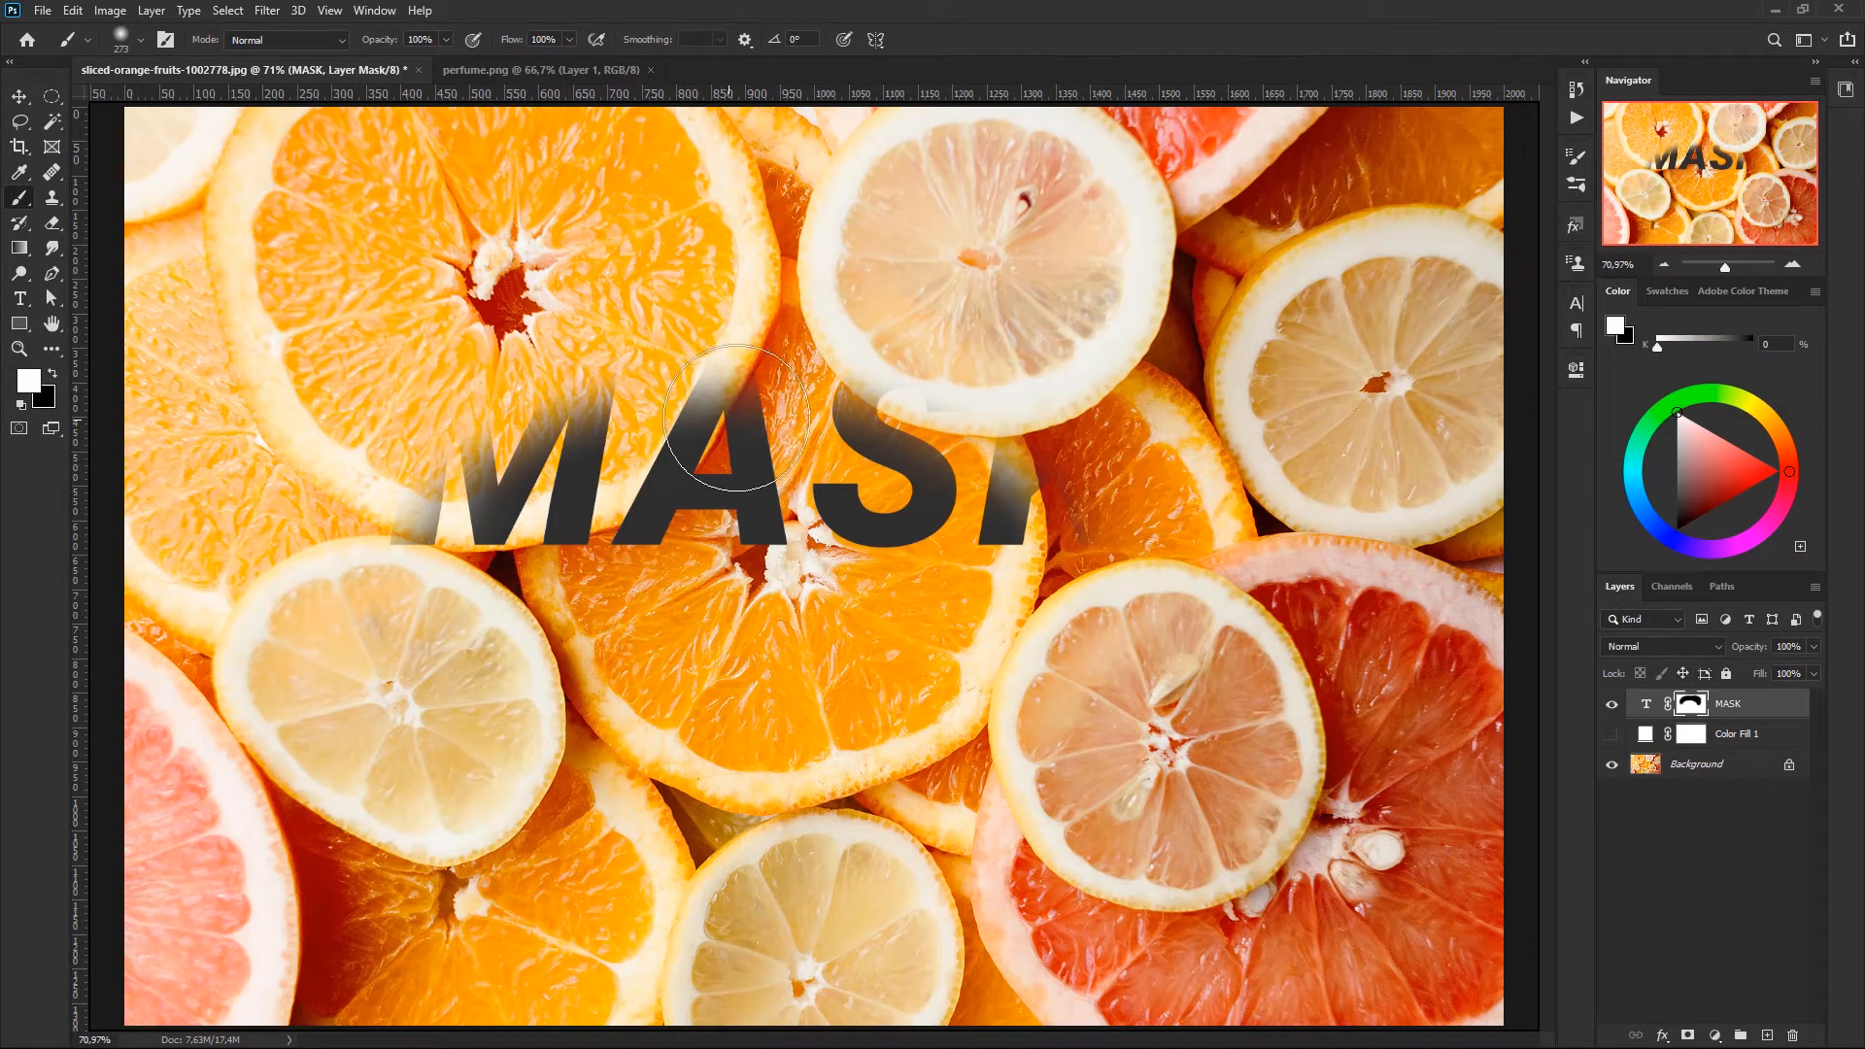
mouse_move(737, 417)
mouse_down()
mouse_move(505, 417)
mouse_move(453, 389)
mouse_up()
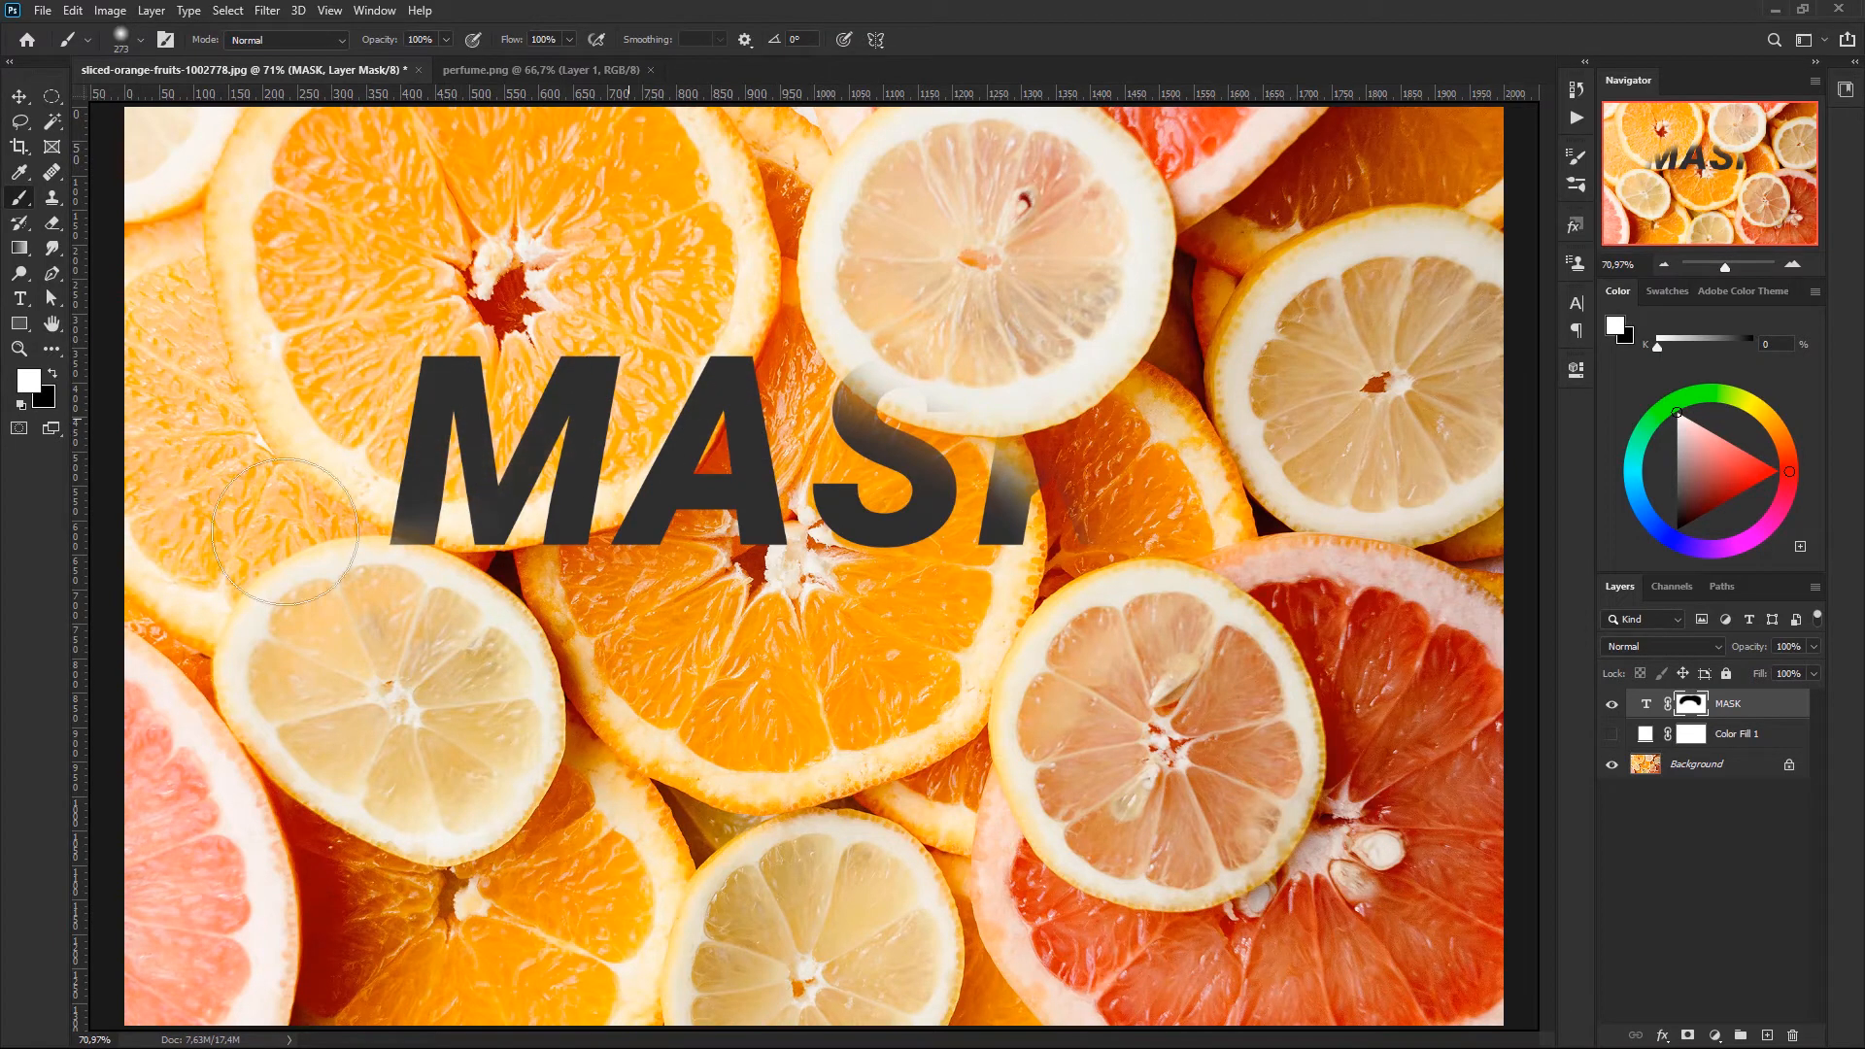
mouse_move(285, 532)
mouse_down()
mouse_move(1059, 398)
mouse_move(1049, 476)
mouse_move(1064, 451)
mouse_move(1007, 410)
mouse_up()
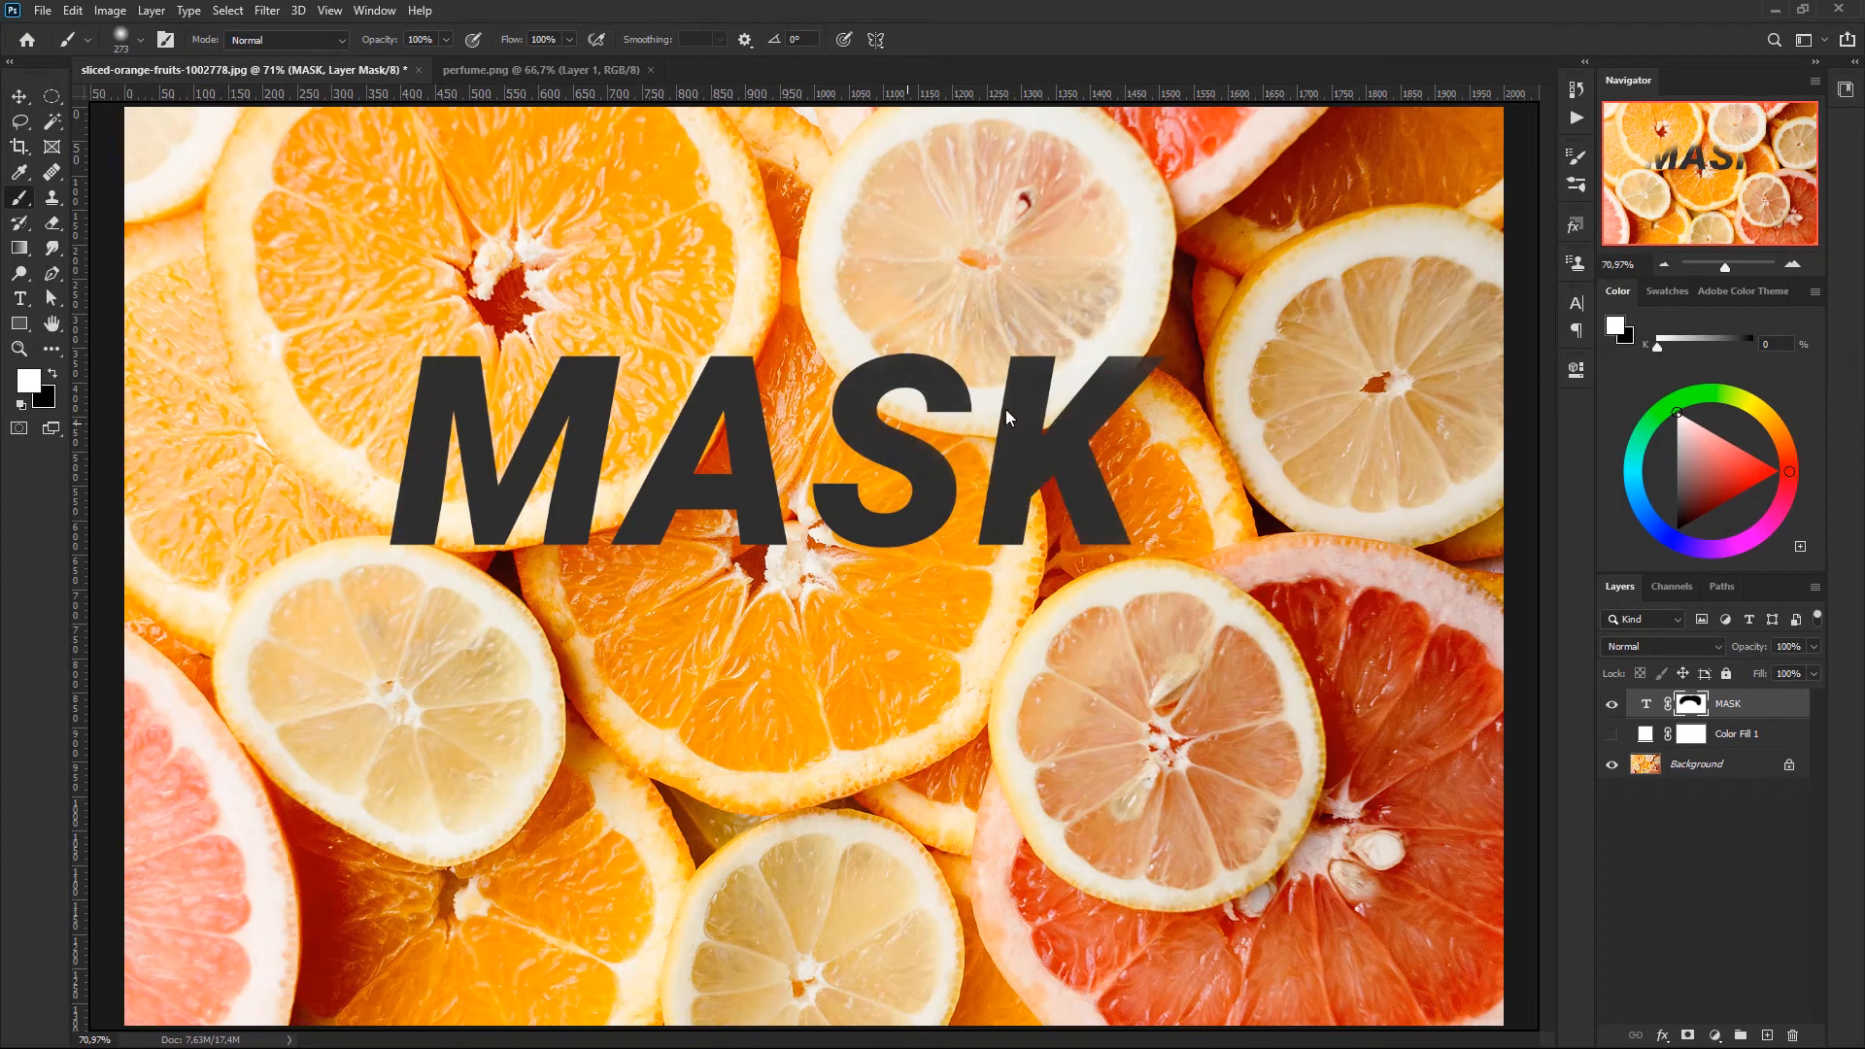
click(1612, 734)
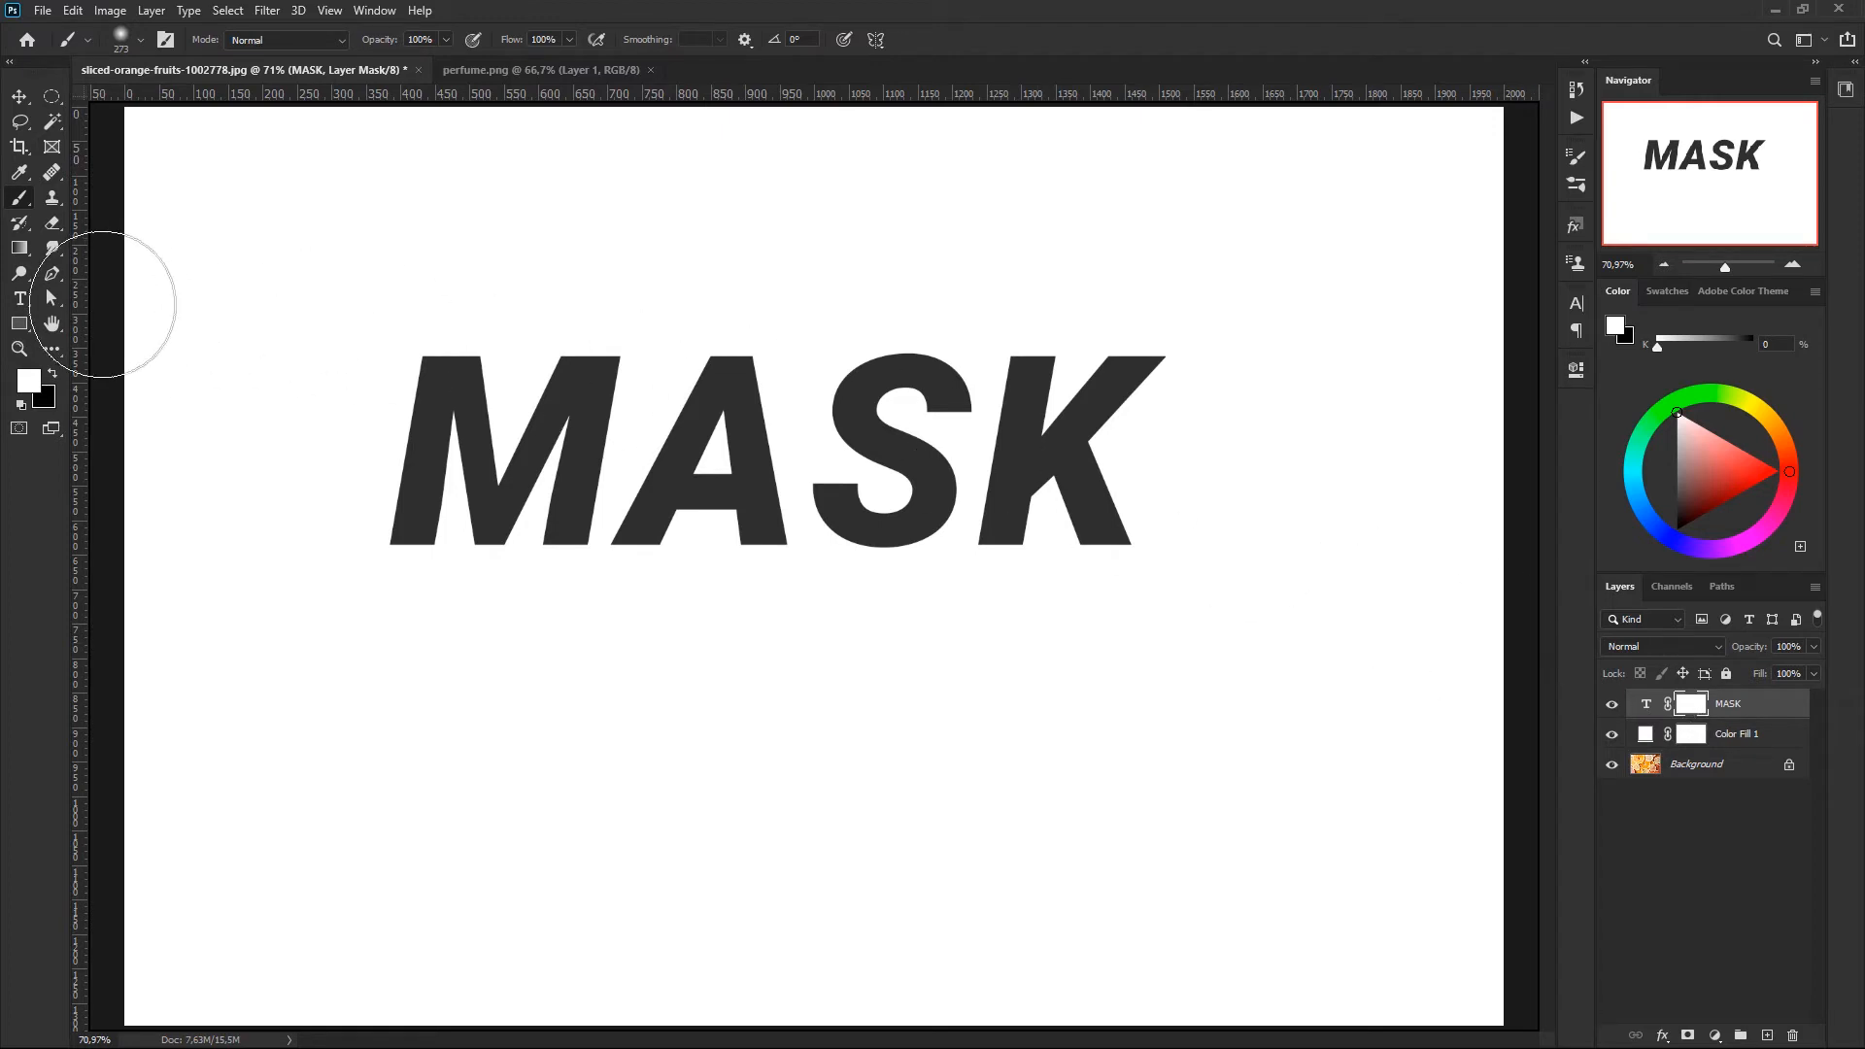
- Draw a white-to-black linear gradient down the MASK layer's mask to fade the letters toward their base, and view the mask alone
click(19, 251)
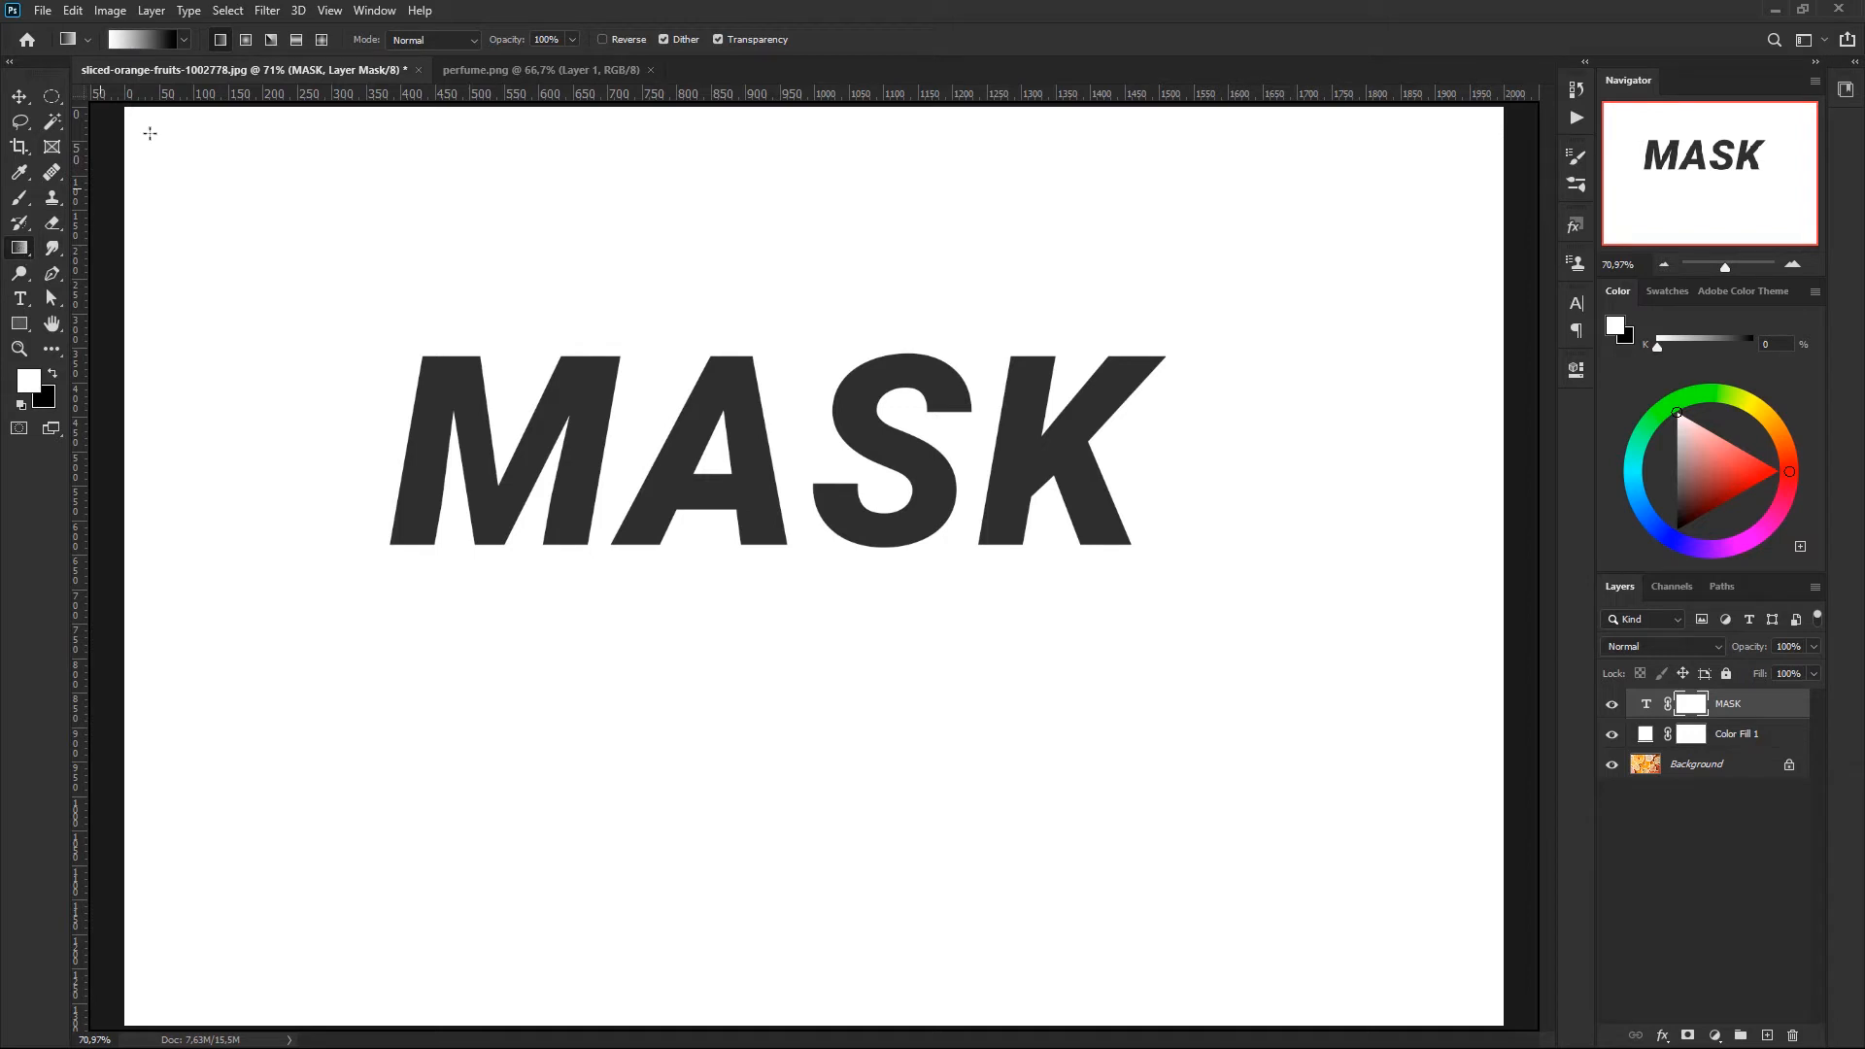
click(176, 41)
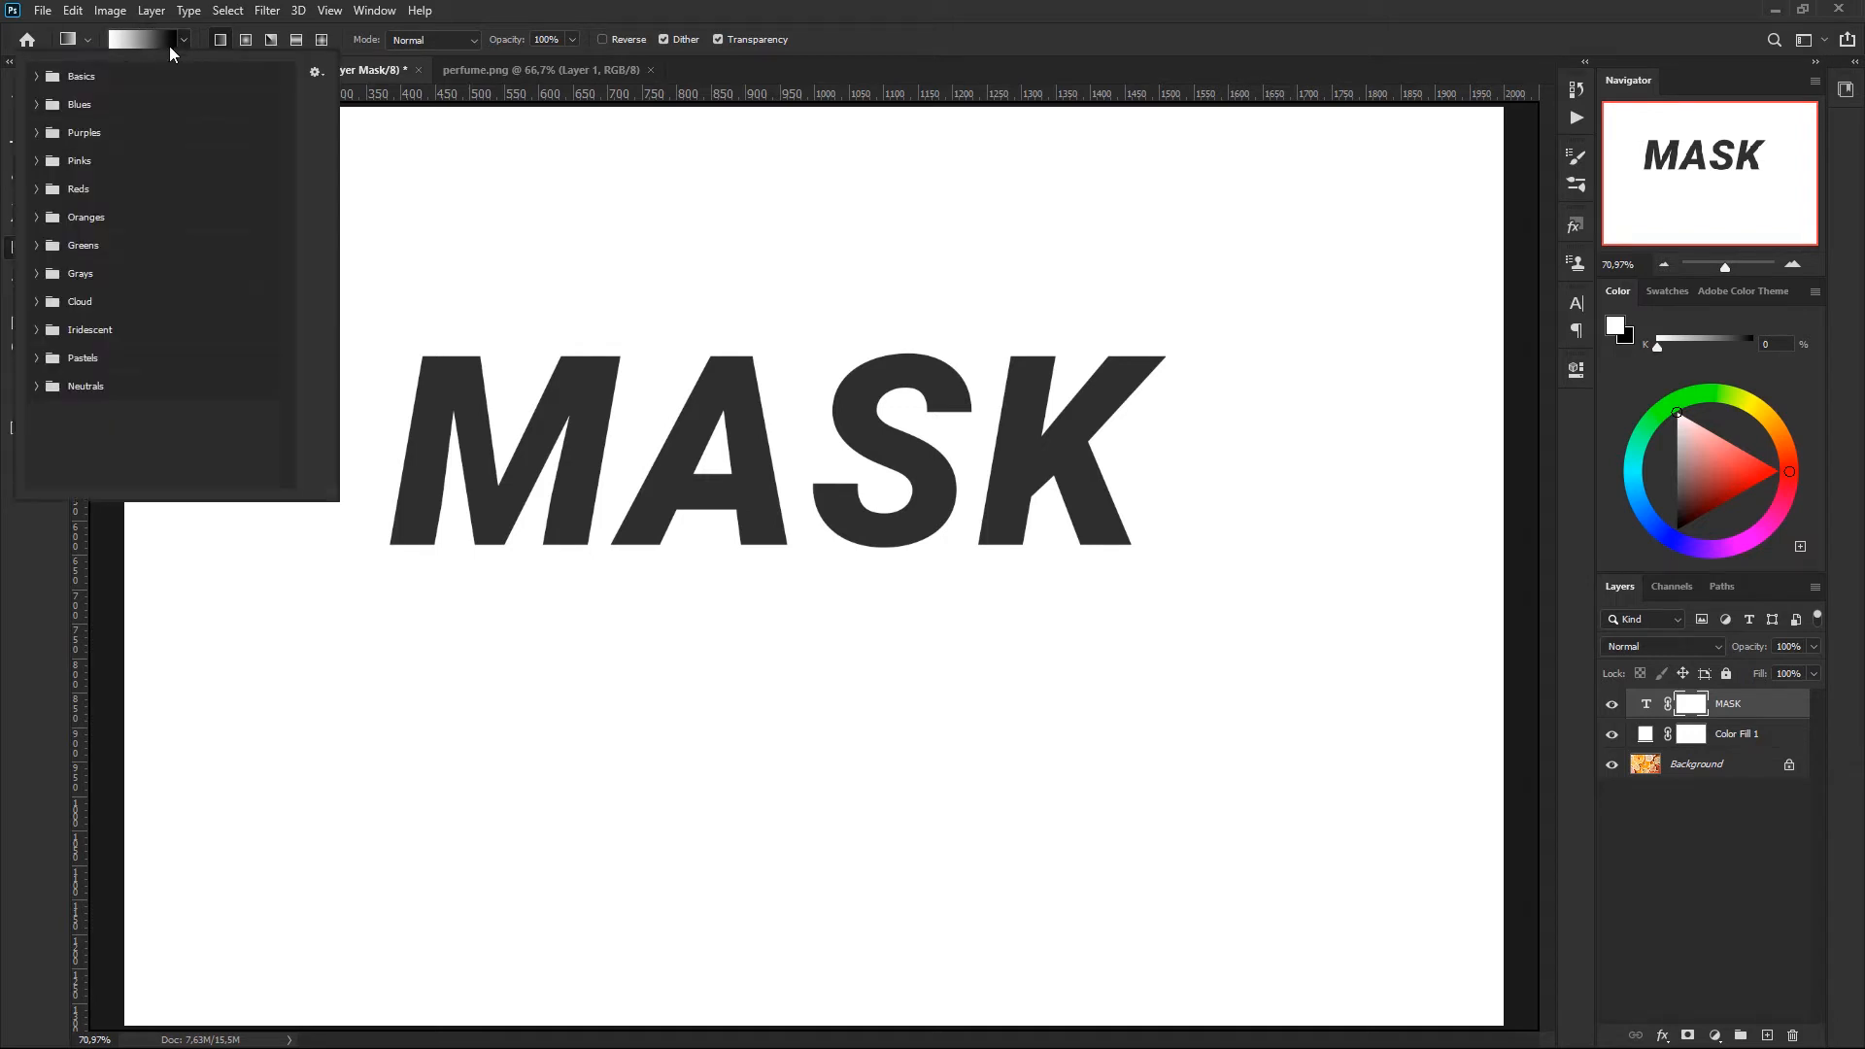
click(37, 77)
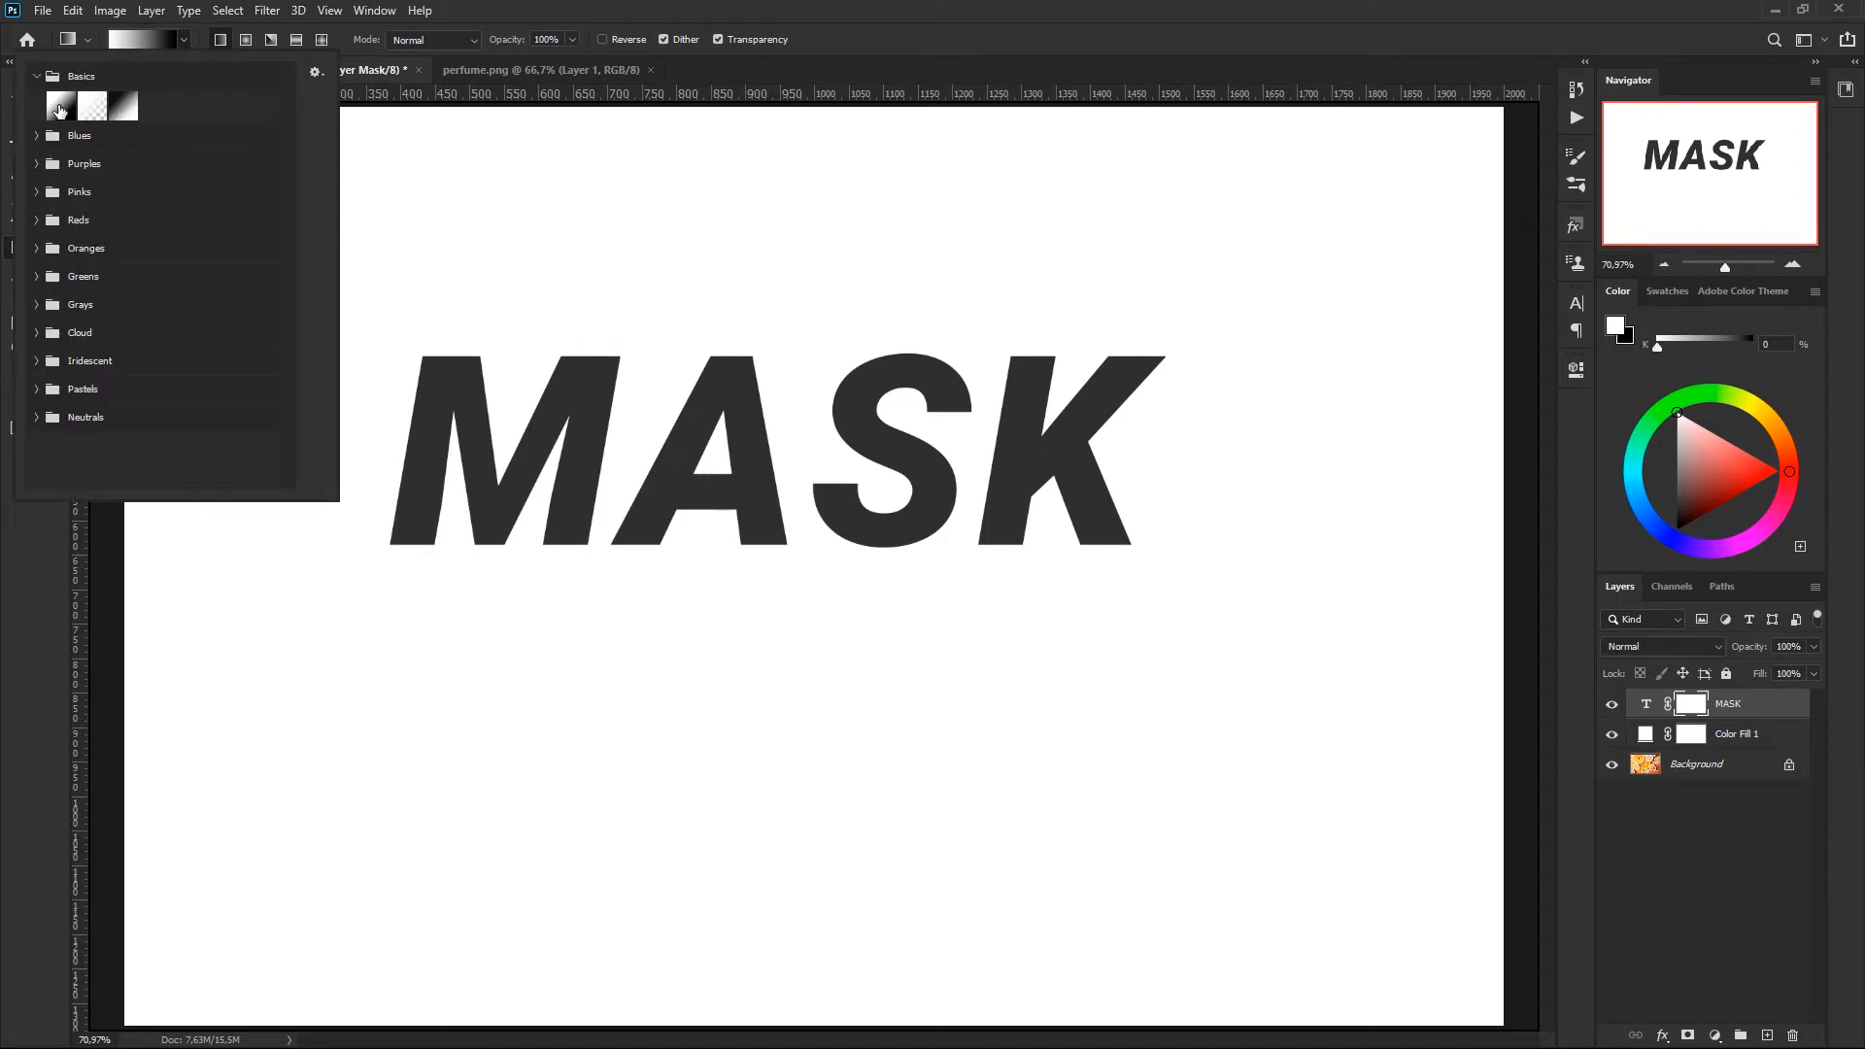
click(569, 13)
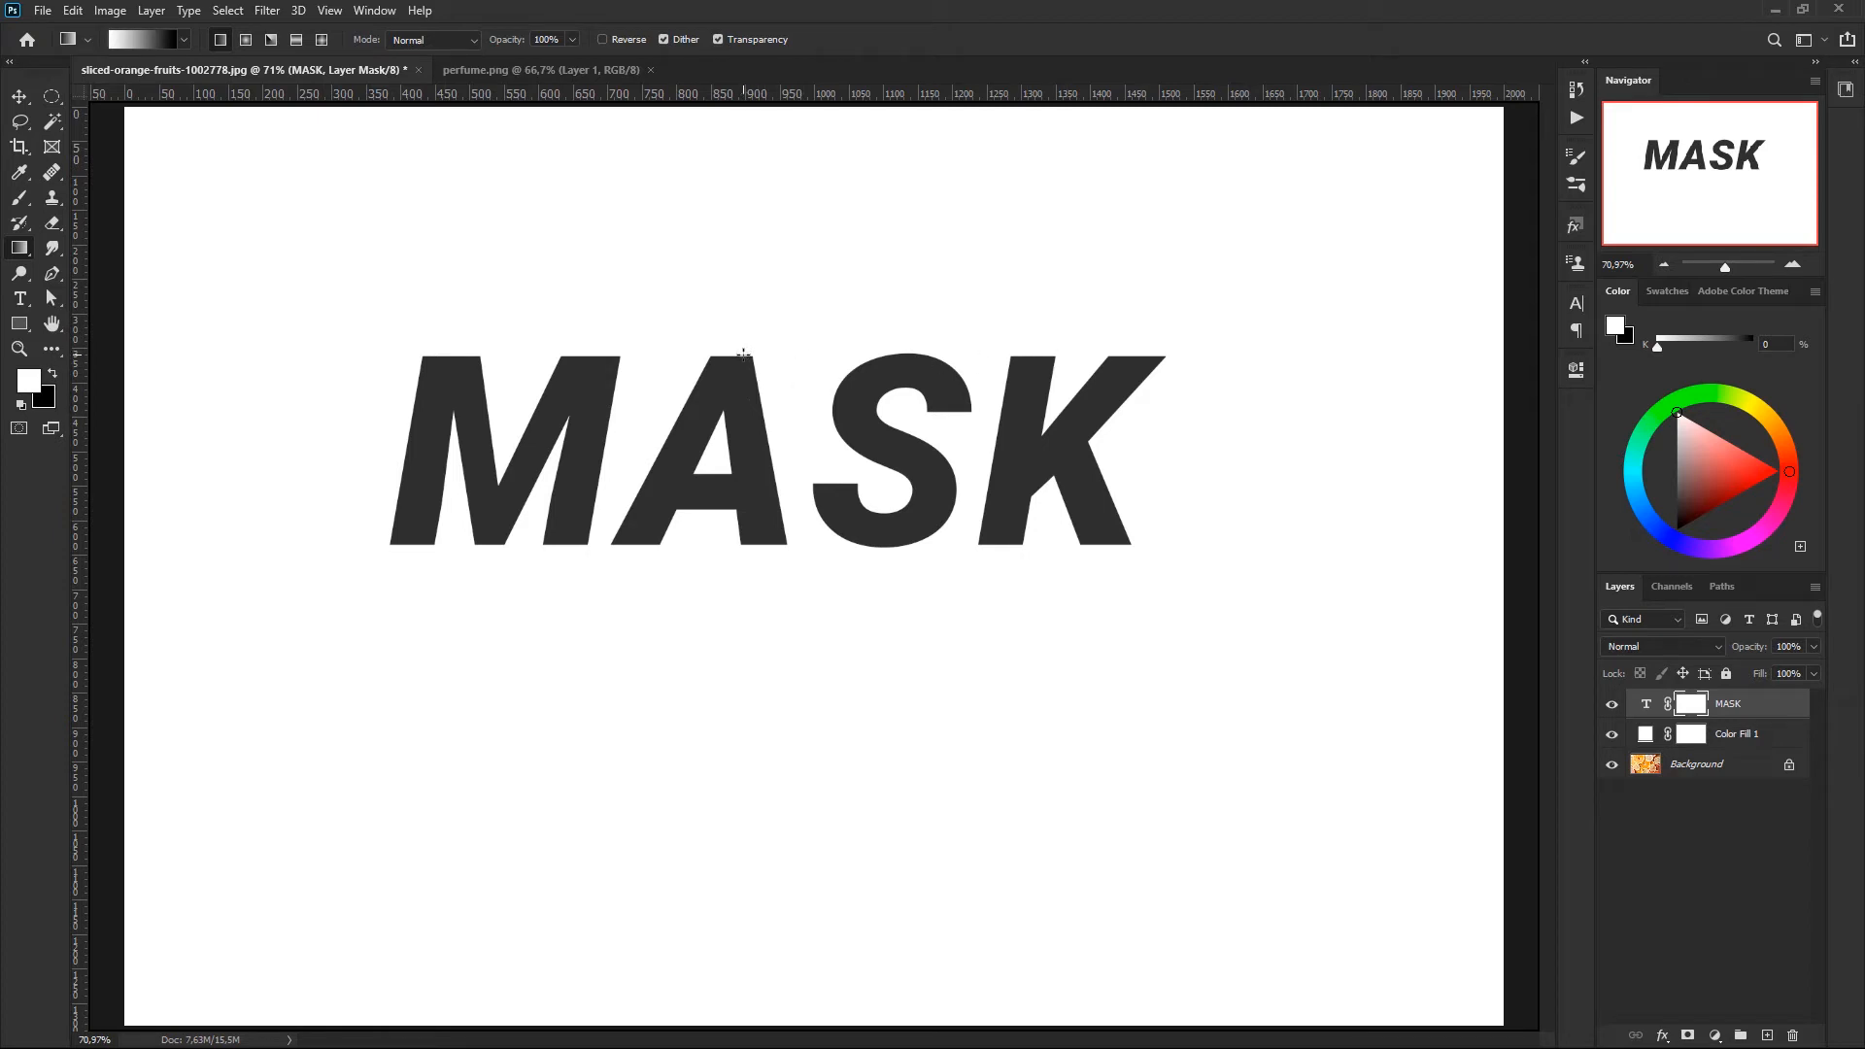
drag(748, 539, 748, 541)
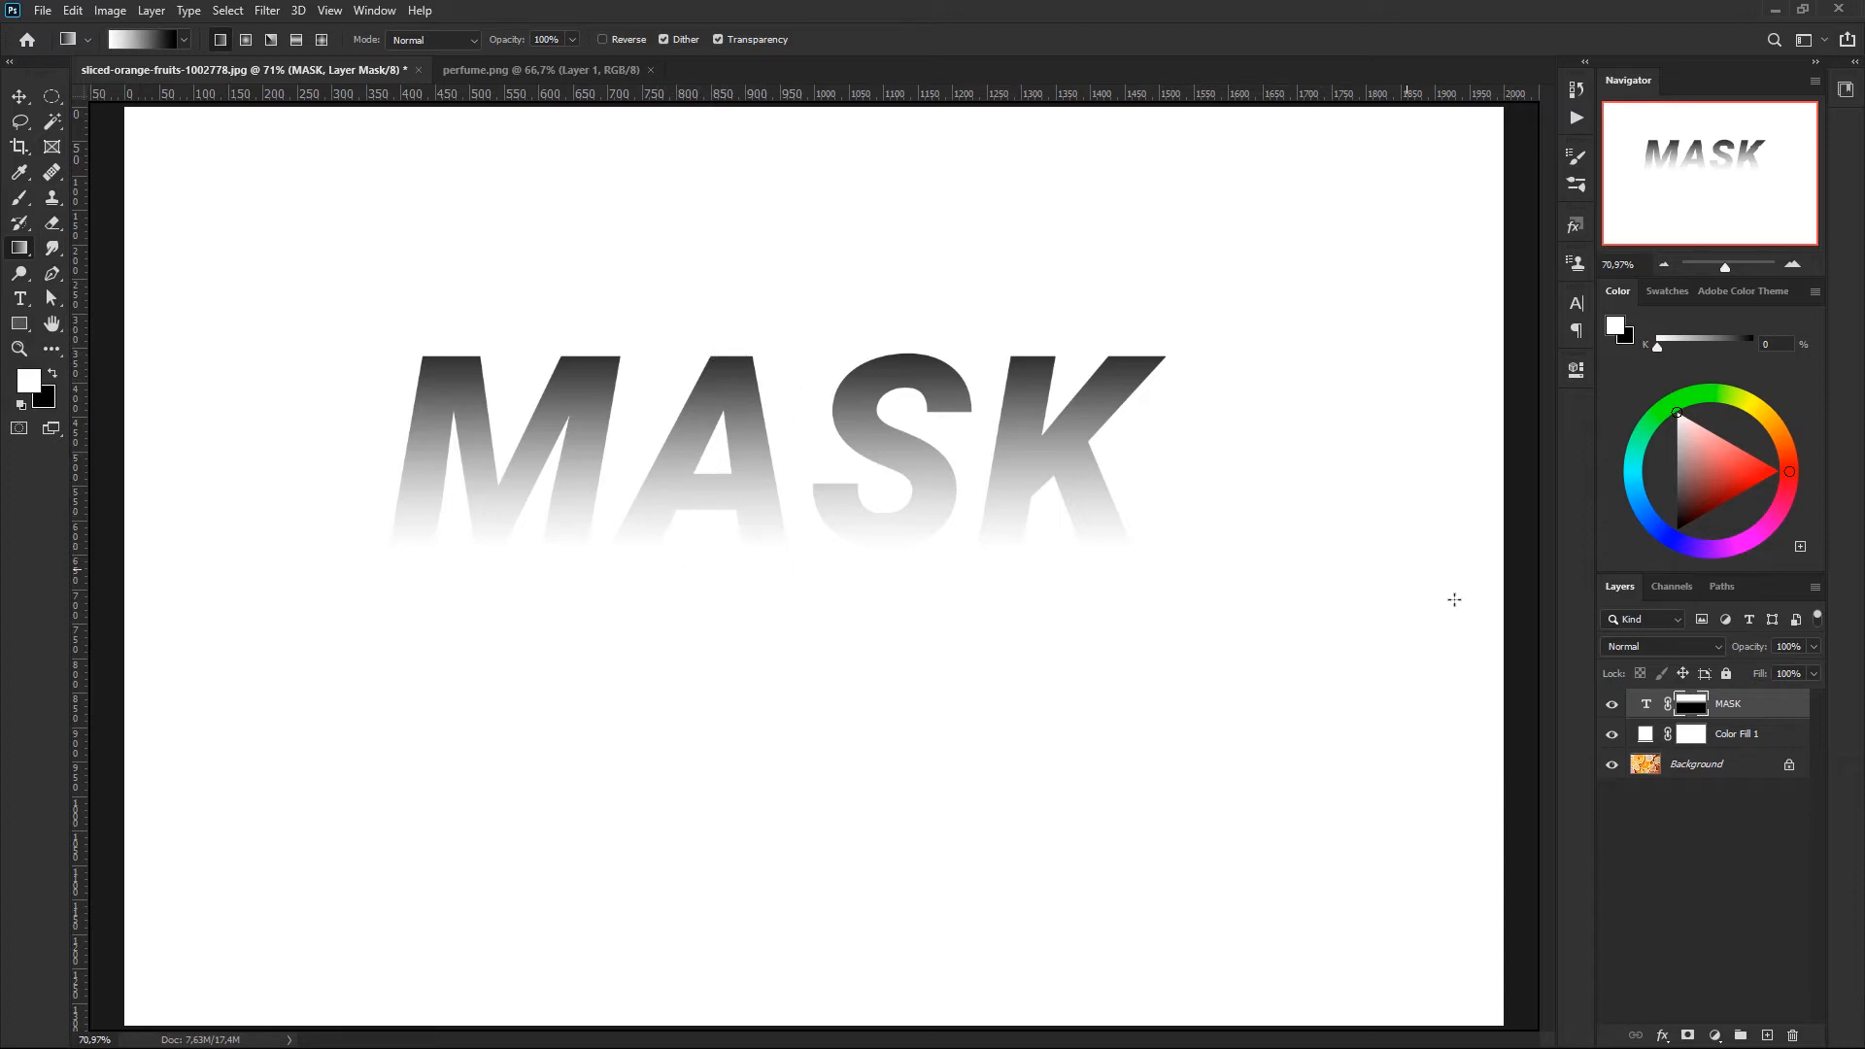
alt+click(1689, 707)
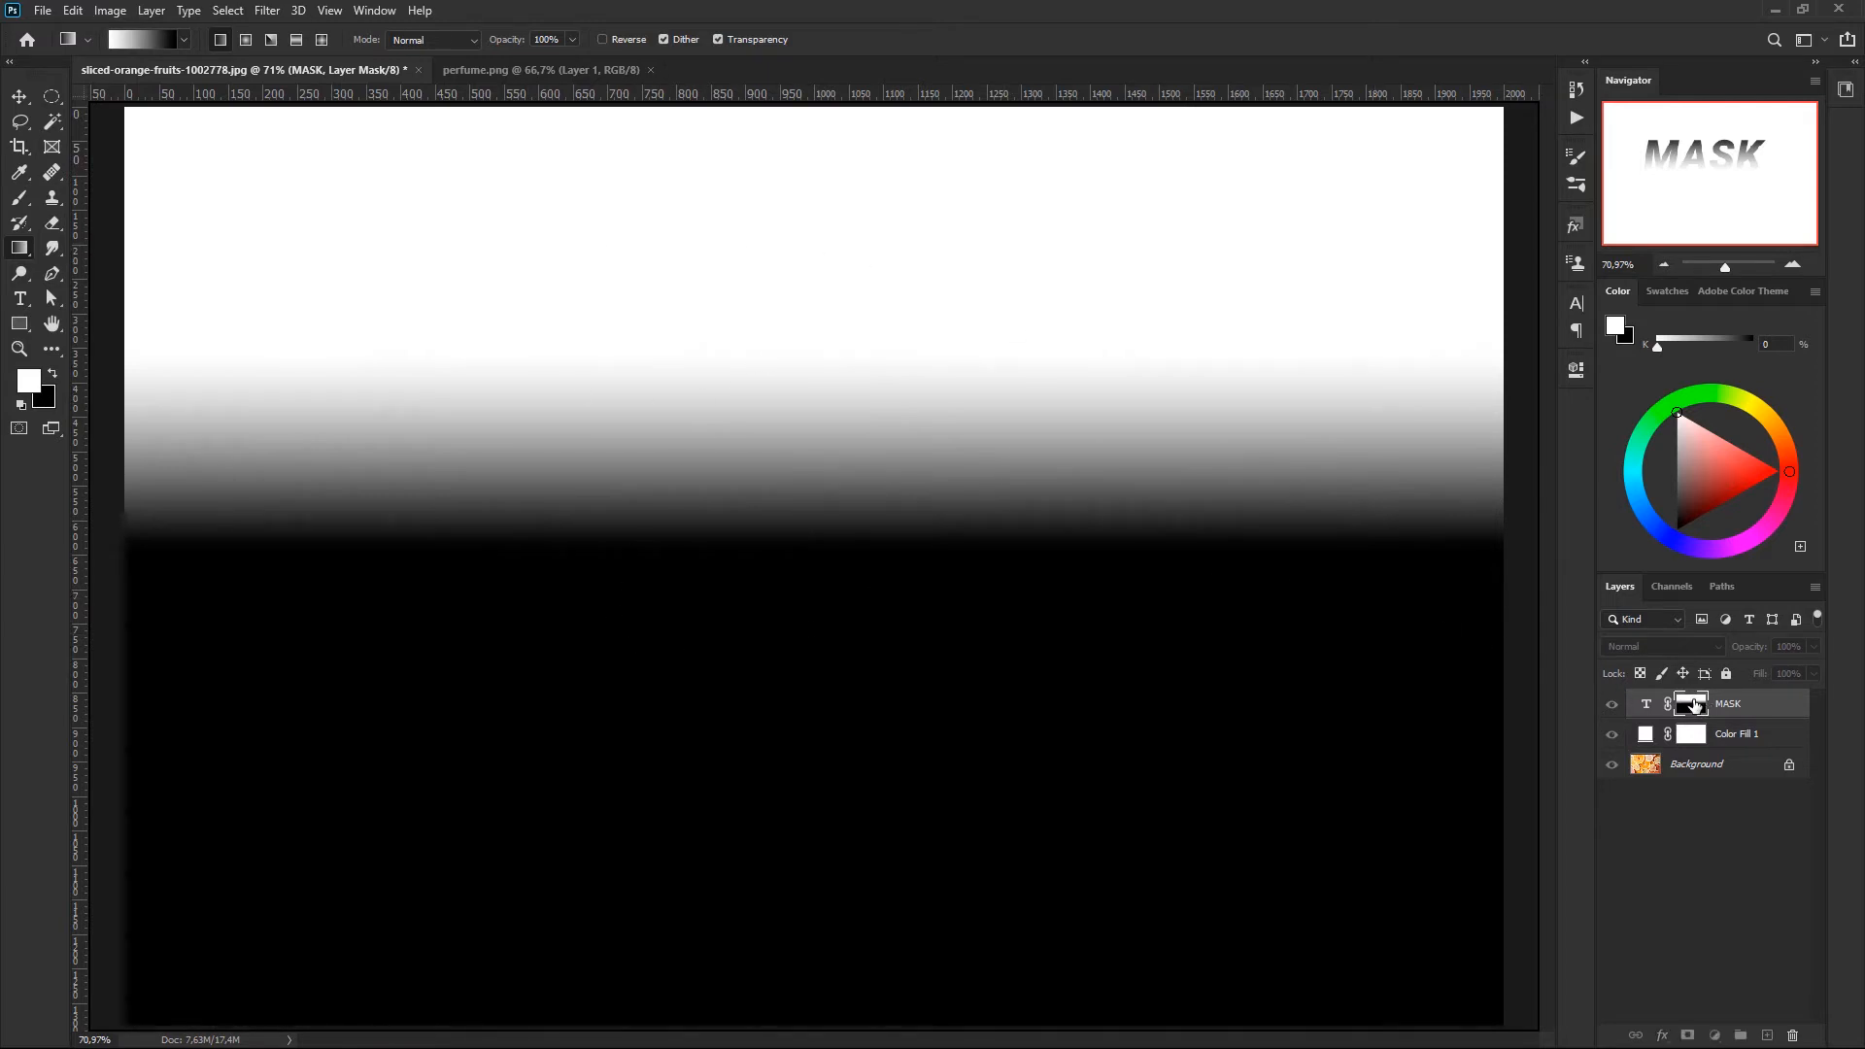
alt+click(1689, 704)
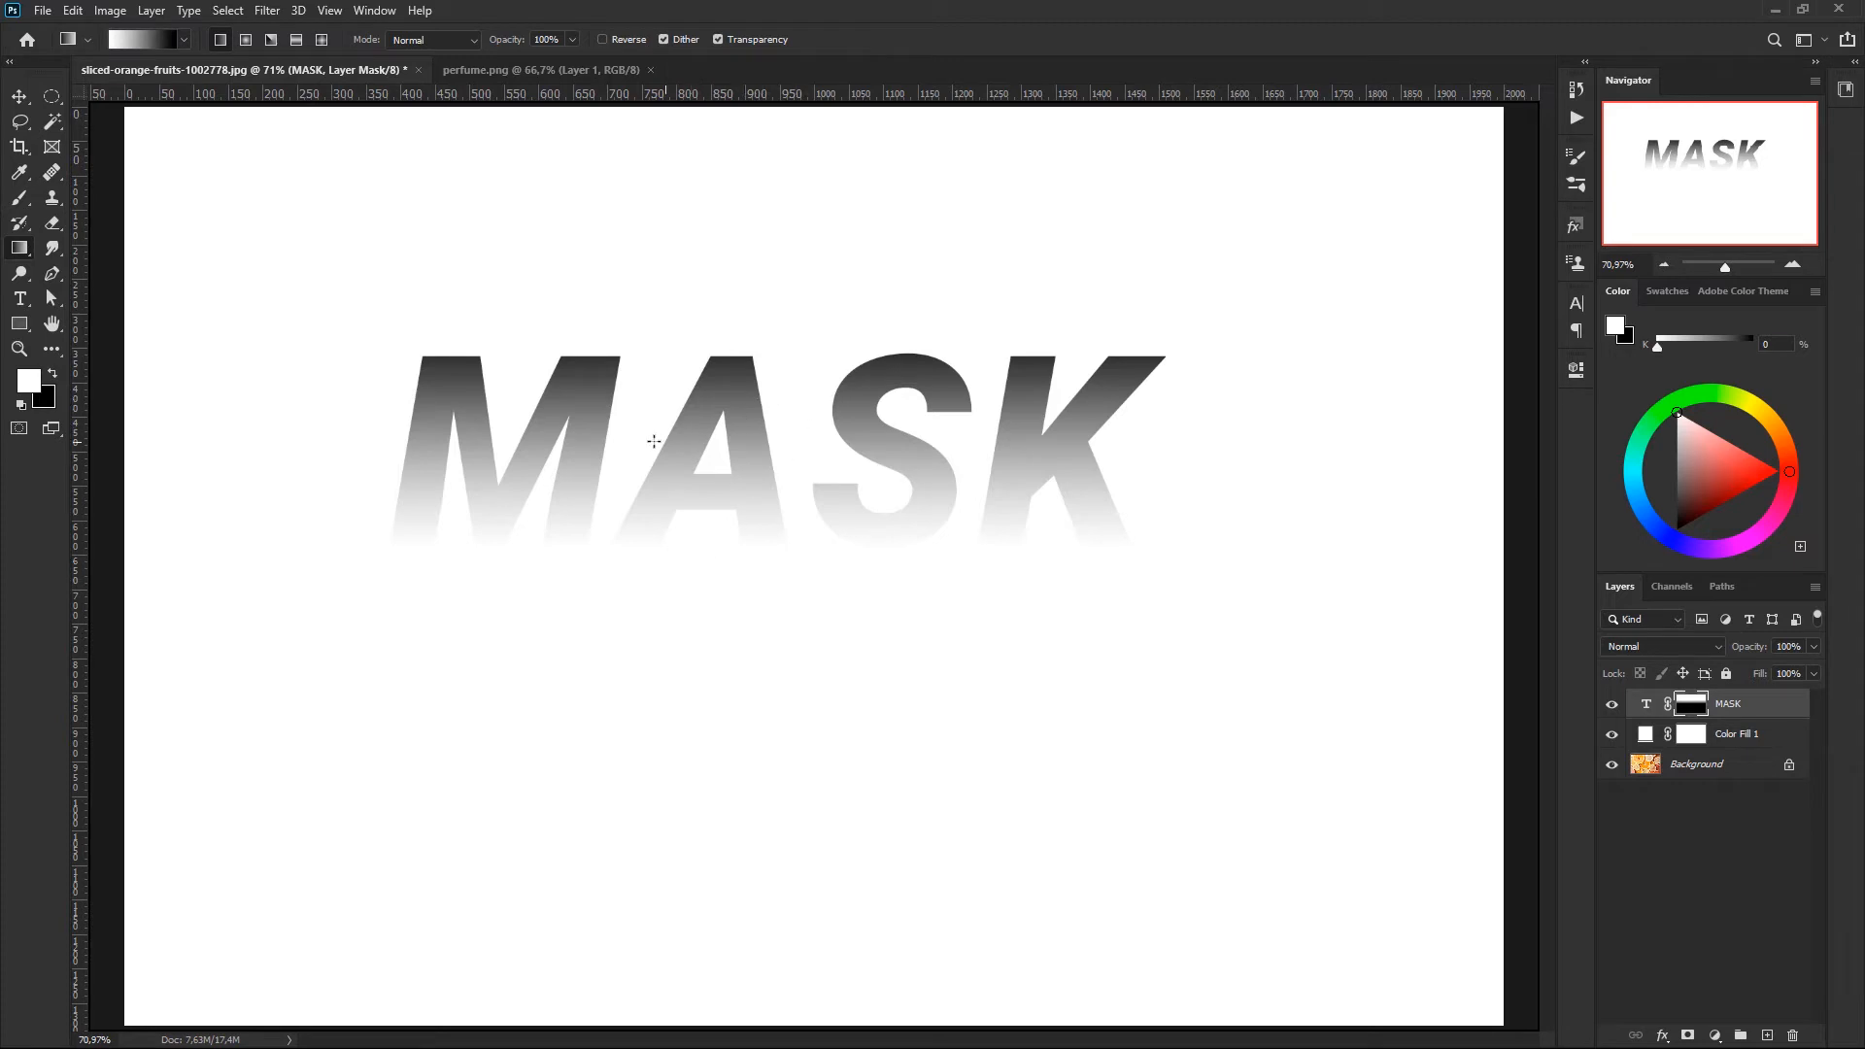
- Try a horizontal and a diagonal gradient on the MASK layer's mask, and refill the mask with white
drag(801, 447, 955, 463)
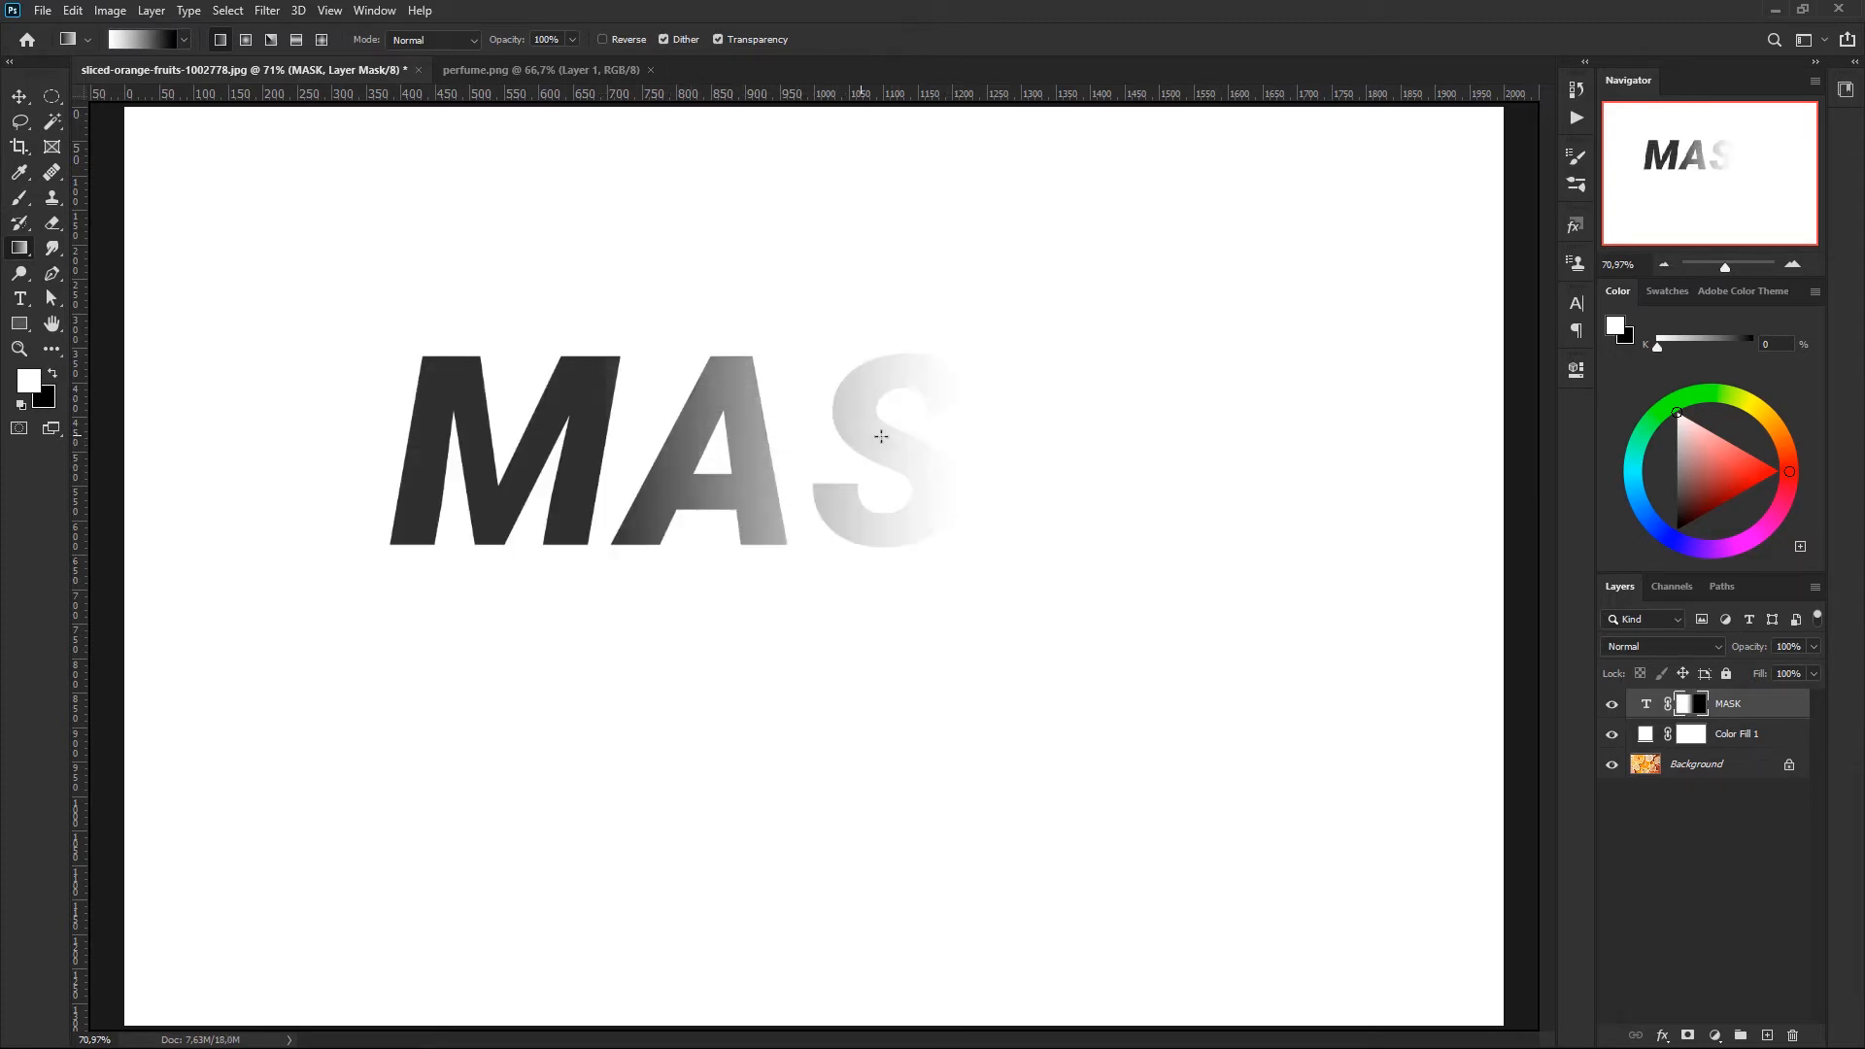
mouse_move(934, 374)
mouse_down()
mouse_move(643, 541)
mouse_move(544, 530)
mouse_up()
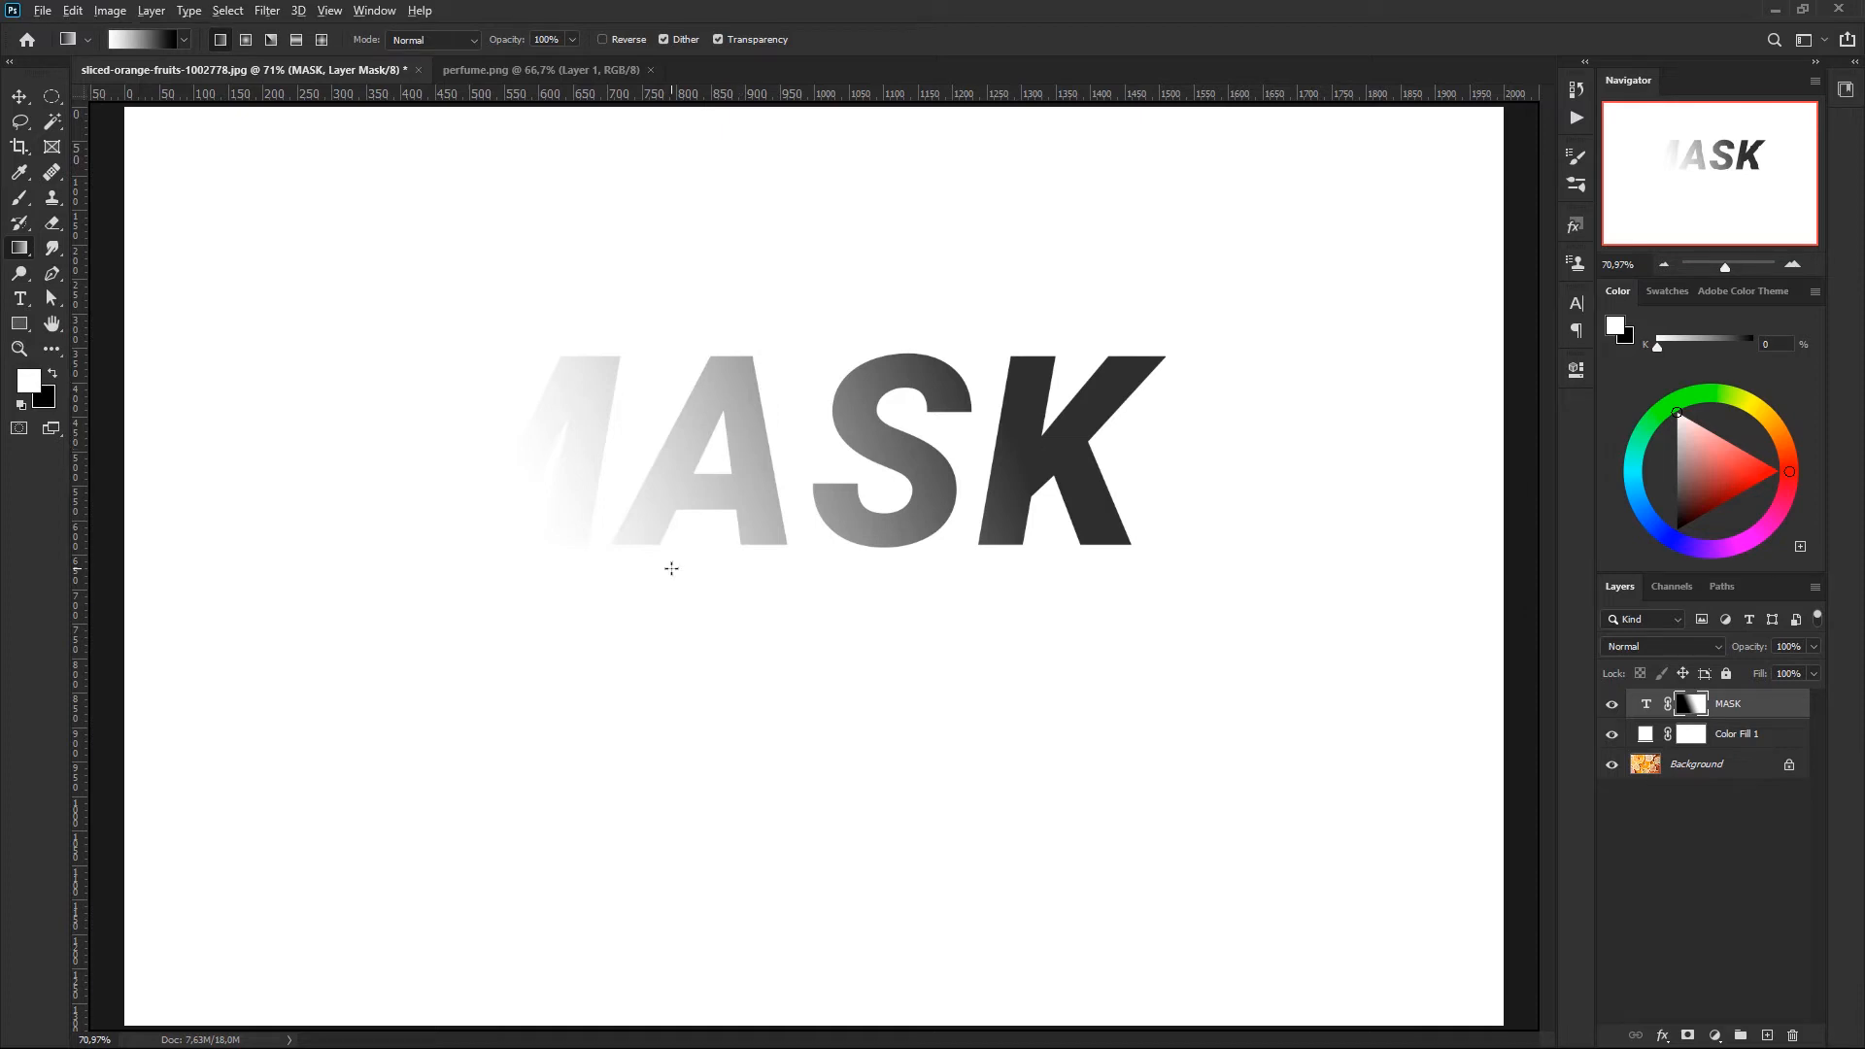
key(alt+BackSpace)
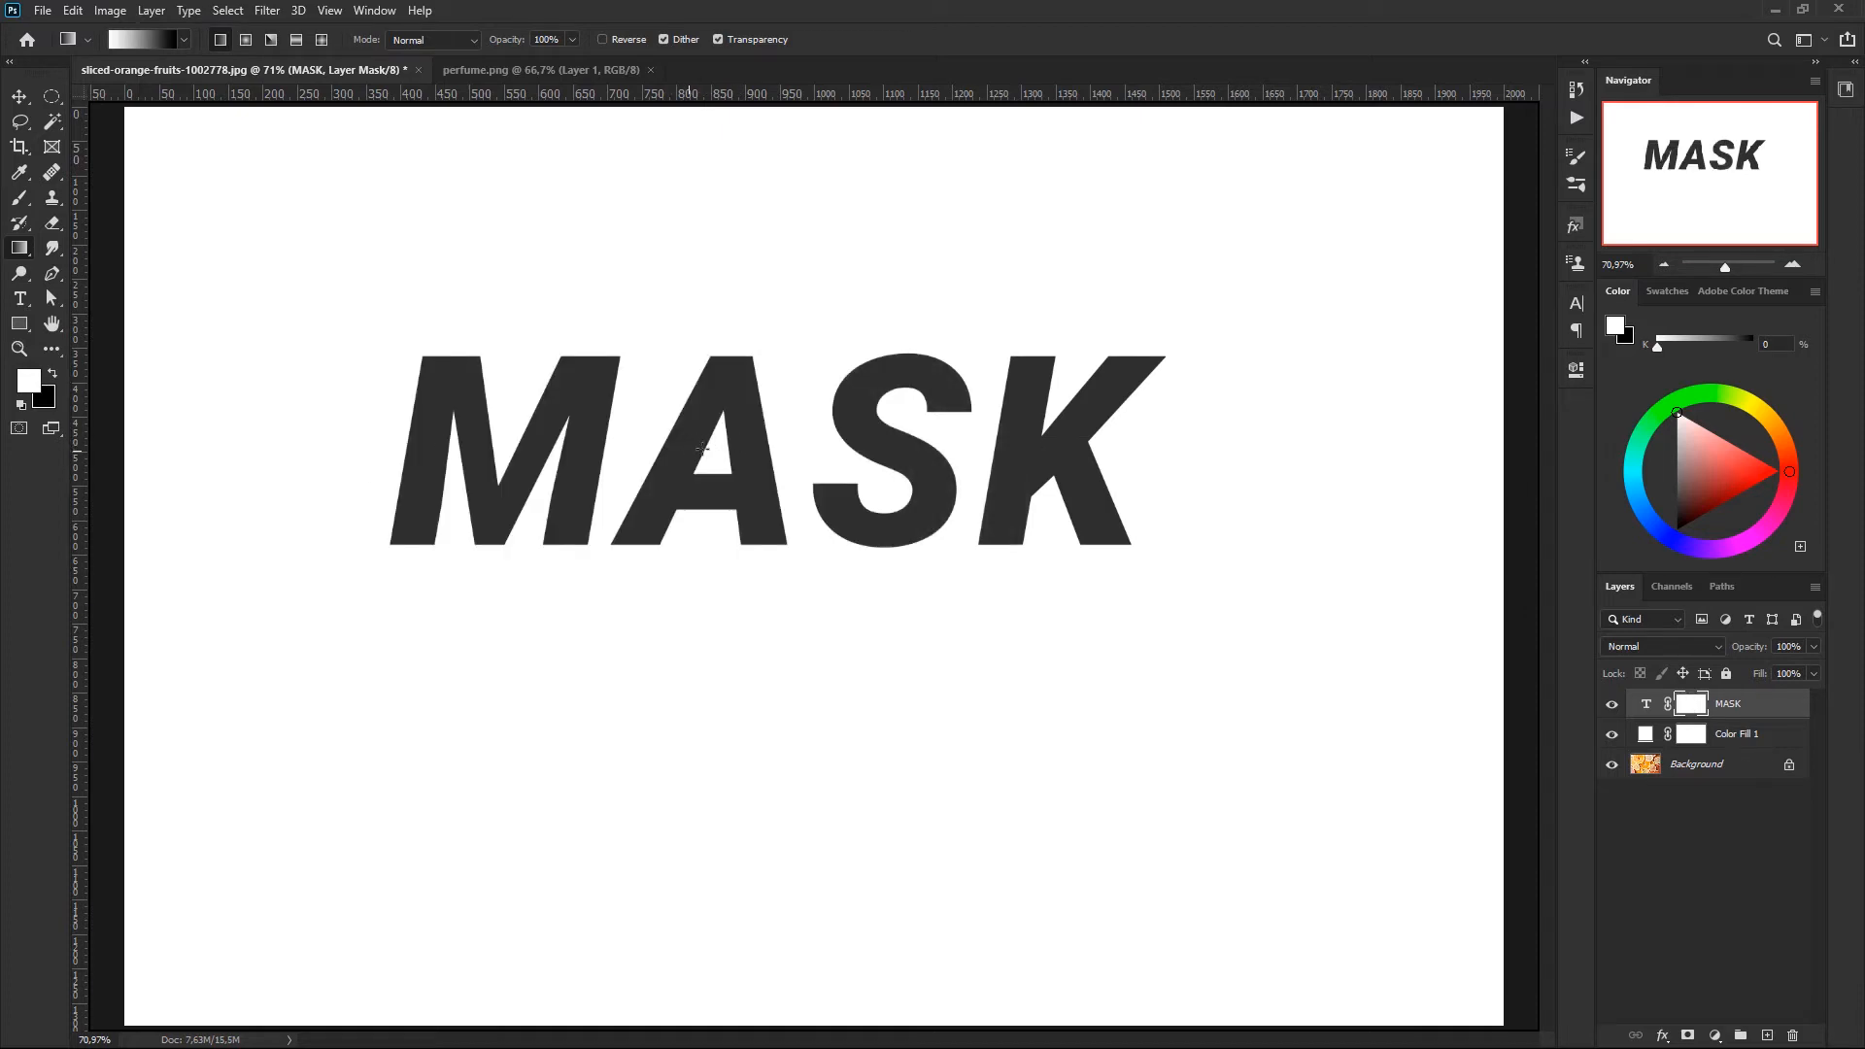
- Fade only the letter S downward with a mask gradient inside a lasso selection, and check it against the orange photo
click(19, 122)
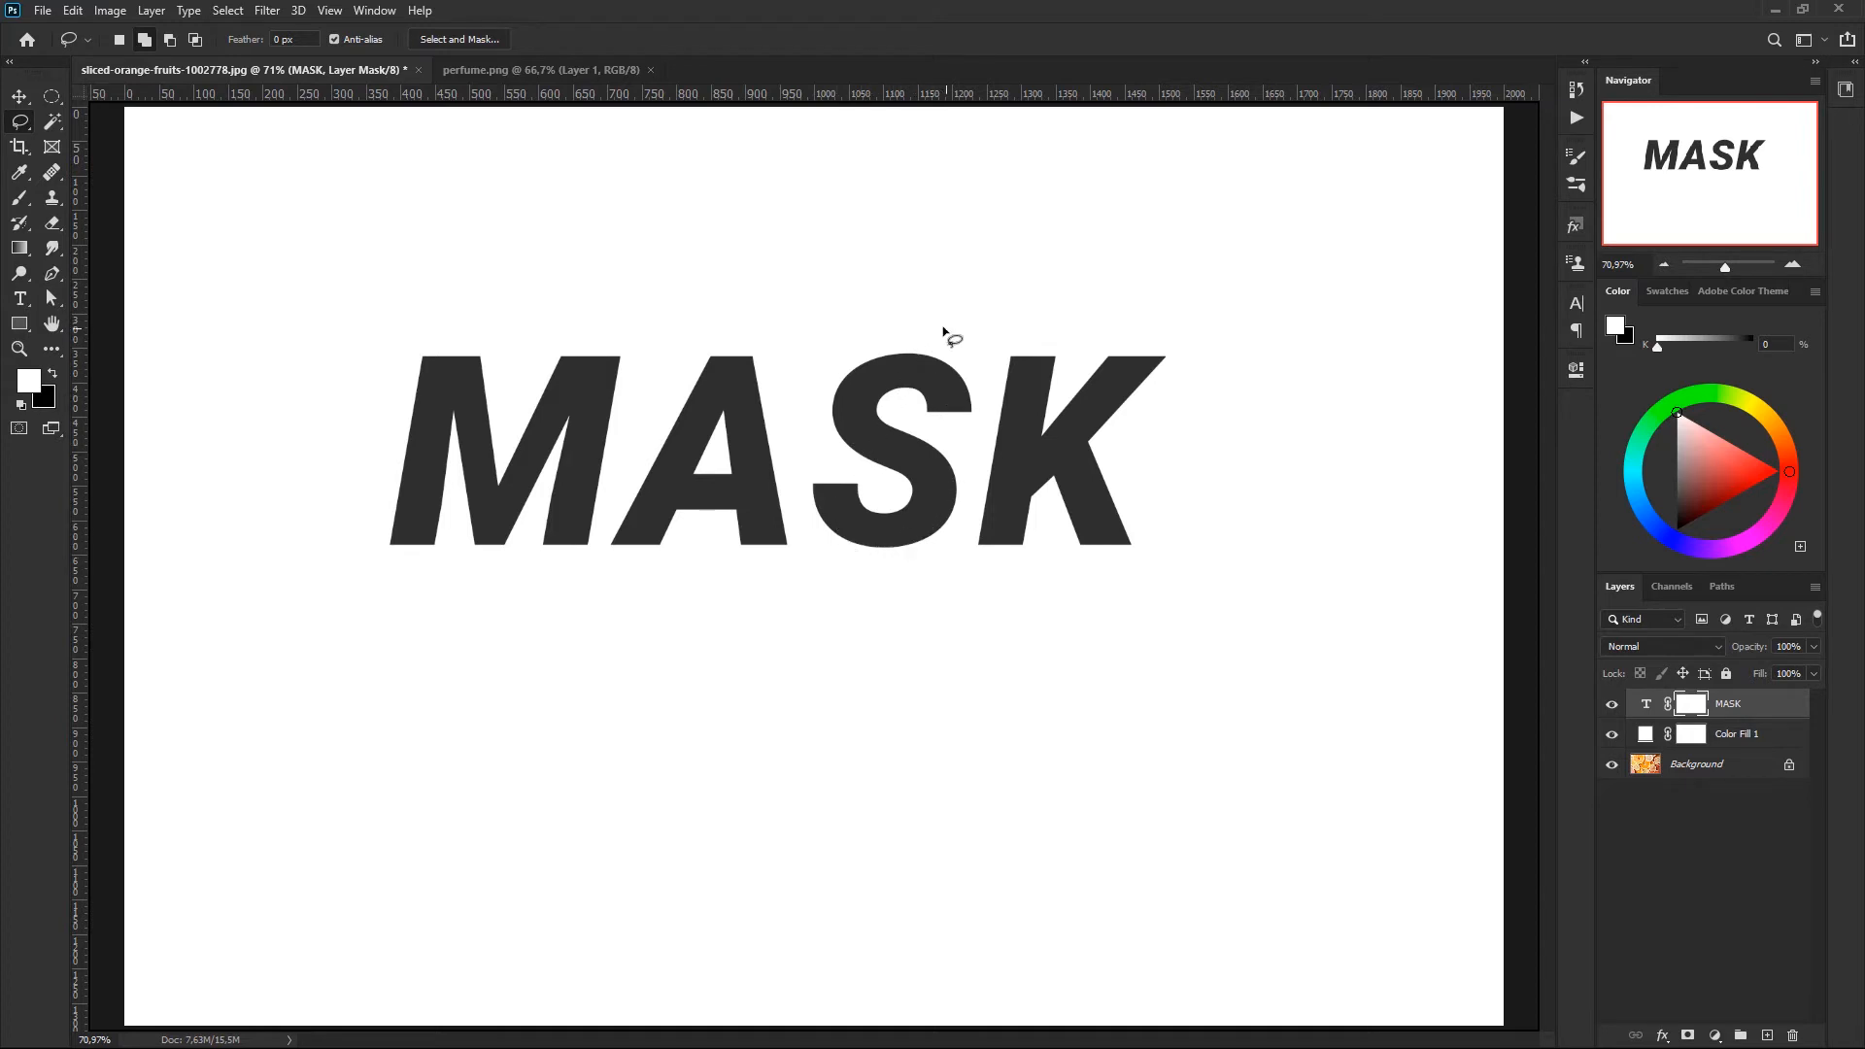
mouse_move(943, 324)
mouse_down()
mouse_move(830, 343)
mouse_move(789, 411)
mouse_move(788, 533)
mouse_move(864, 575)
mouse_move(932, 569)
mouse_move(984, 518)
mouse_move(993, 342)
mouse_up()
click(21, 249)
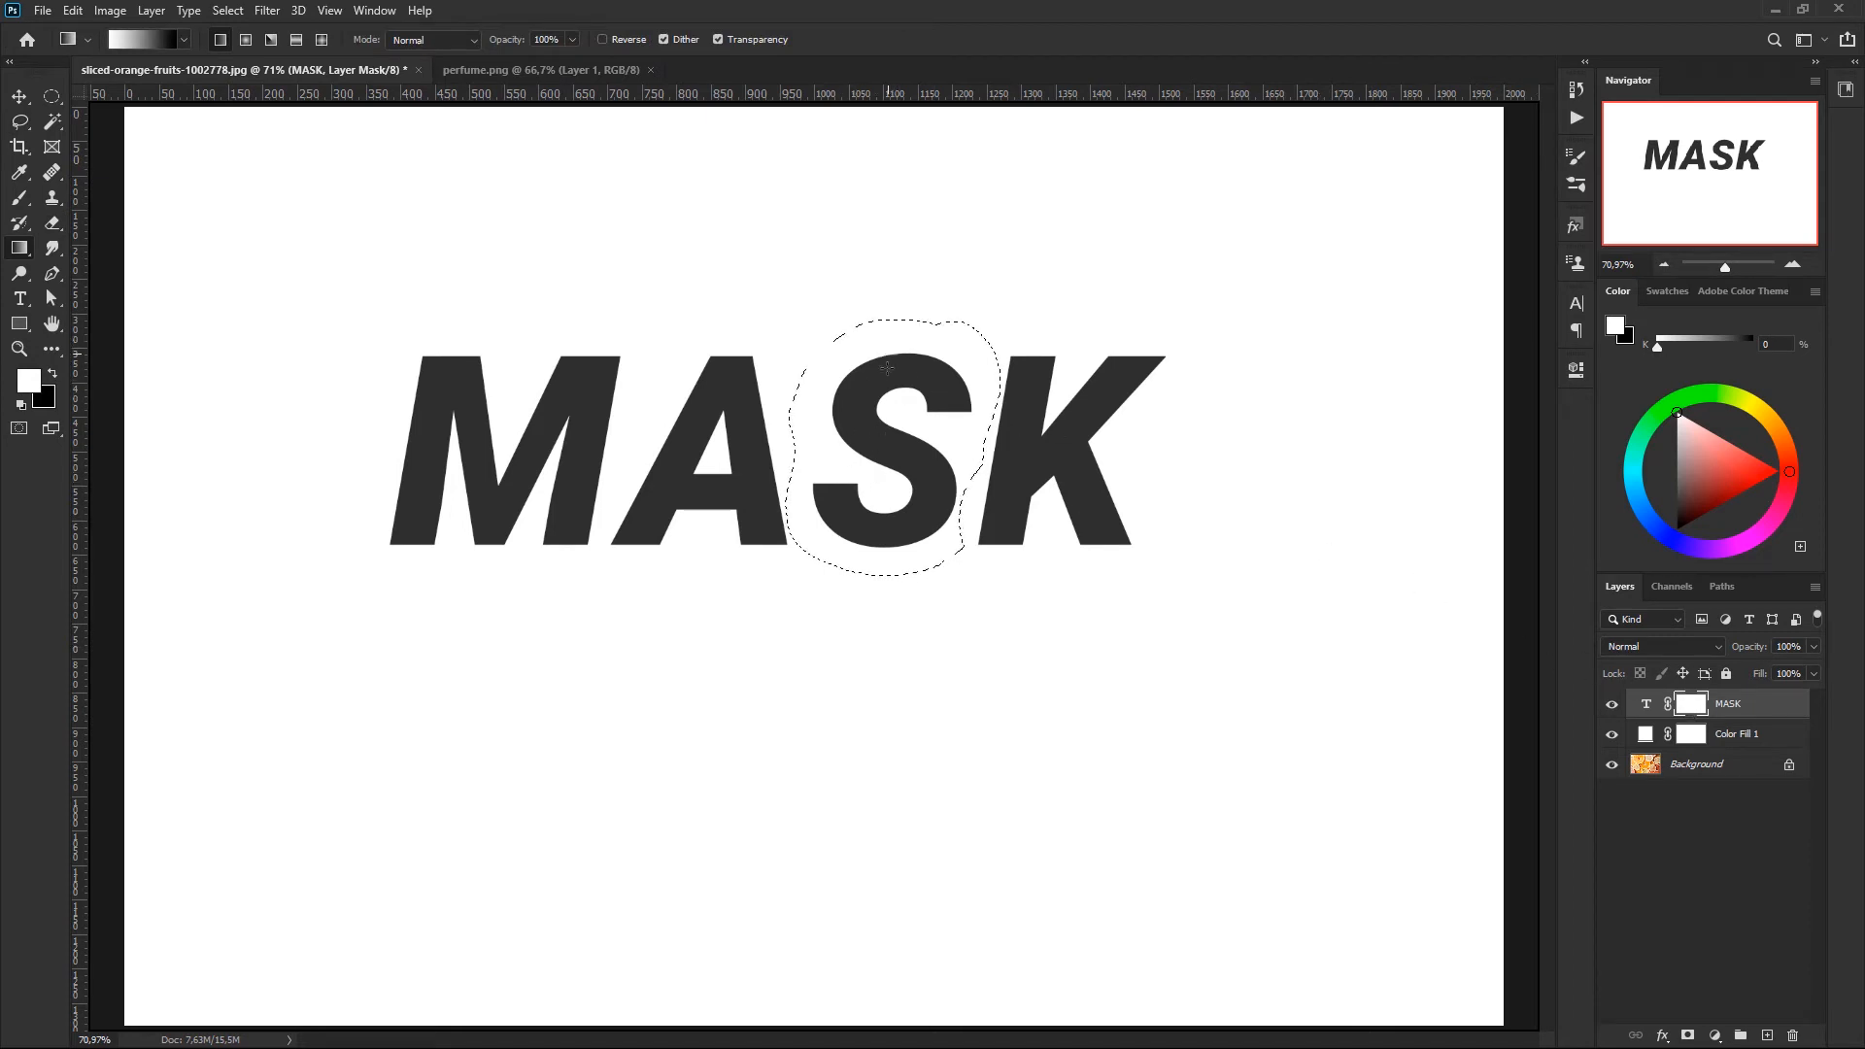
drag(888, 350, 888, 569)
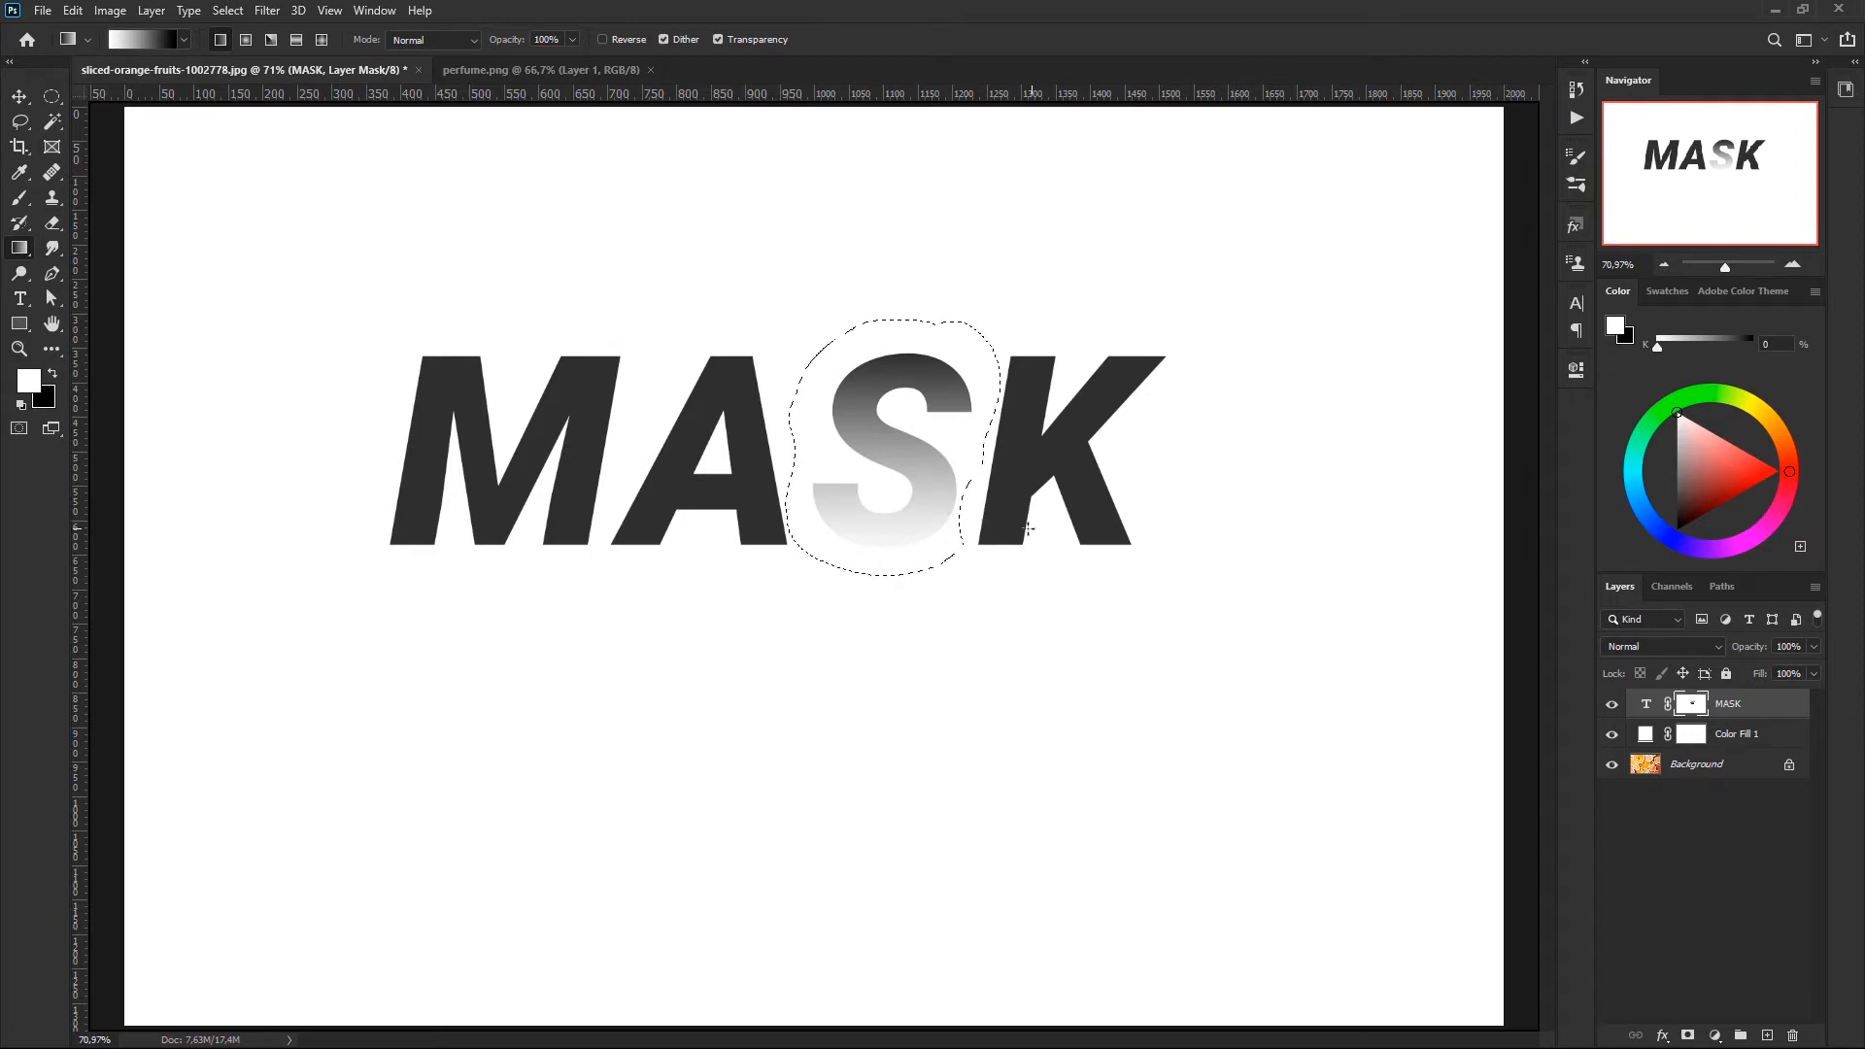
key(ctrl+d)
click(1612, 736)
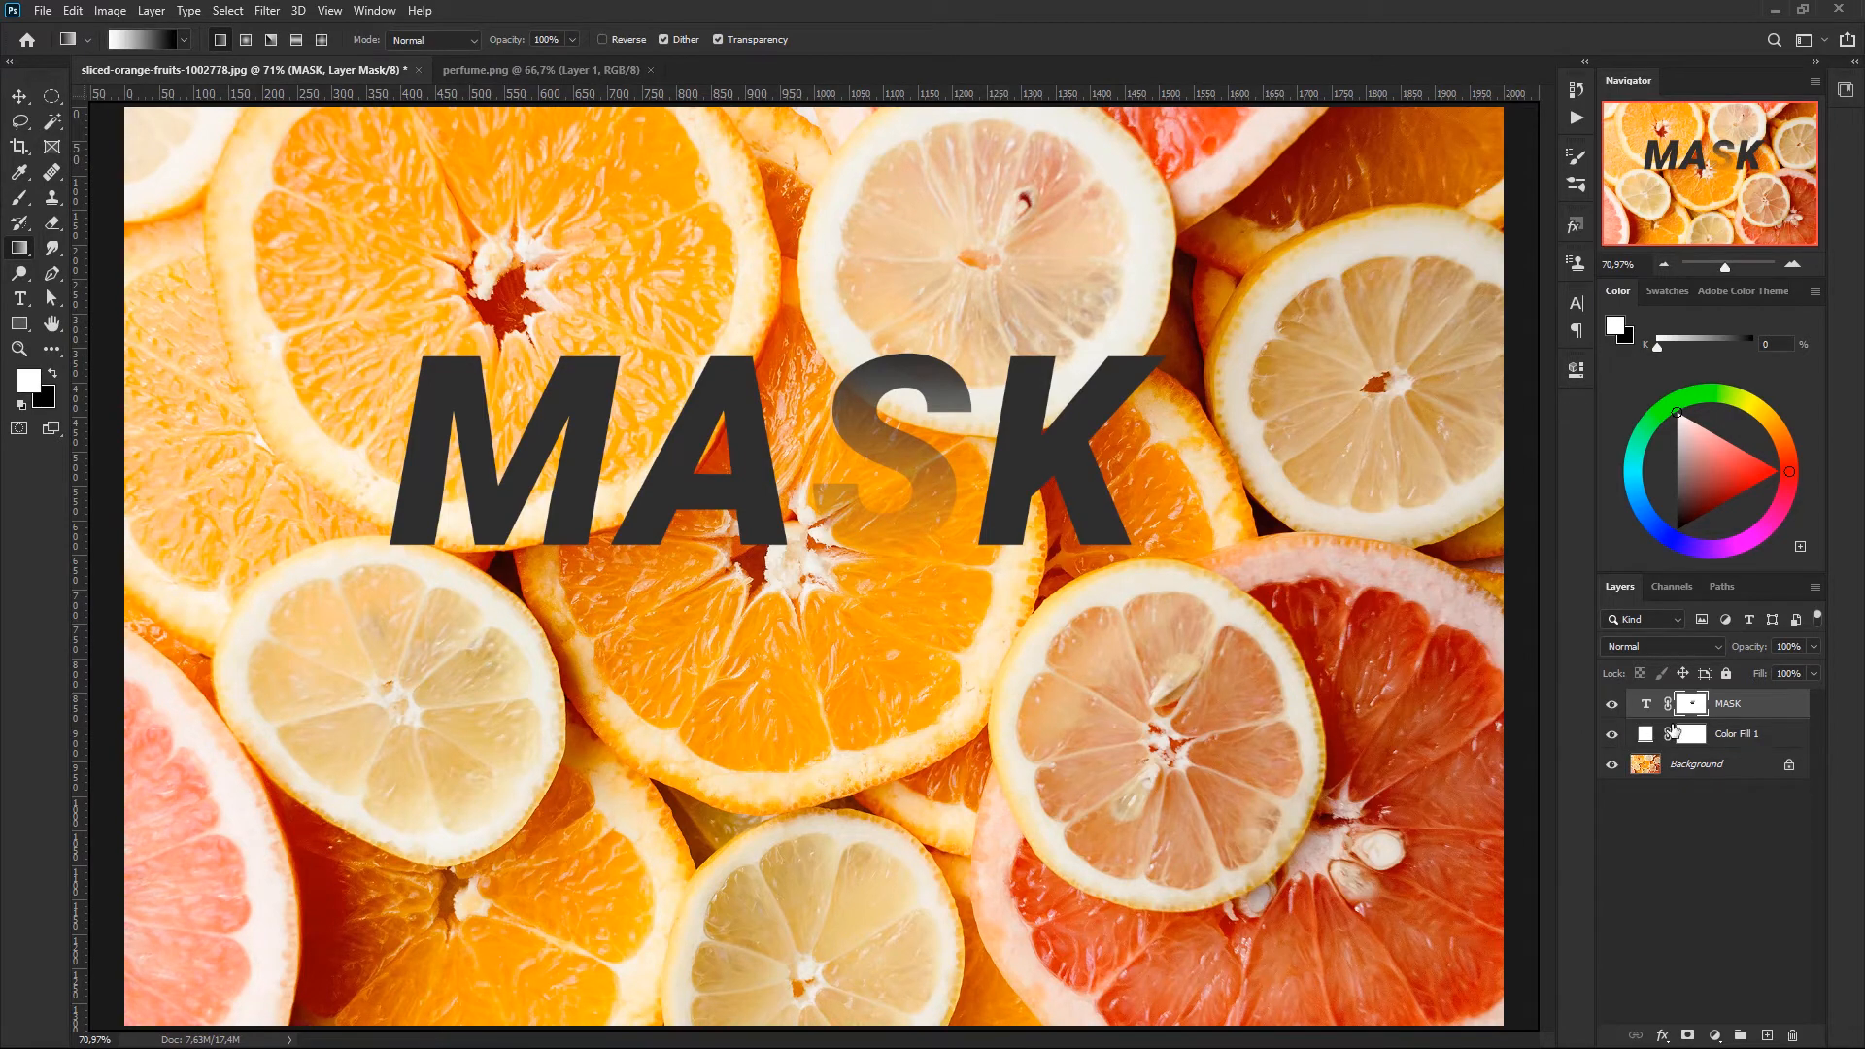
click(1612, 734)
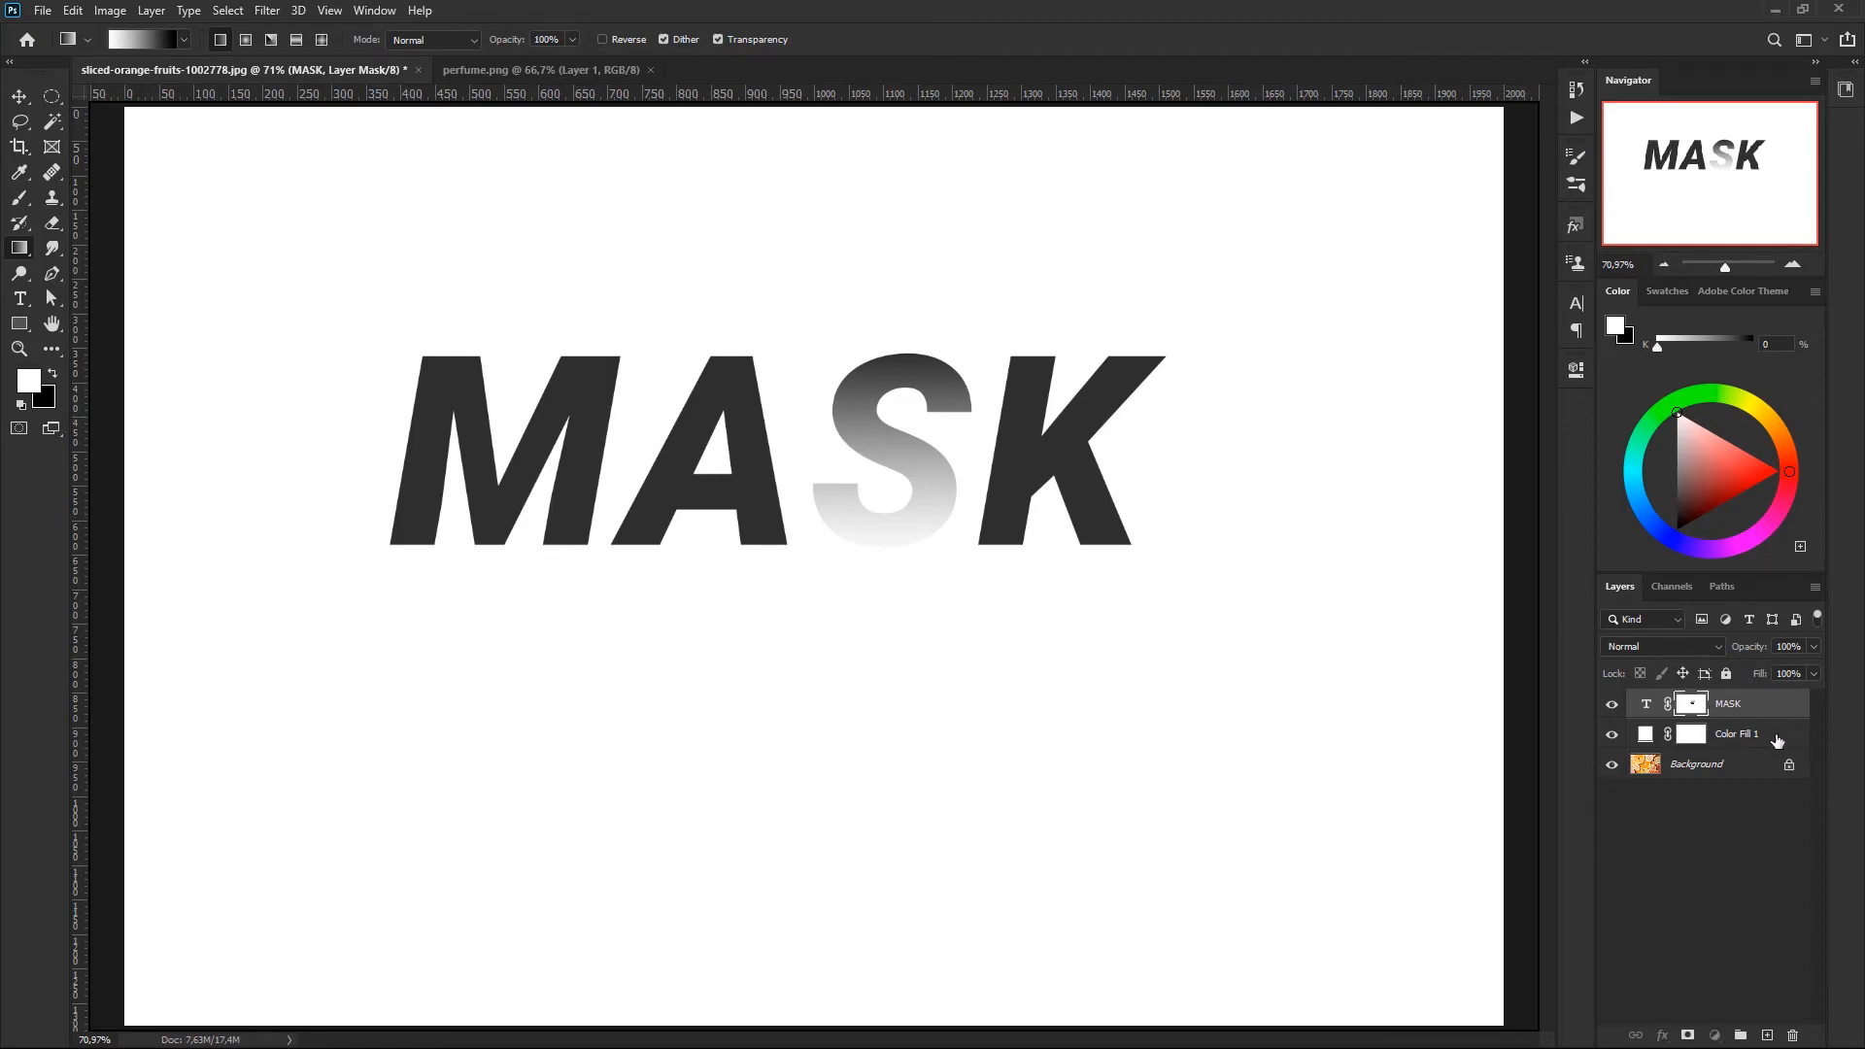
- Delete the MASK text layer and the white Color Fill 1 layer, leaving only the Background photo
key(ctrl+2)
key(Delete)
key(Delete)
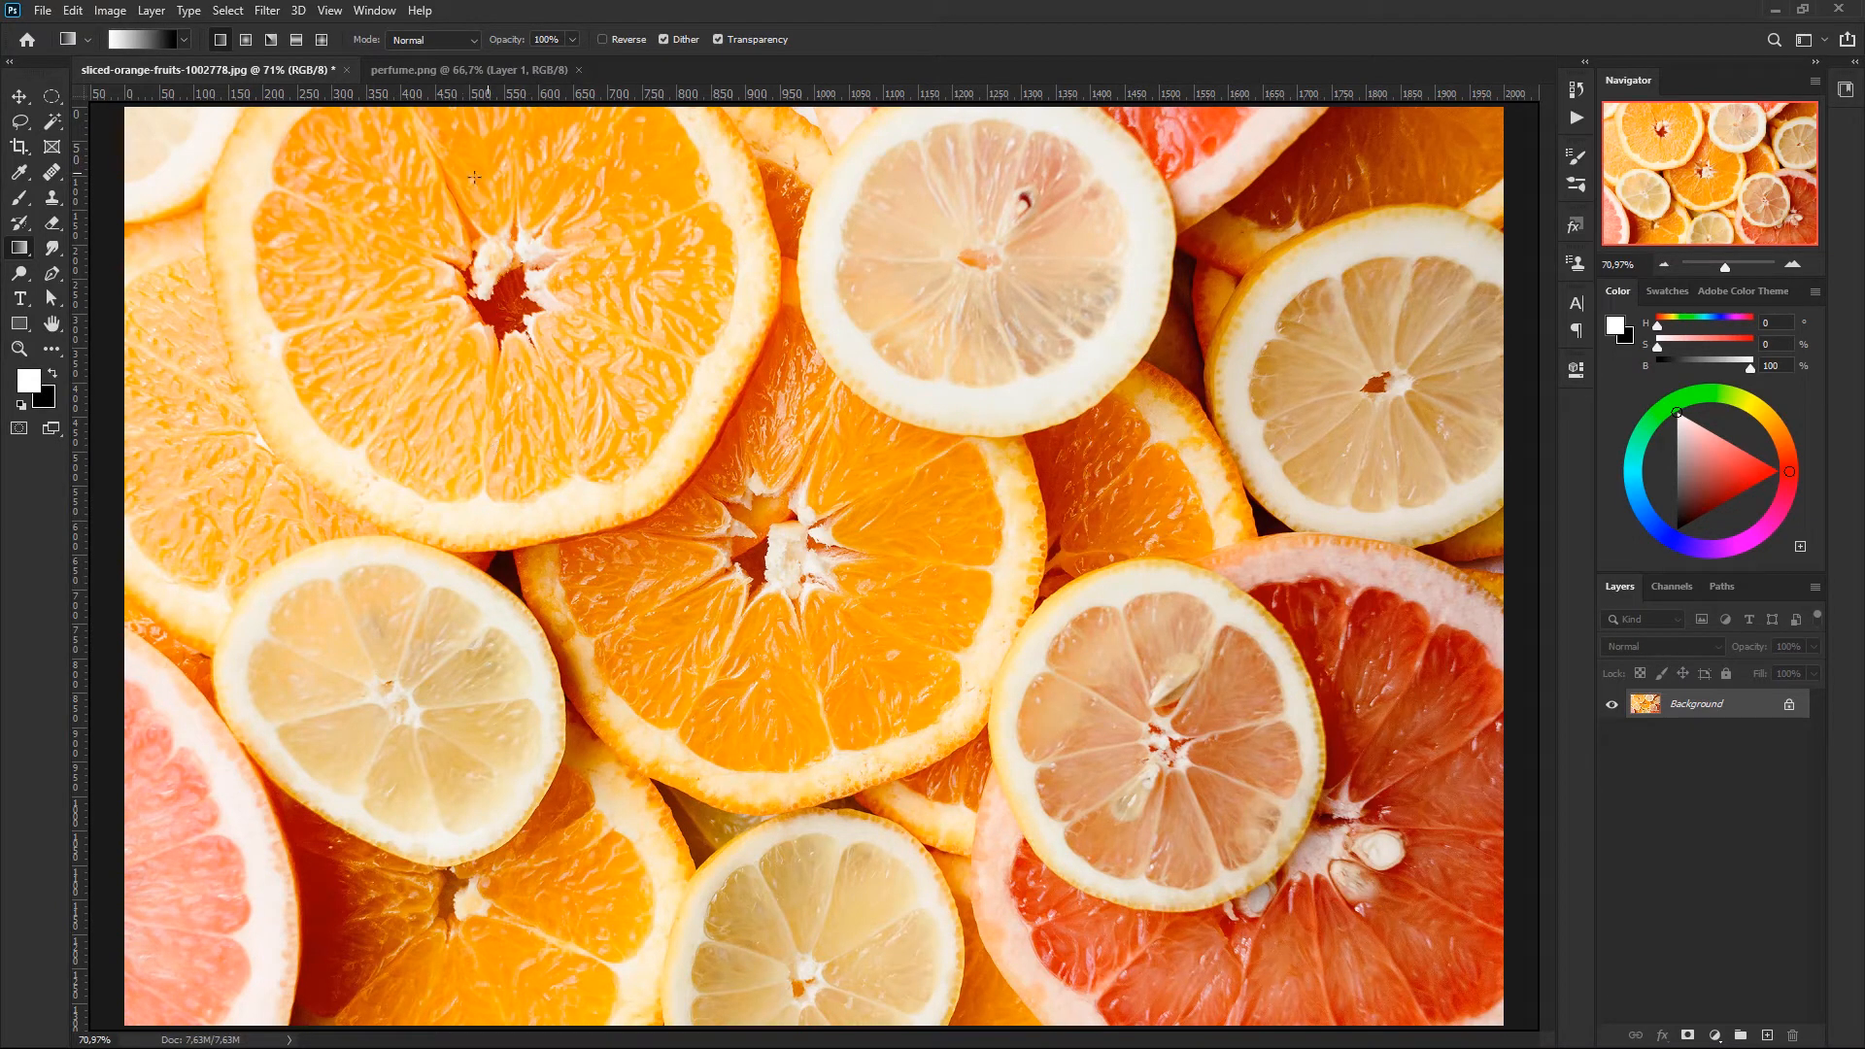
- Add a green (14d000) Solid Color fill layer above the photo and invert its layer mask to black
click(1715, 1037)
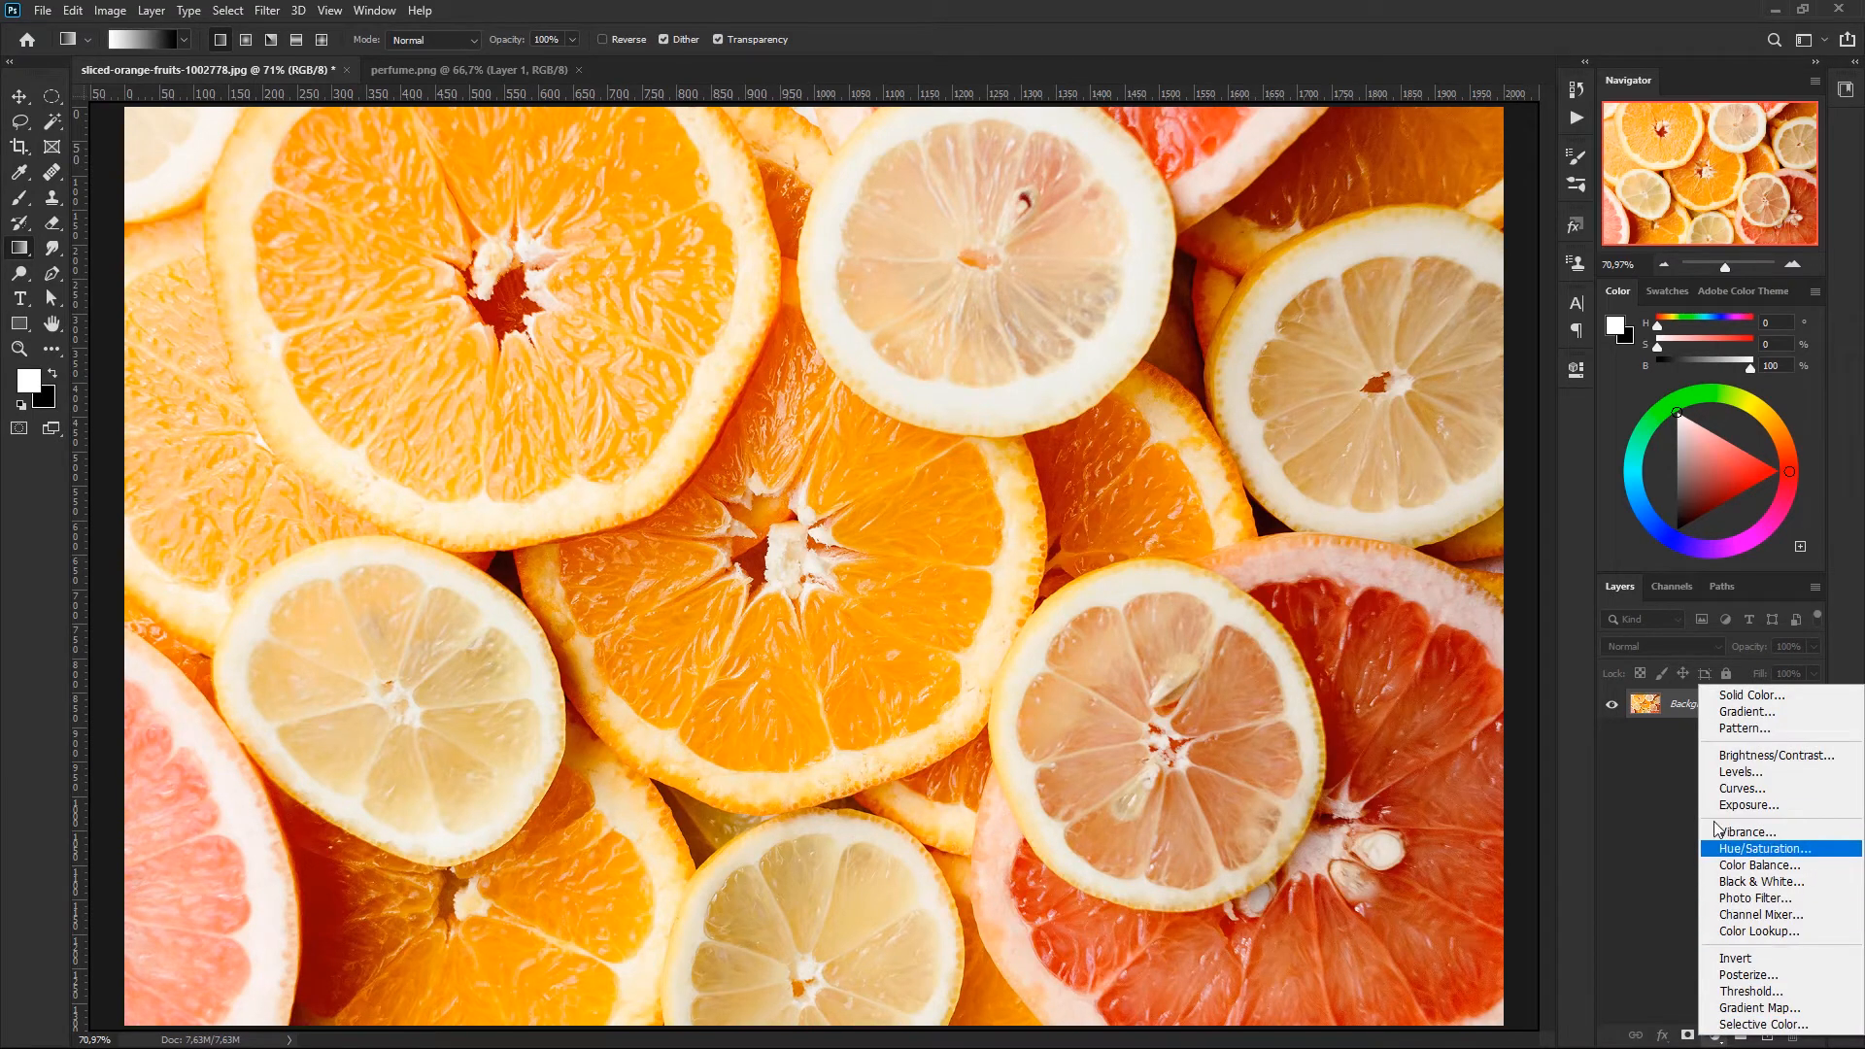
click(1757, 697)
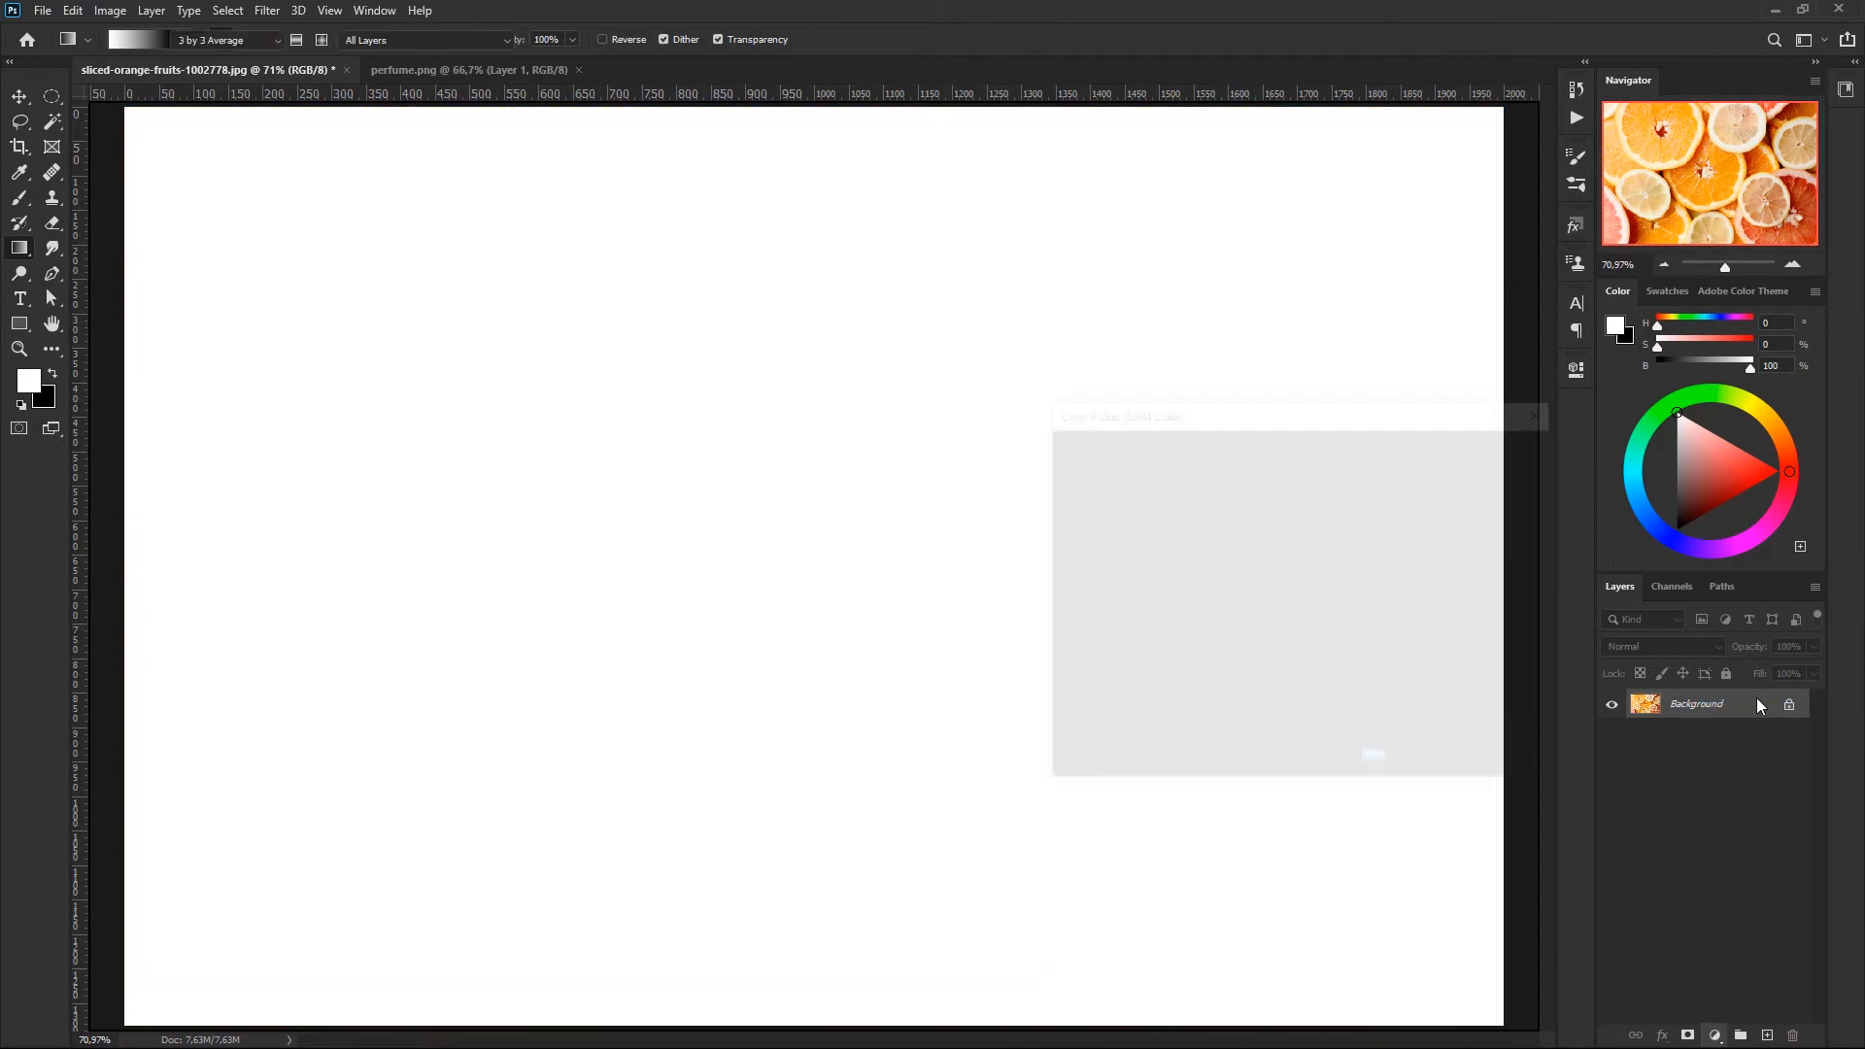
drag(1329, 618, 1331, 630)
mouse_move(1261, 529)
mouse_down()
mouse_move(1300, 473)
mouse_move(1271, 492)
mouse_move(1285, 513)
mouse_move(1305, 501)
mouse_up()
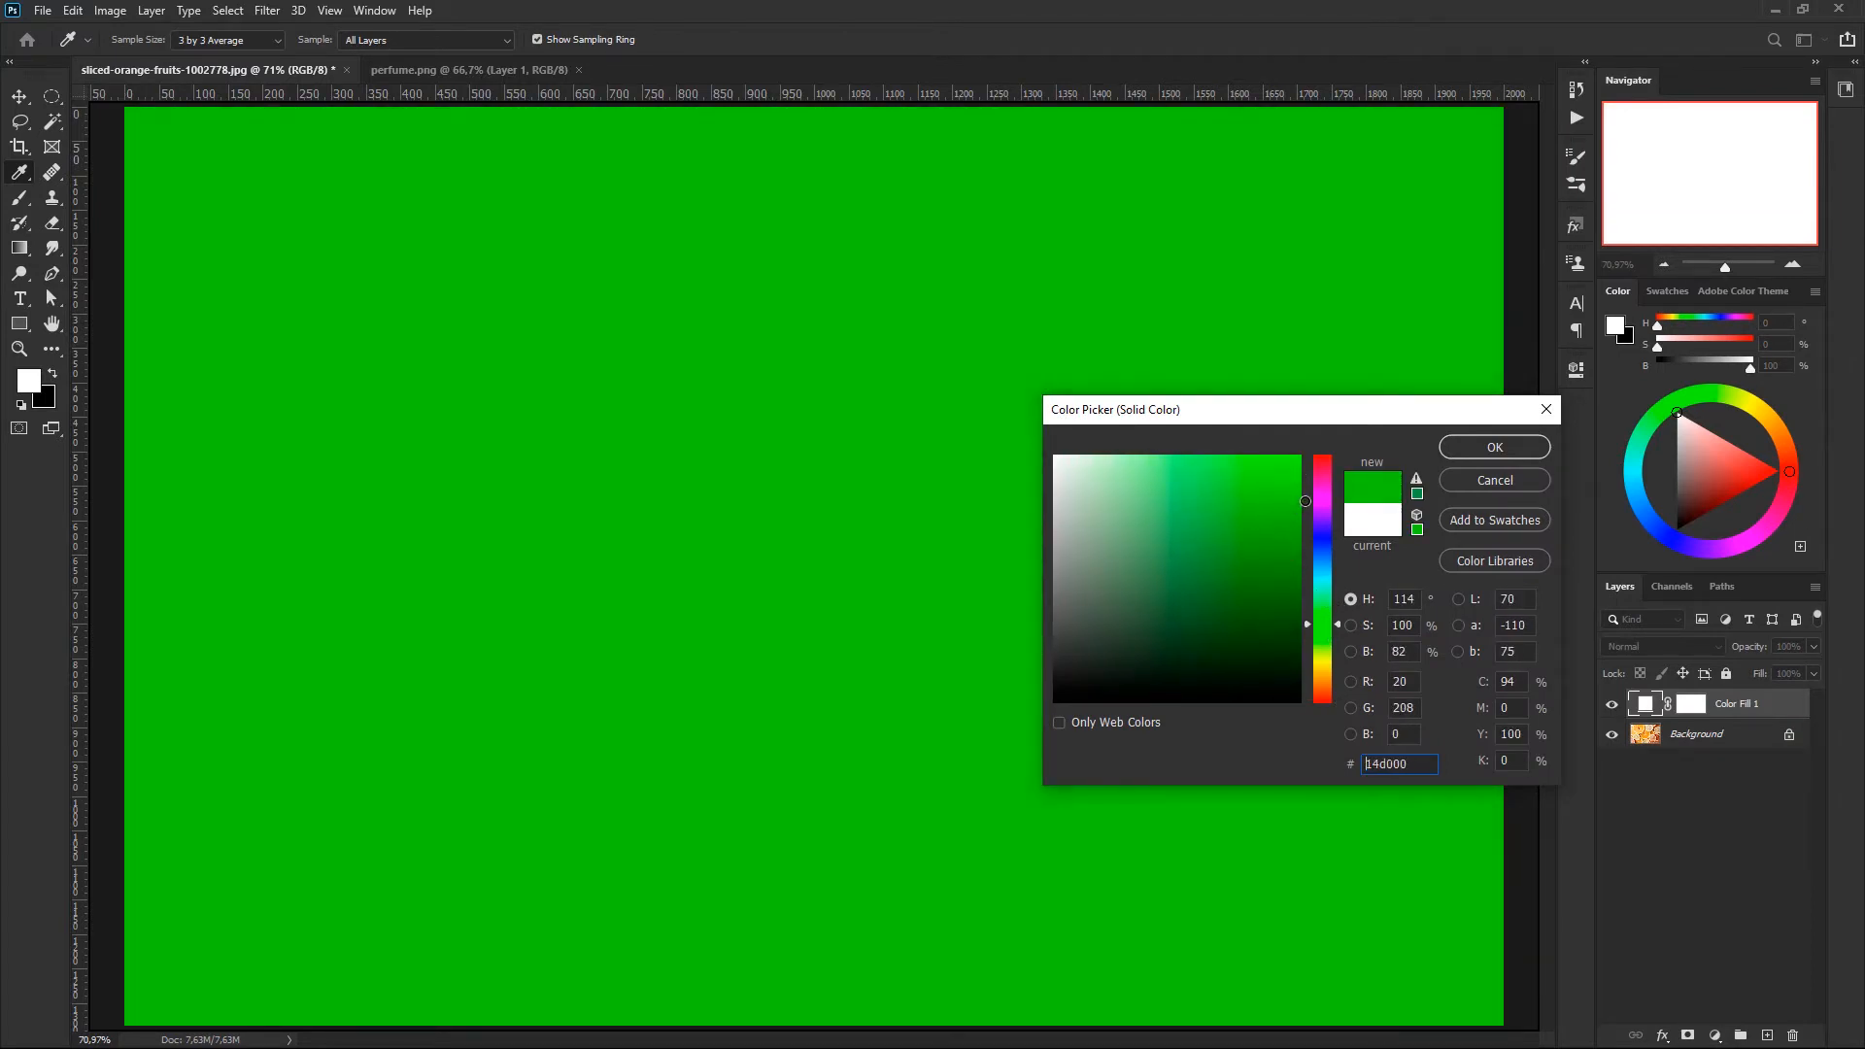
click(1500, 442)
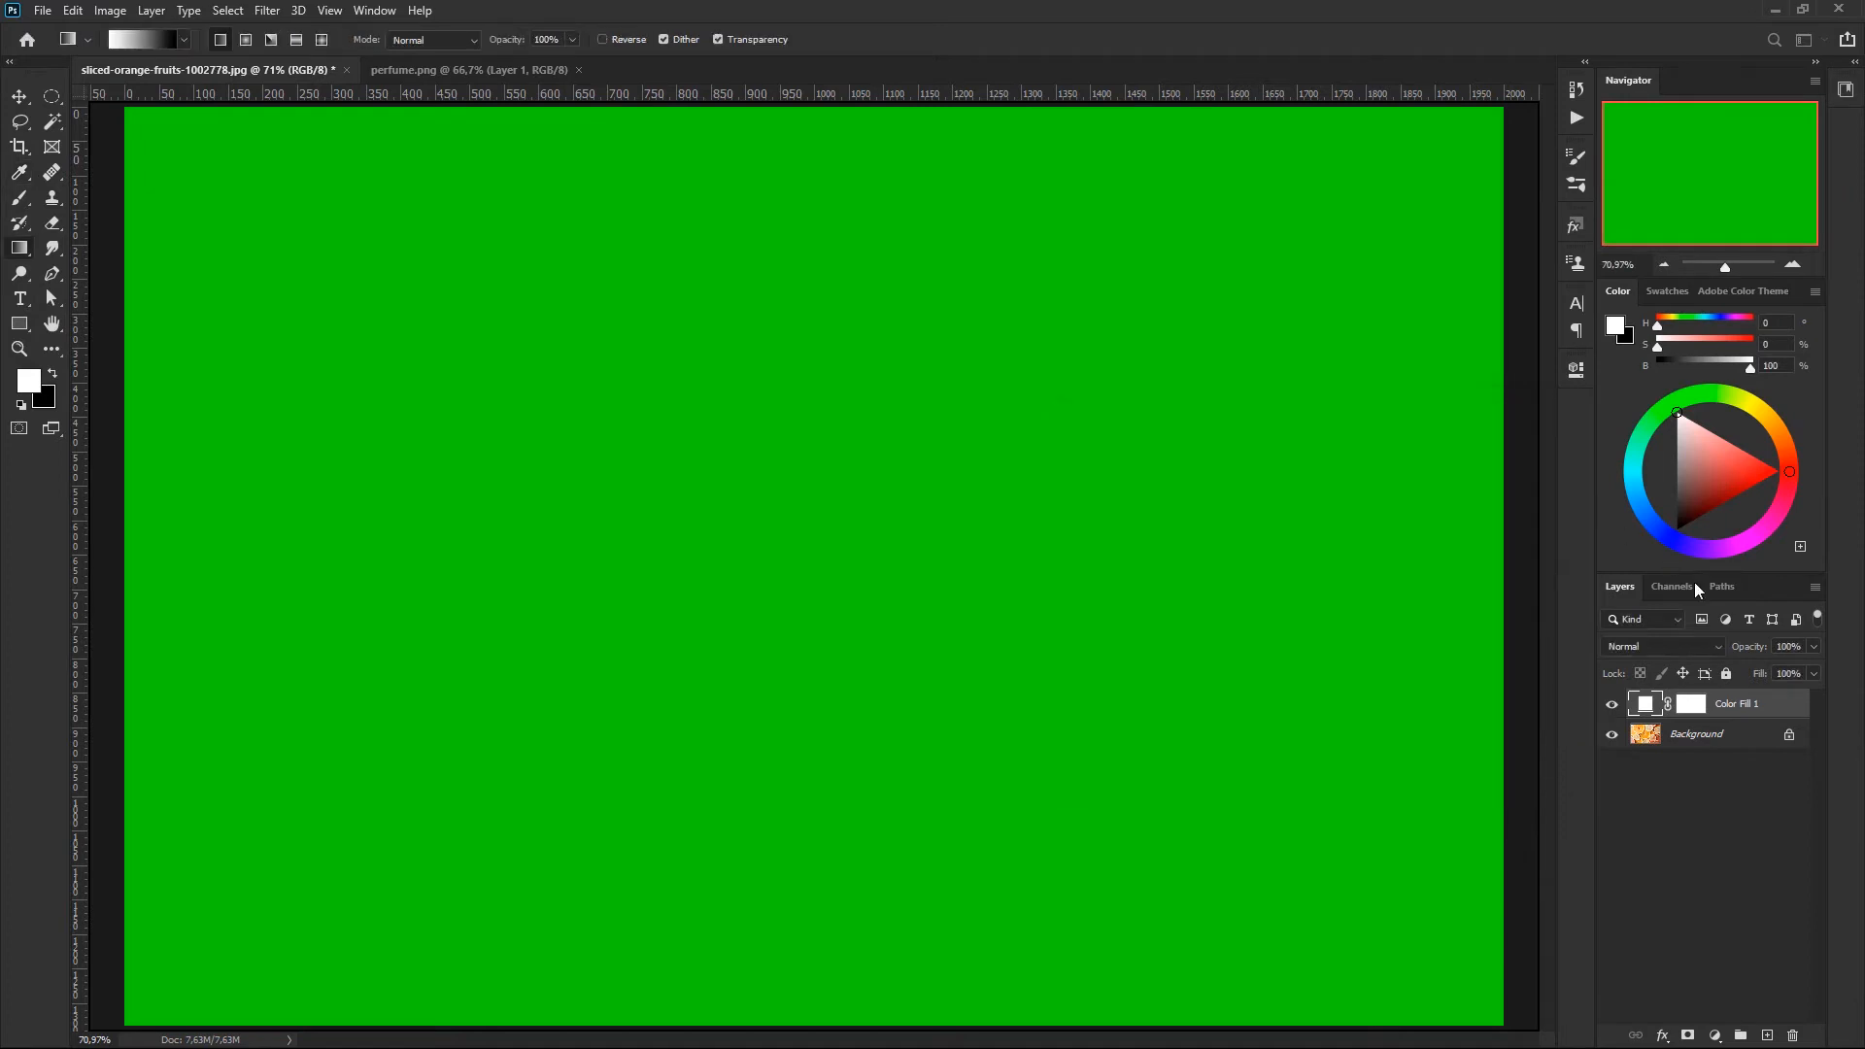
click(1690, 704)
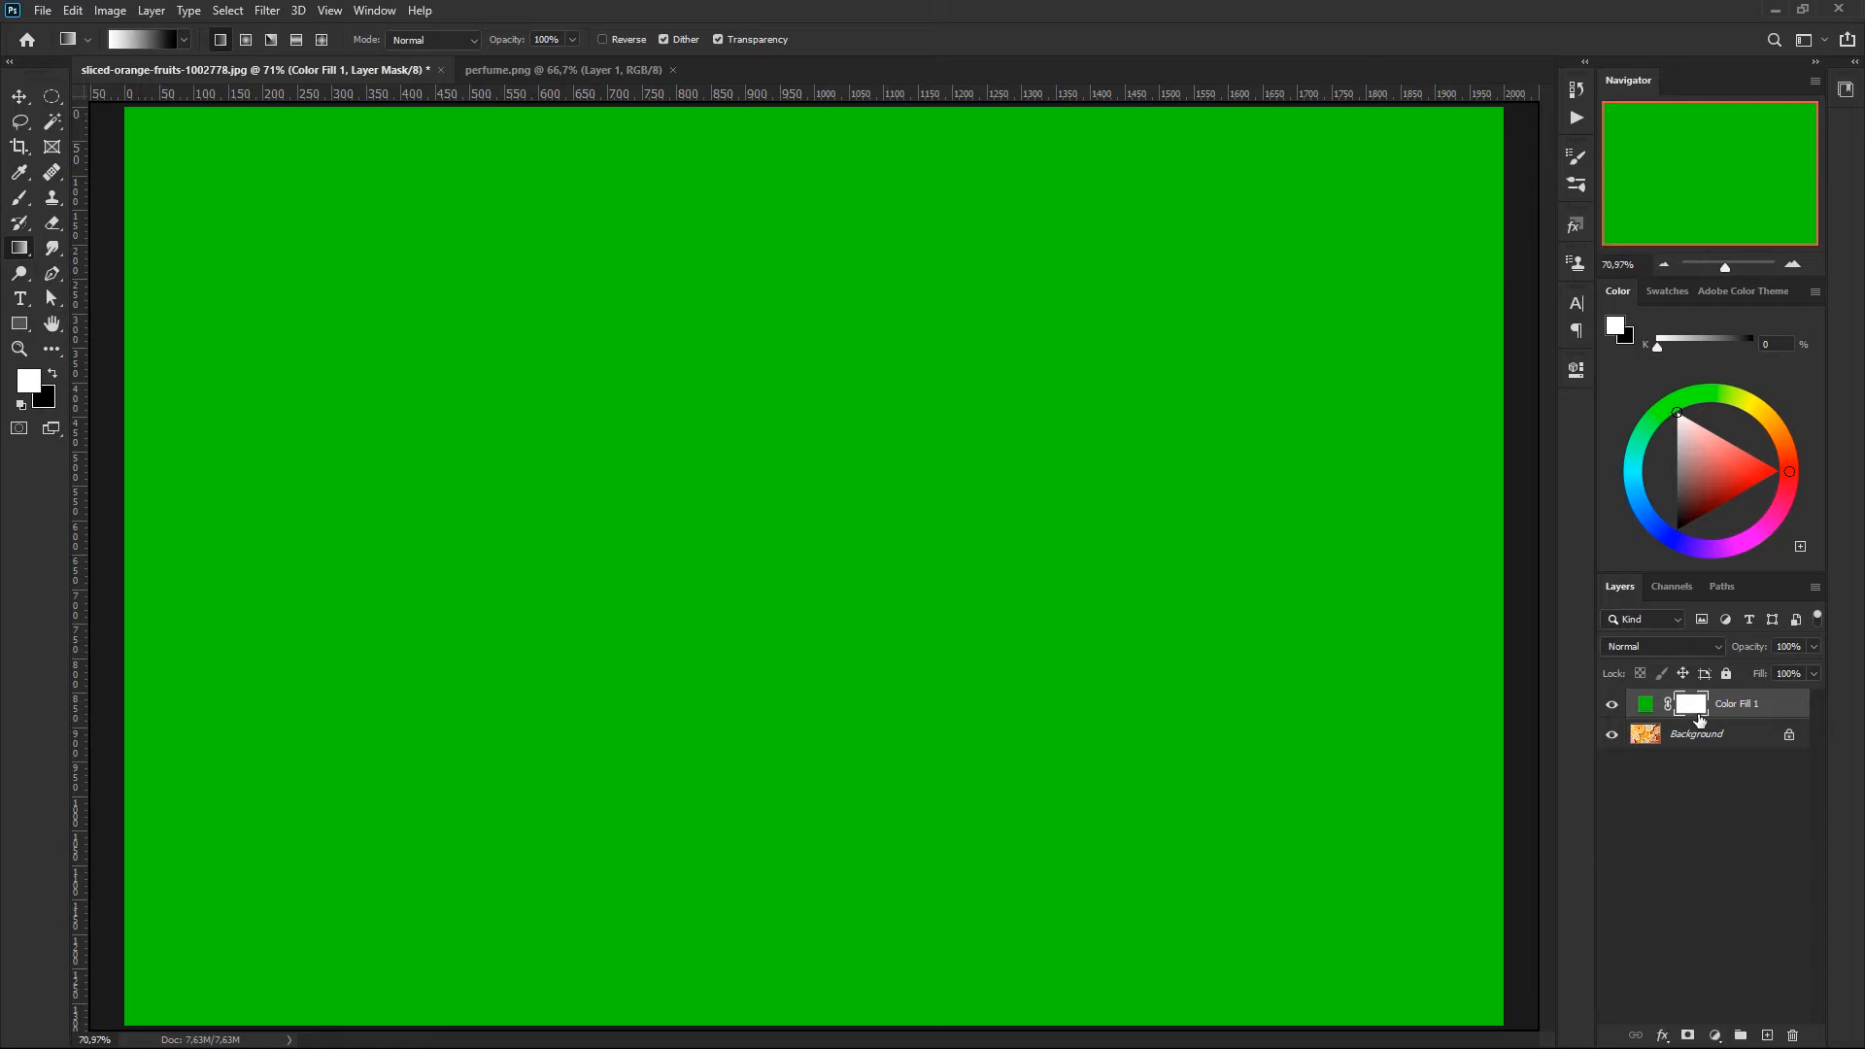
key(ctrl+i)
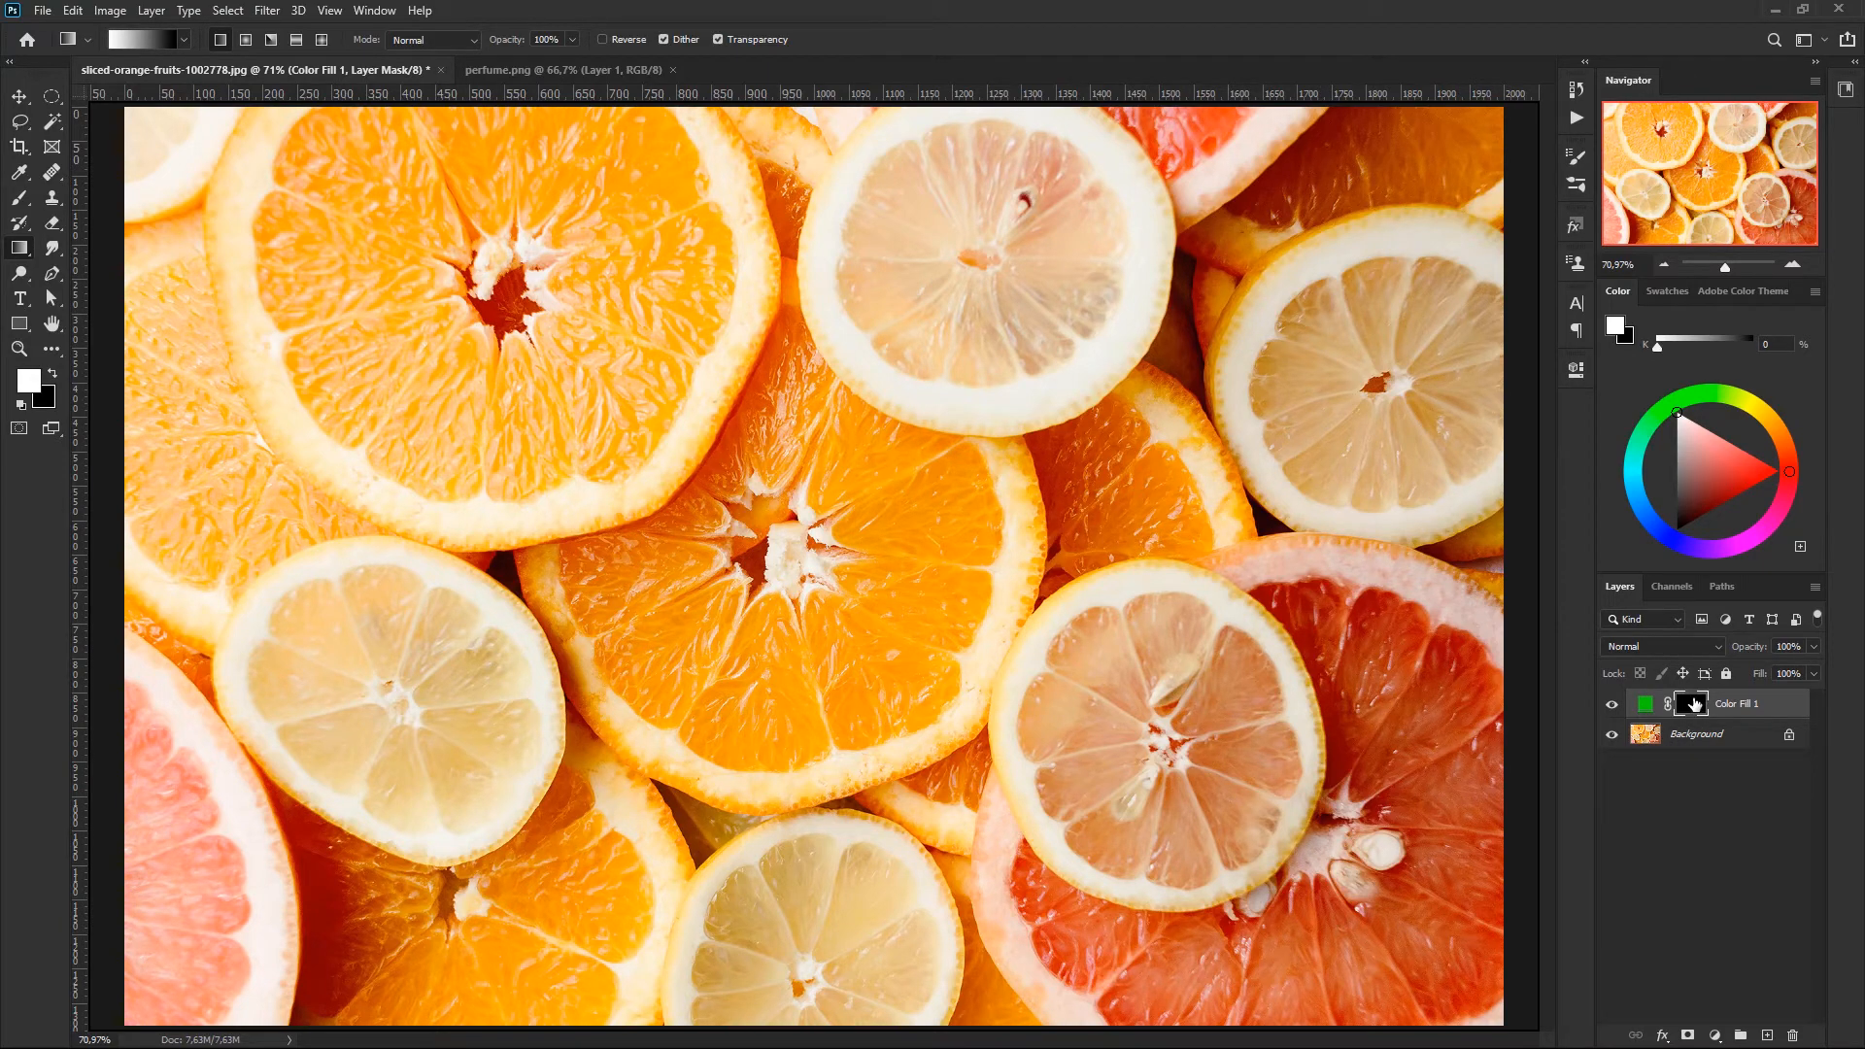
- Try inverting the colours of a duplicate of the Background photo, and discard the duplicate
click(1704, 739)
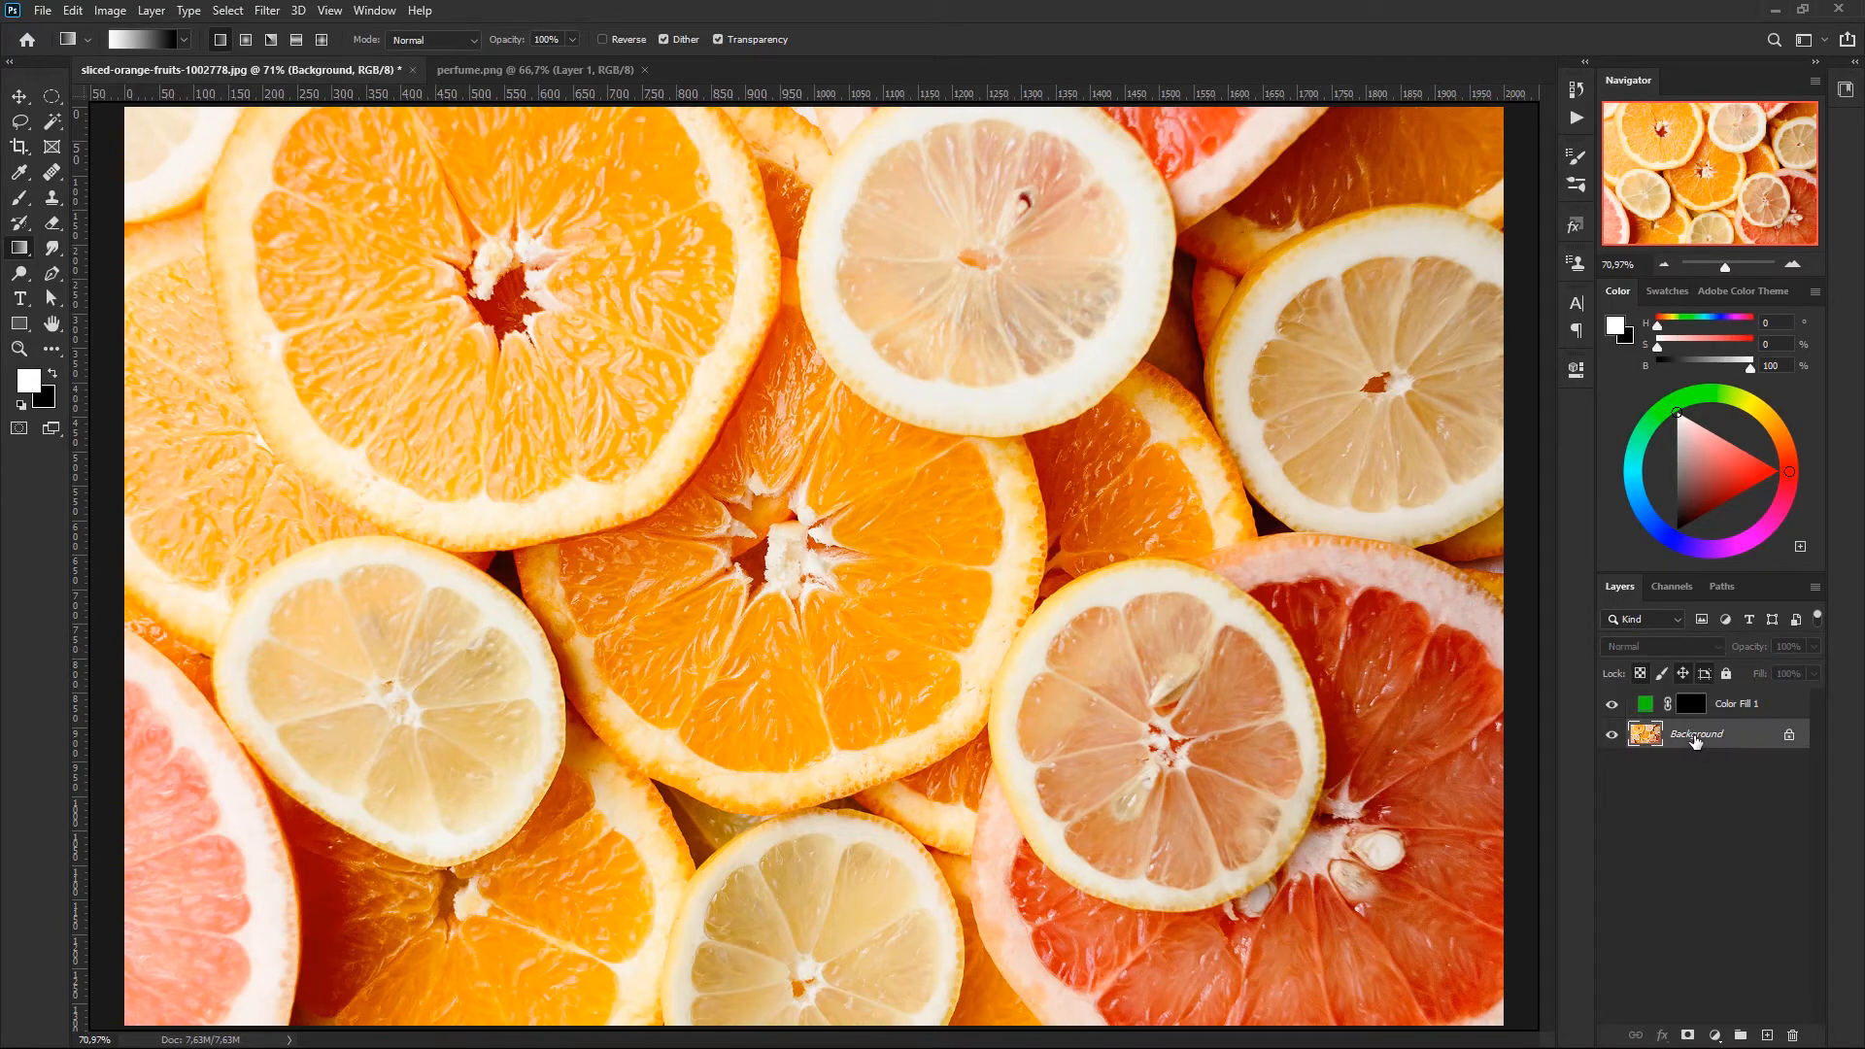
key(ctrl+j)
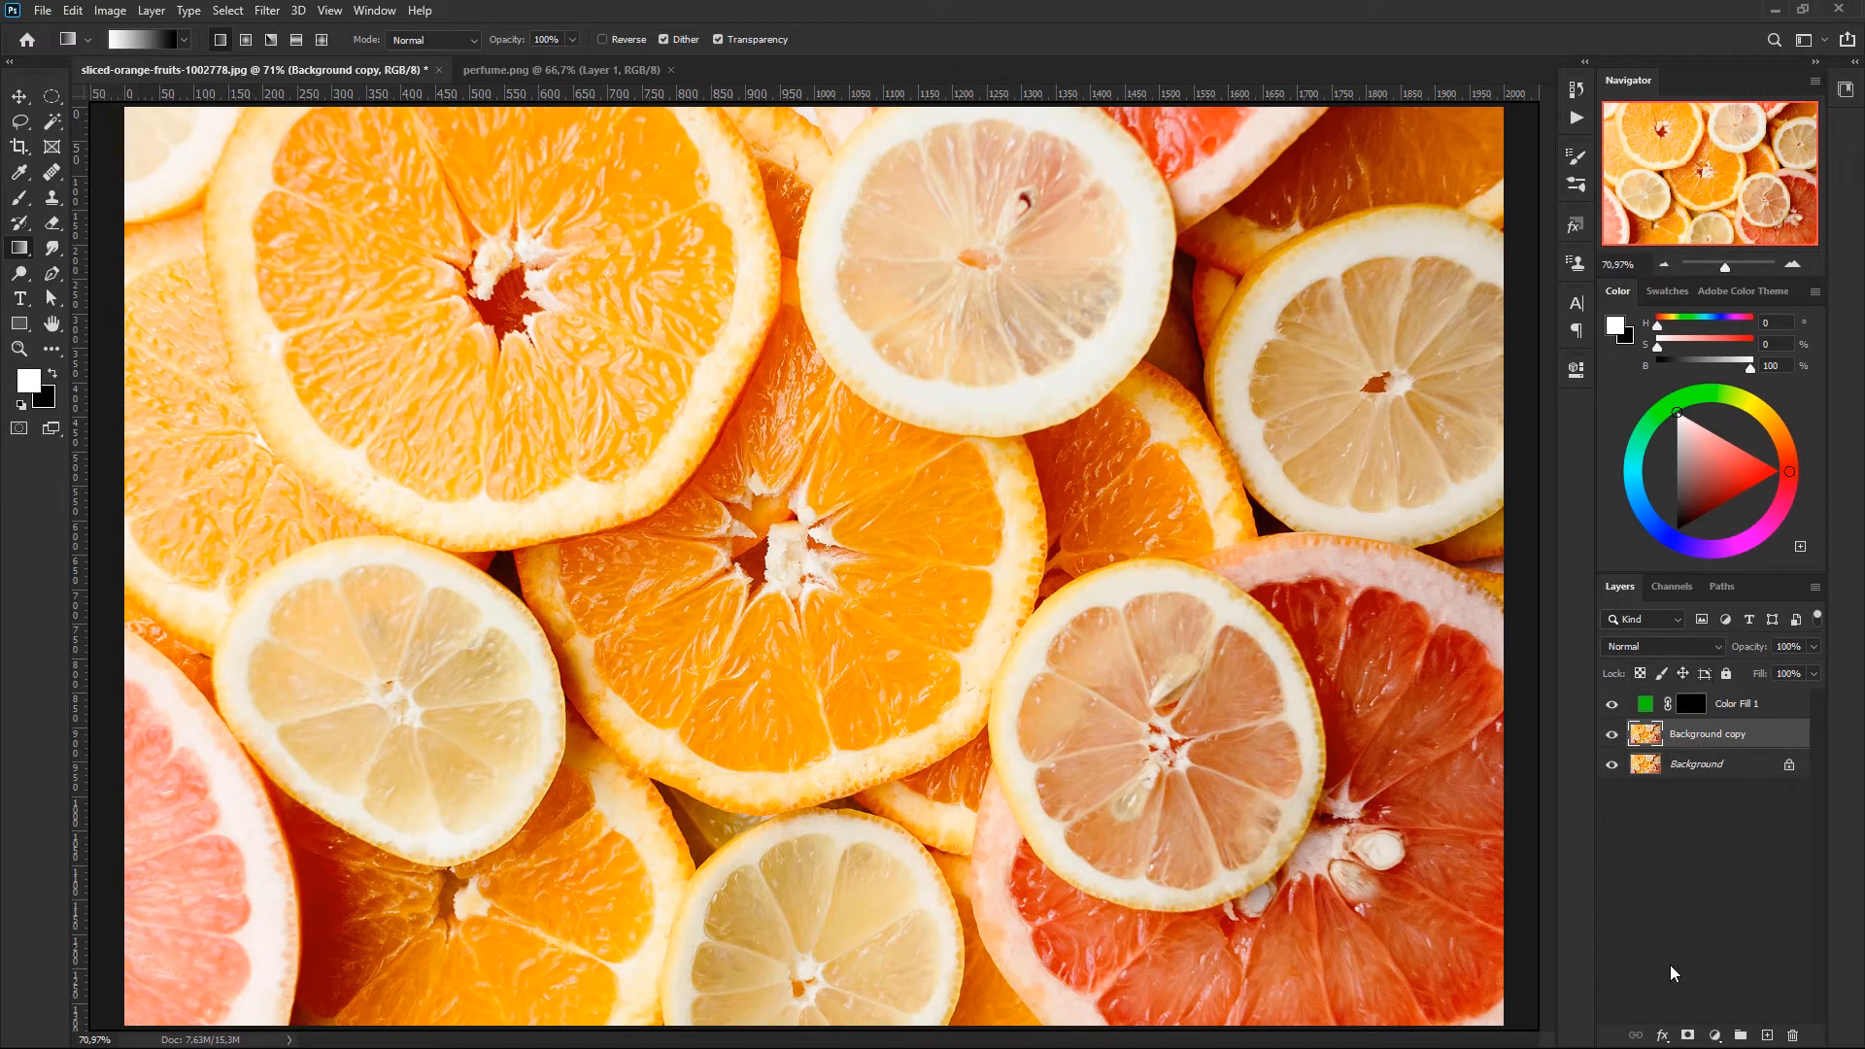
key(ctrl+i)
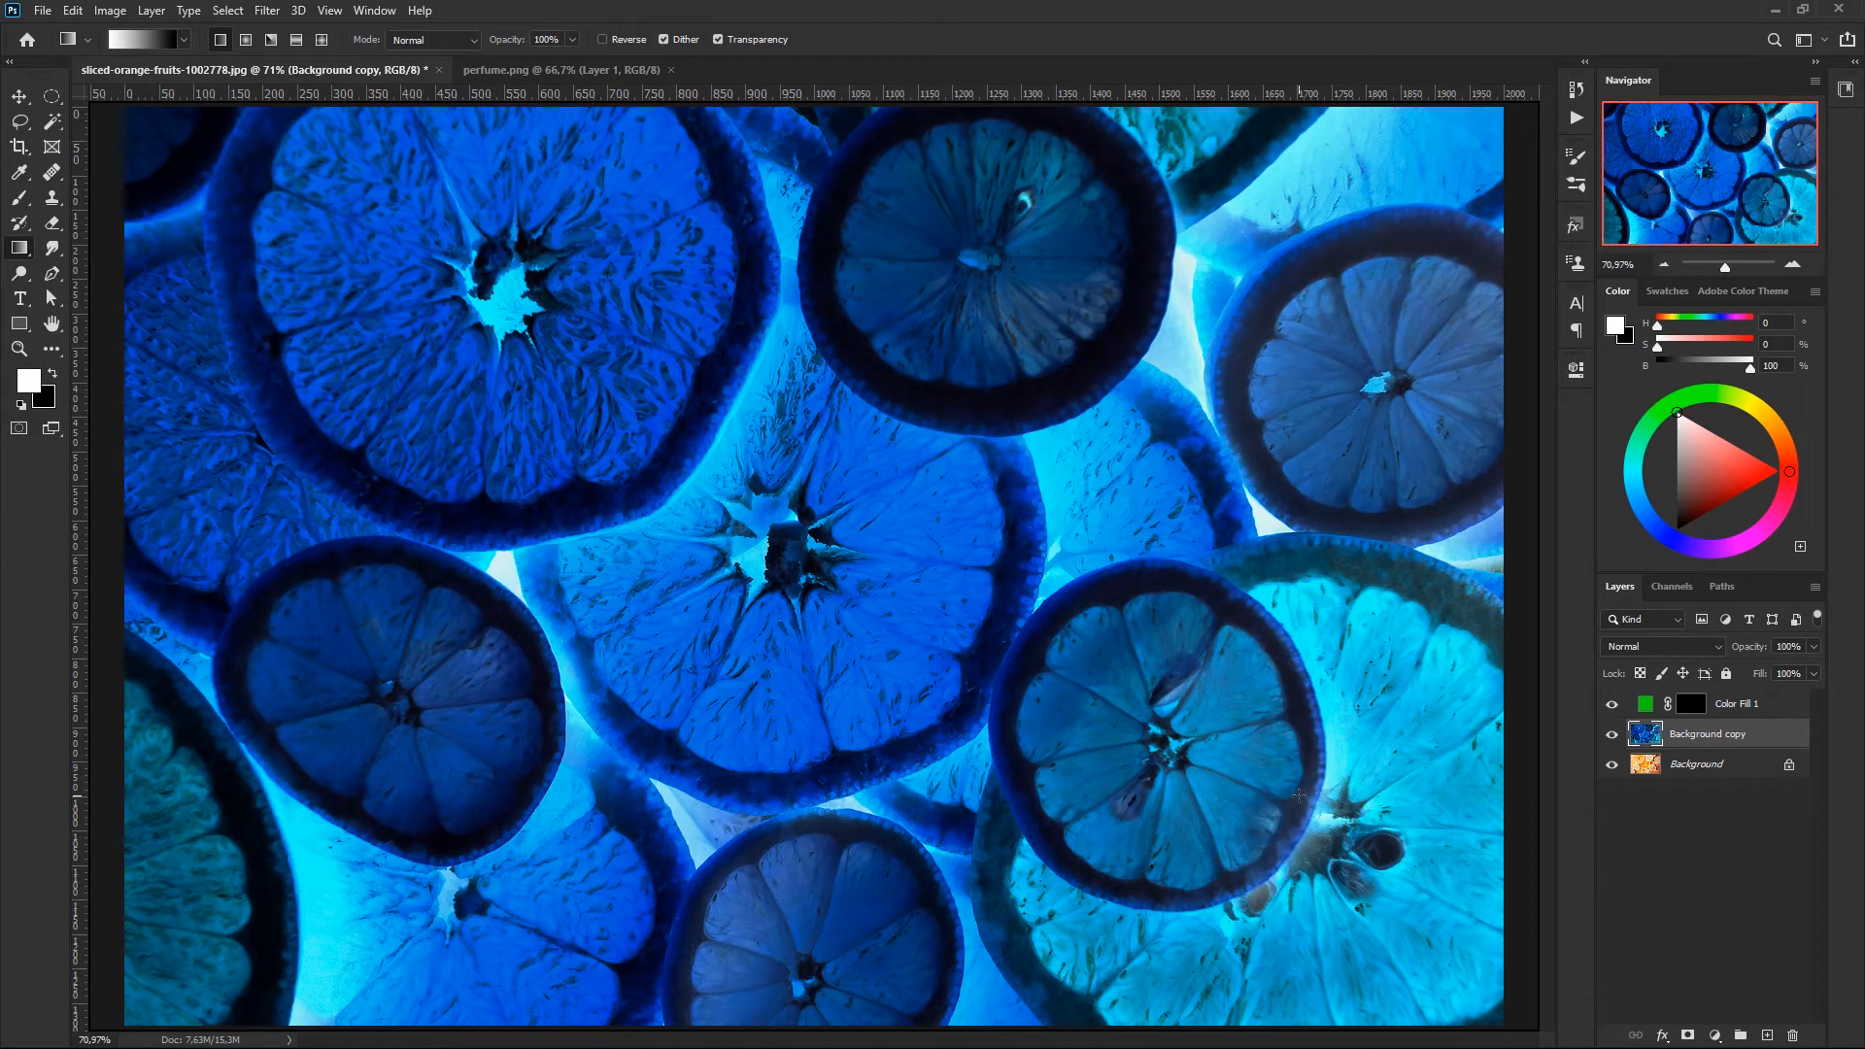
key(ctrl+i)
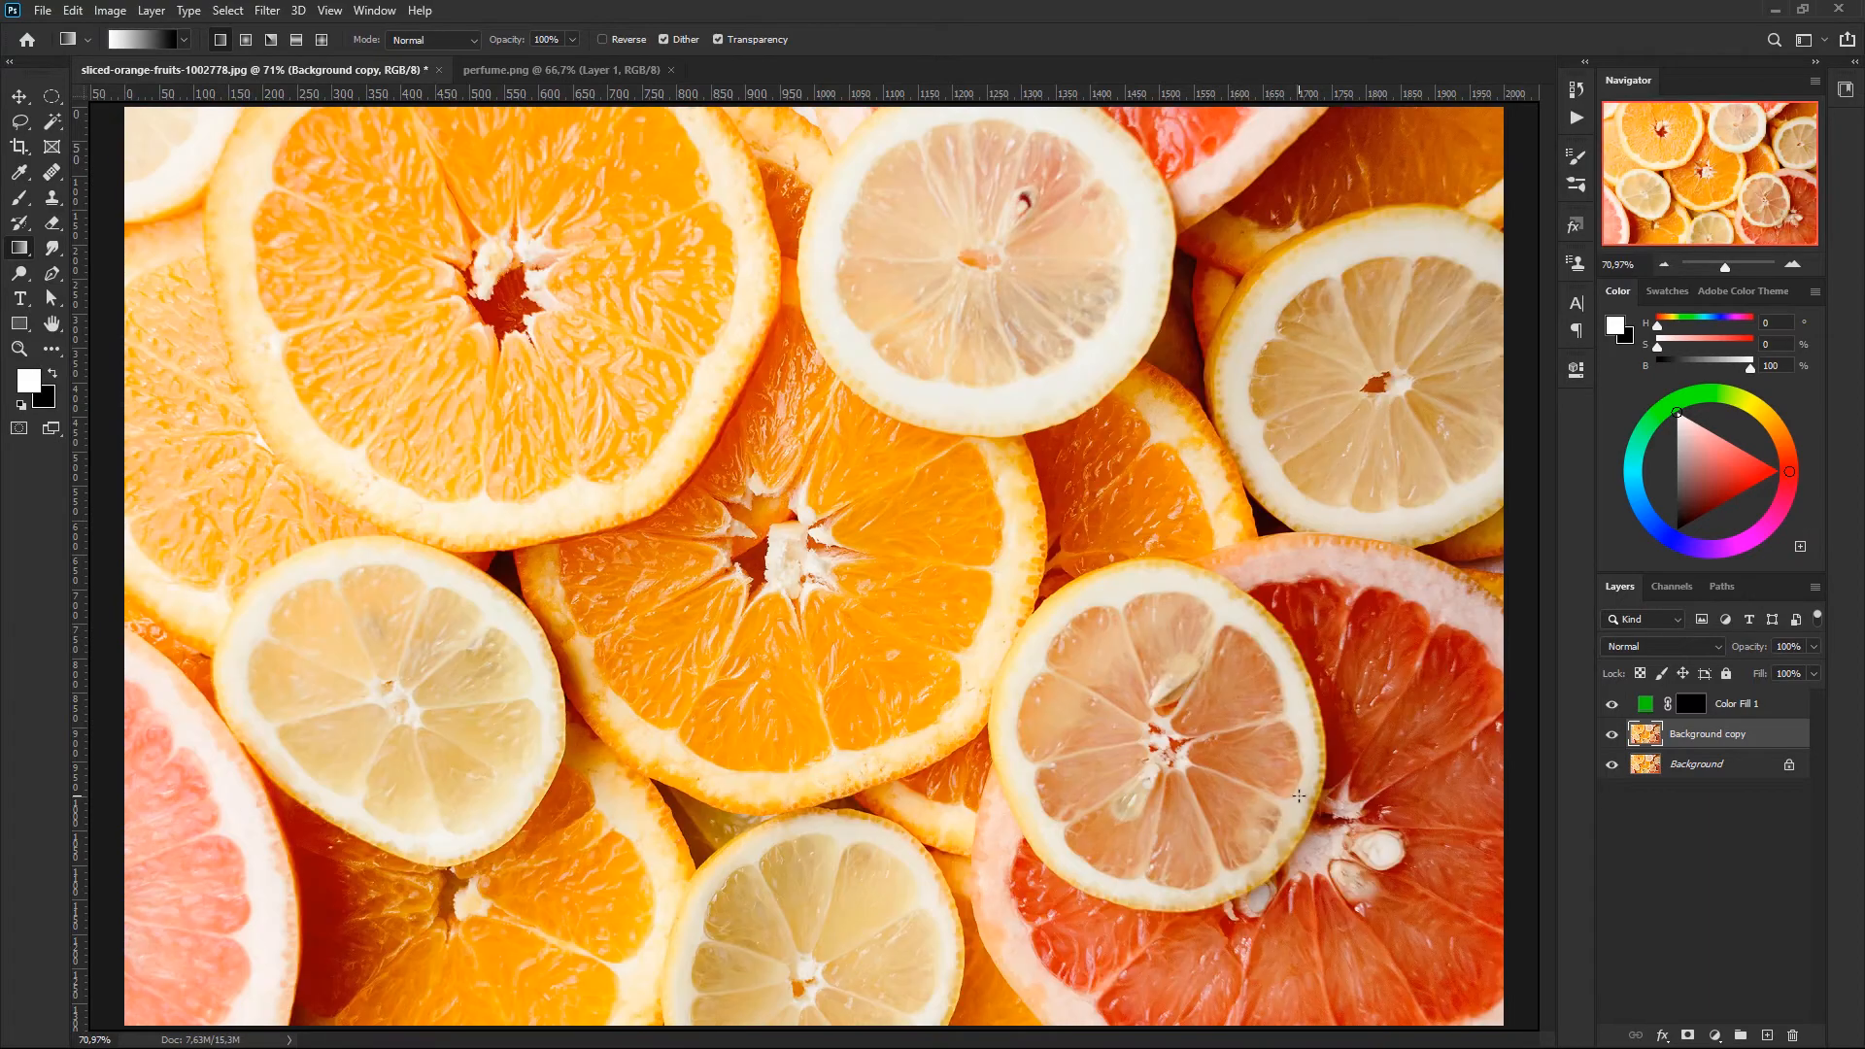
key(Delete)
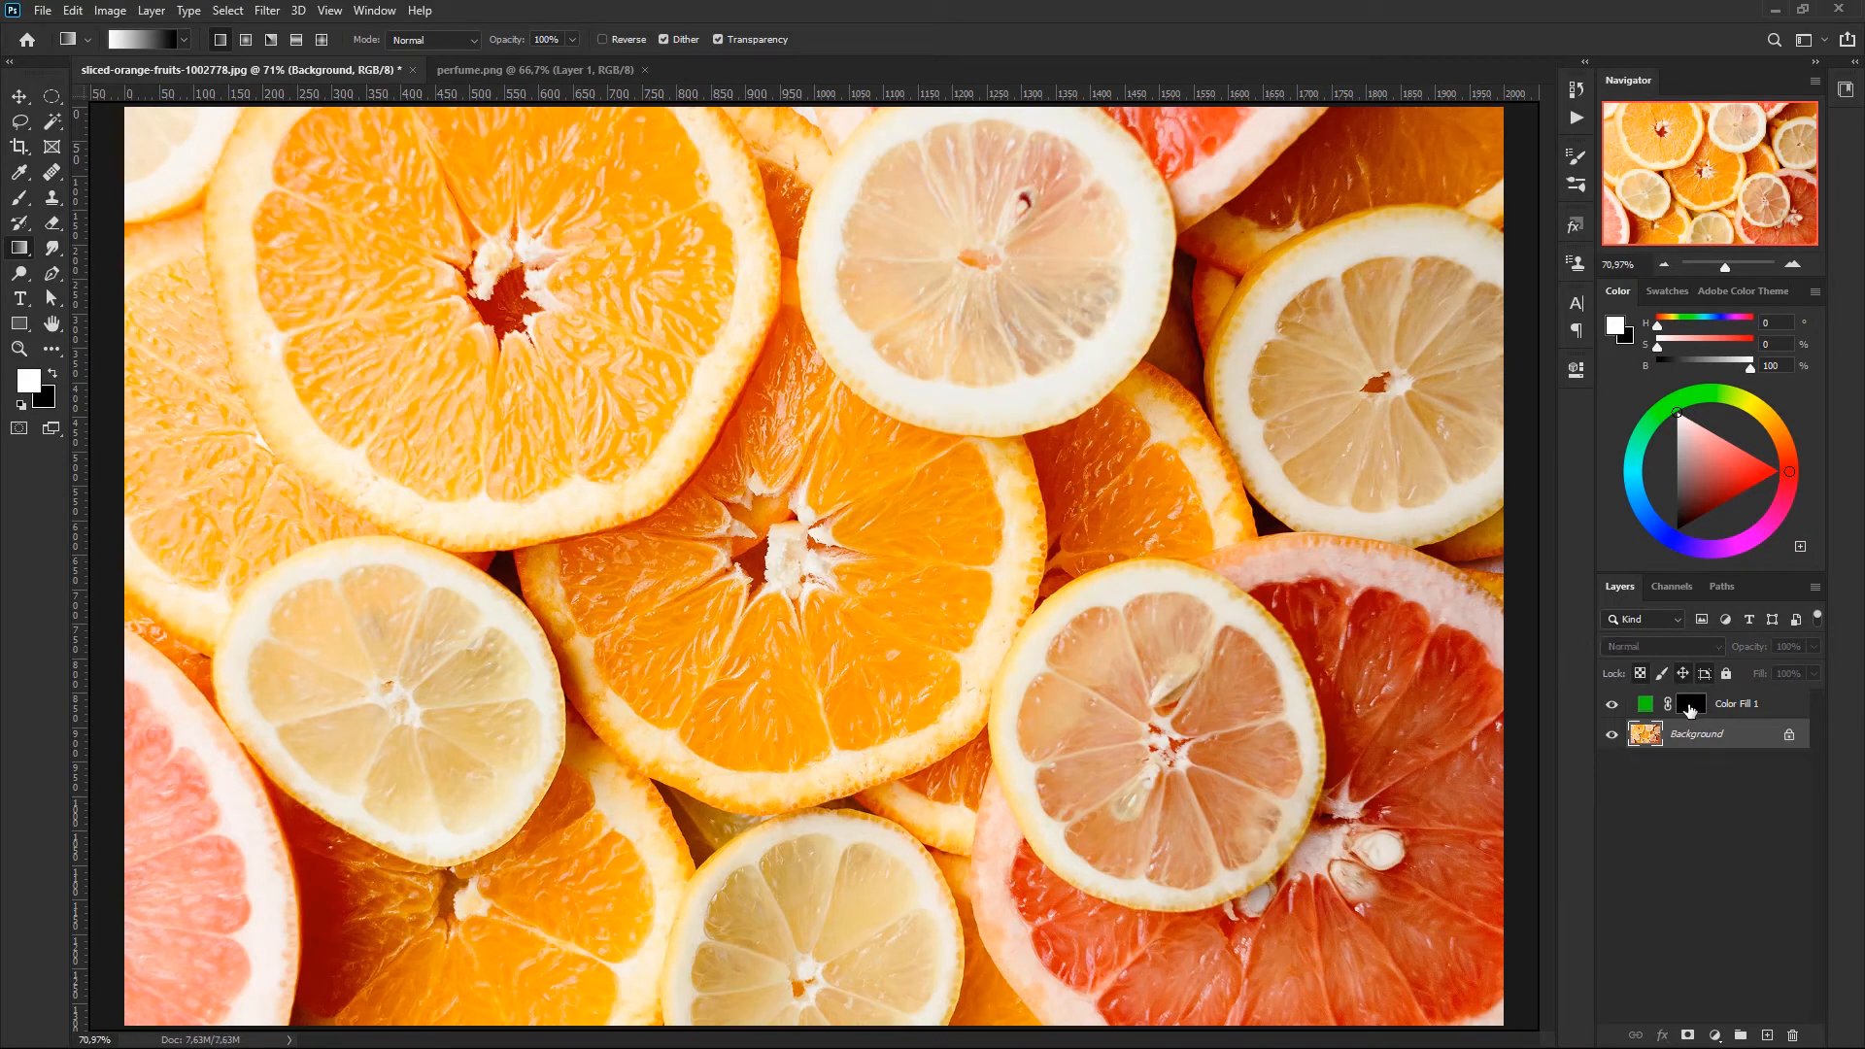
- Target the green fill's layer mask and set the brush to 80% hardness and 210 px
click(1692, 706)
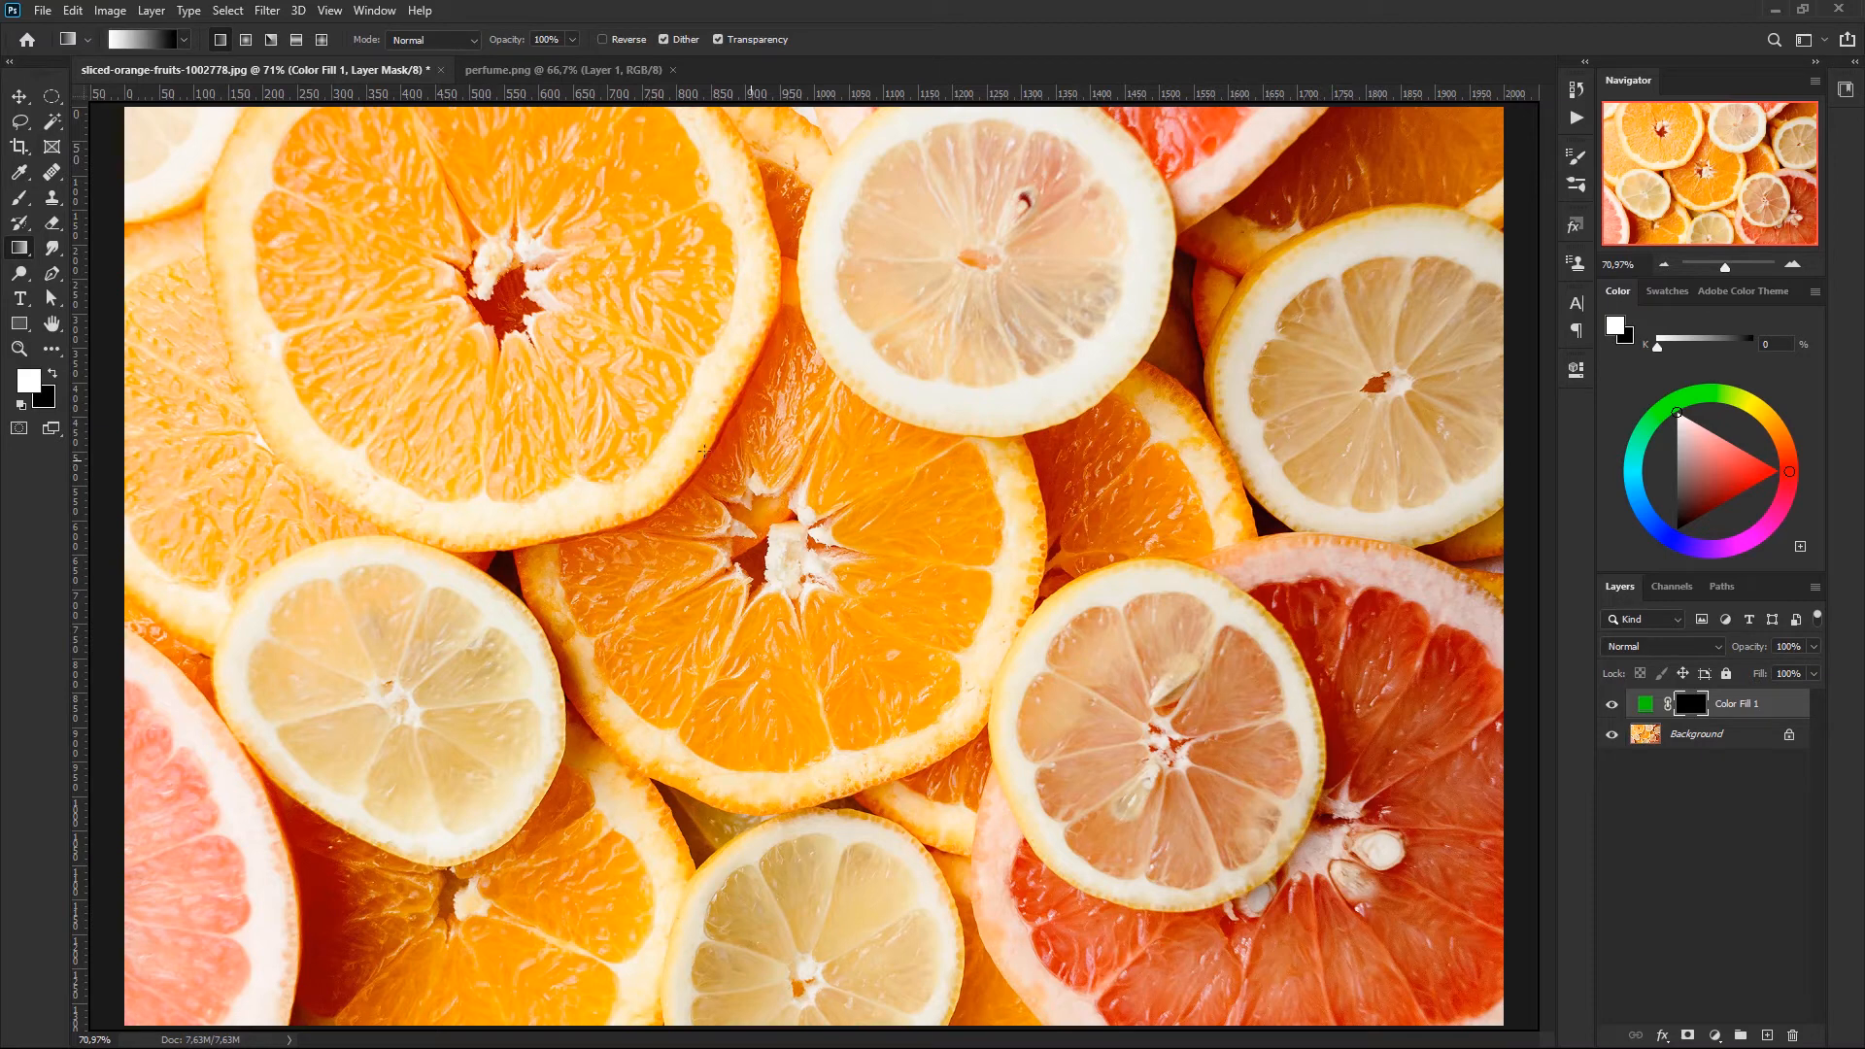
key(b)
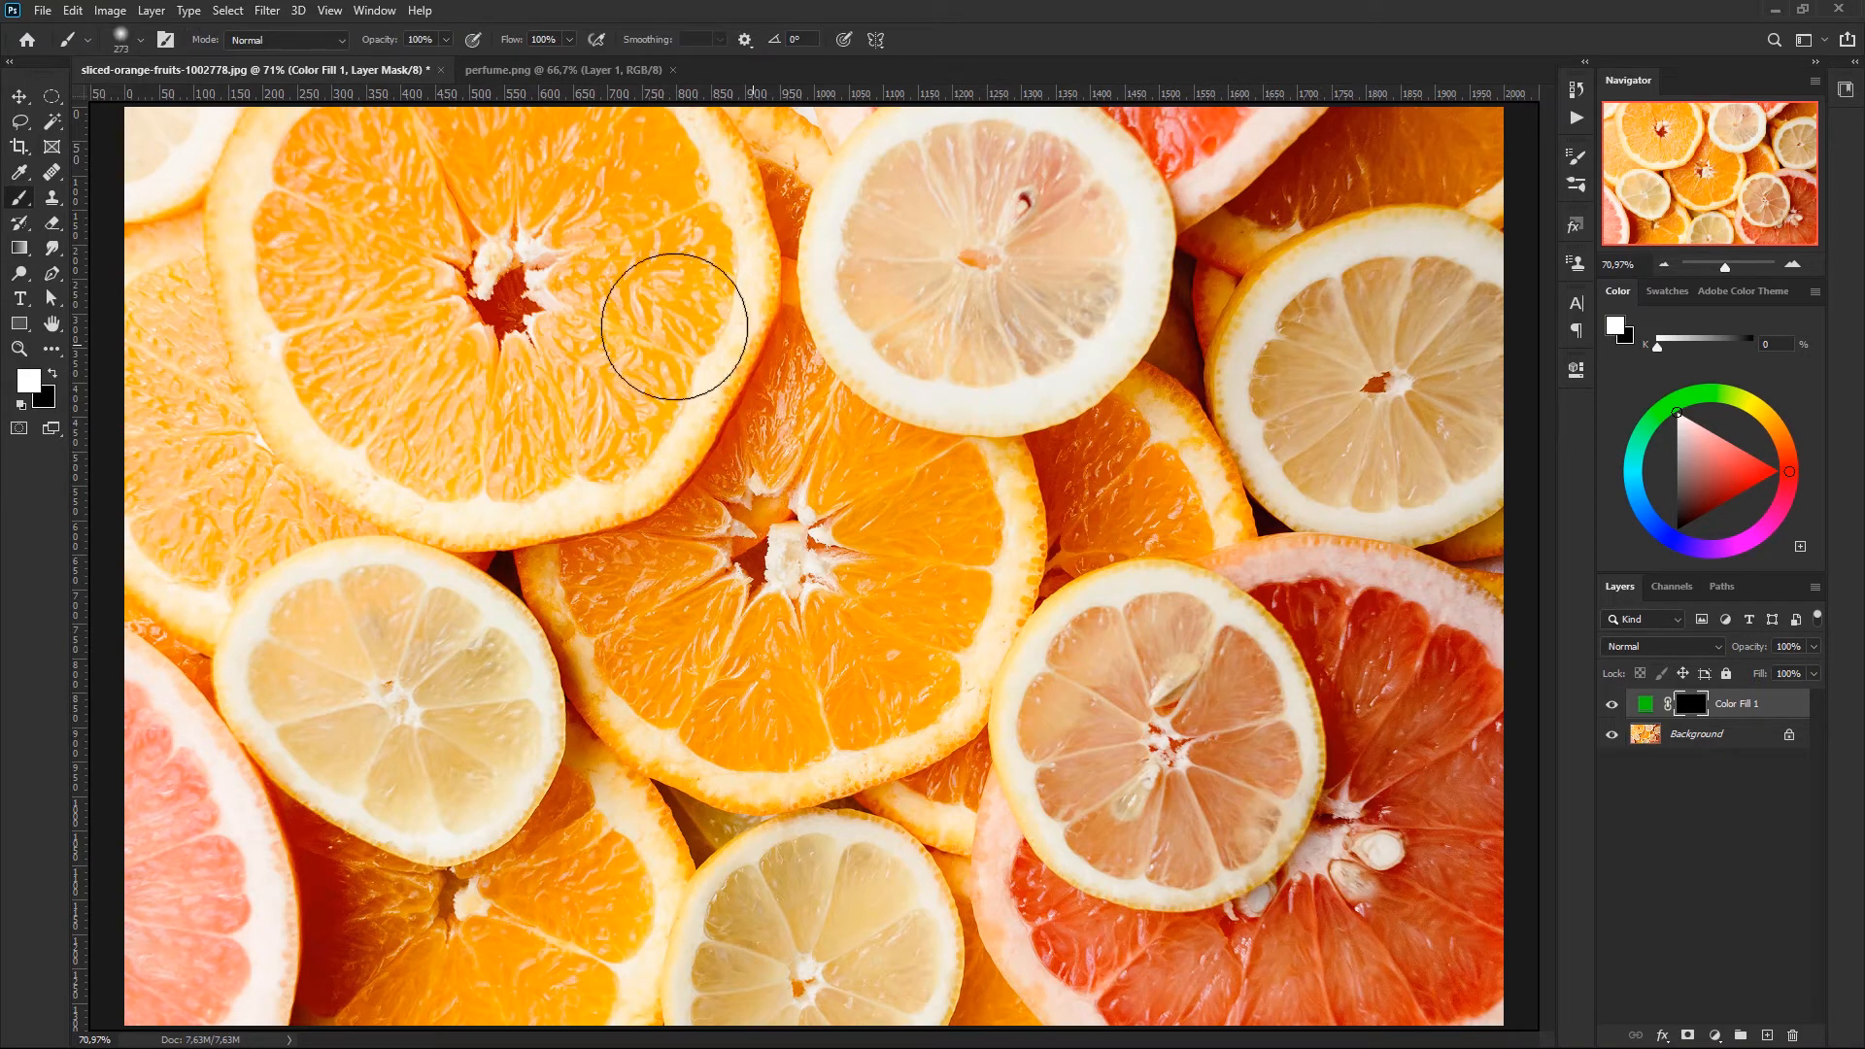
right_click(923, 442)
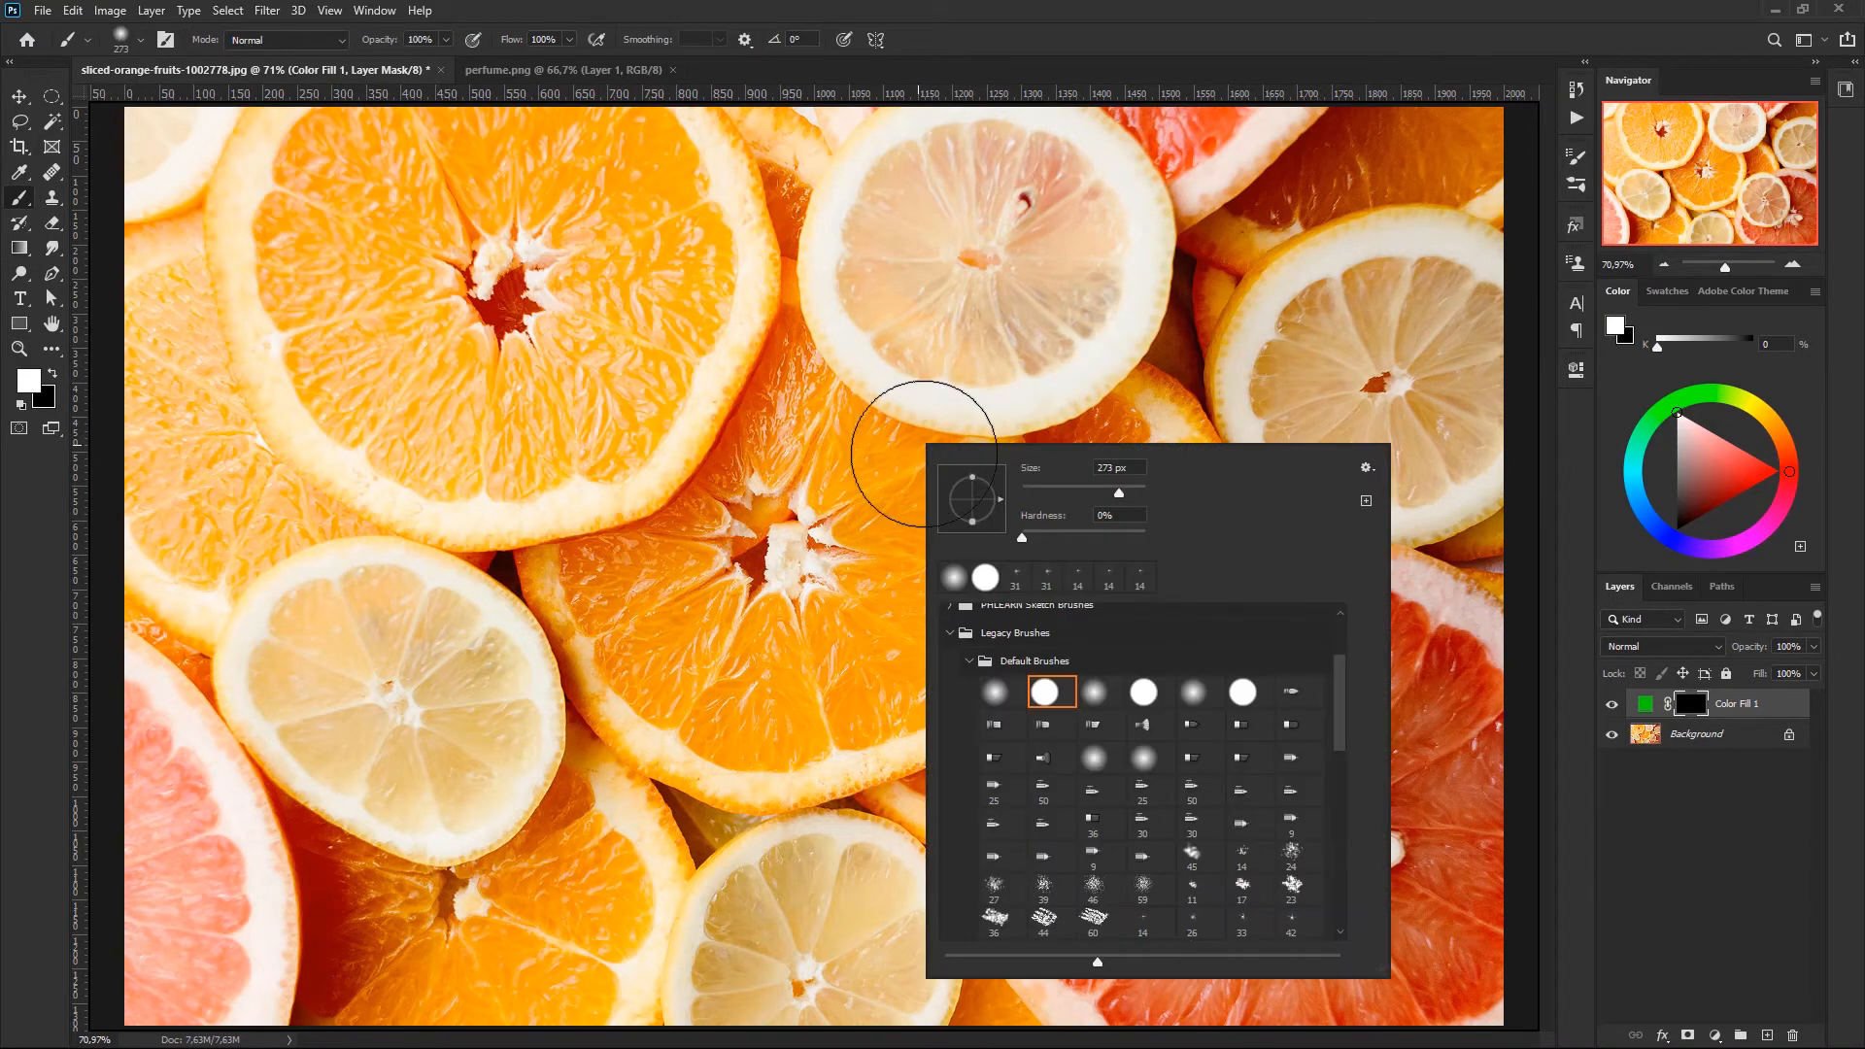
drag(1115, 492, 1088, 492)
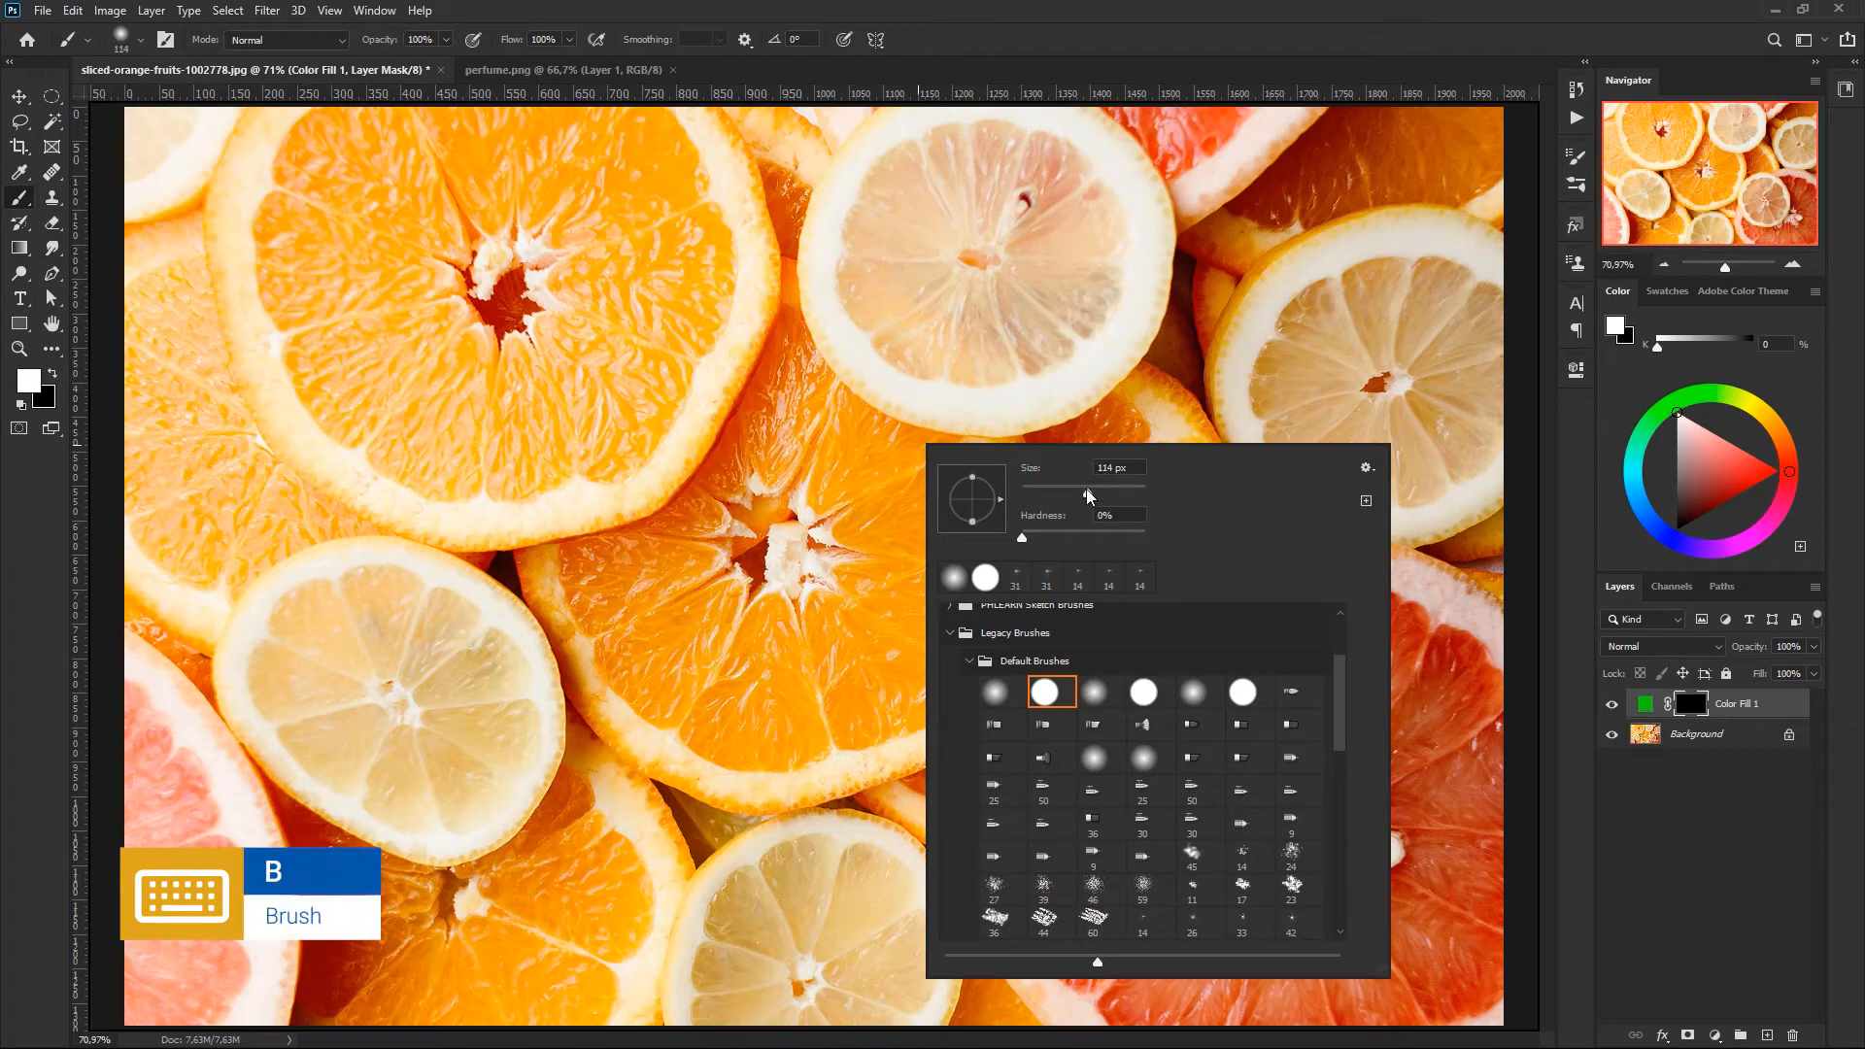
click(1122, 534)
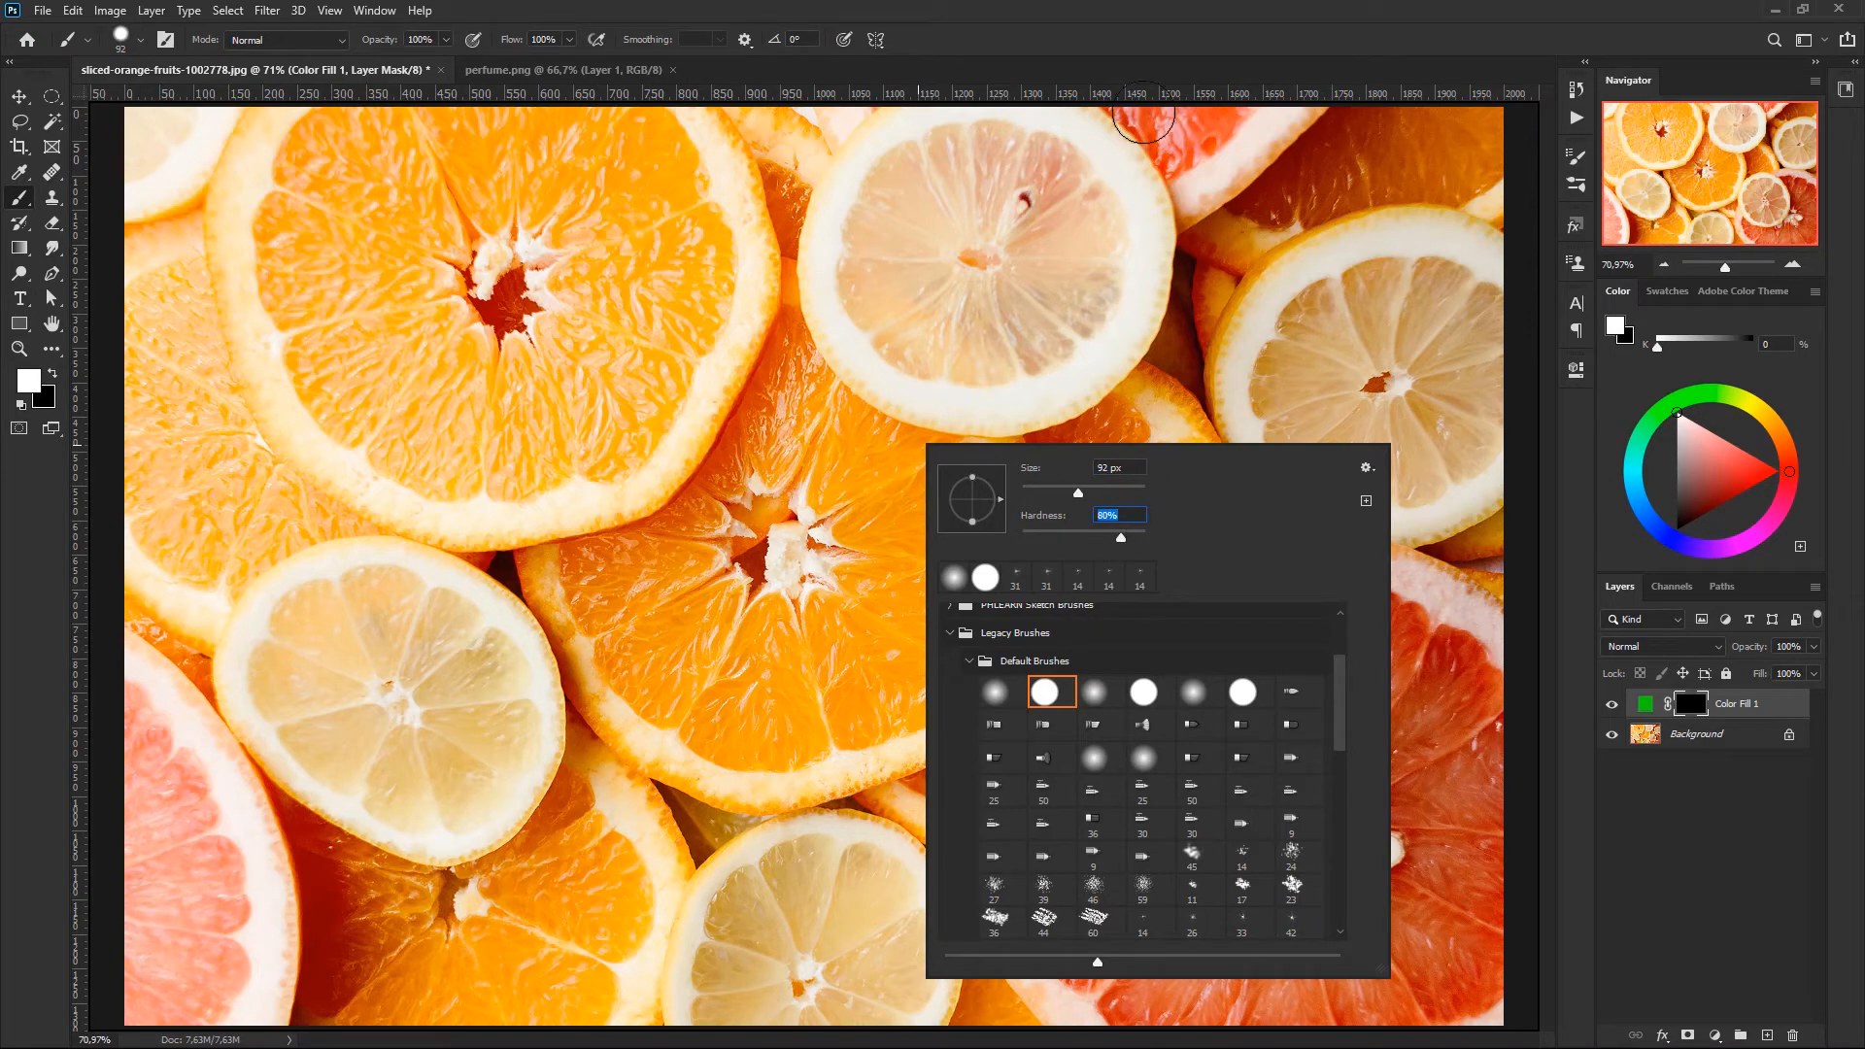
click(1164, 38)
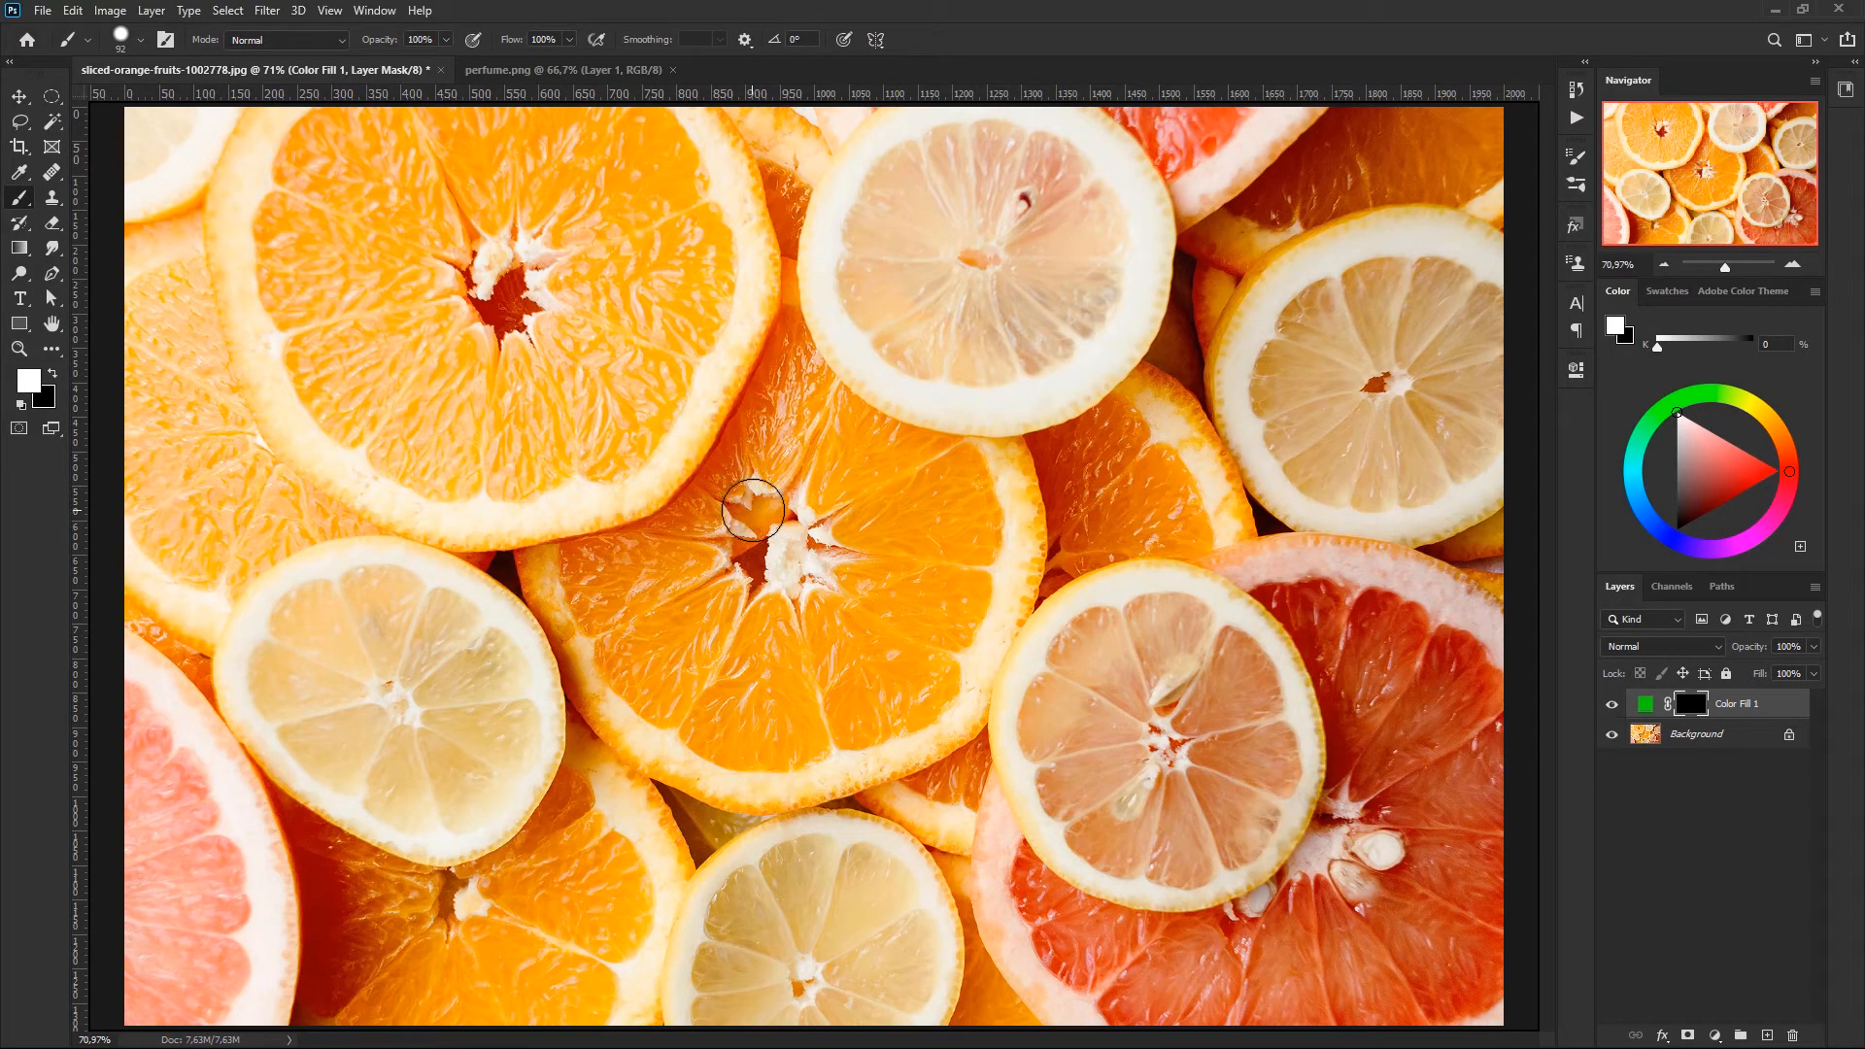
drag(753, 510, 809, 510)
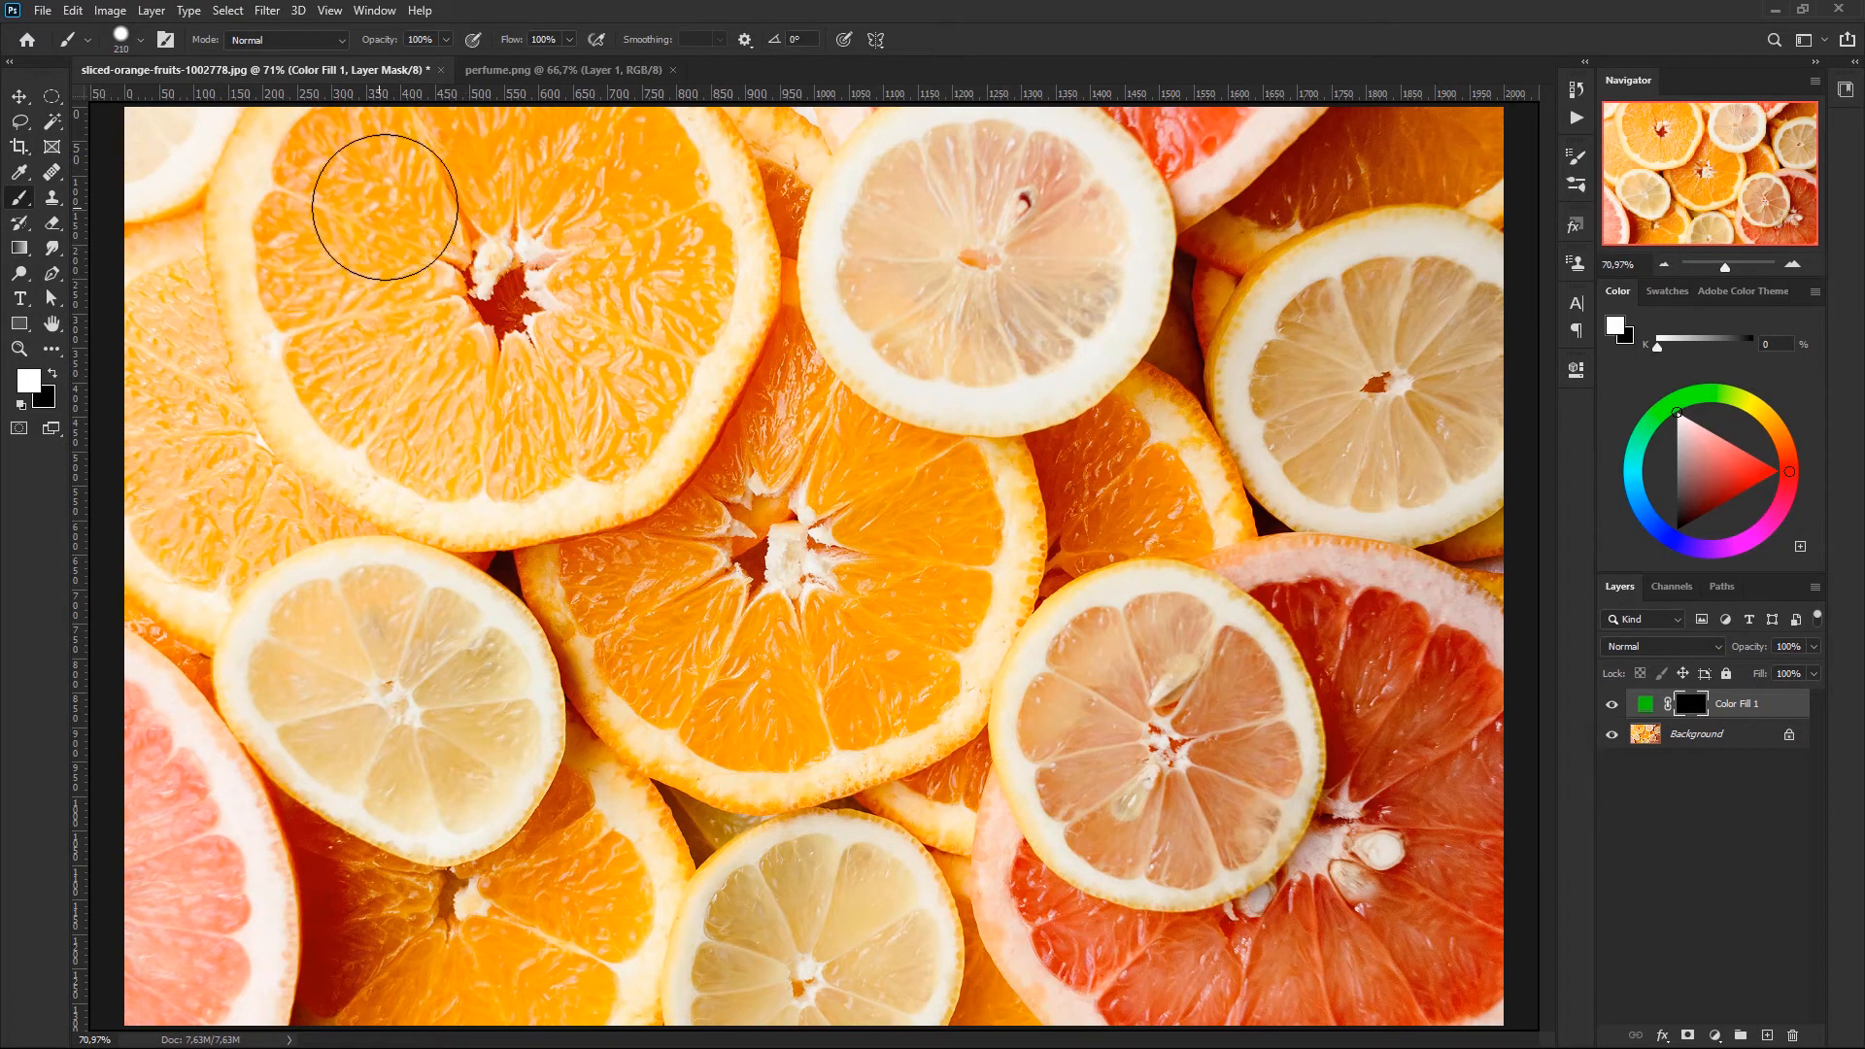
- Paint white on the mask over the large orange slice in the photo's upper left, leaving its small centre pit unpainted
click(353, 188)
mouse_move(353, 188)
mouse_down()
mouse_move(379, 337)
mouse_move(401, 198)
mouse_move(355, 193)
mouse_up()
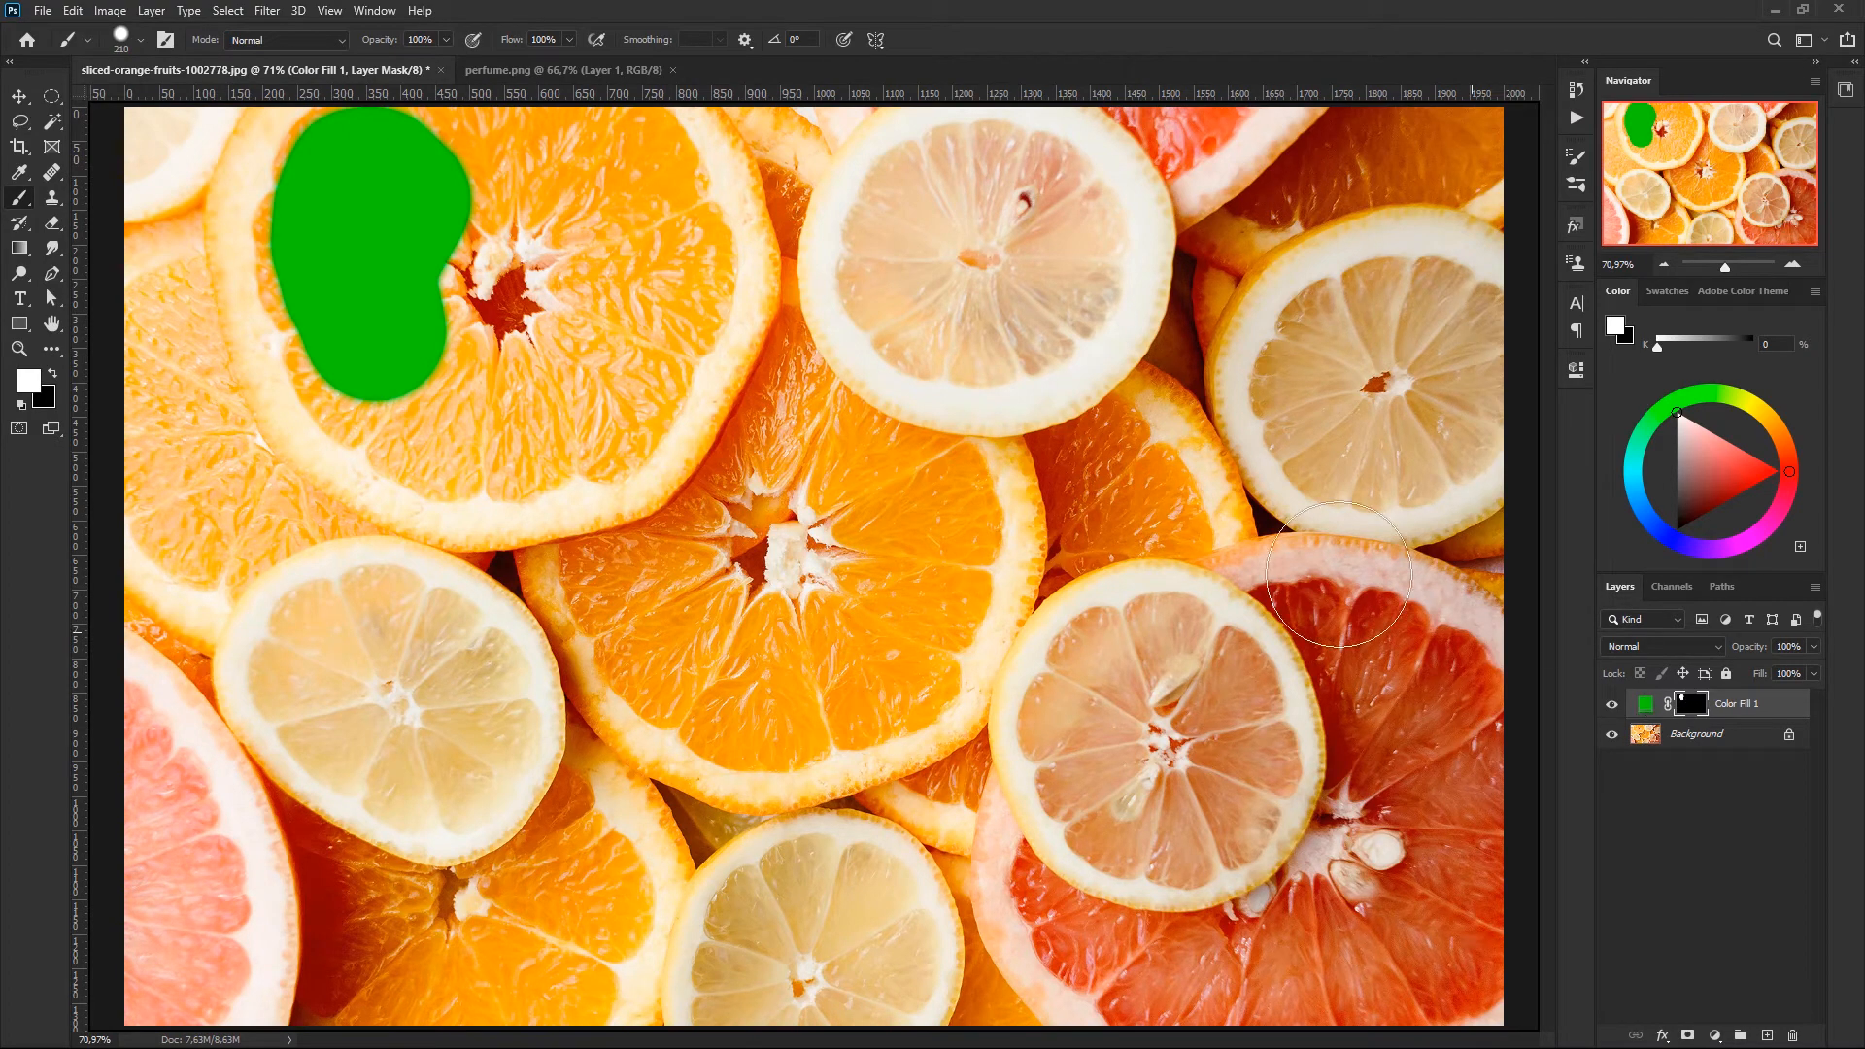
mouse_move(333, 166)
mouse_down()
mouse_move(321, 236)
mouse_move(339, 165)
mouse_move(303, 224)
mouse_move(317, 169)
mouse_move(285, 215)
mouse_move(306, 148)
mouse_move(281, 212)
mouse_move(304, 304)
mouse_up()
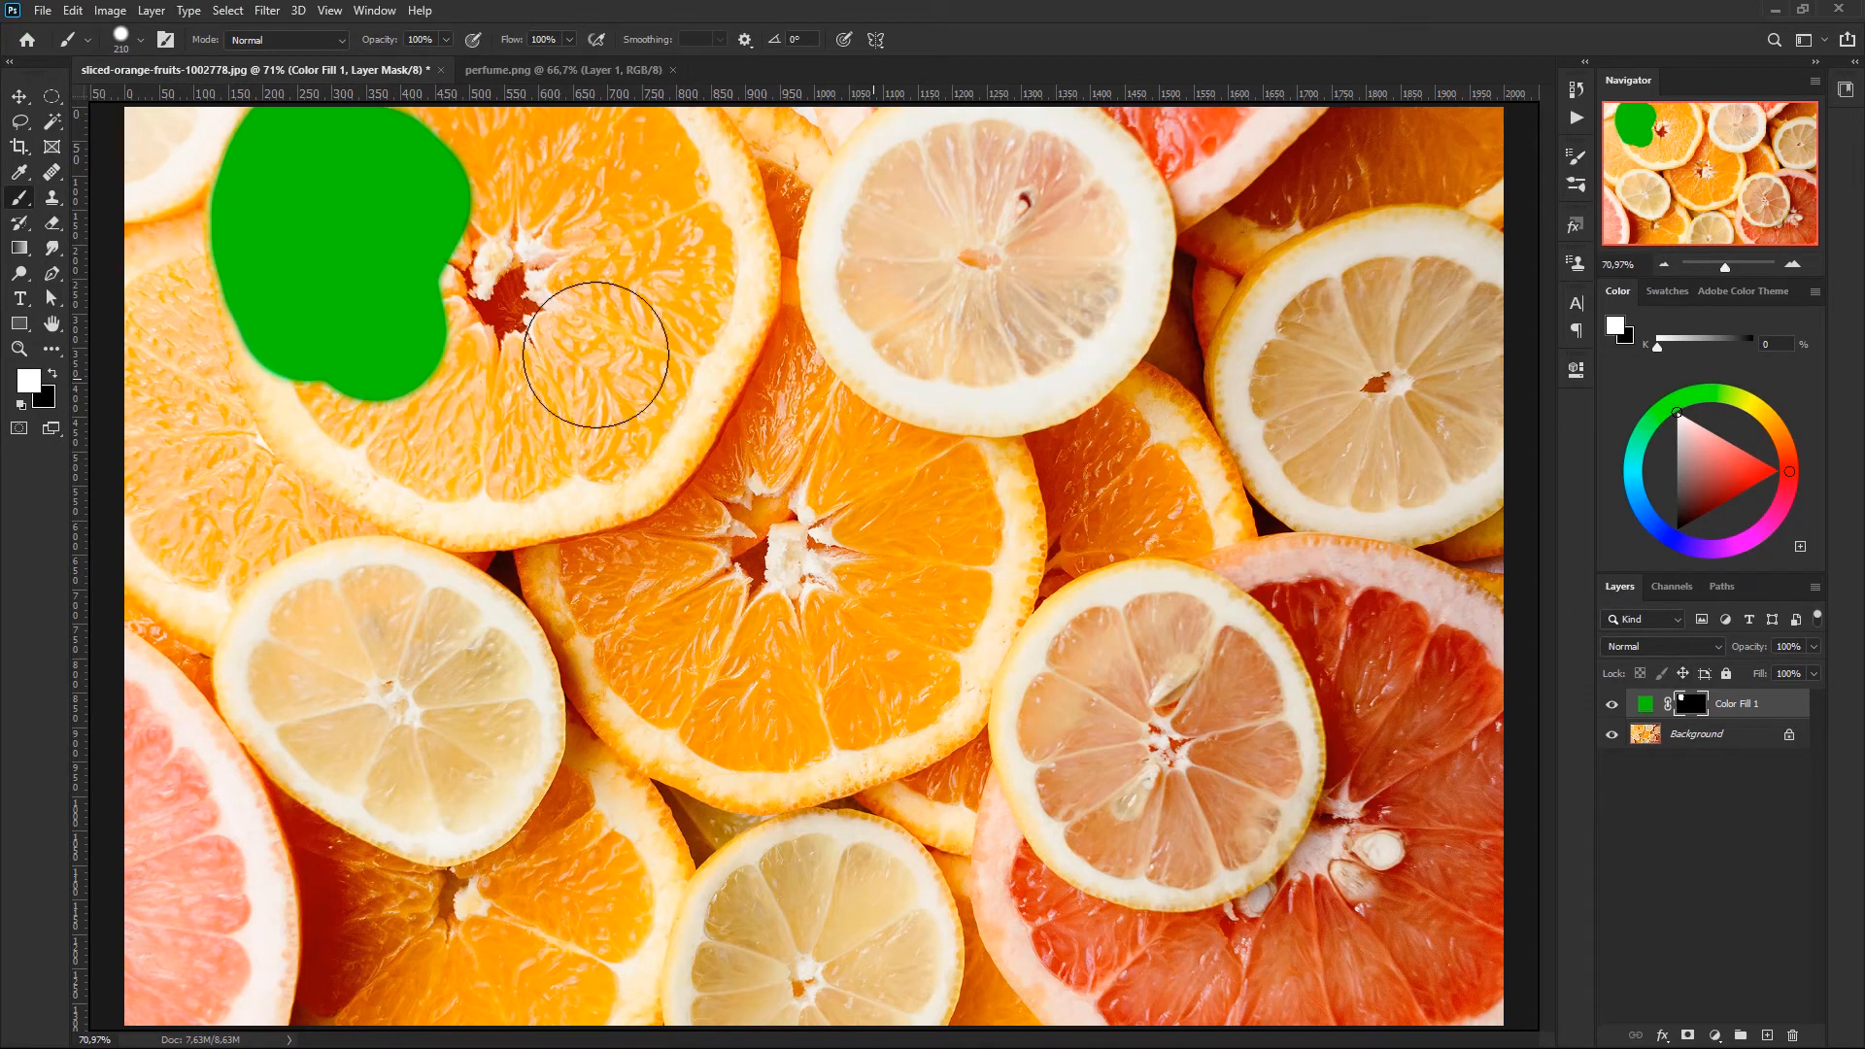
mouse_move(275, 241)
mouse_down()
mouse_move(333, 395)
mouse_move(320, 367)
mouse_move(397, 435)
mouse_move(511, 450)
mouse_move(405, 429)
mouse_move(437, 440)
mouse_move(400, 444)
mouse_move(494, 480)
mouse_move(612, 441)
mouse_move(708, 271)
mouse_move(645, 405)
mouse_up()
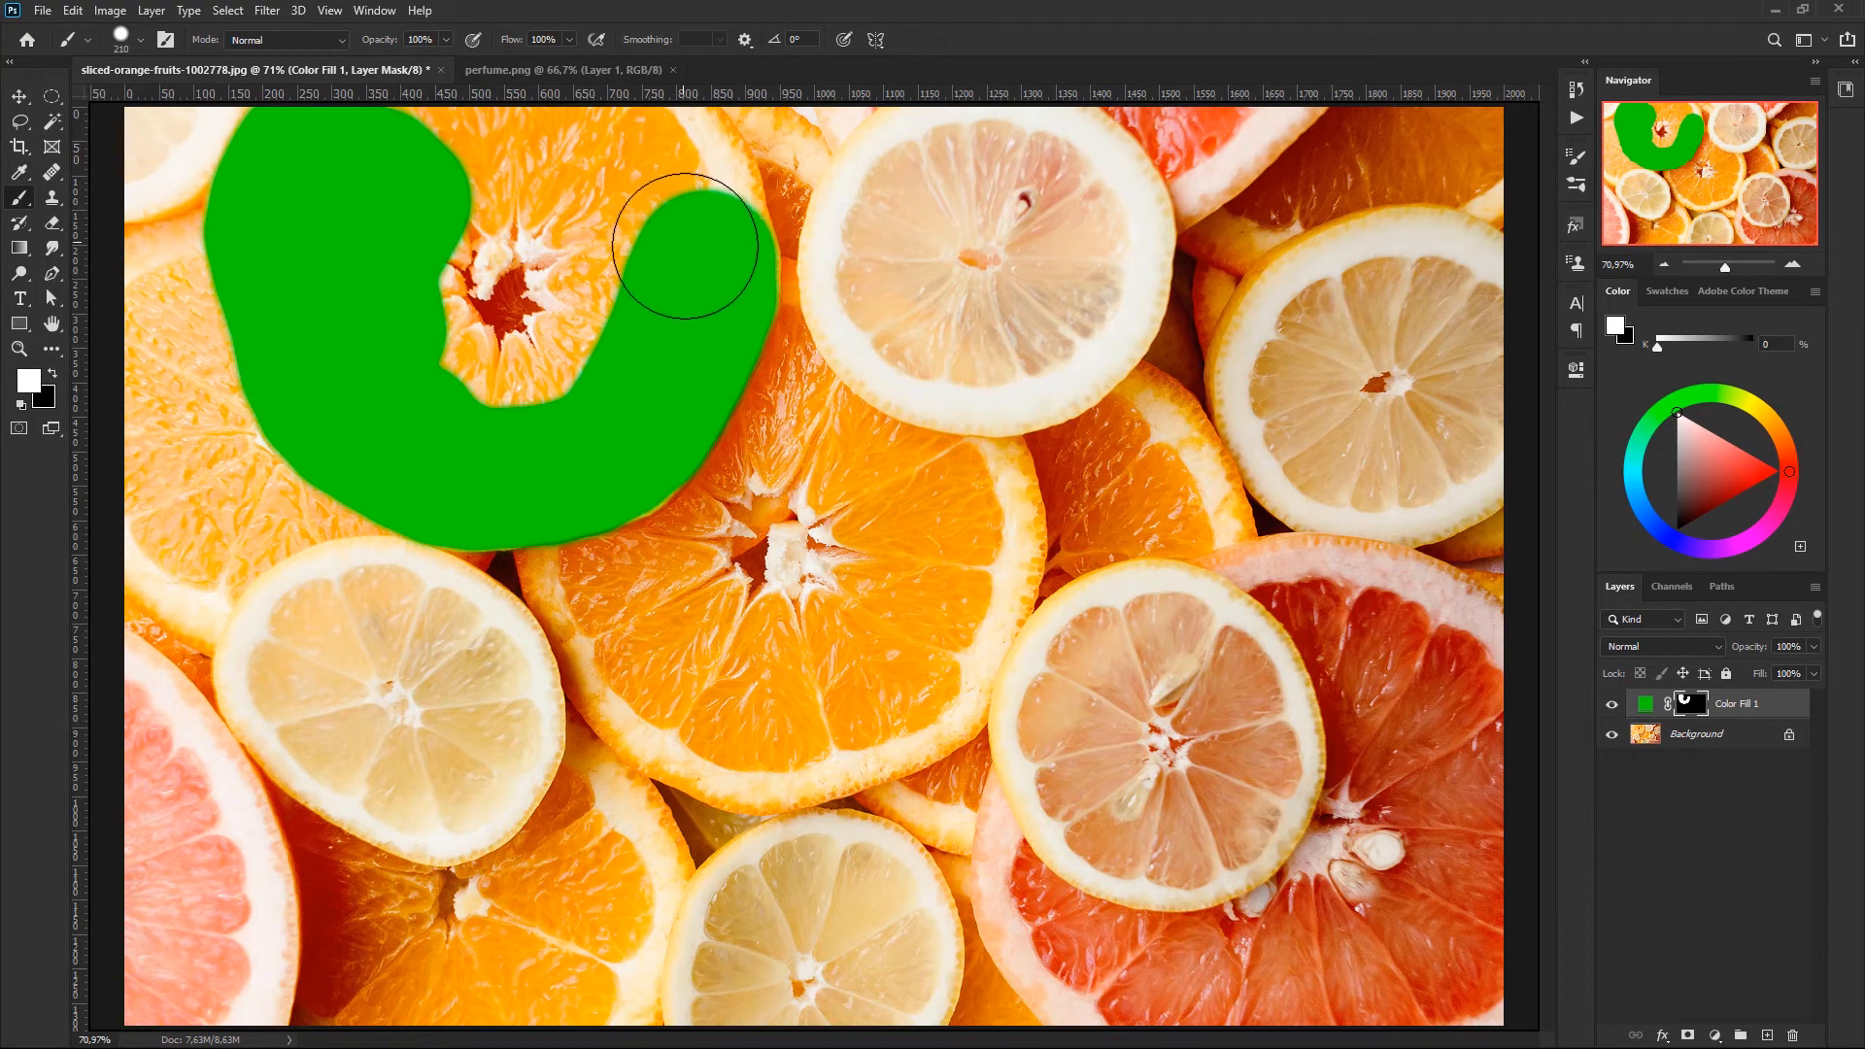
mouse_move(708, 250)
mouse_down()
mouse_move(654, 156)
mouse_move(465, 141)
mouse_move(402, 167)
mouse_move(524, 157)
mouse_move(620, 259)
mouse_move(573, 378)
mouse_move(542, 402)
mouse_move(449, 390)
mouse_move(404, 336)
mouse_move(401, 270)
mouse_move(438, 222)
mouse_move(532, 198)
mouse_up()
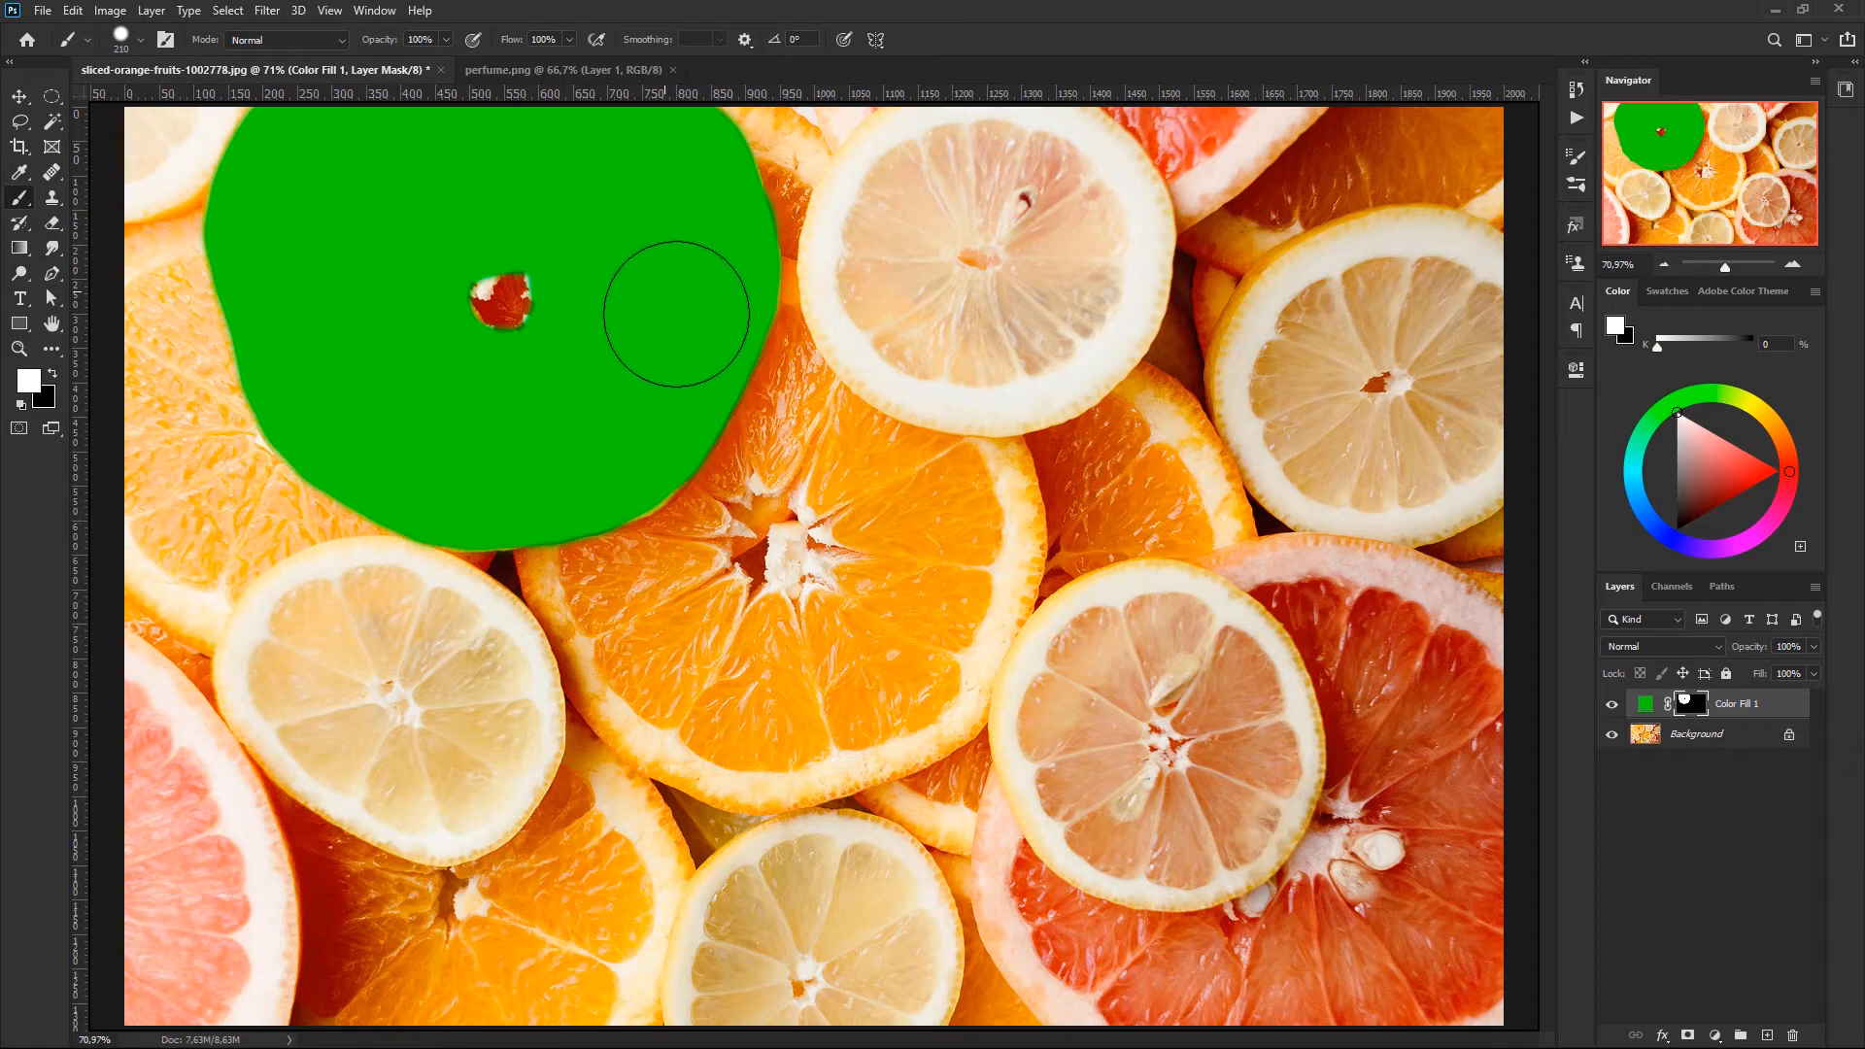
- View the Color Fill 1 mask by itself, and temporarily disable it to compare with the full green fill
alt+click(1690, 706)
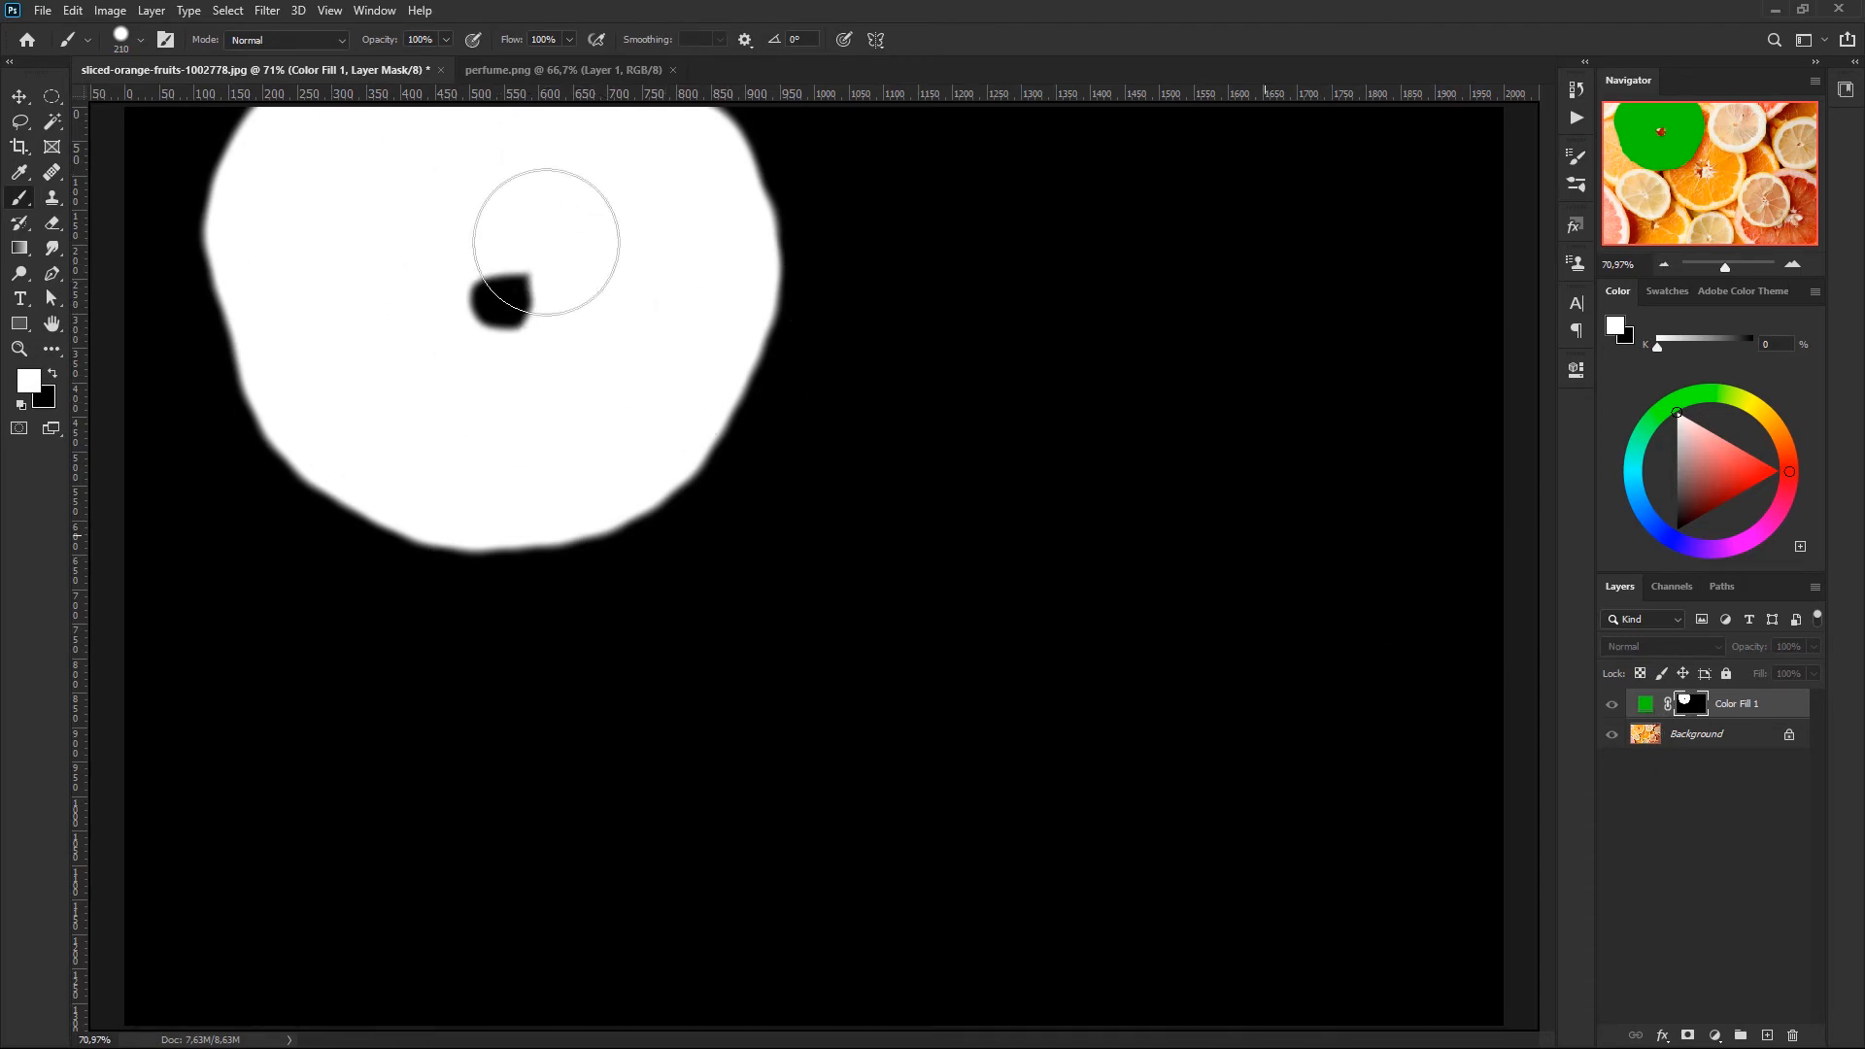
alt+click(1689, 706)
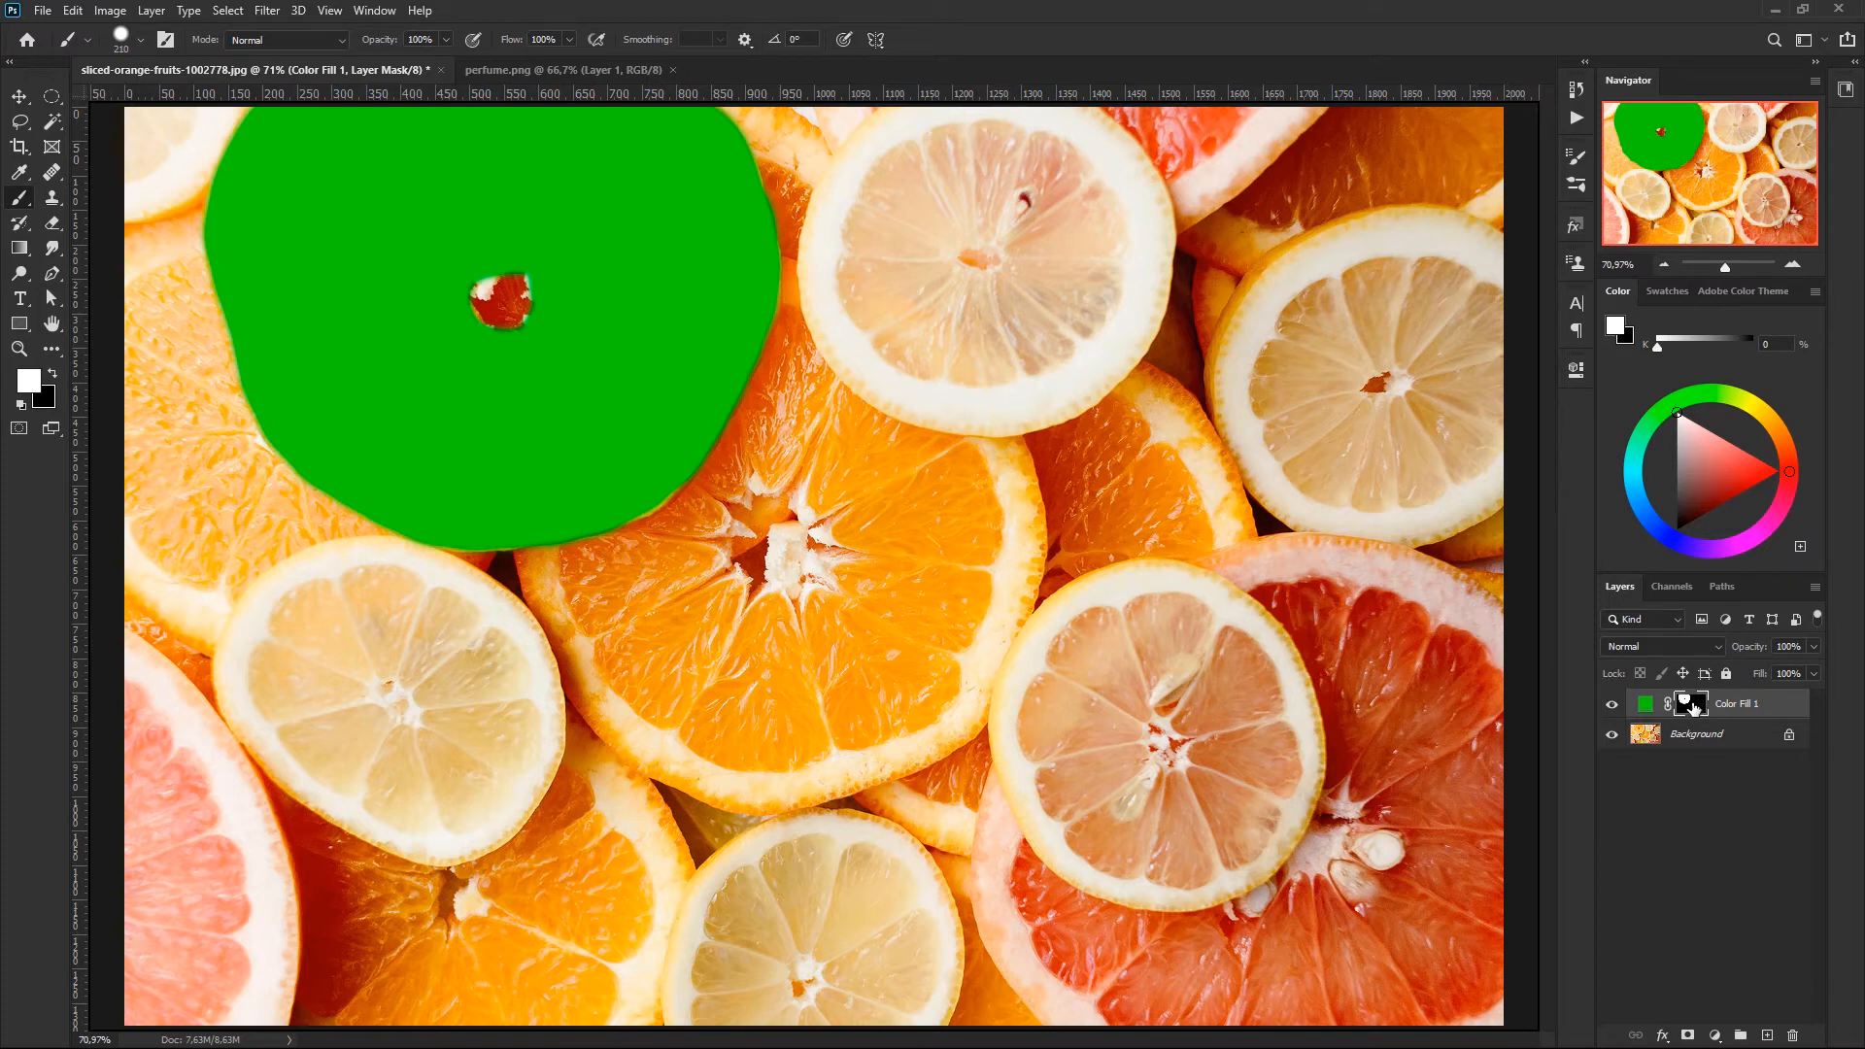
alt+click(1691, 707)
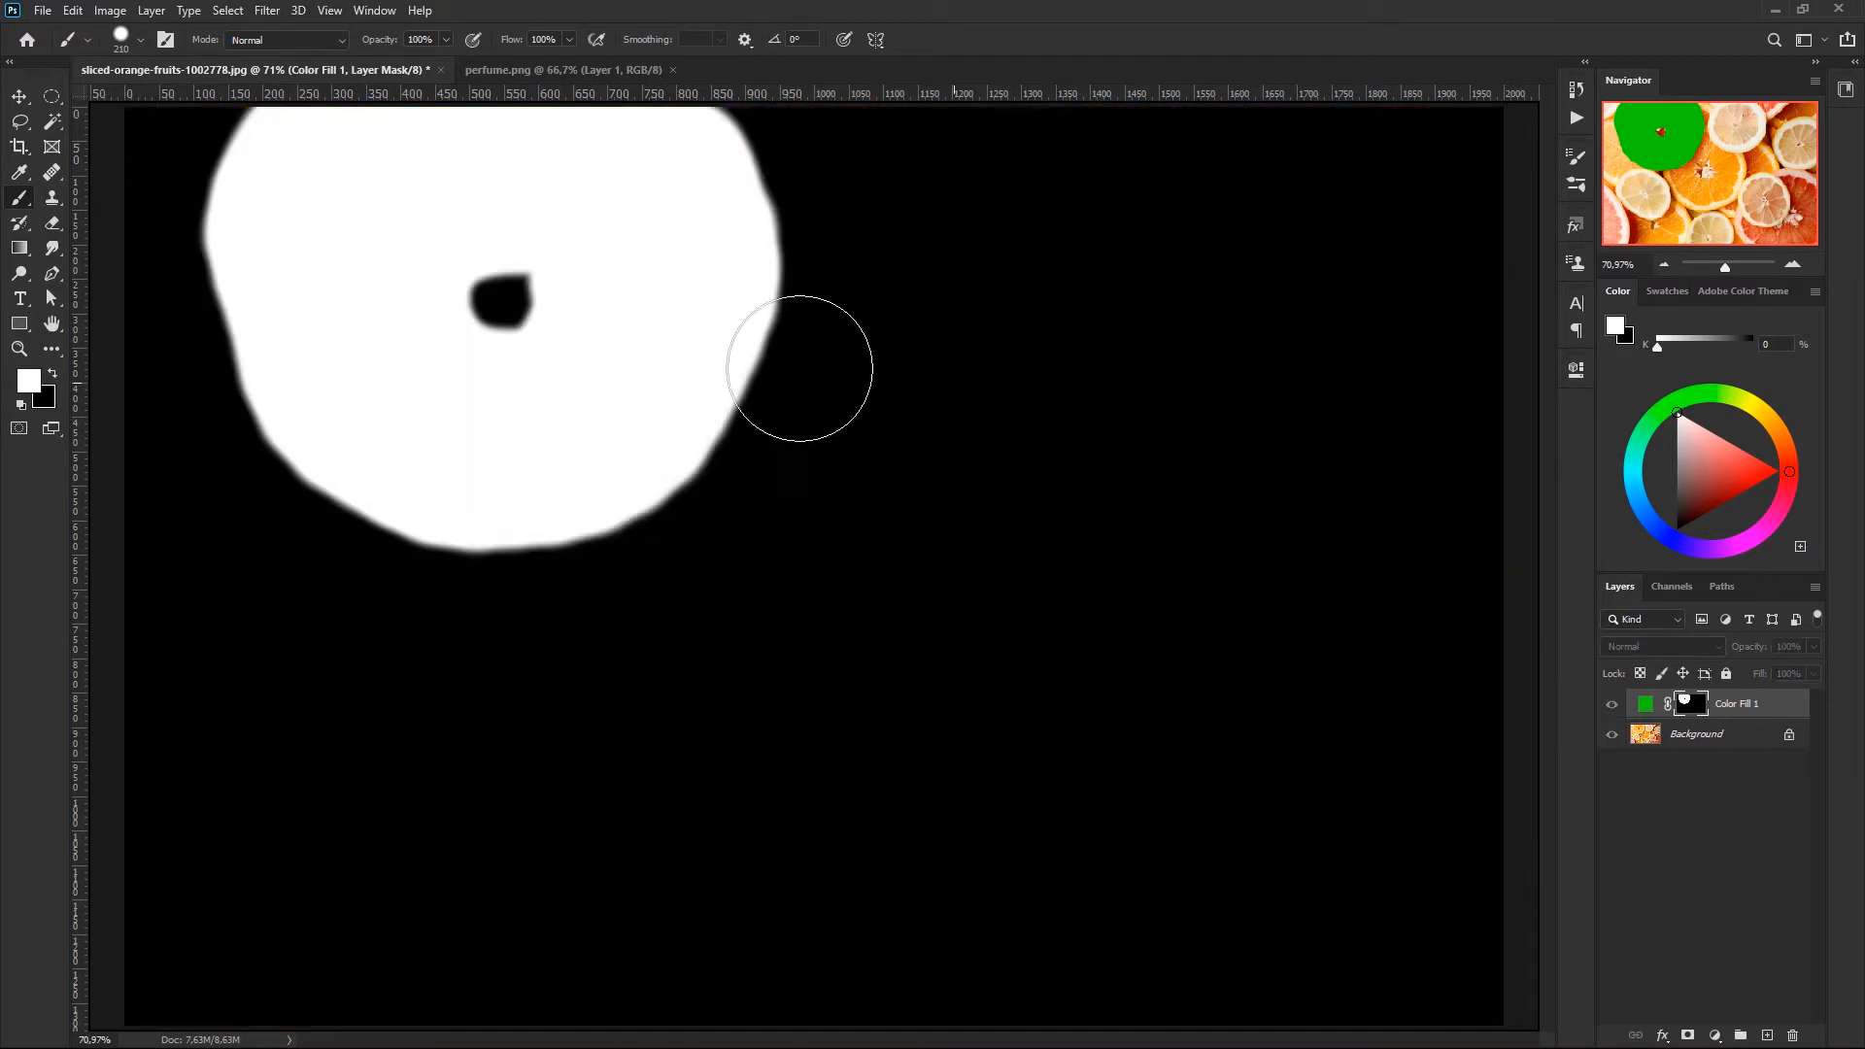
alt+click(1692, 708)
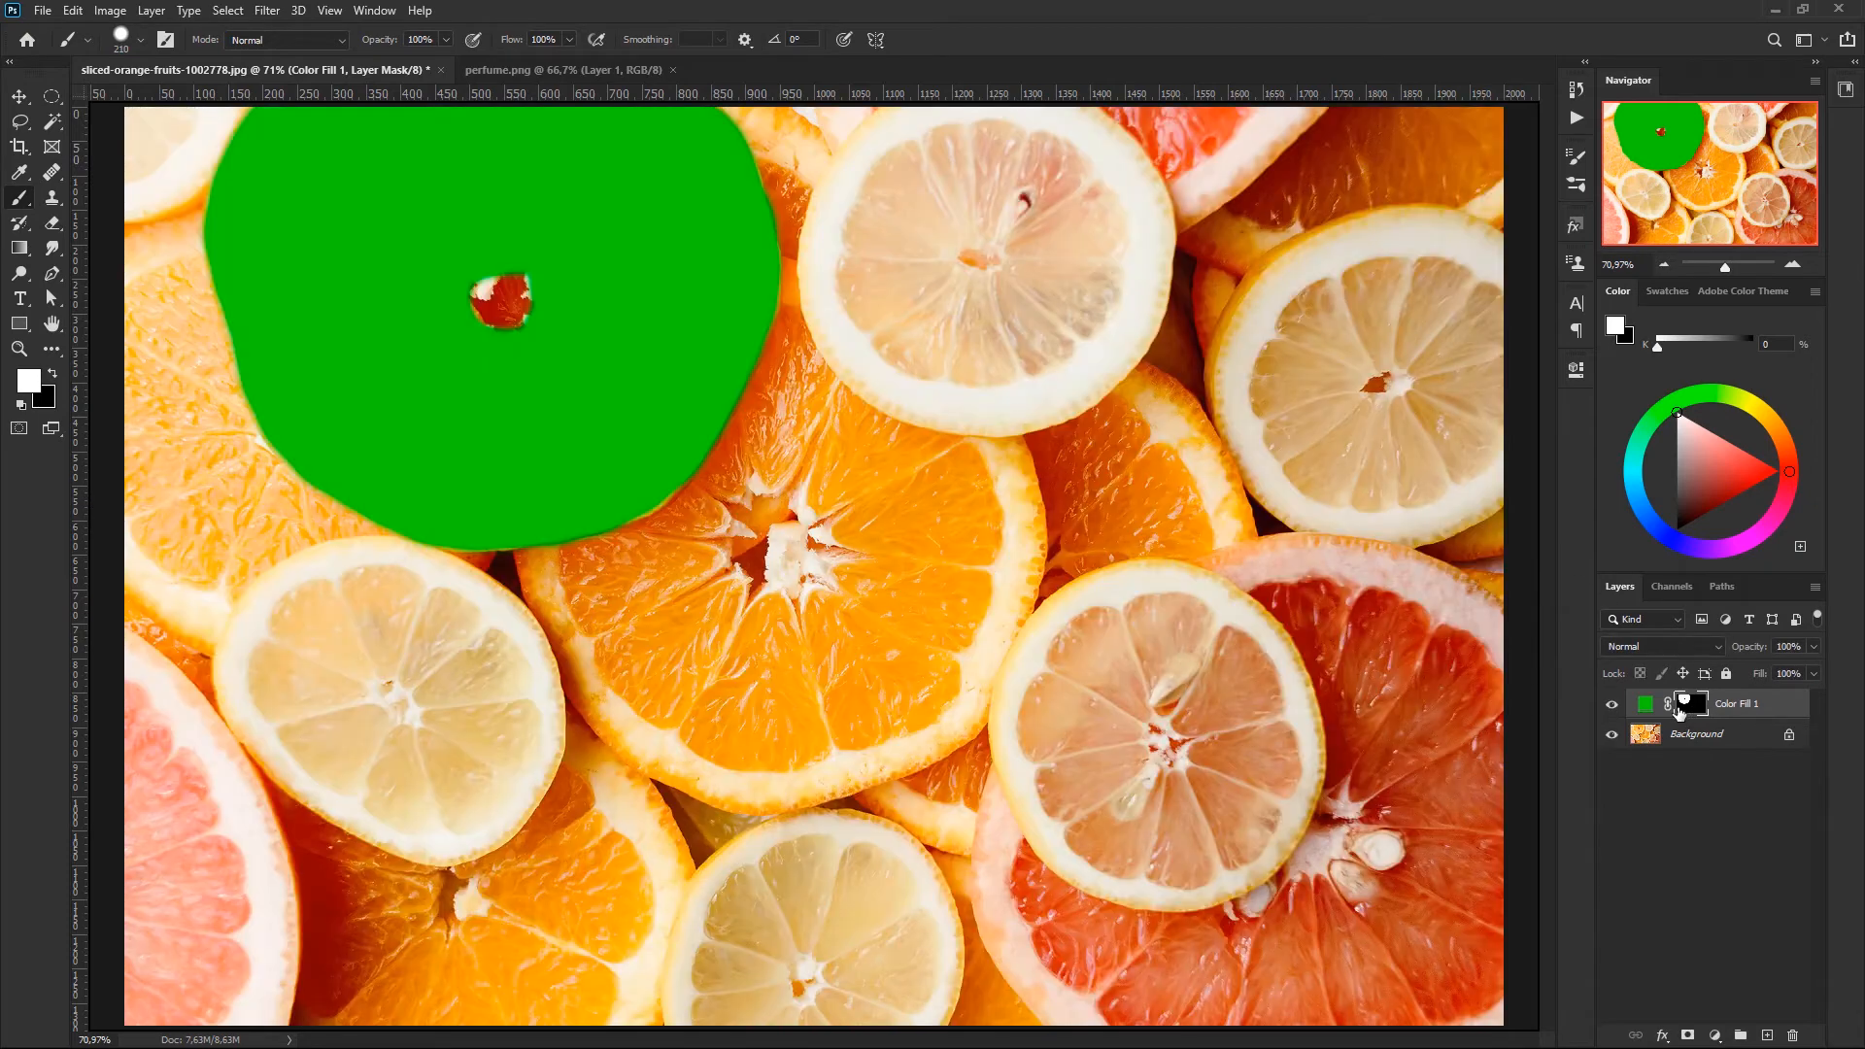
shift+click(1697, 712)
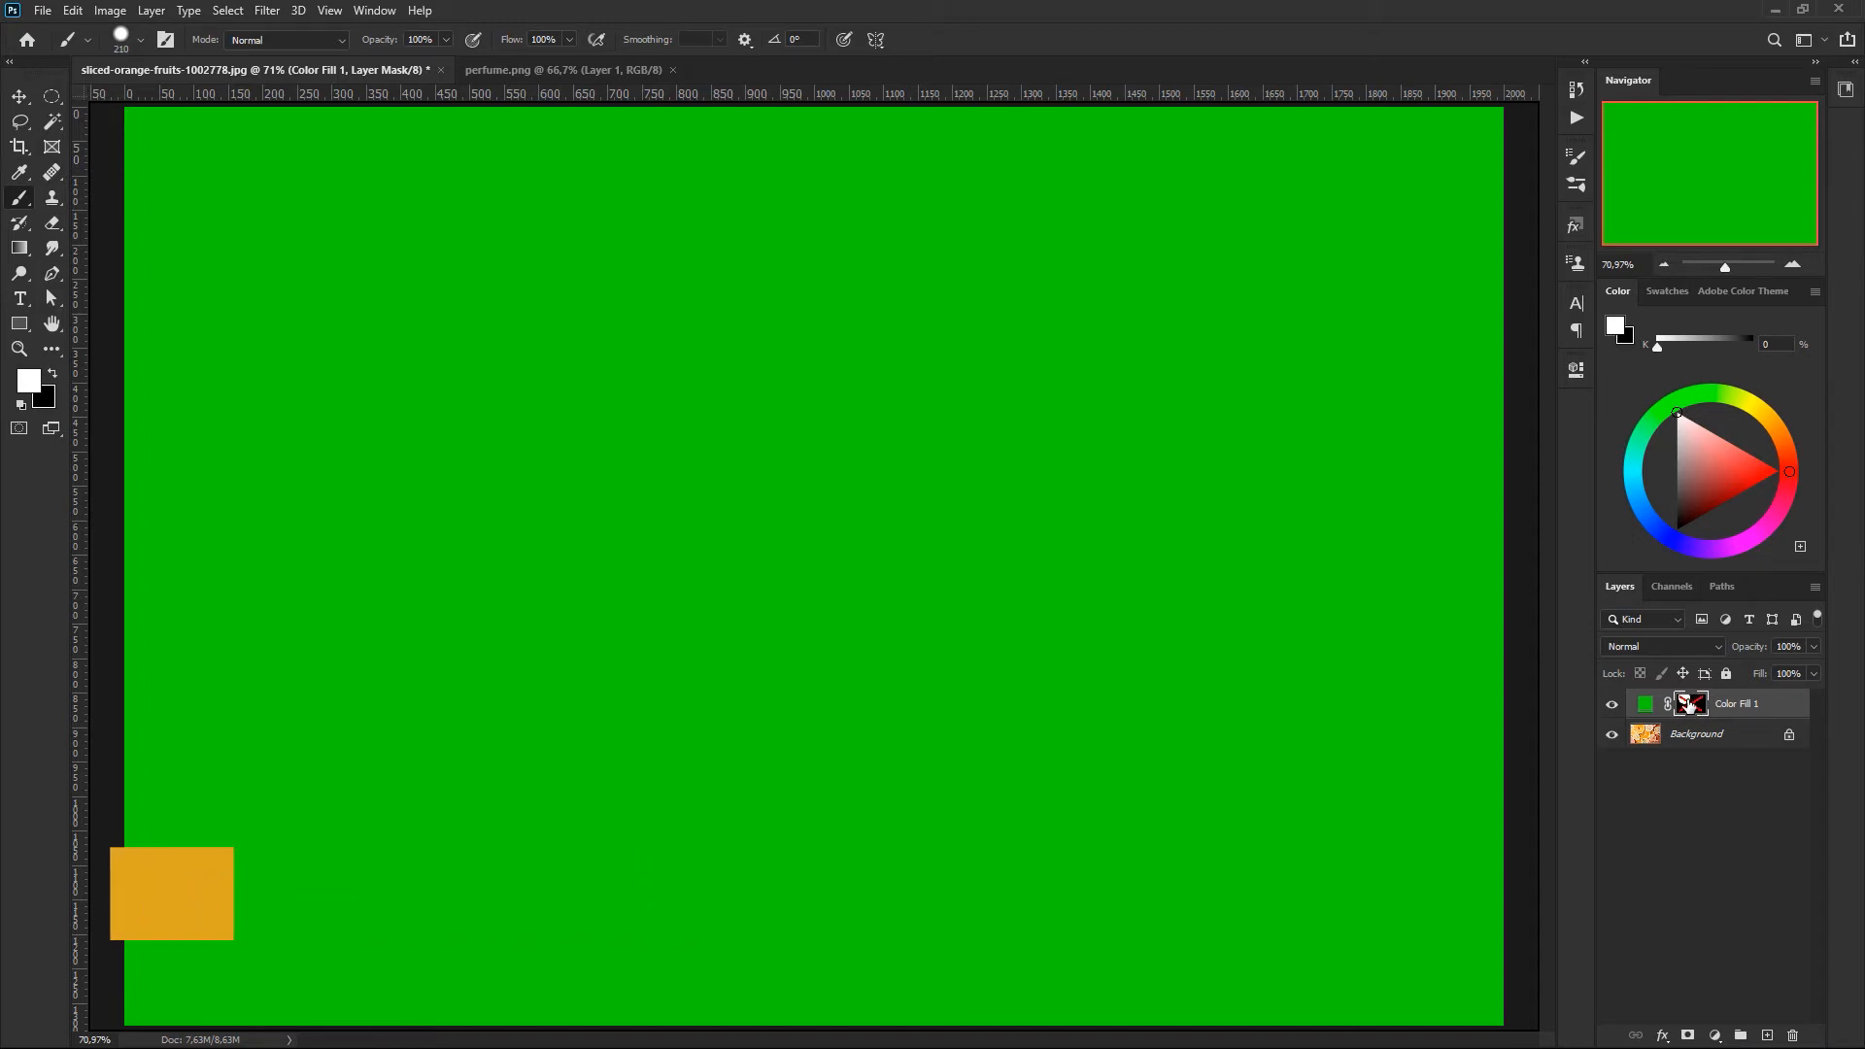
shift+click(1694, 709)
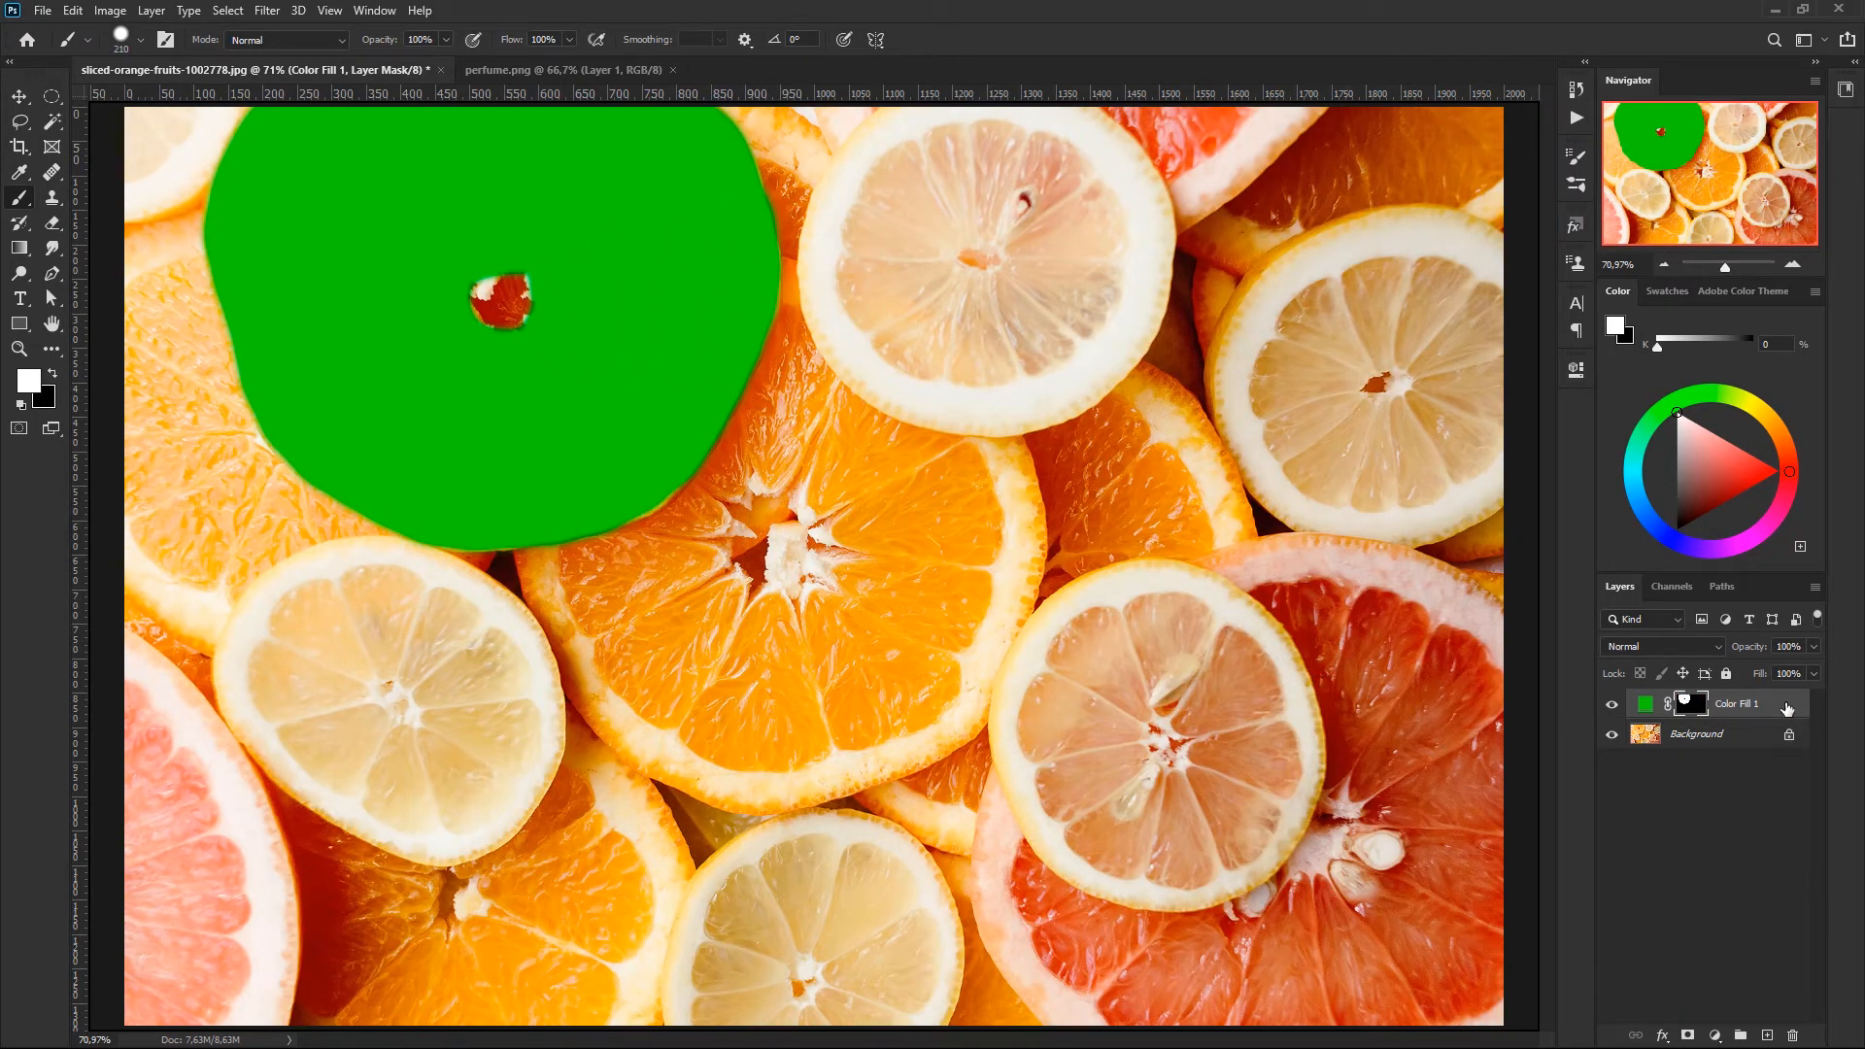
- Set the blend mode of the green Color Fill 1 layer to Hue
click(1648, 703)
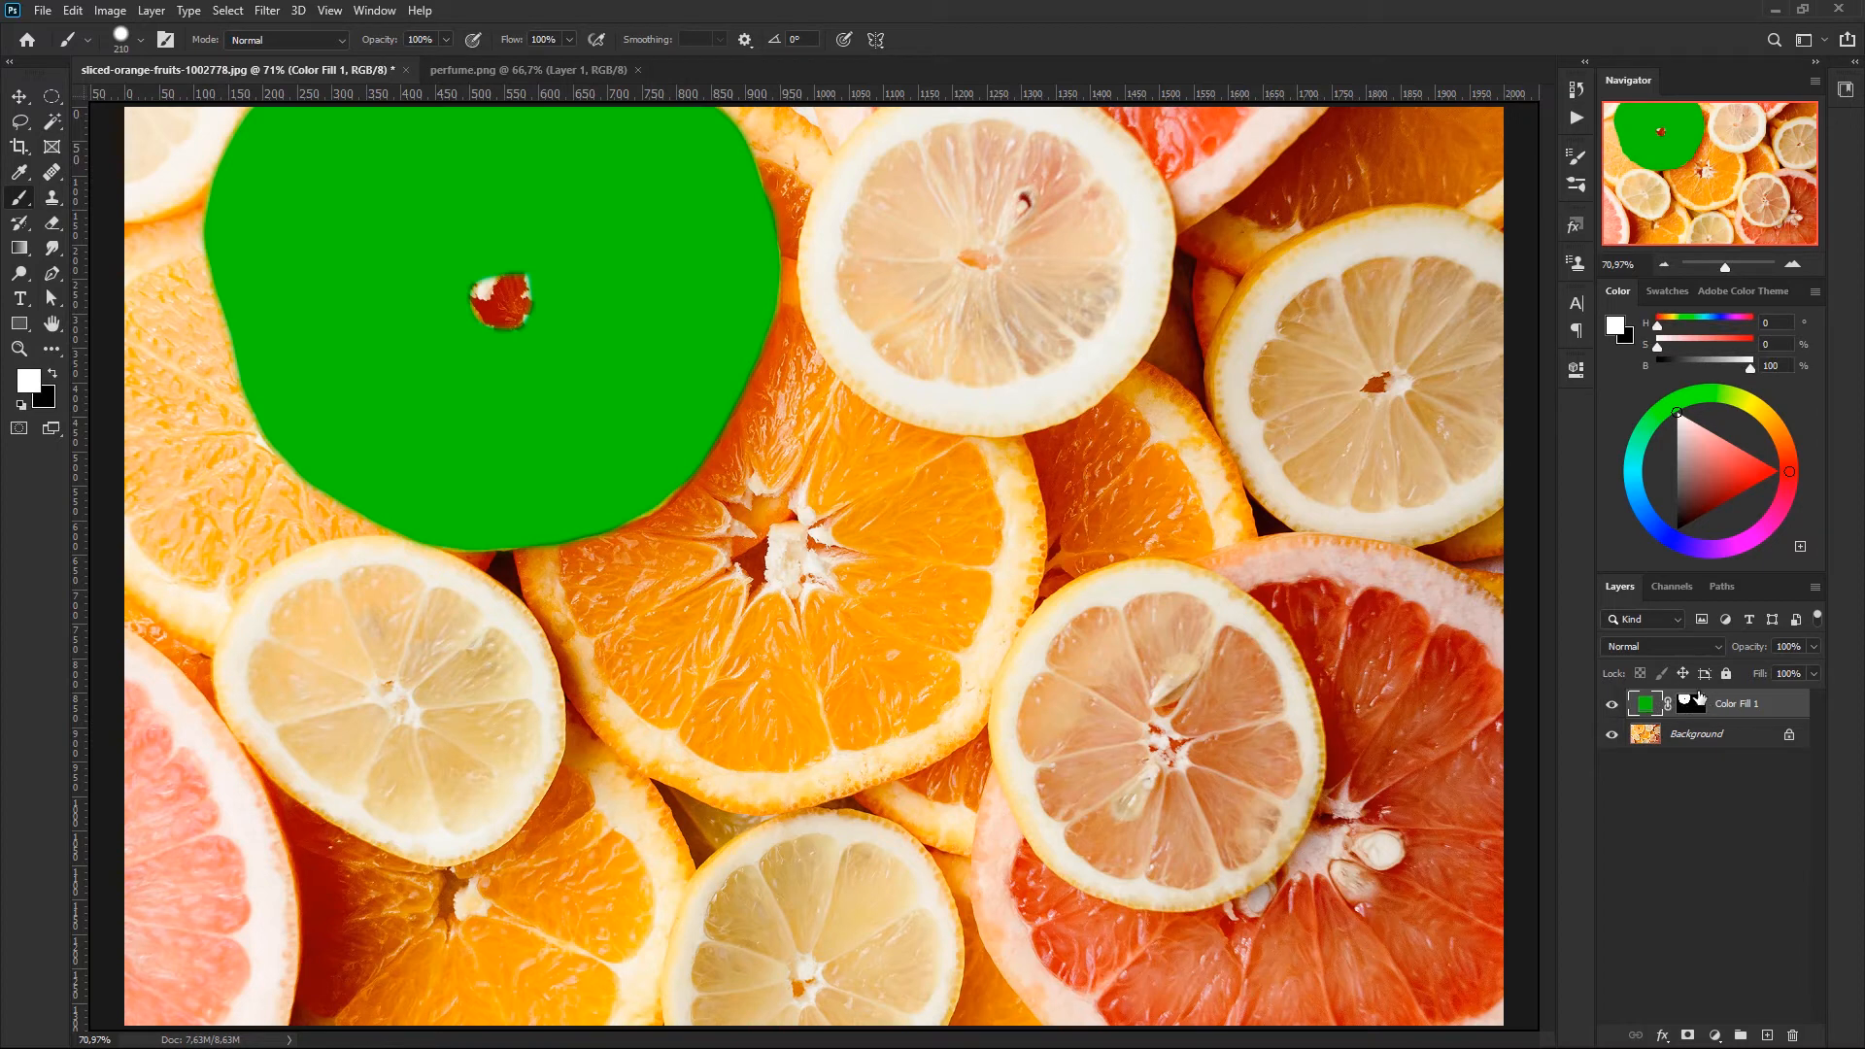
click(1711, 645)
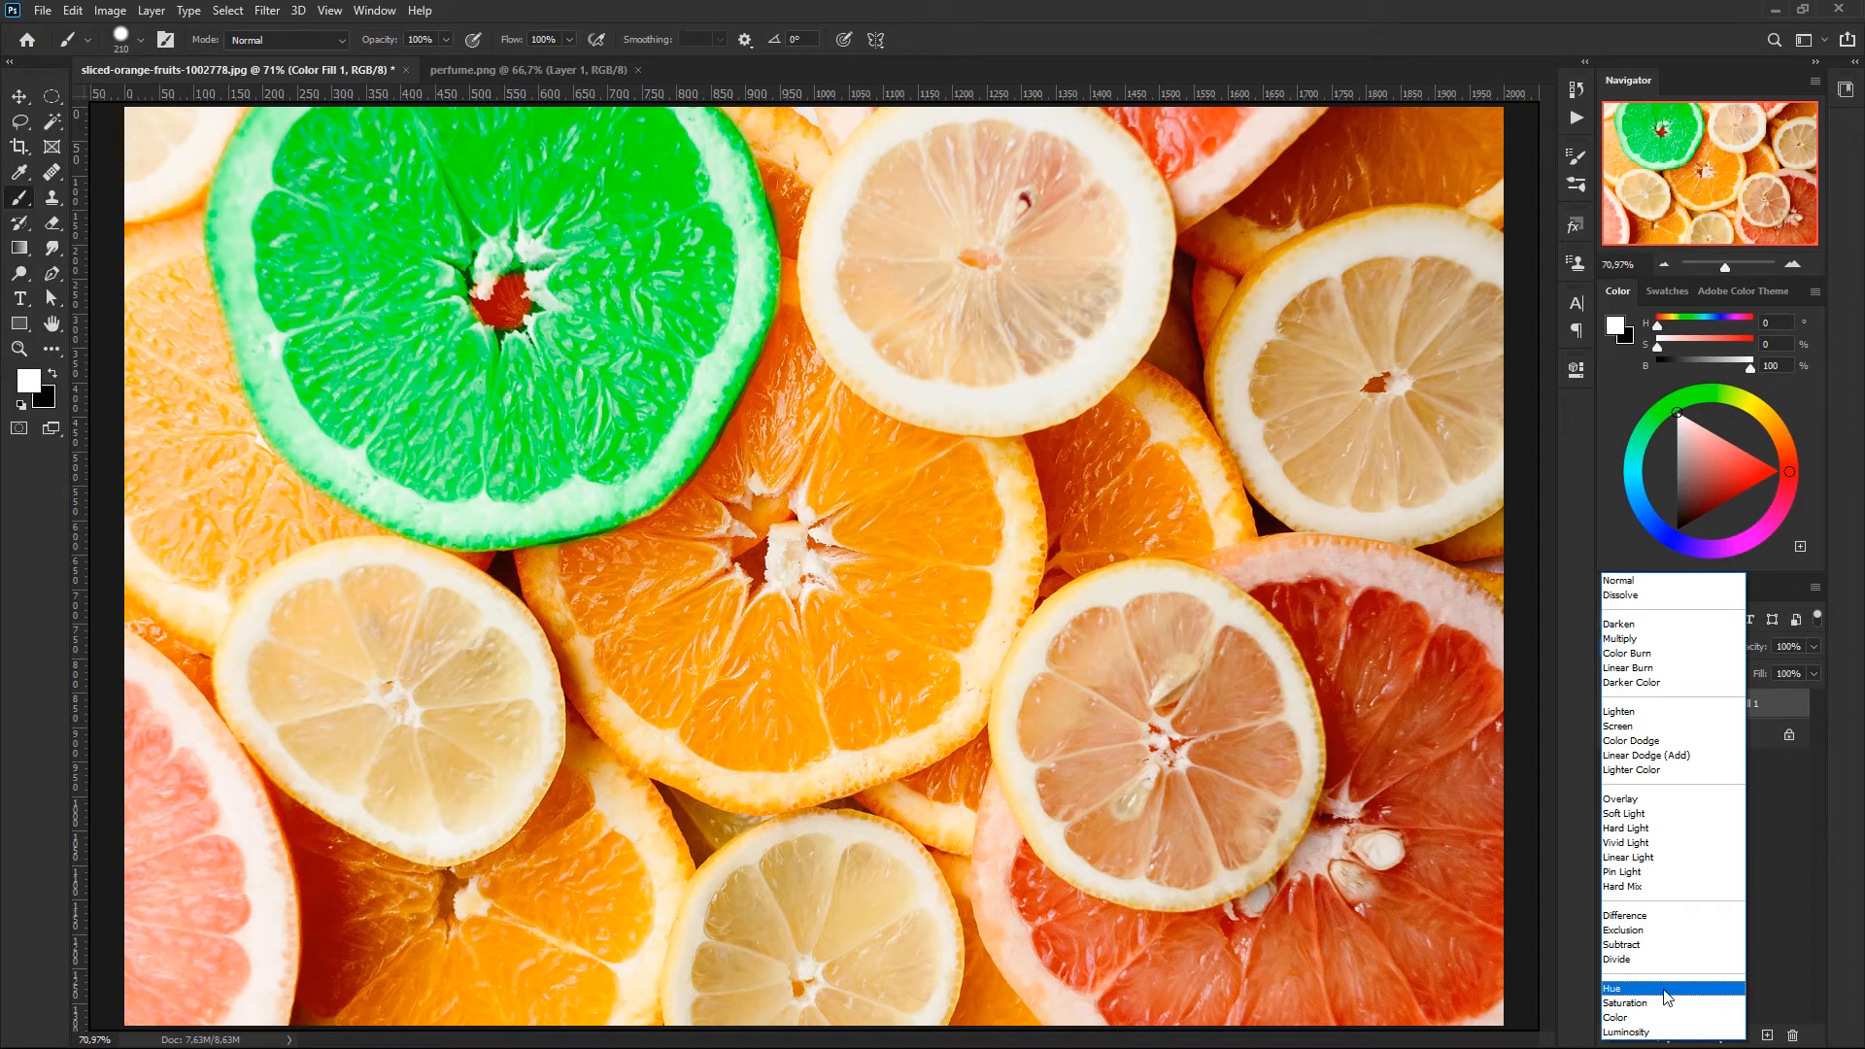
click(1666, 989)
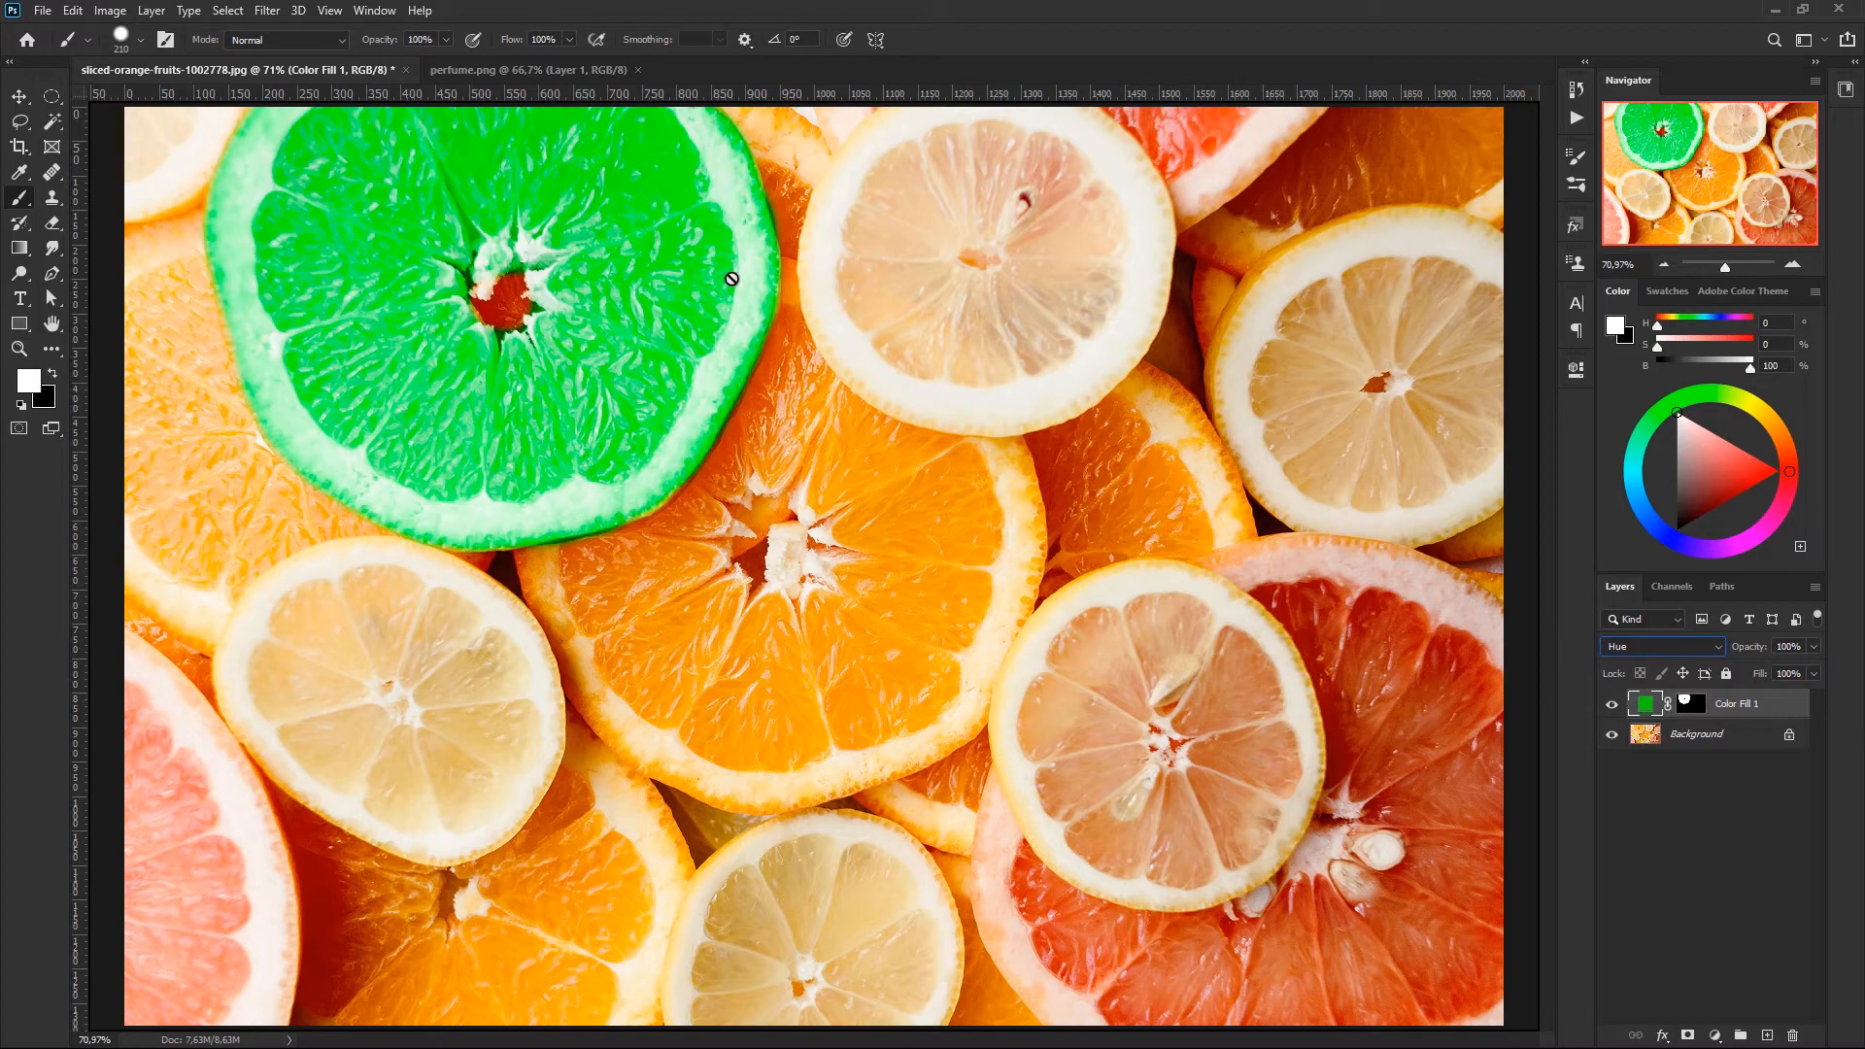
- Recolour the Color Fill 1 layer to a muted olive green of about 516327
double_click(1647, 706)
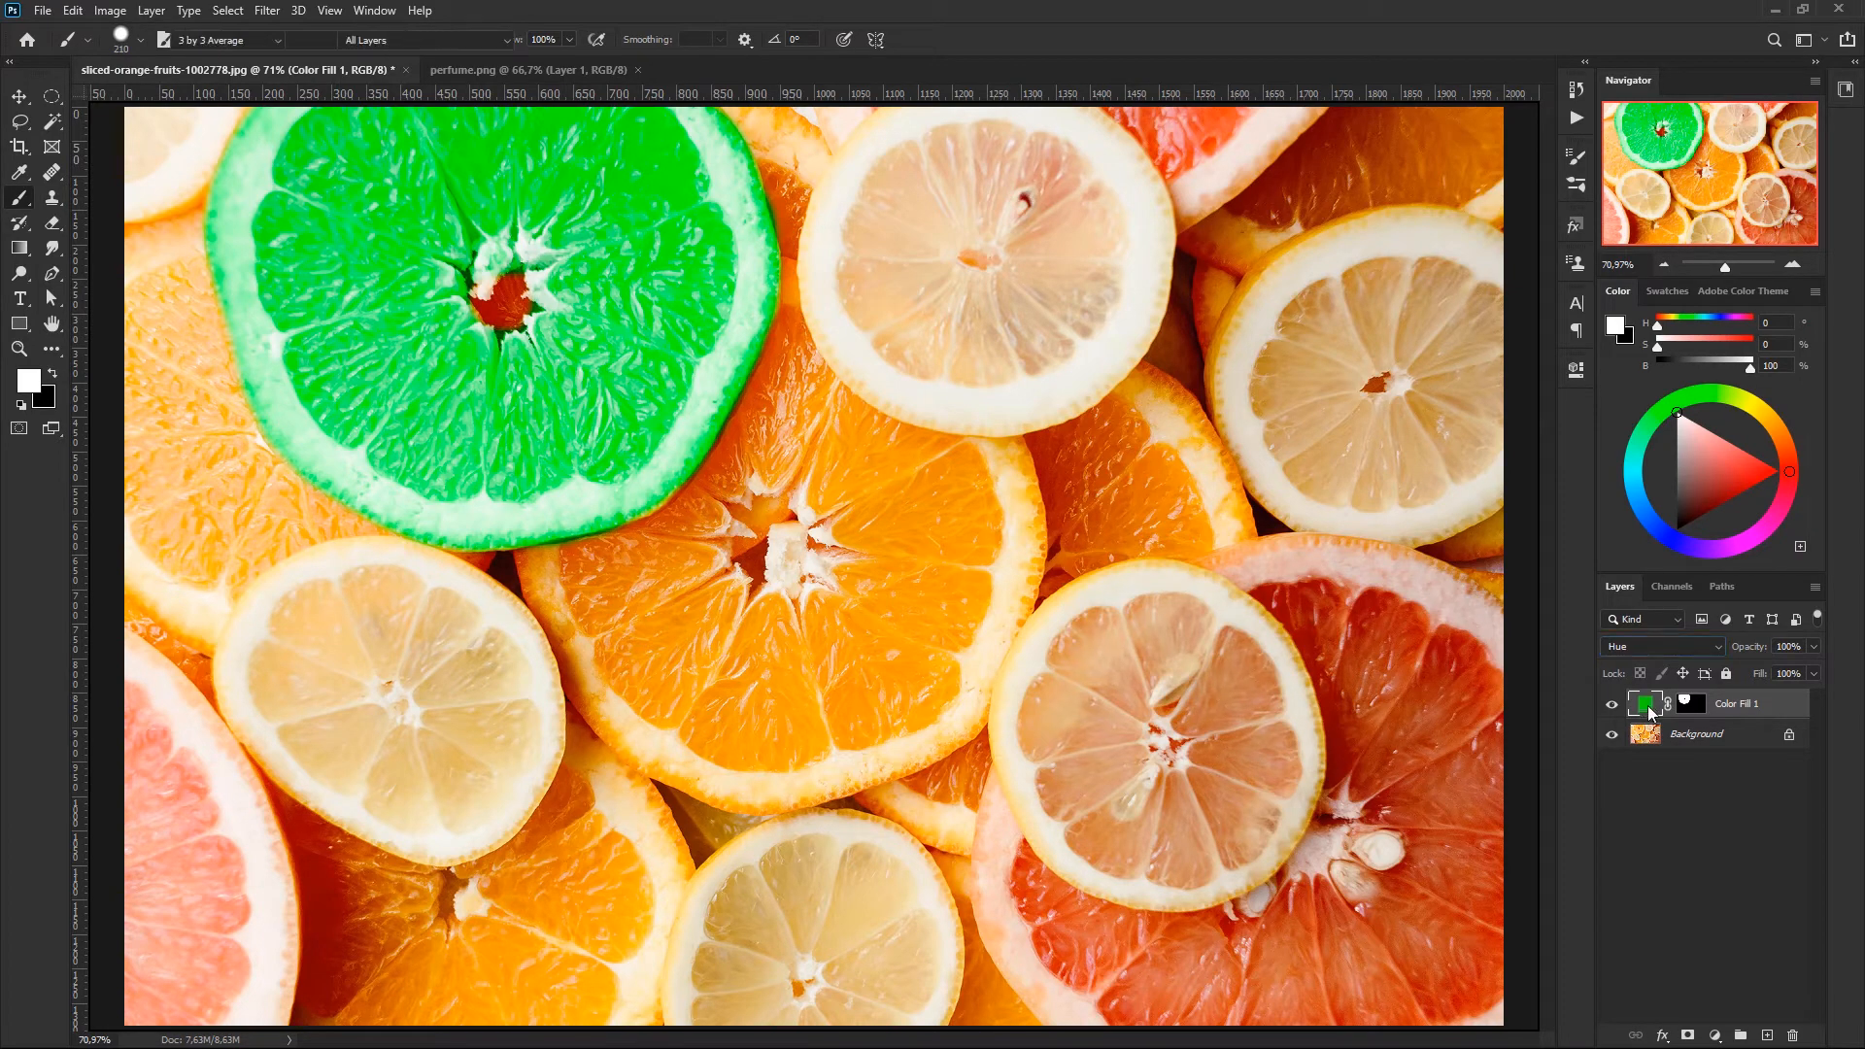
text(5a760f)
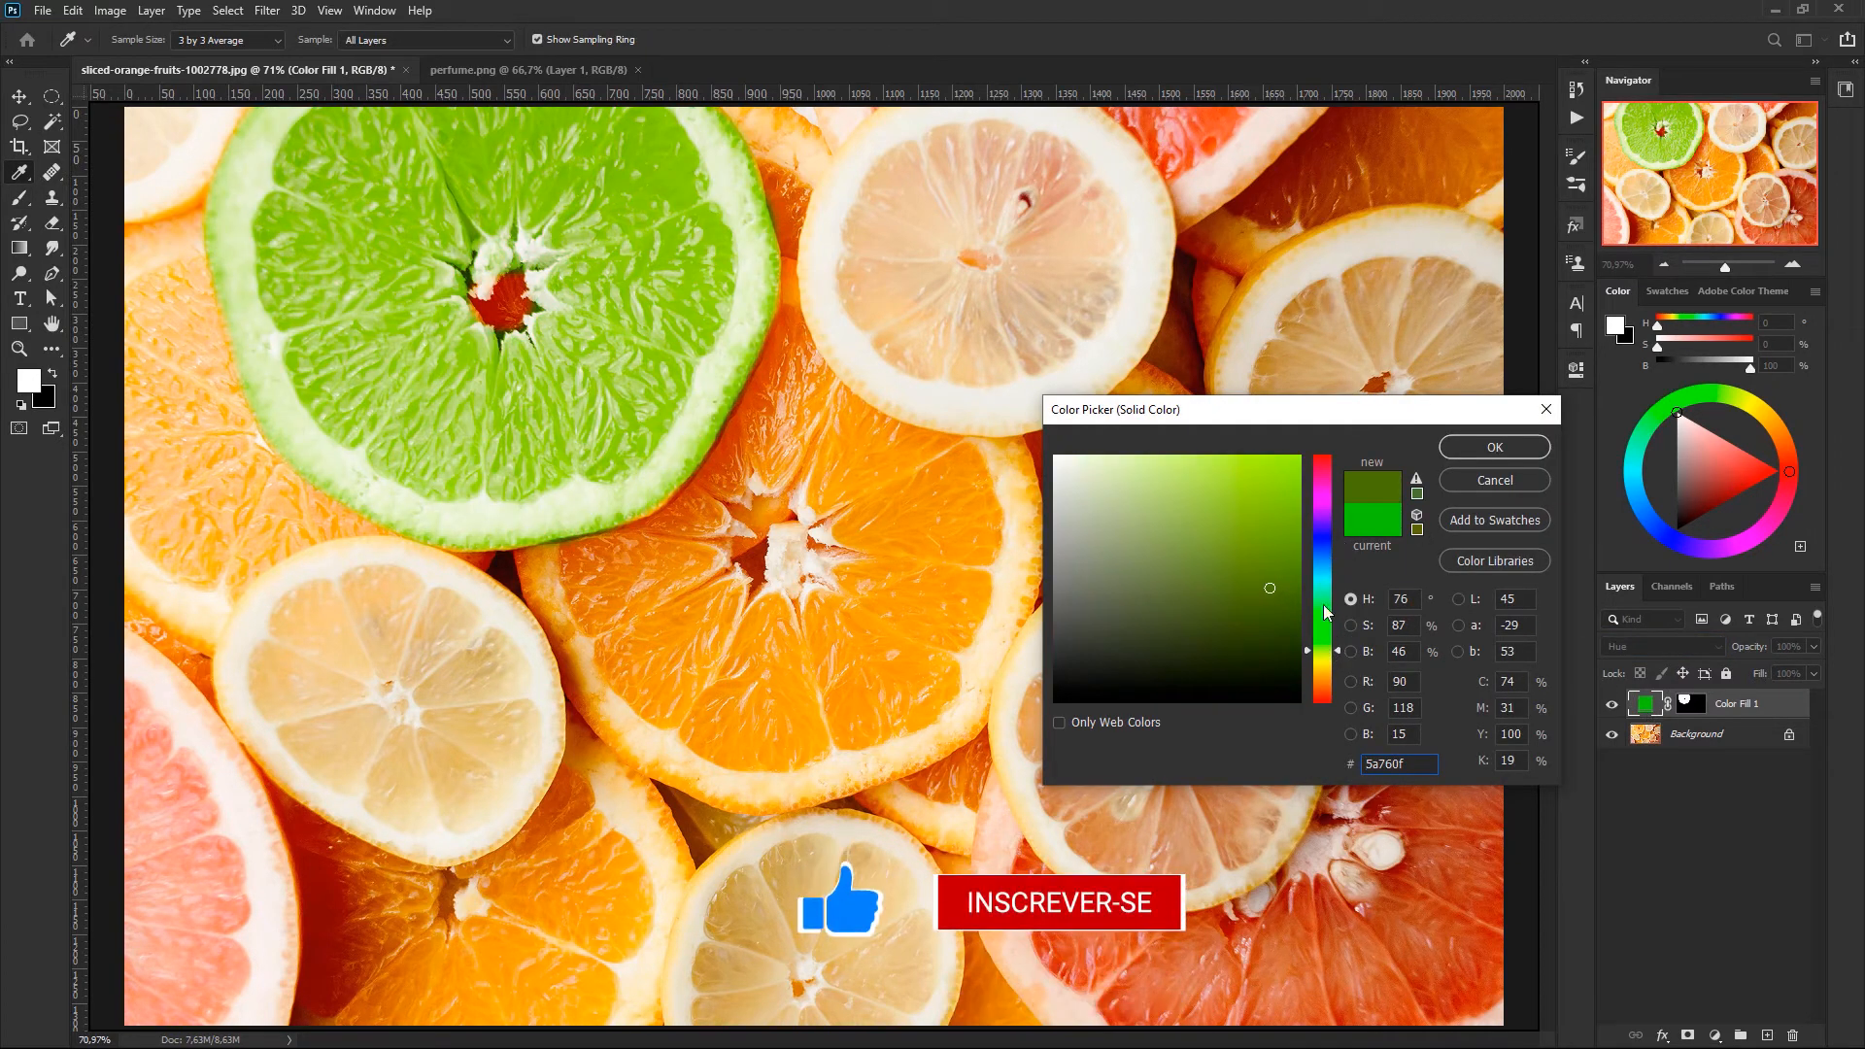
drag(1342, 651, 1341, 644)
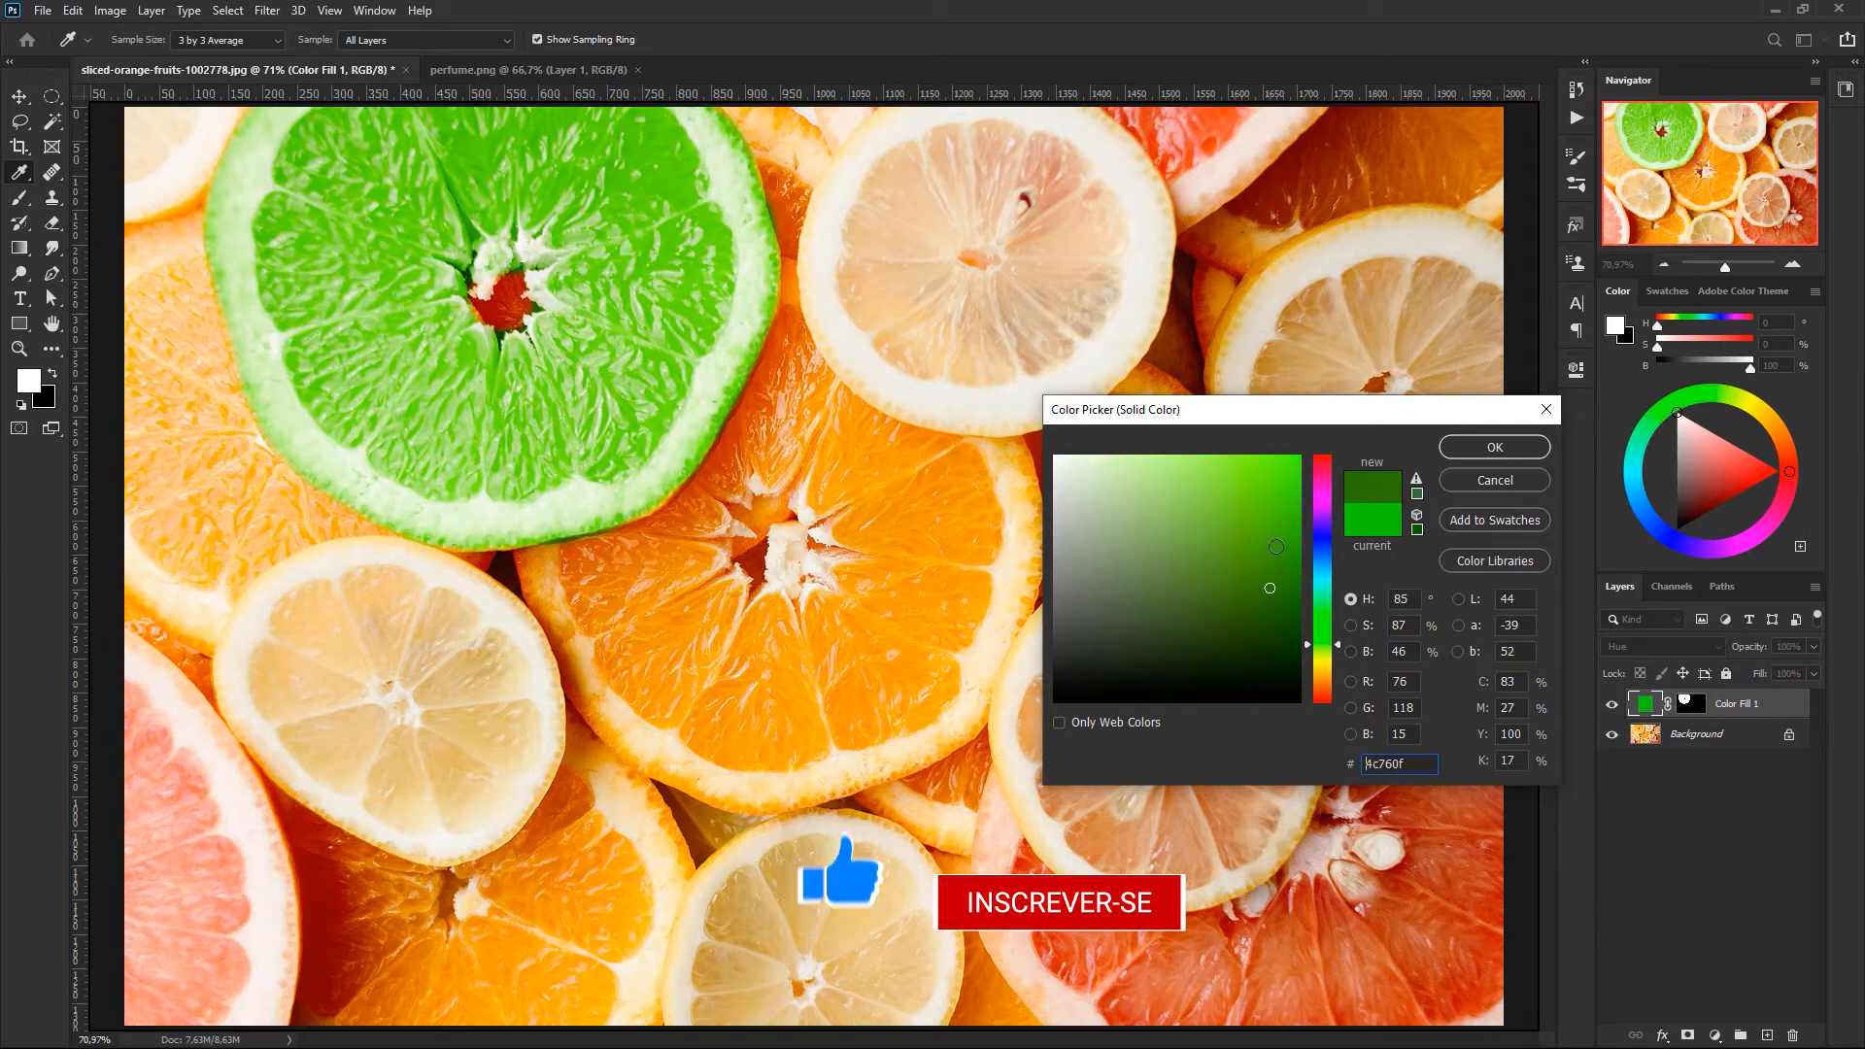
mouse_move(1200, 509)
mouse_down()
mouse_move(1196, 558)
mouse_move(1216, 529)
mouse_move(1204, 607)
mouse_up()
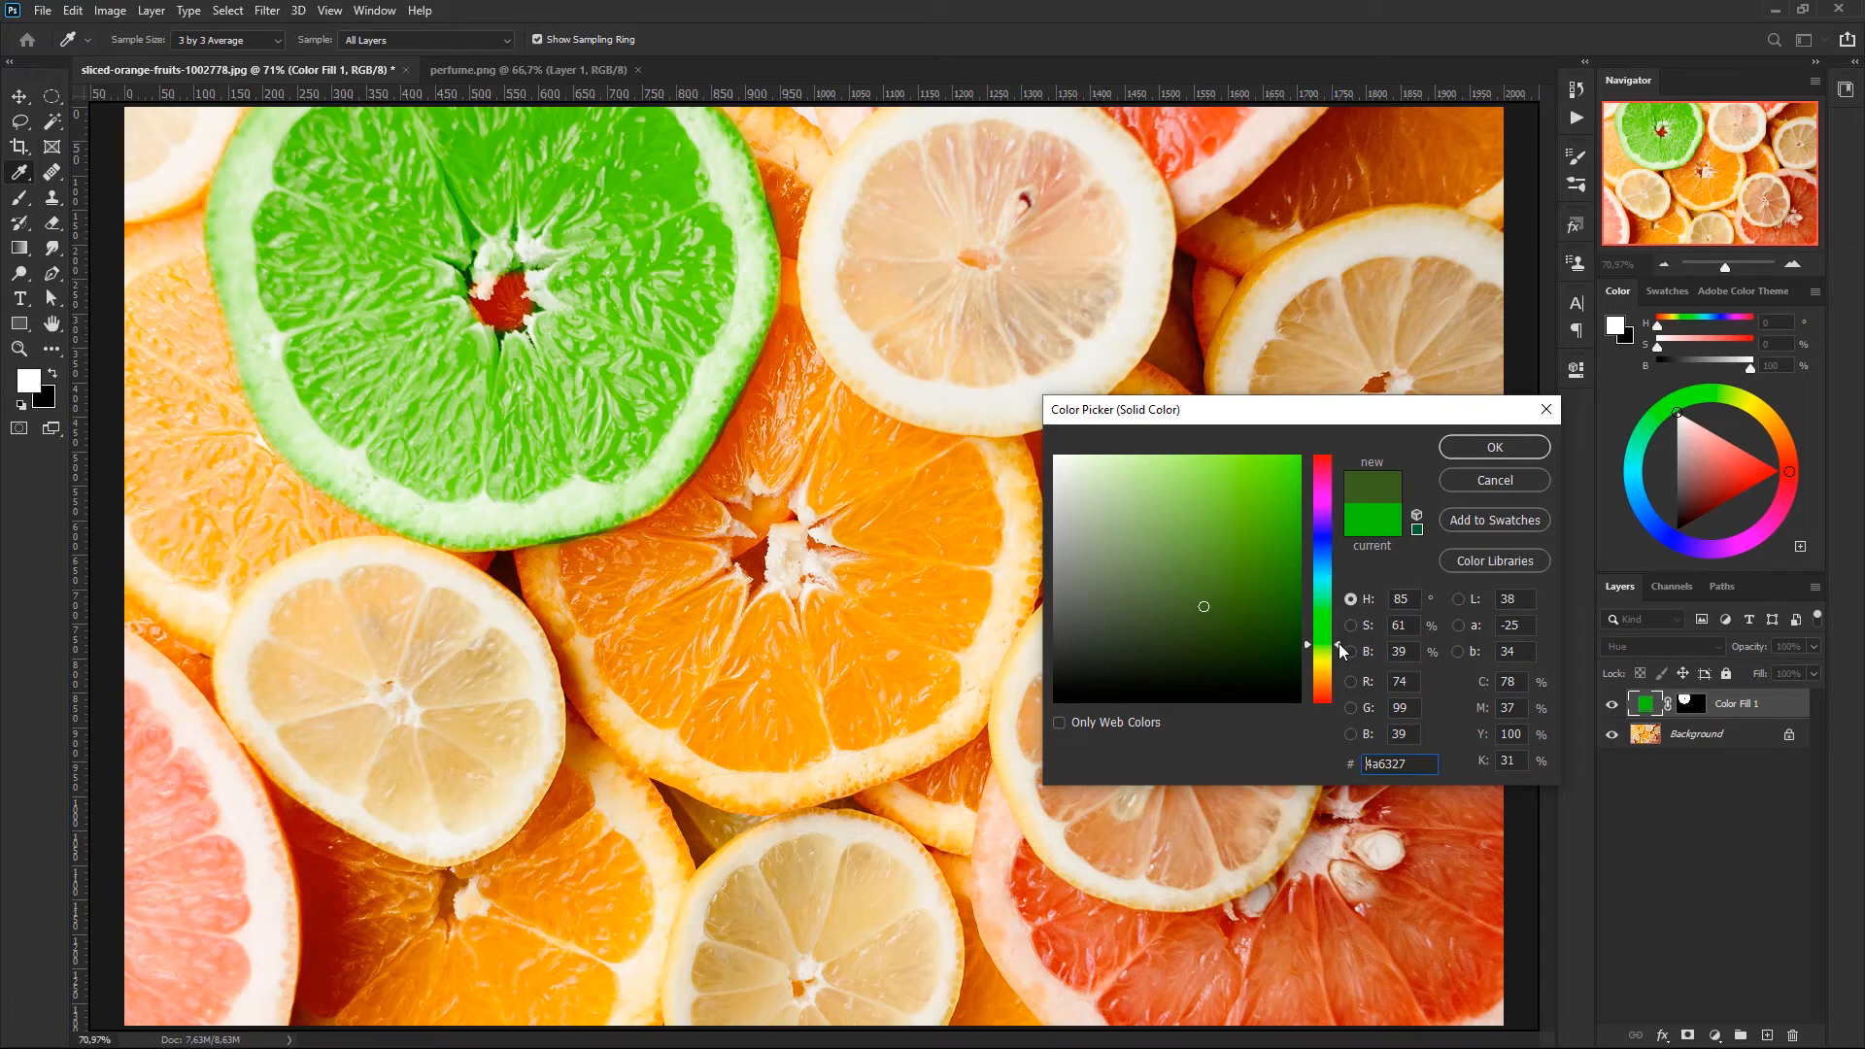
drag(1339, 643, 1338, 650)
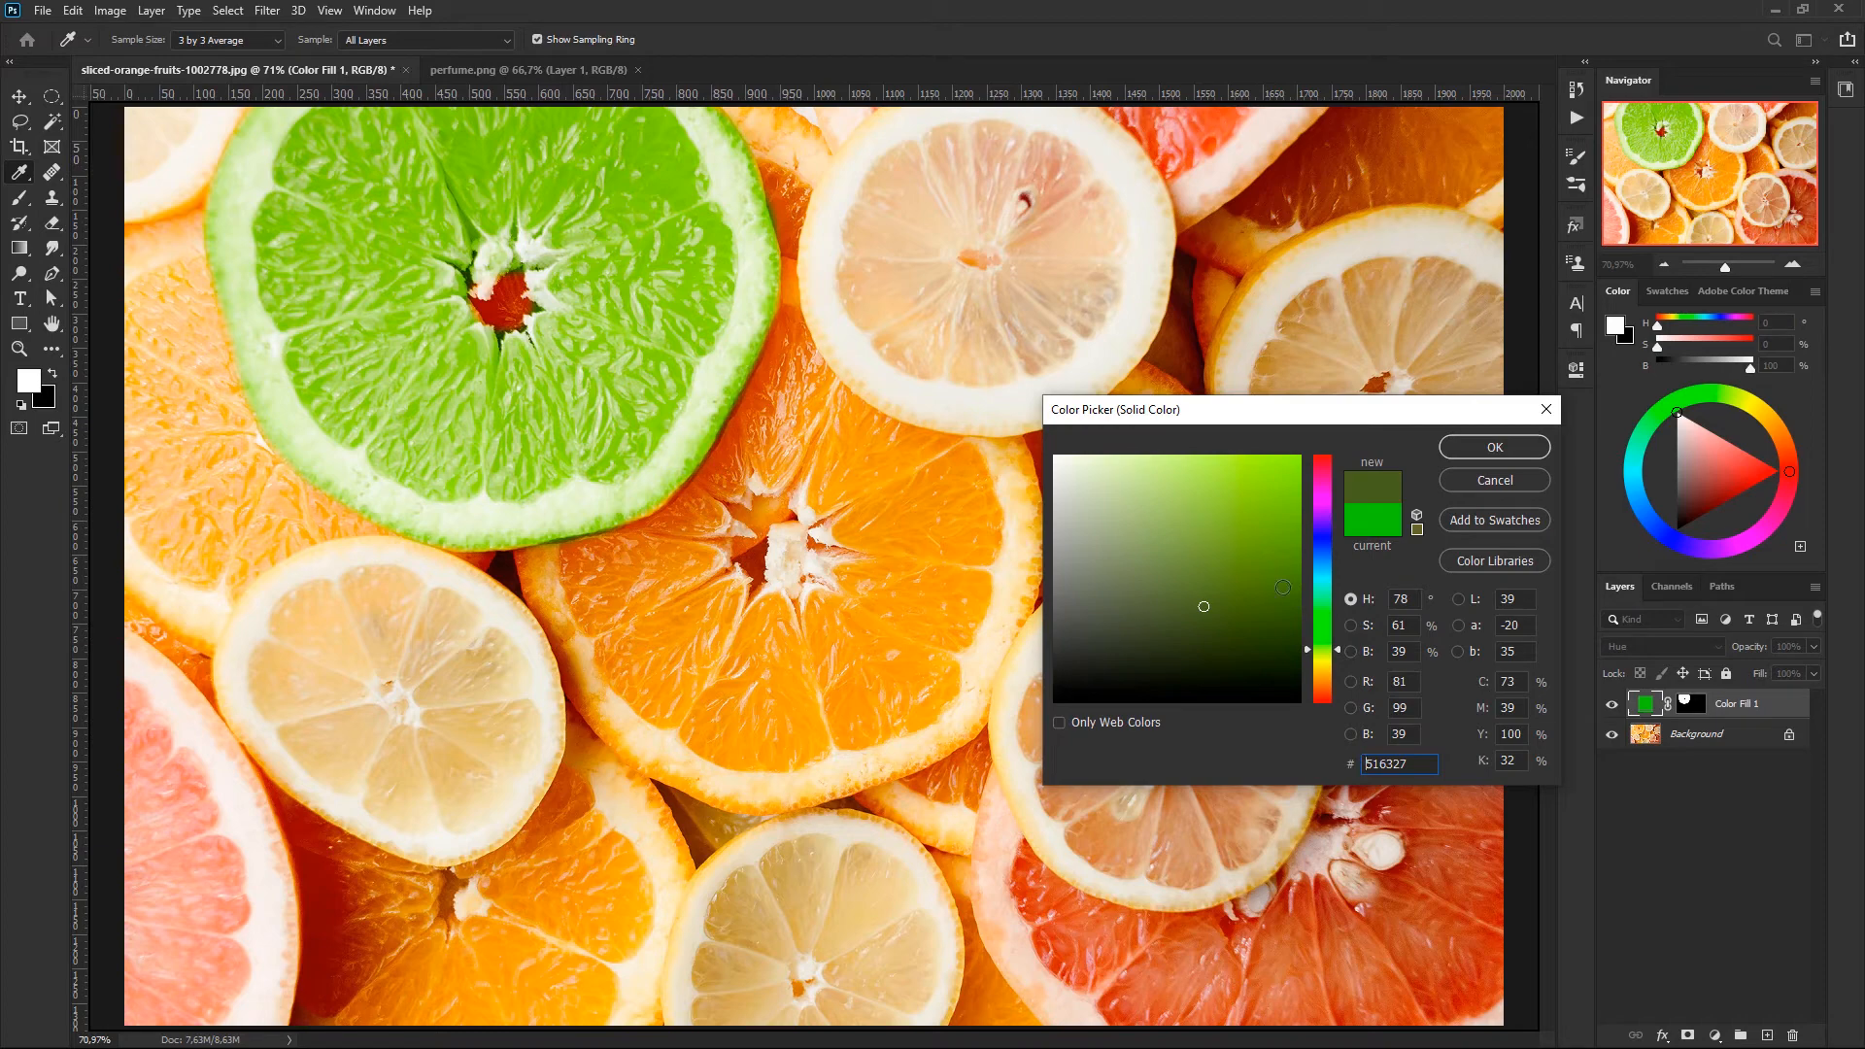
drag(1340, 655, 1343, 650)
click(1496, 449)
- On the fill's mask with a 100 px brush, paint black along the green slice's lower-right rim and restore it with white
key(b)
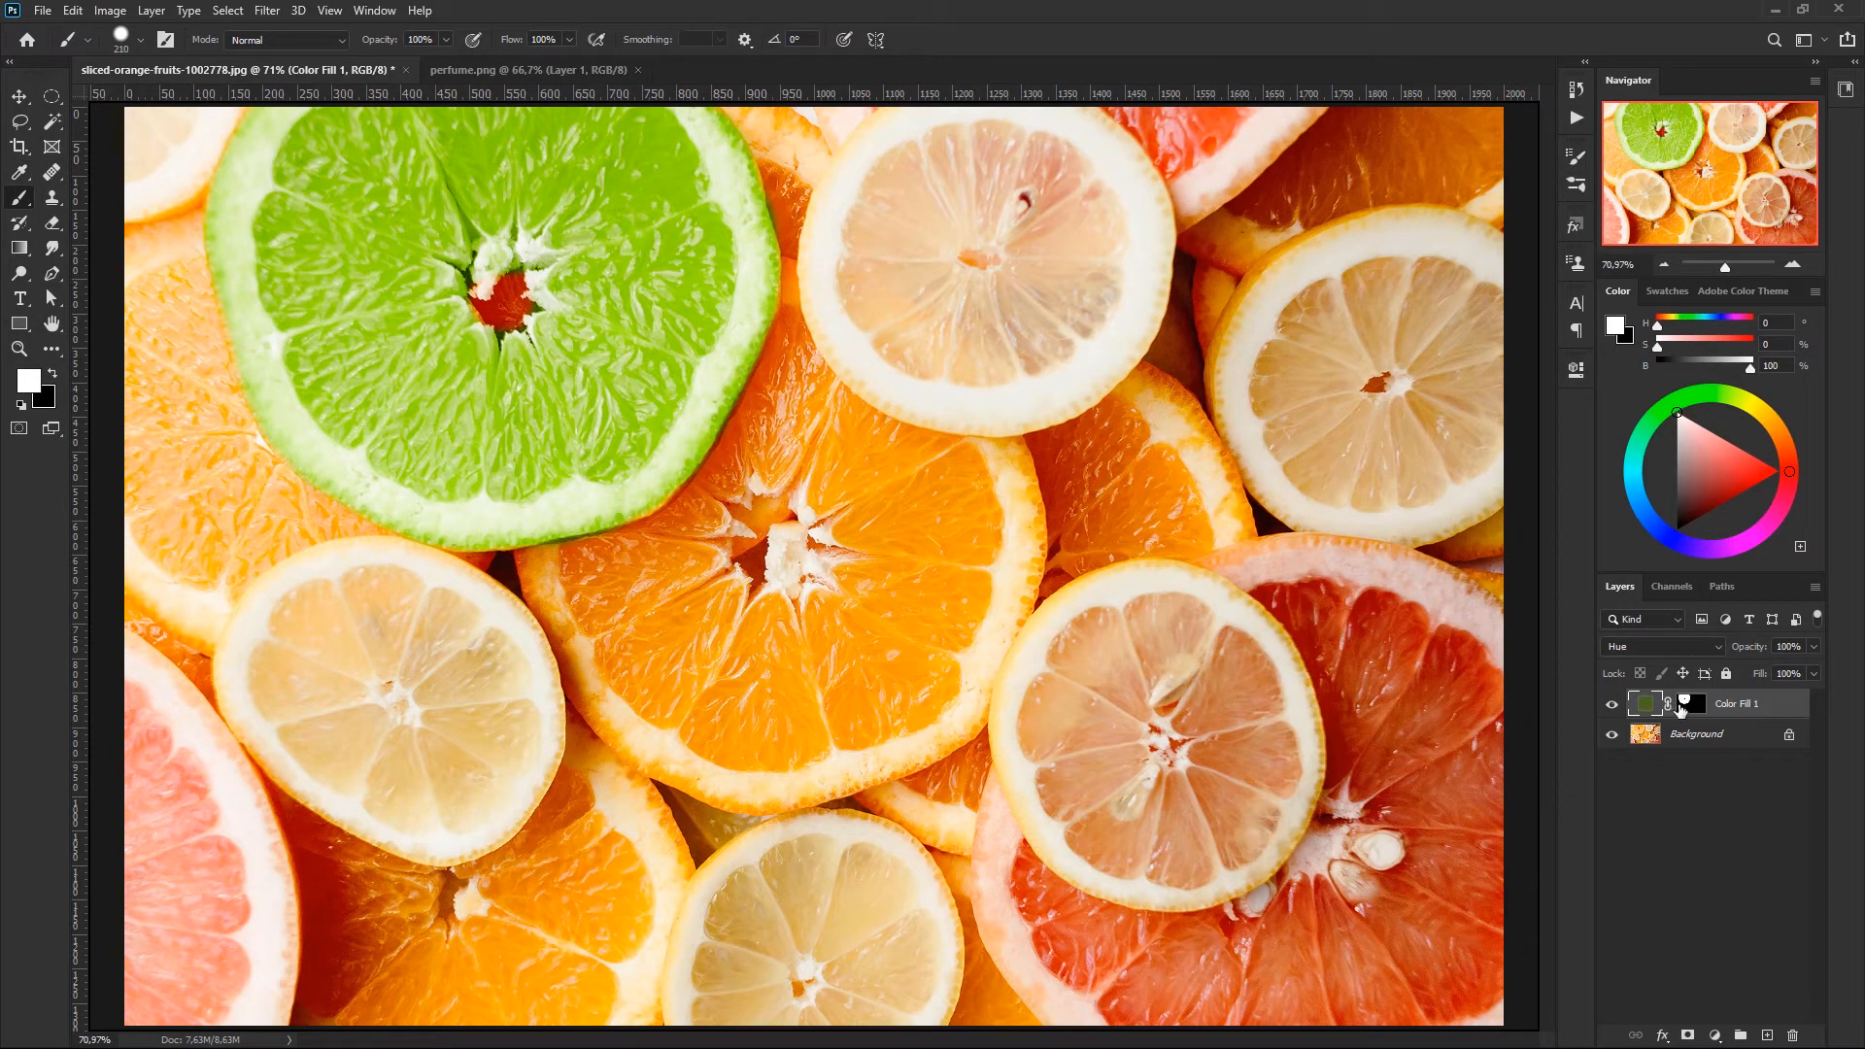
click(1686, 705)
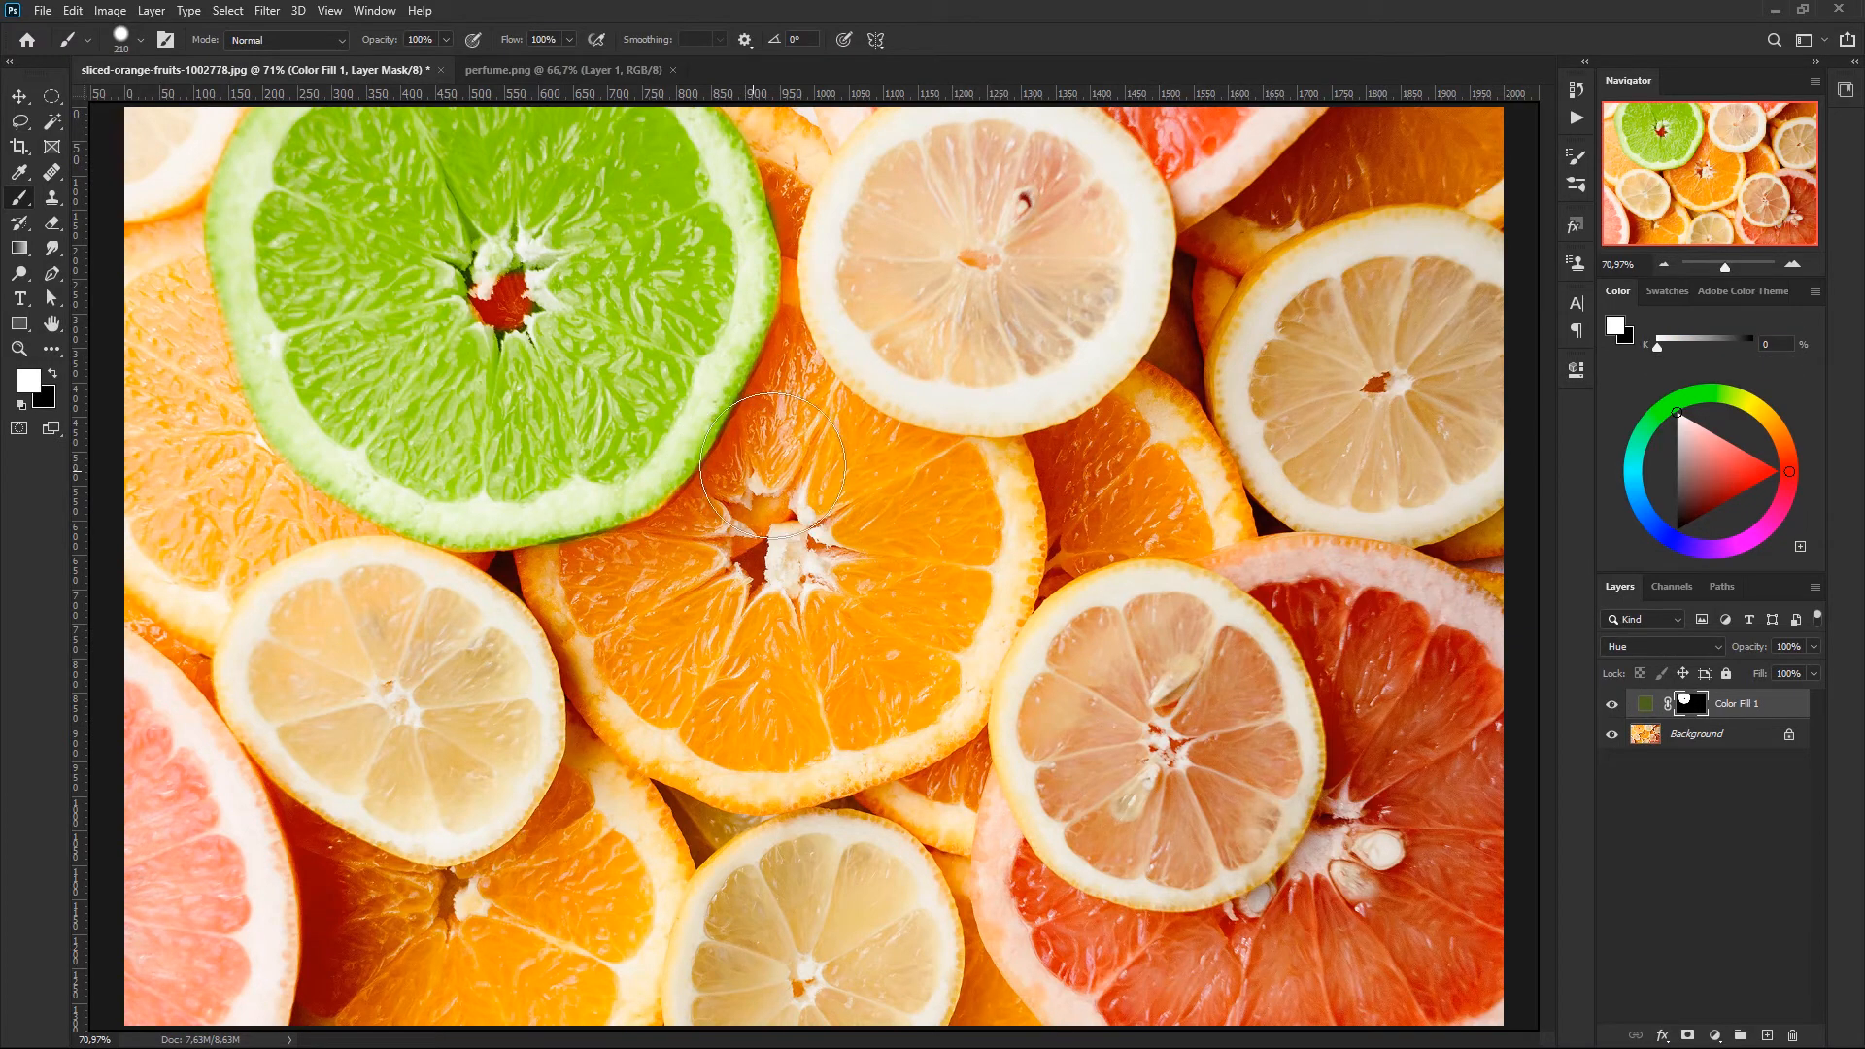
key(bracketleft)
key(bracketleft)
key(bracketleft)
key(bracketleft)
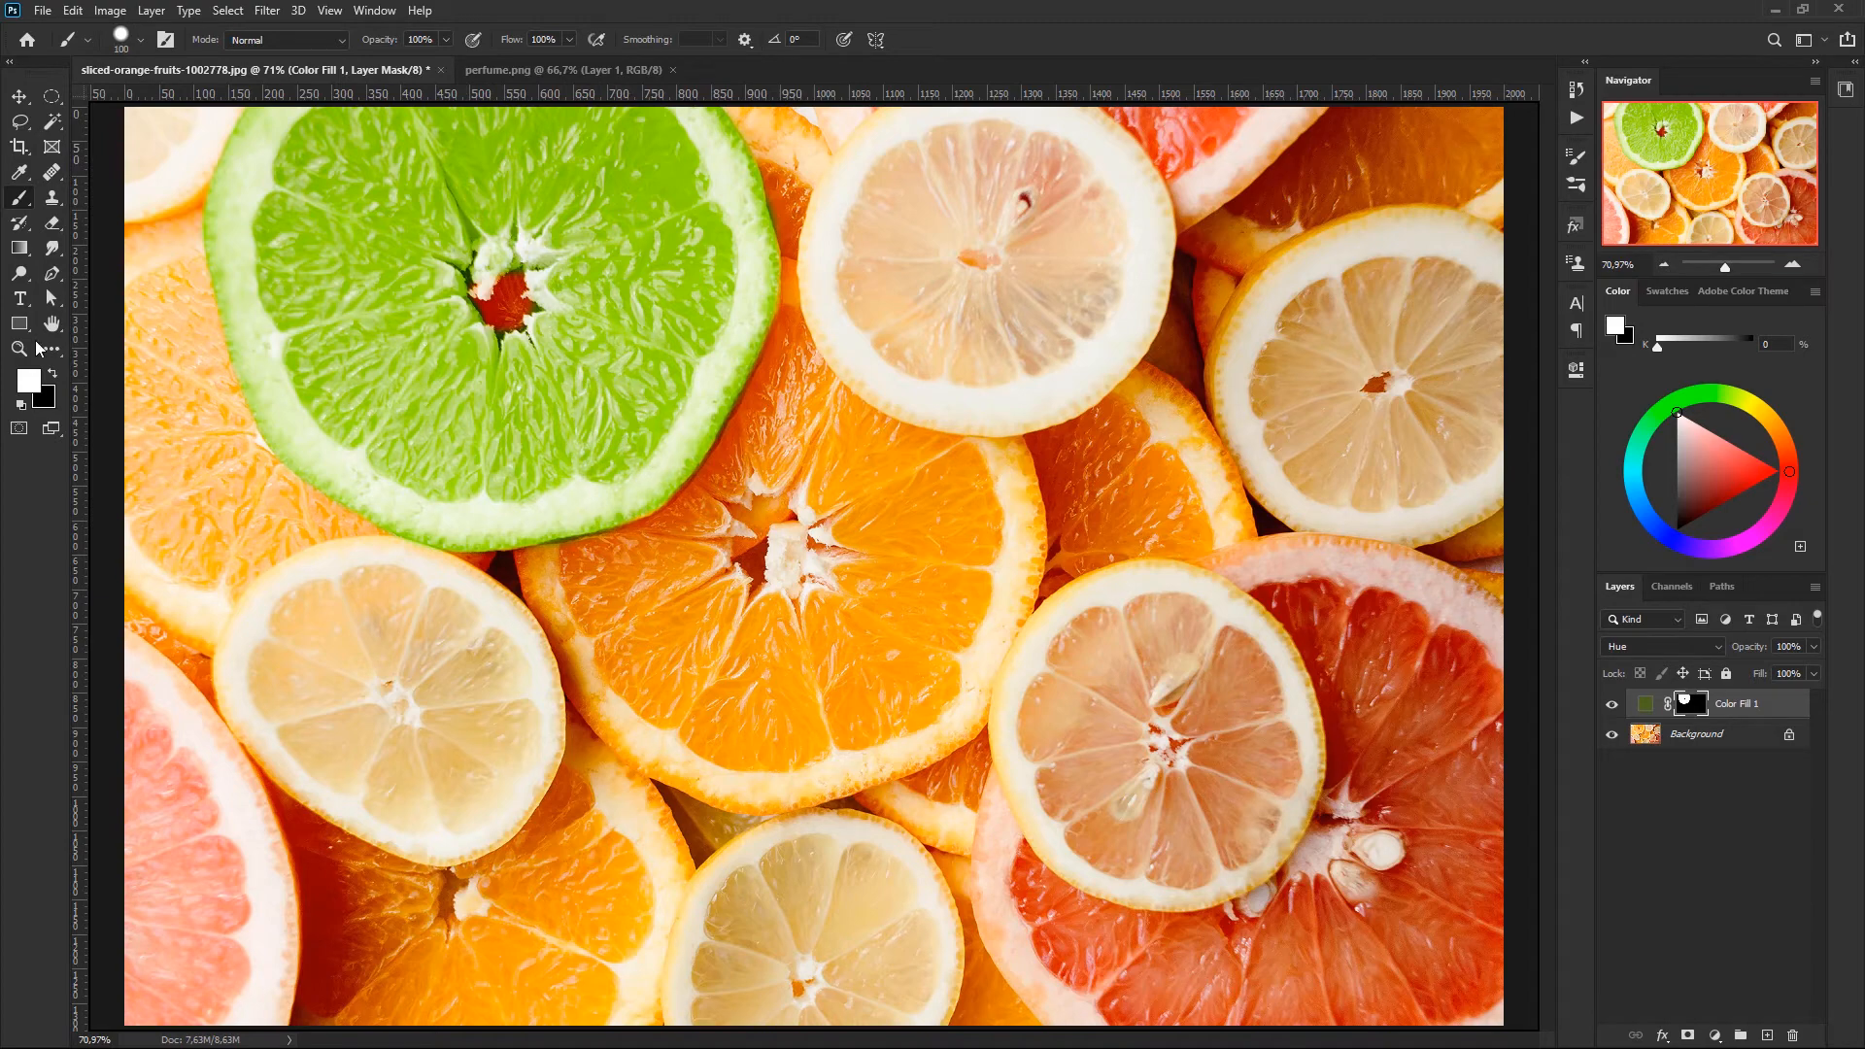
key(x)
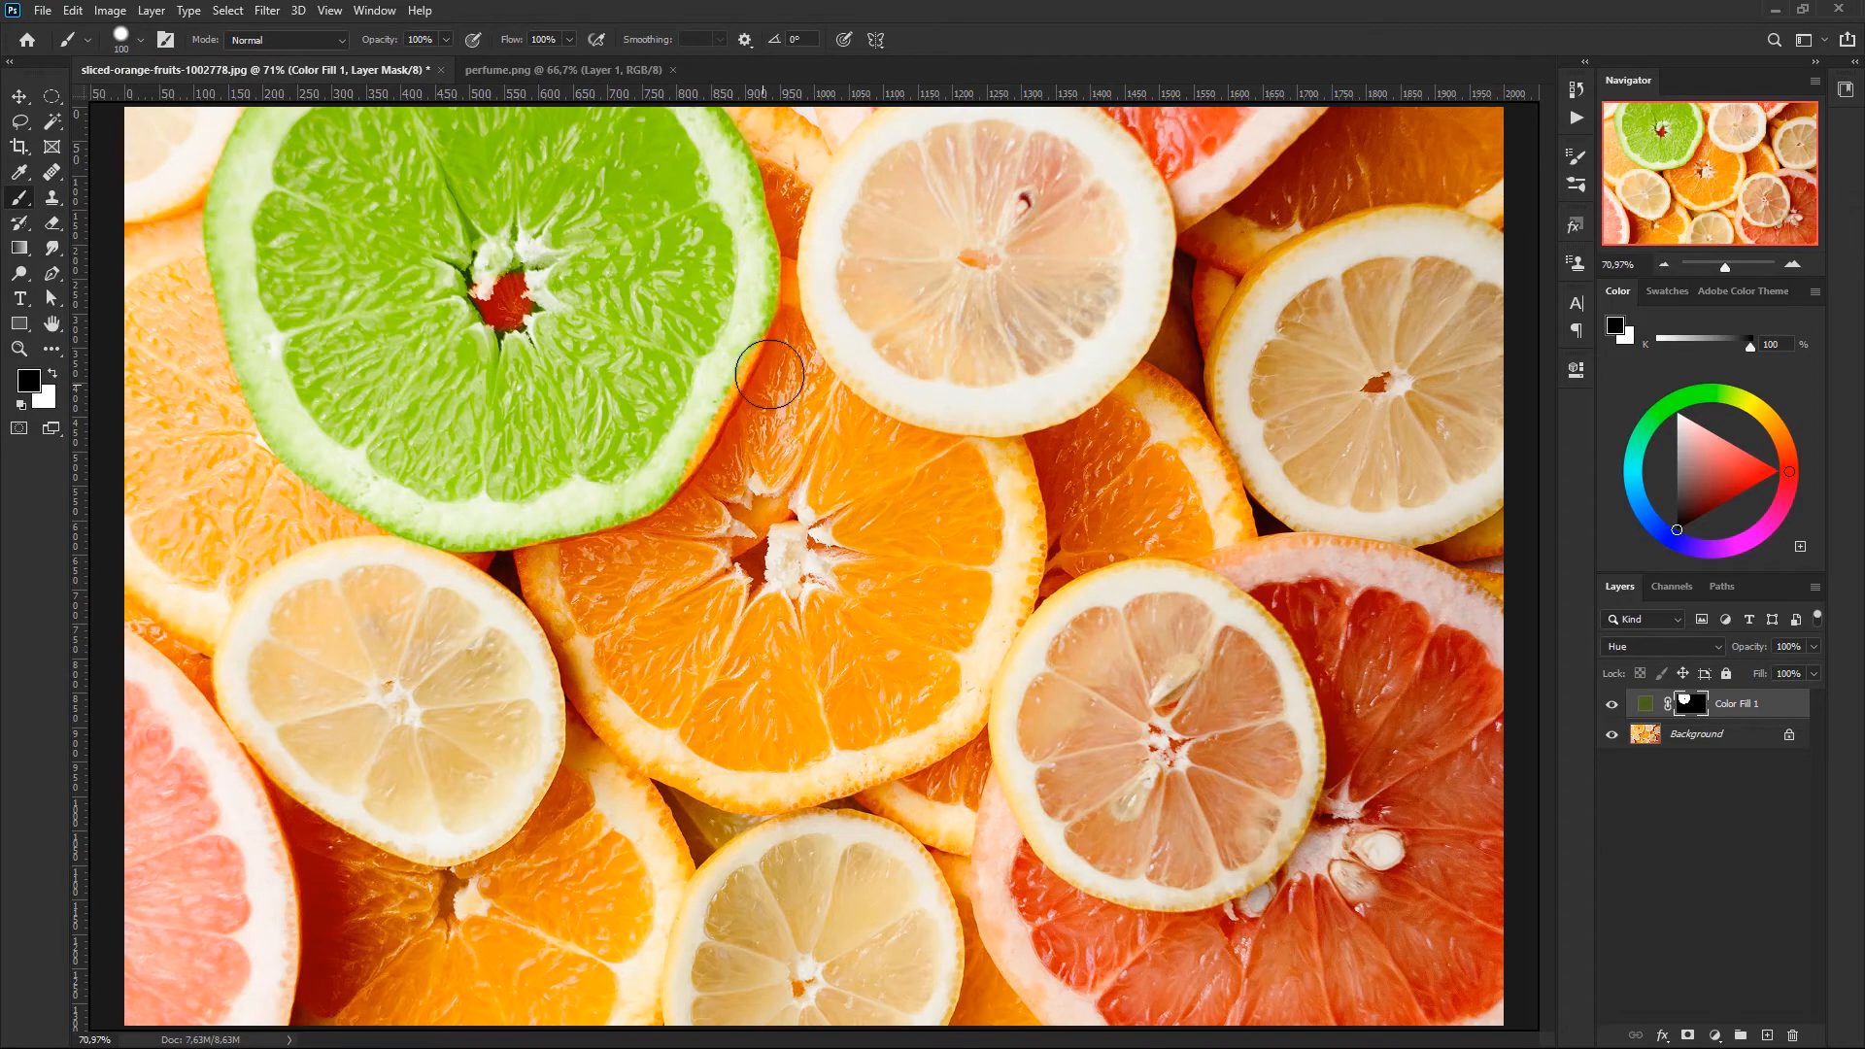
key(x)
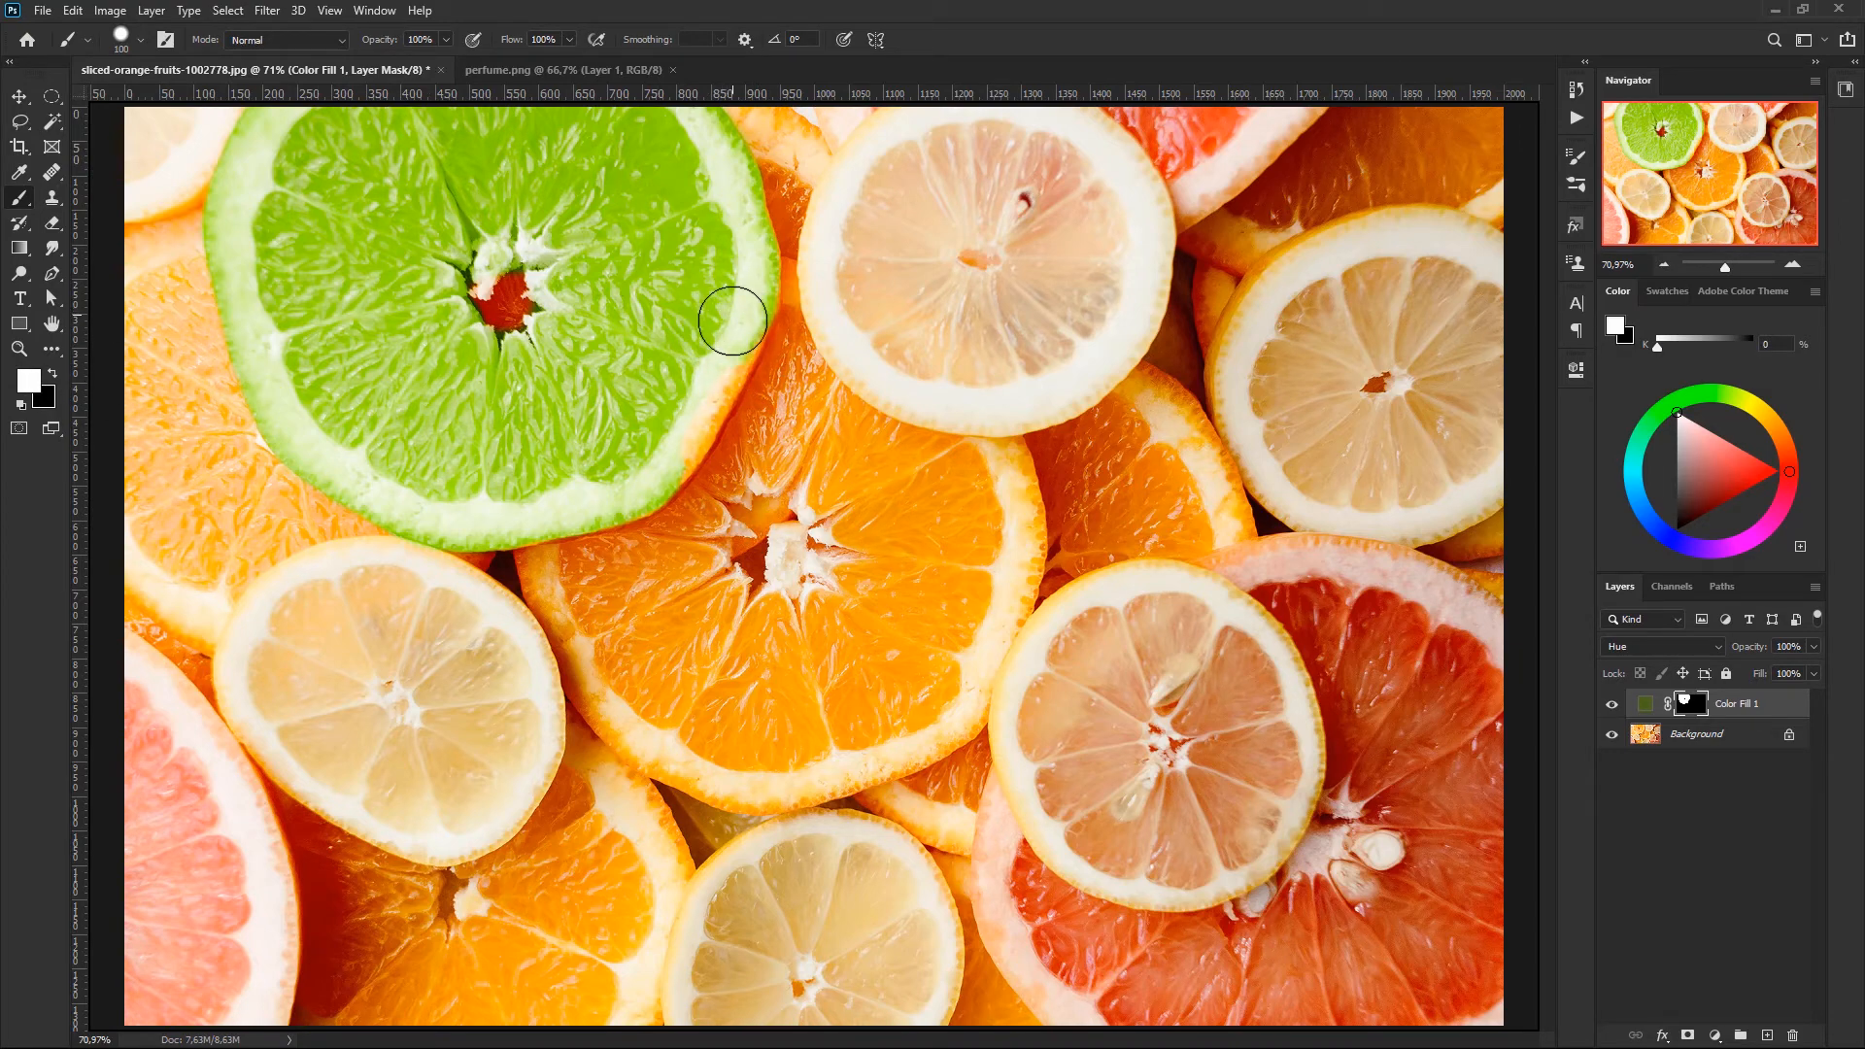
mouse_move(715, 360)
mouse_down()
mouse_move(629, 486)
mouse_move(519, 512)
mouse_up()
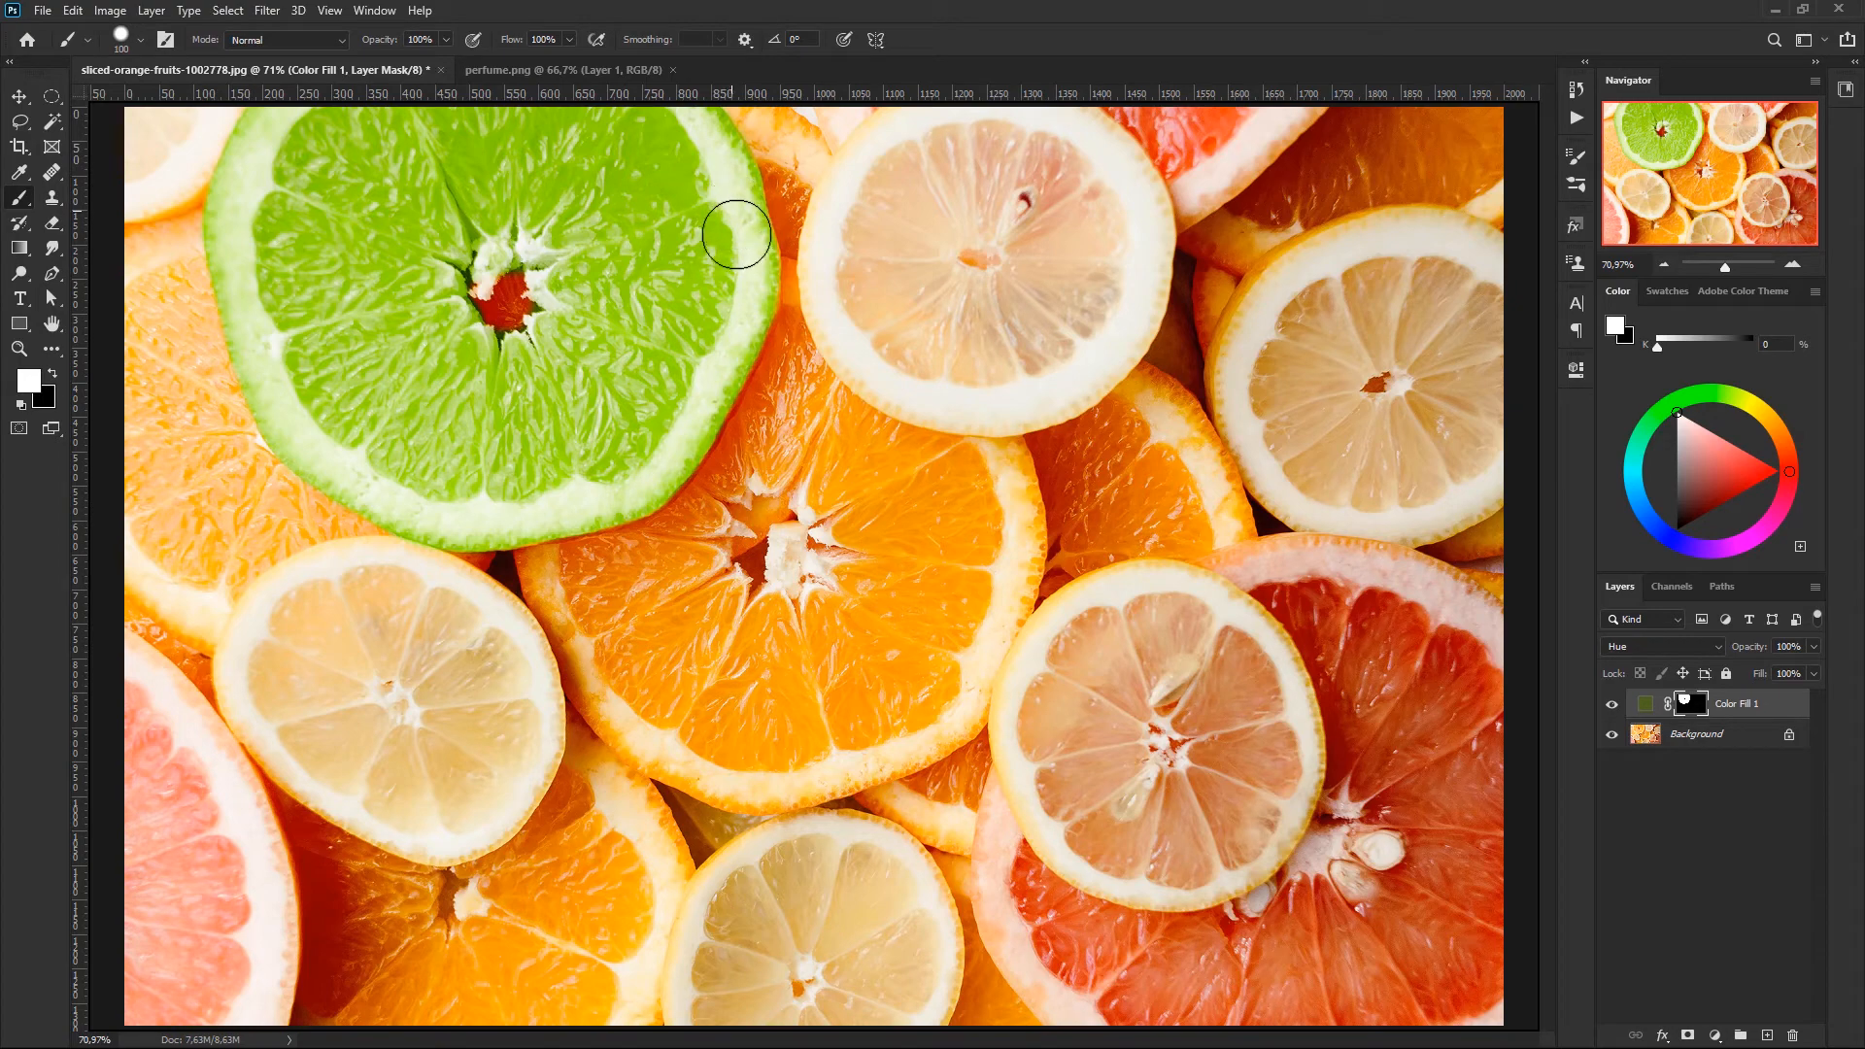
- Paint black over the green slice's centre on the mask, and bring the colour back around it with white
key(x)
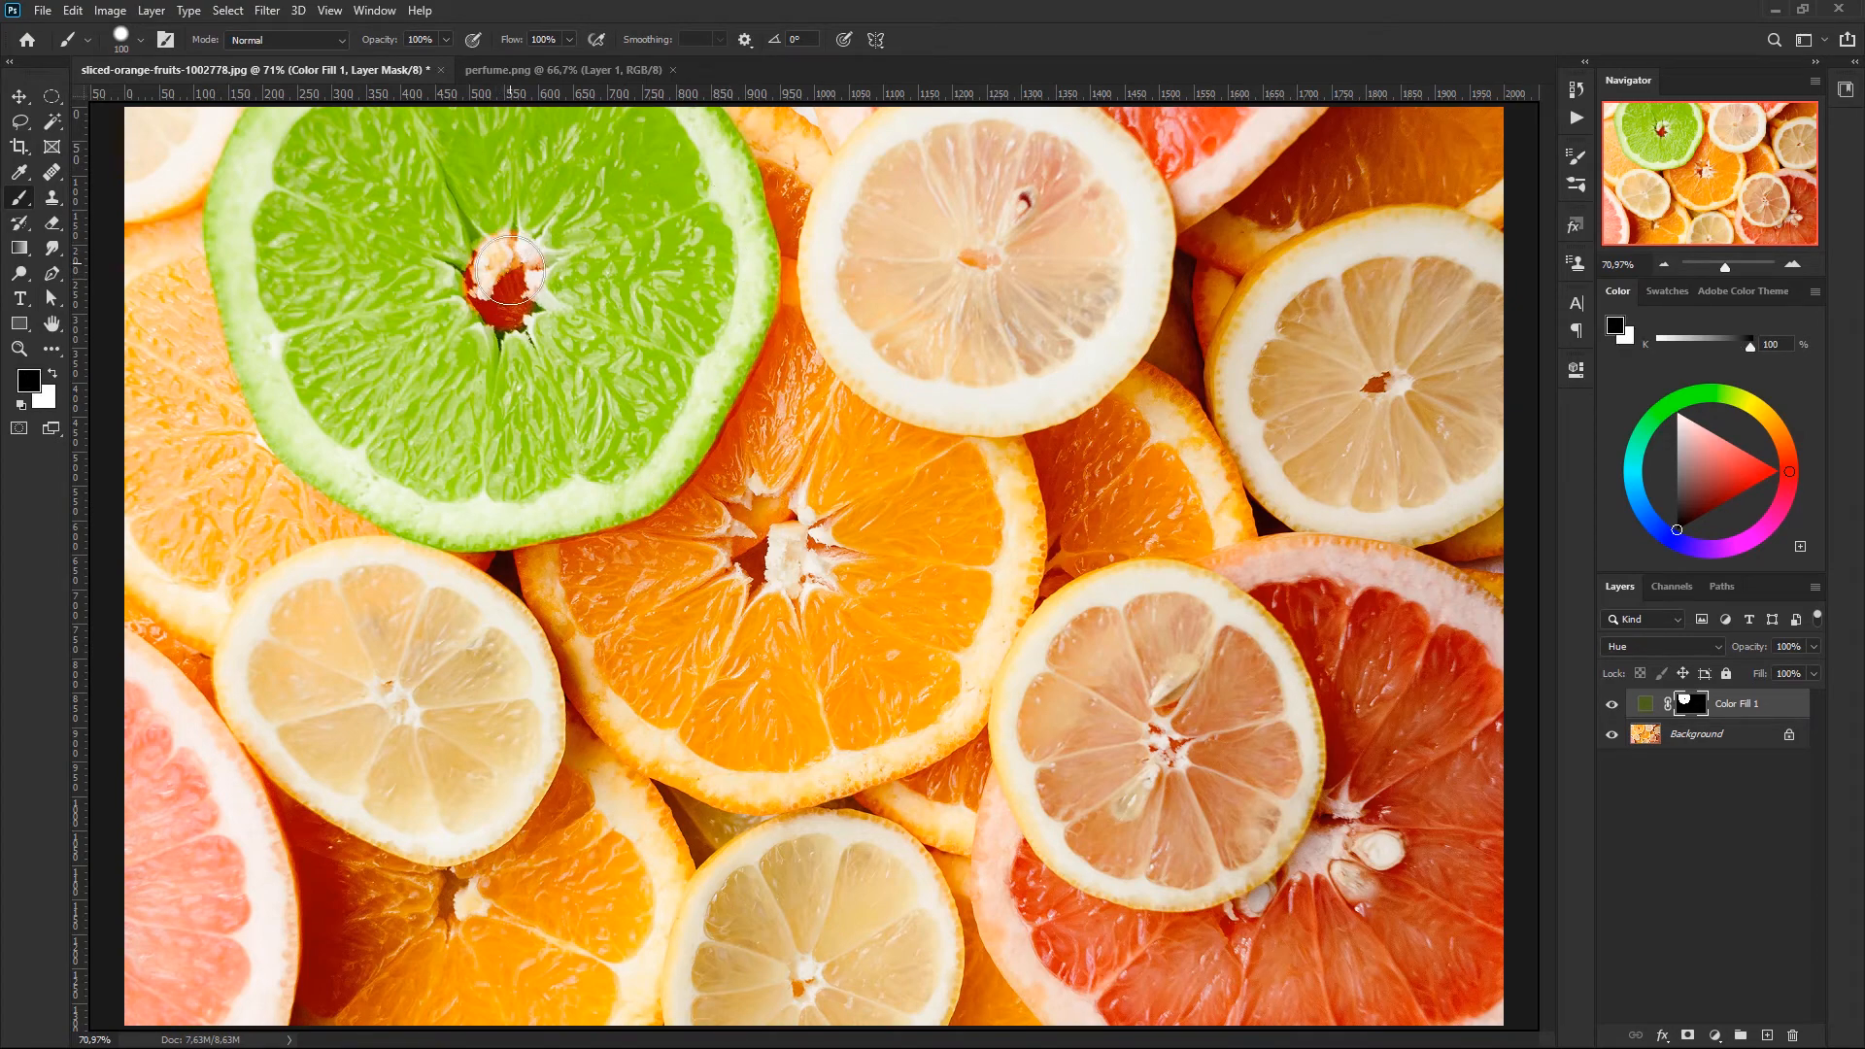
key(x)
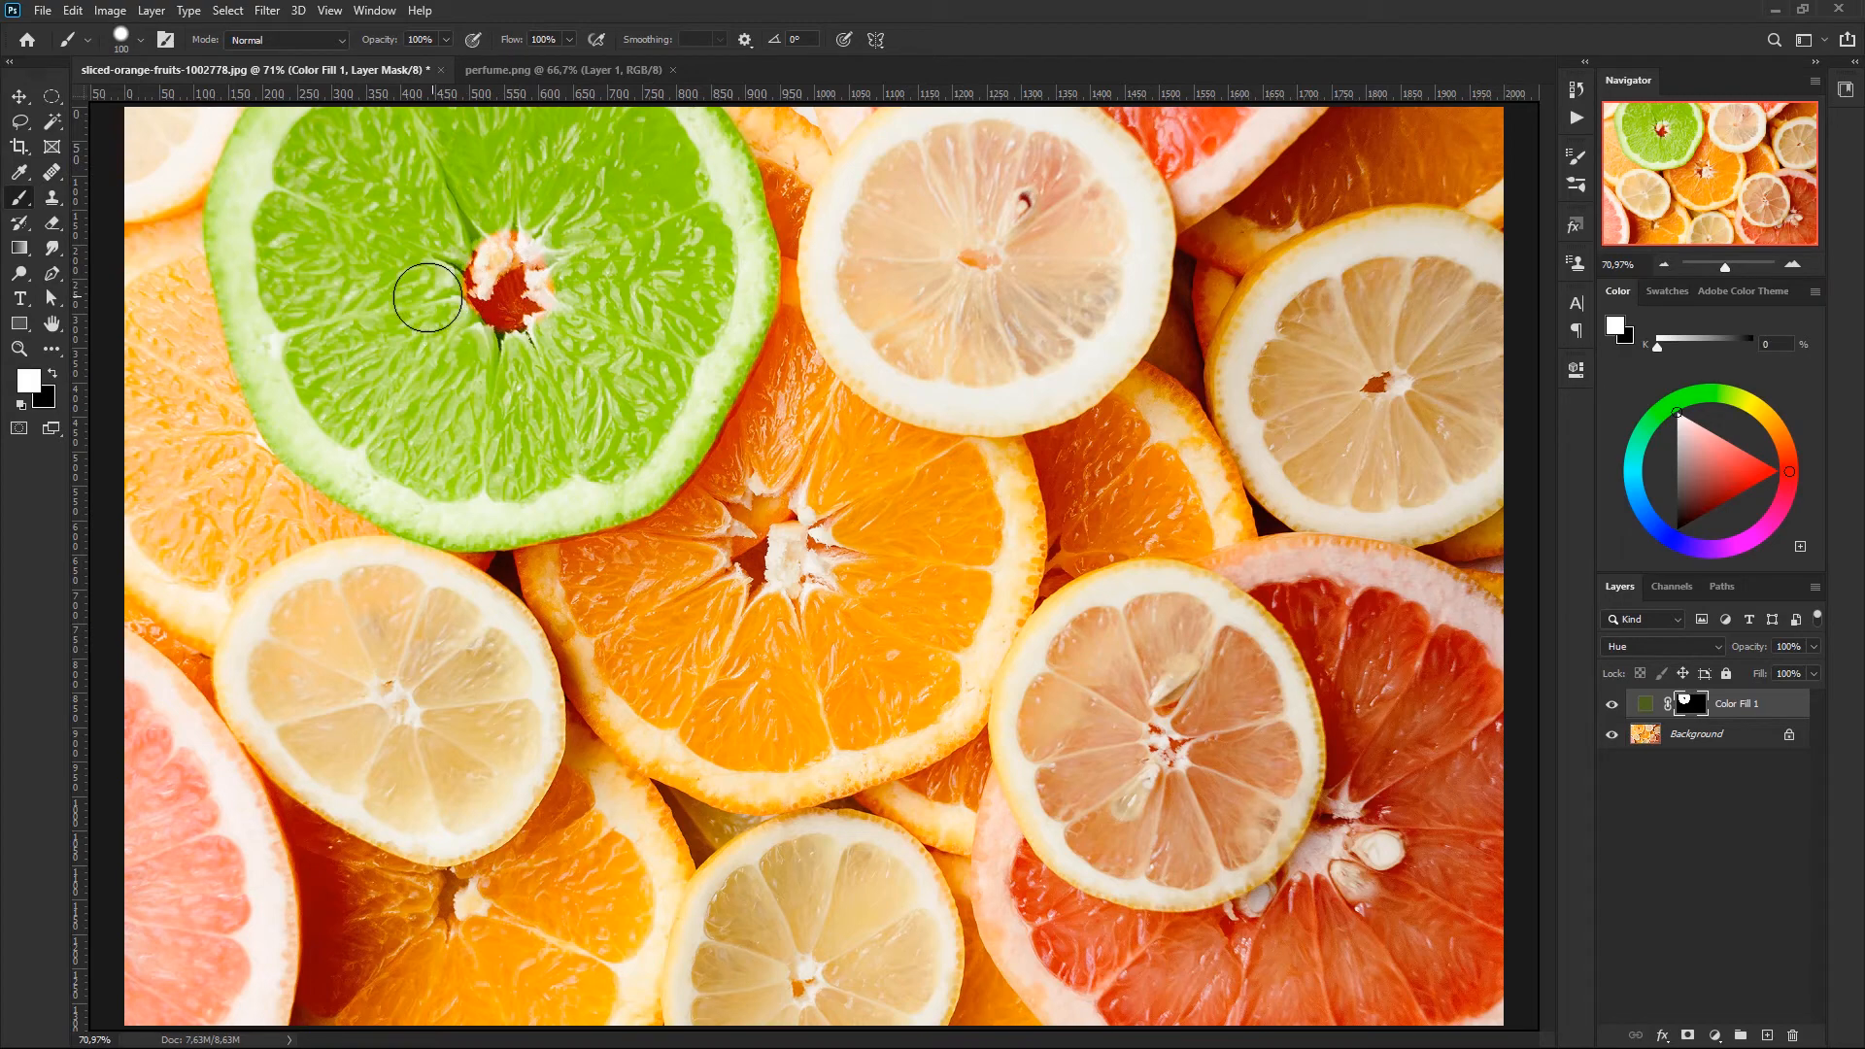
mouse_move(497, 234)
mouse_down()
mouse_move(500, 218)
mouse_move(445, 234)
mouse_move(523, 249)
mouse_up()
- Refine the mask around the slice's centre pit with a 20 px white brush, and switch the foreground colour to black
key(bracketleft)
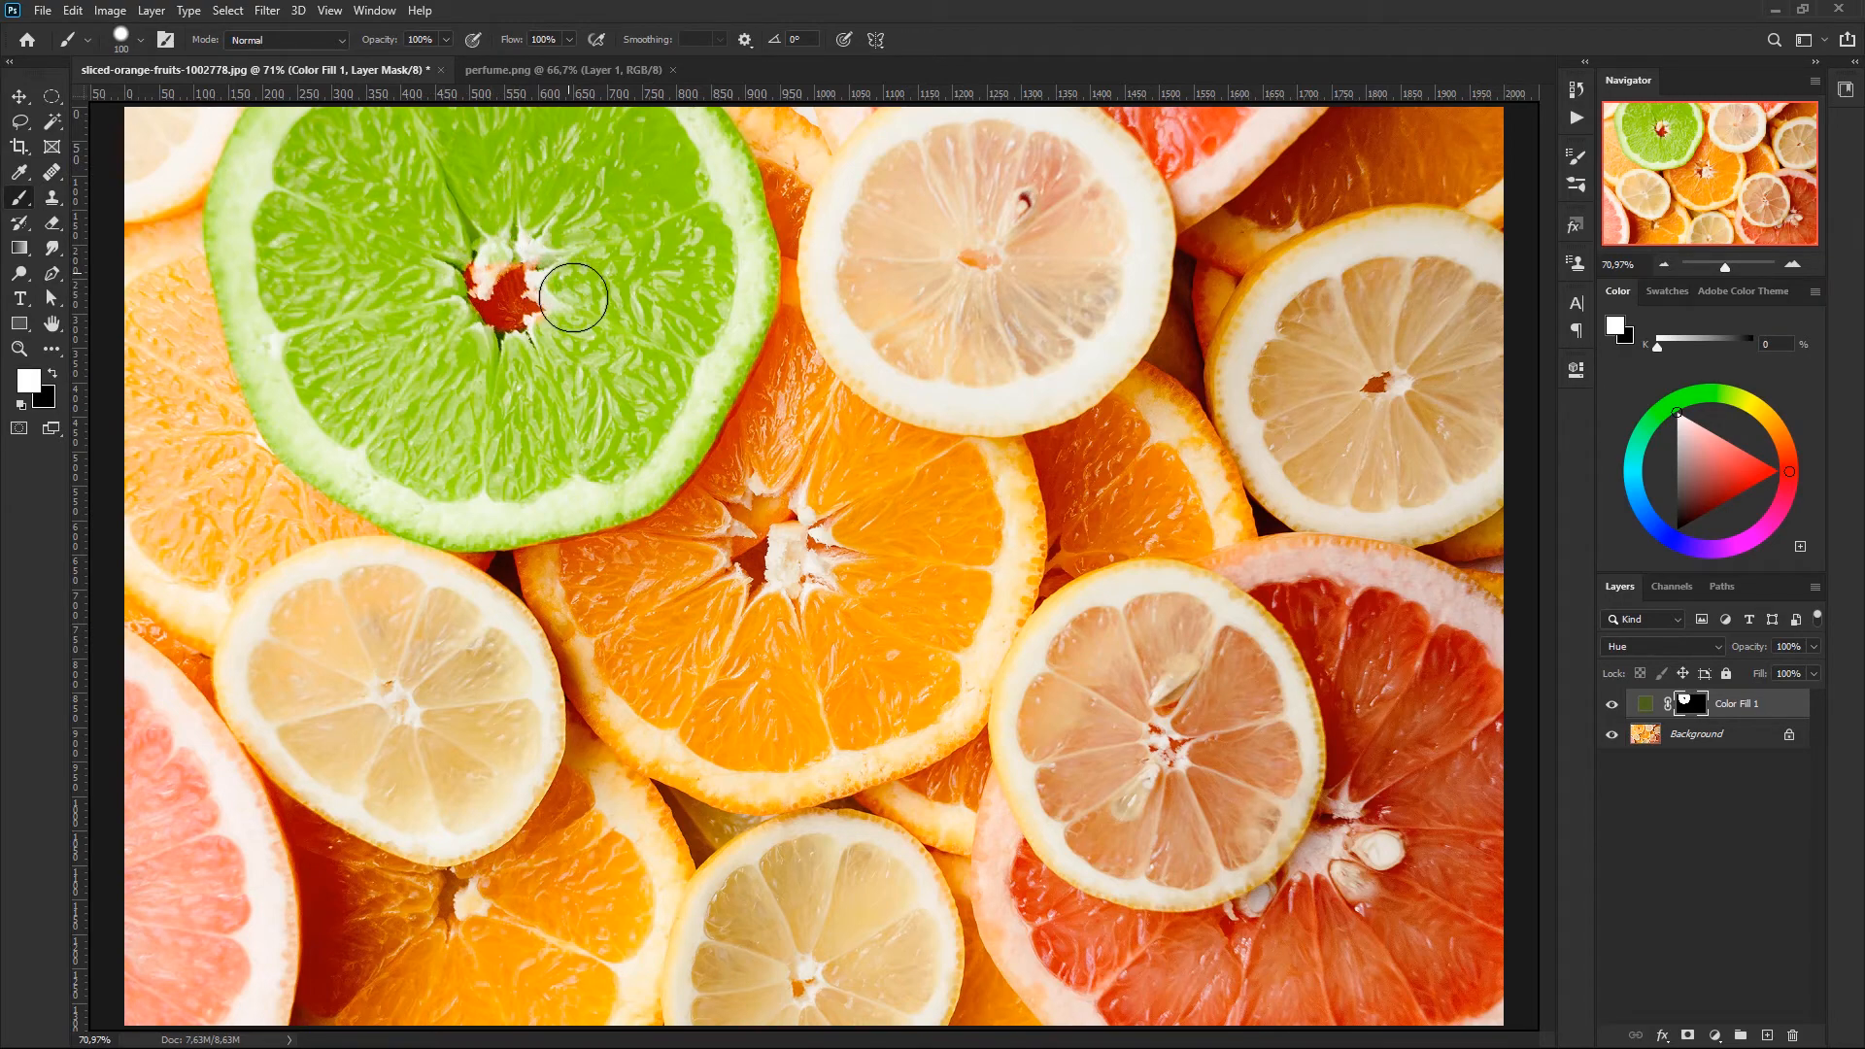
key(bracketleft)
key(bracketleft)
key(bracketleft)
key(bracketleft)
key(bracketleft)
key(bracketleft)
key(bracketleft)
mouse_move(478, 293)
mouse_down()
mouse_move(515, 263)
mouse_move(489, 273)
mouse_up()
key(x)
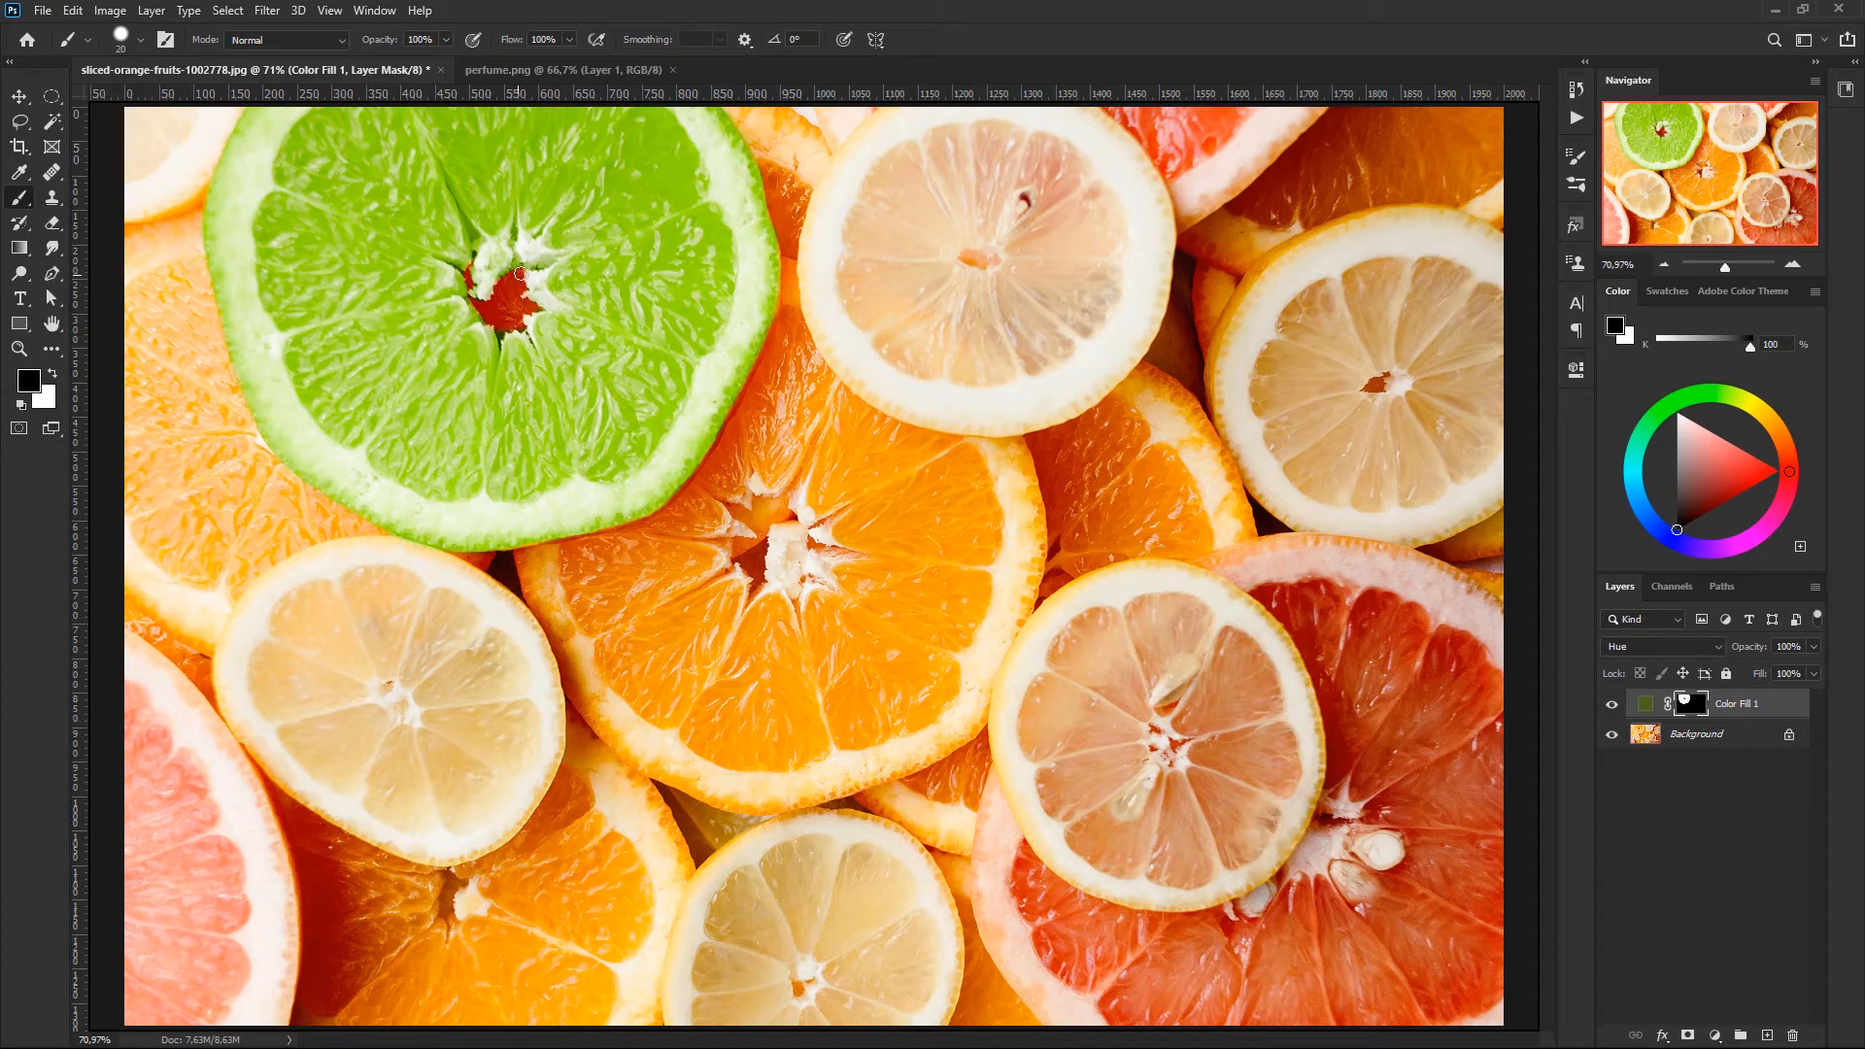
- Switch the foreground colour to white and make the Color Fill 1 layer's mask active
key(x)
key(x)
key(x)
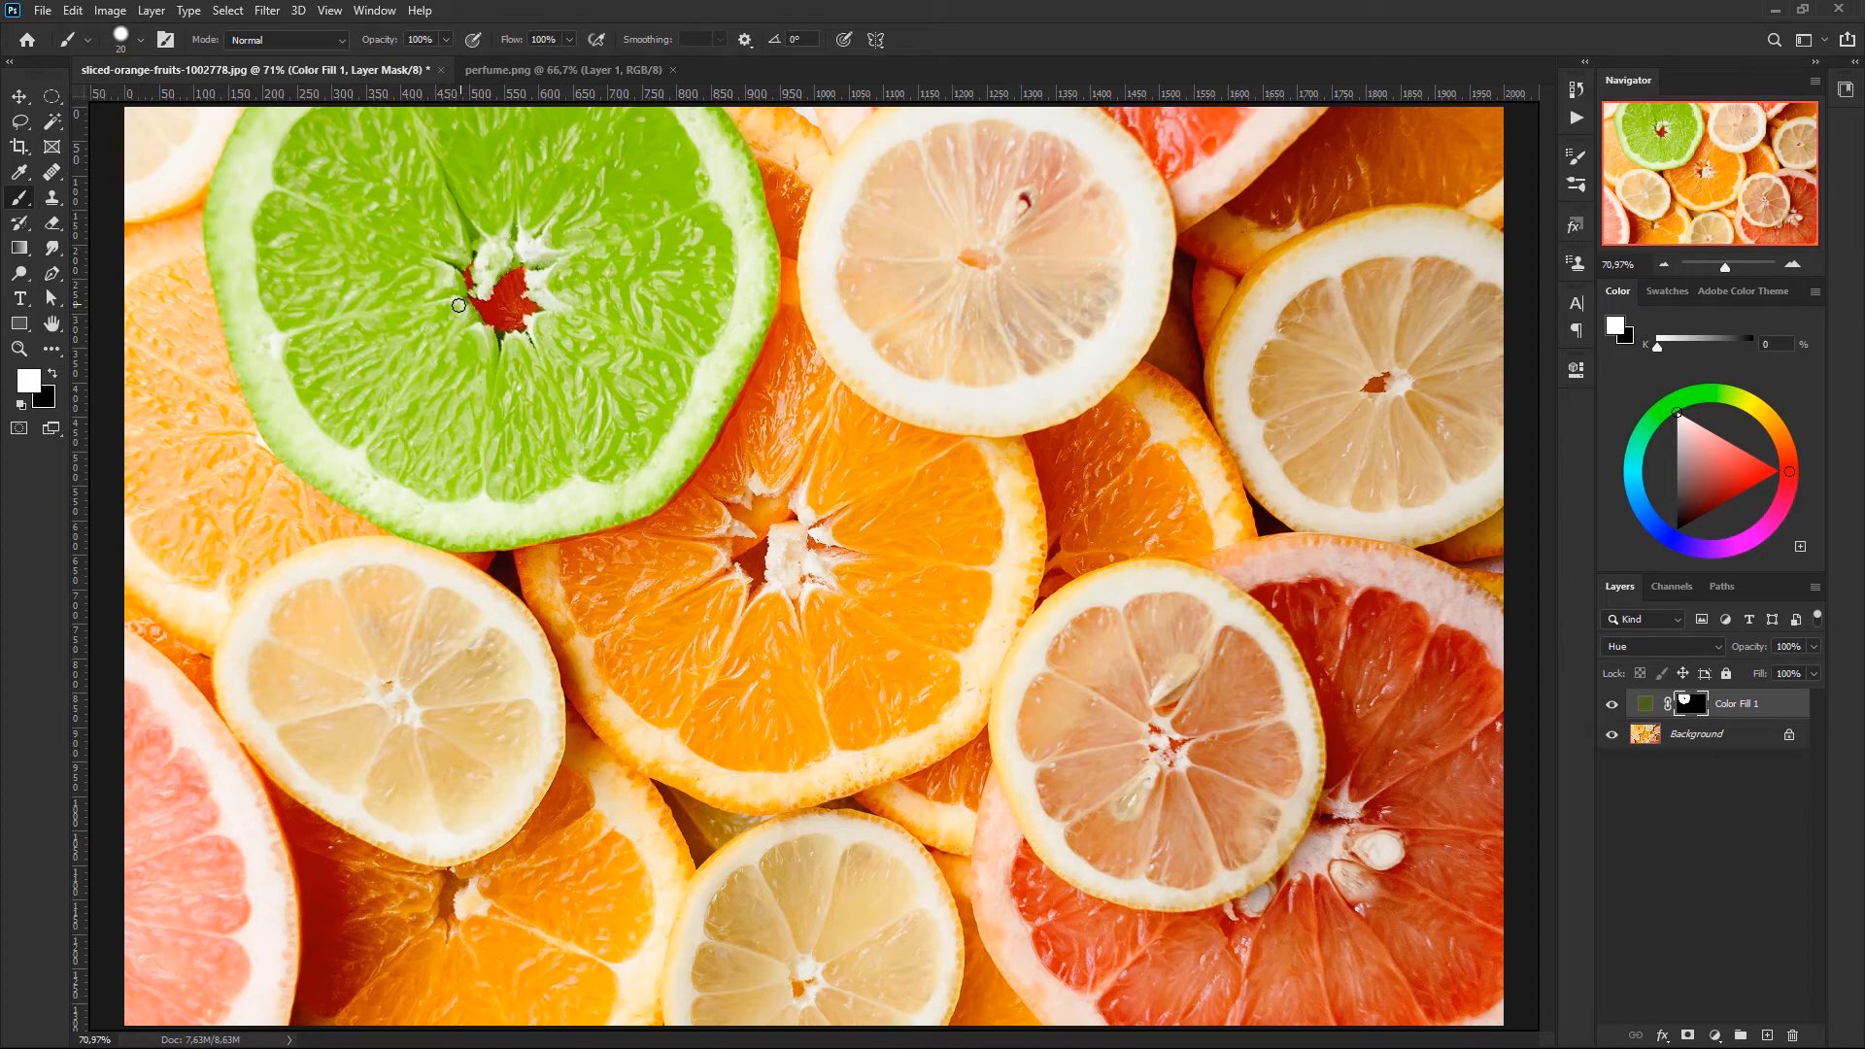
click(1785, 709)
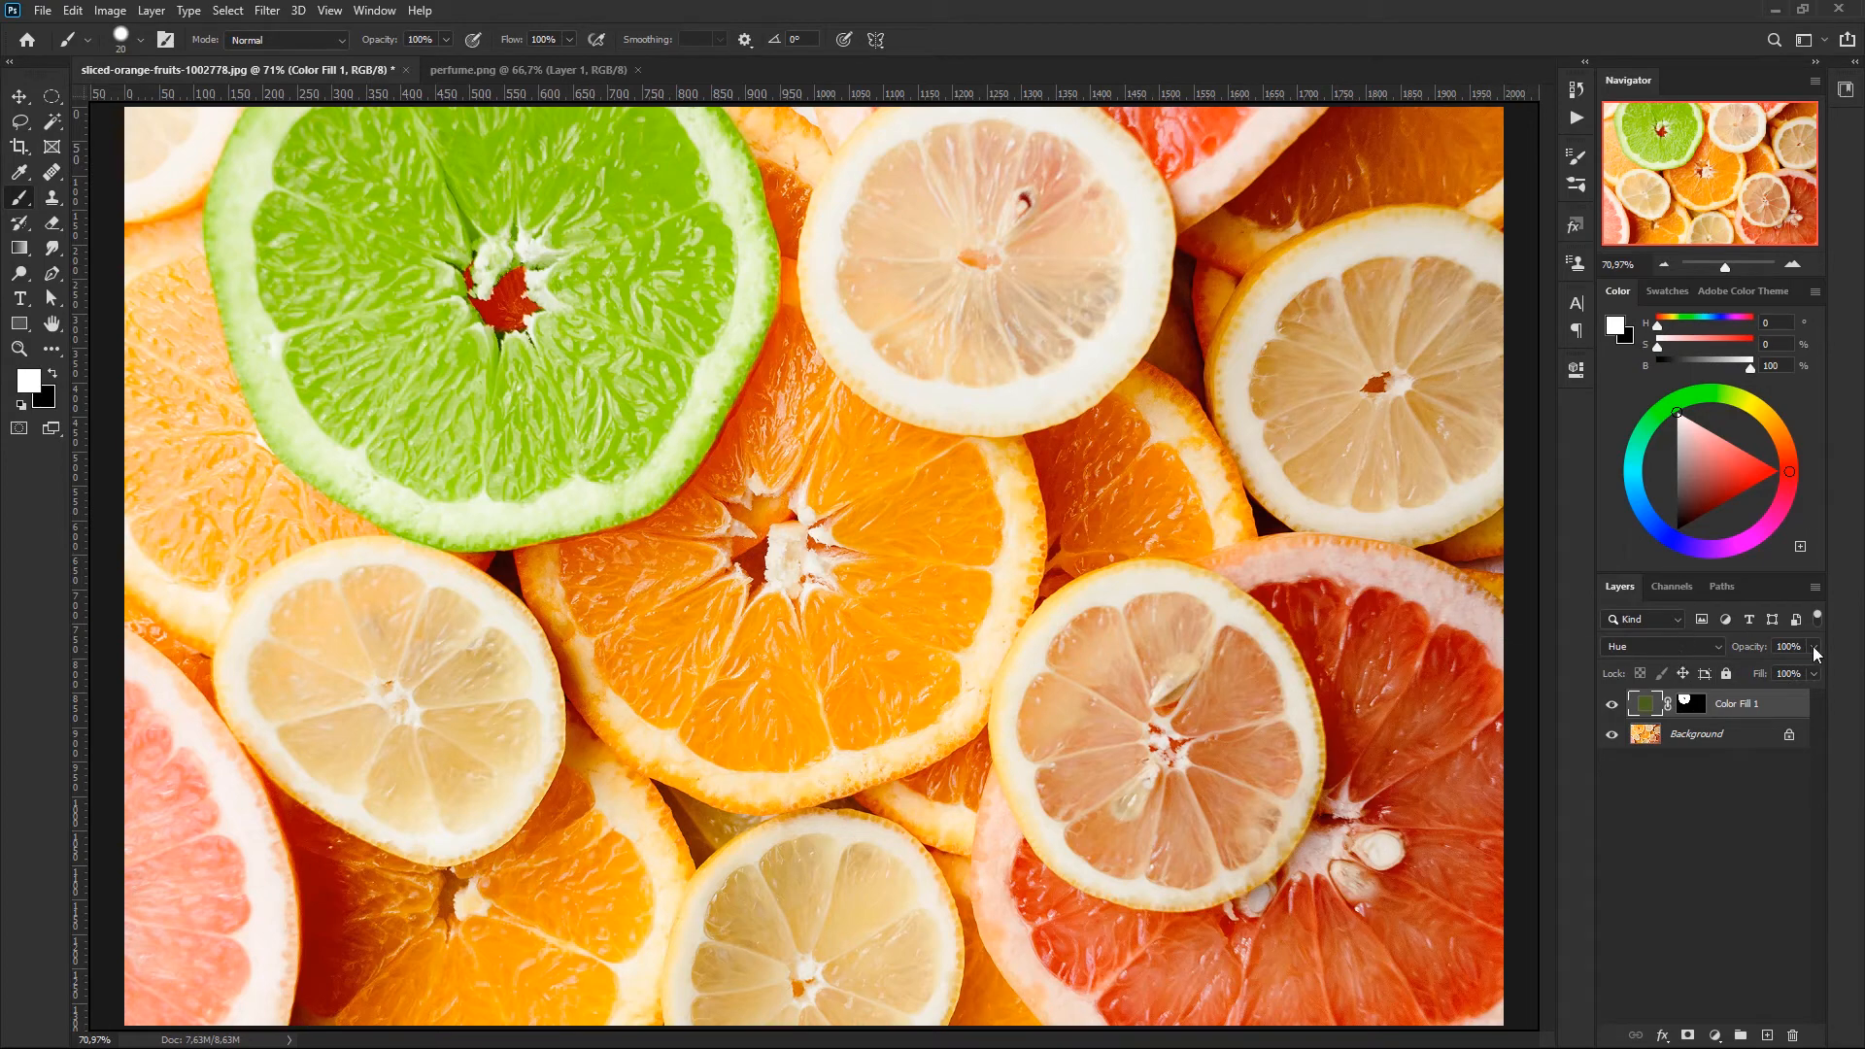
click(1813, 672)
click(1691, 707)
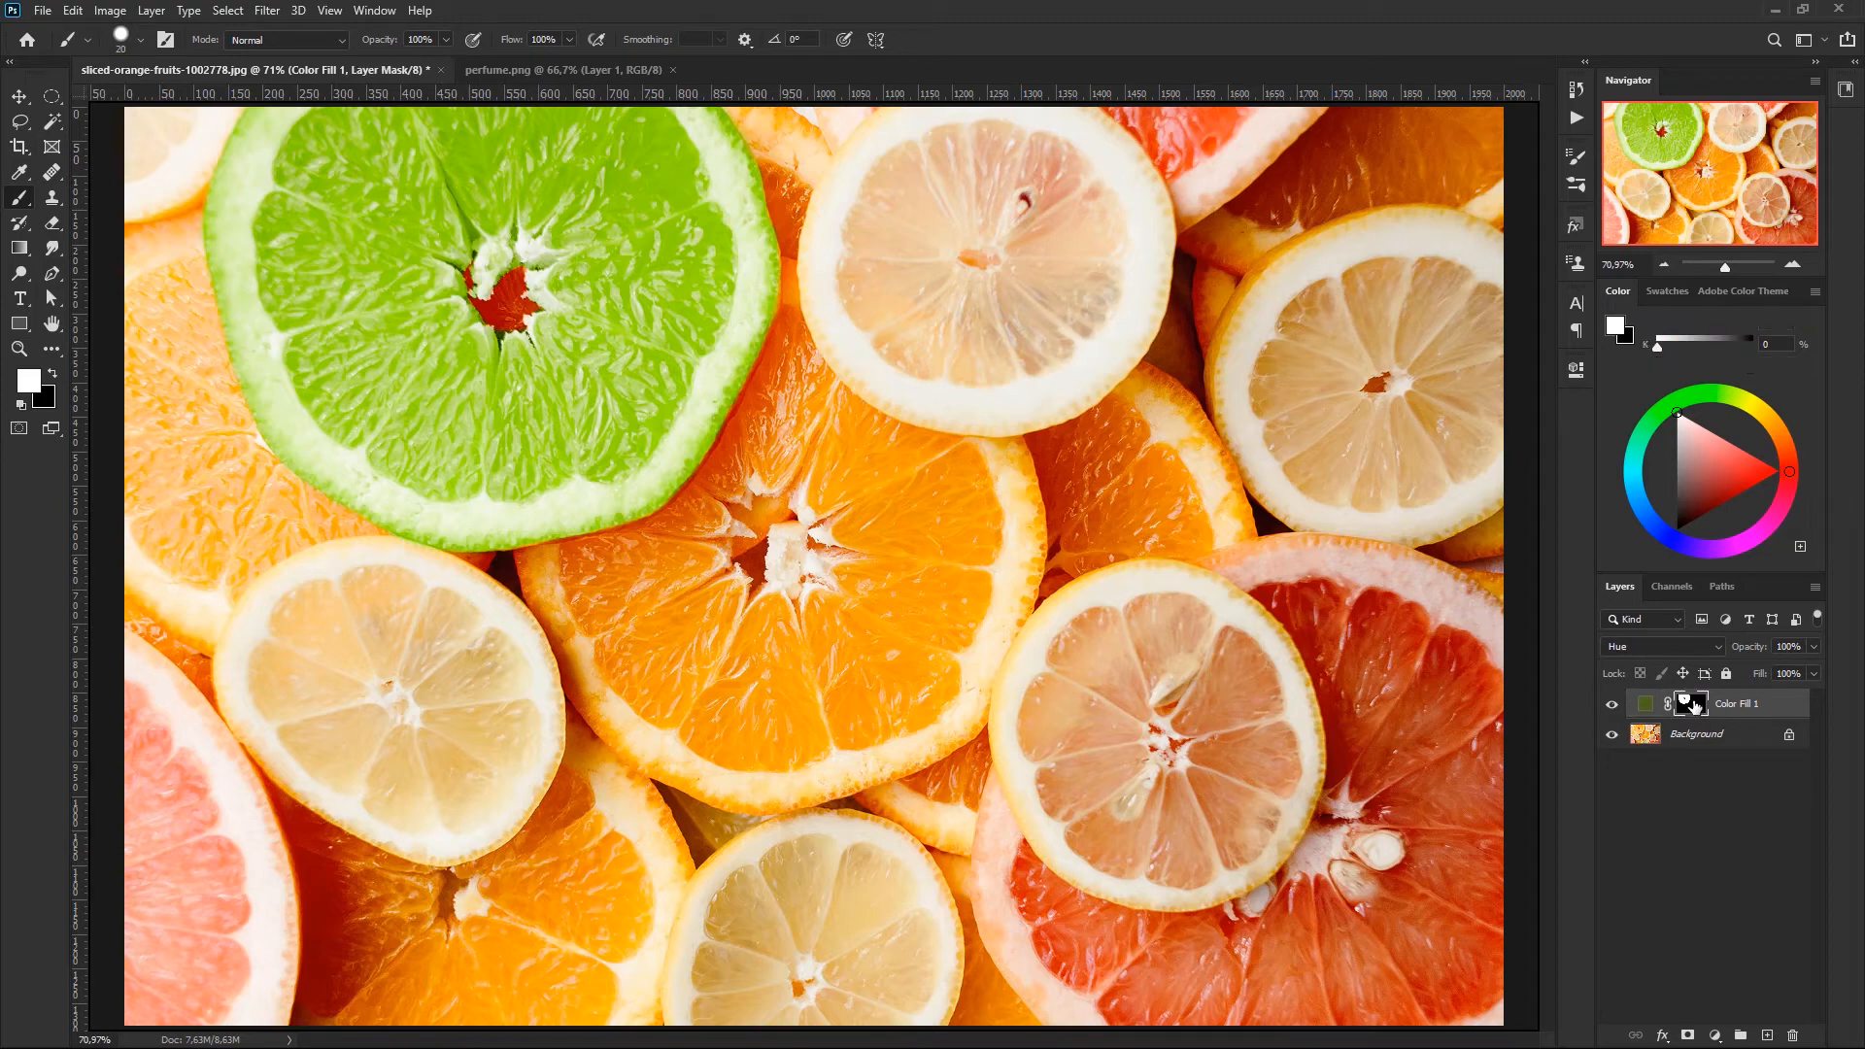
- Open the Color Fill 1 mask's properties, lower its Density to 0% and bring it back to 100%
double_click(1693, 707)
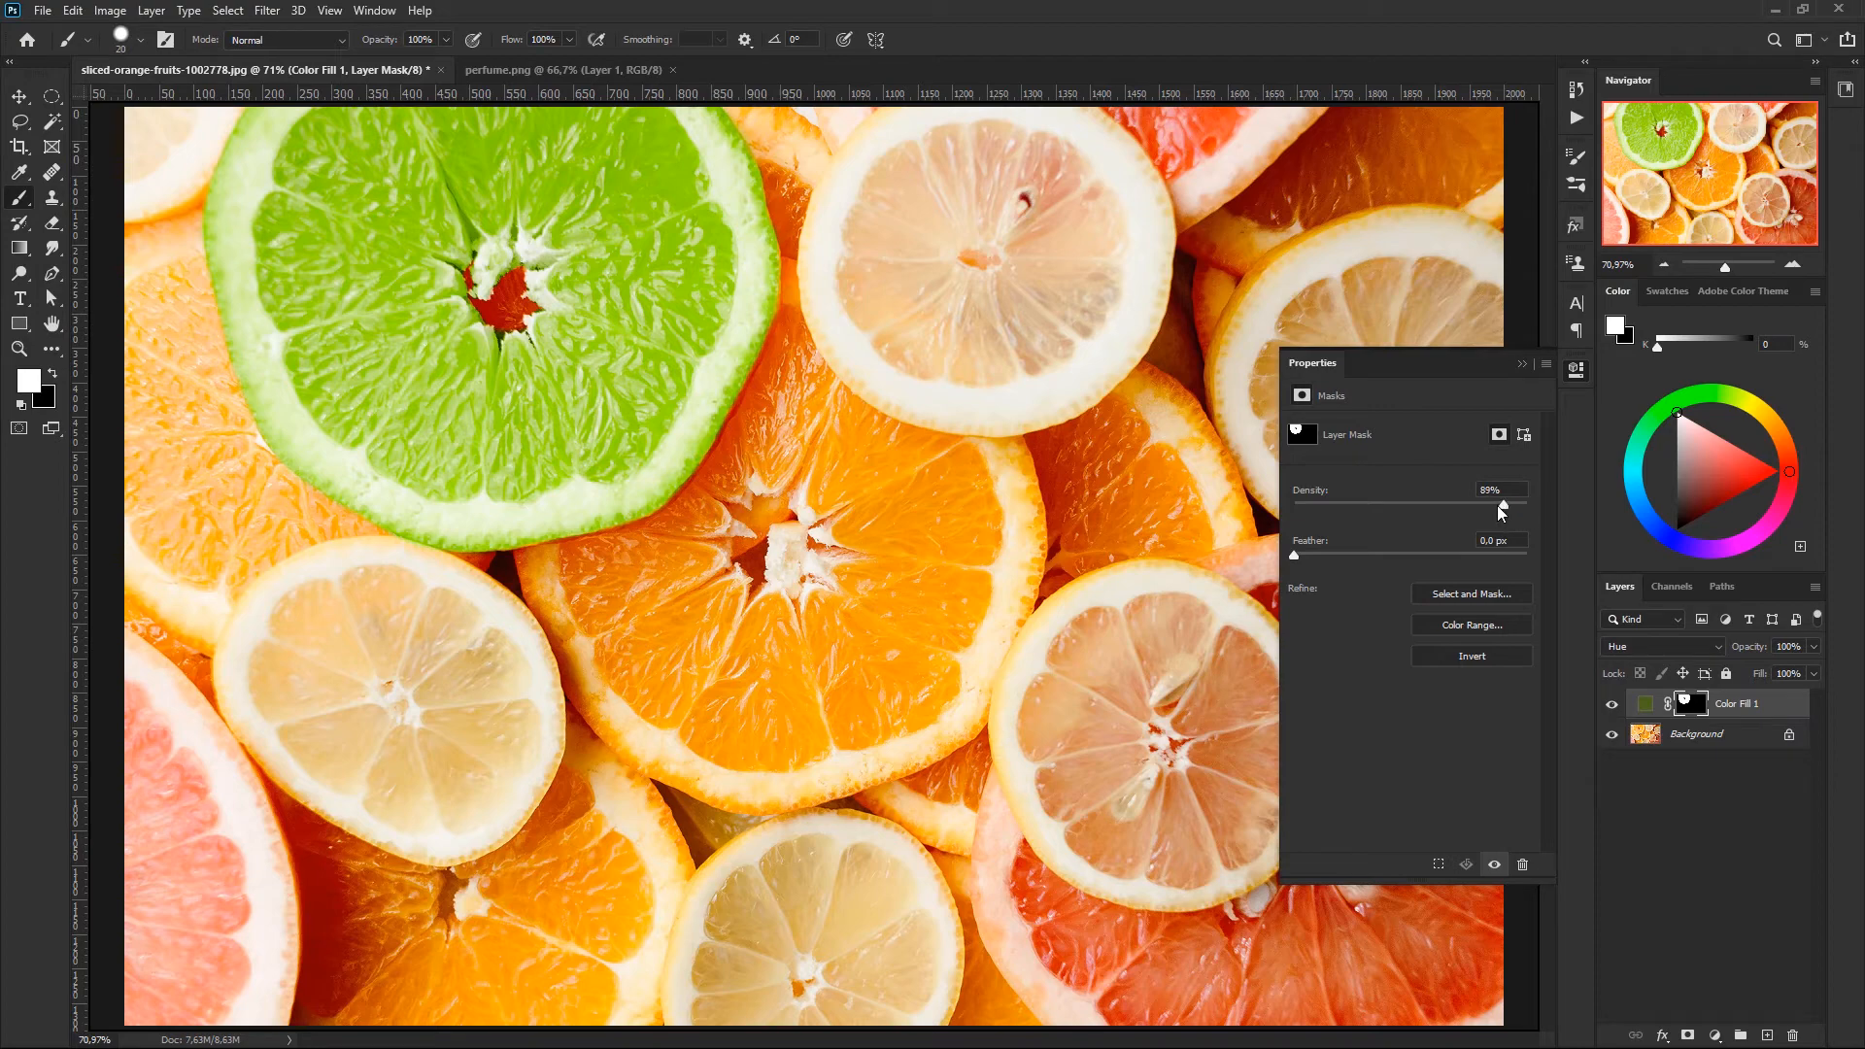
drag(1499, 506, 1409, 522)
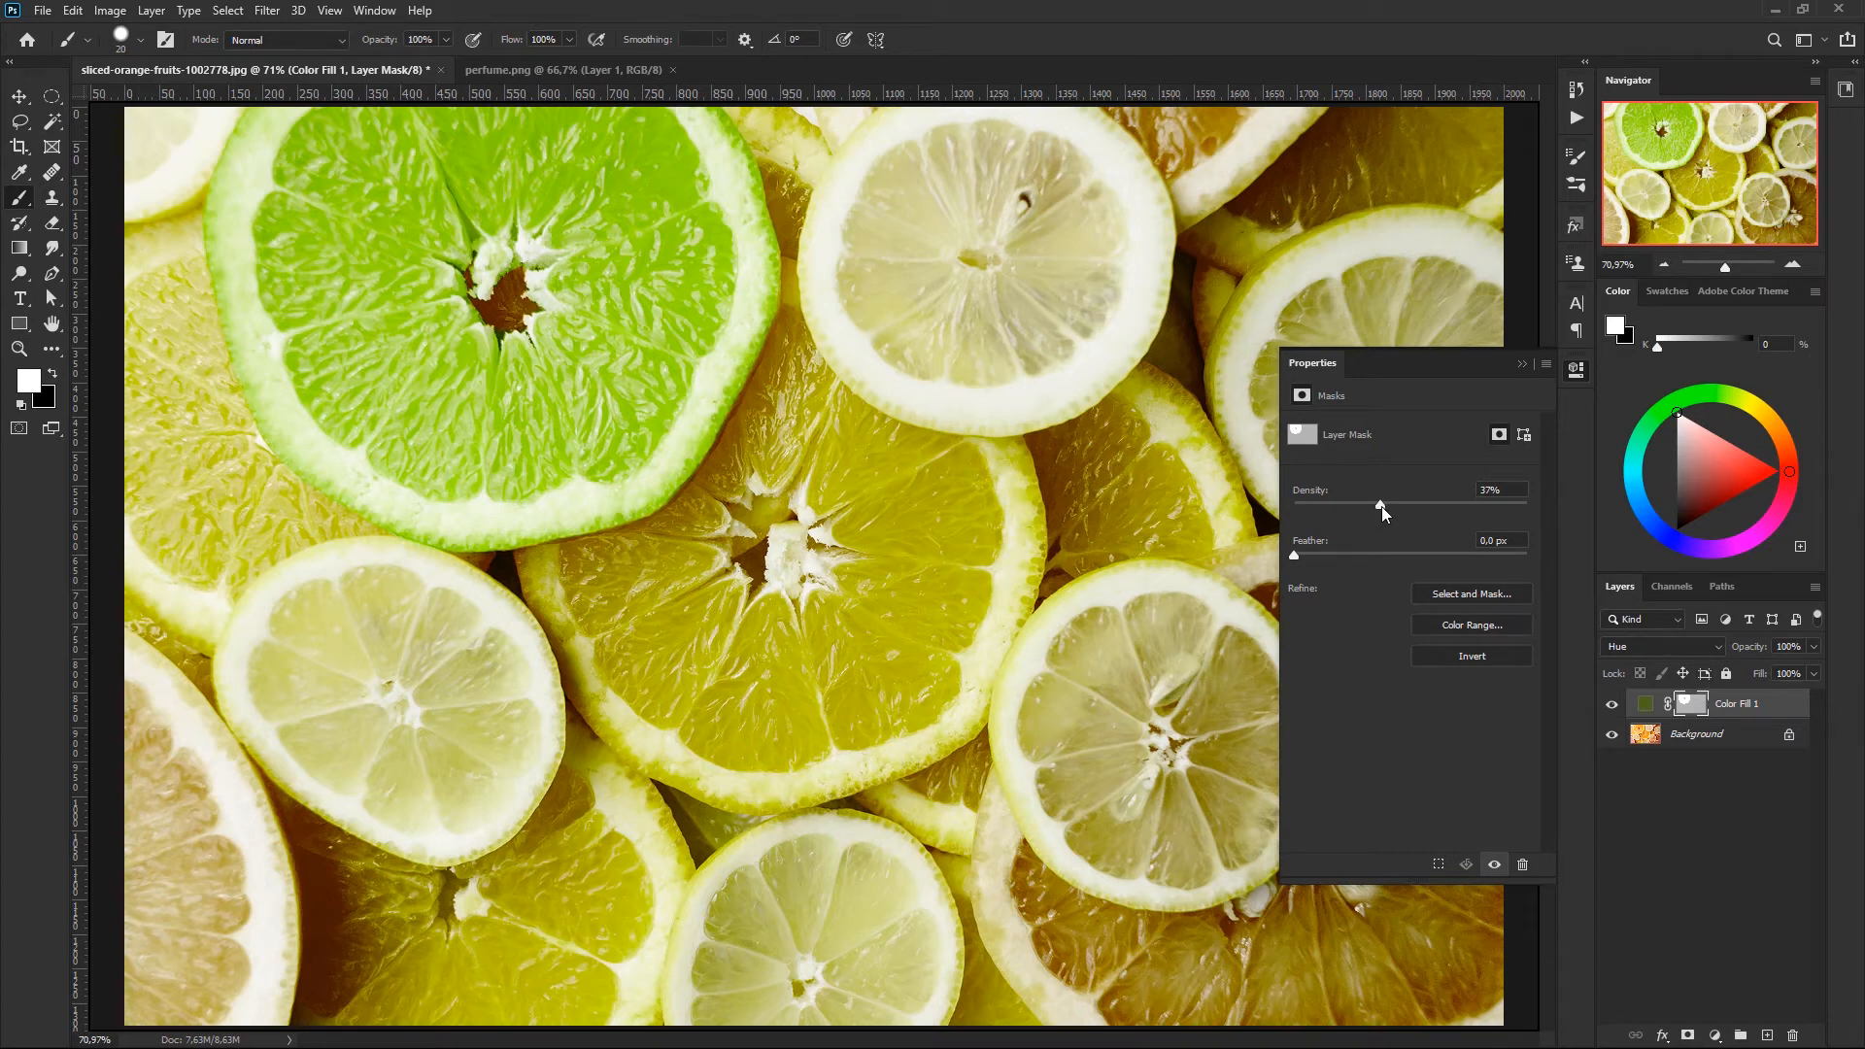
drag(1380, 505, 1292, 505)
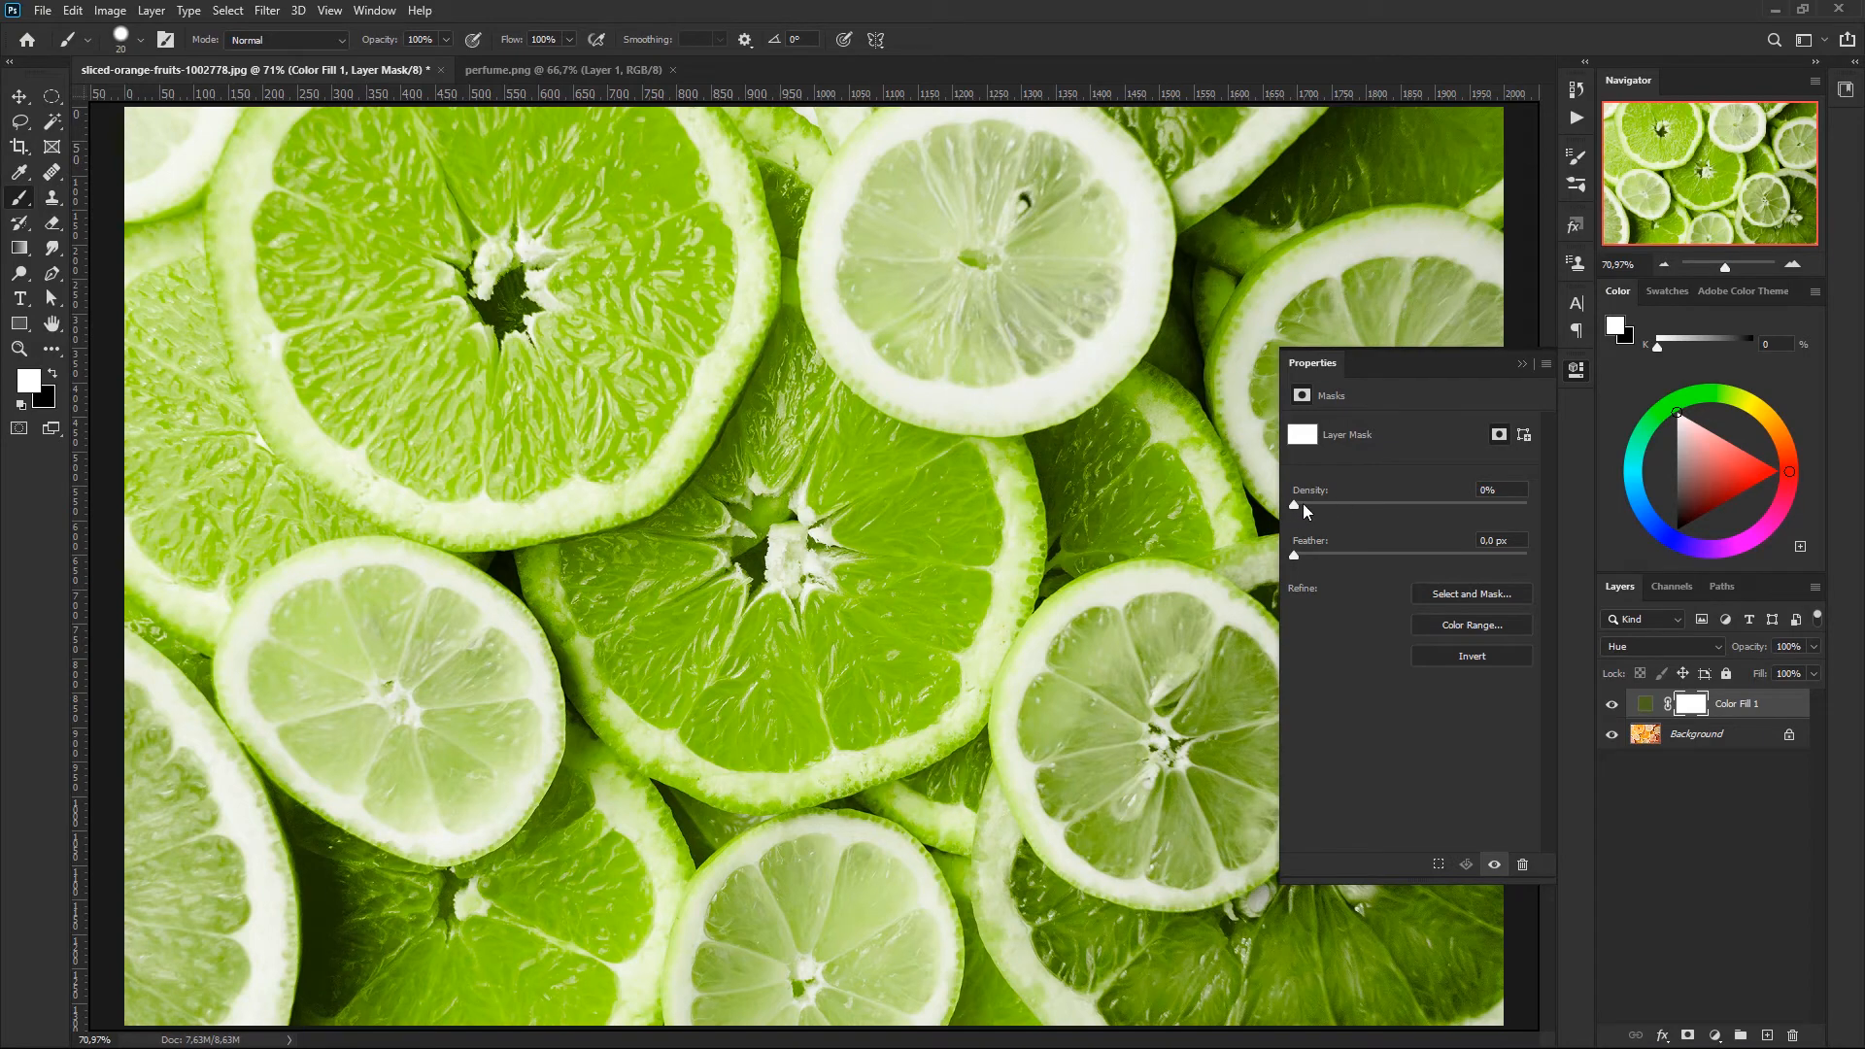
drag(1355, 508, 1438, 513)
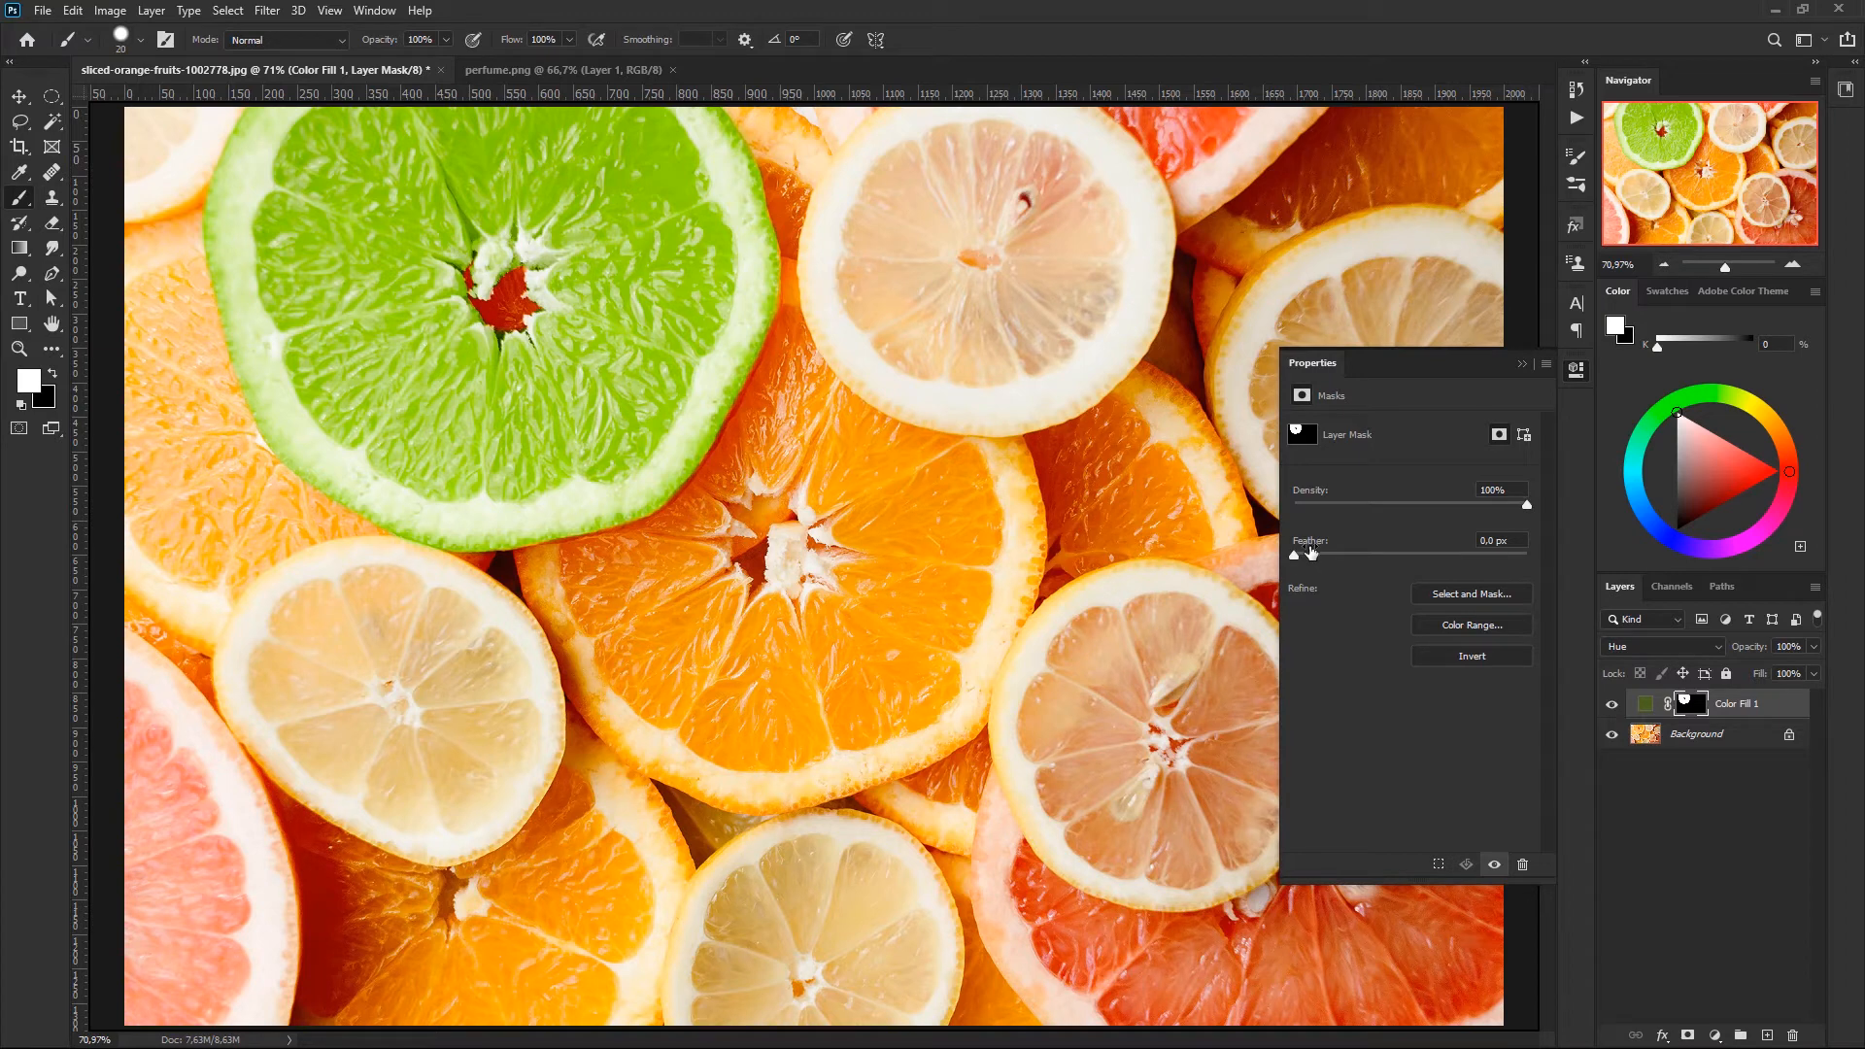
- Show the mask alone on the canvas, feather it by about 2.1 px, and return to the photo view
alt+click(1697, 709)
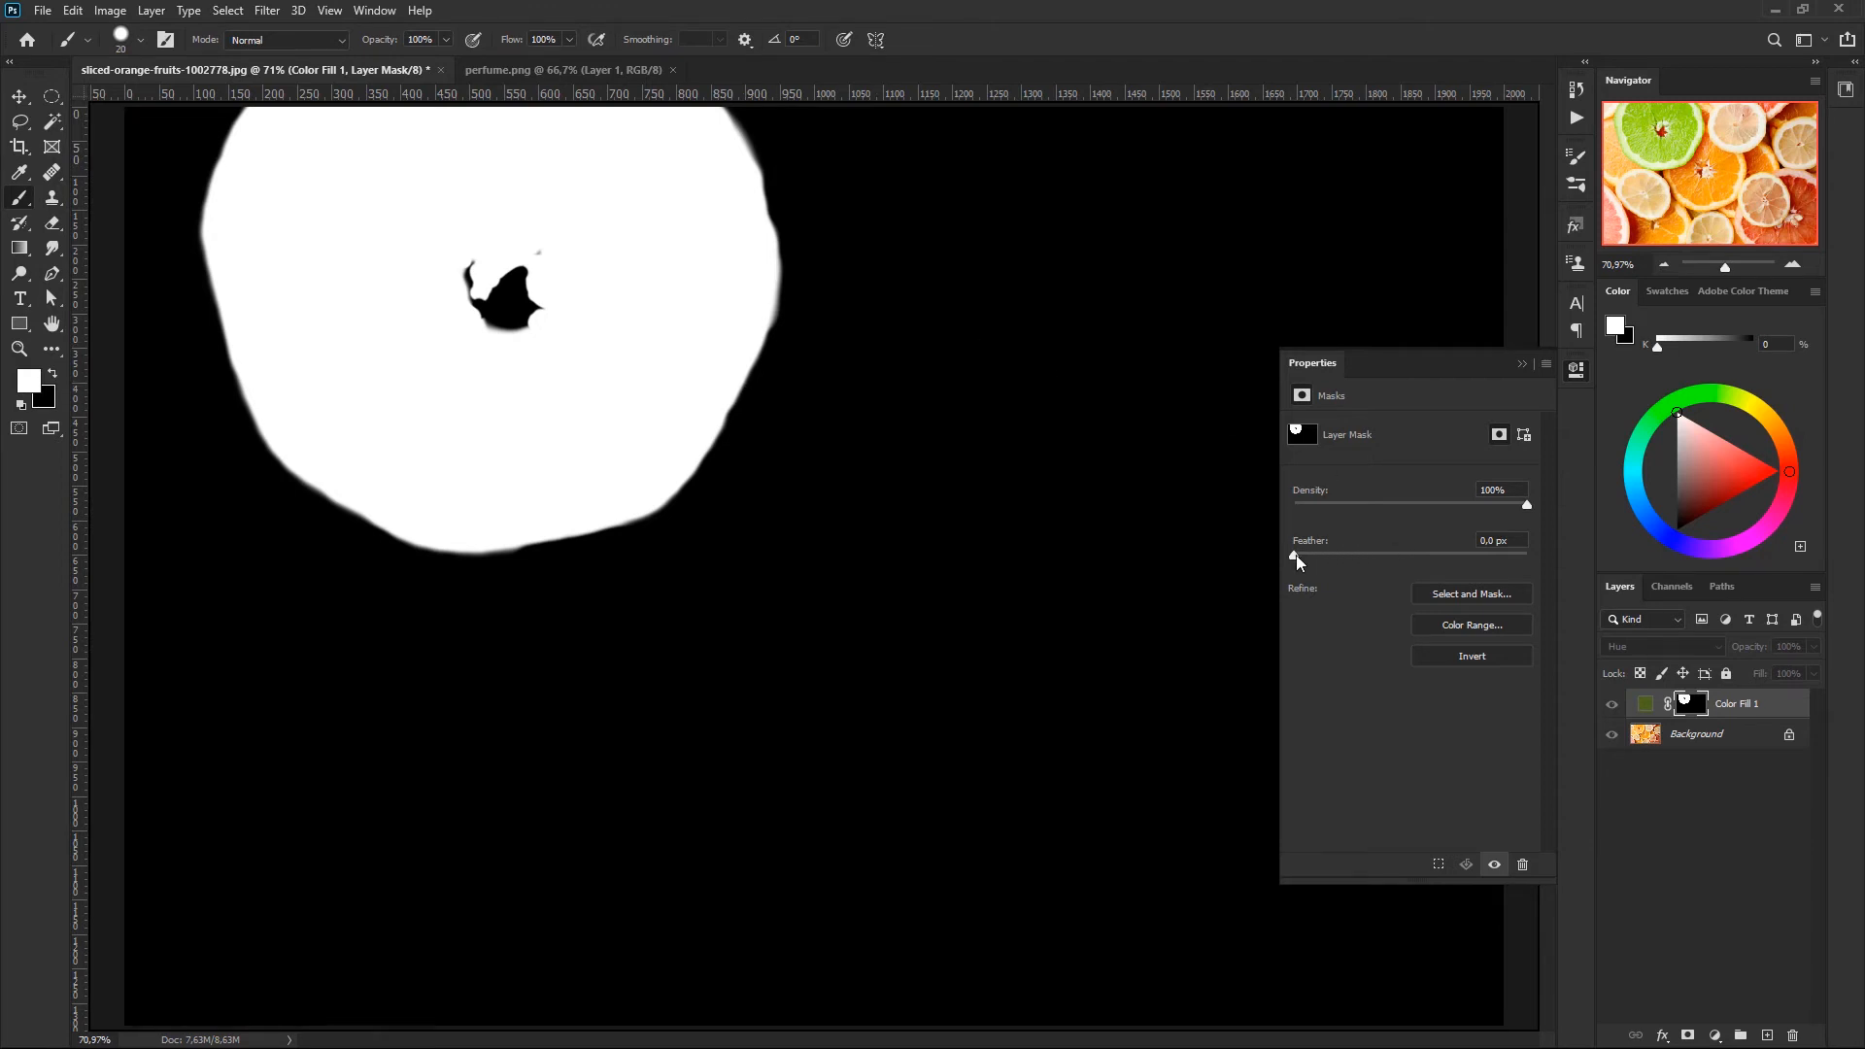
mouse_move(1330, 556)
mouse_down()
mouse_move(1452, 558)
mouse_move(1322, 551)
mouse_up()
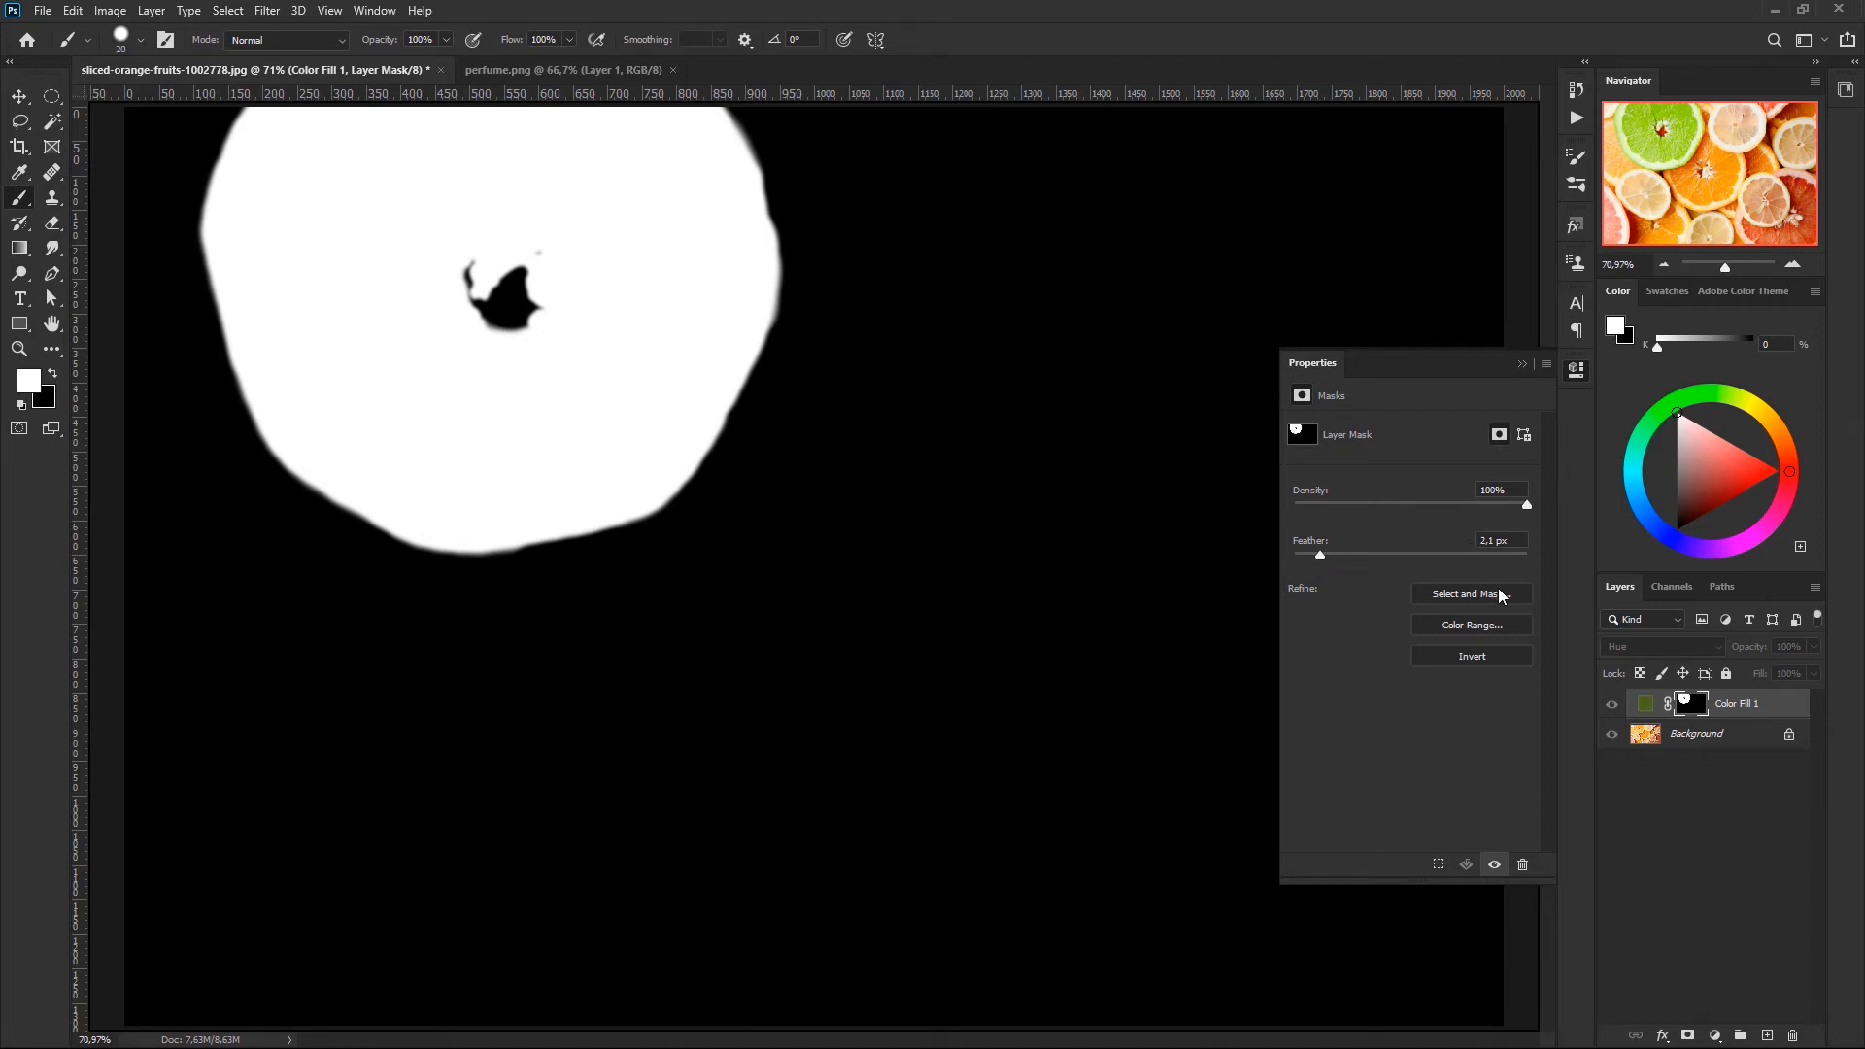
alt+click(1691, 703)
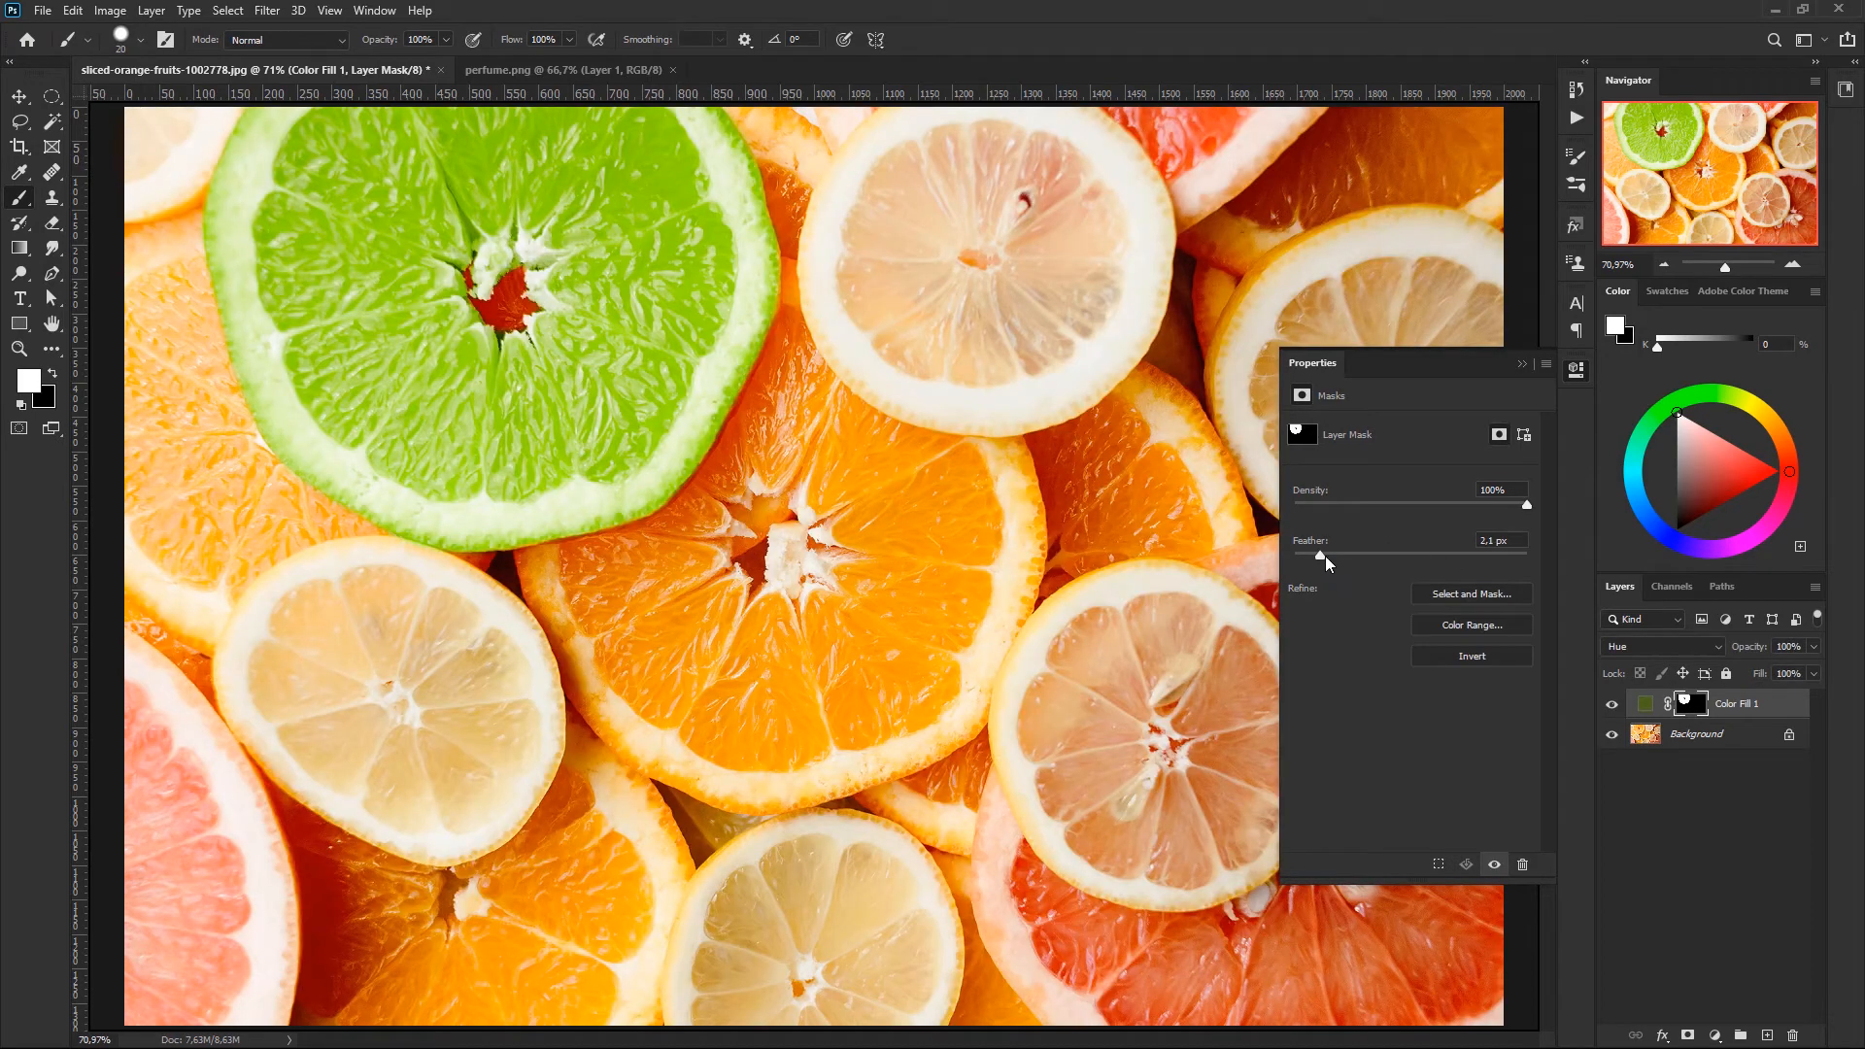
- Try Feather amounts of about 82.4 px and 9.4 px on the mask, reduce the feather again and close the mask properties
drag(1325, 556, 1430, 572)
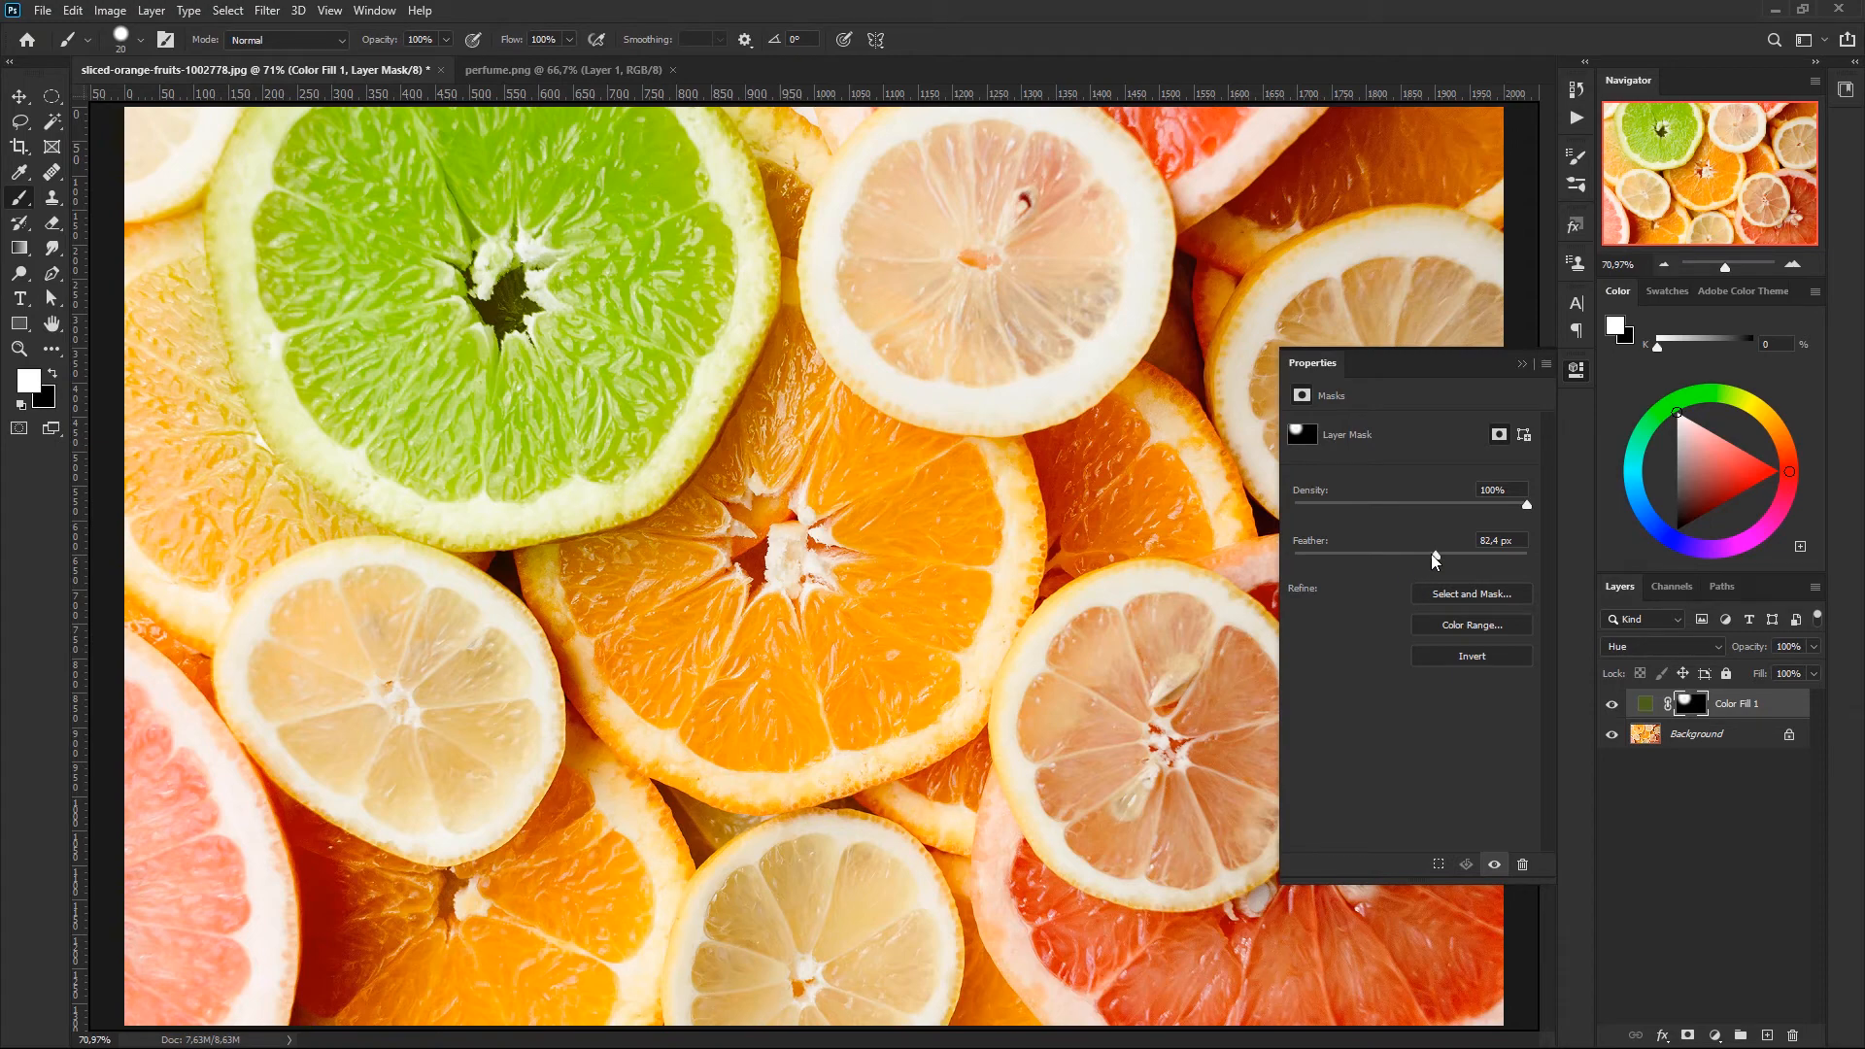
drag(1434, 556, 1384, 556)
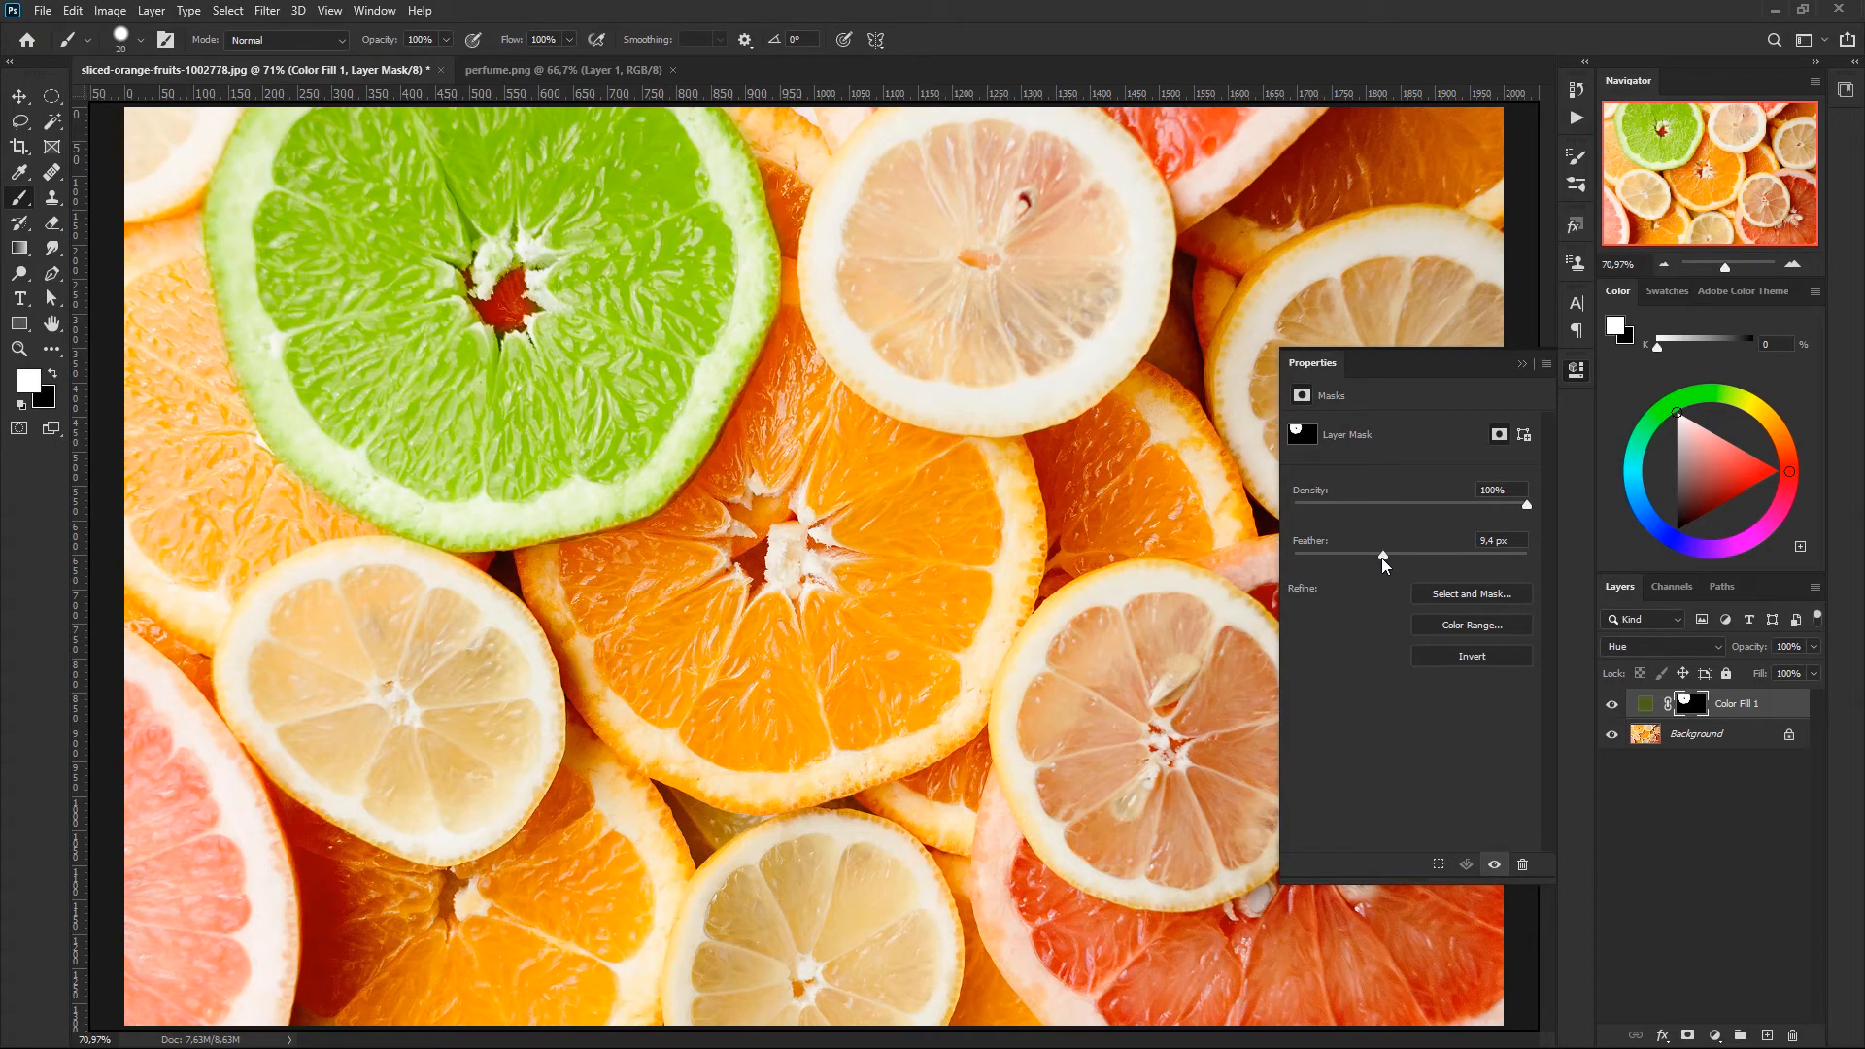
drag(1523, 545, 1396, 551)
text(8)
drag(1376, 558, 1285, 557)
drag(1349, 555, 1335, 556)
click(1522, 366)
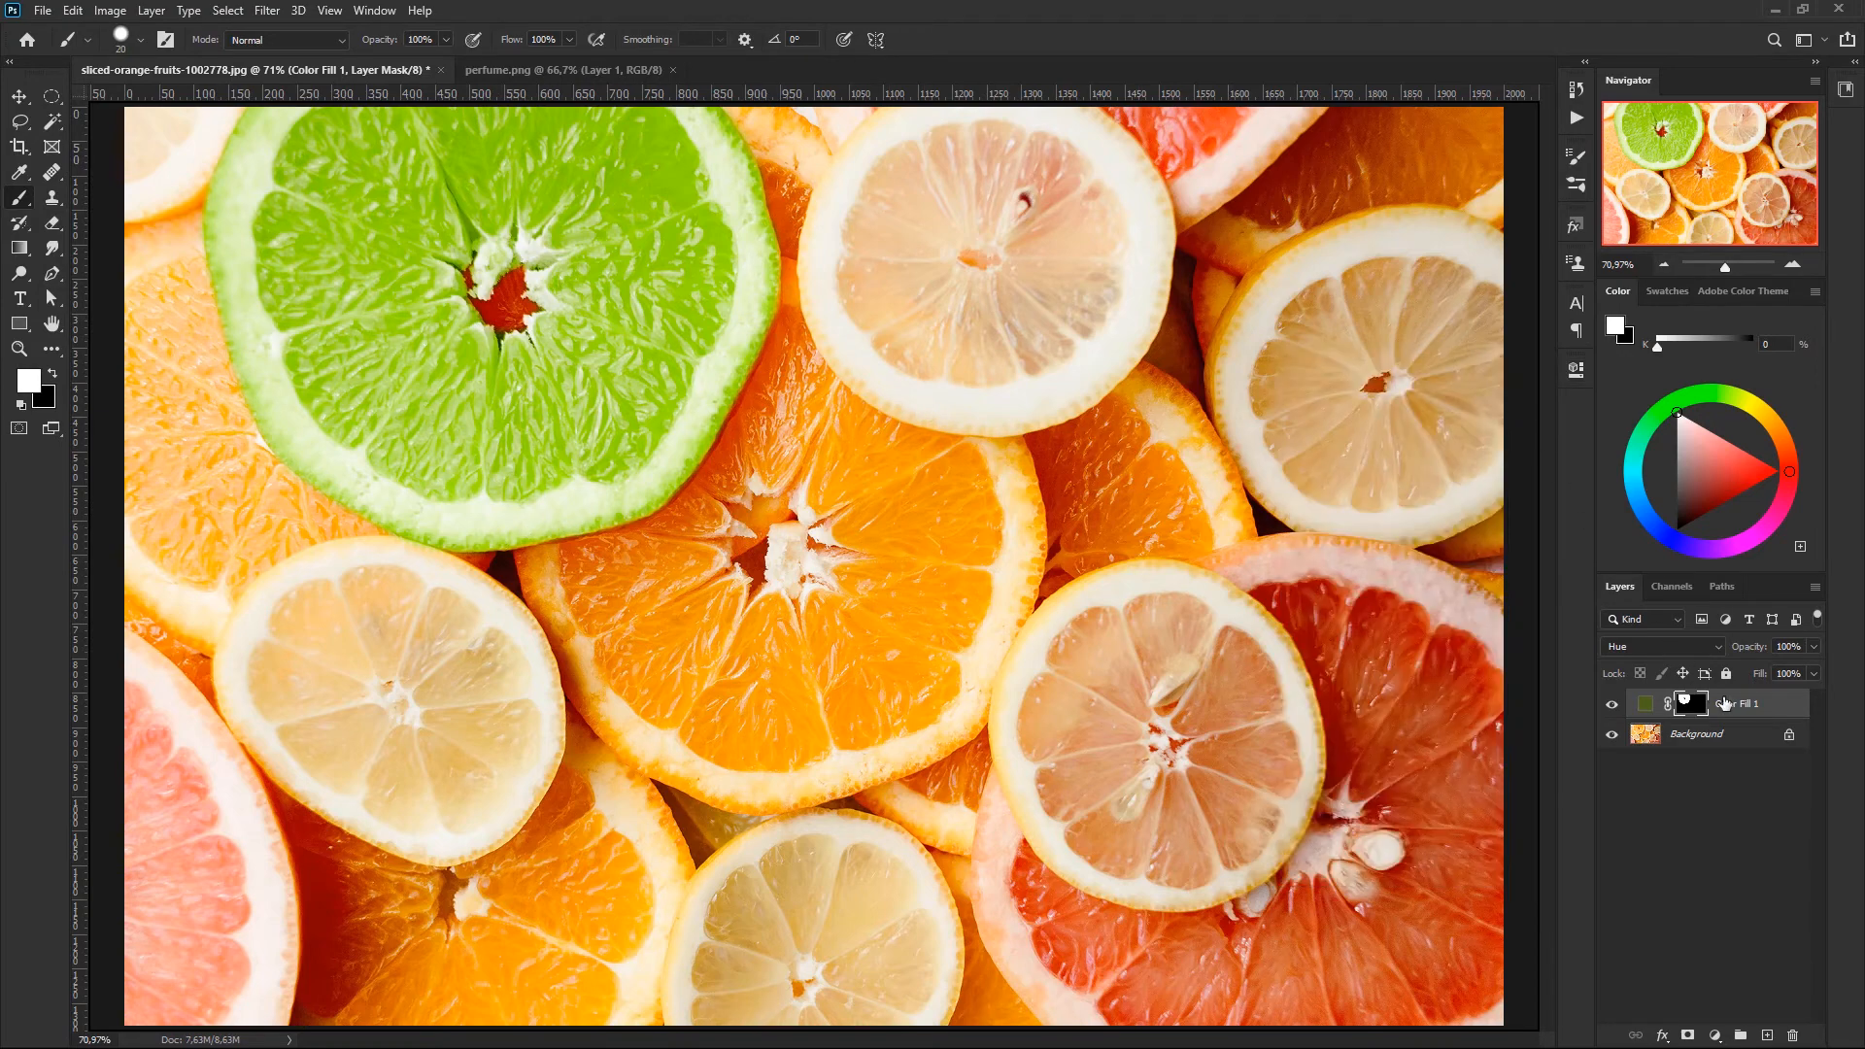
- Add a white text layer reading CITRUS in Roboto Black Italic, 24 pt, over the central orange slice
click(1788, 705)
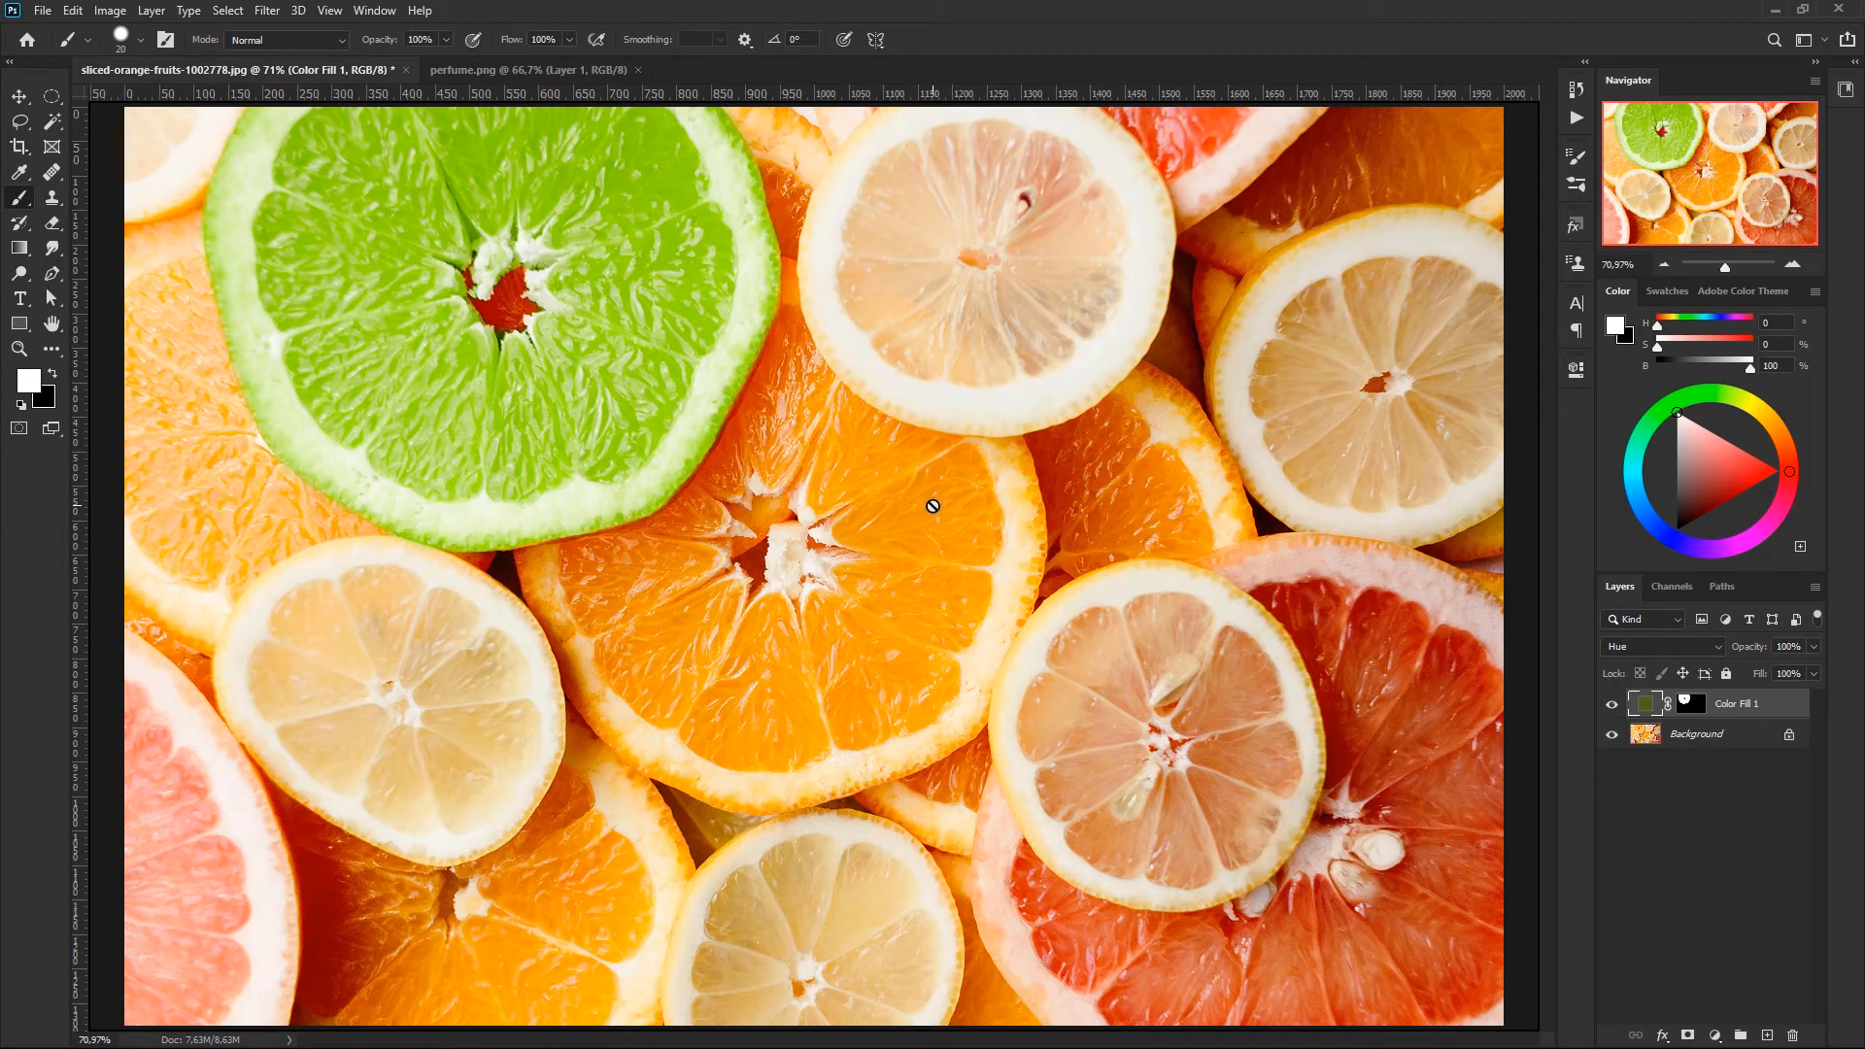
click(1688, 816)
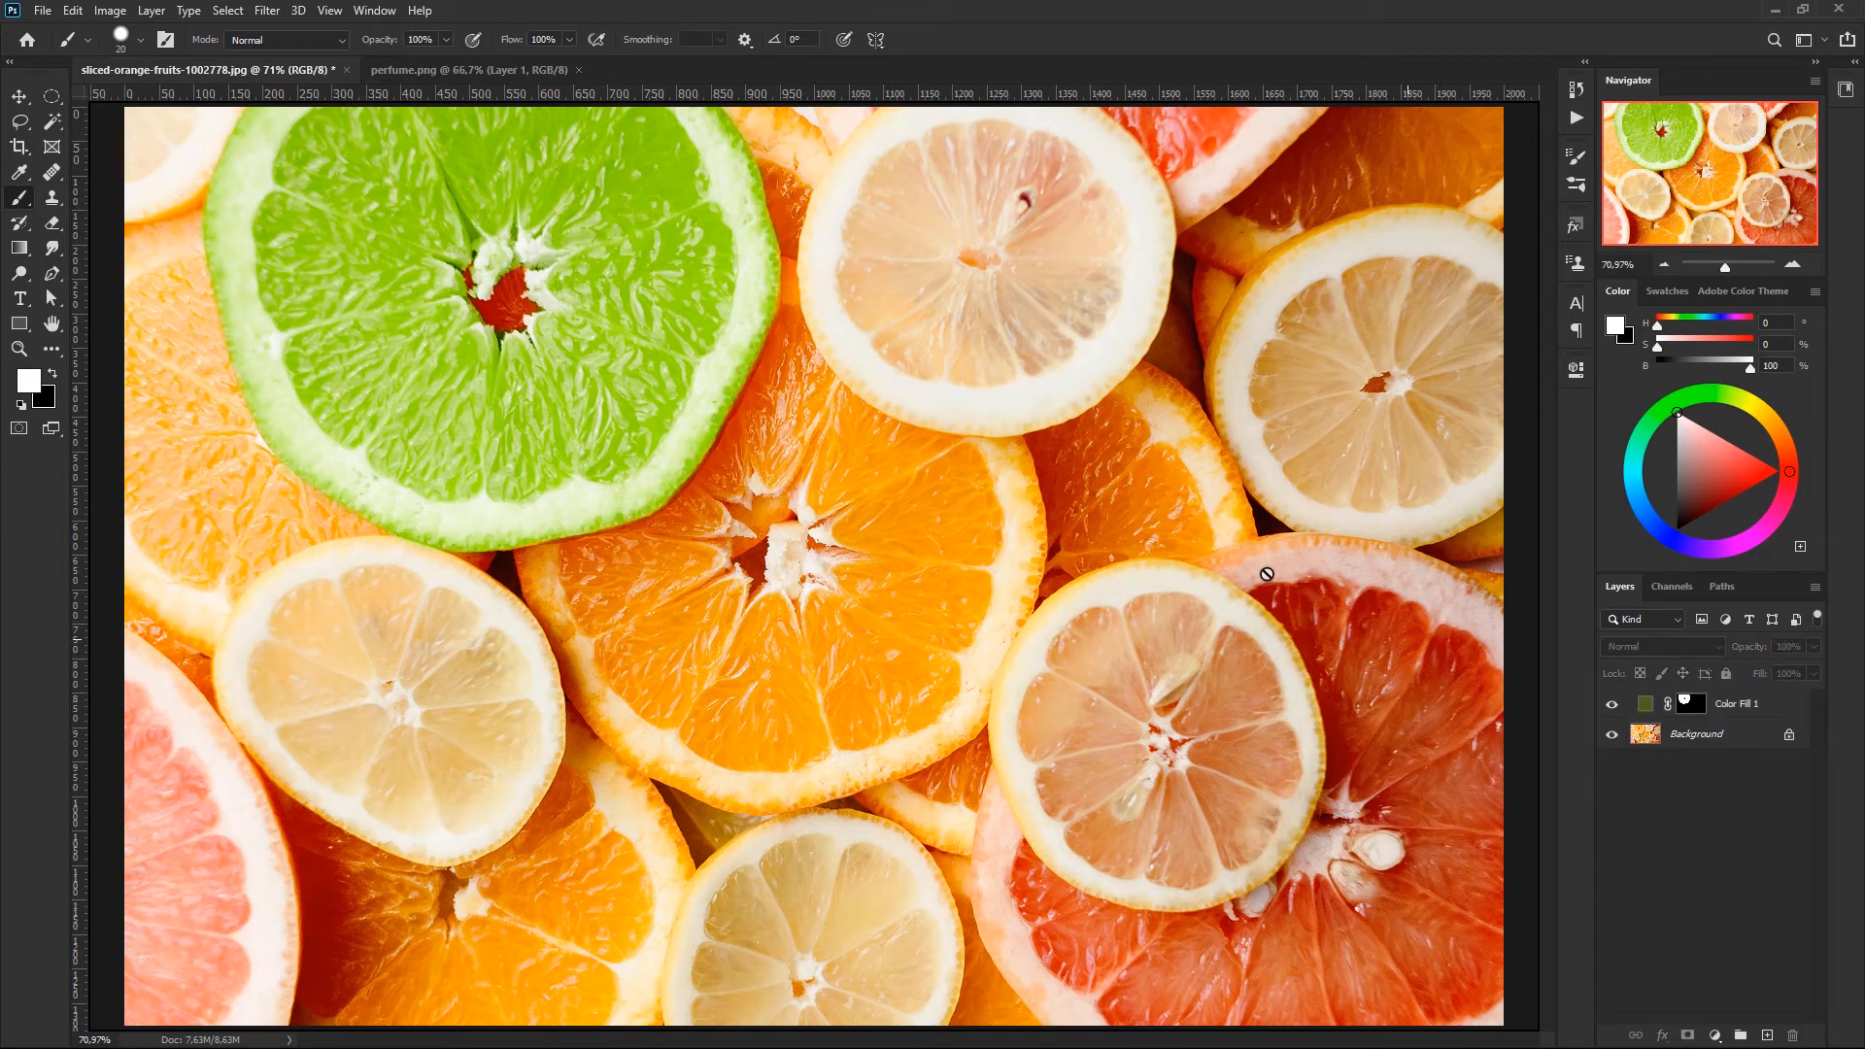
click(23, 301)
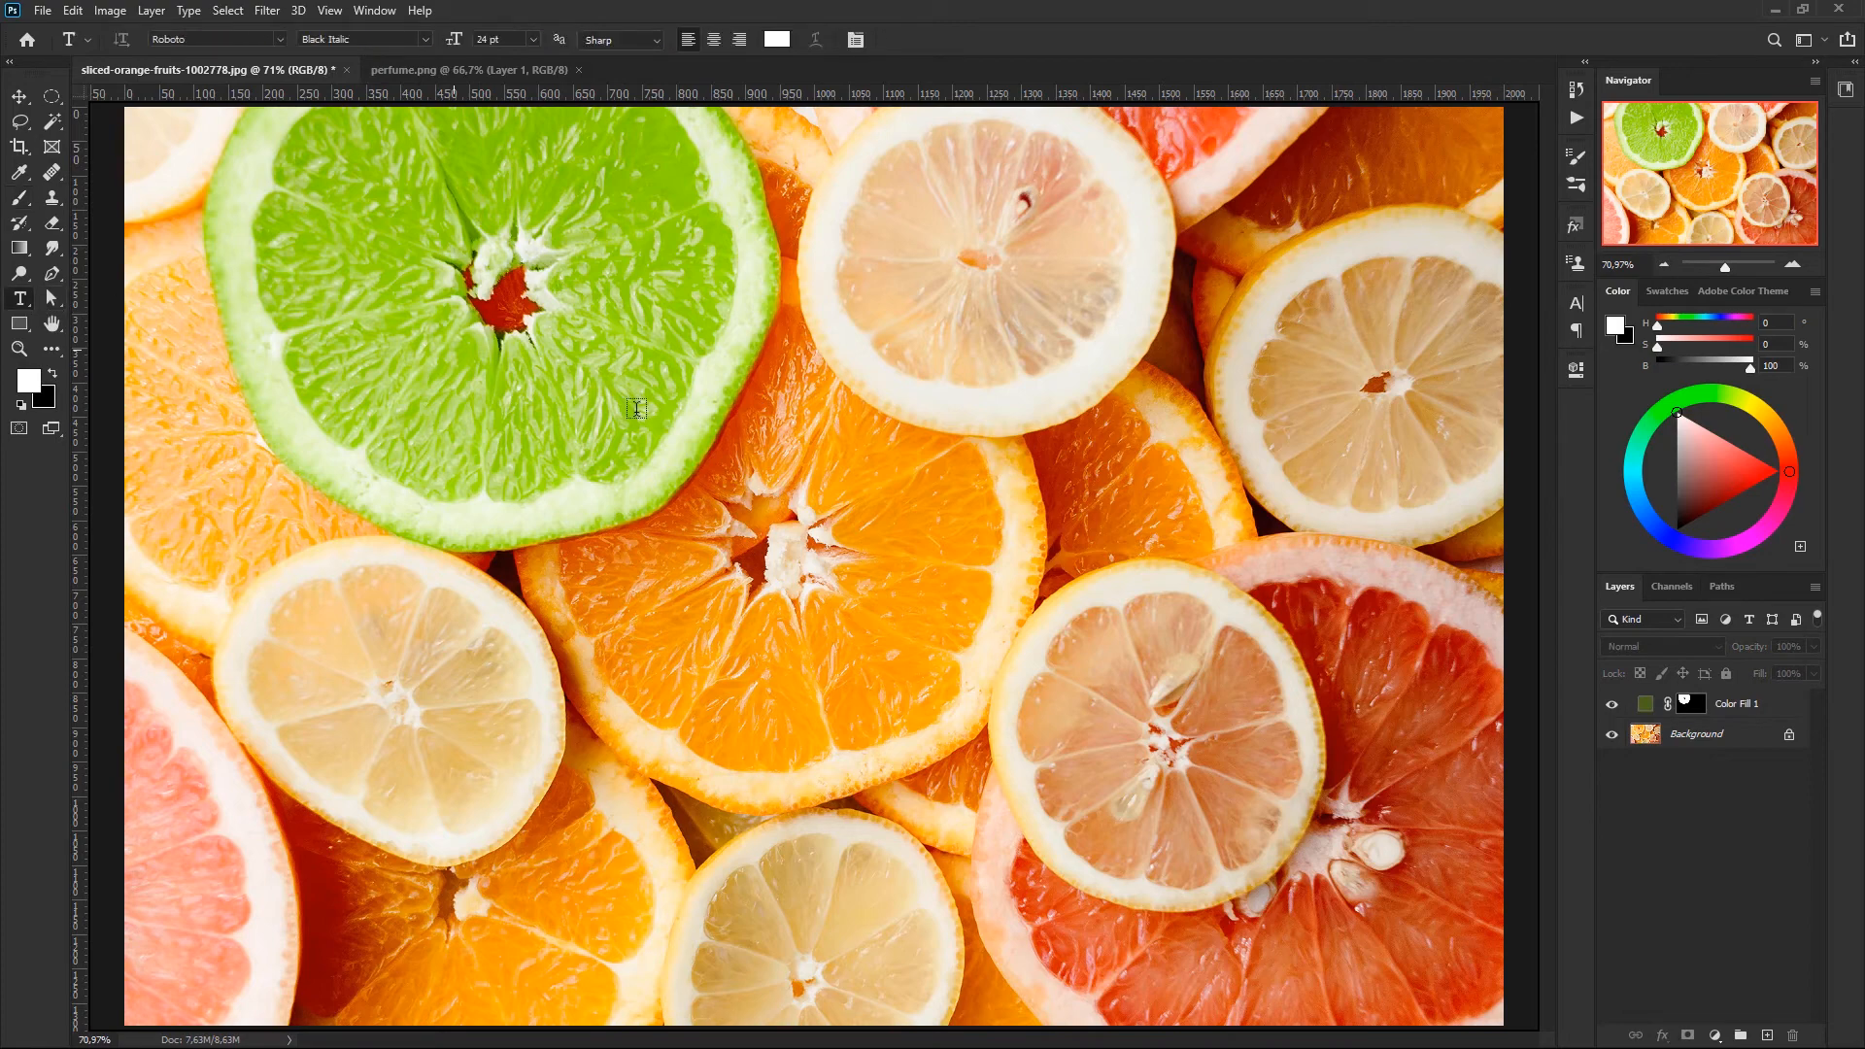
click(846, 588)
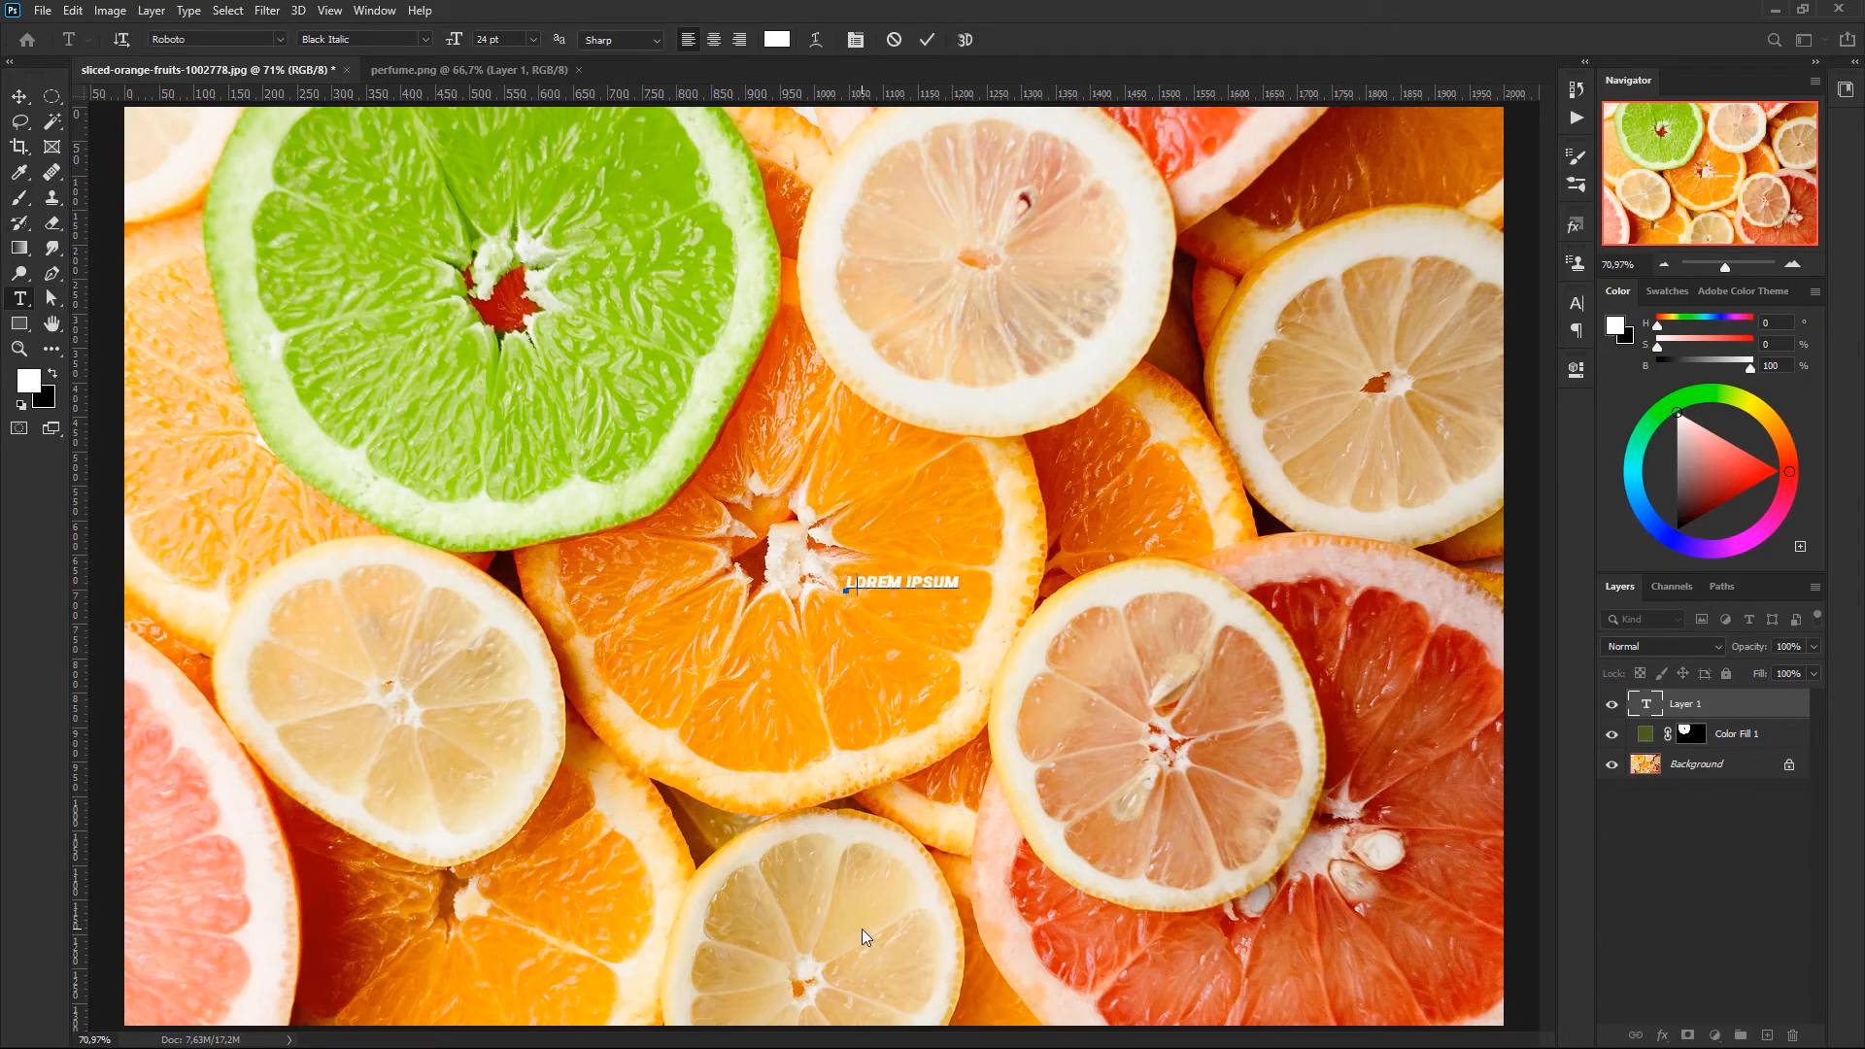
text(CITRUS)
key(ctrl+Return)
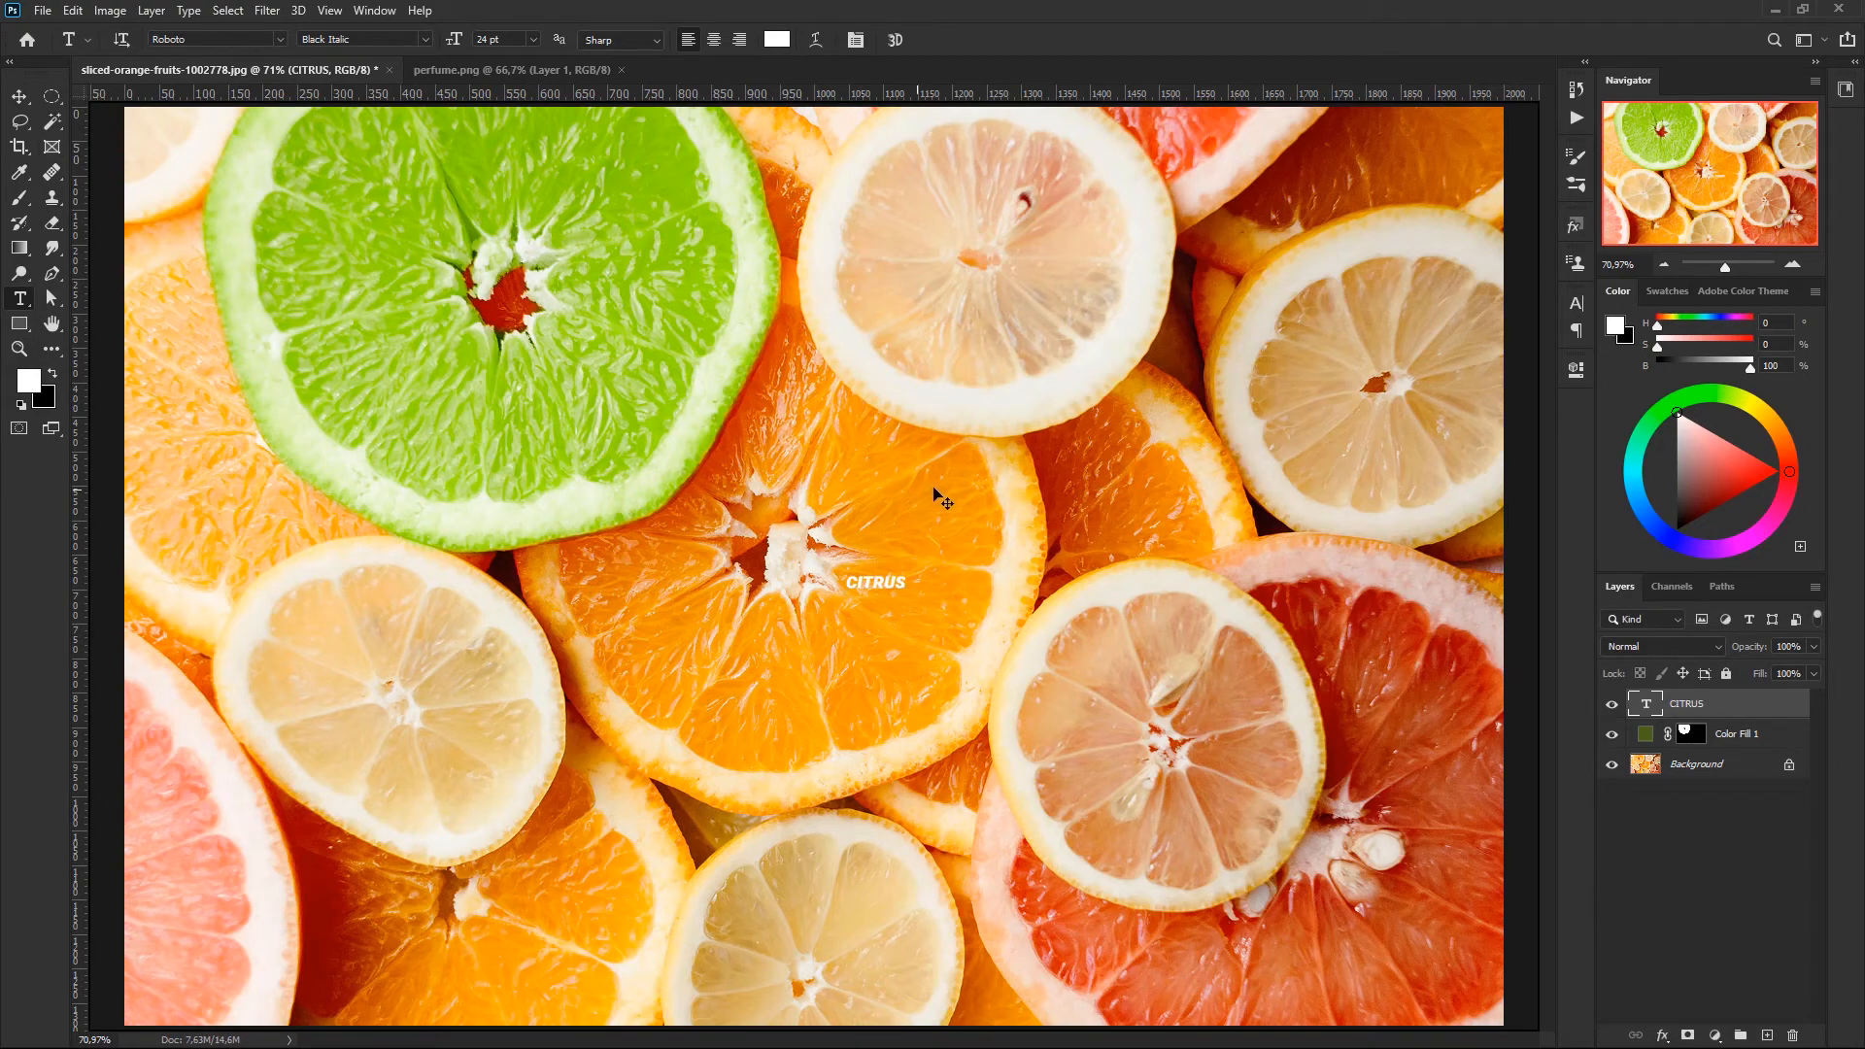
- Scale the CITRUS text proportionally to about 1204% and move it to the middle of the photo
key(ctrl+t)
drag(938, 556, 1177, 439)
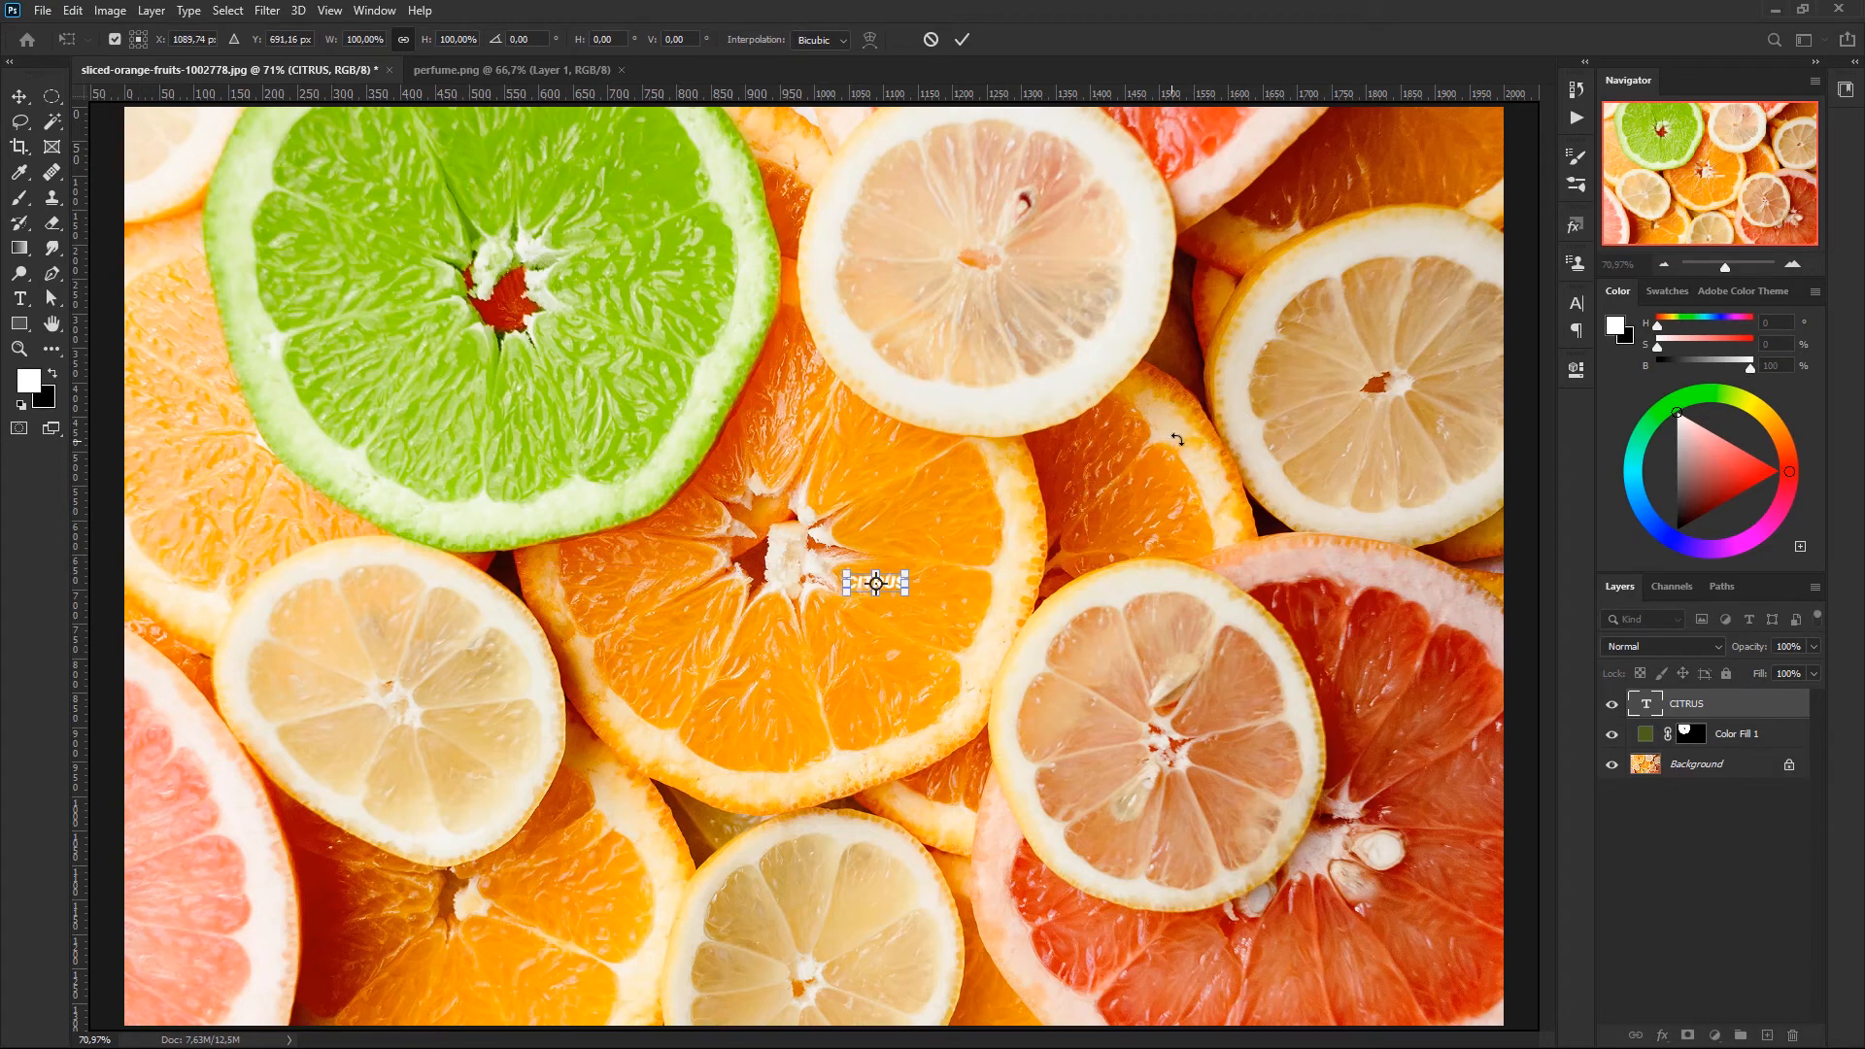
drag(909, 575, 1604, 232)
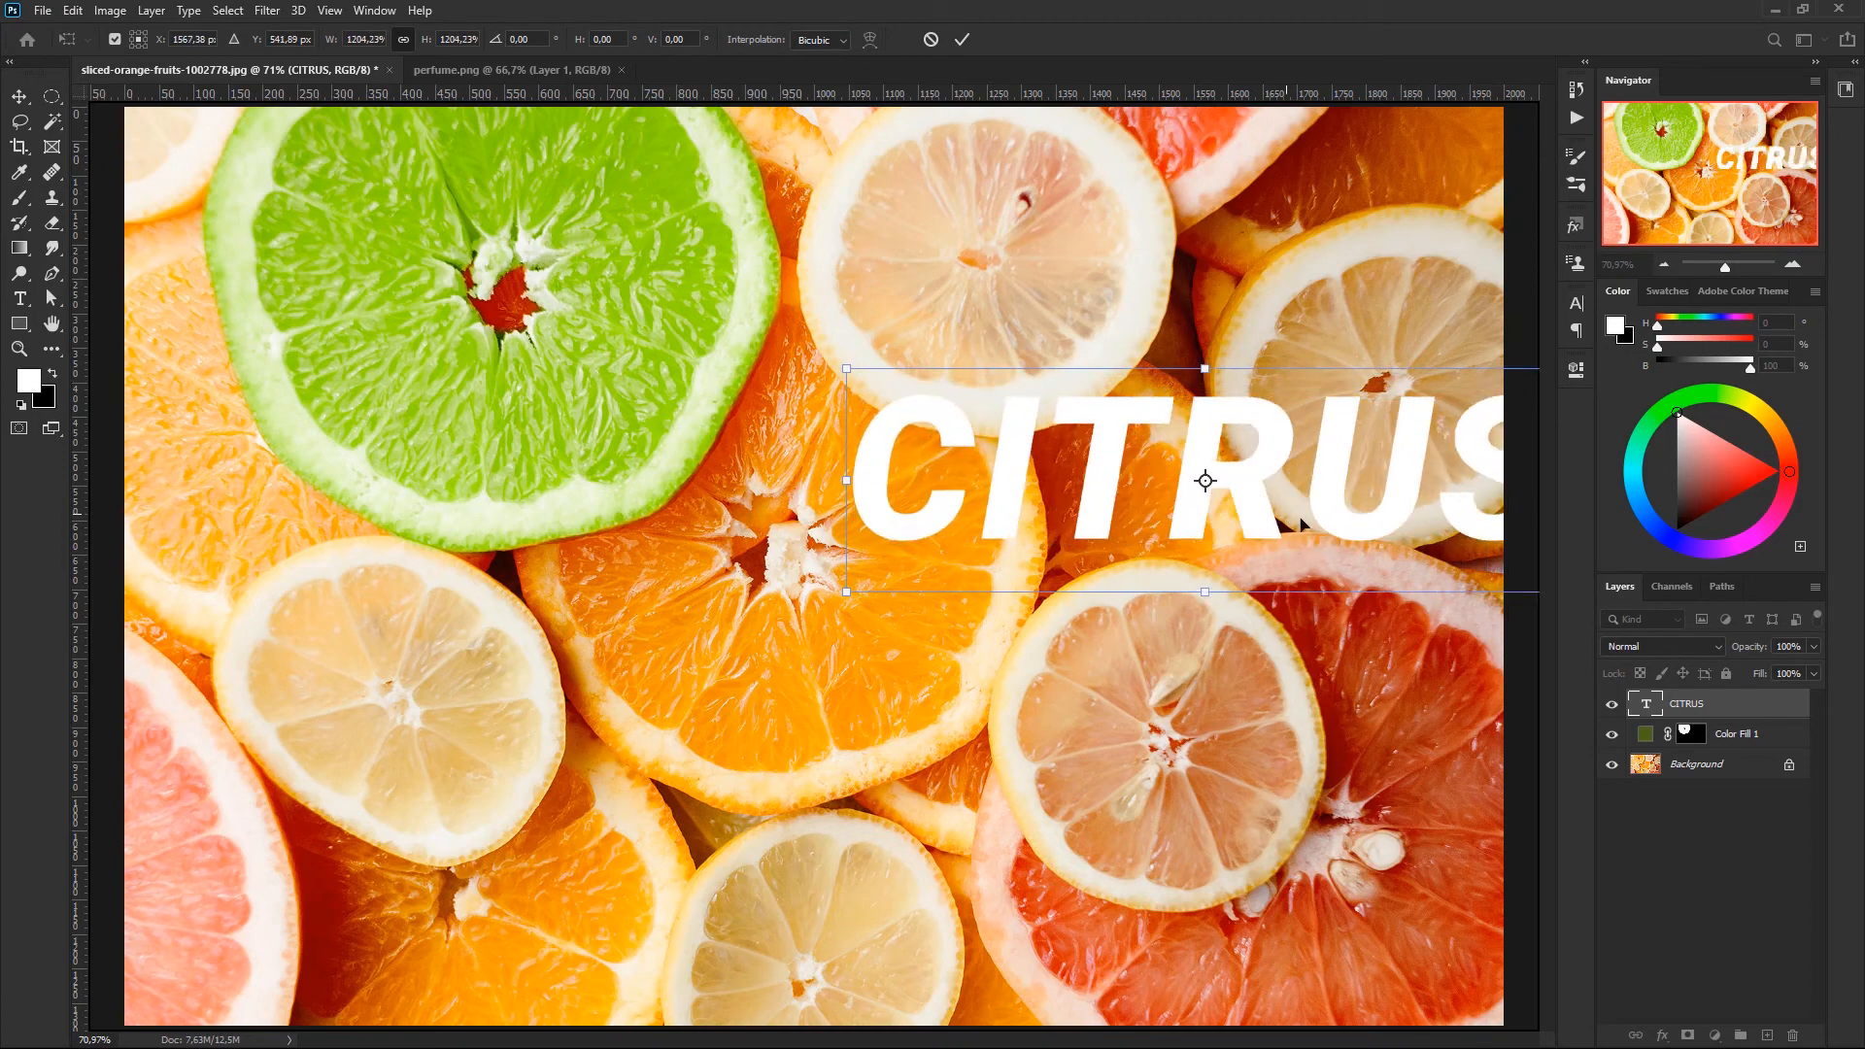
drag(1220, 548, 810, 636)
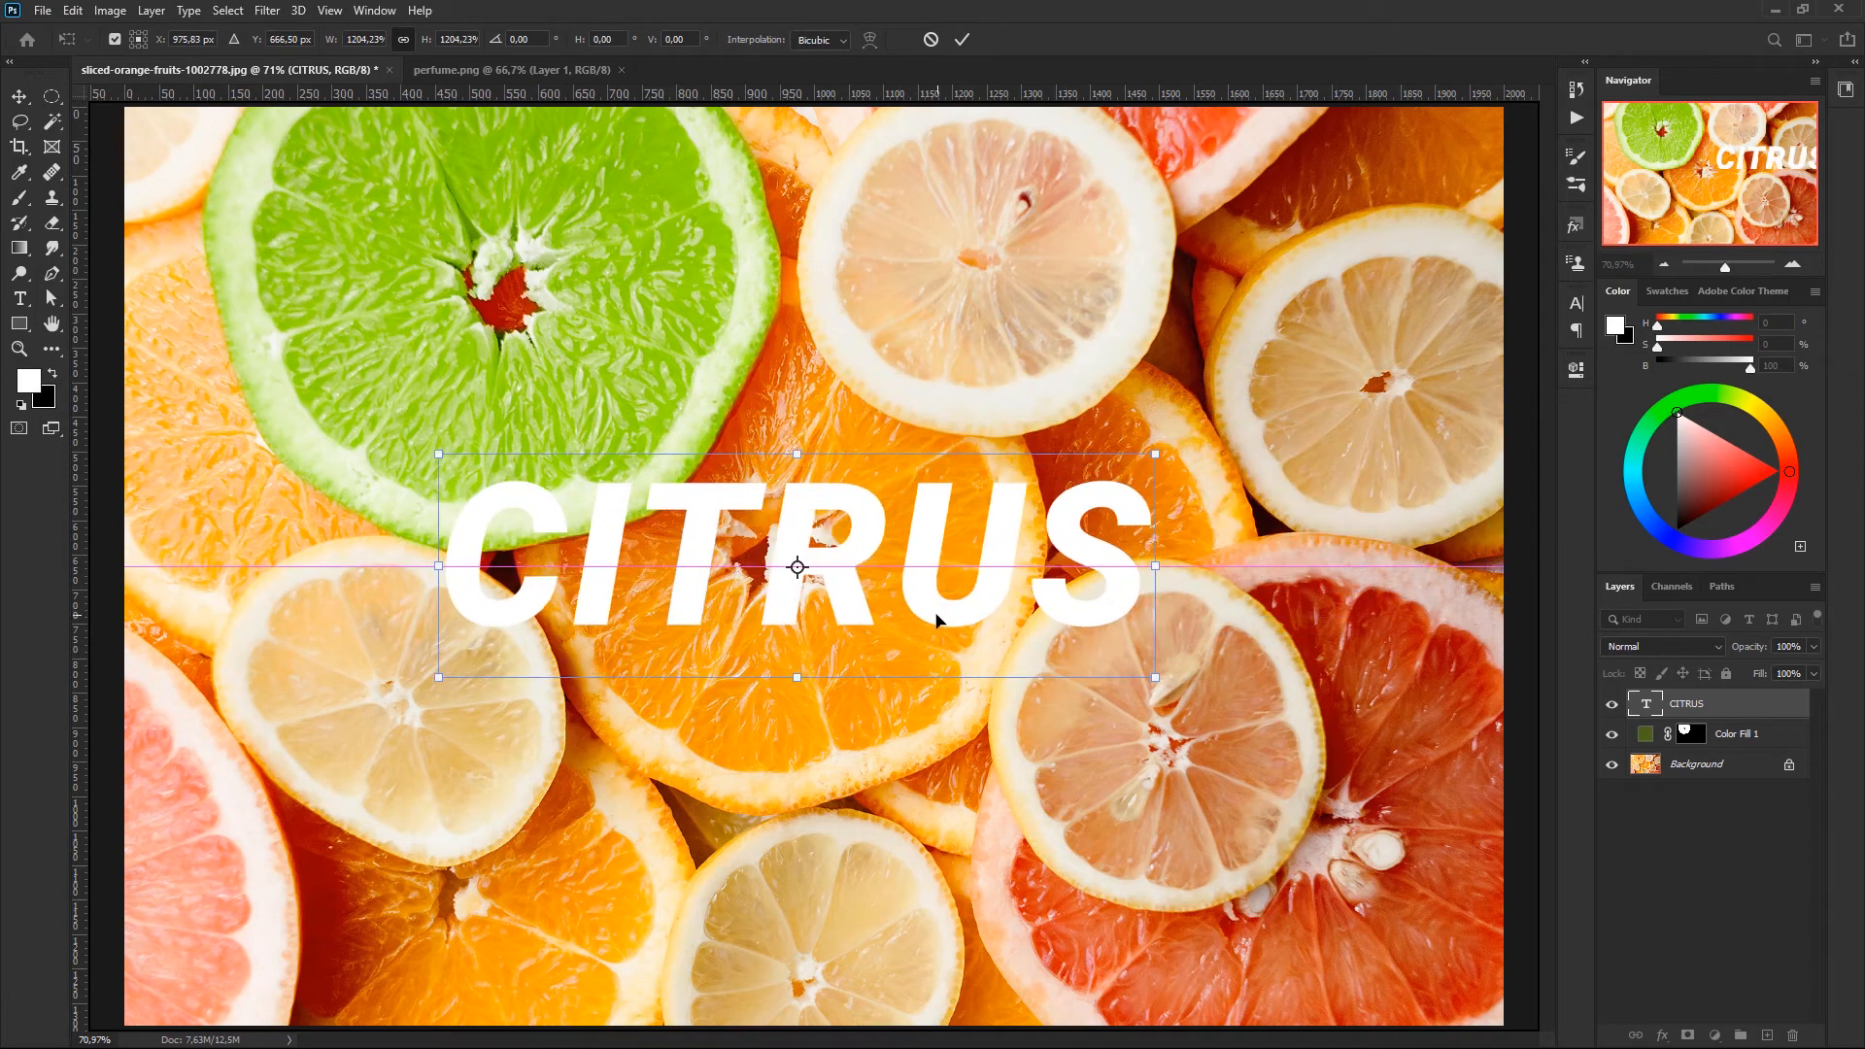
key(Return)
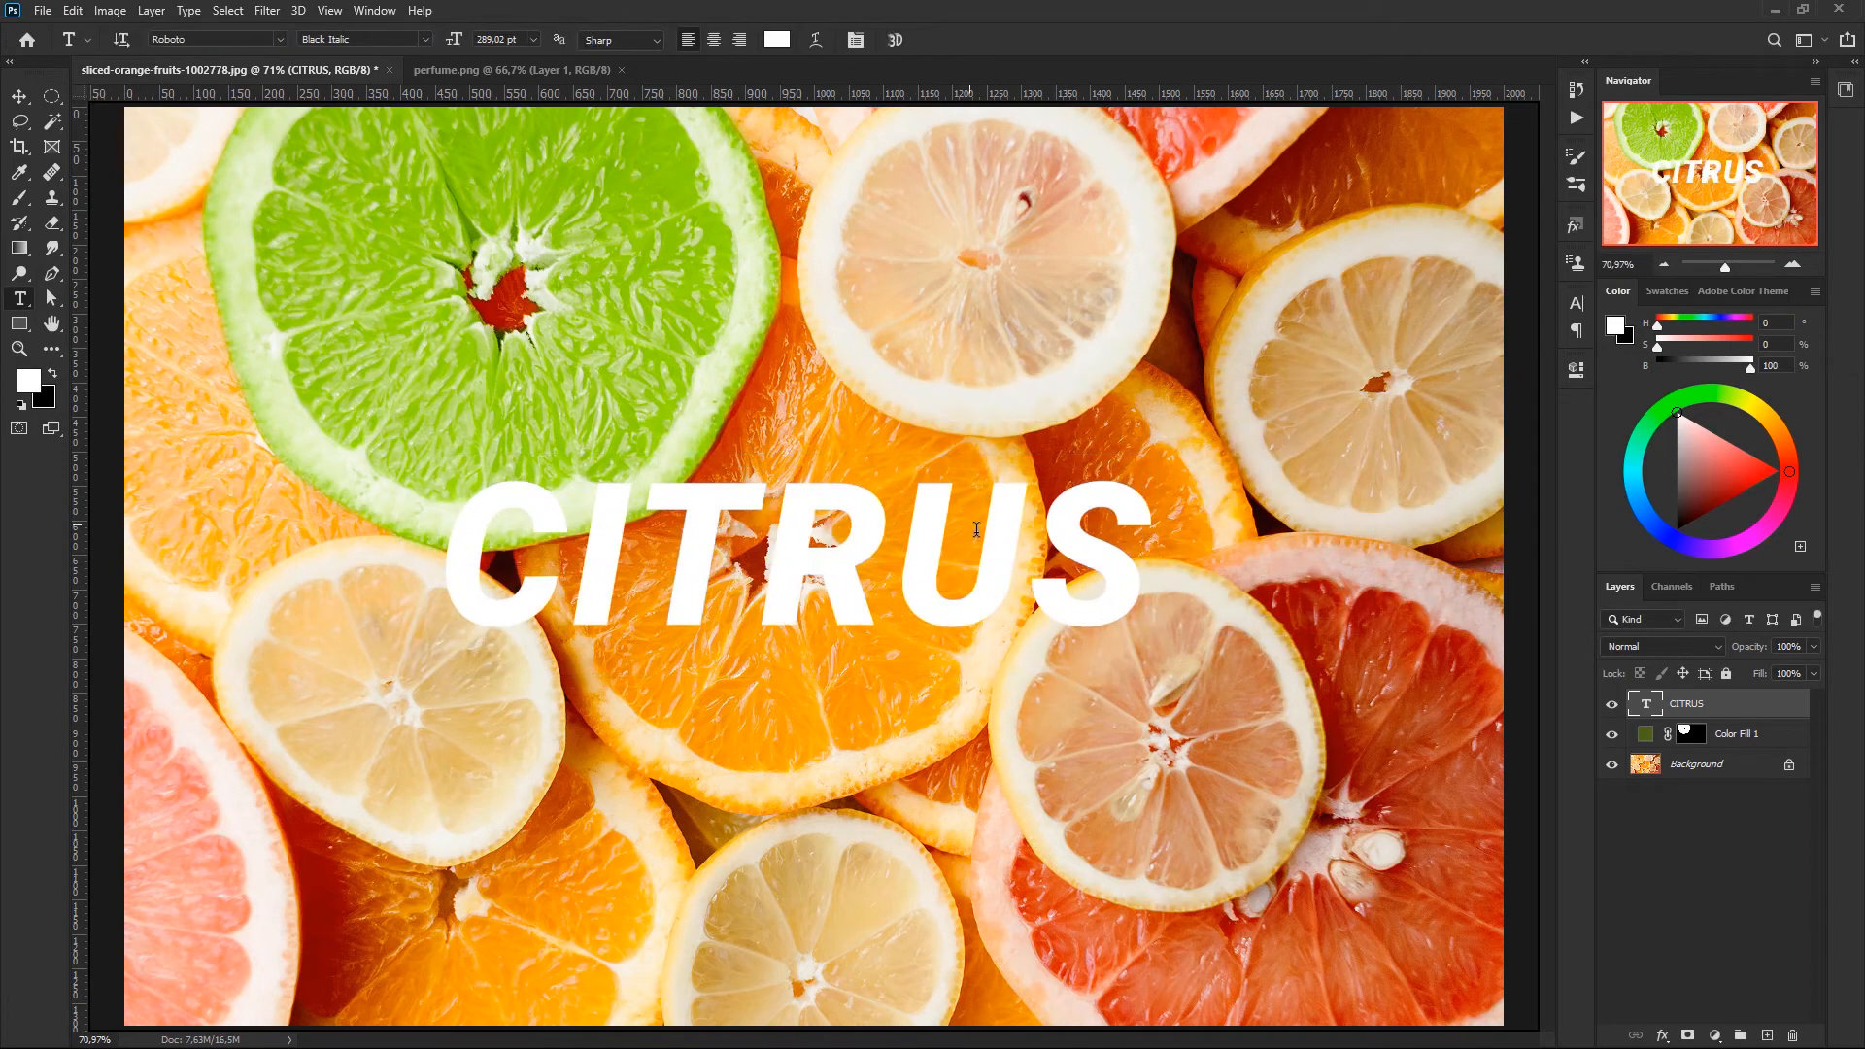
- Change the CITRUS text colour to dark grey 292929
double_click(1642, 700)
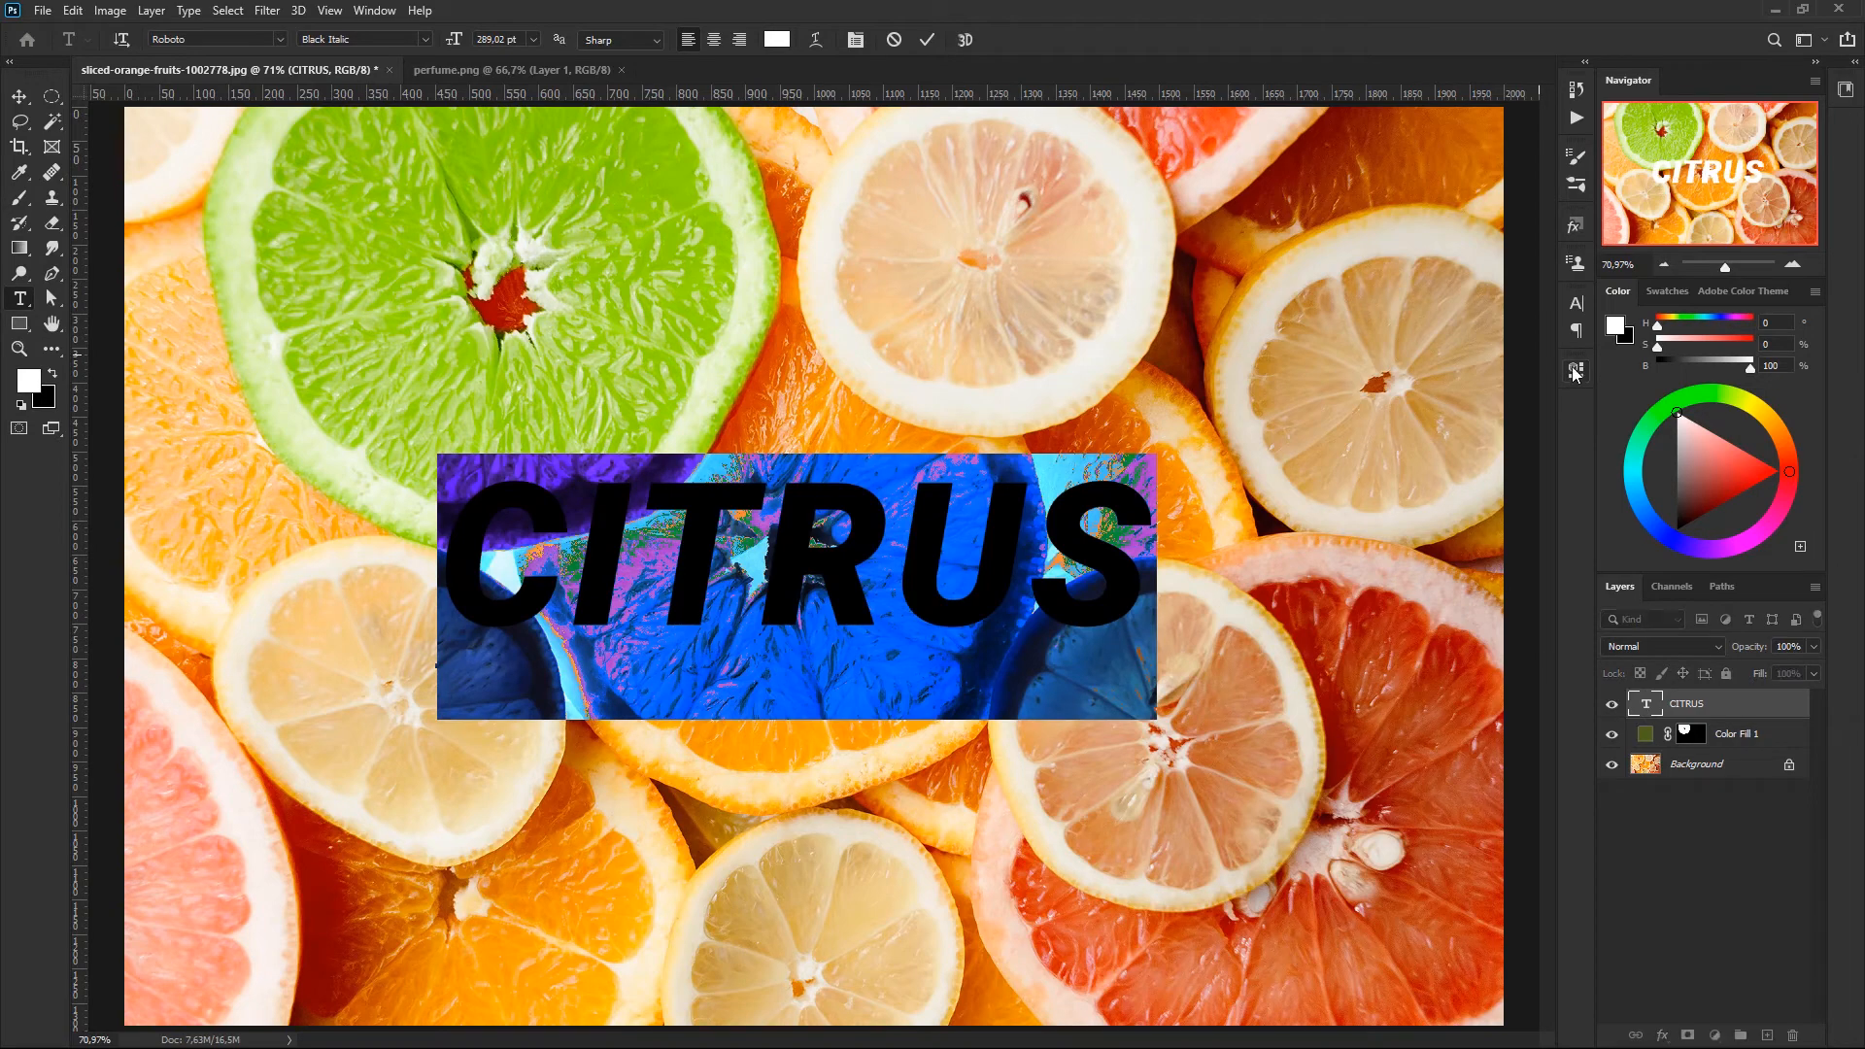
click(777, 40)
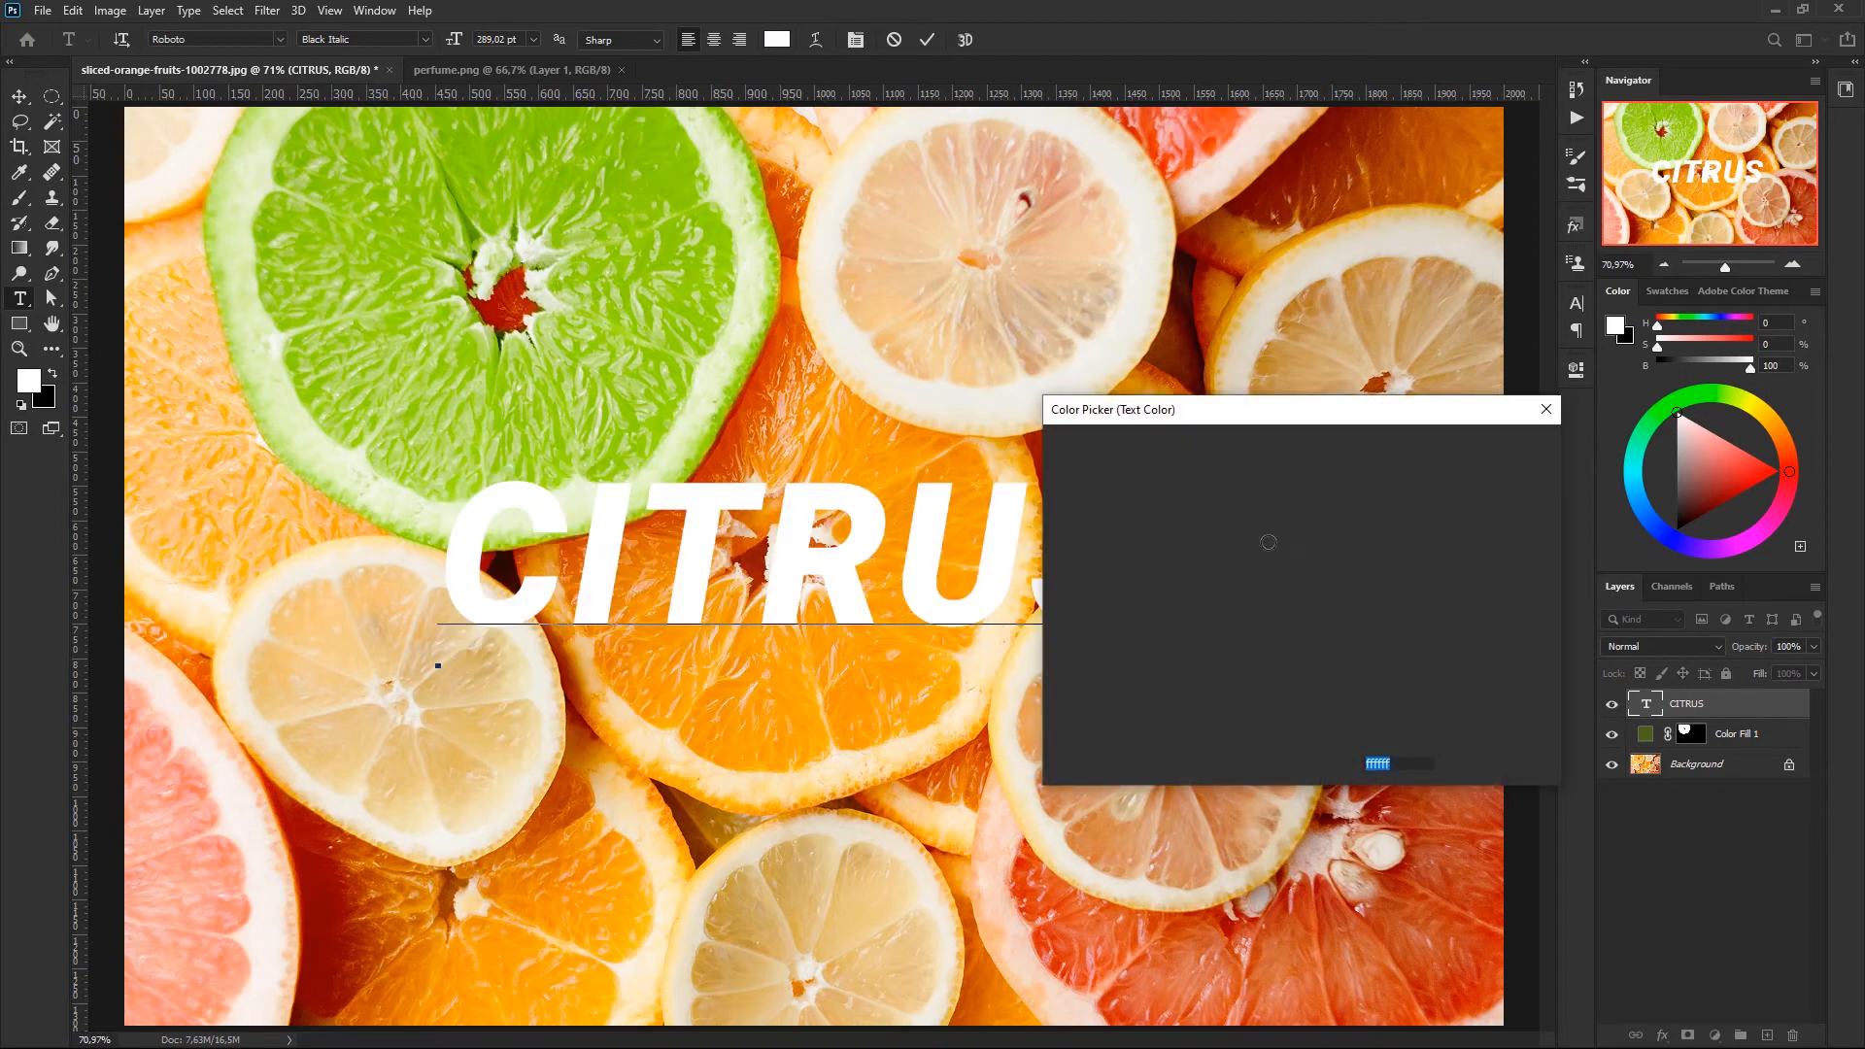
text(6c1212)
click(1298, 713)
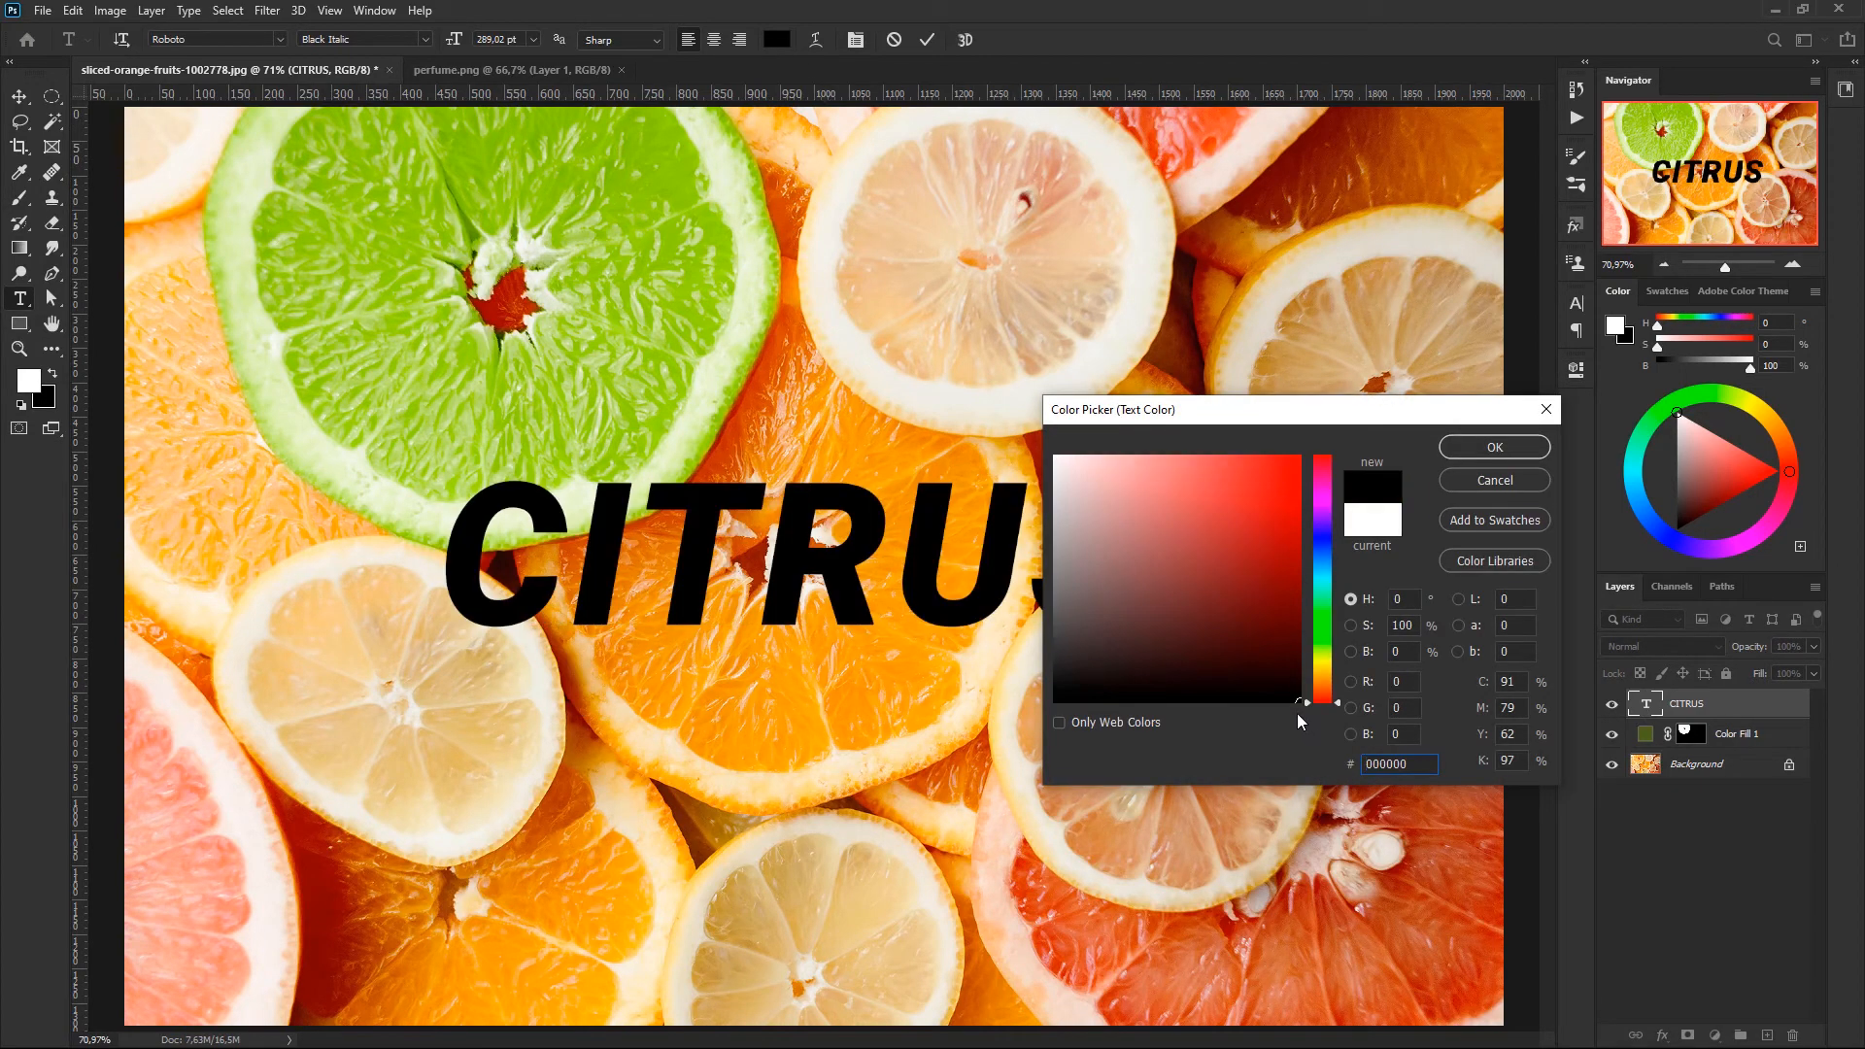
drag(1293, 610, 1199, 660)
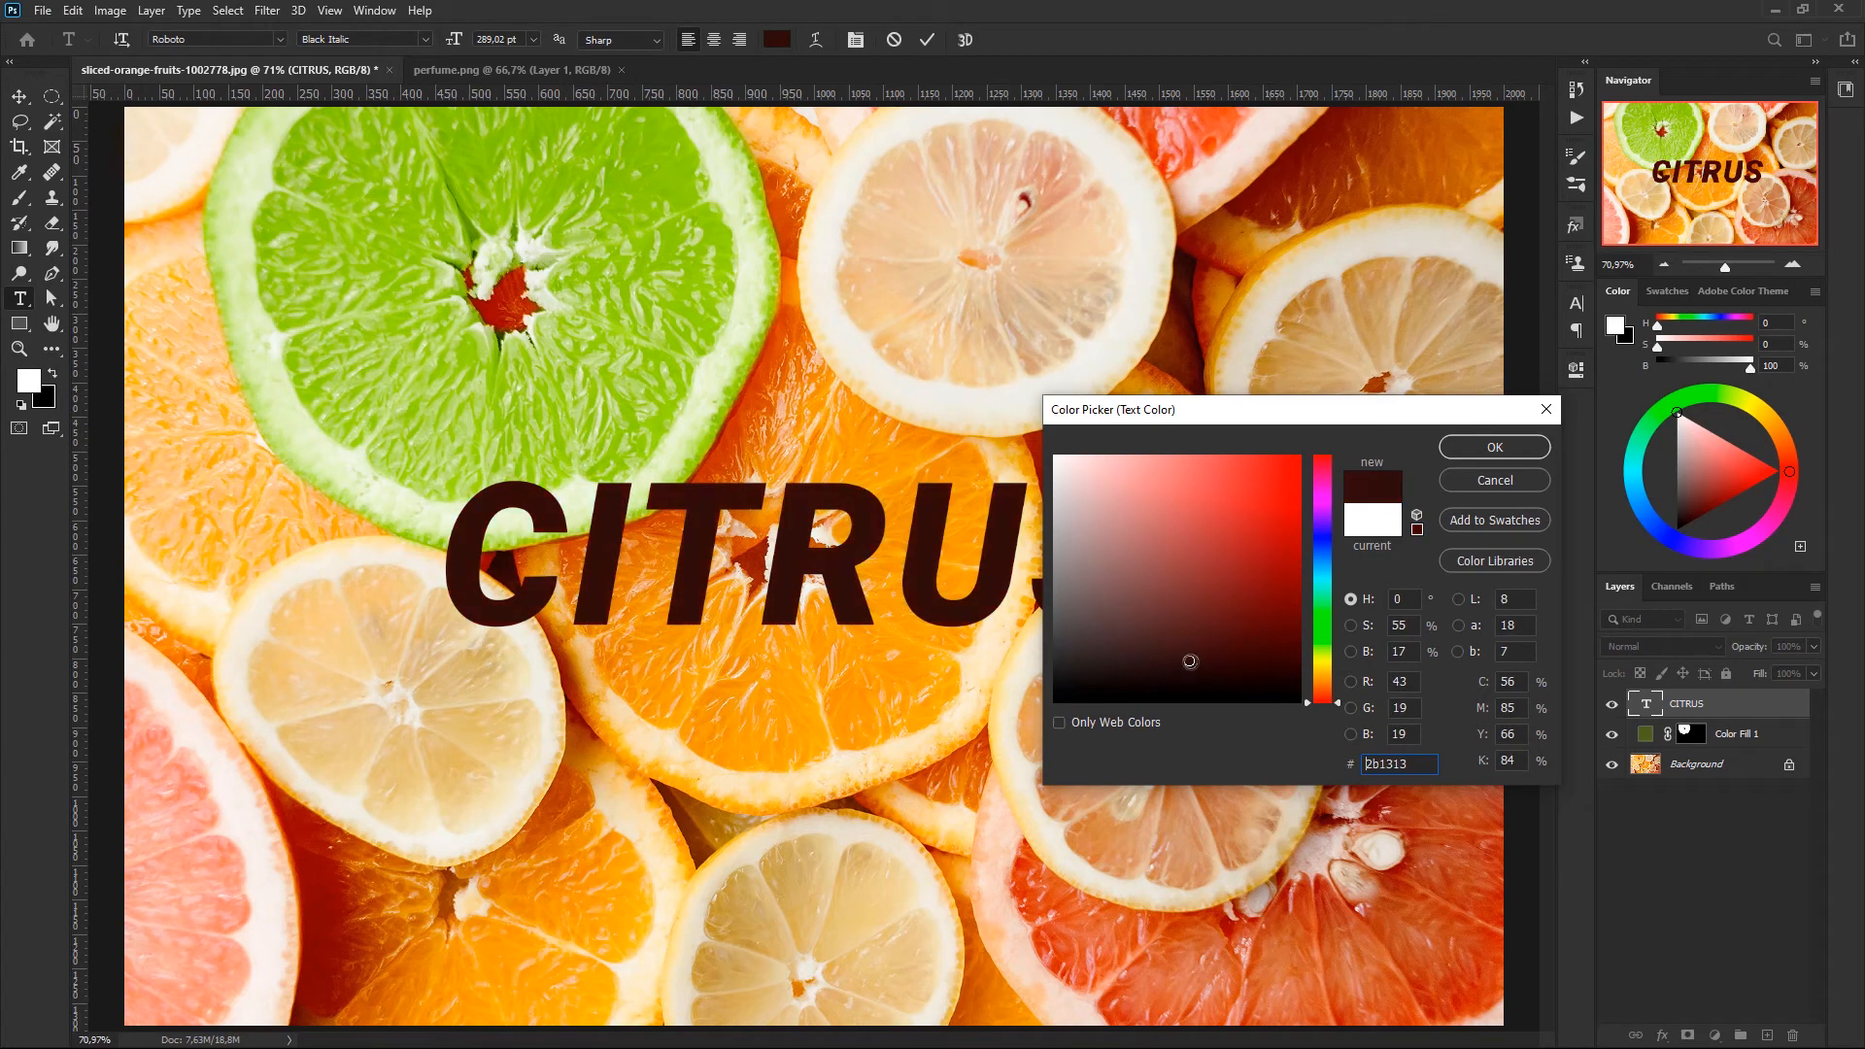
mouse_move(1044, 613)
mouse_down()
mouse_move(1073, 628)
mouse_move(1044, 649)
mouse_move(1036, 608)
mouse_up()
drag(1023, 670, 1051, 671)
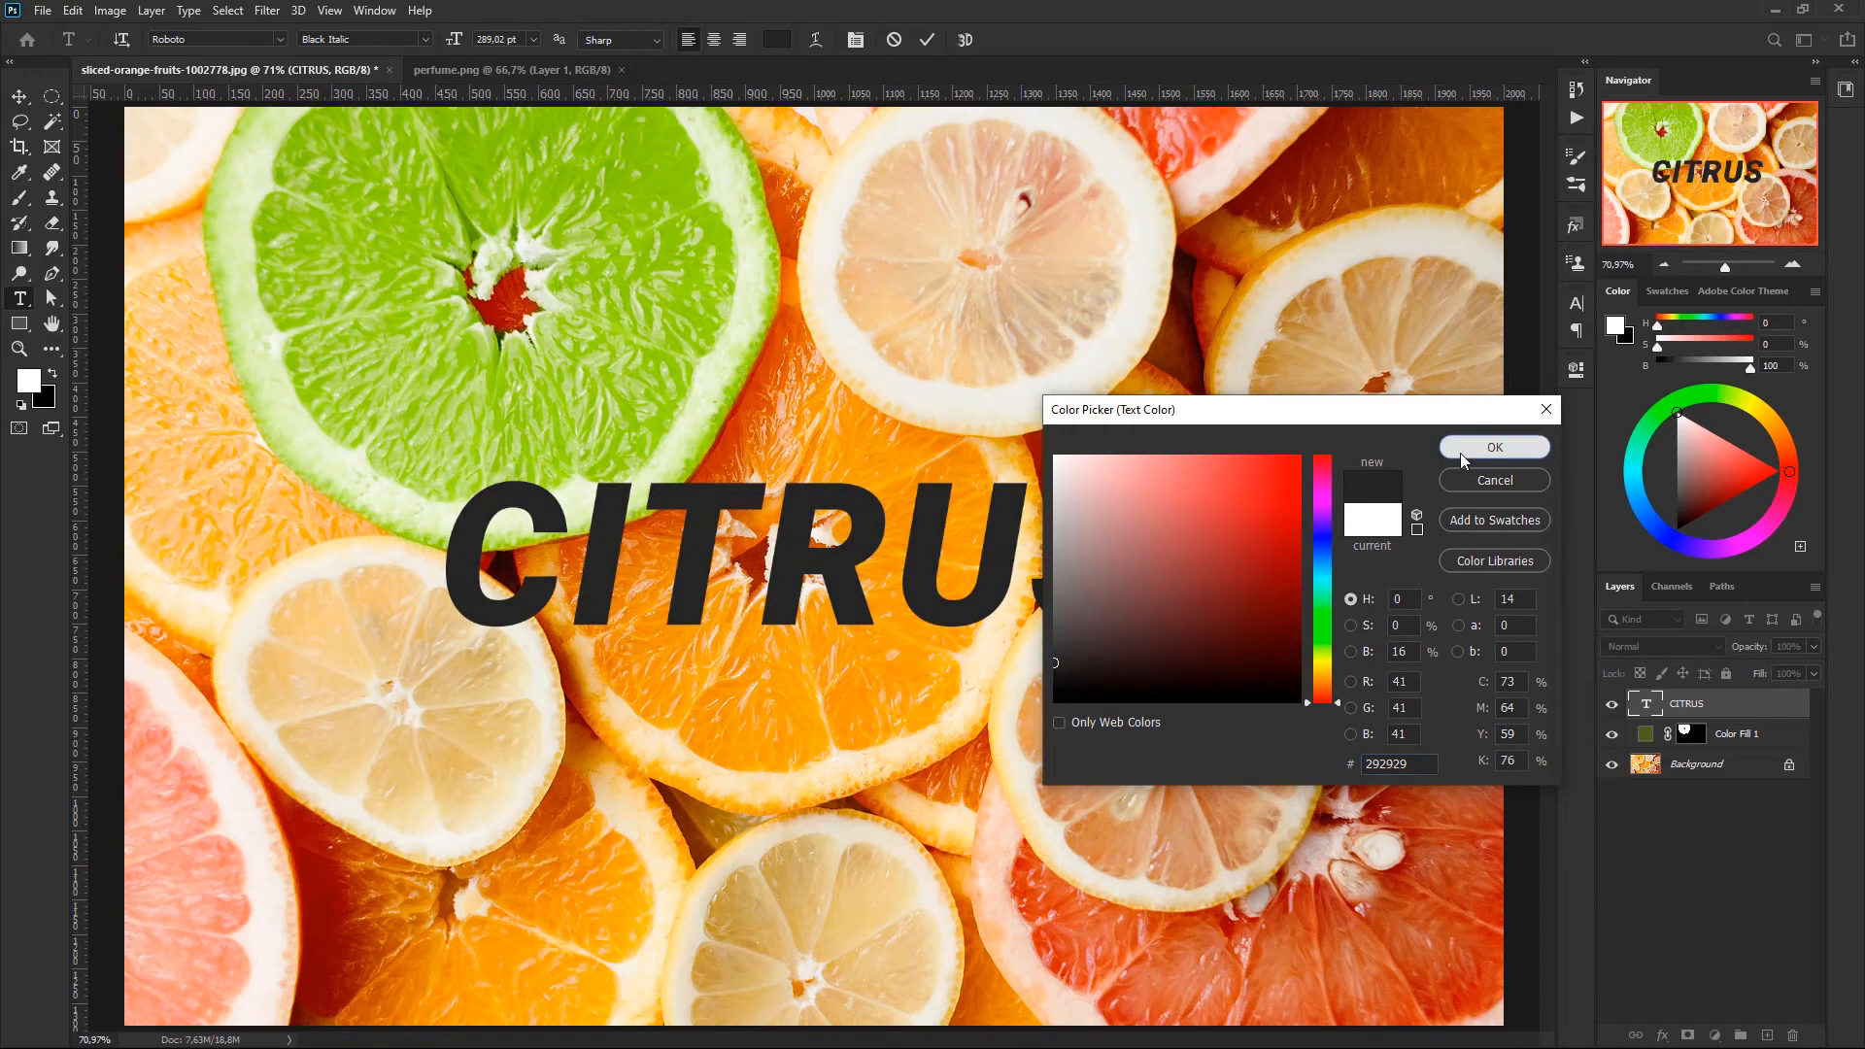
click(1462, 454)
key(ctrl+h)
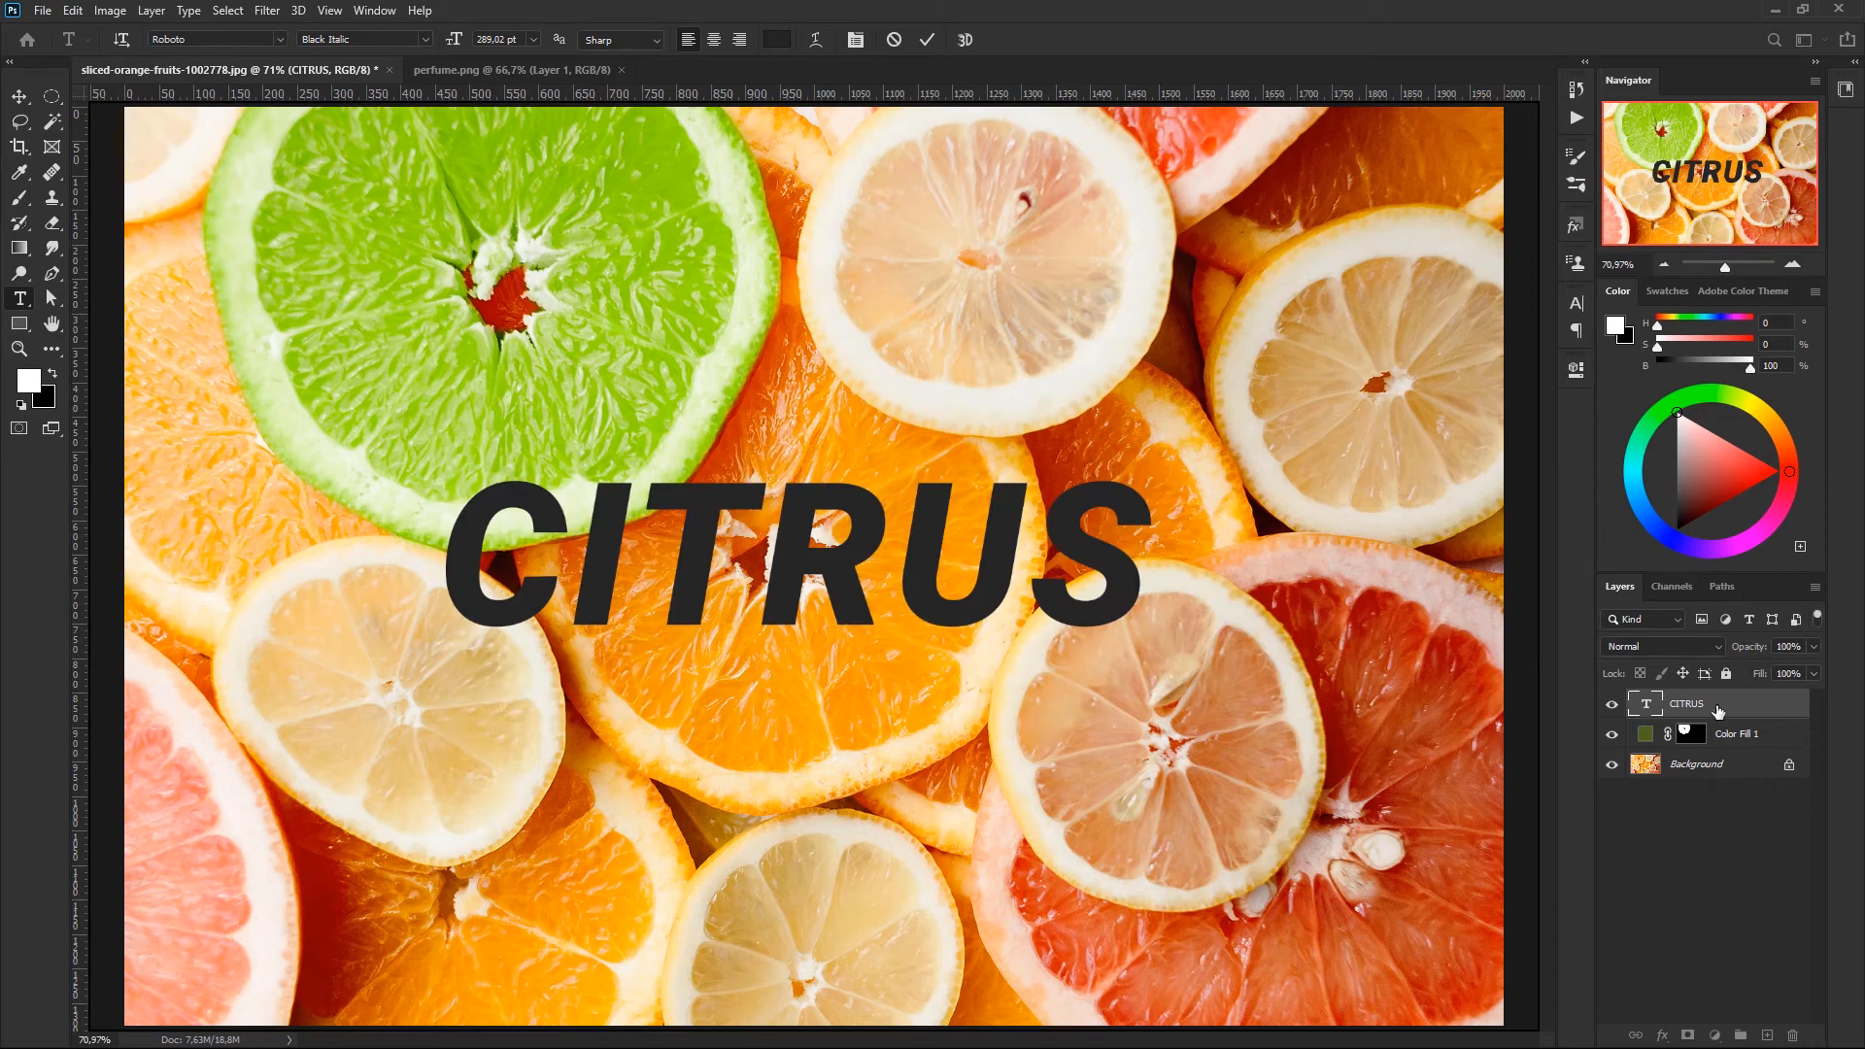
- Enlarge the CITRUS text proportionally to about 109.5%, keeping its lower-left corner in place
click(1717, 711)
key(ctrl+t)
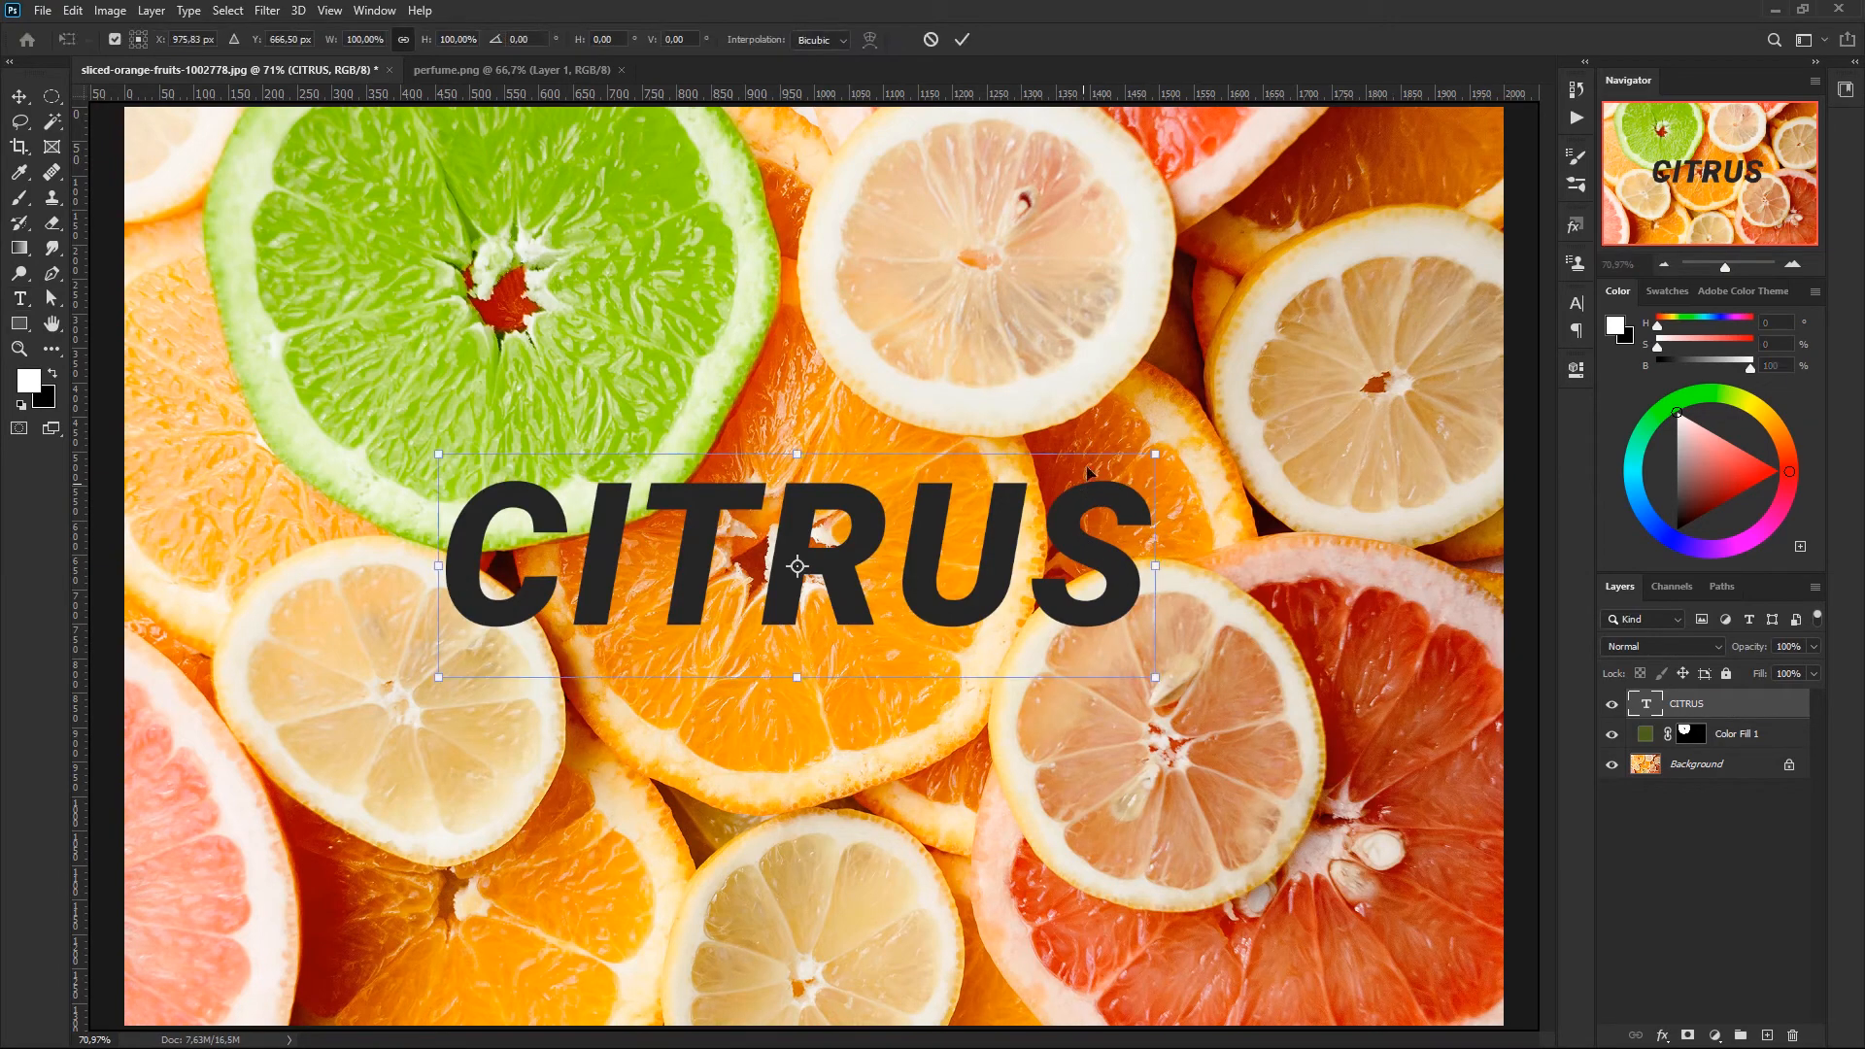
drag(1161, 463, 1270, 375)
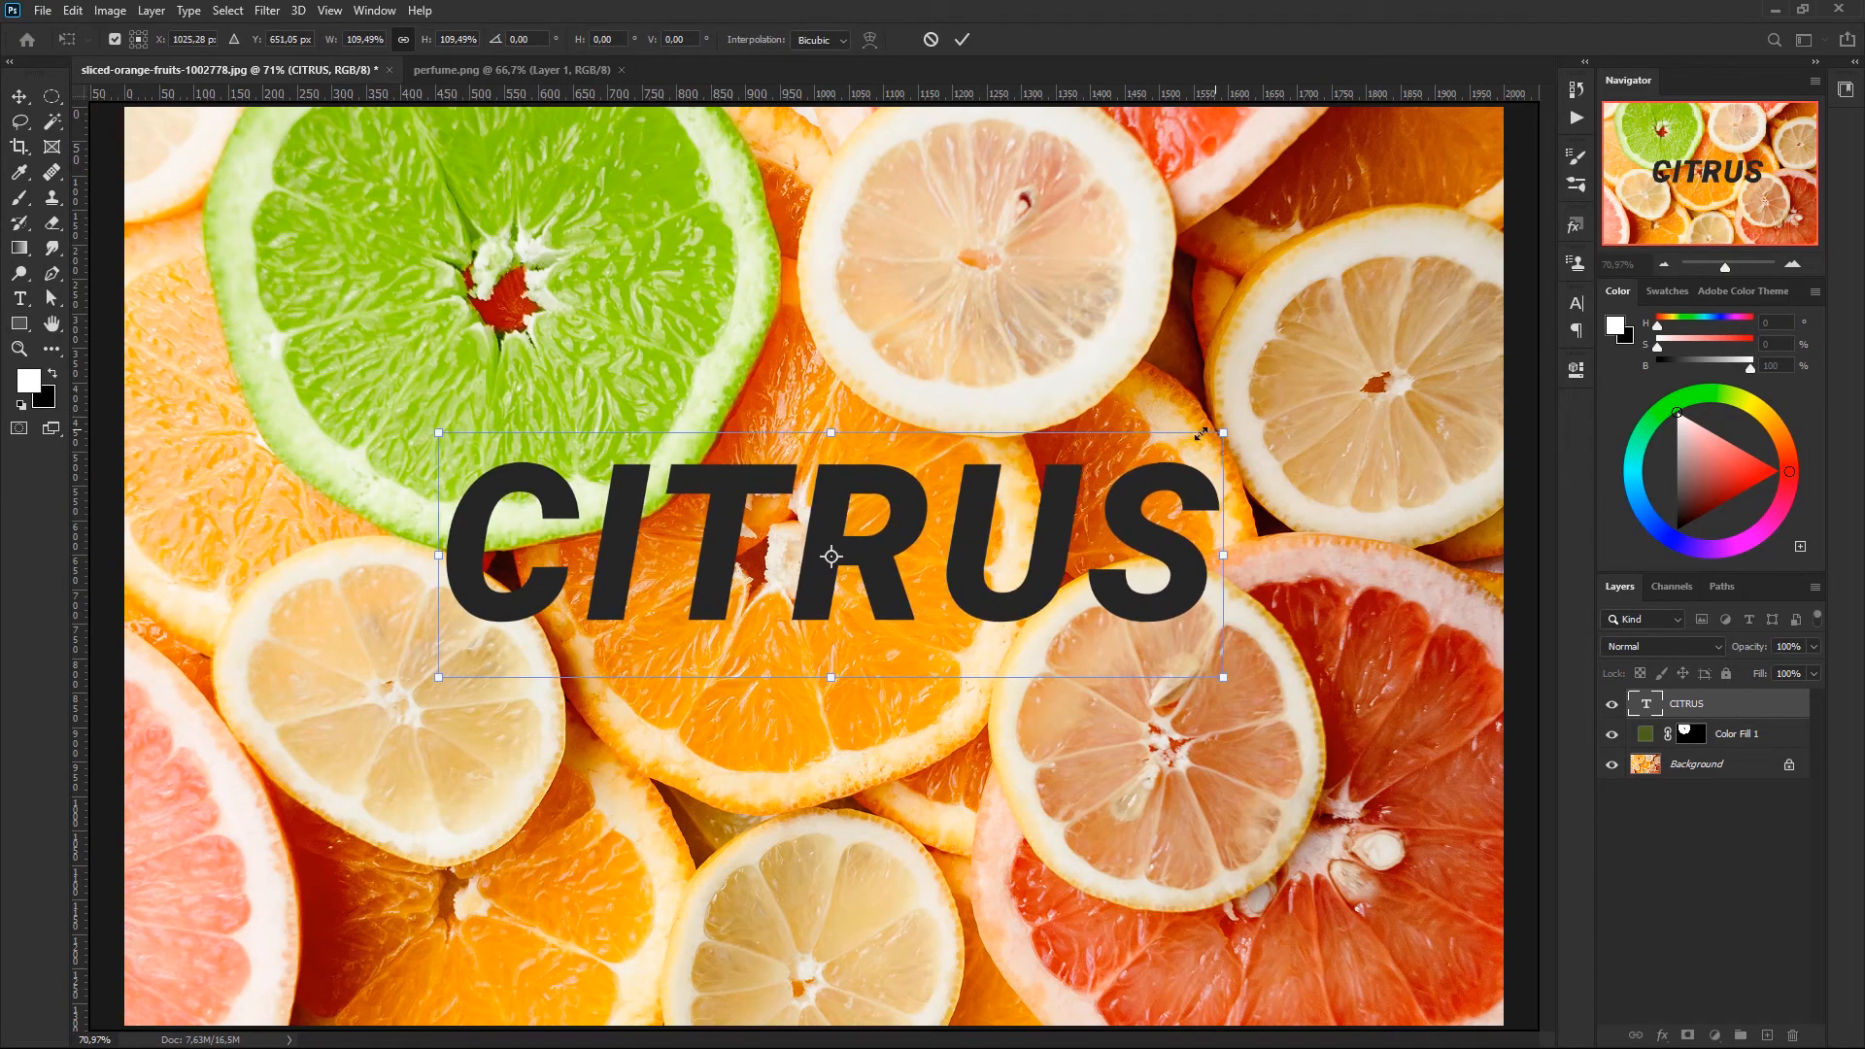
key(Escape)
key(Return)
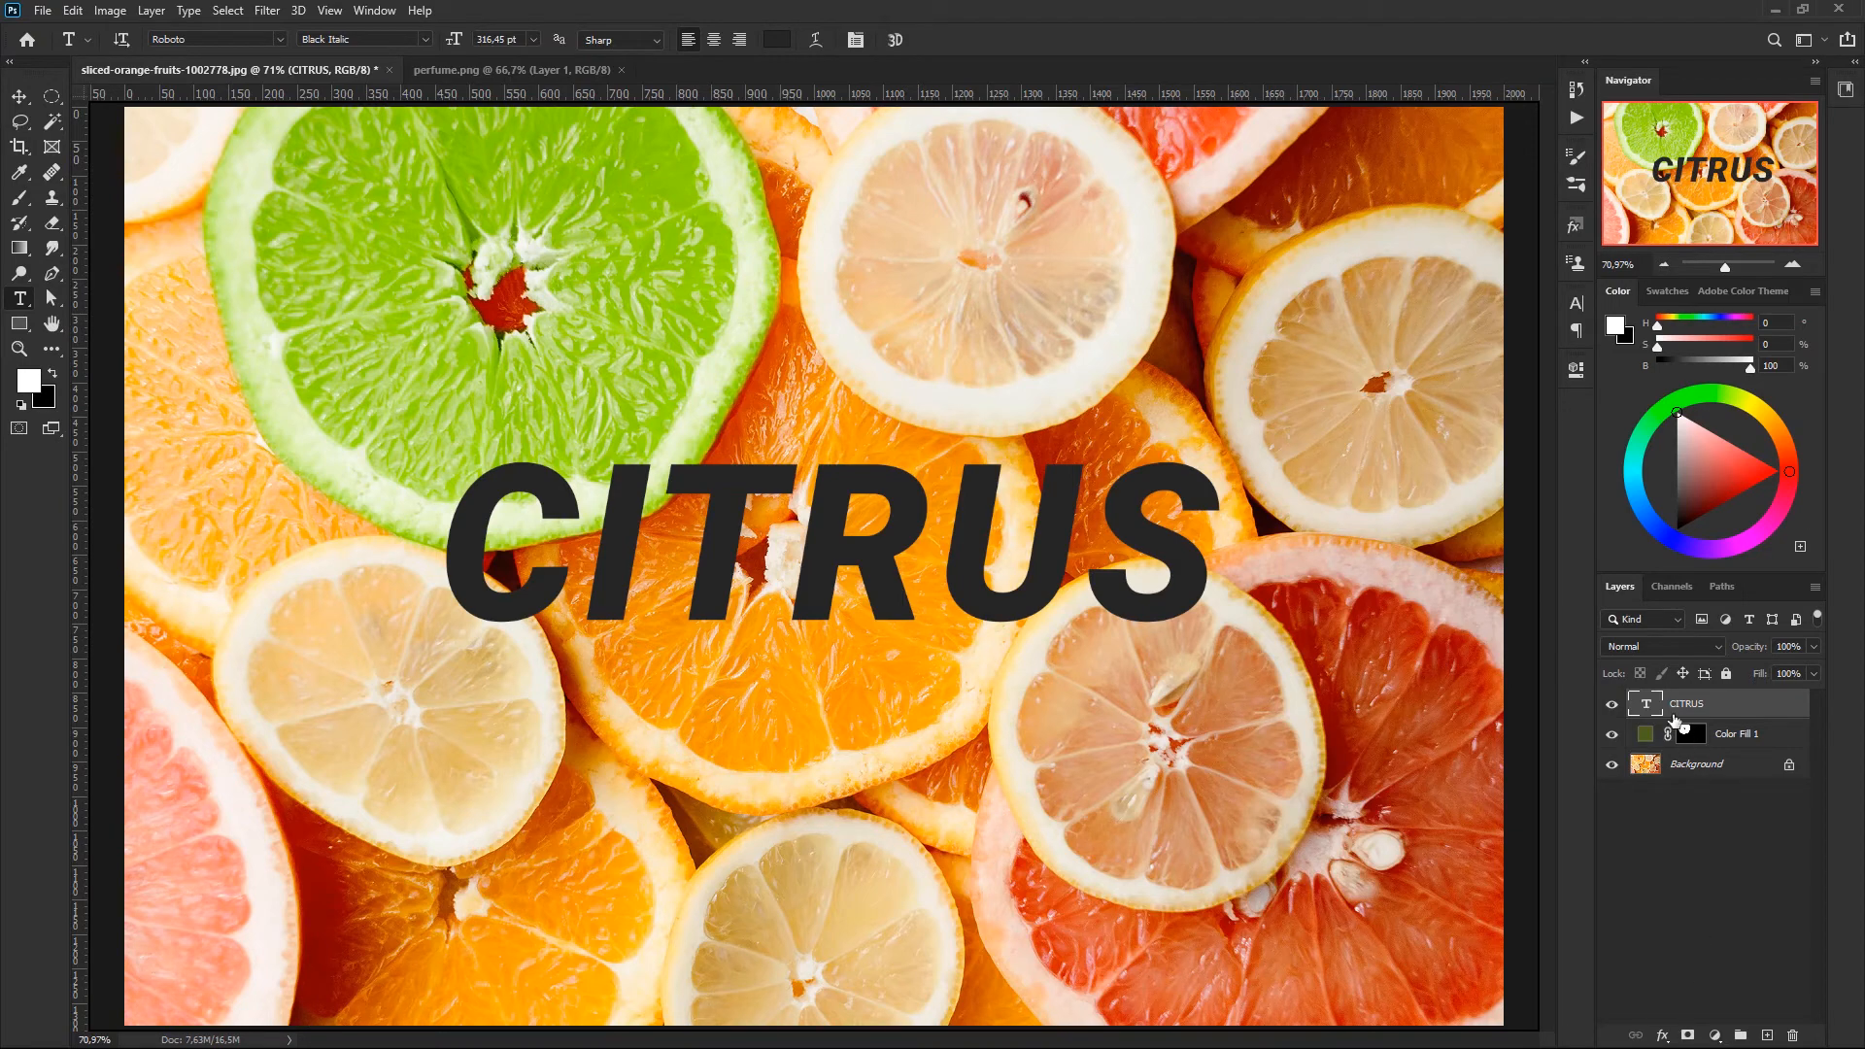
- Add a layer mask to the CITRUS text layer and set up a hard round brush of about 139 px
click(1689, 1036)
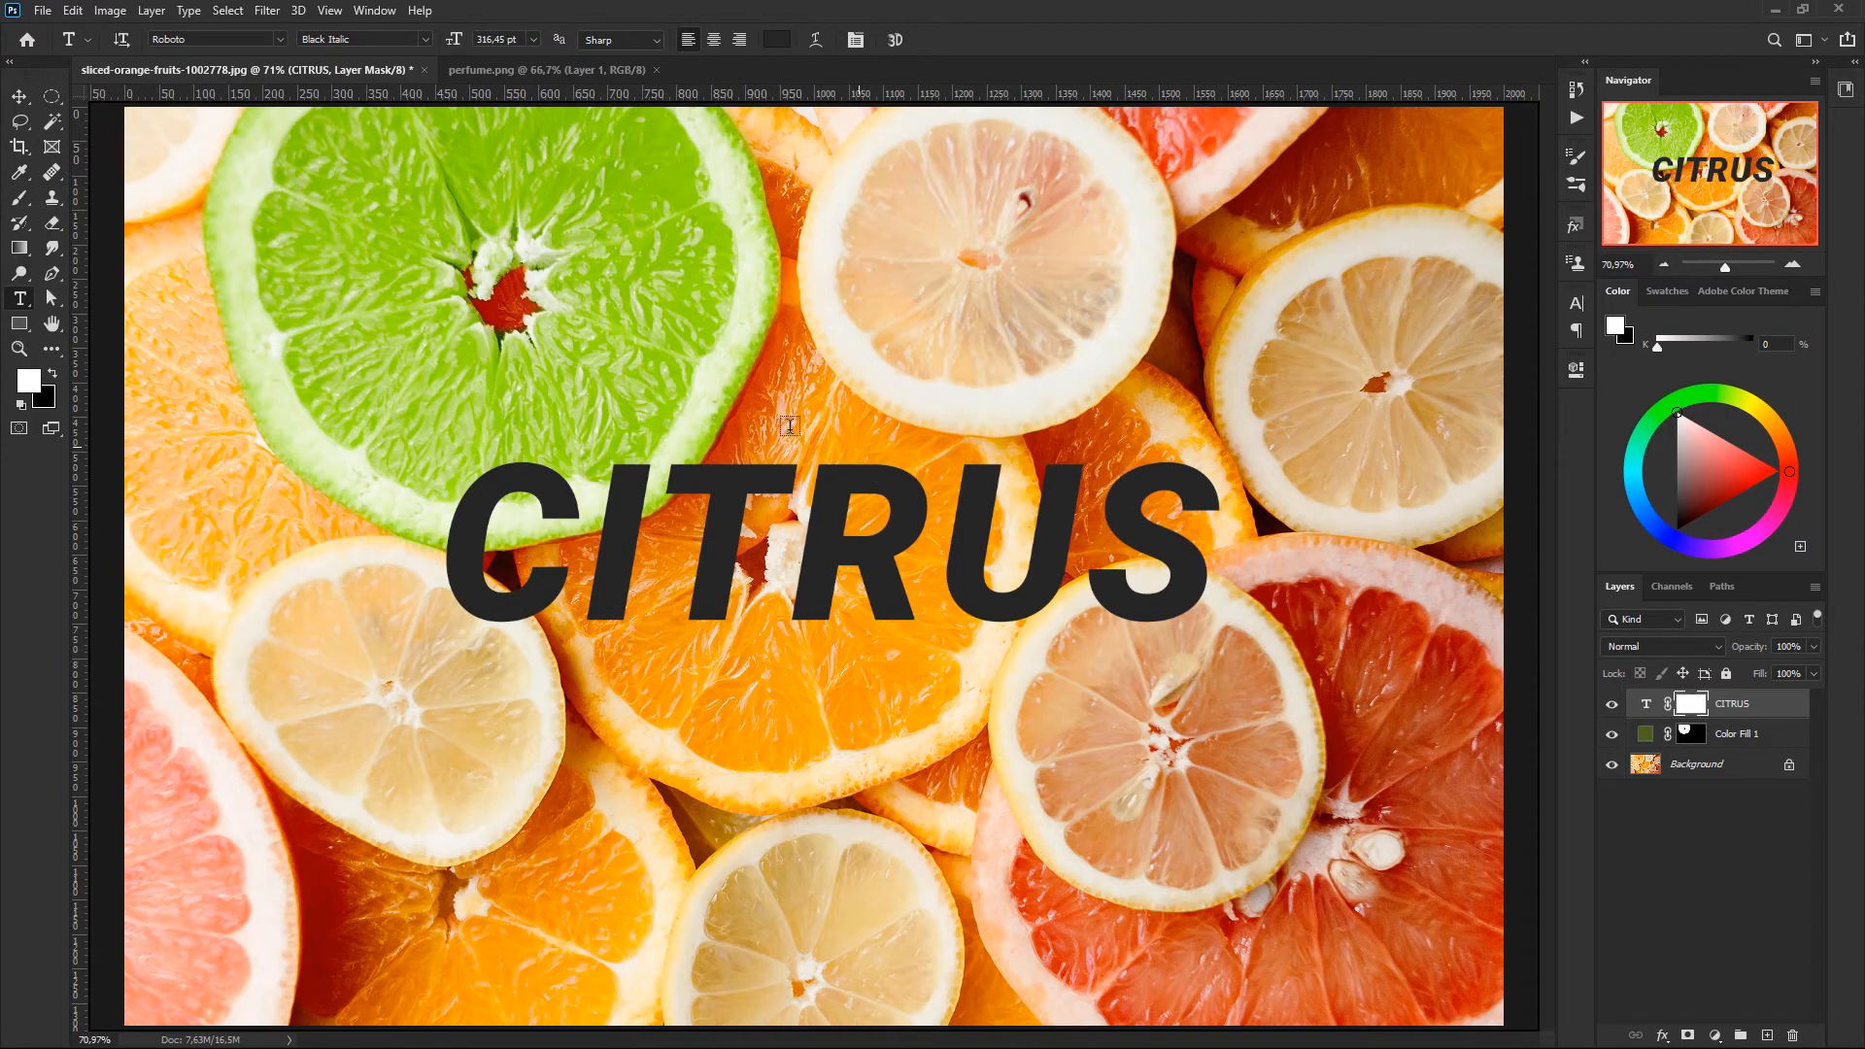
key(b)
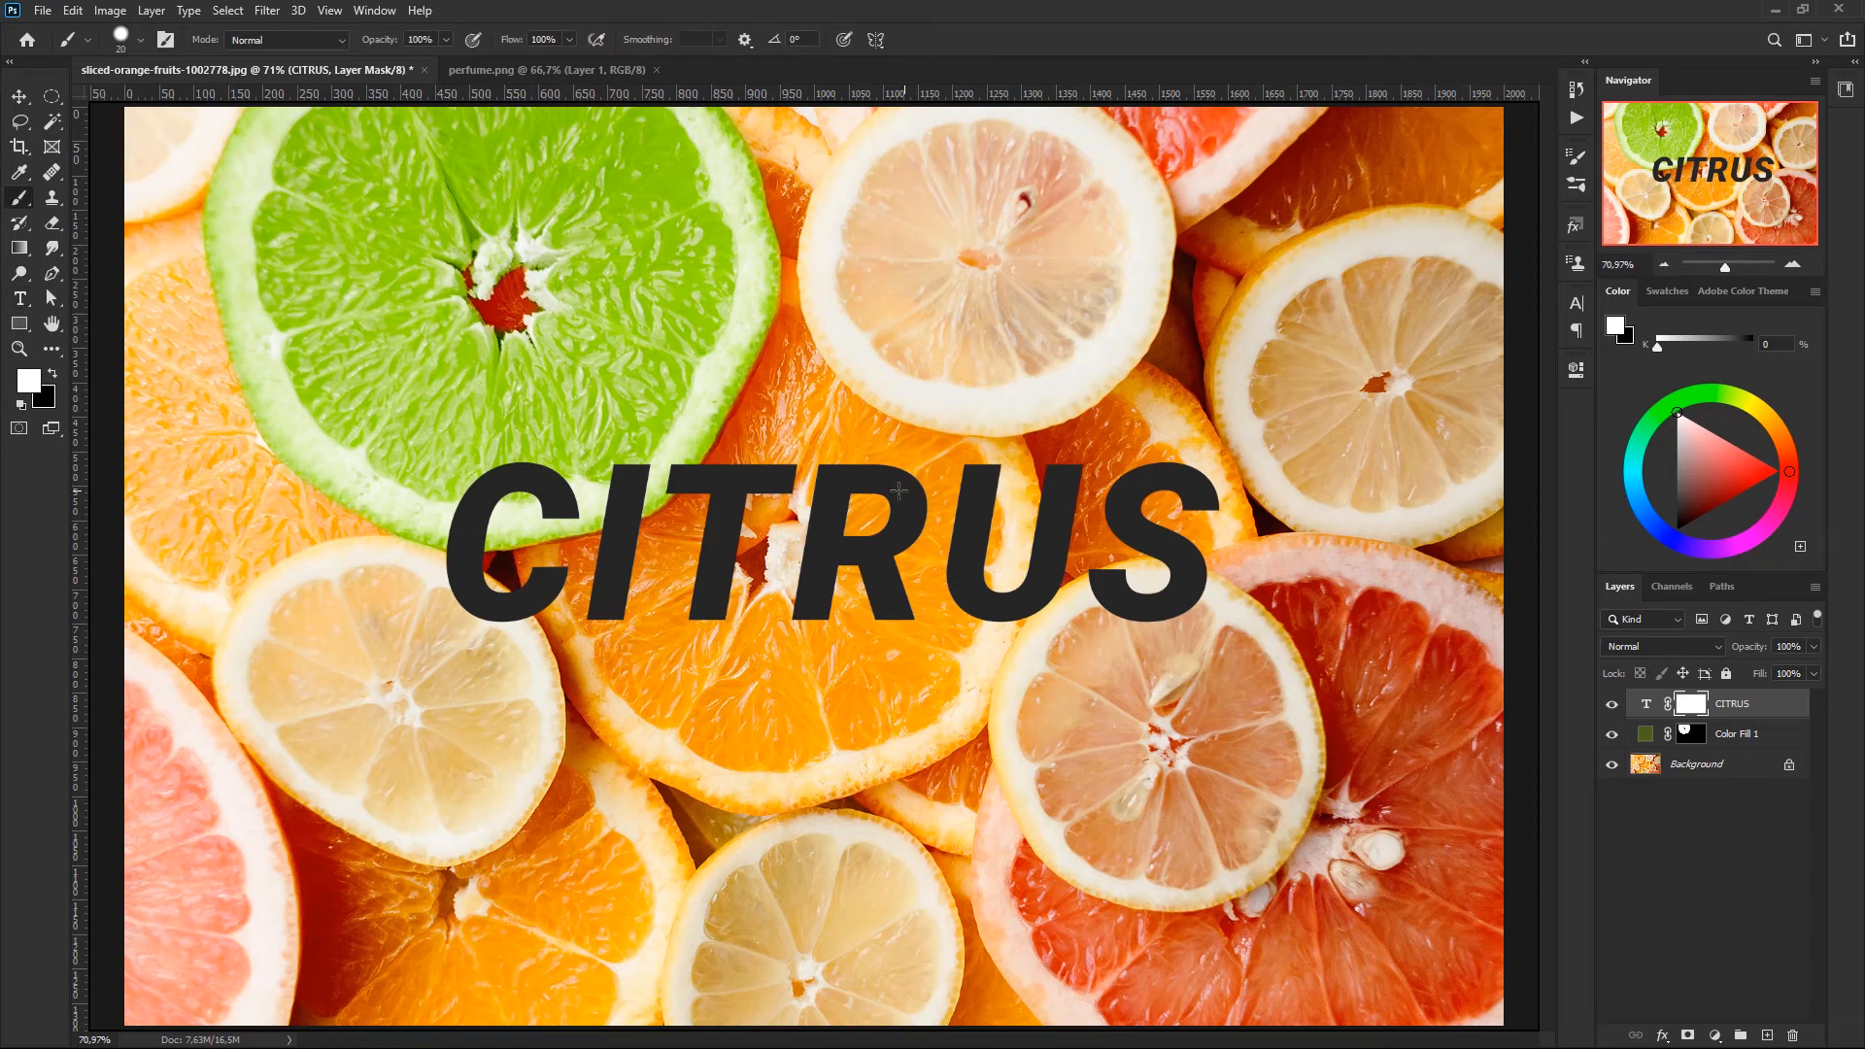
right_click(928, 444)
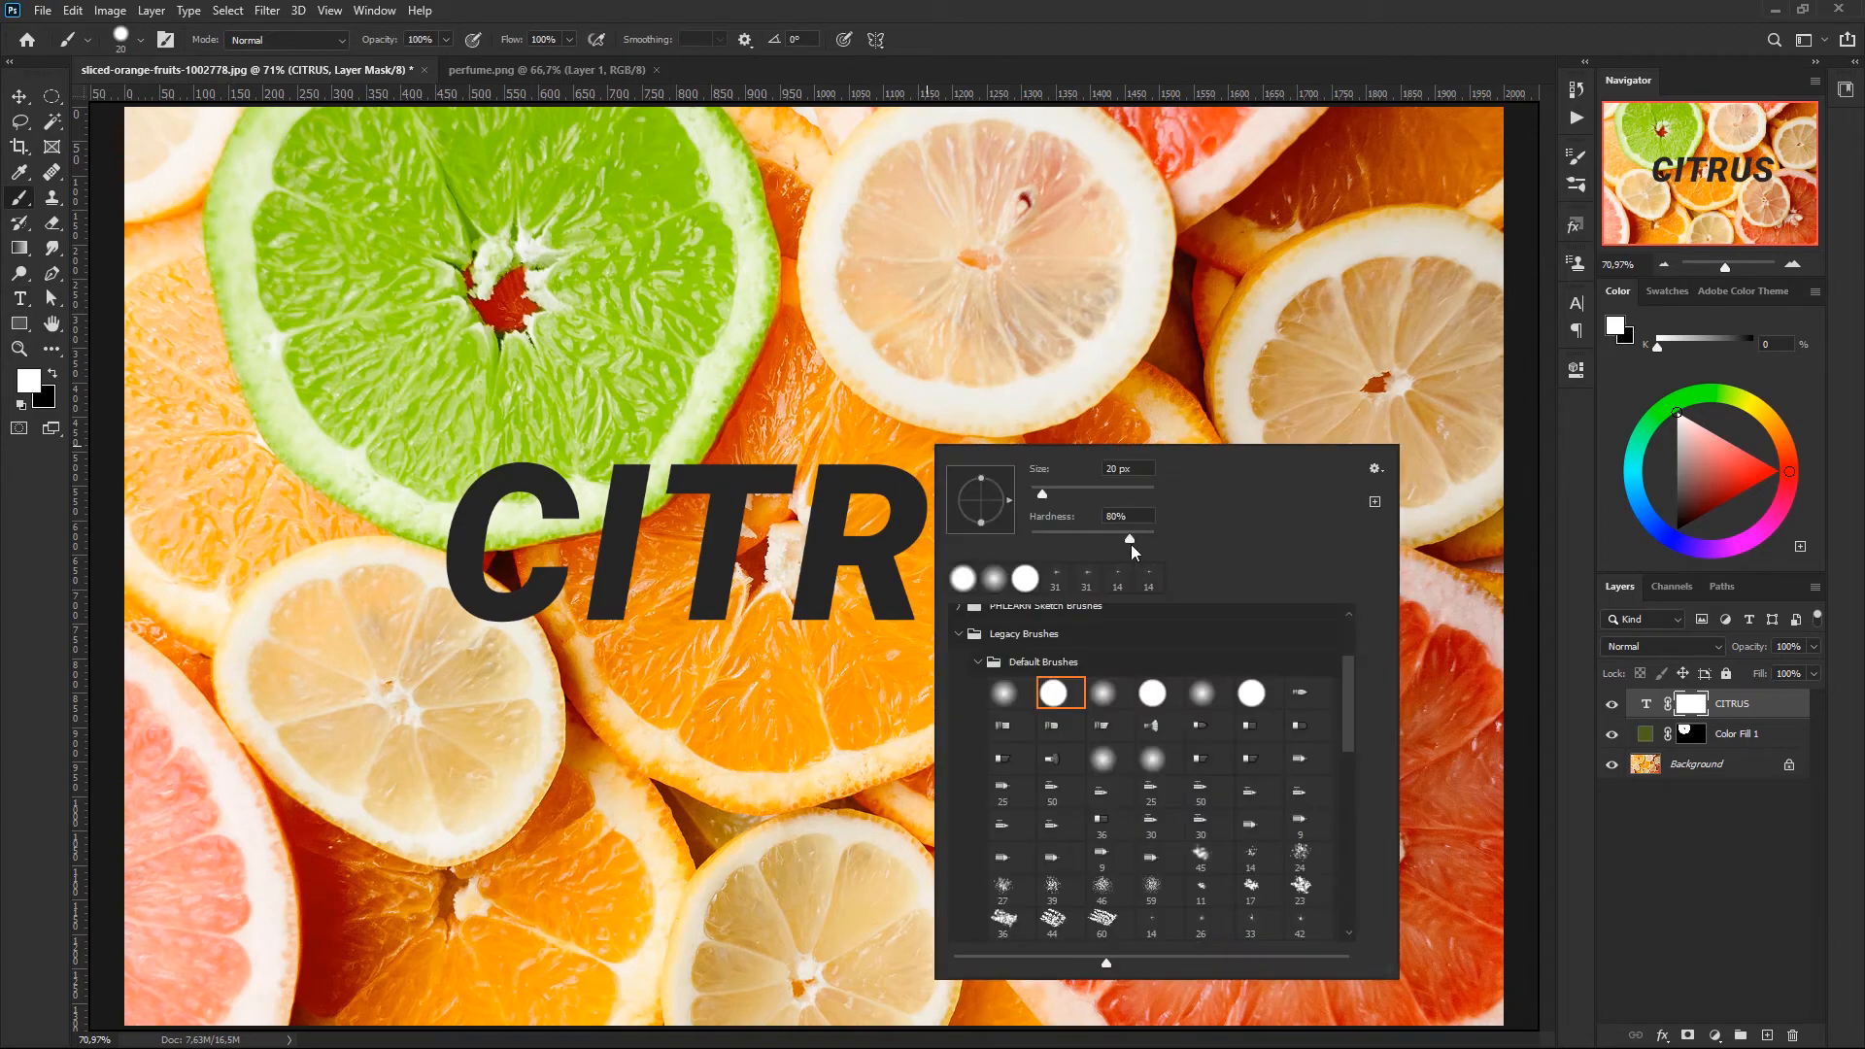
click(1055, 694)
click(1205, 58)
mouse_move(943, 409)
mouse_down()
mouse_move(909, 418)
mouse_move(949, 417)
mouse_up()
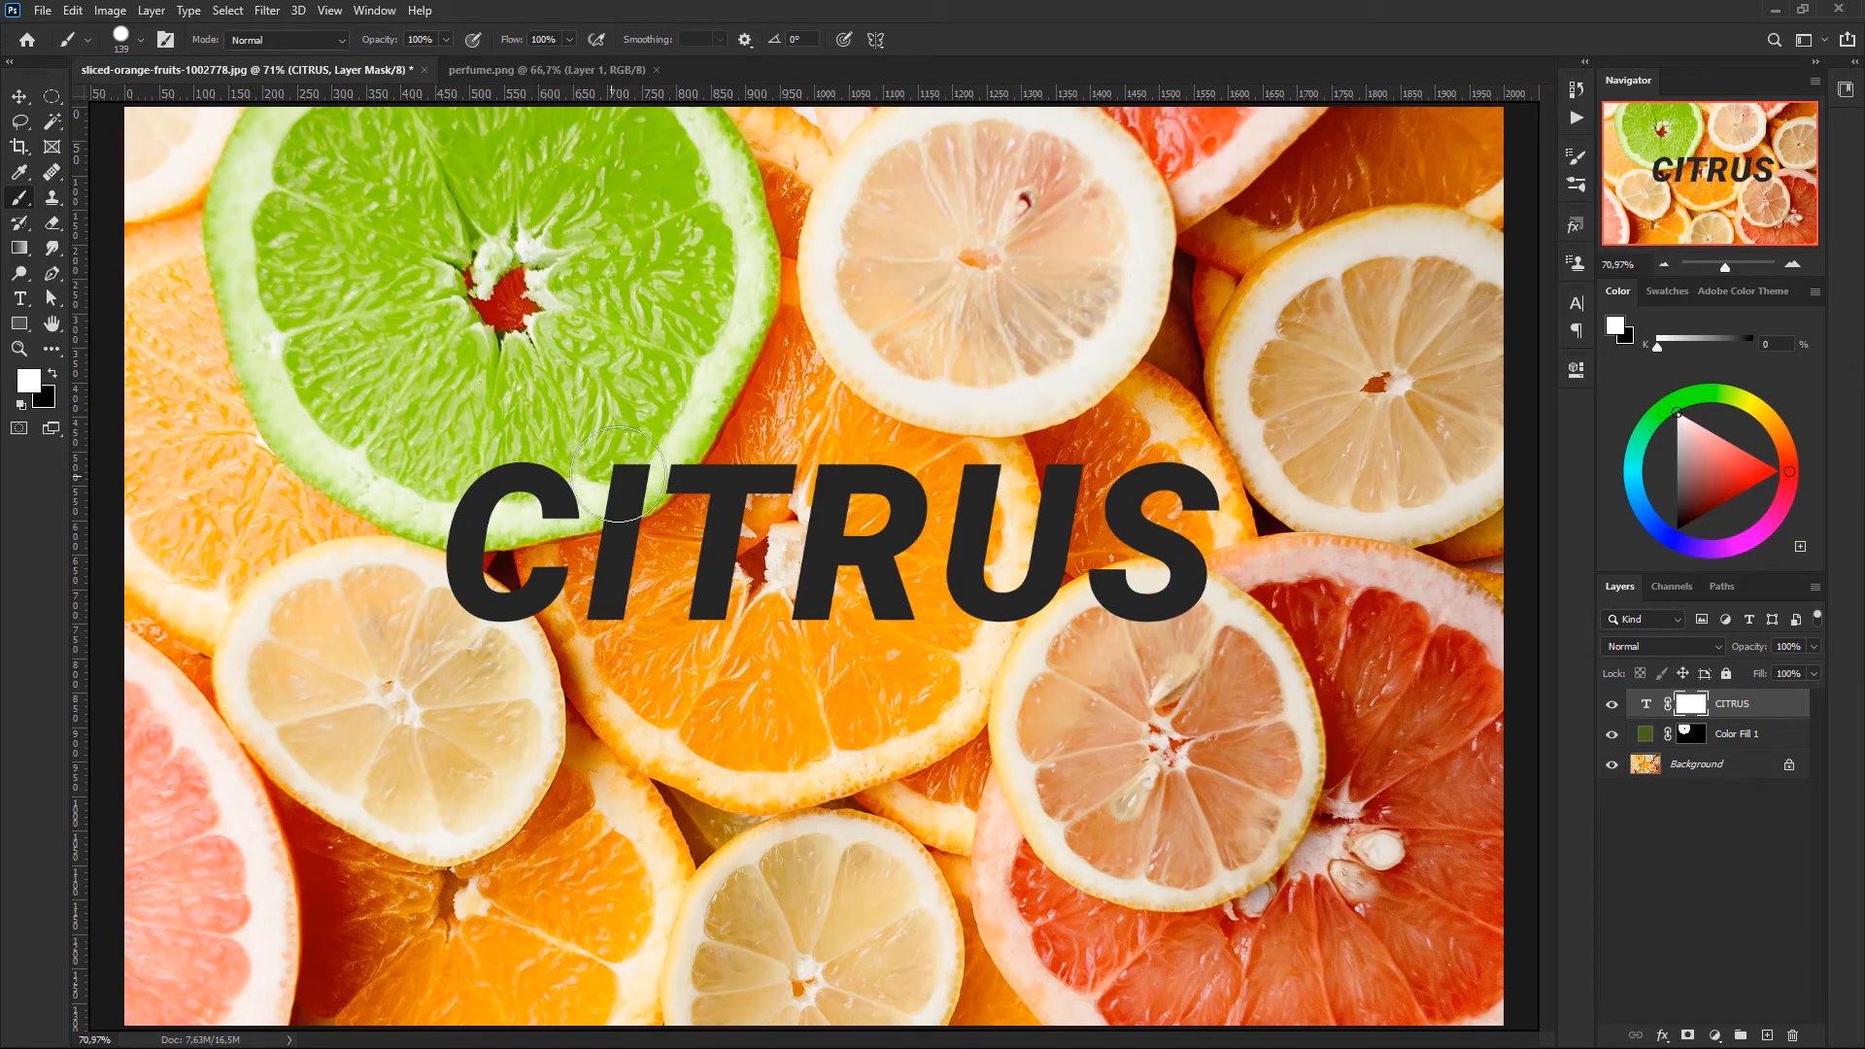
- Paint black on the CITRUS layer mask to hide the parts of the C and I that overlap the green slice
key(x)
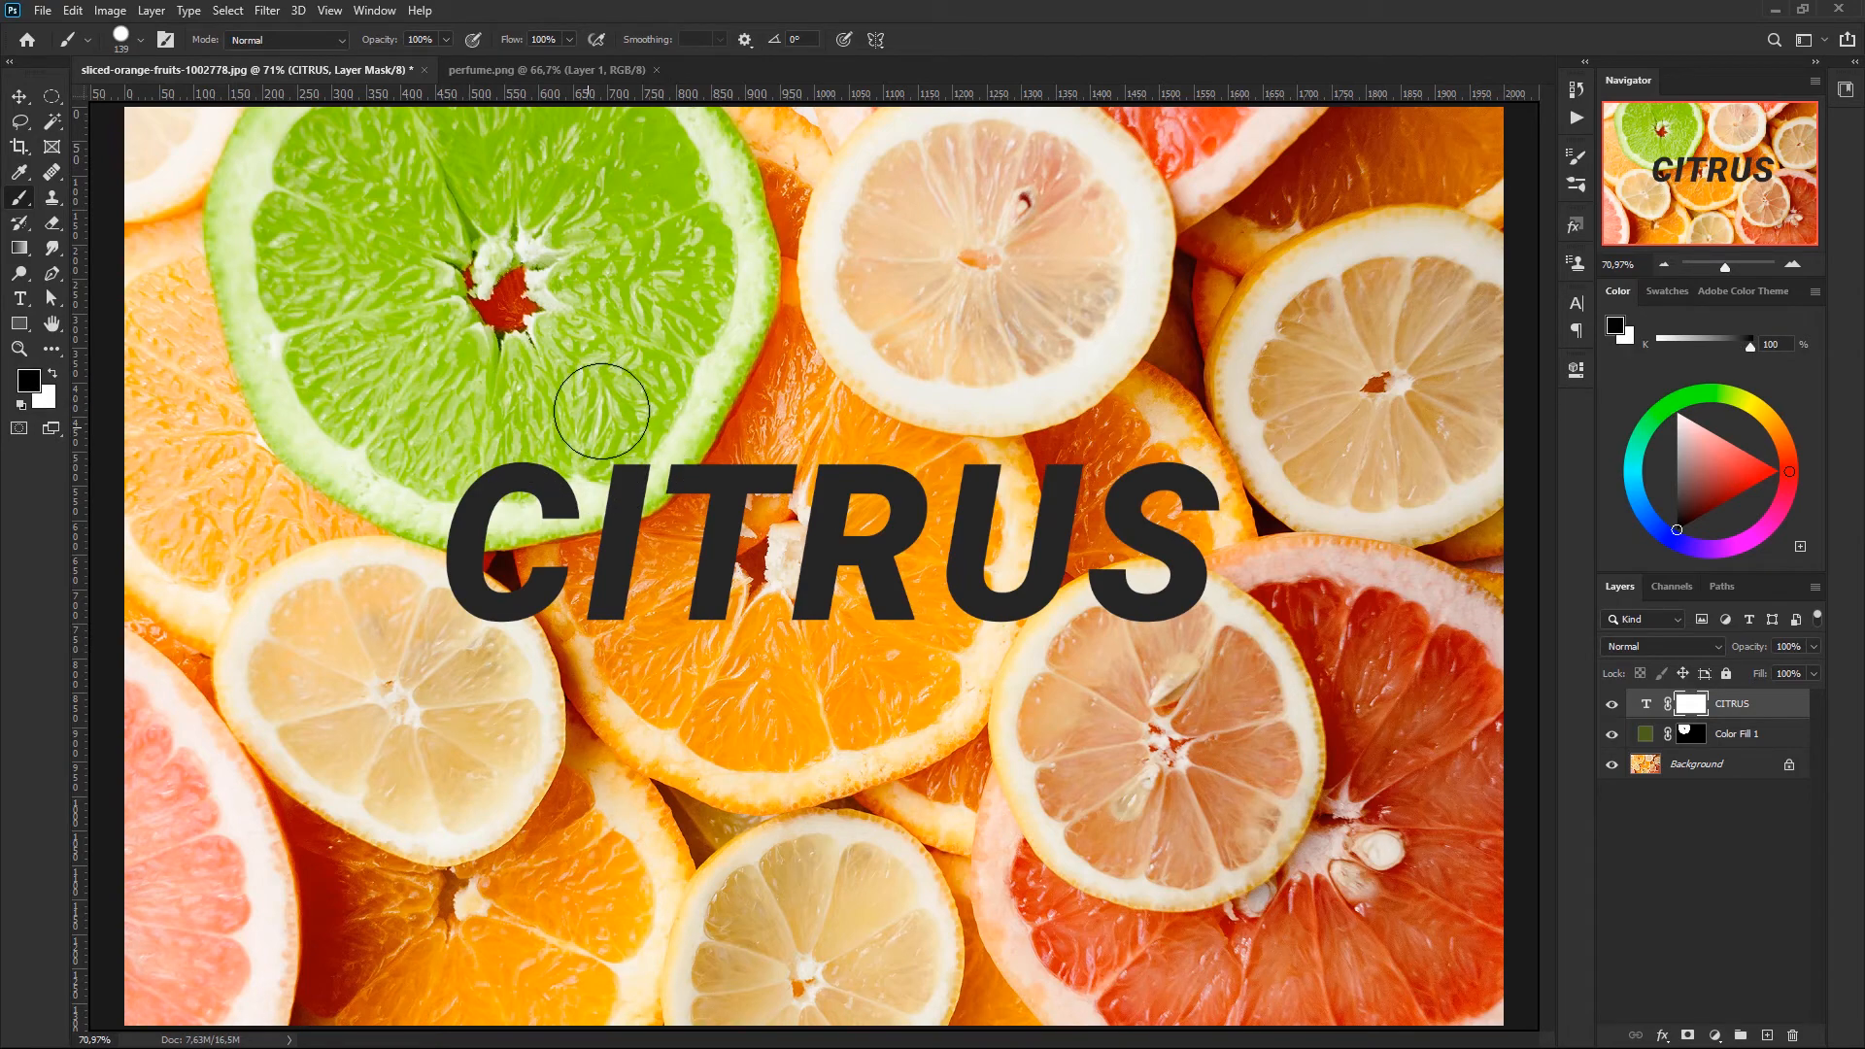
mouse_move(604, 404)
mouse_down()
mouse_move(563, 450)
mouse_move(658, 445)
mouse_move(638, 421)
mouse_move(653, 404)
mouse_move(597, 481)
mouse_move(476, 481)
mouse_move(483, 503)
mouse_up()
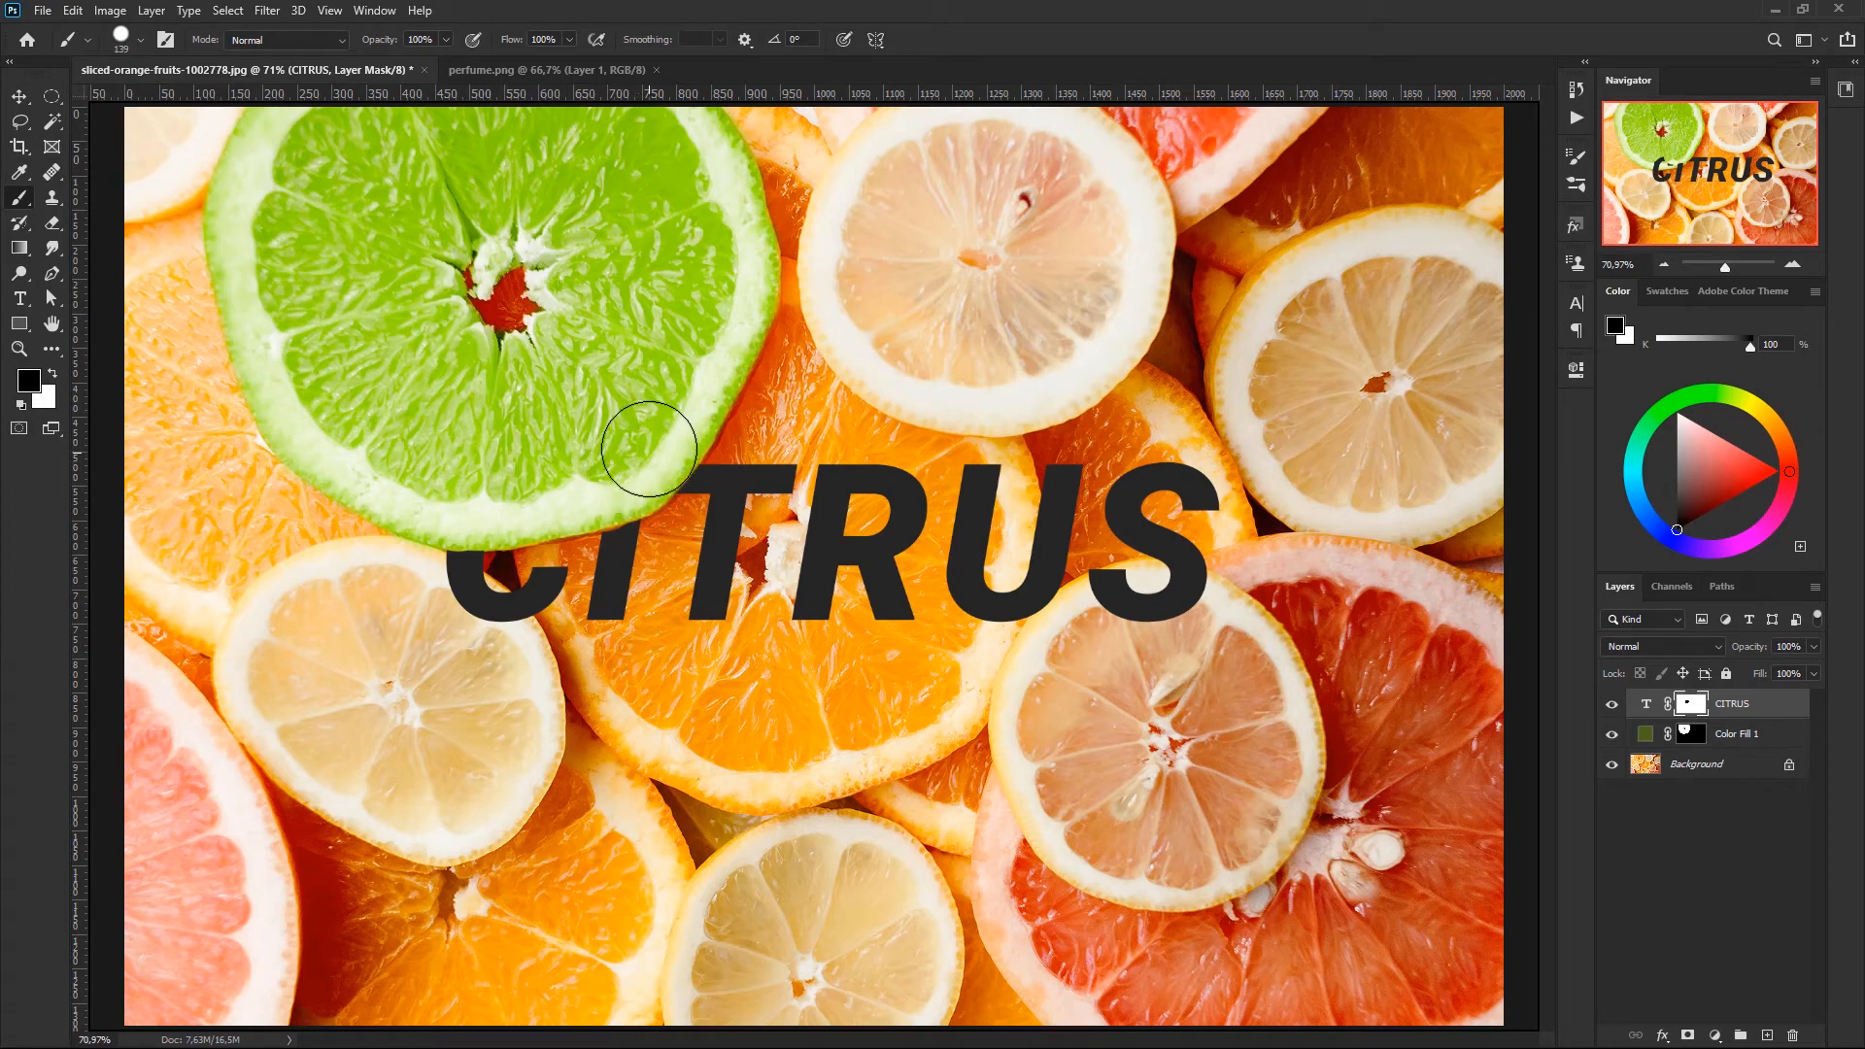
- Refine the CITRUS mask along the green slice's rim with a brush of about 70 px, restoring in white and hiding in black
key(ctrl+plus)
key(ctrl+plus)
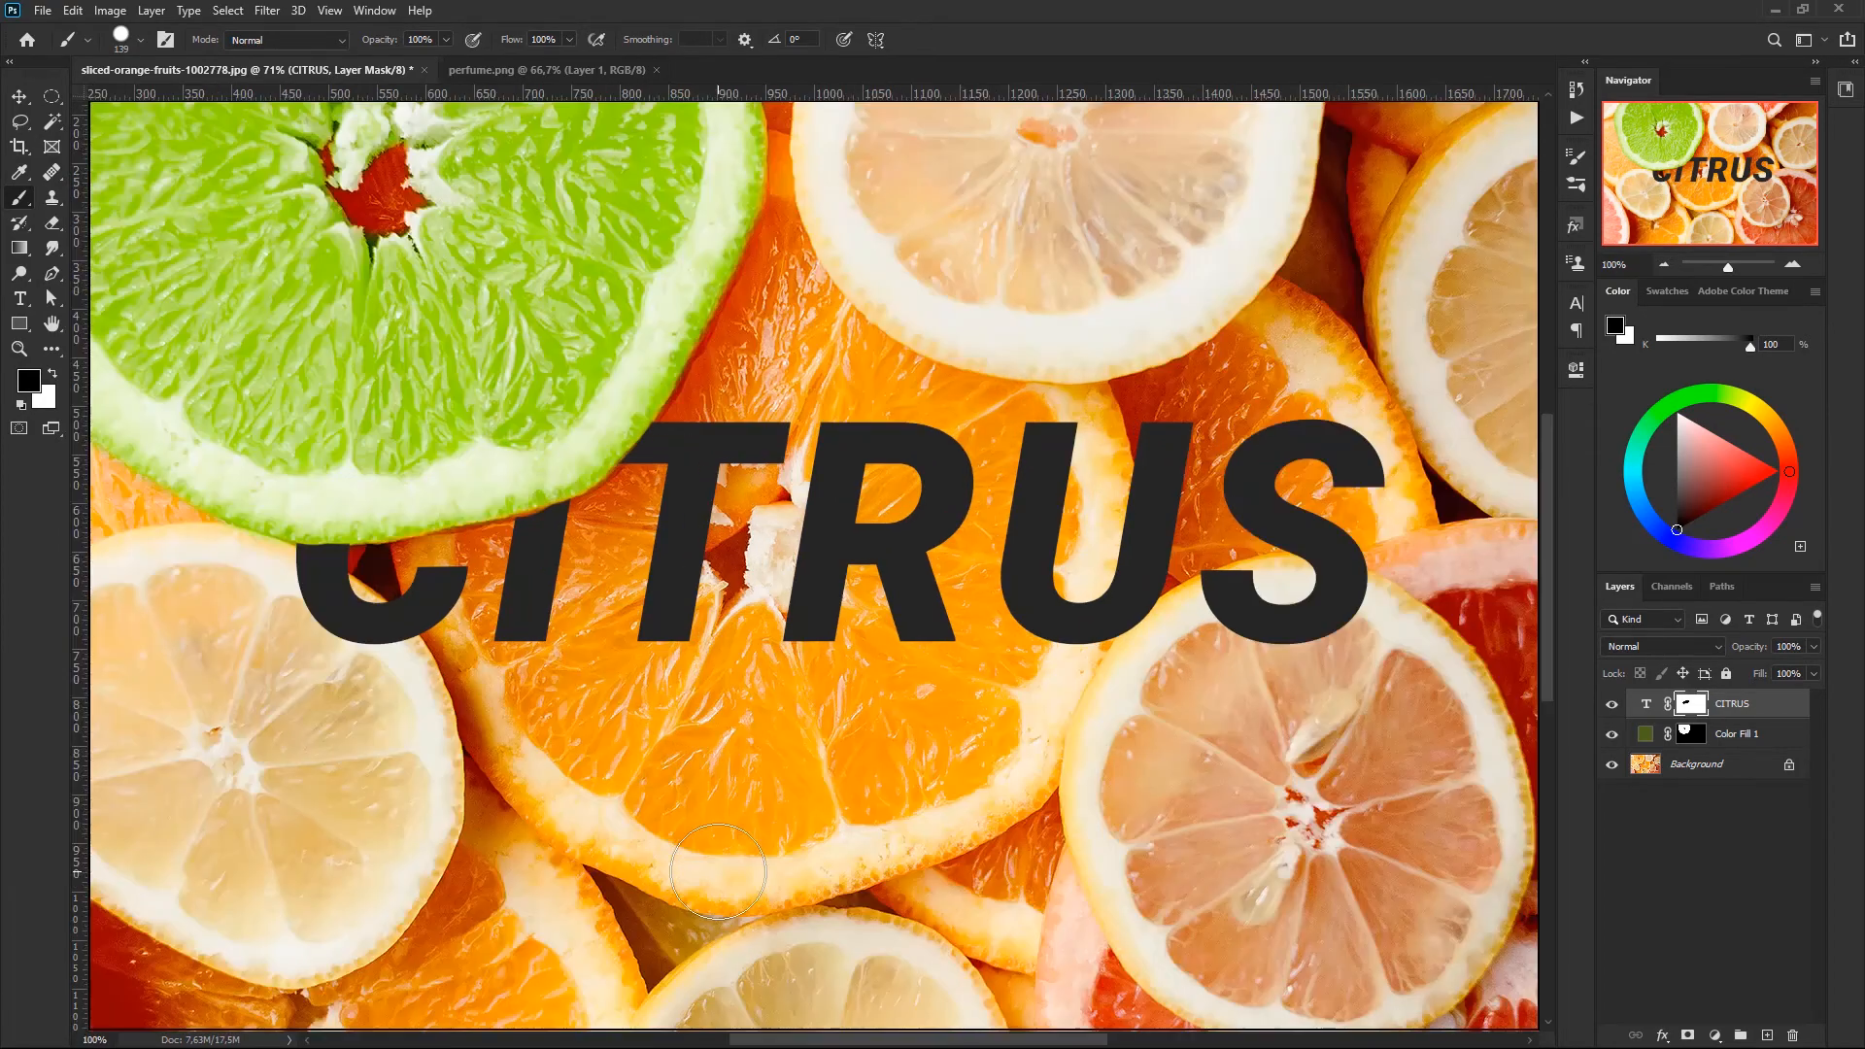
drag(446, 425, 904, 509)
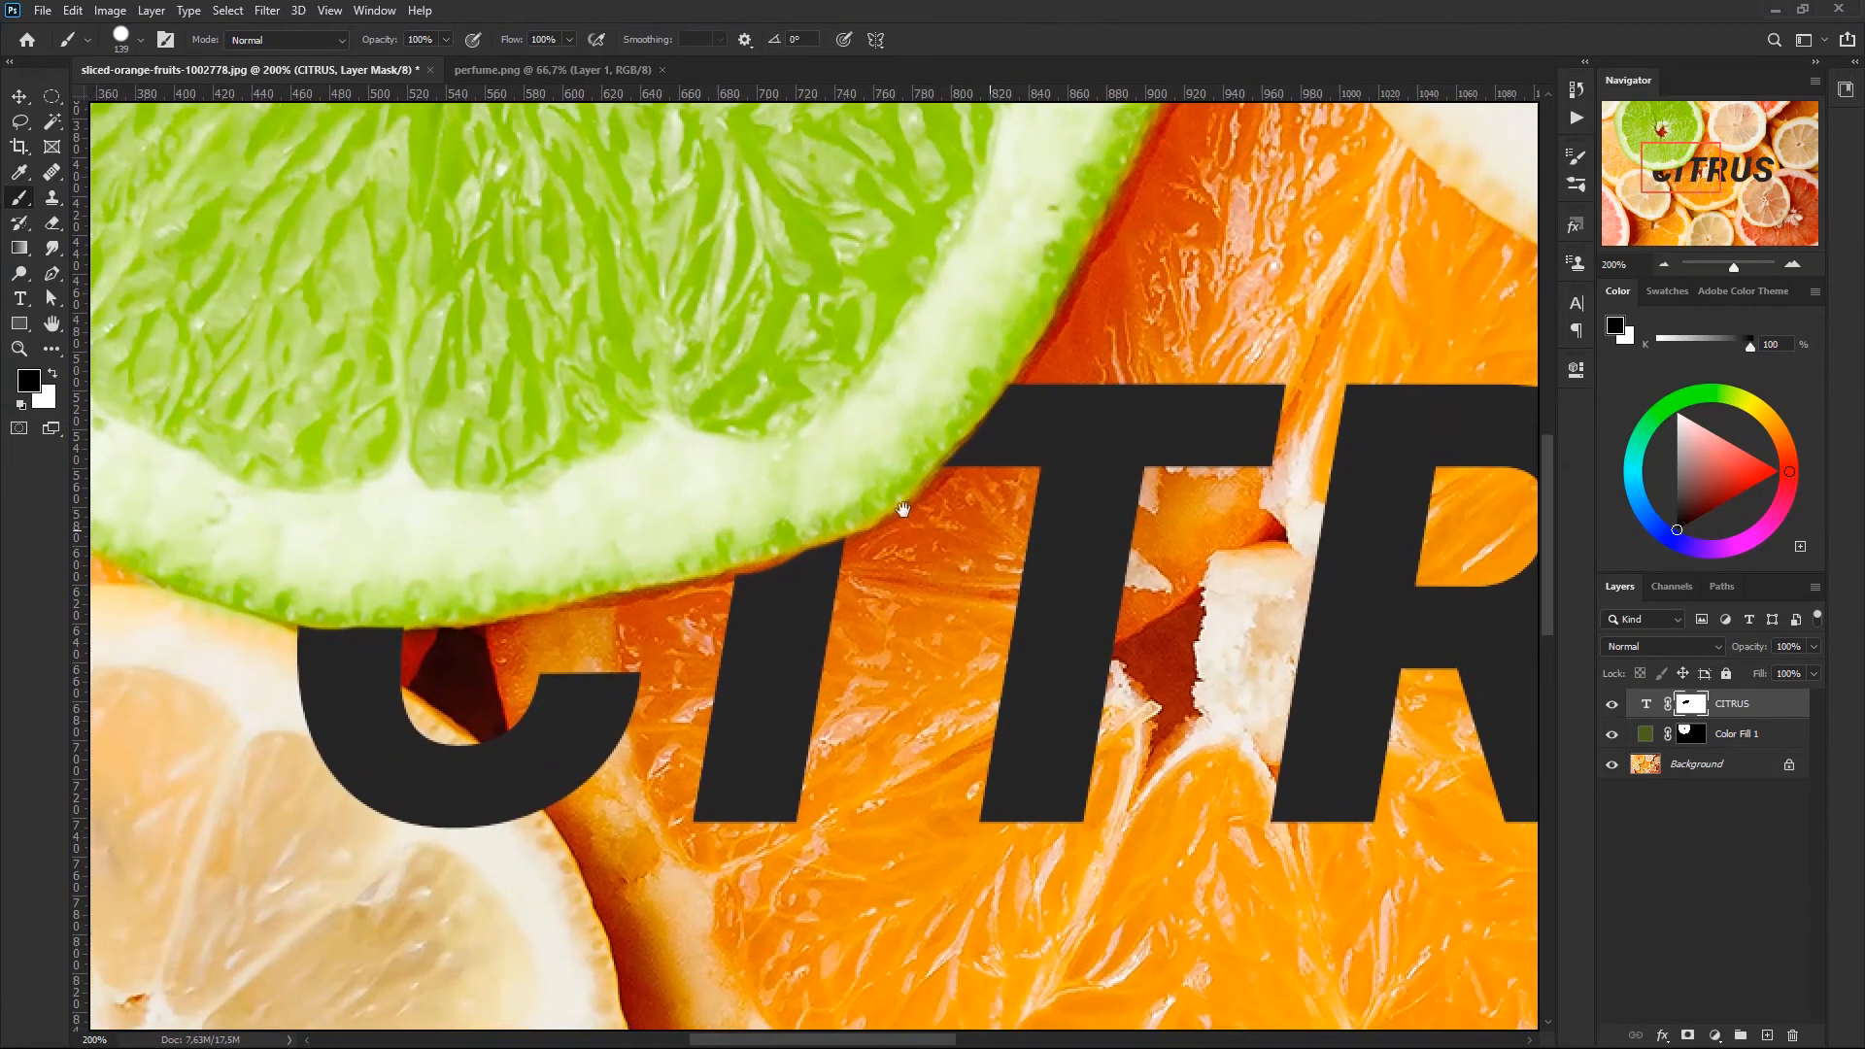
key(bracketleft)
key(bracketleft)
key(bracketleft)
key(bracketleft)
key(bracketleft)
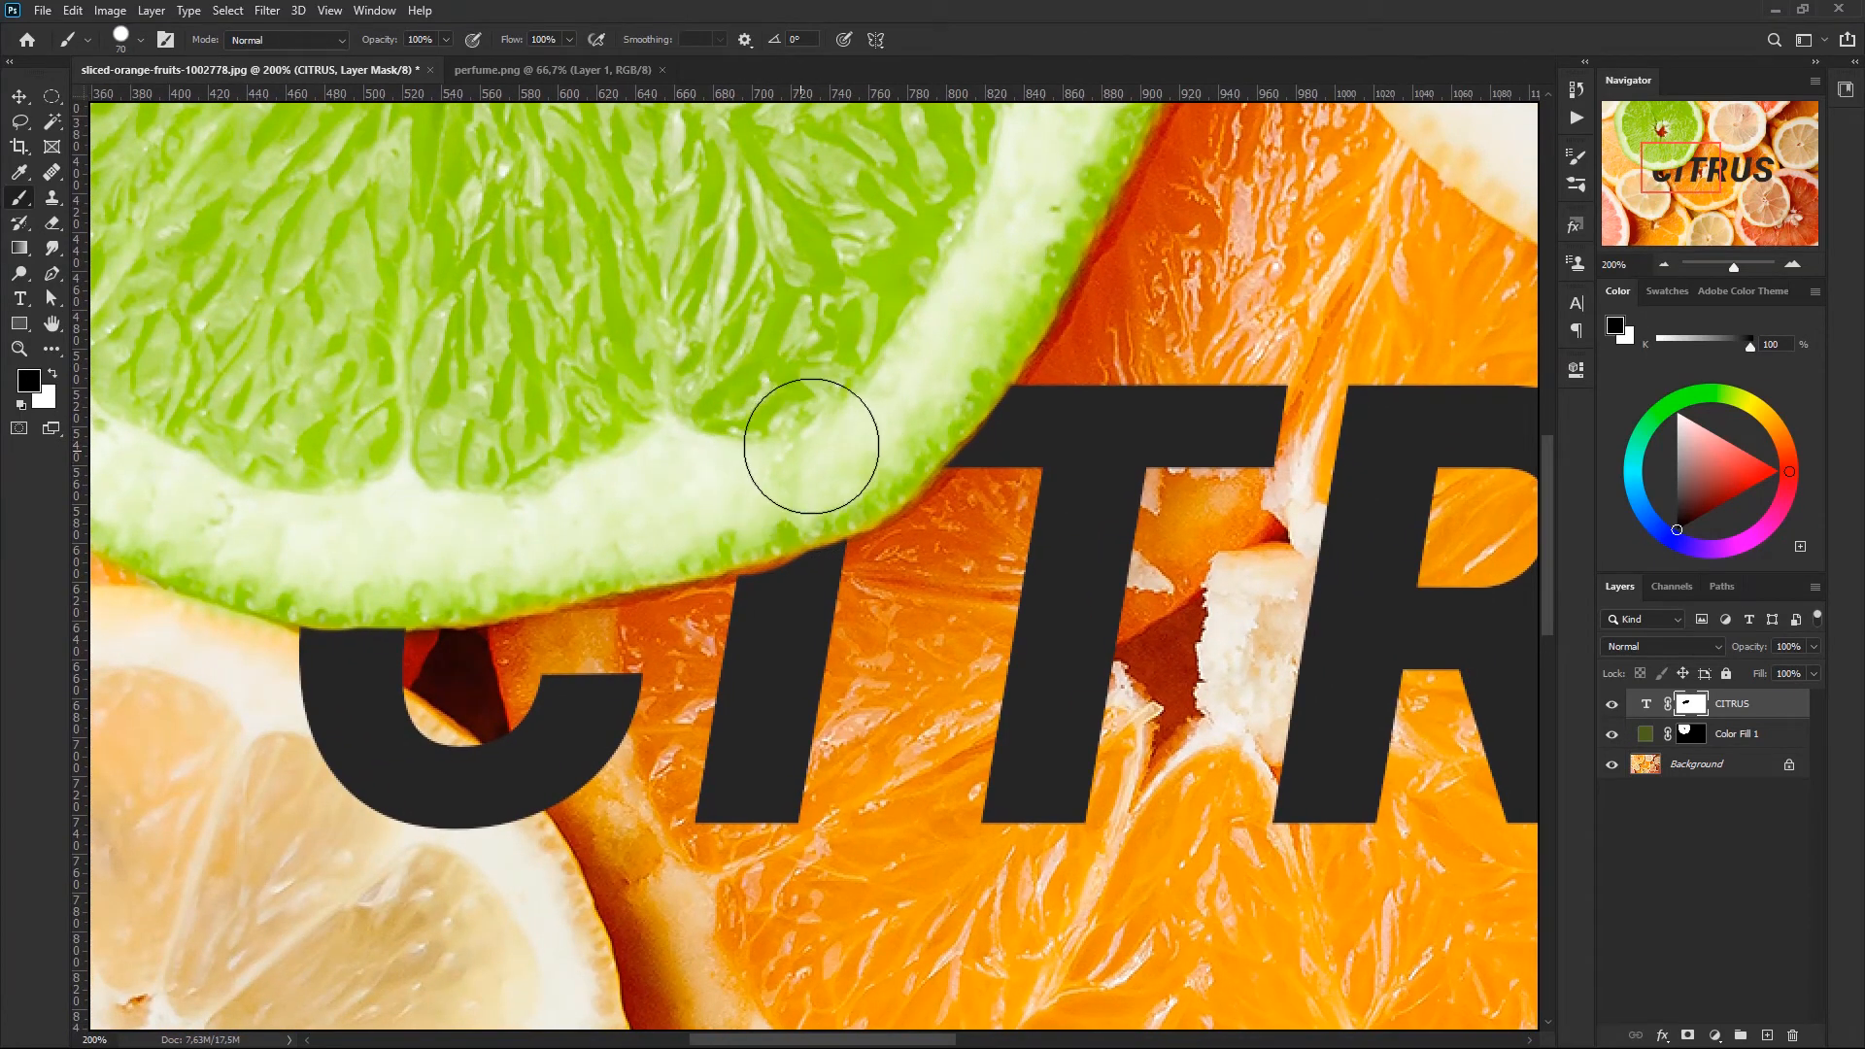
key(x)
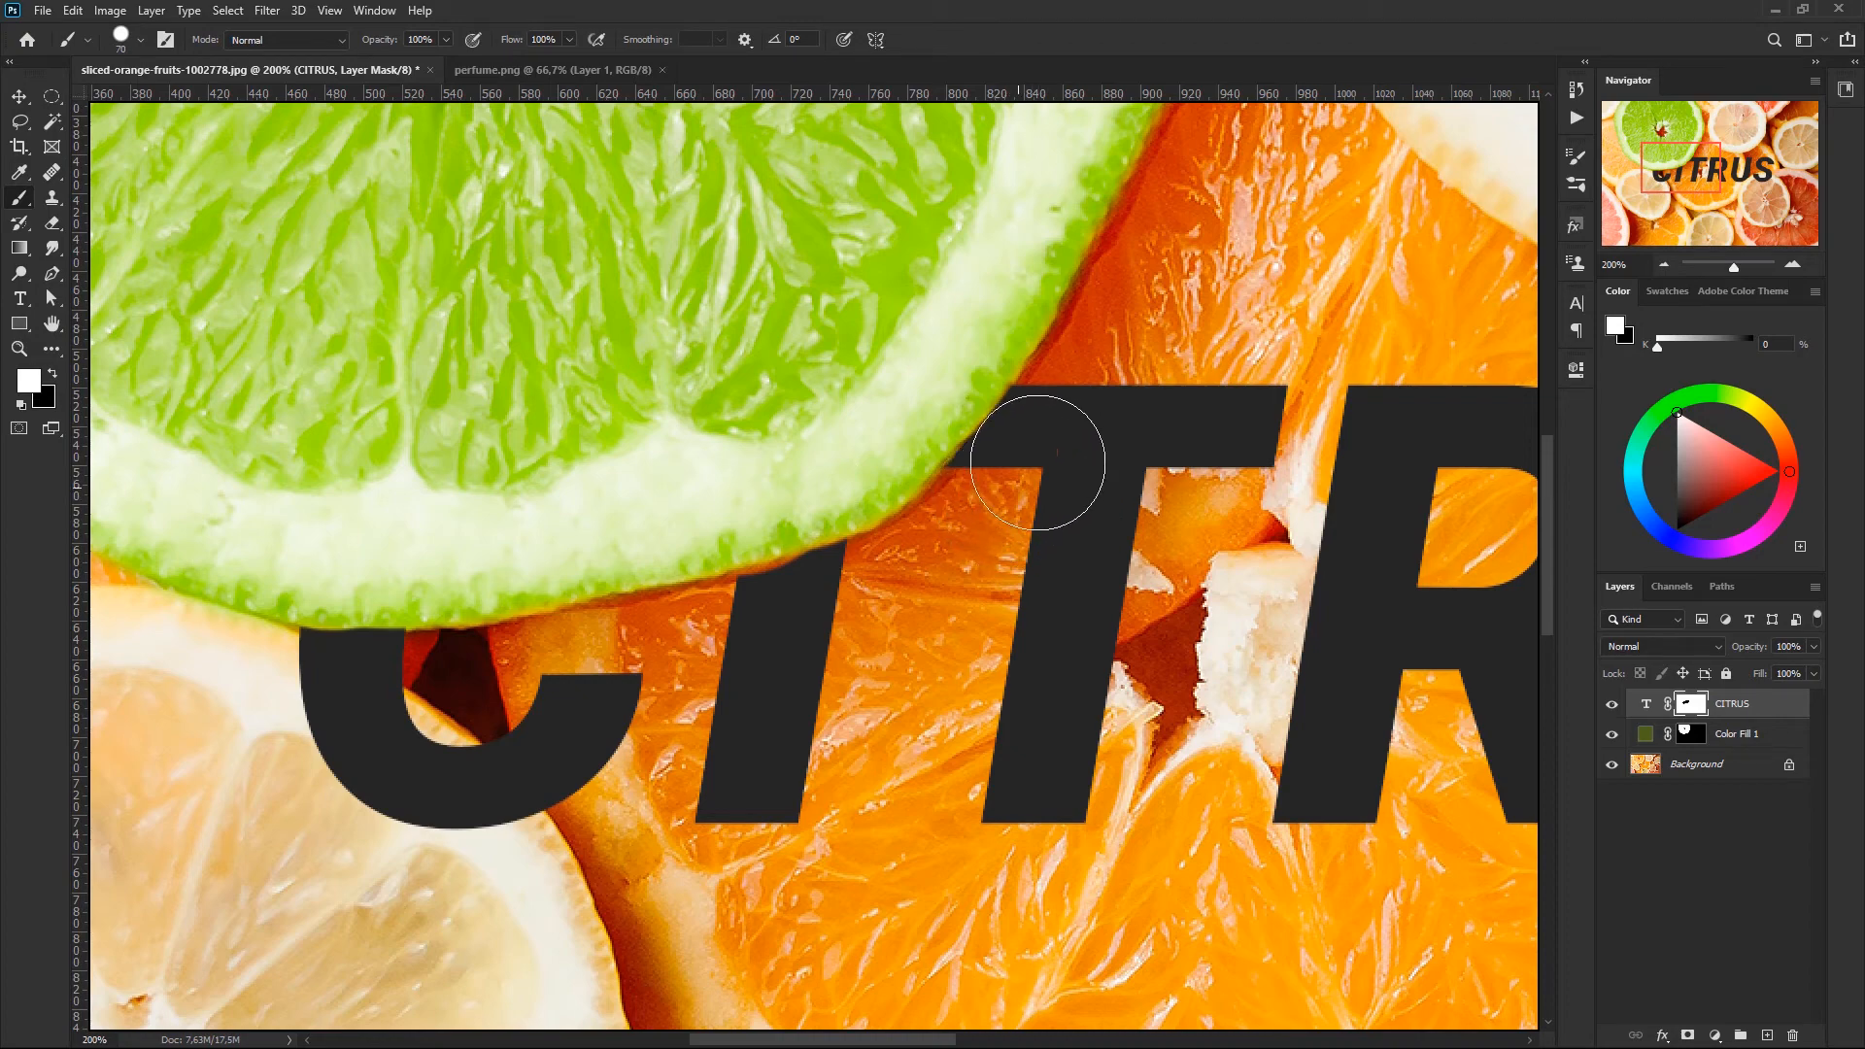
mouse_move(914, 583)
mouse_down()
mouse_move(774, 621)
mouse_move(761, 644)
mouse_move(780, 631)
mouse_up()
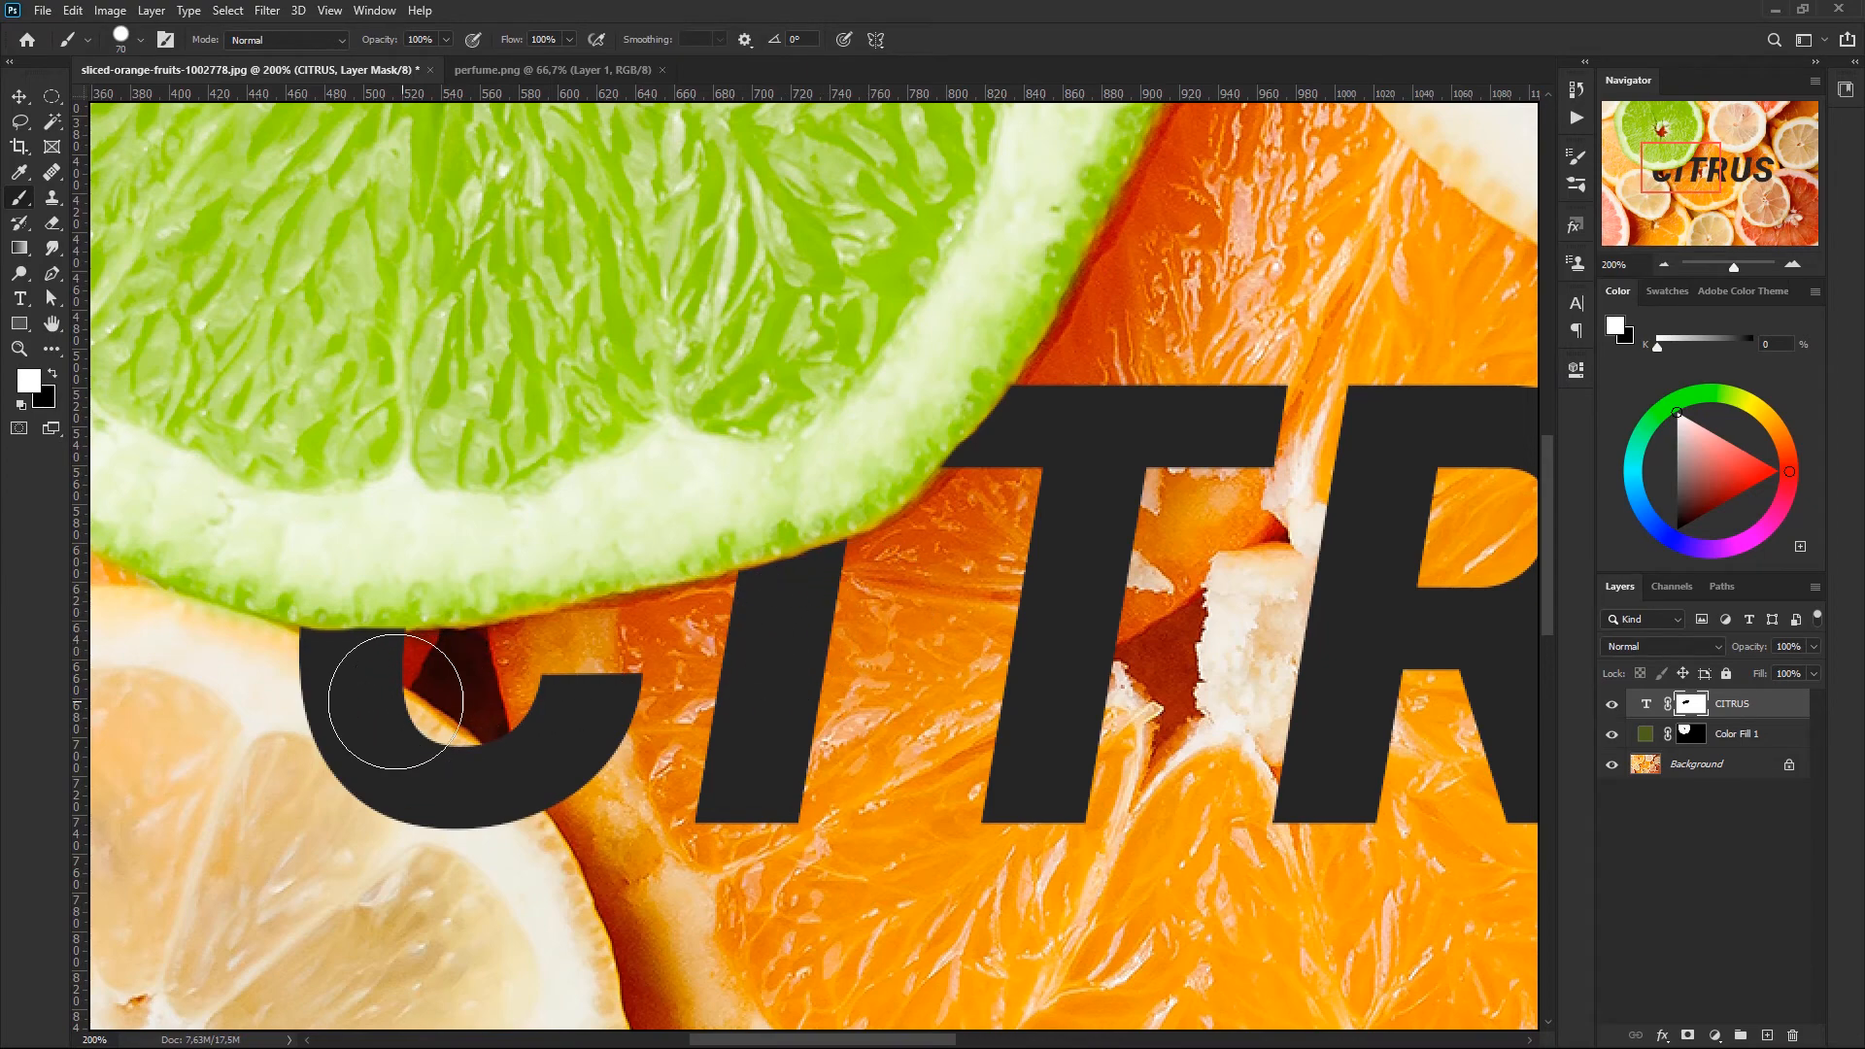
key(x)
drag(430, 554, 314, 555)
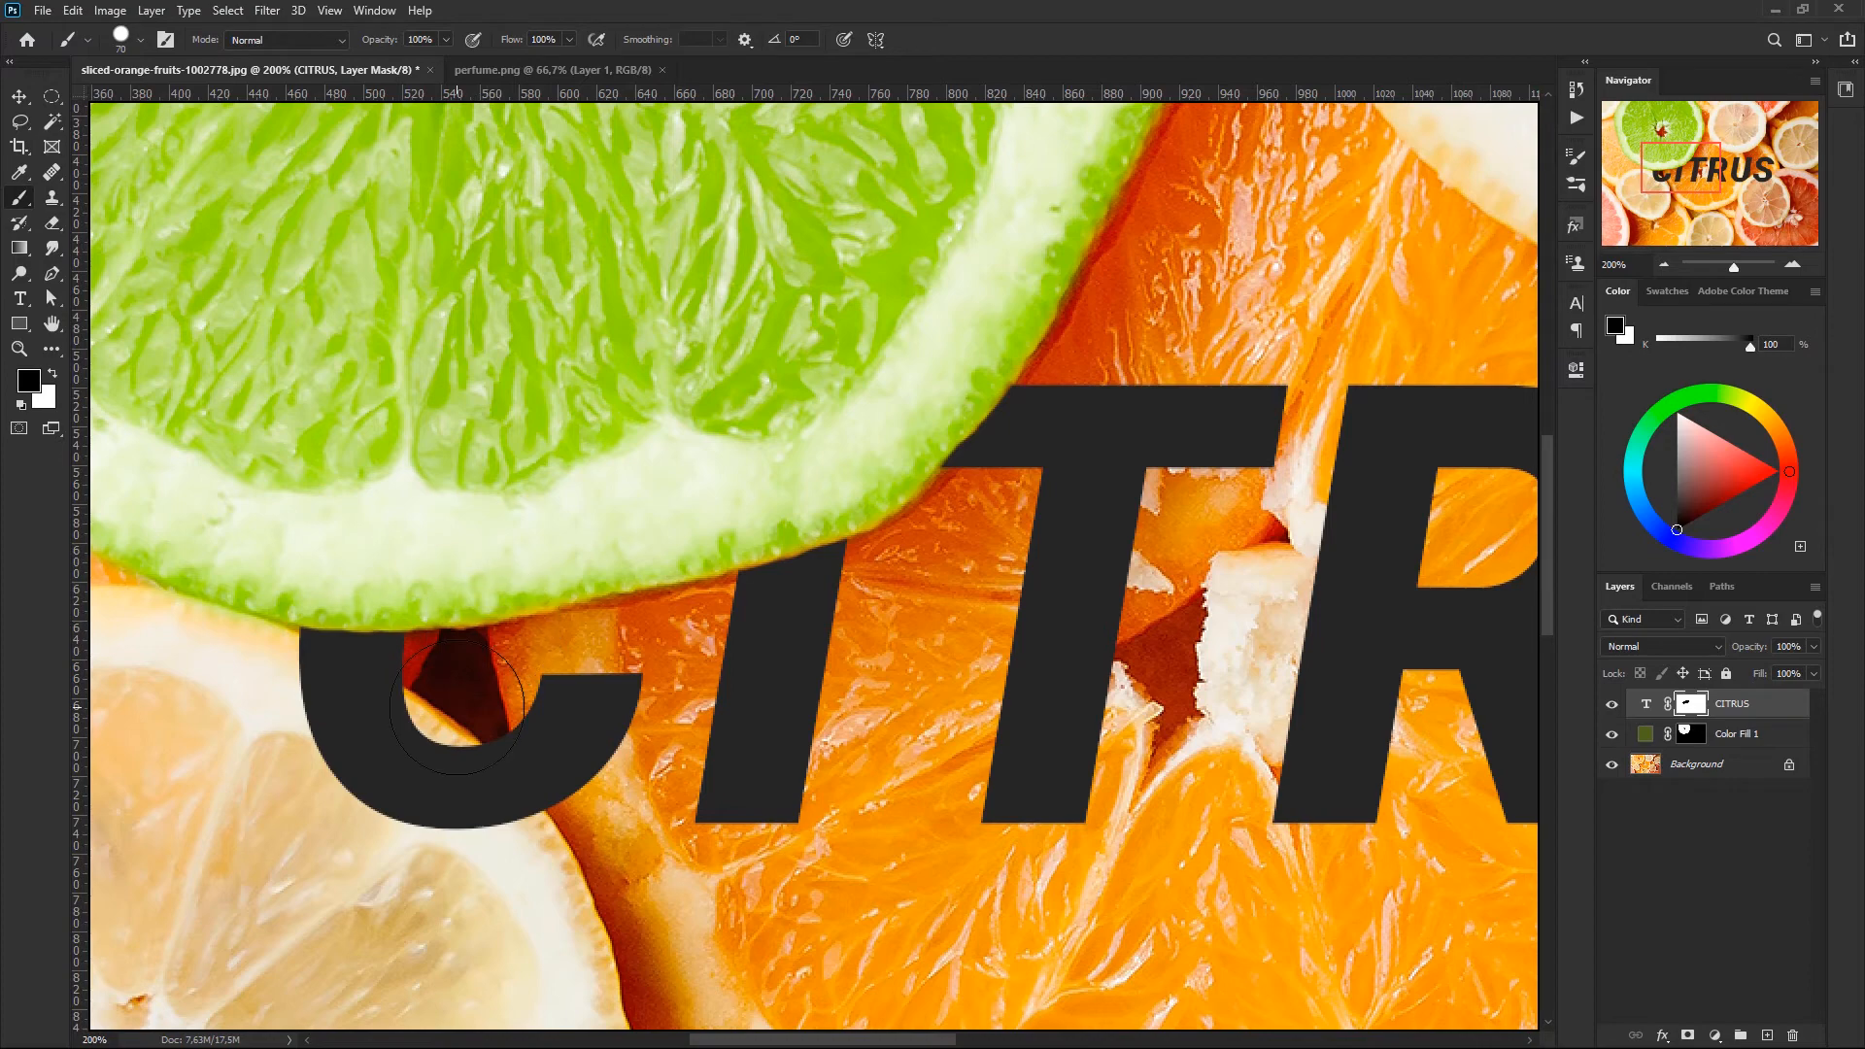
- Paint black on the CITRUS mask to hide the part of the C lying over the lemon slice
key(ctrl+0)
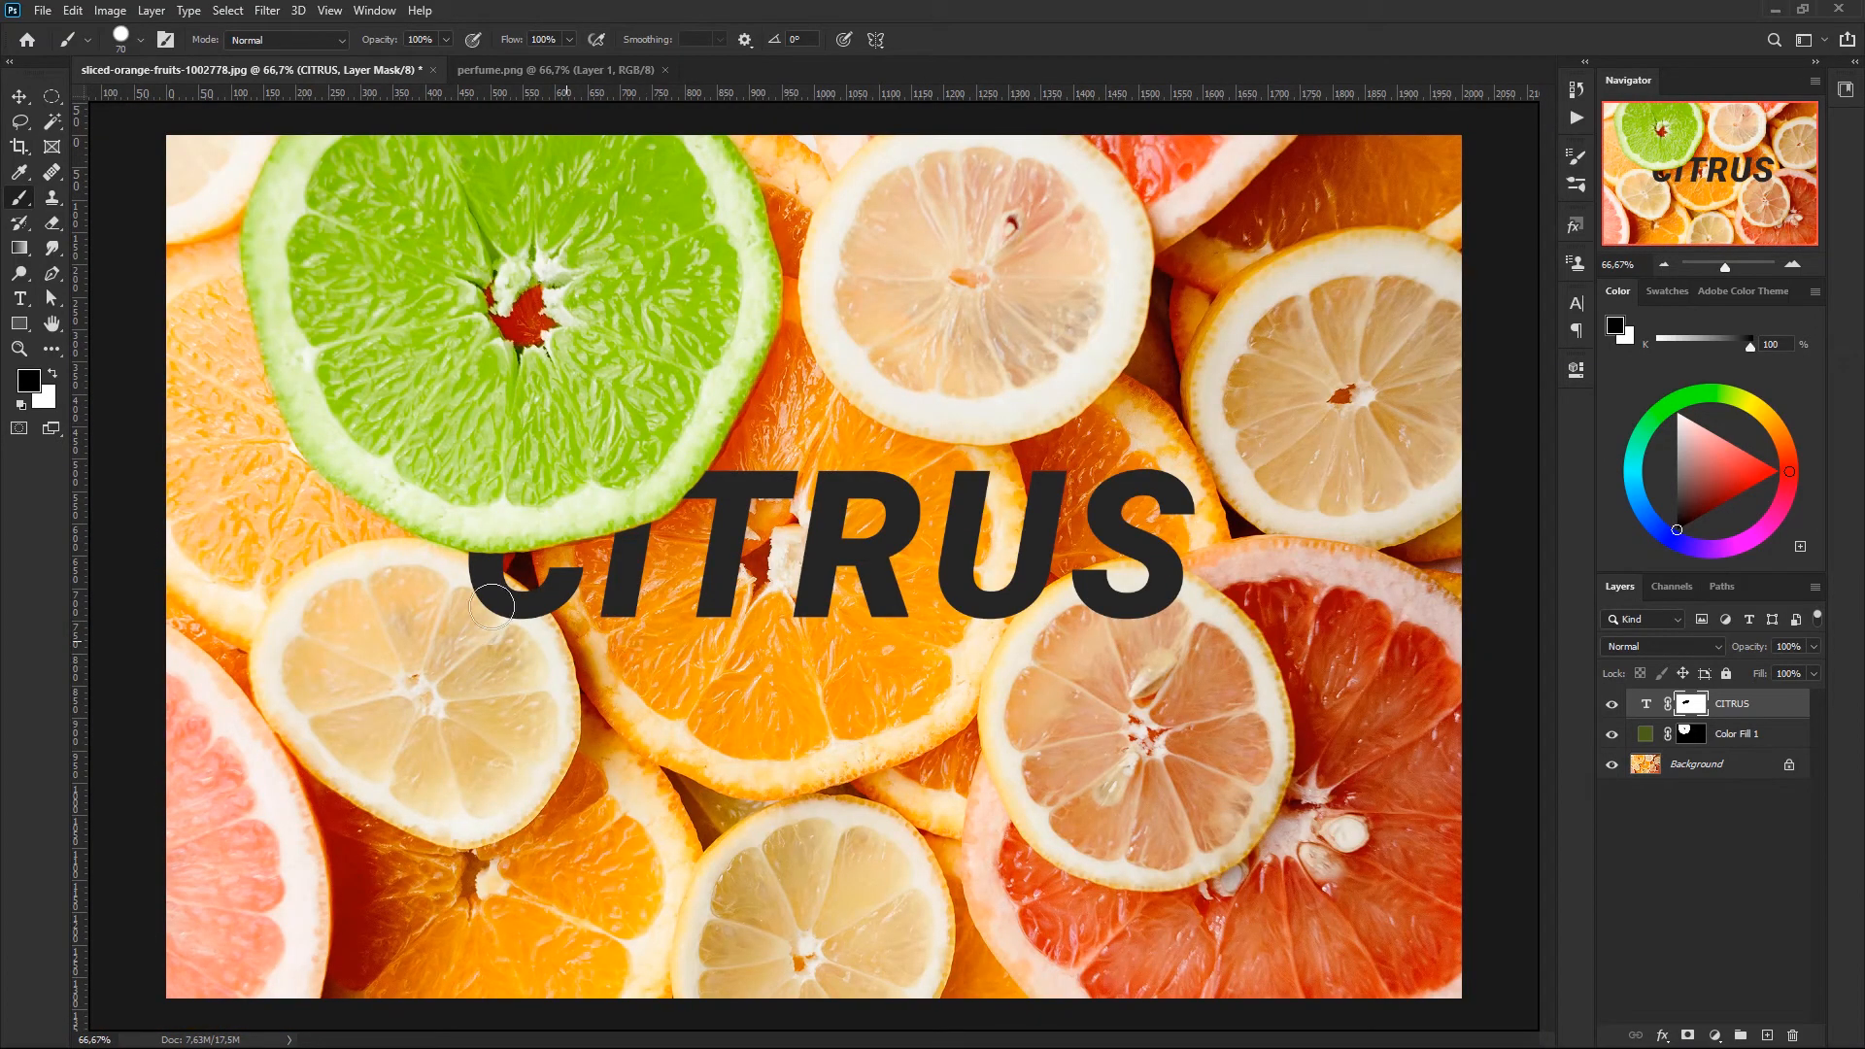
mouse_move(466, 596)
mouse_down()
mouse_move(457, 574)
mouse_move(534, 642)
mouse_move(517, 618)
mouse_up()
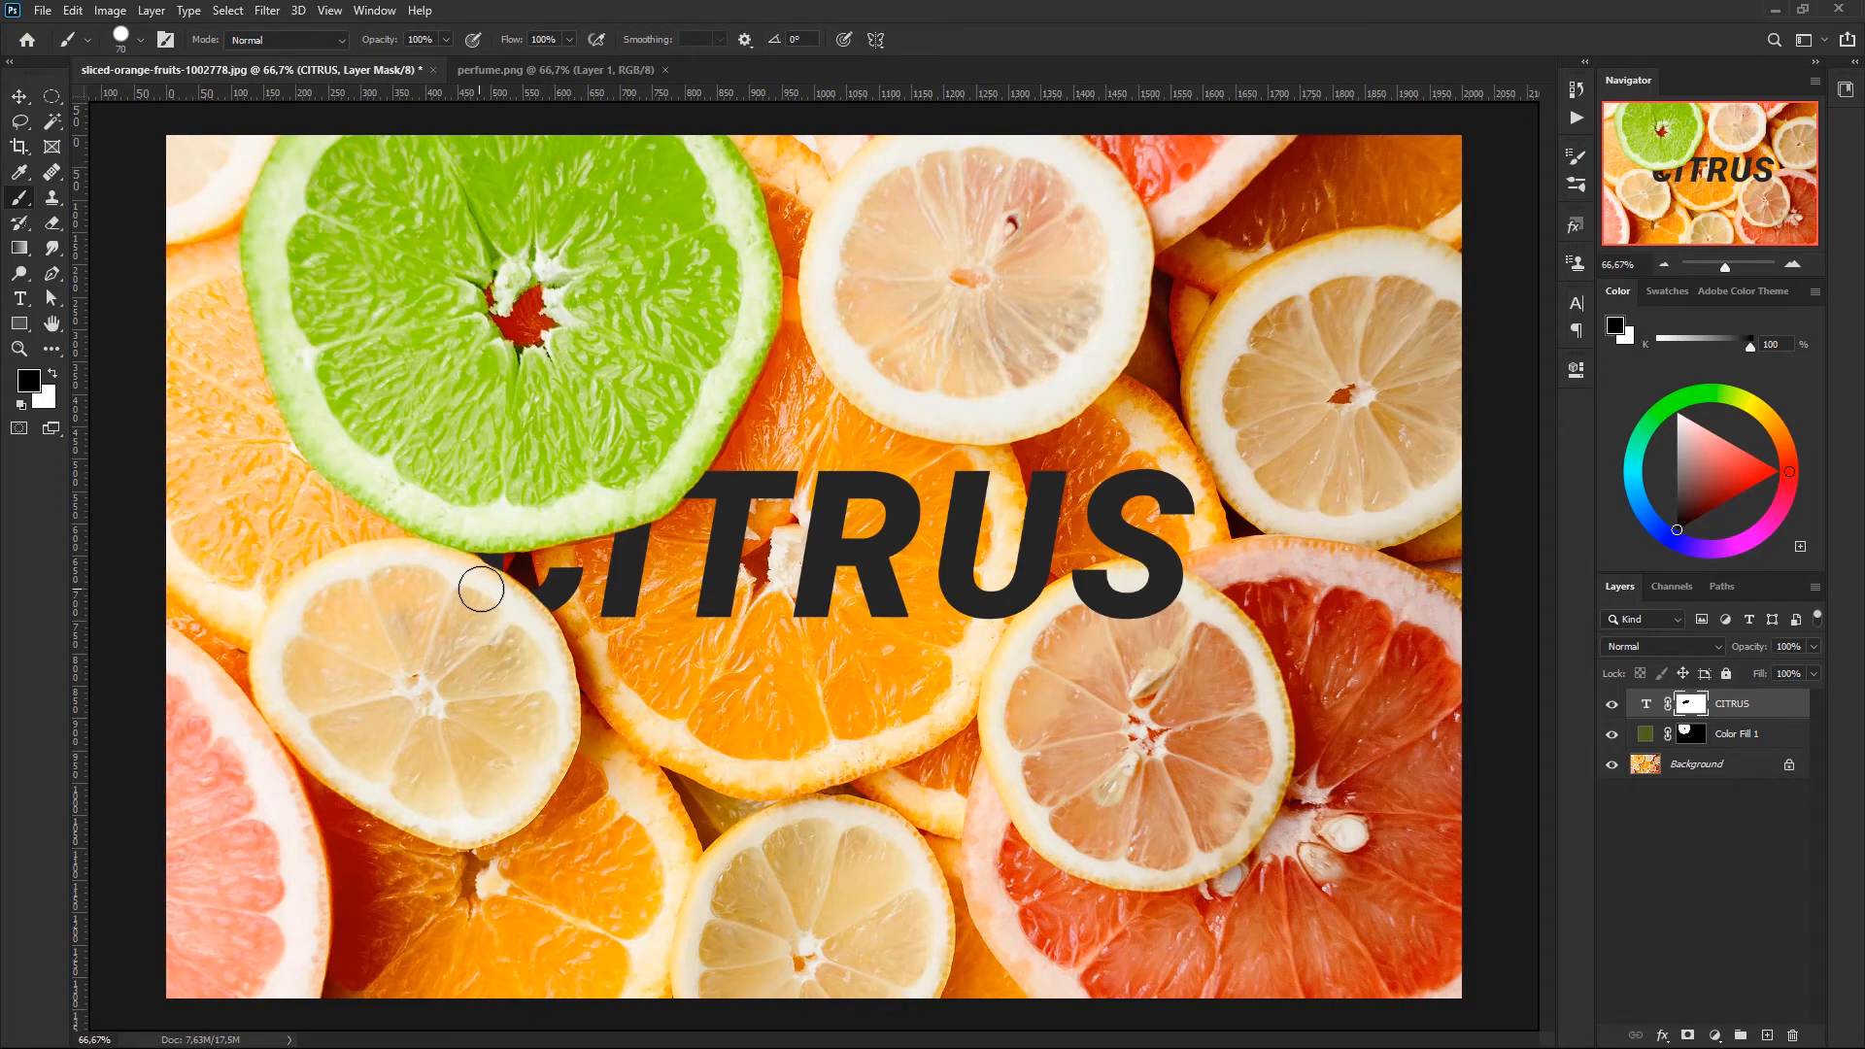
drag(481, 589, 483, 590)
- Unlink the CITRUS mask from its text and try moving the mask alone upward, undoing that move
key(v)
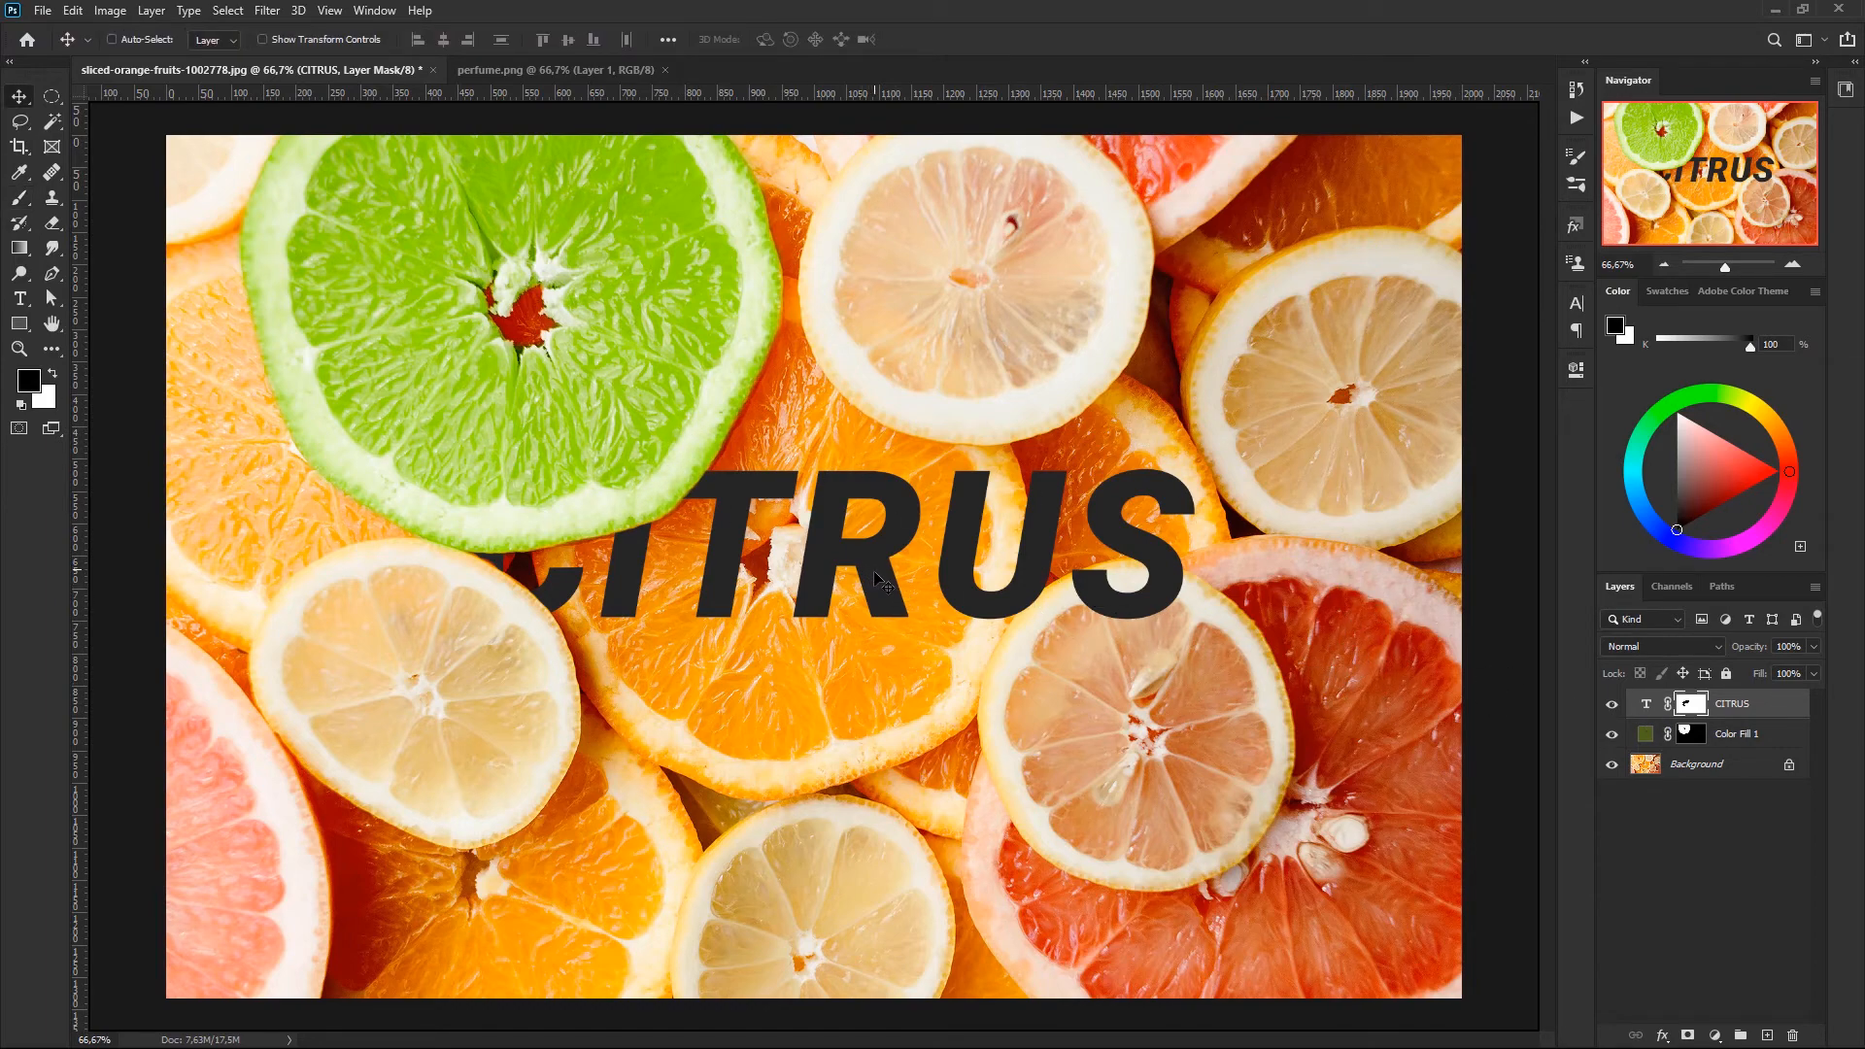
drag(879, 581, 851, 365)
key(ctrl+z)
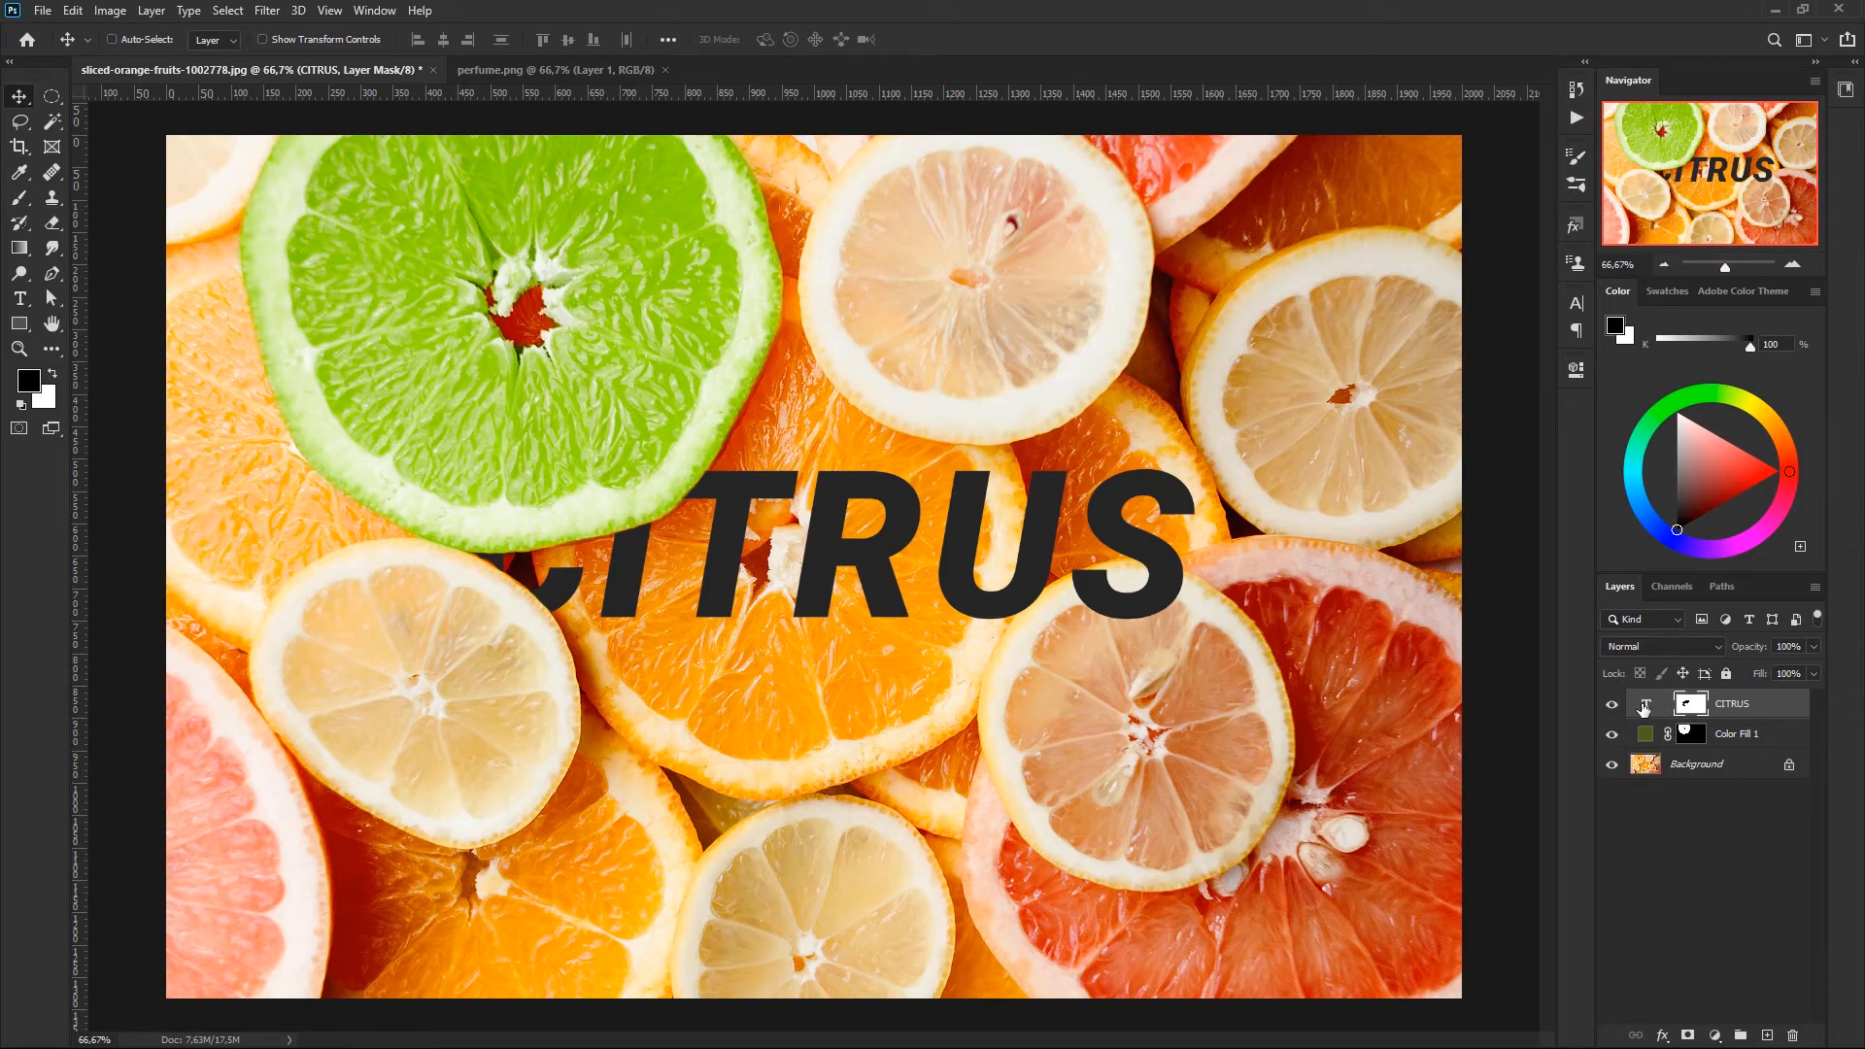
- Move the CITRUS text slightly lower on the photo, independently of its layer mask
click(1648, 710)
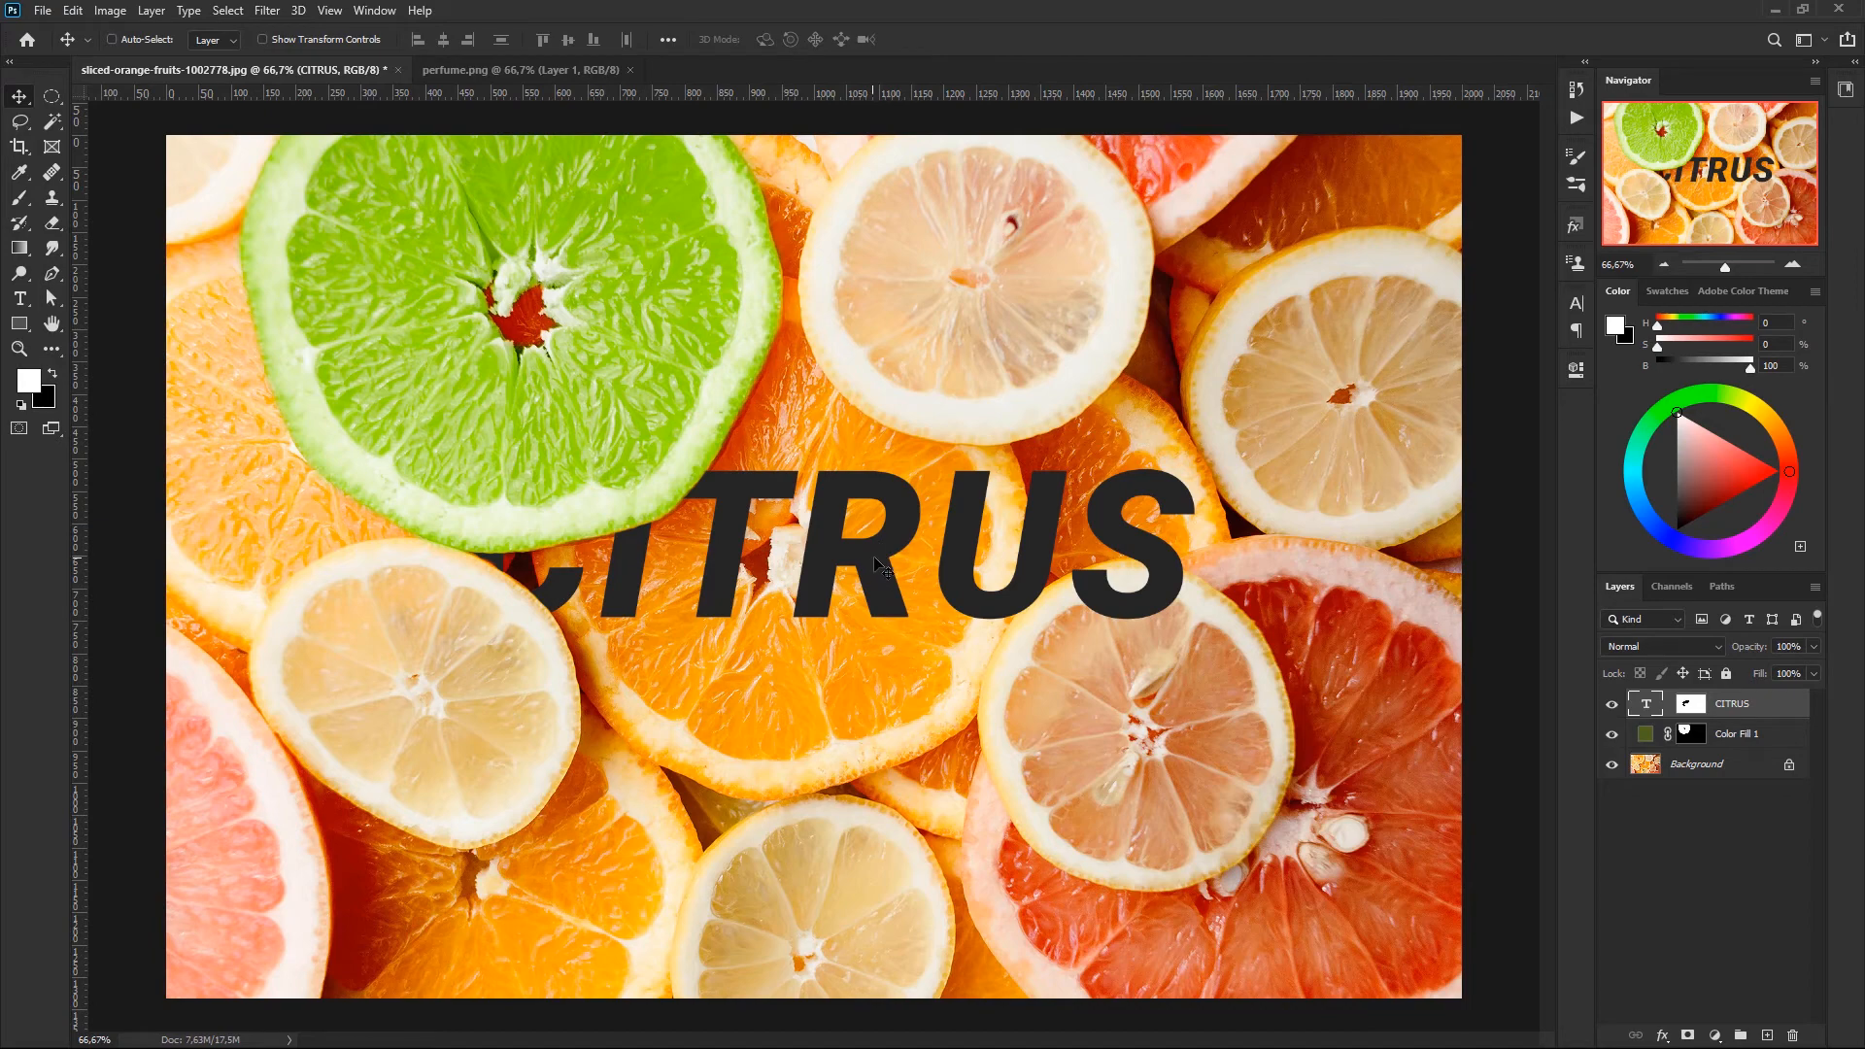
drag(874, 559, 855, 666)
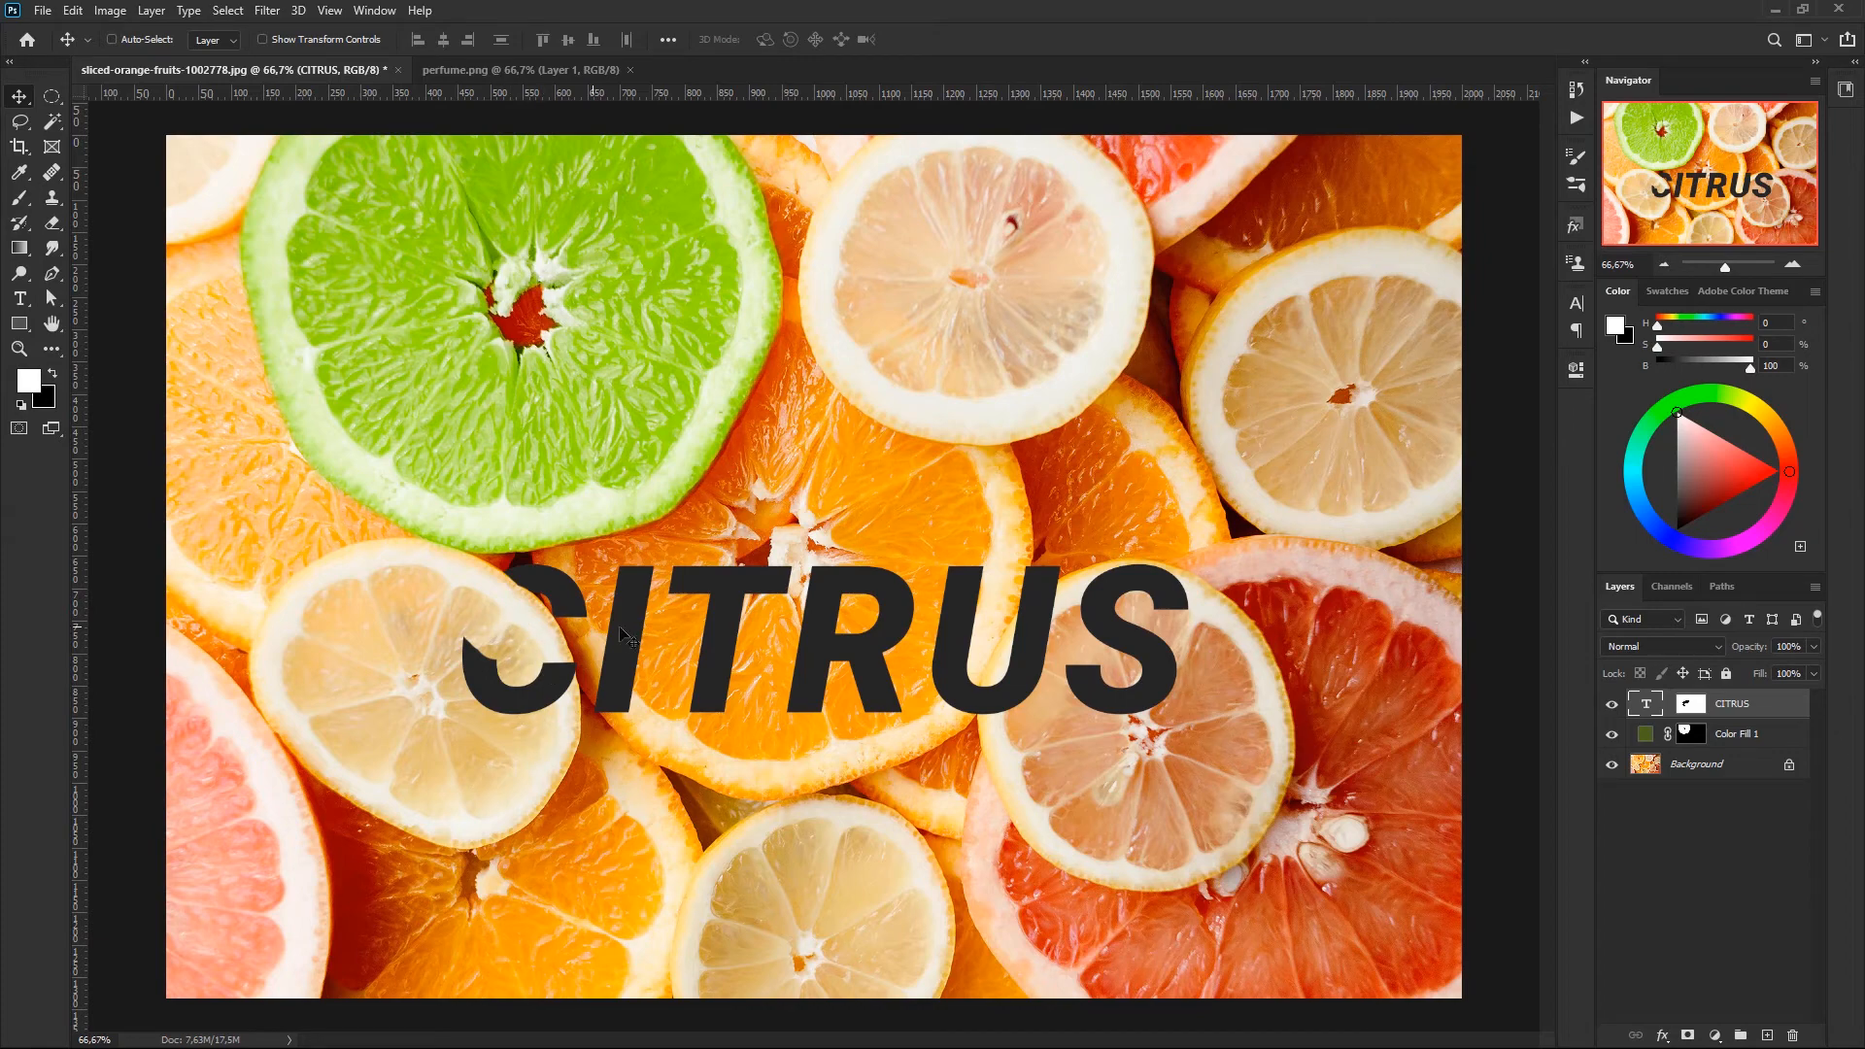
drag(618, 656, 627, 604)
- Repaint the CITRUS mask around the C, restoring letter parts in white and hiding the remainder over the lemon slice in black
click(1692, 707)
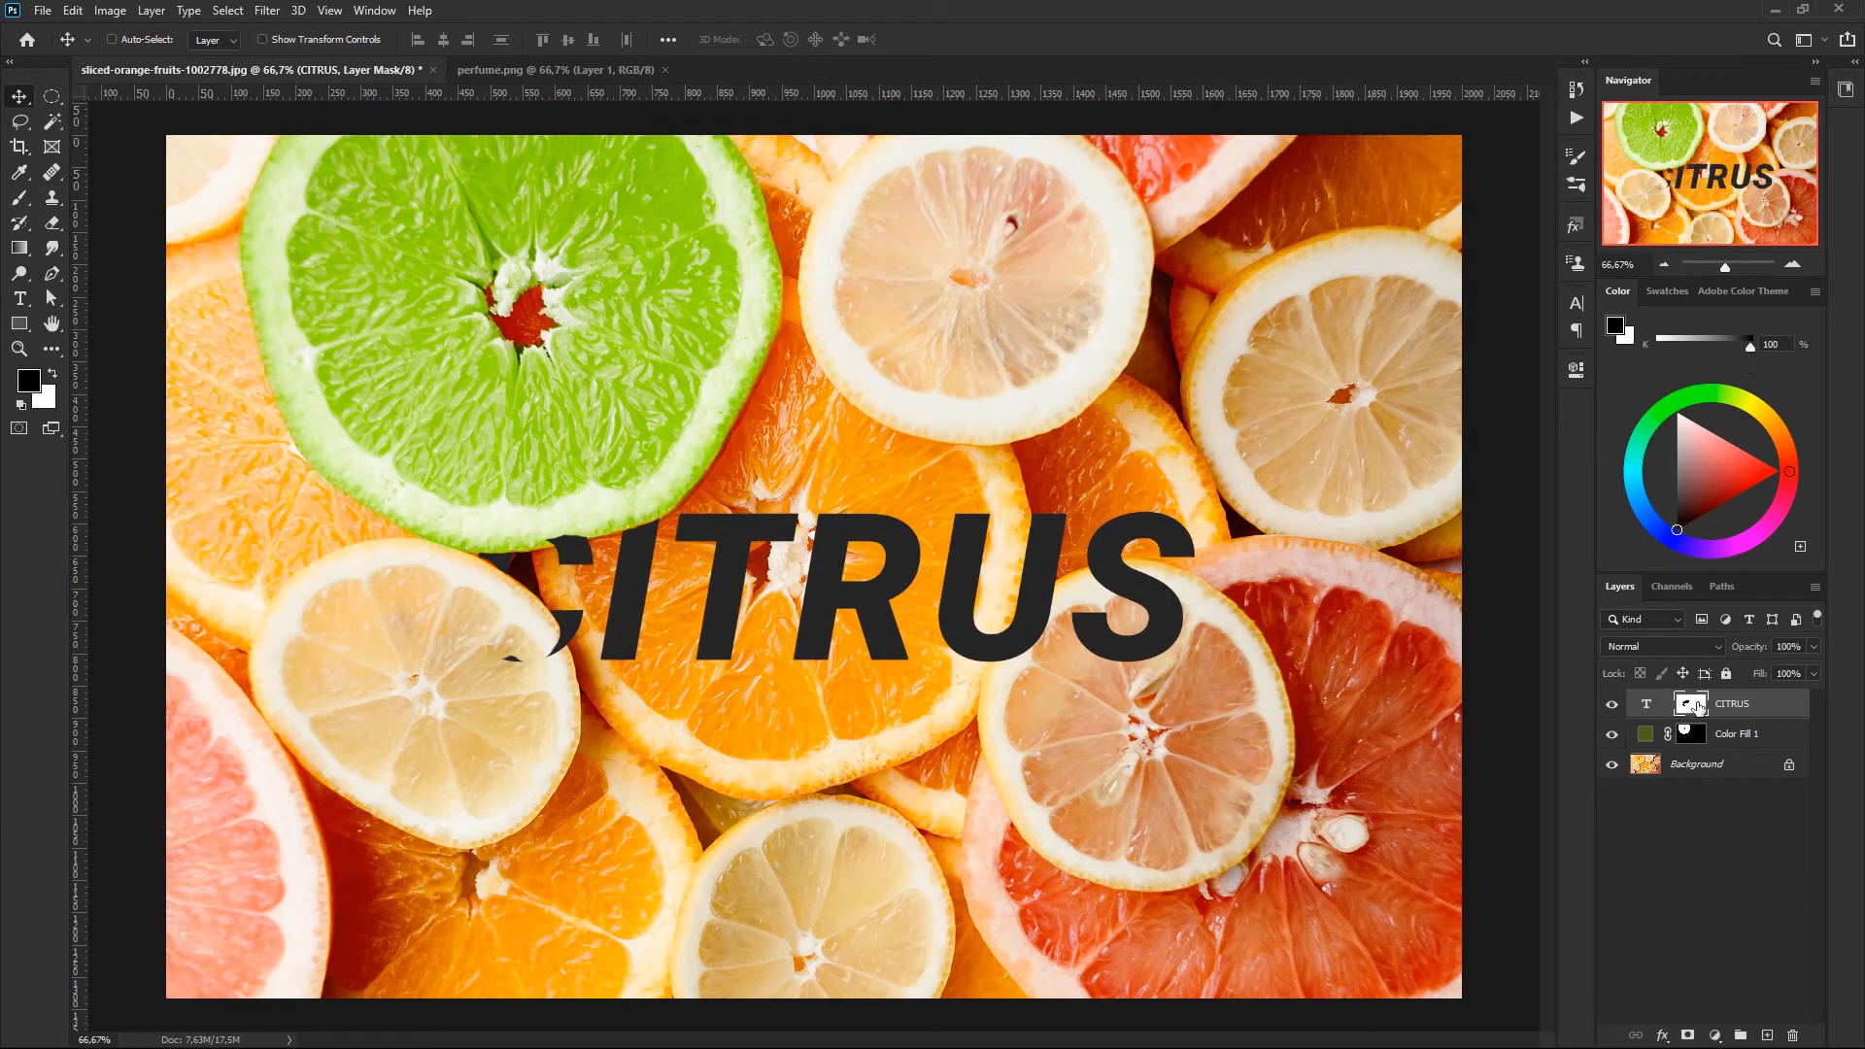
key(b)
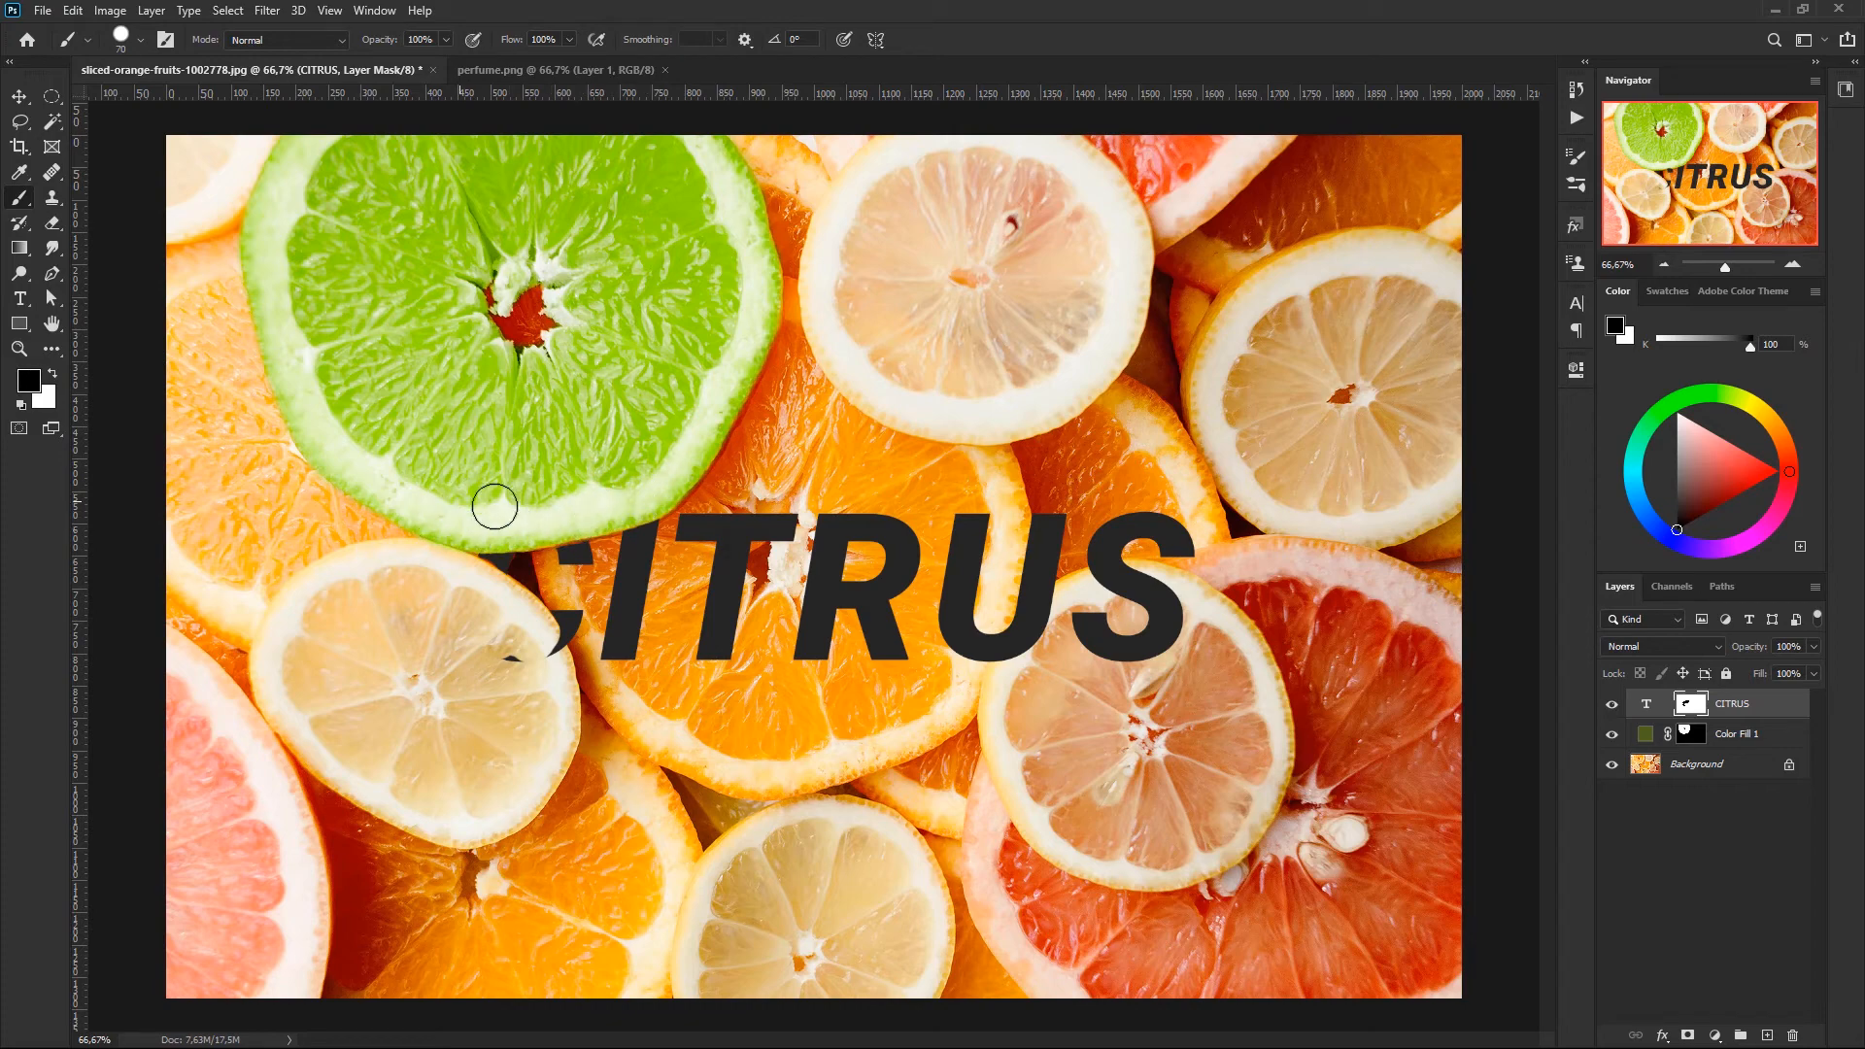
key(x)
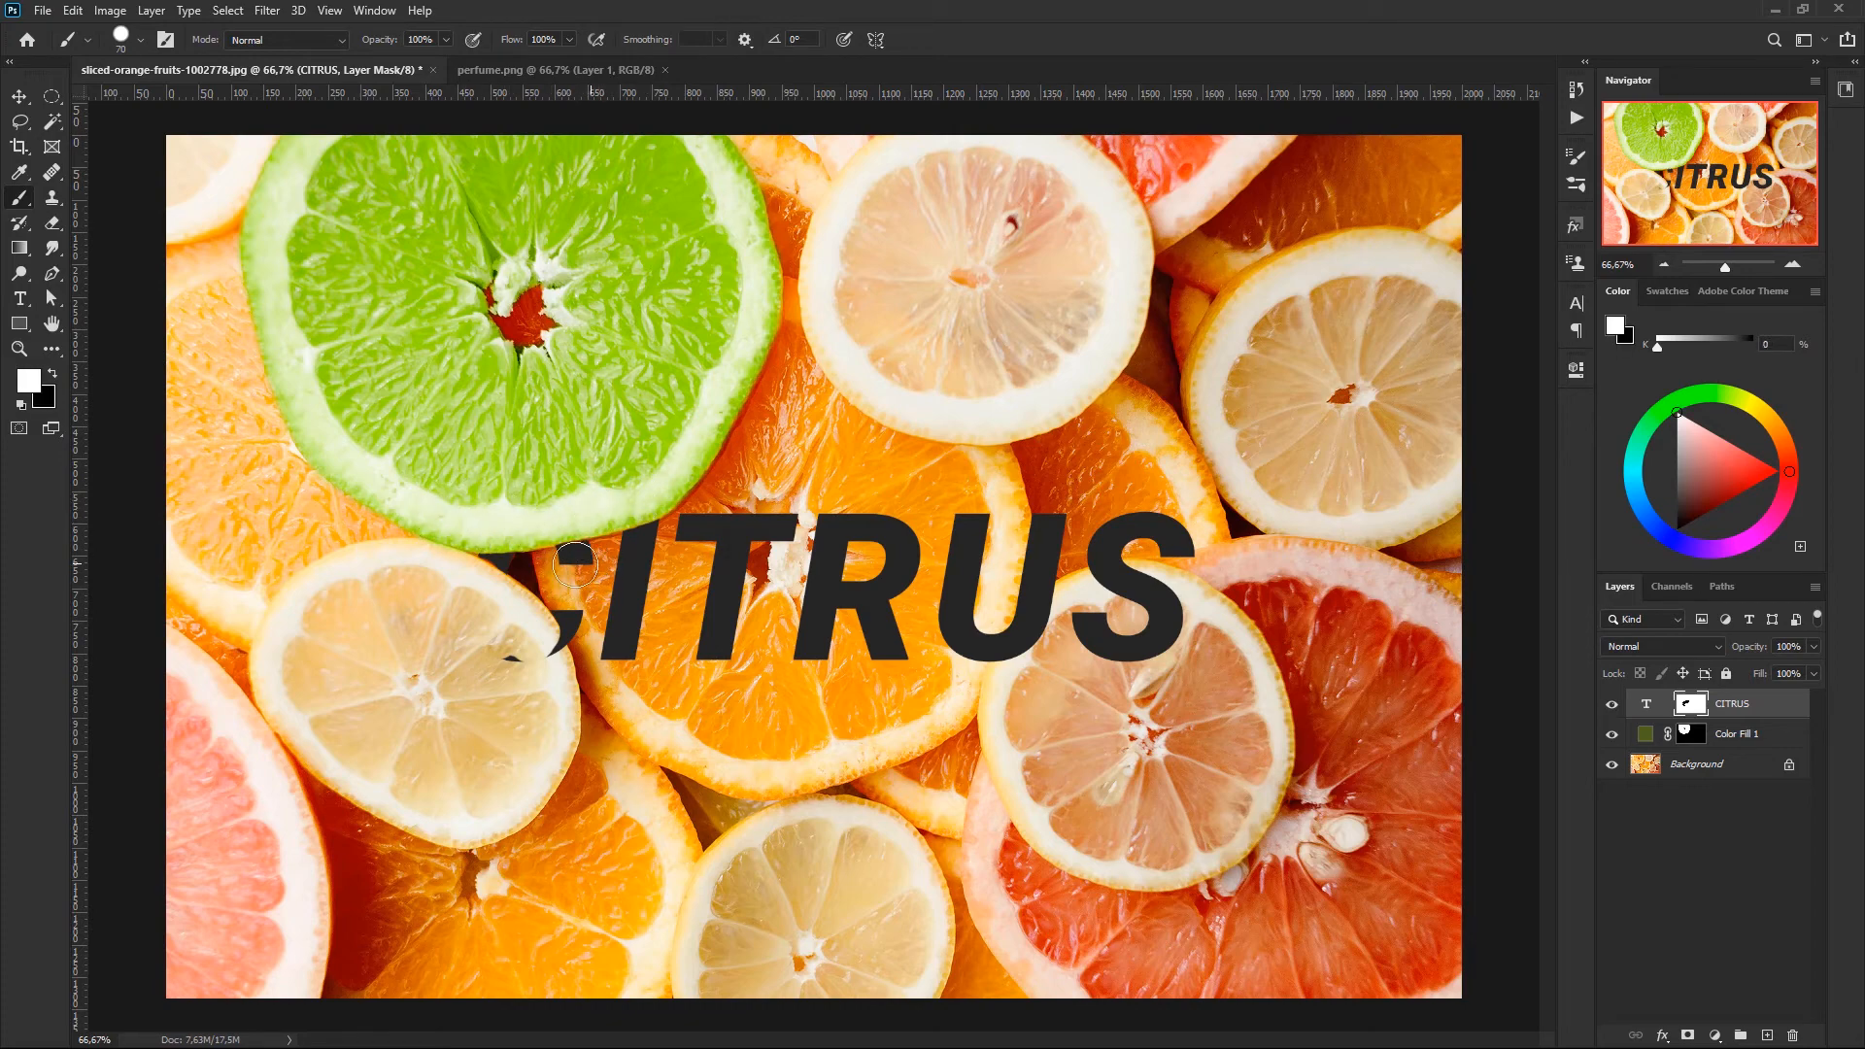
key(x)
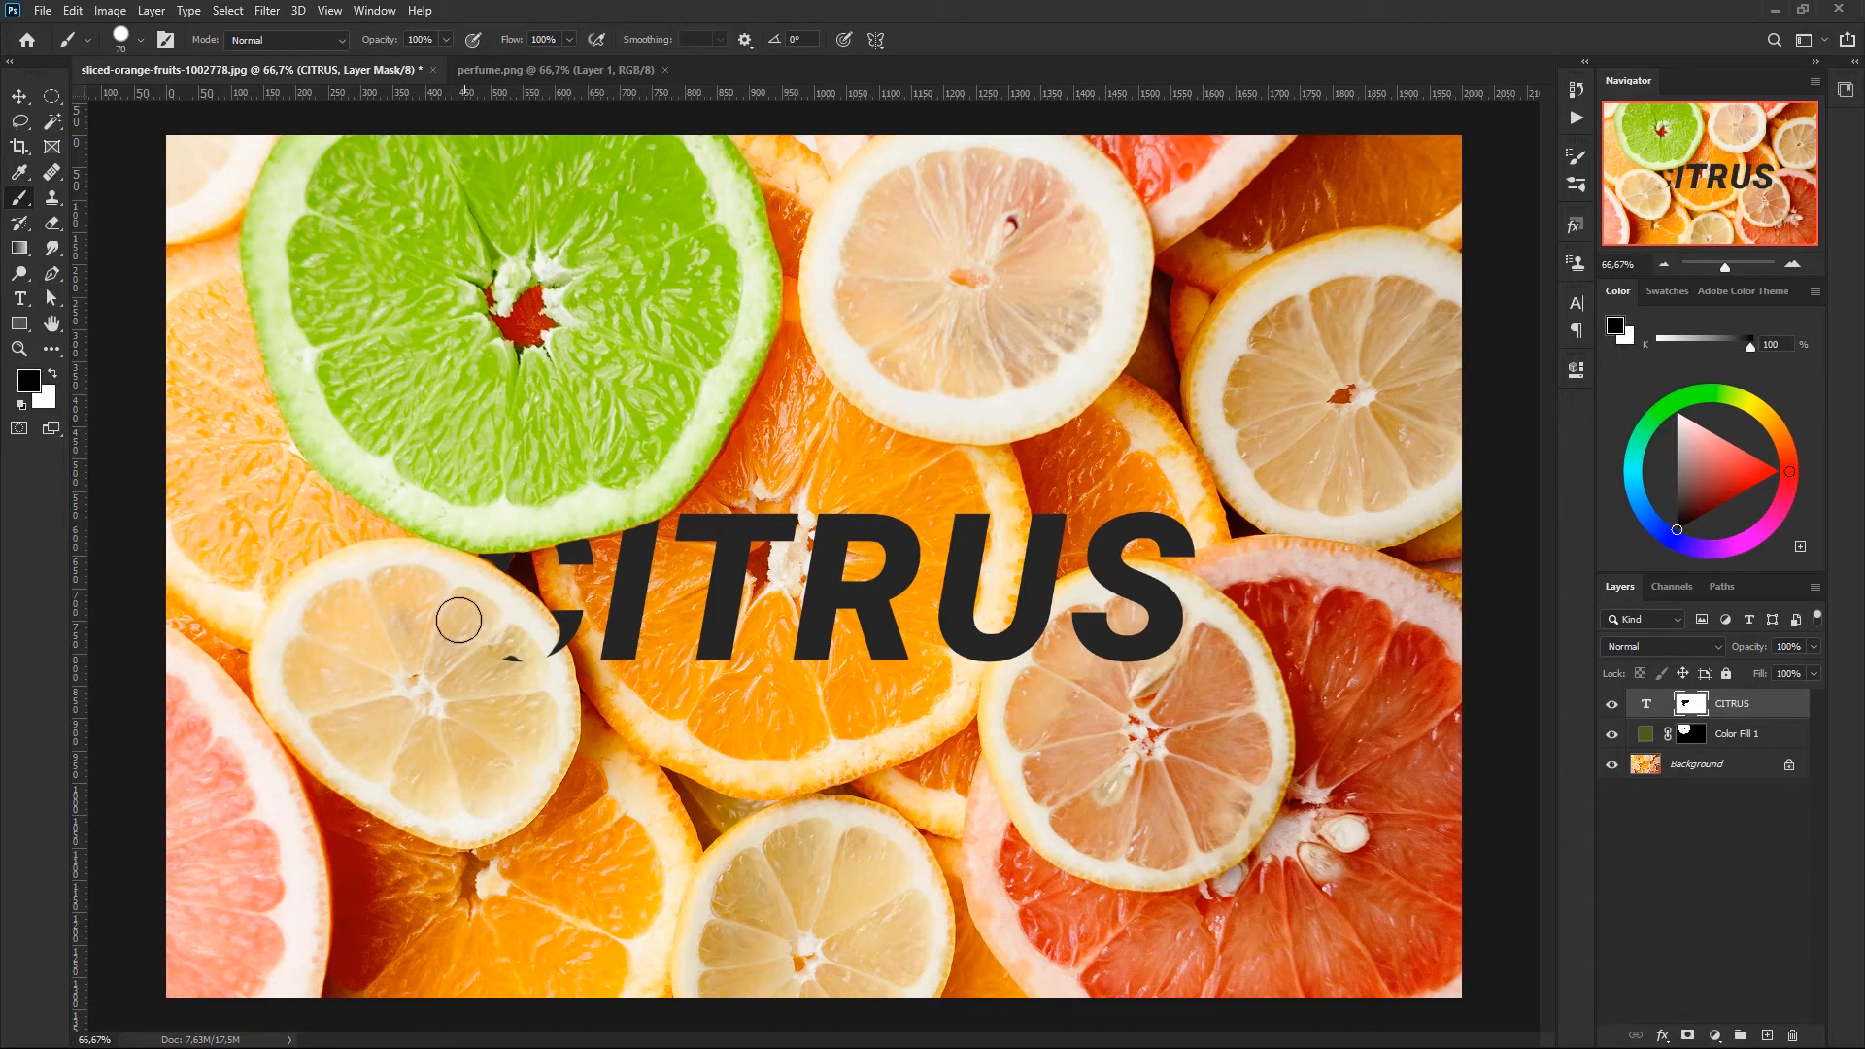
drag(457, 612, 543, 652)
- Move only the CITRUS text, without its mask, slightly to the right and up on the photo
key(v)
mouse_move(824, 577)
mouse_down()
mouse_move(908, 544)
mouse_move(794, 568)
mouse_up()
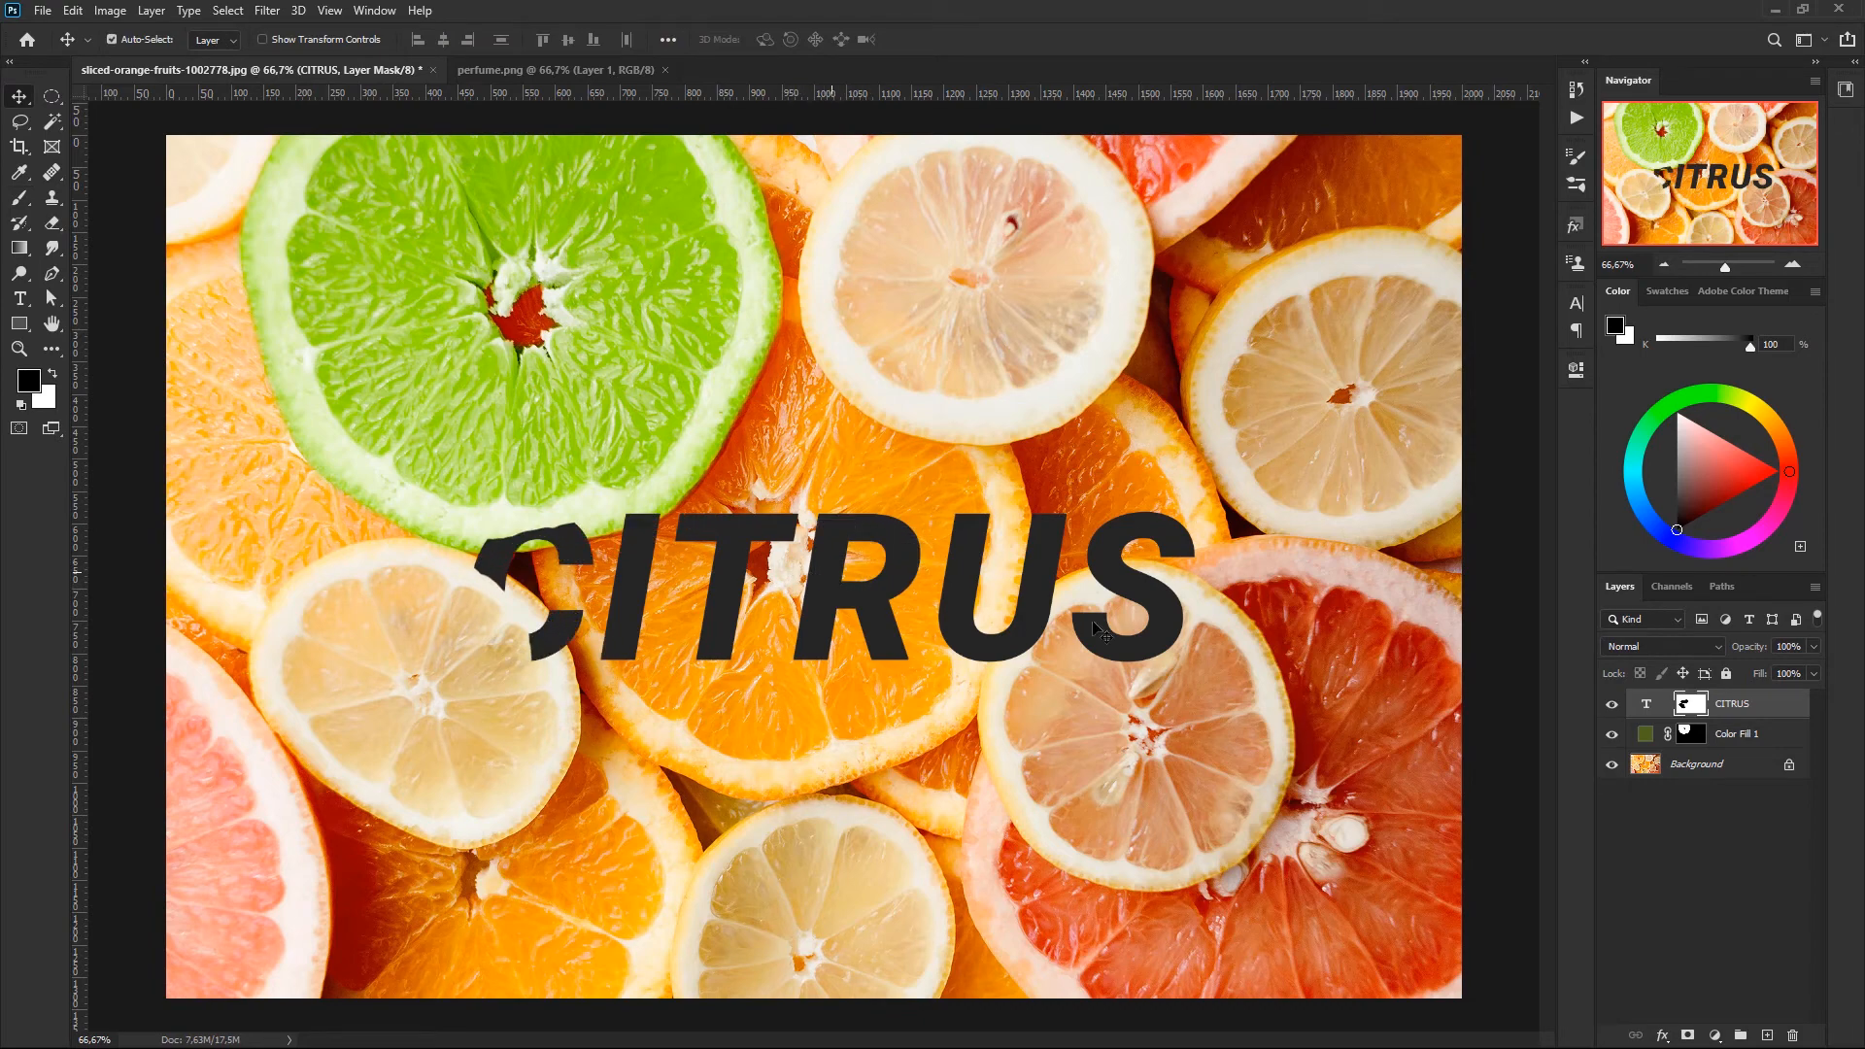
key(ctrl+z)
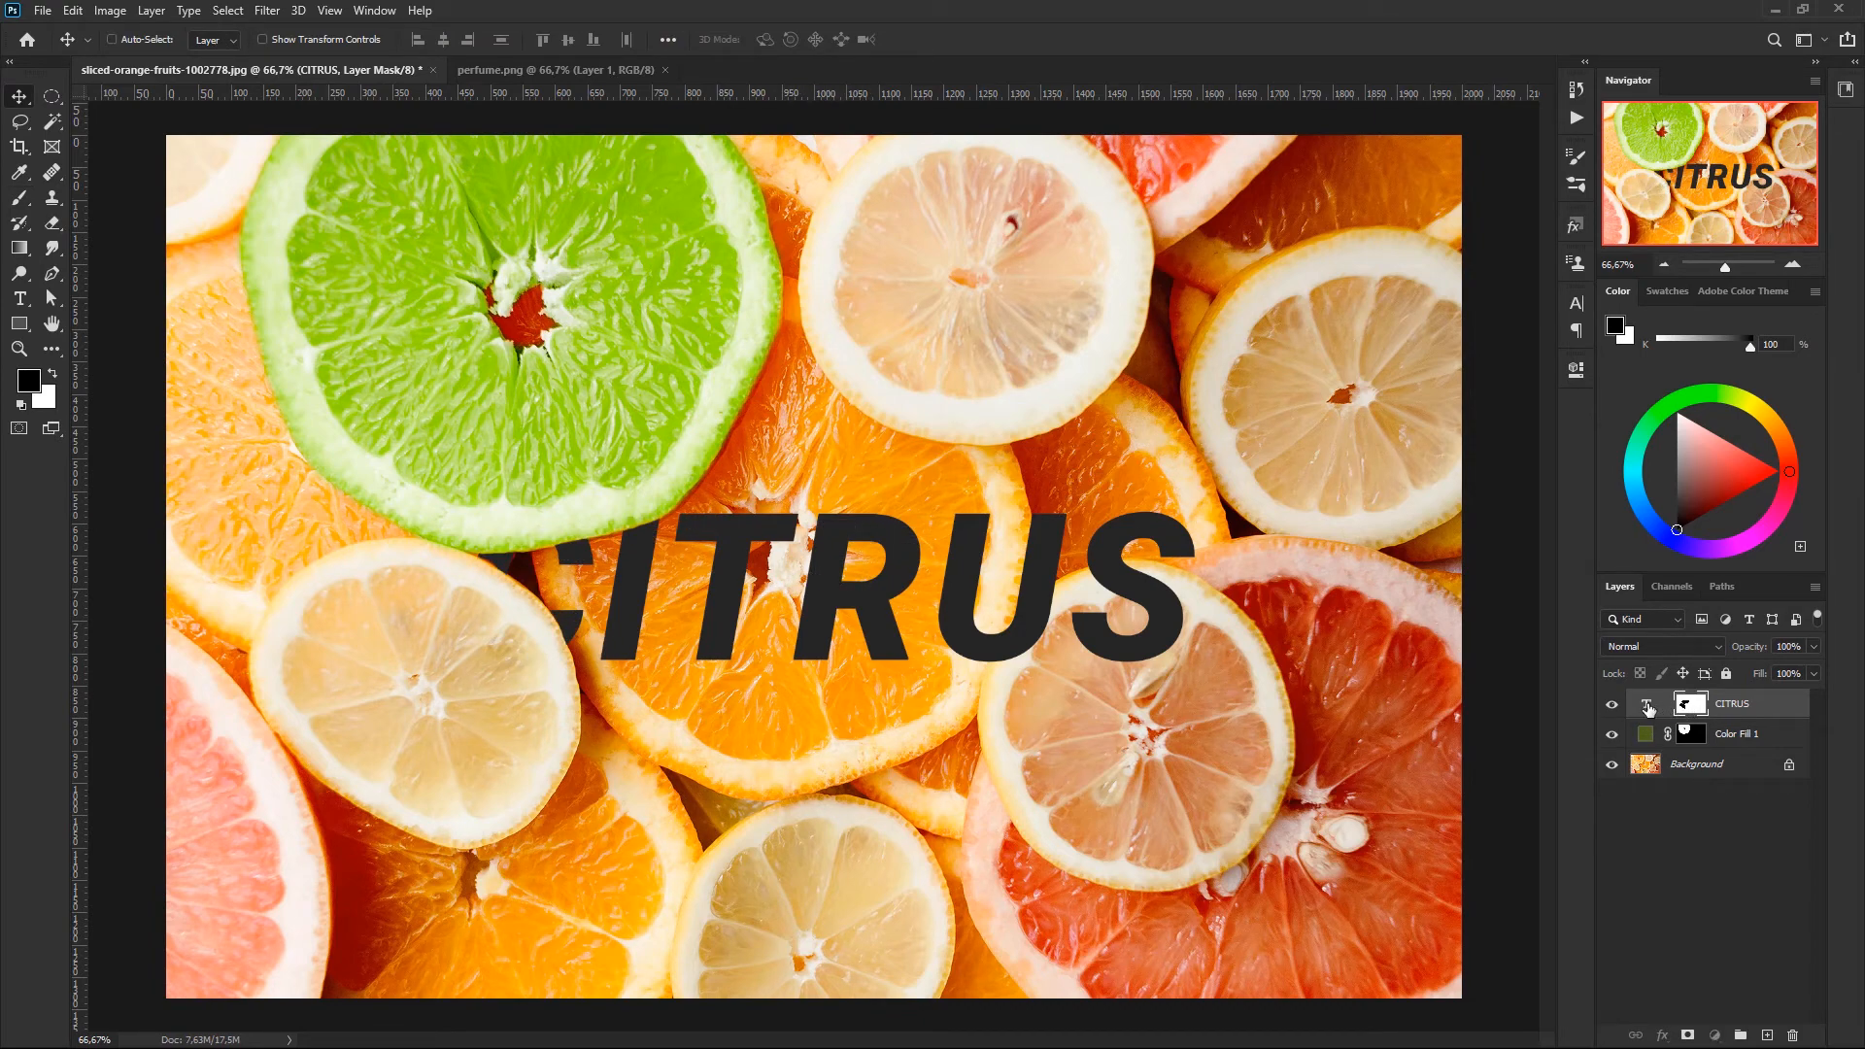
click(1646, 703)
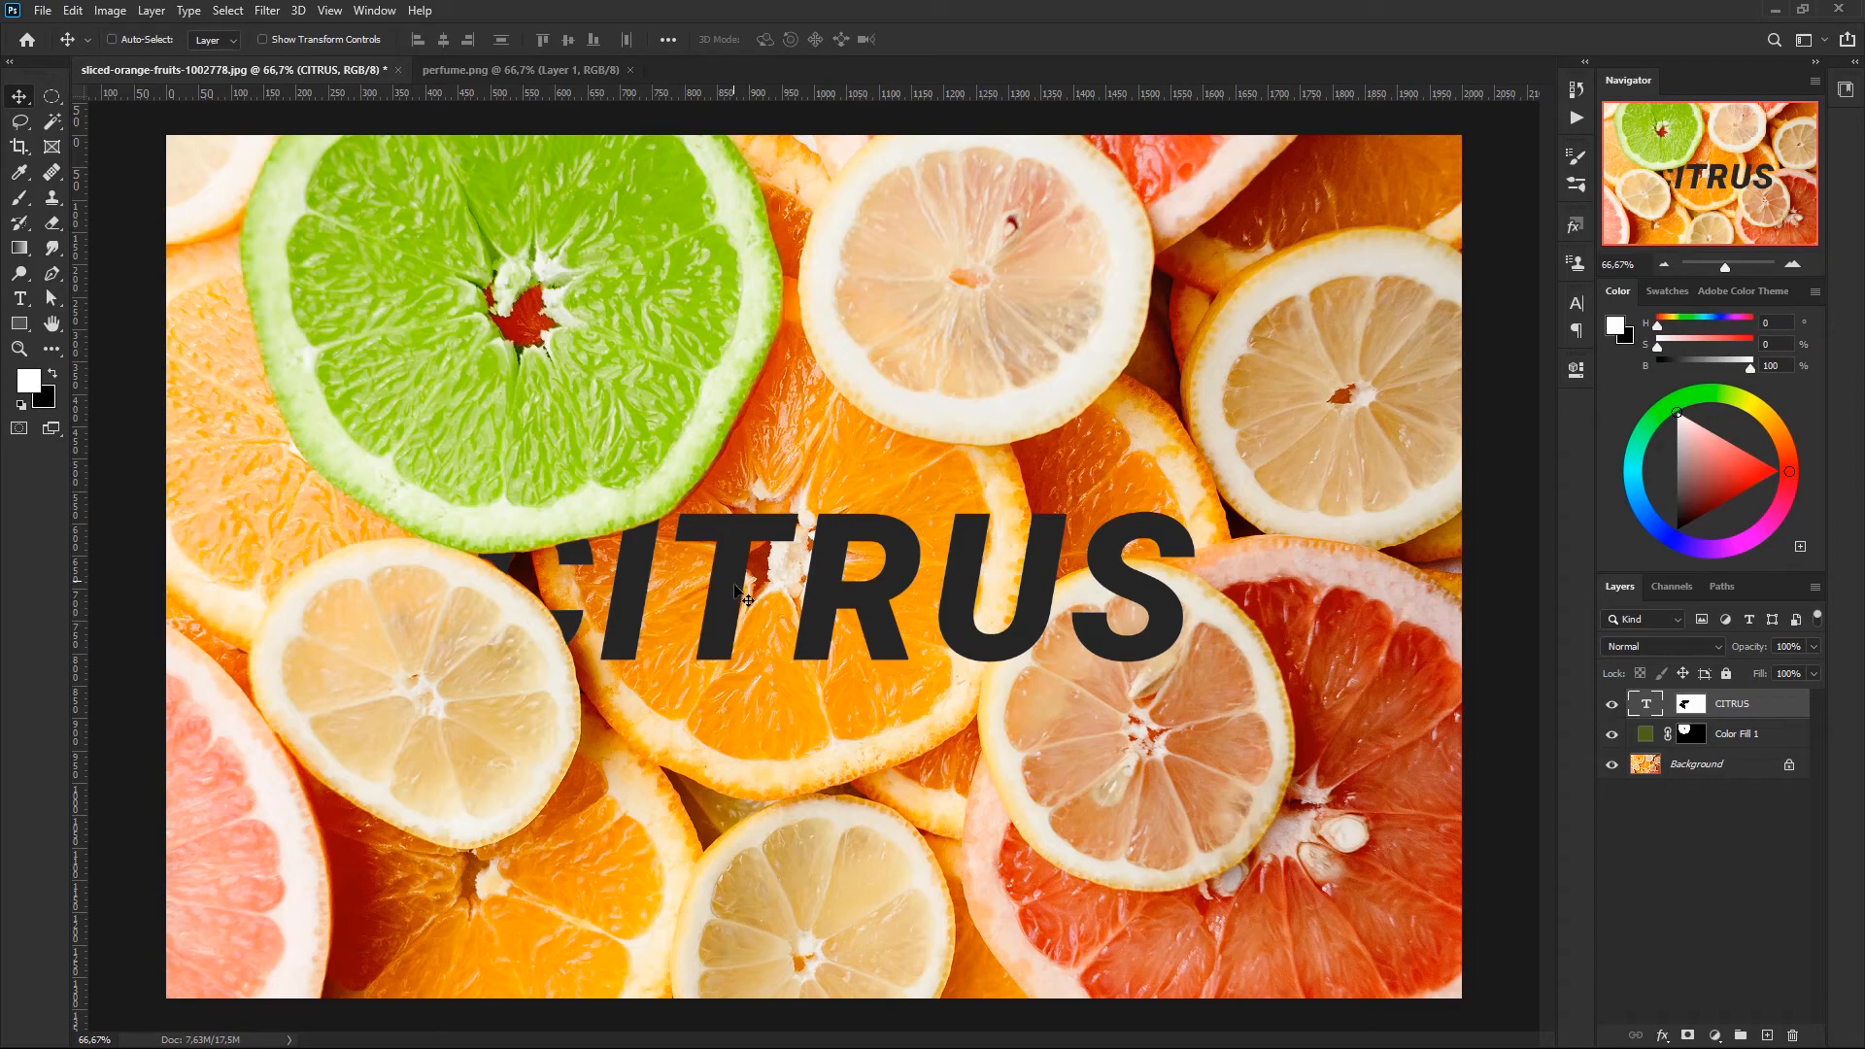
drag(734, 596, 781, 577)
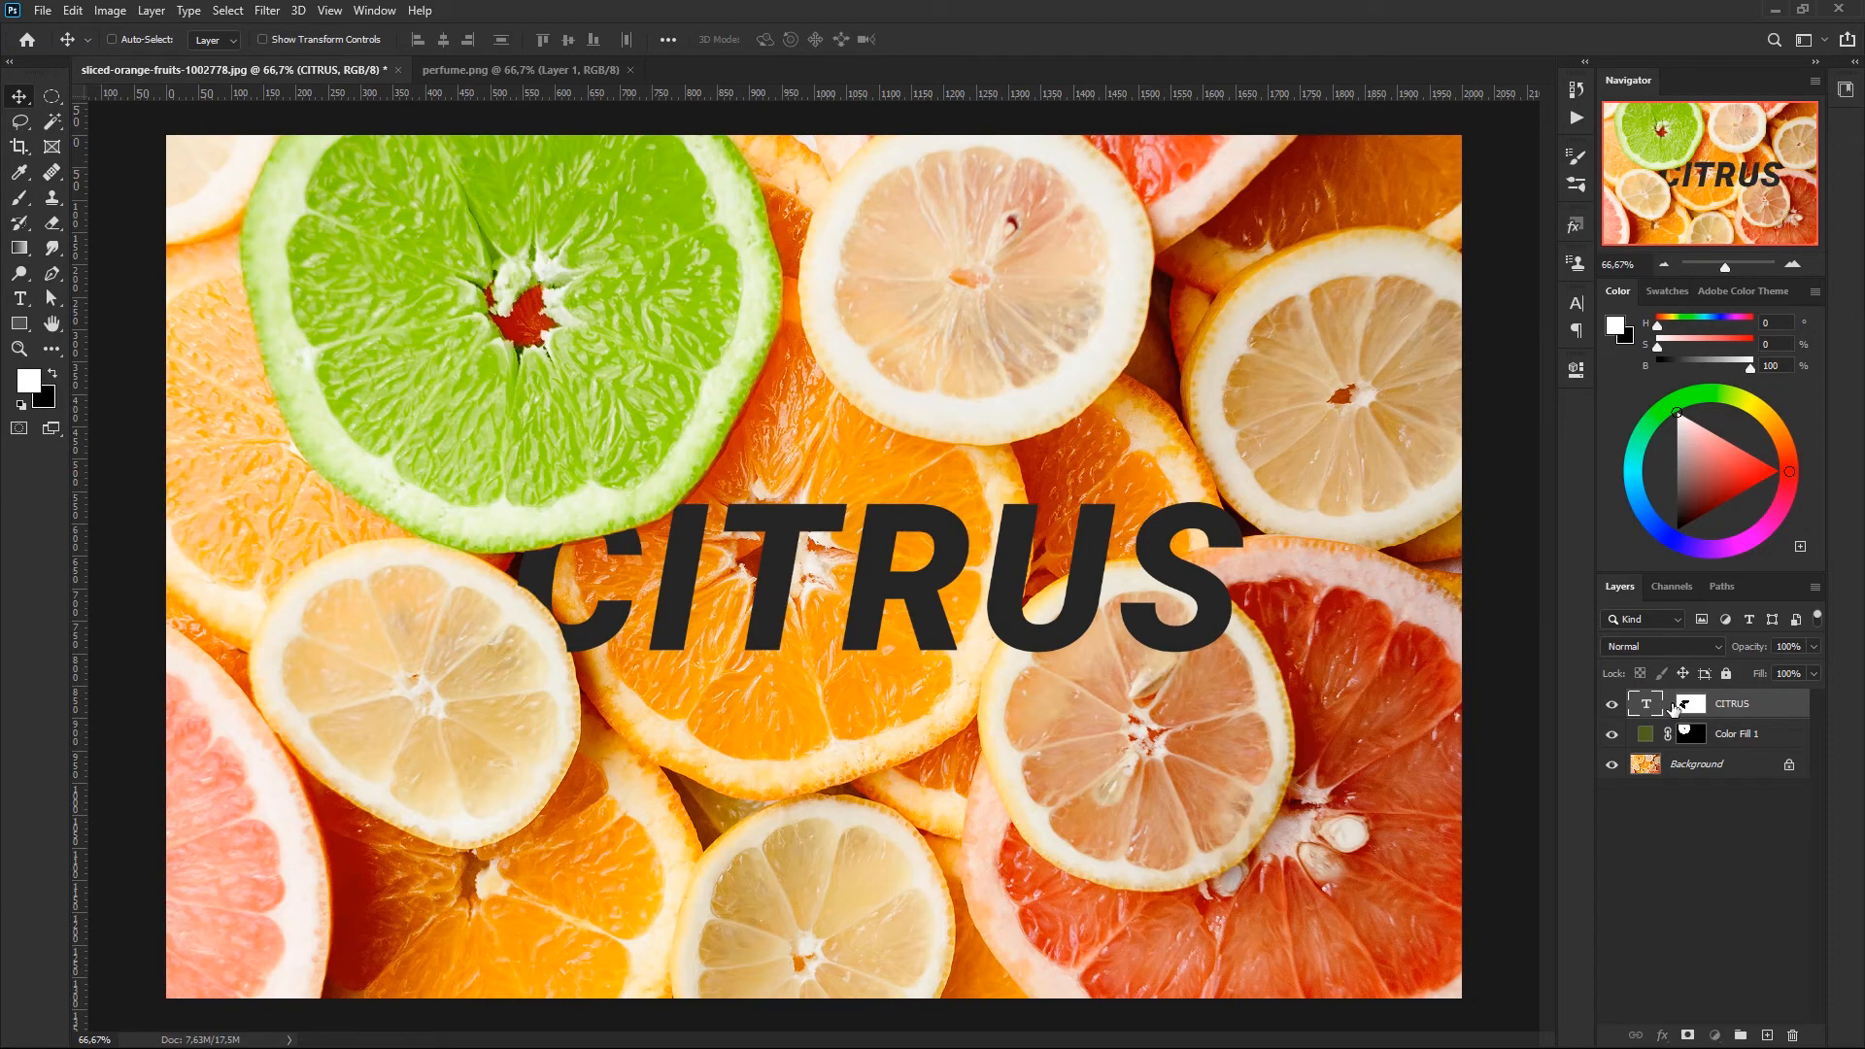
- Relink the CITRUS text and mask, and touch up the mask around the C with the brush reduced to 45 px
click(1677, 707)
key(x)
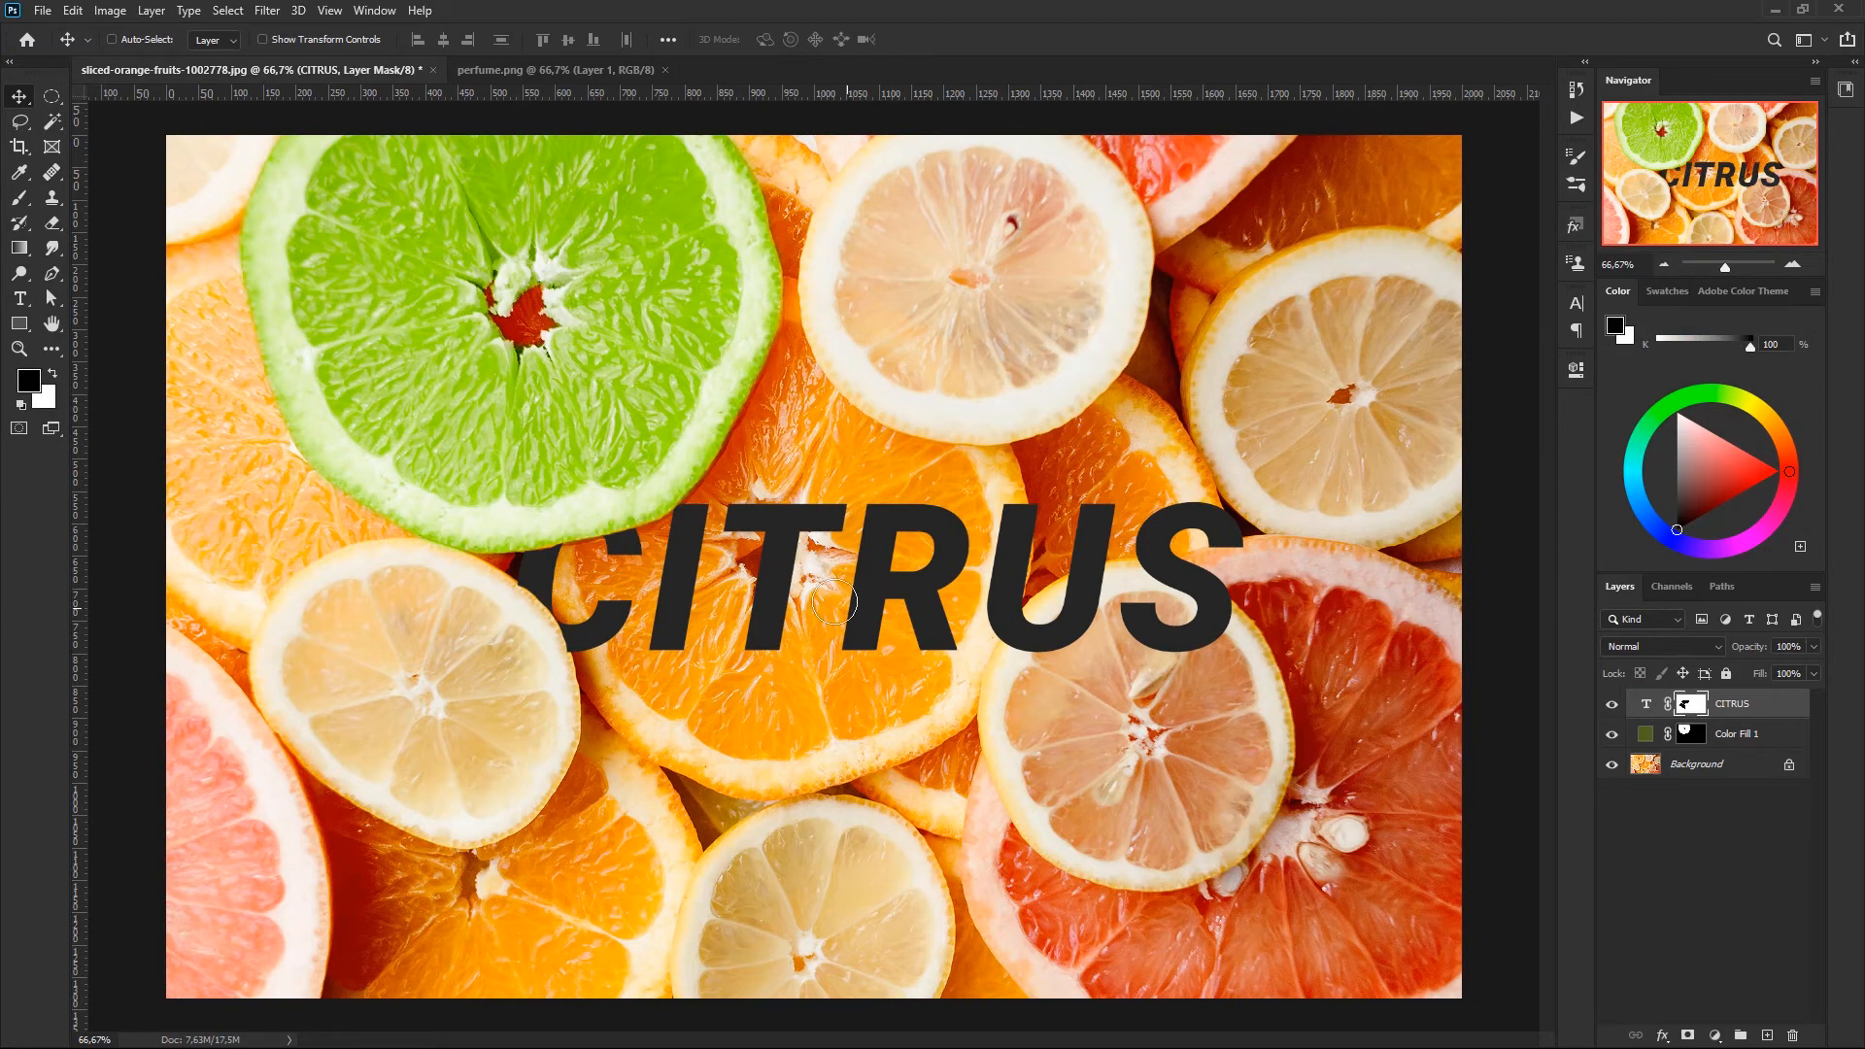
key(b)
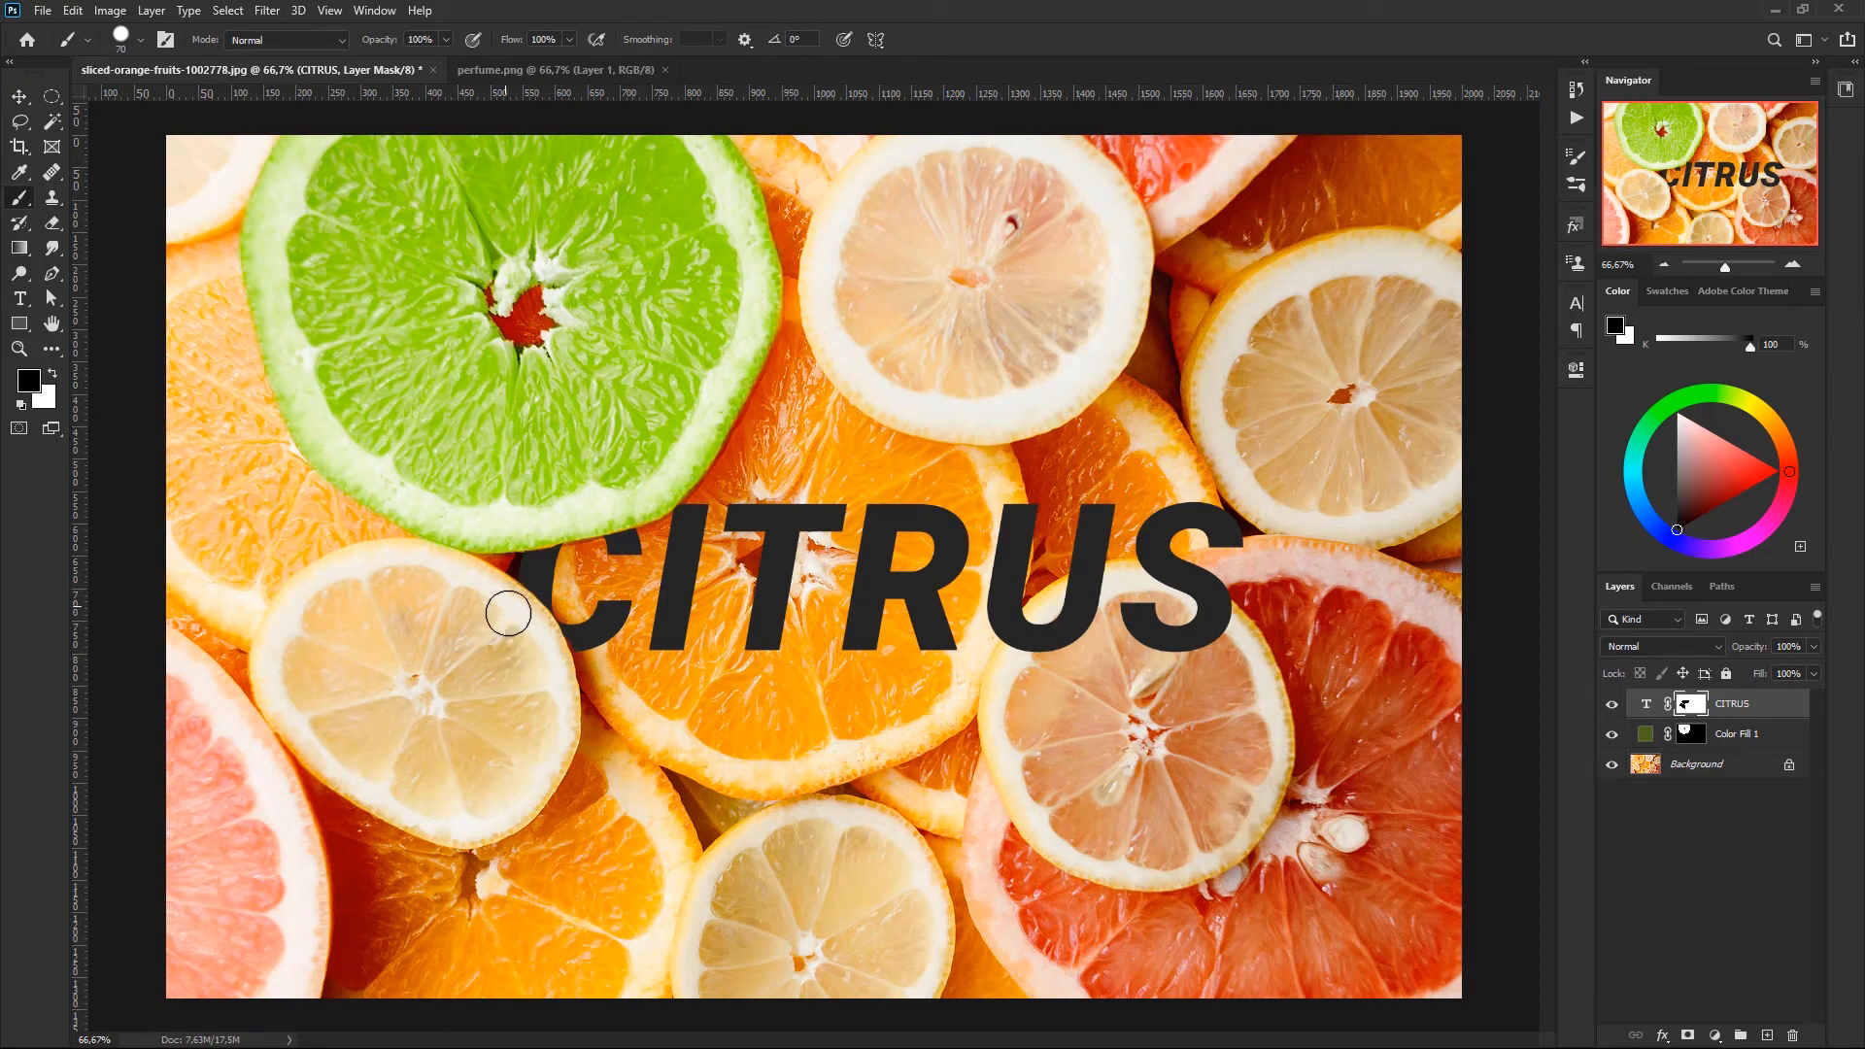
key(x)
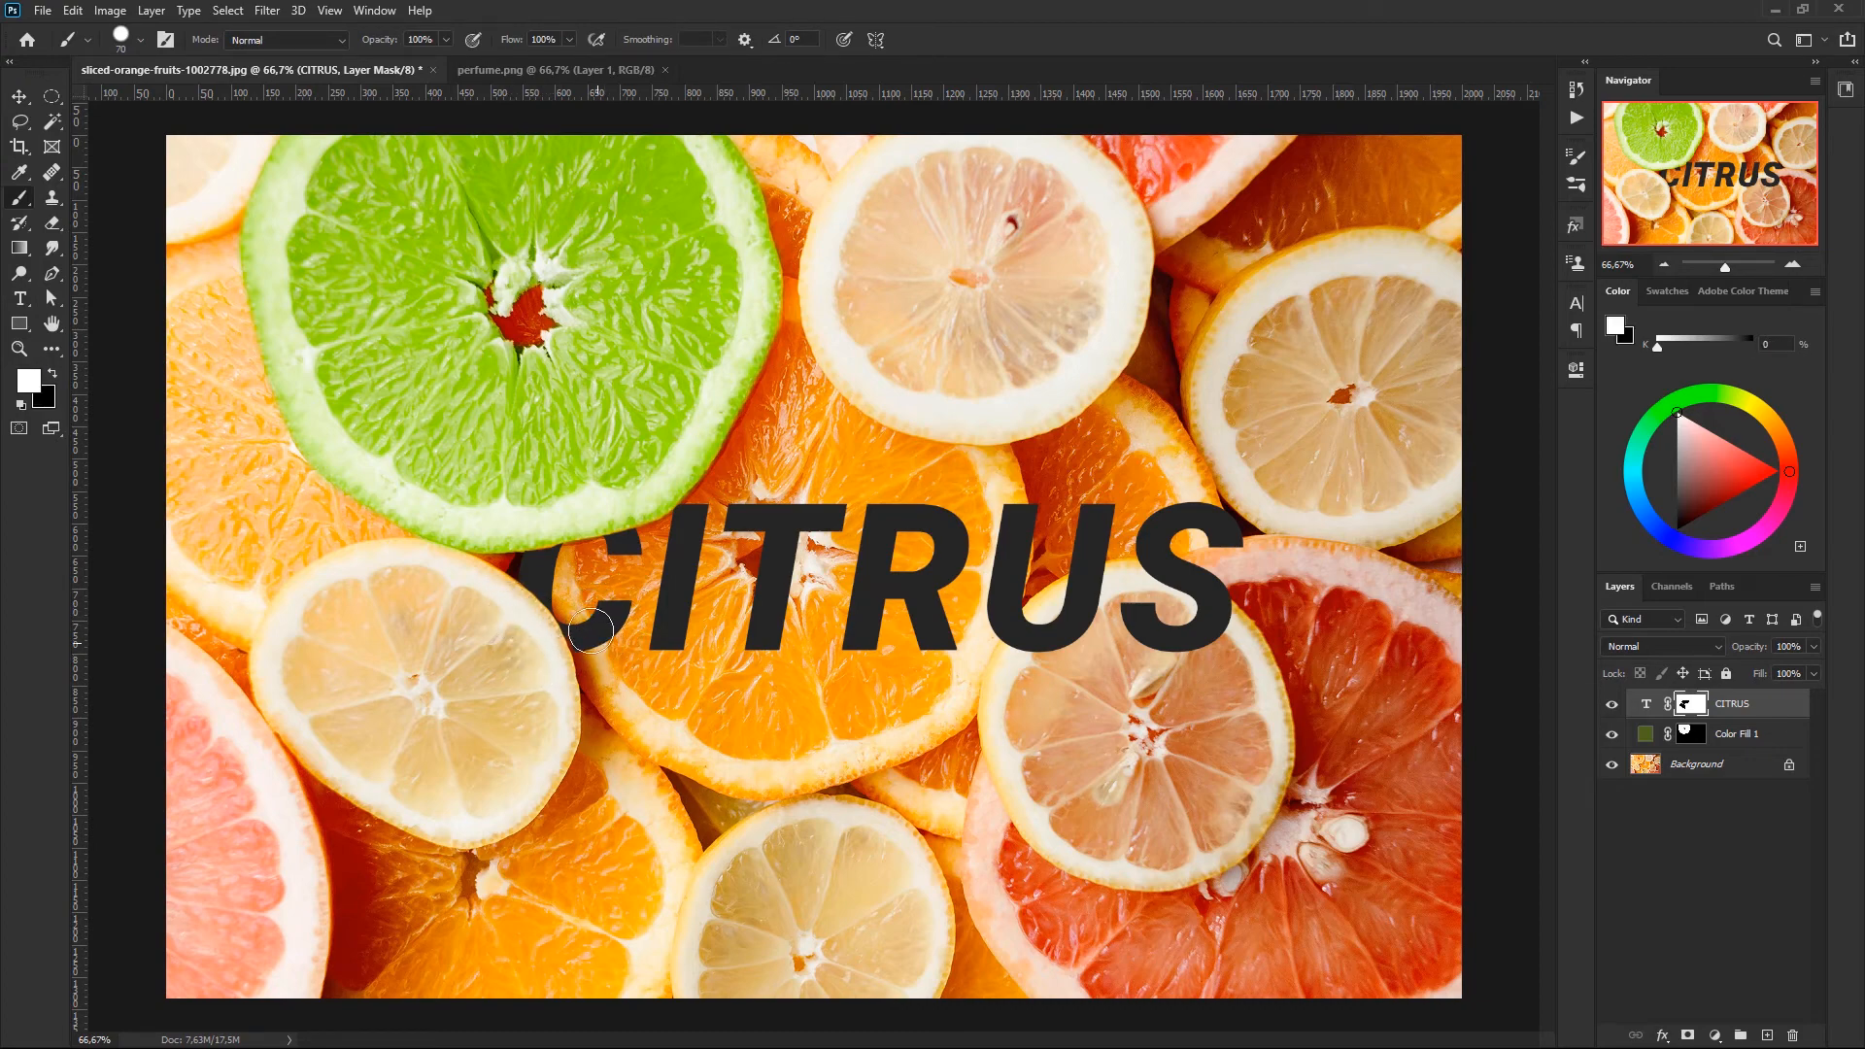
key(x)
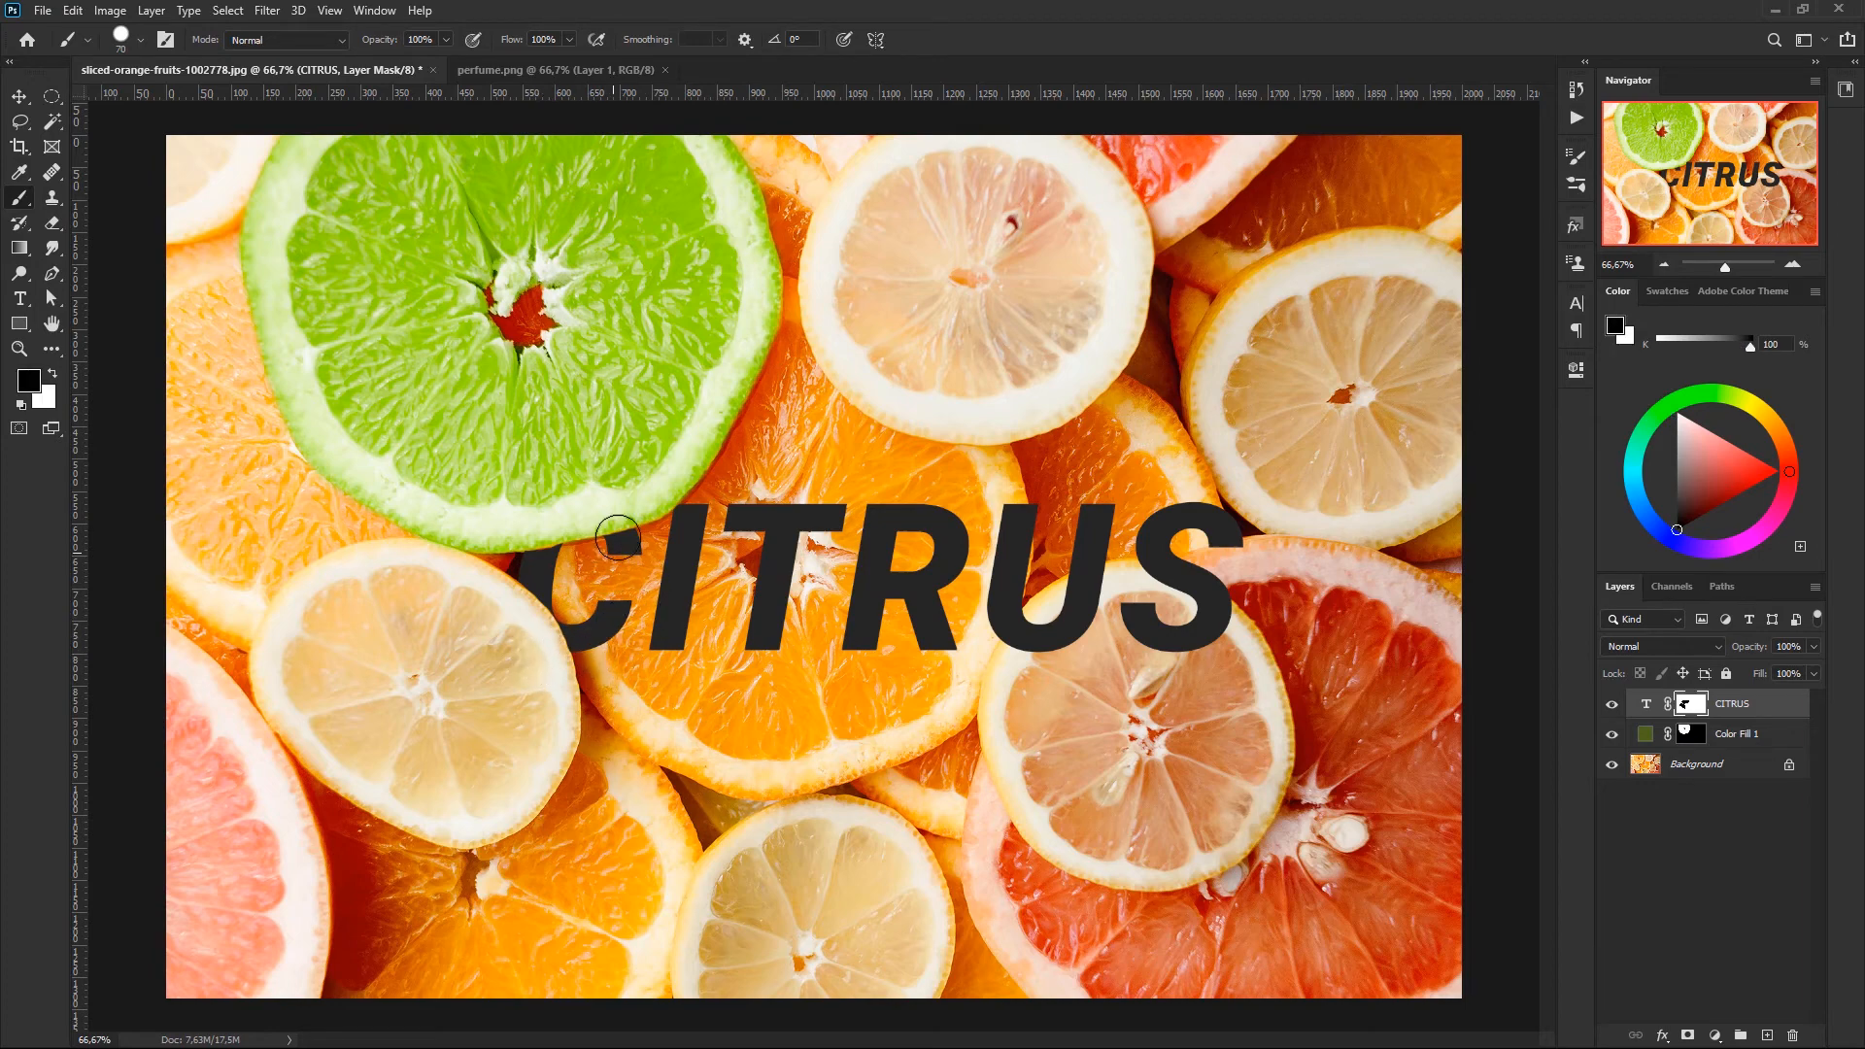
key(x)
key(x)
key(bracketleft)
key(bracketleft)
key(x)
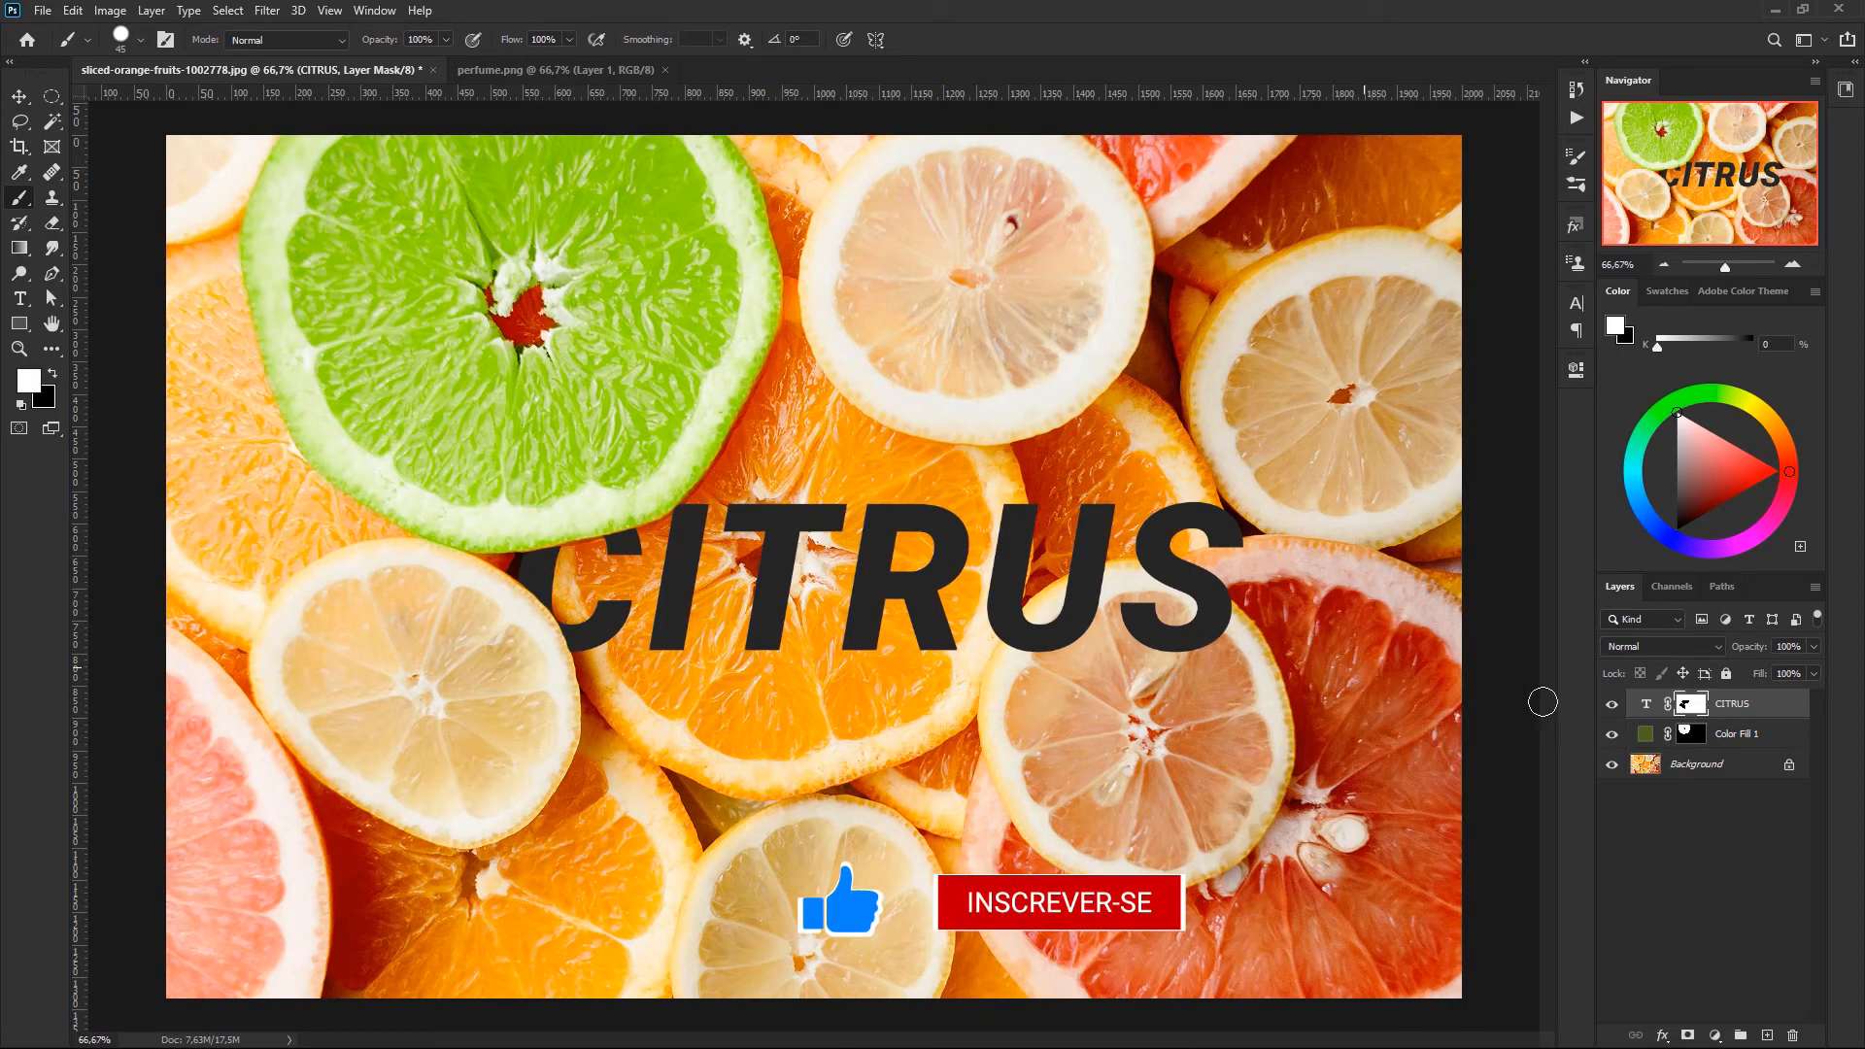
- Replace the last two letters of the masked title so that it reads CITRIC
double_click(1646, 707)
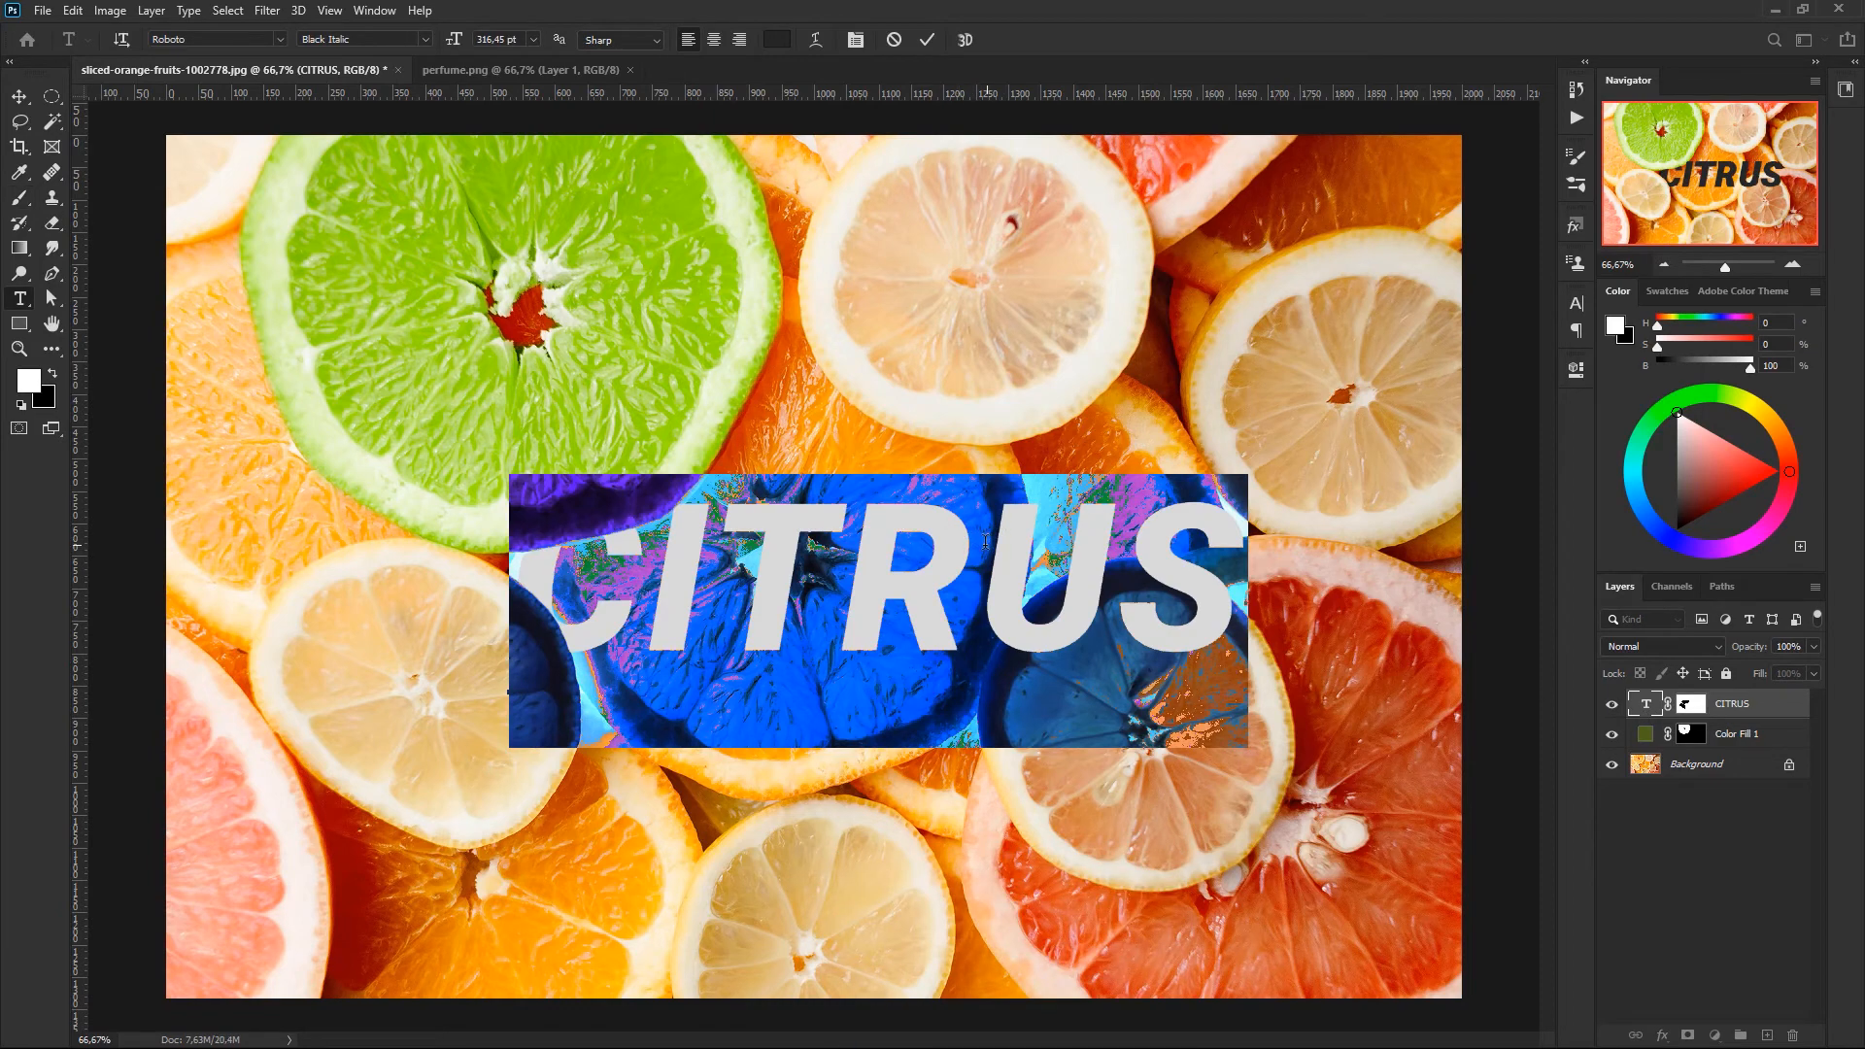
drag(979, 541, 1251, 539)
text(IC)
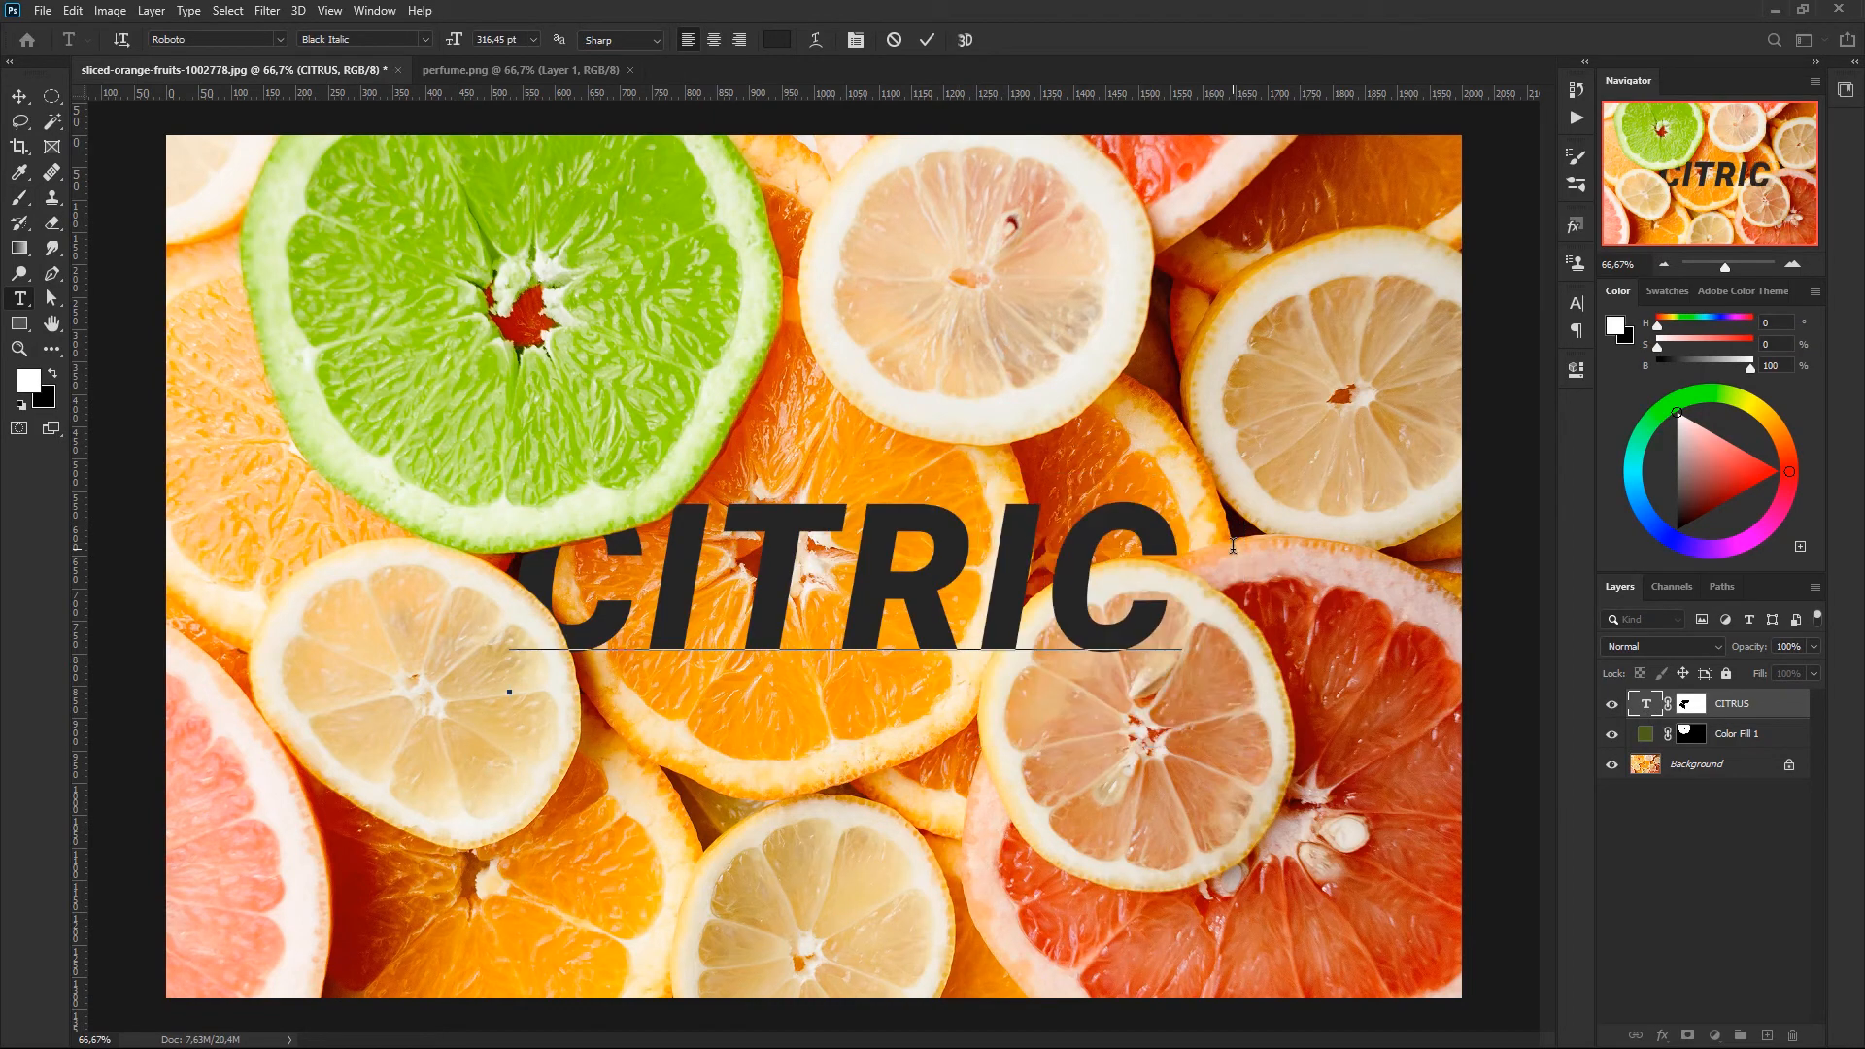
click(1708, 814)
key(b)
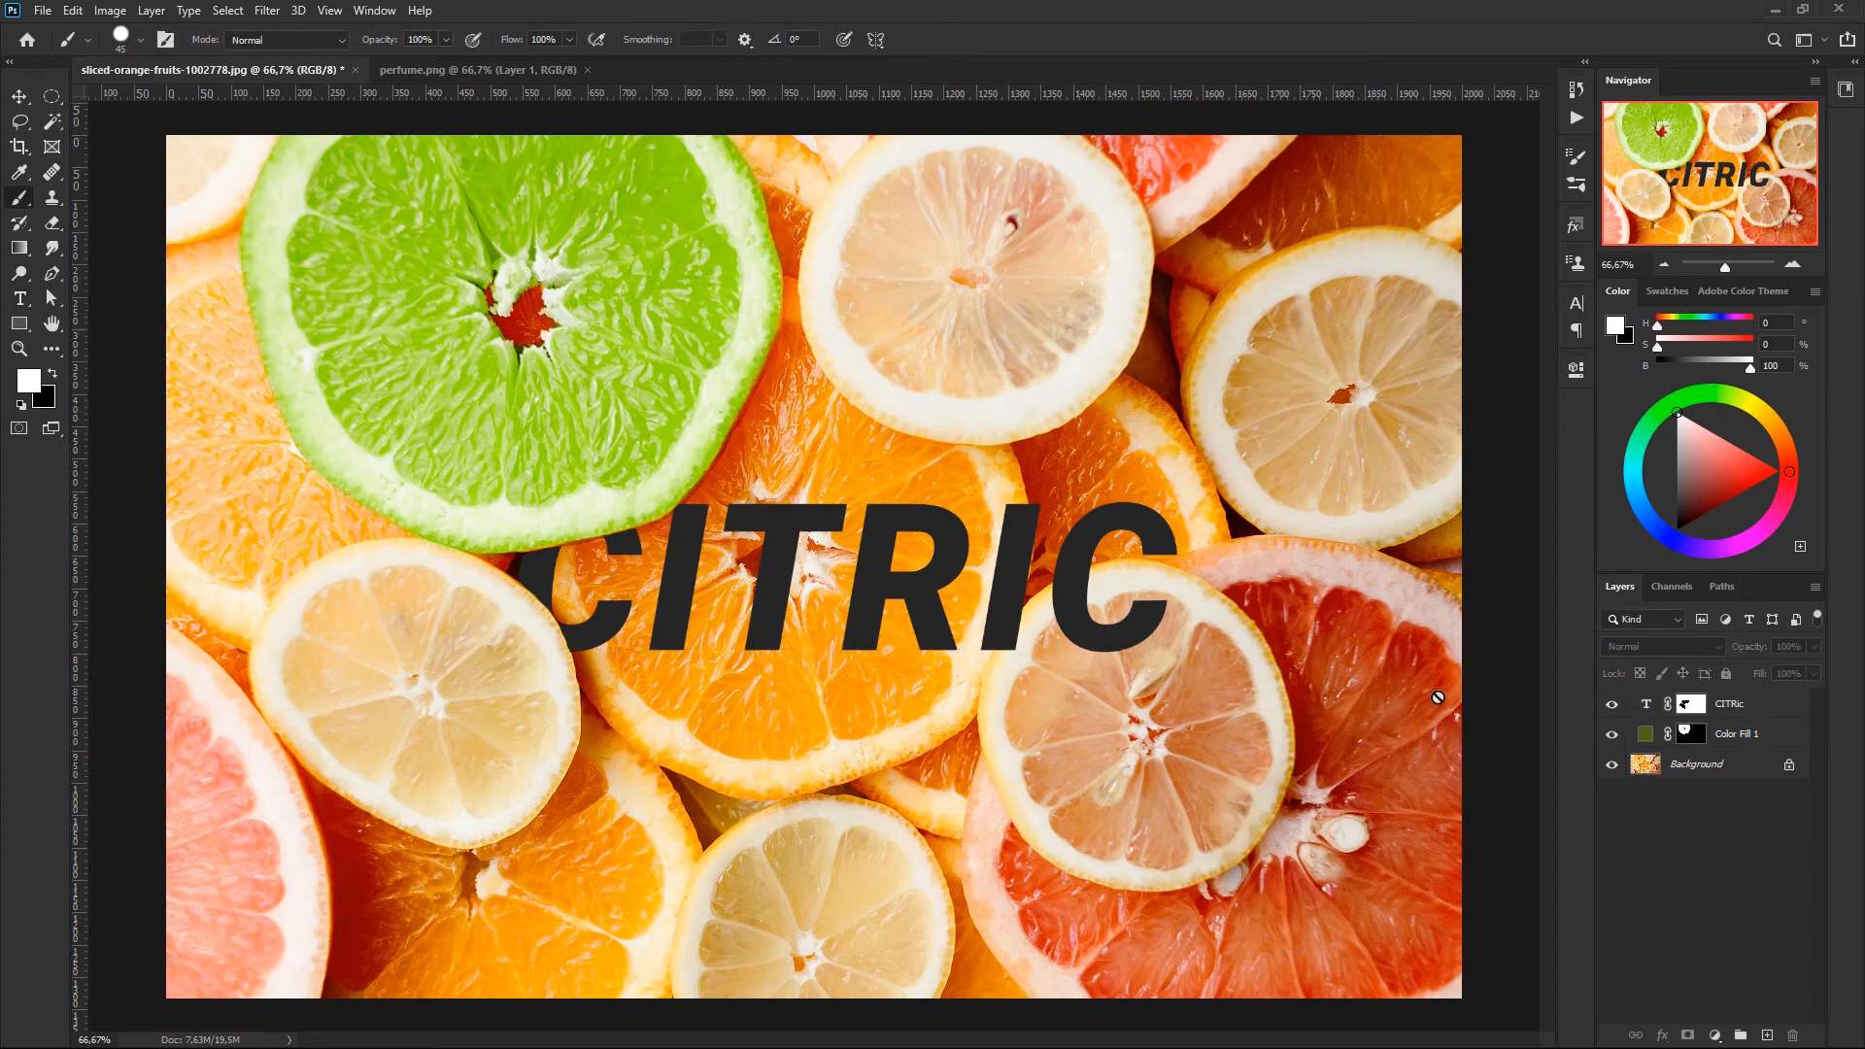
- Change the colour of the masked CITRIC text to light grey (dedede) and finish the text edit
click(1631, 706)
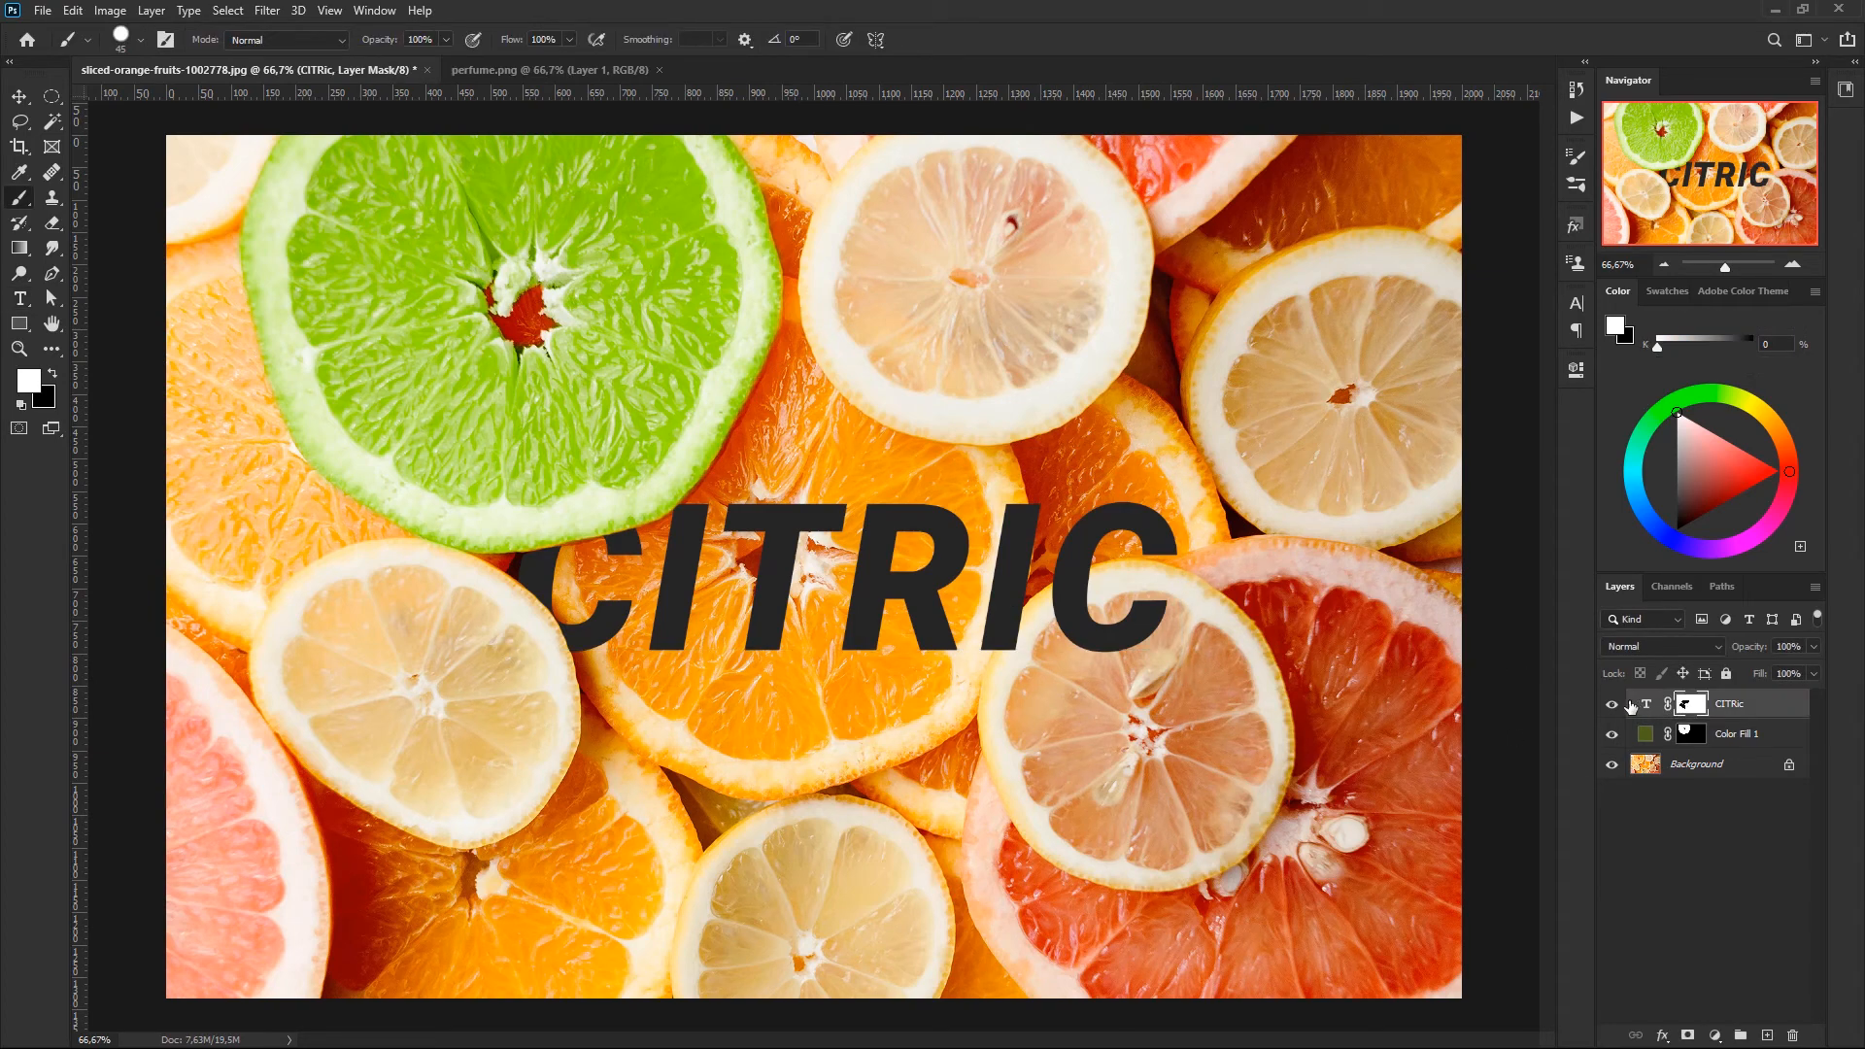
click(1645, 704)
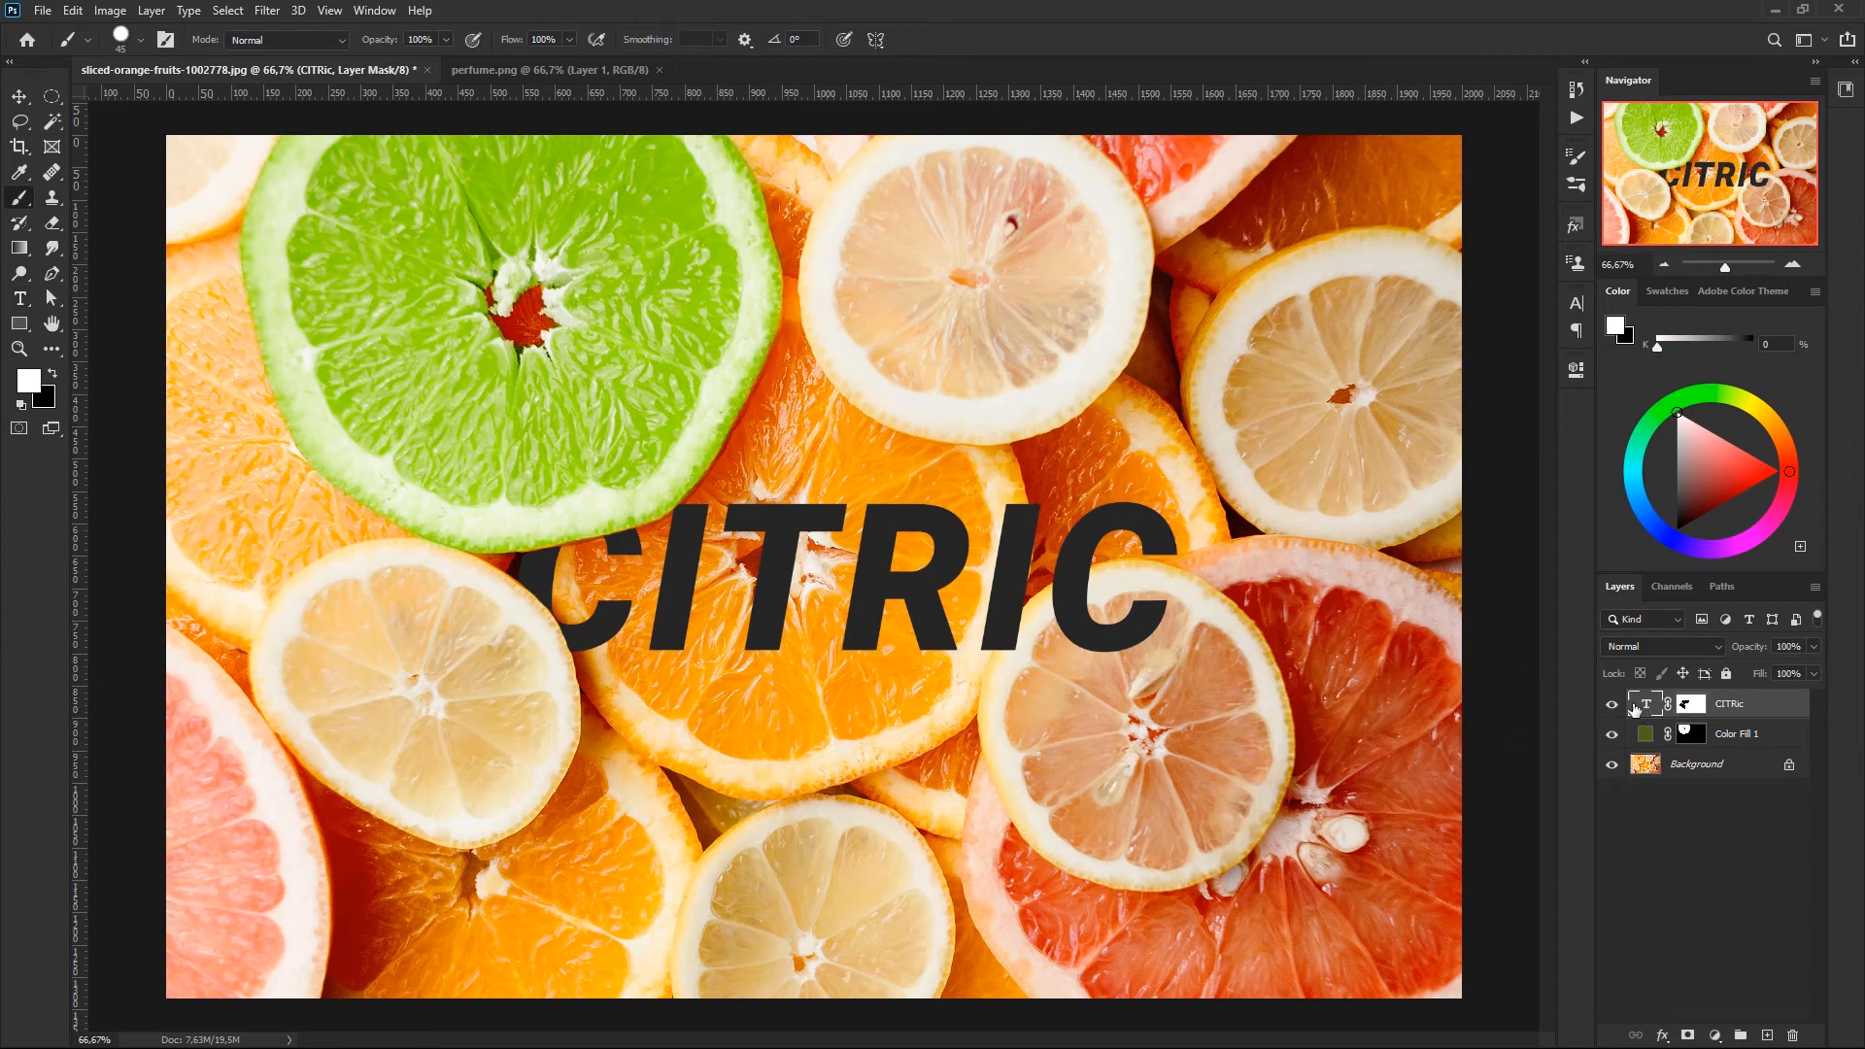
click(1575, 372)
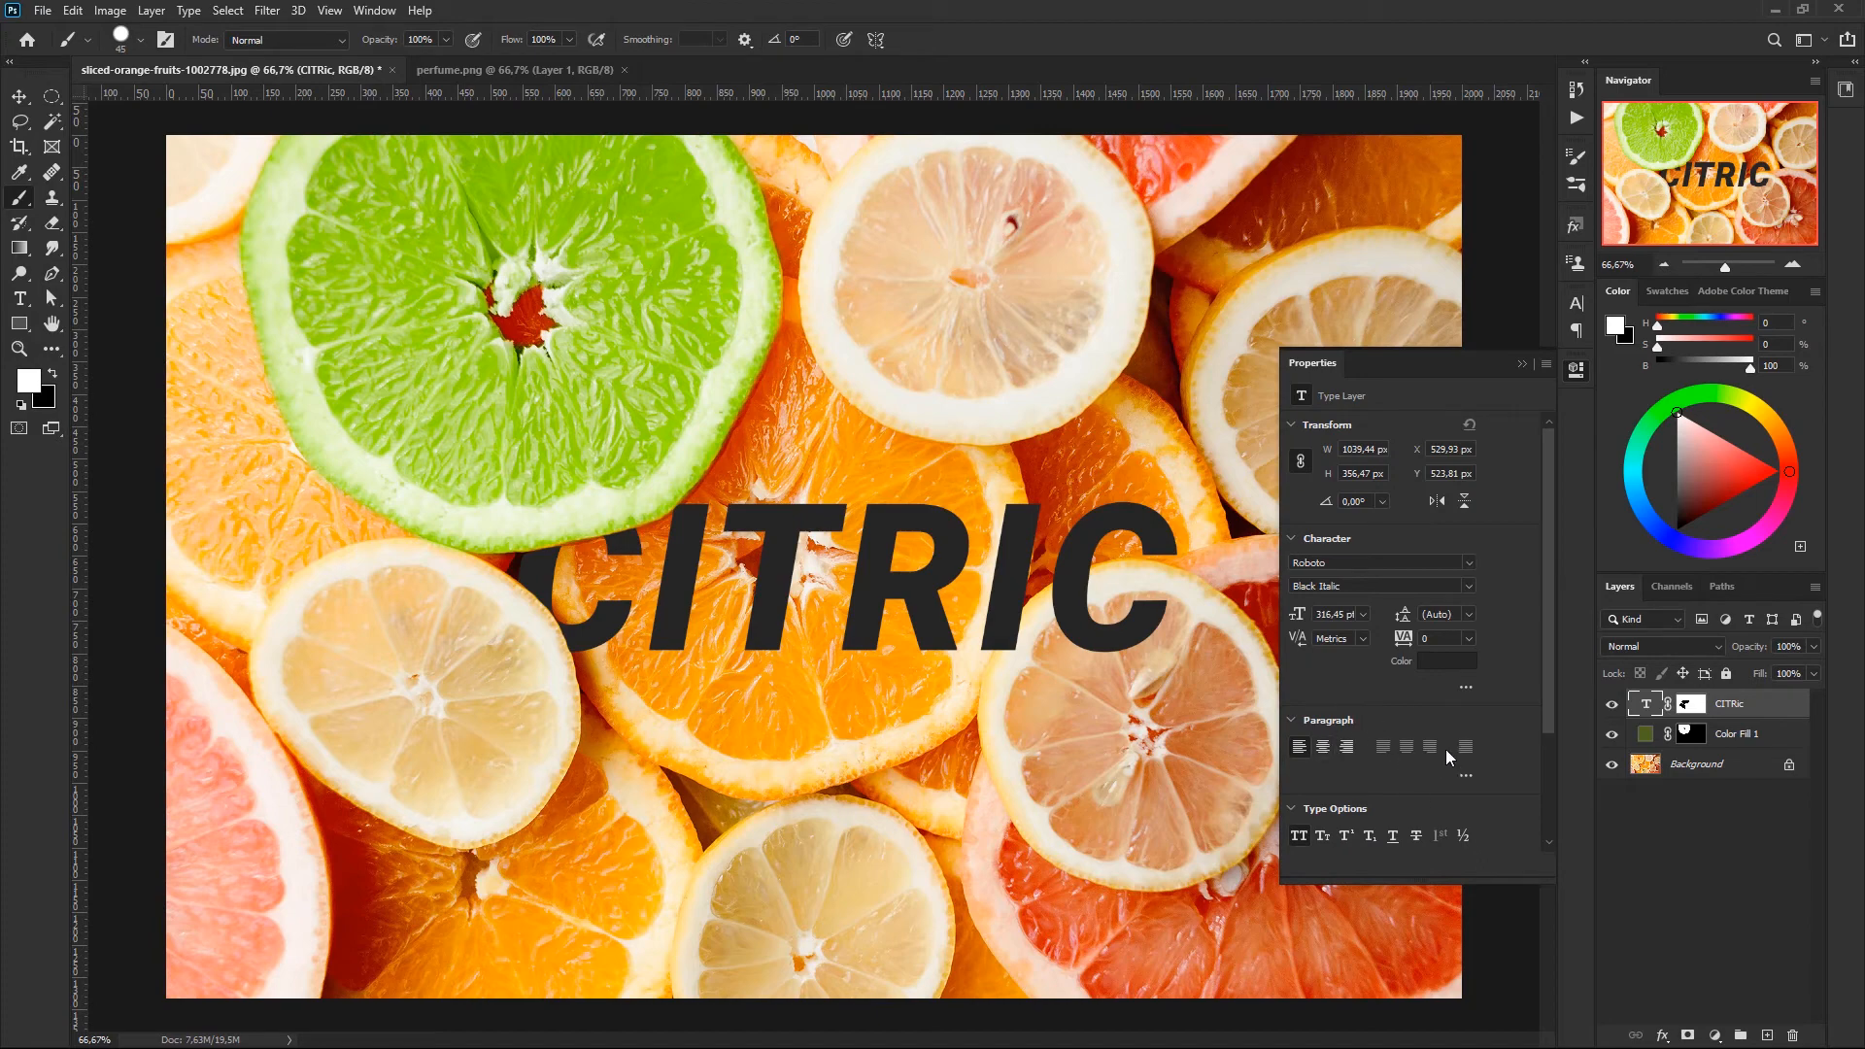
double_click(1646, 706)
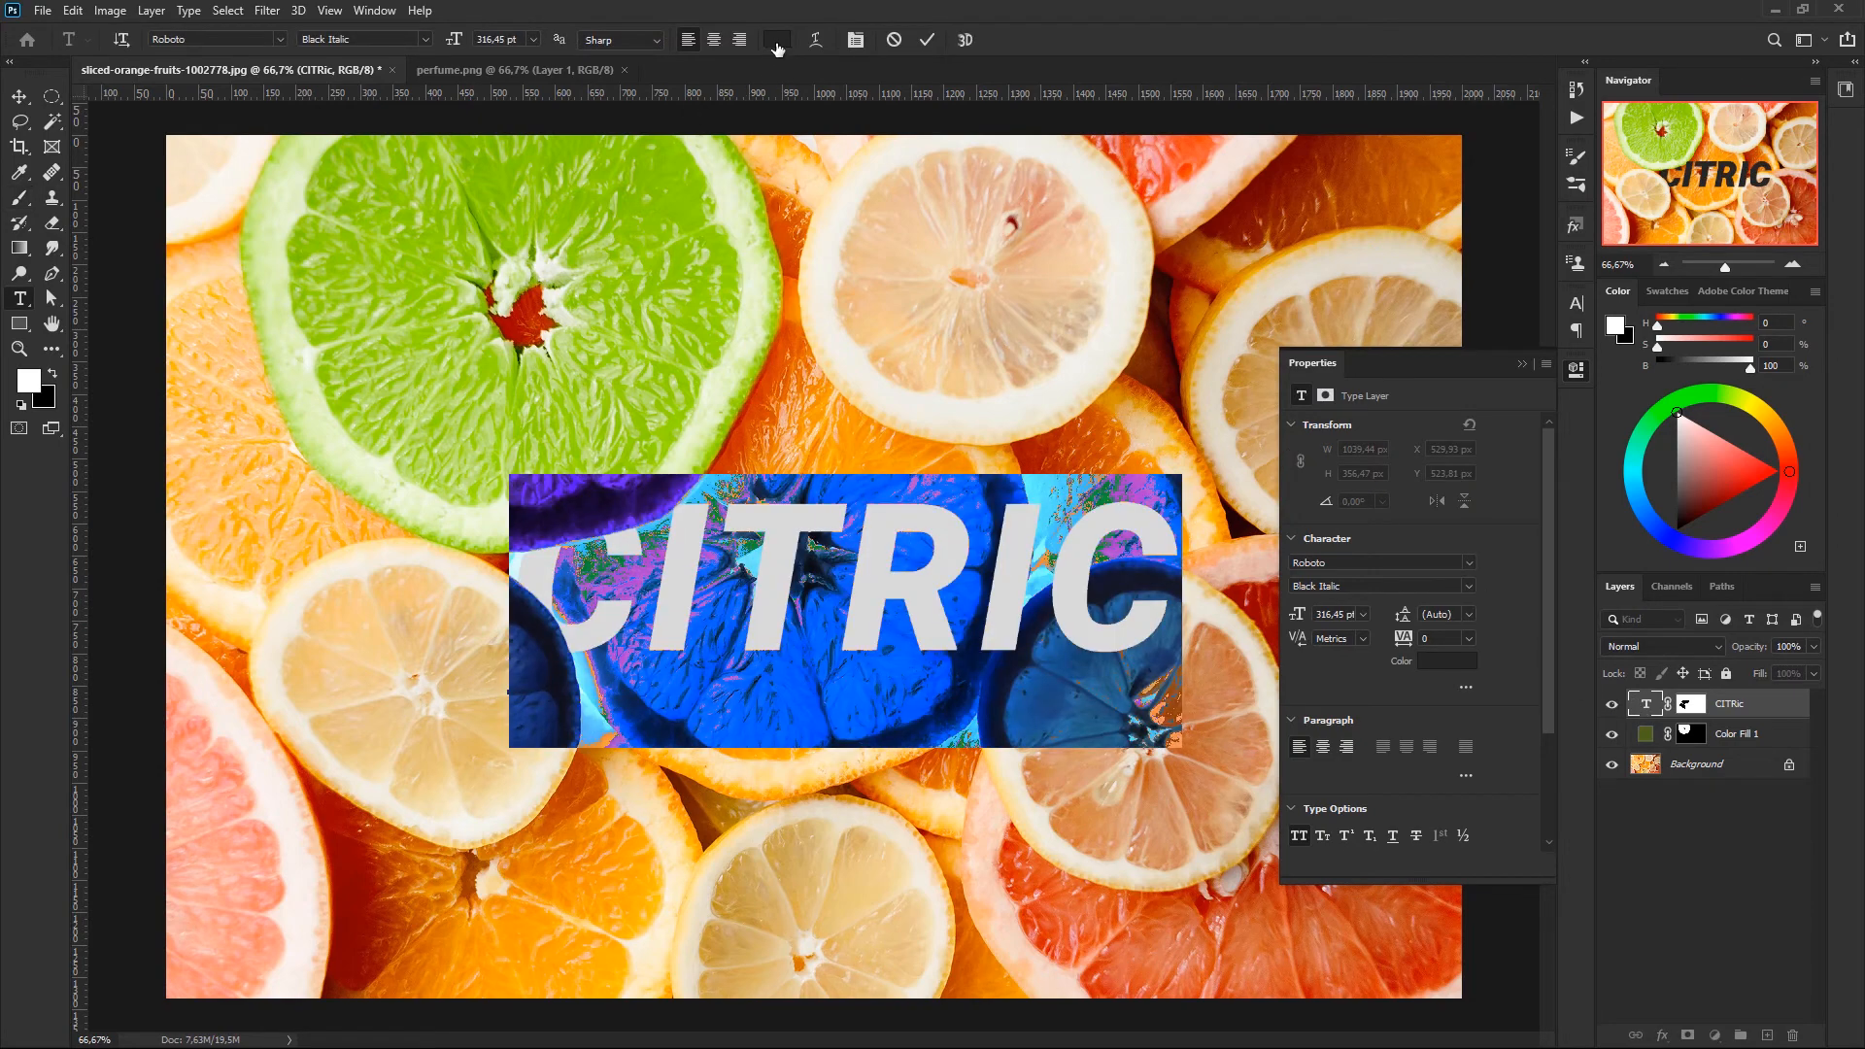
click(777, 41)
text(dedede)
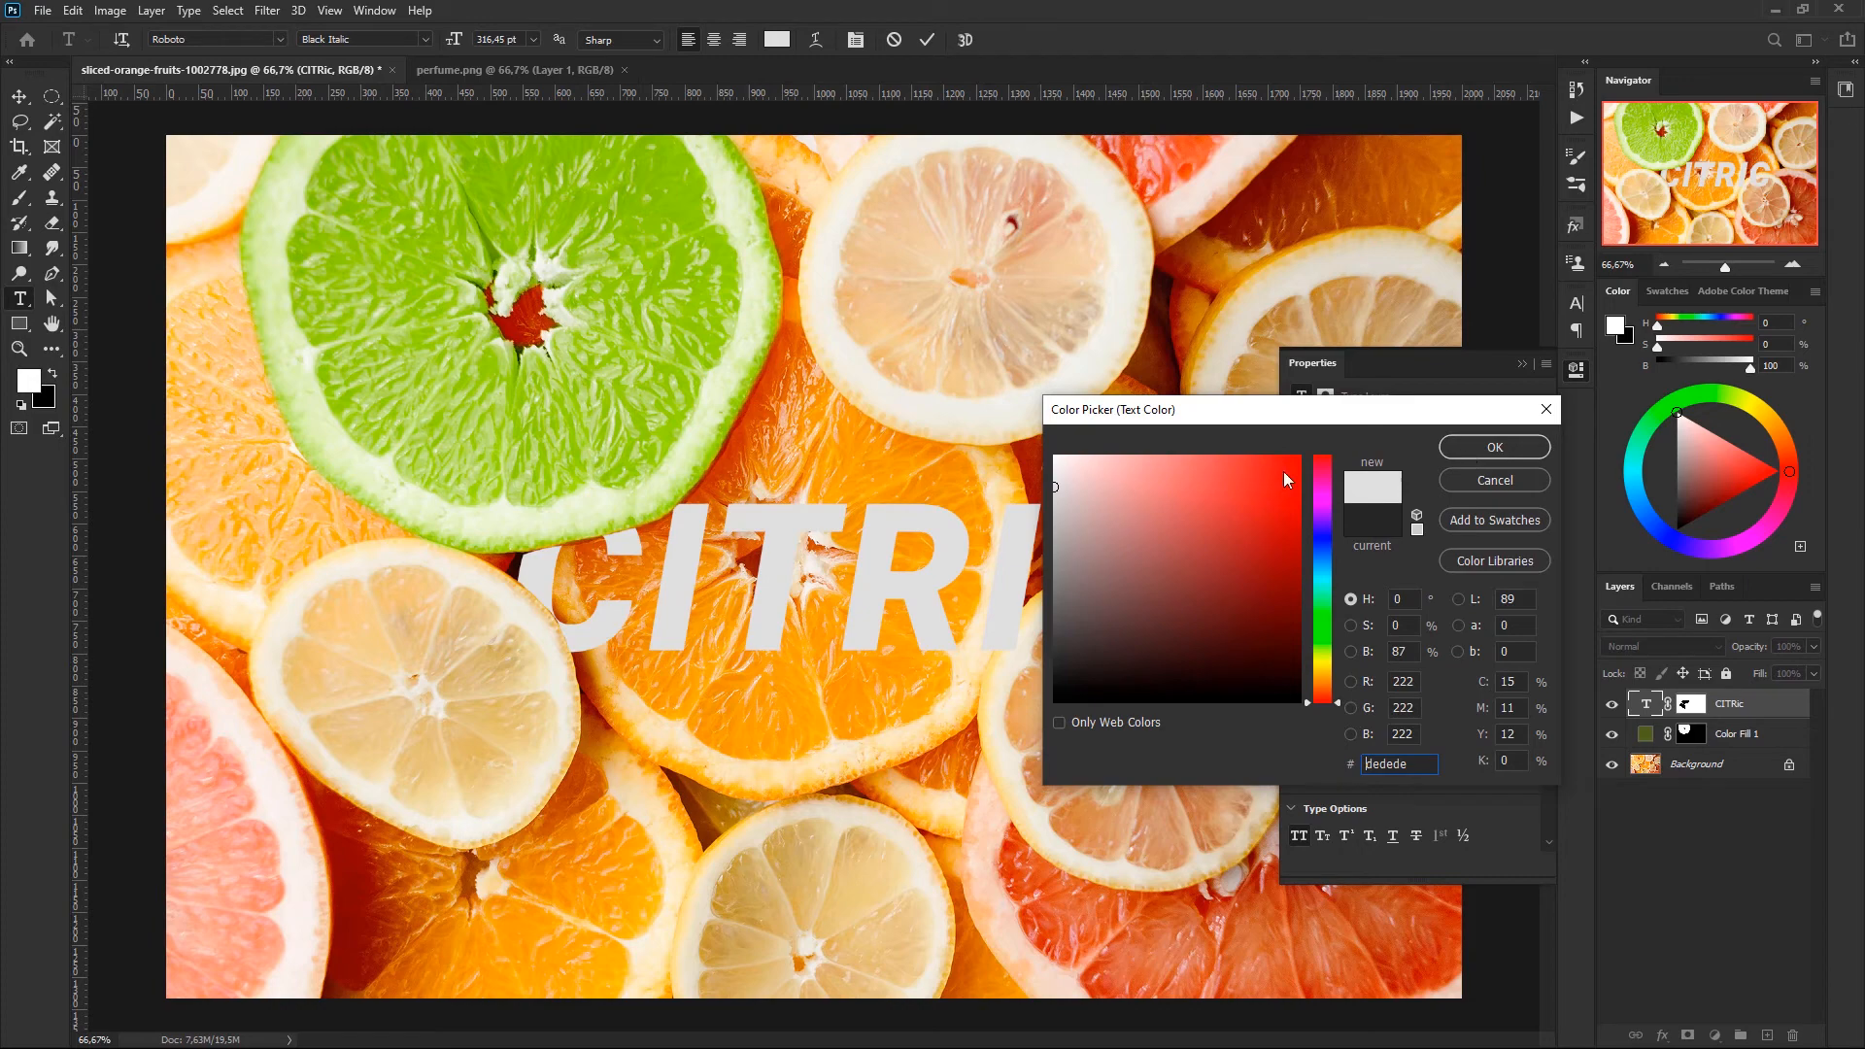
click(1488, 450)
click(1521, 365)
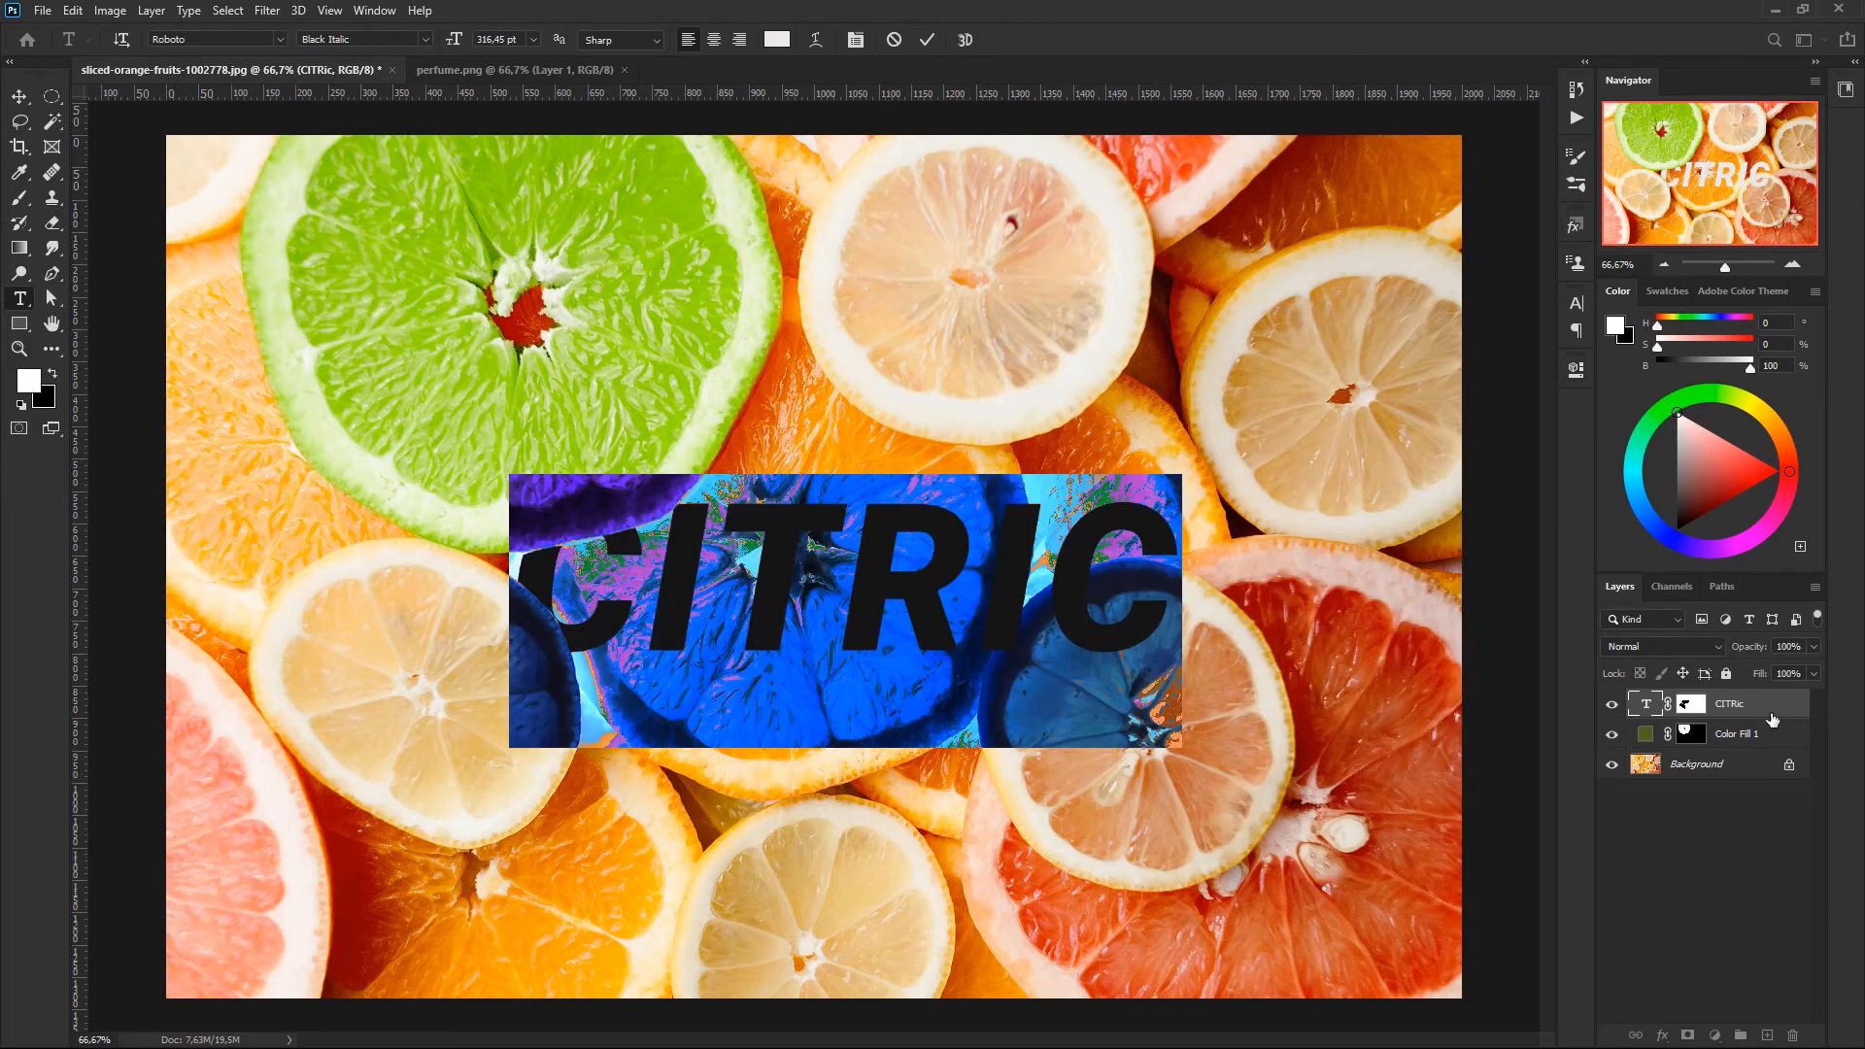
key(b)
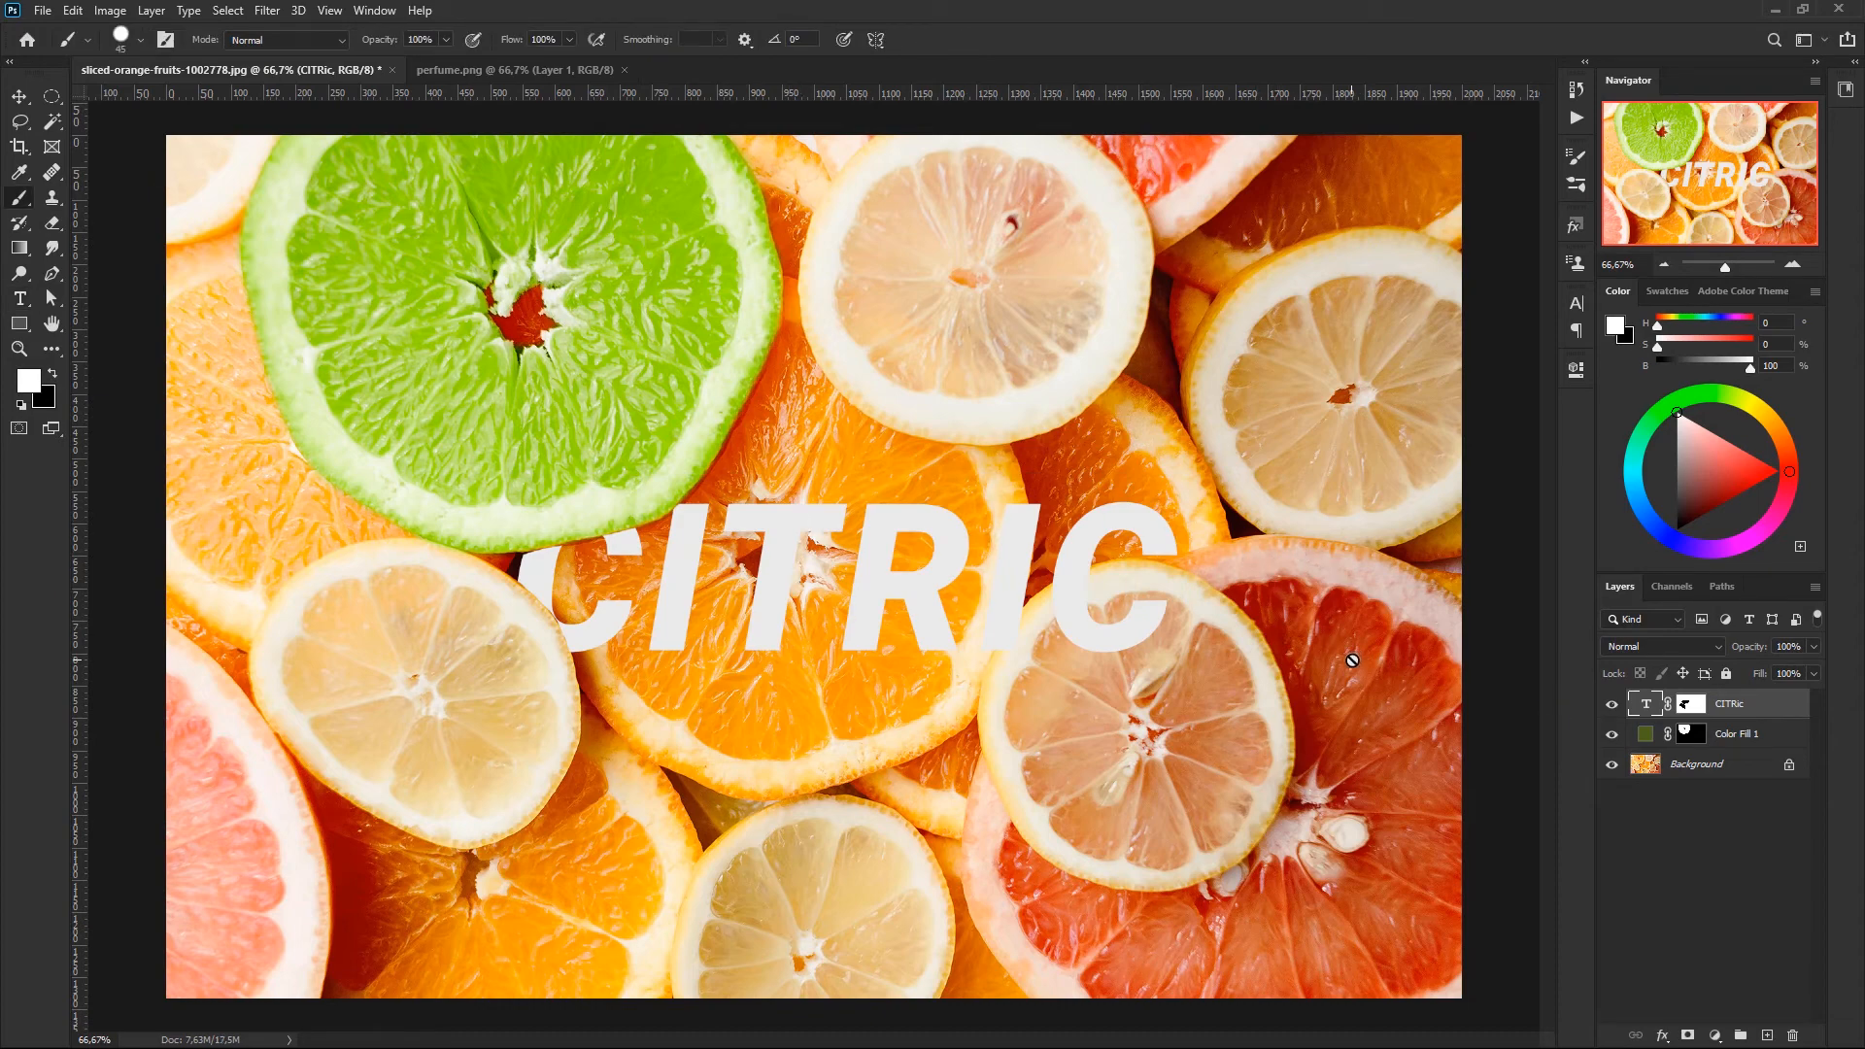
- Close the sliced-orange-fruits document without saving its changes
click(1691, 707)
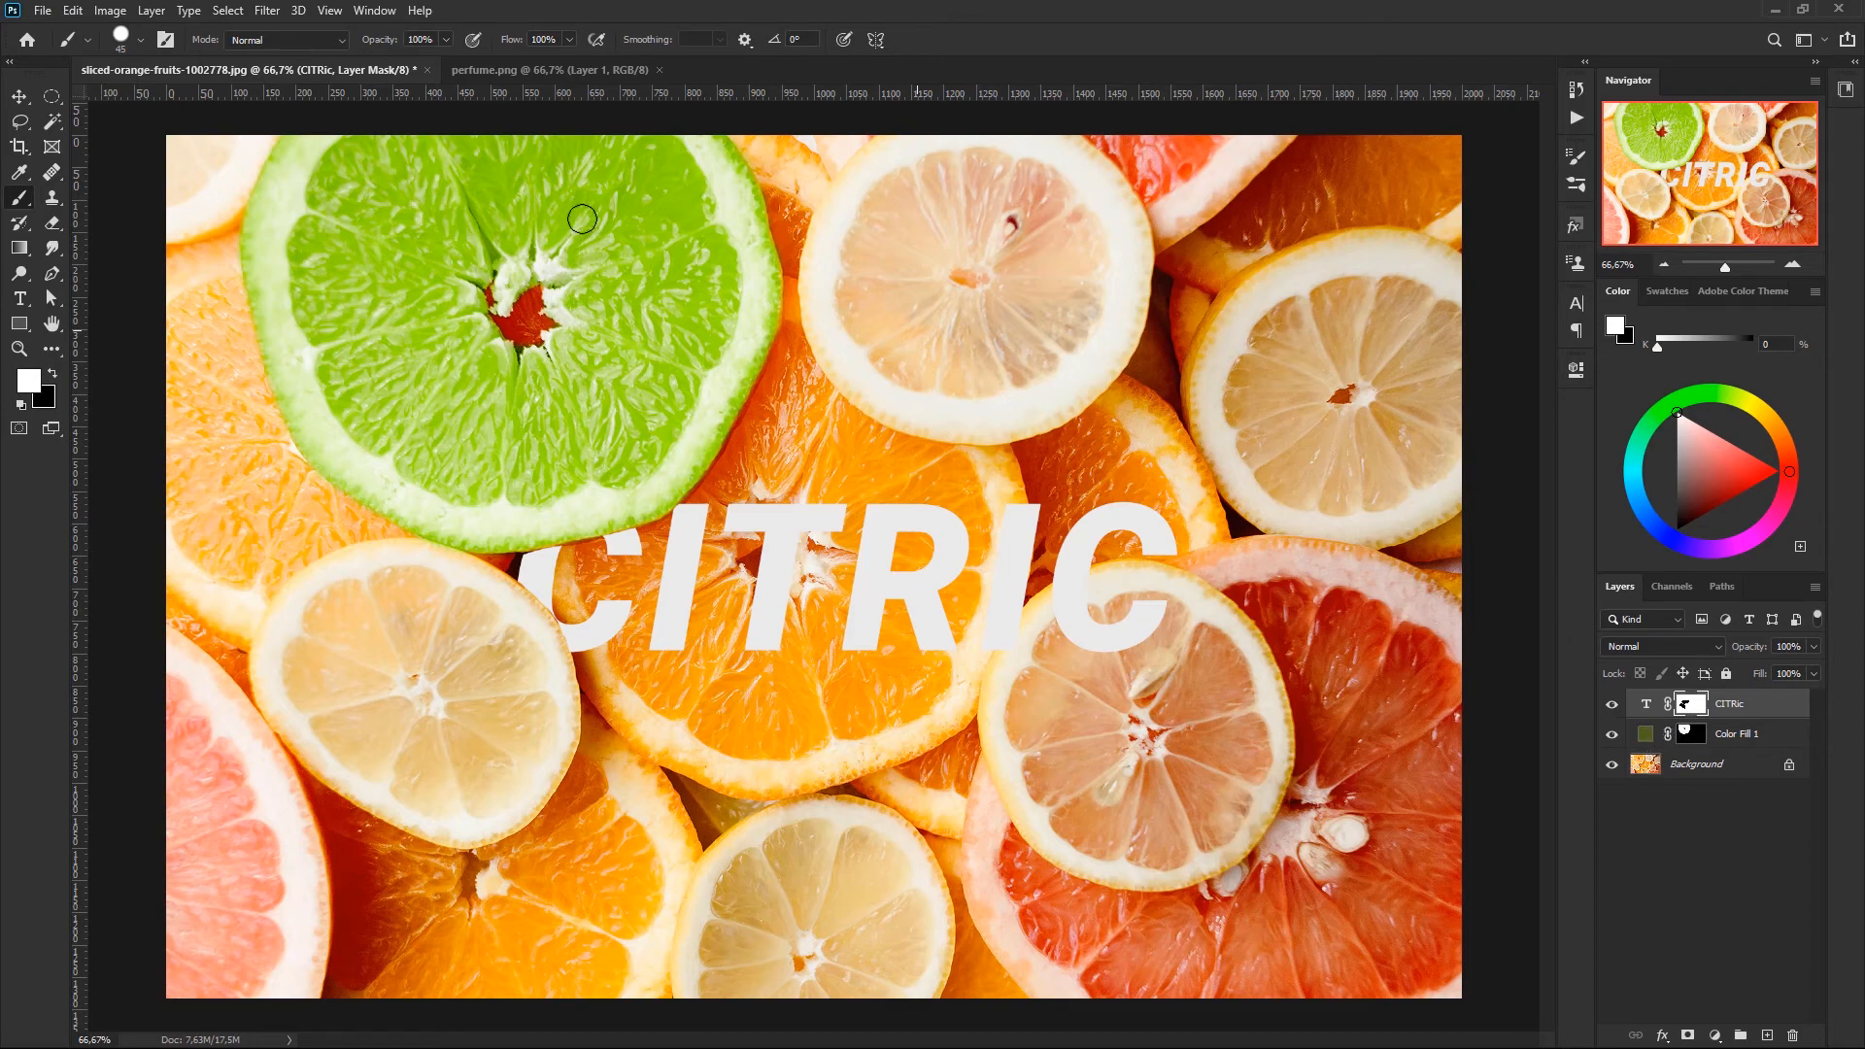
click(428, 69)
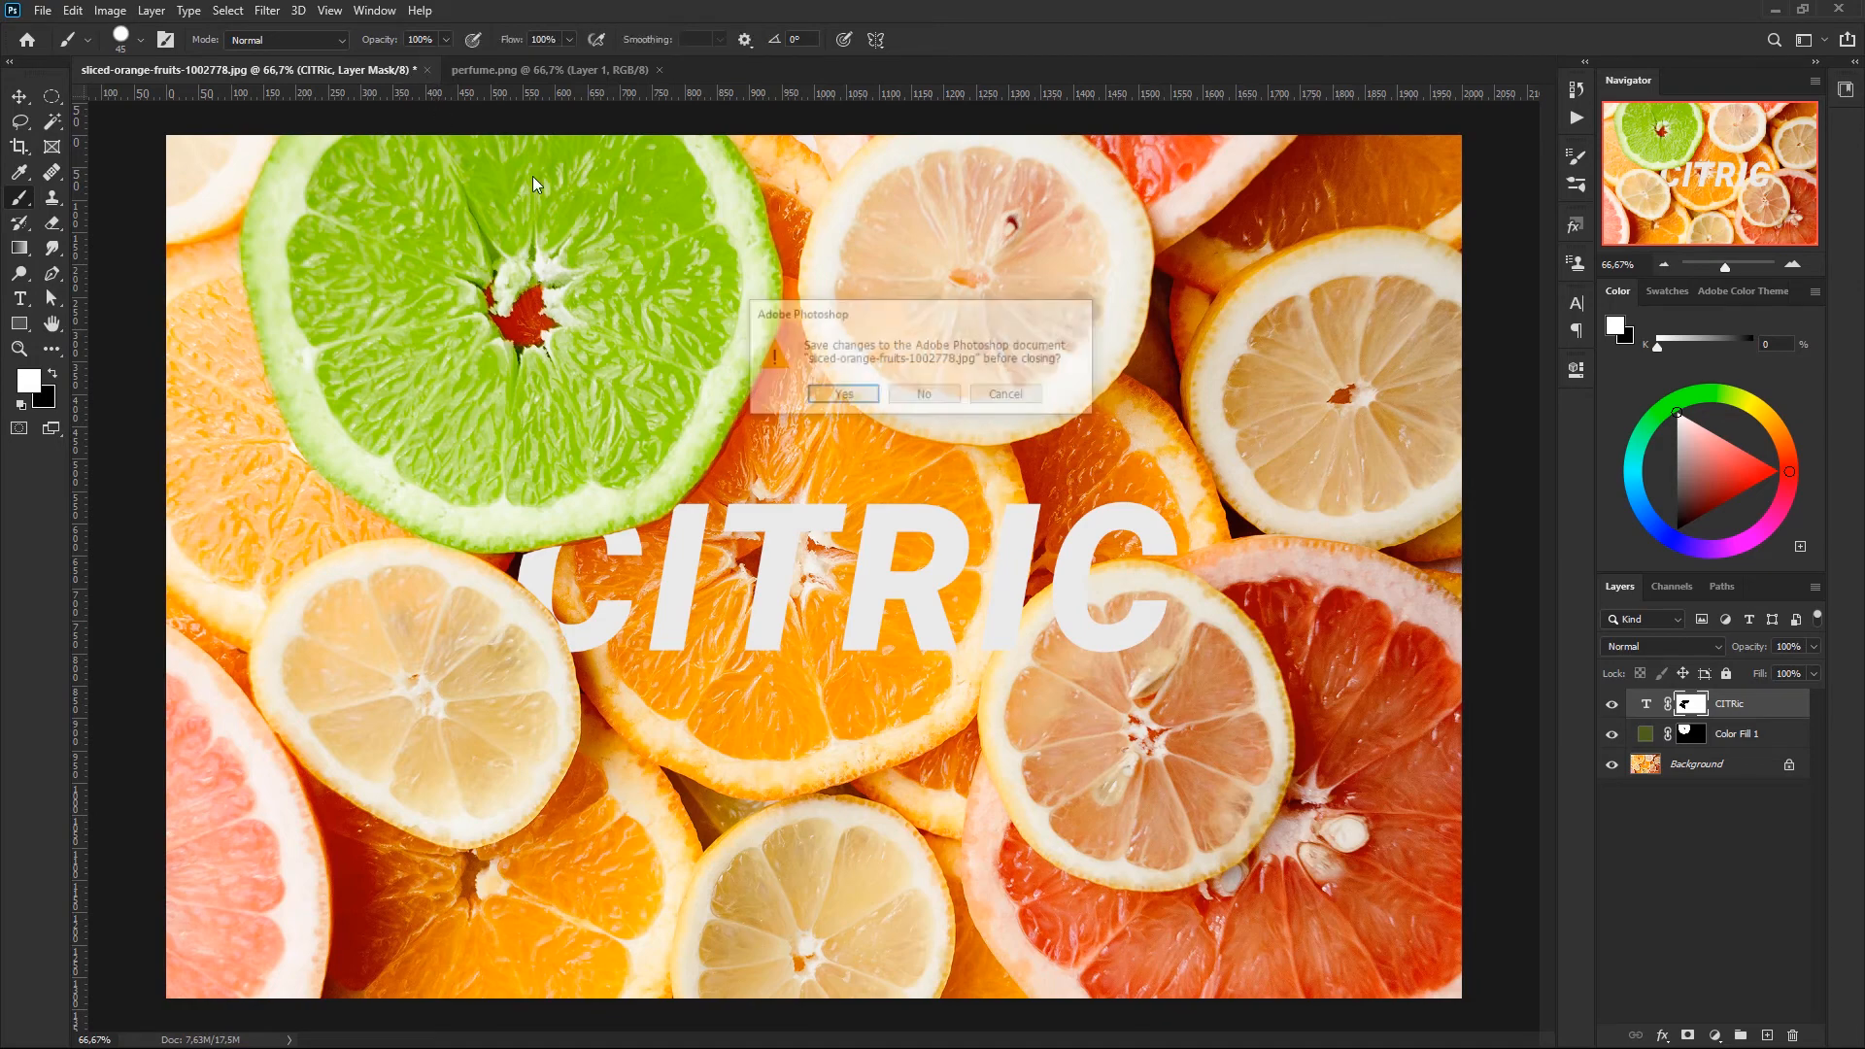
click(925, 394)
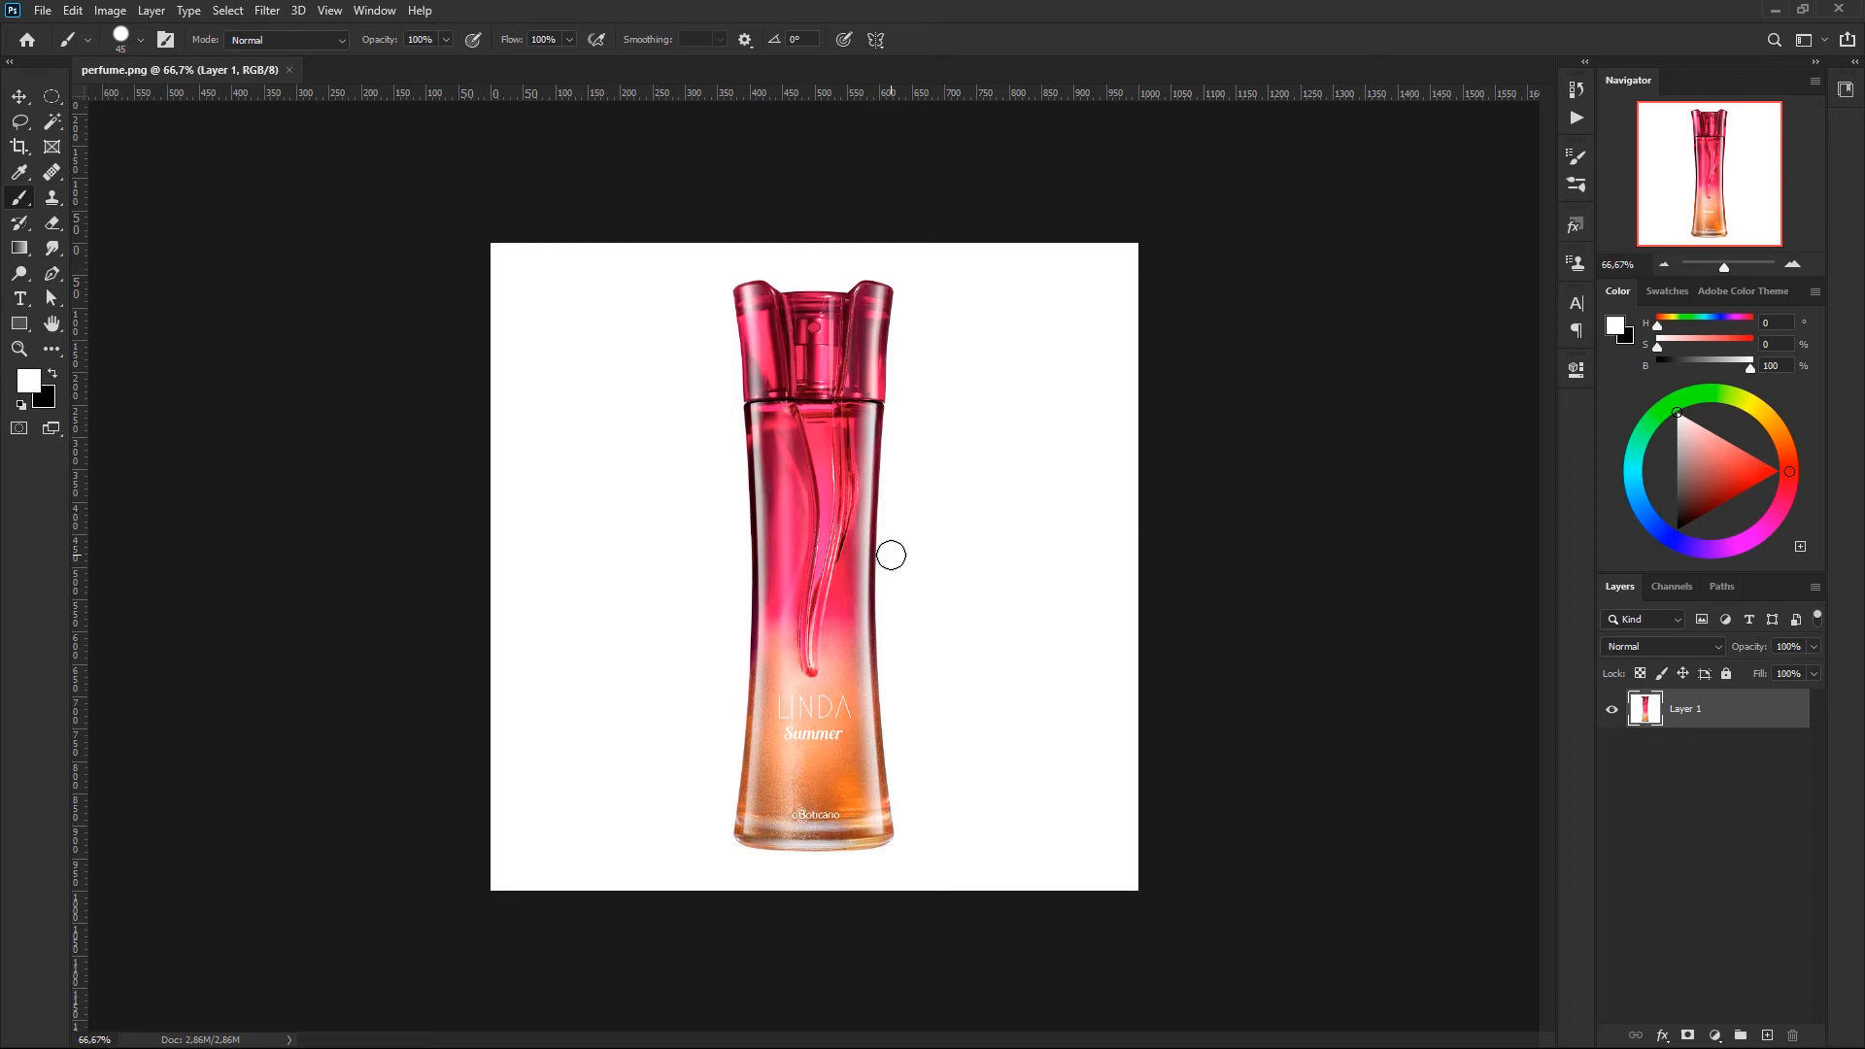
- Select the perfume bottle with the Object Selection tool and add a layer mask that hides its white background
click(54, 125)
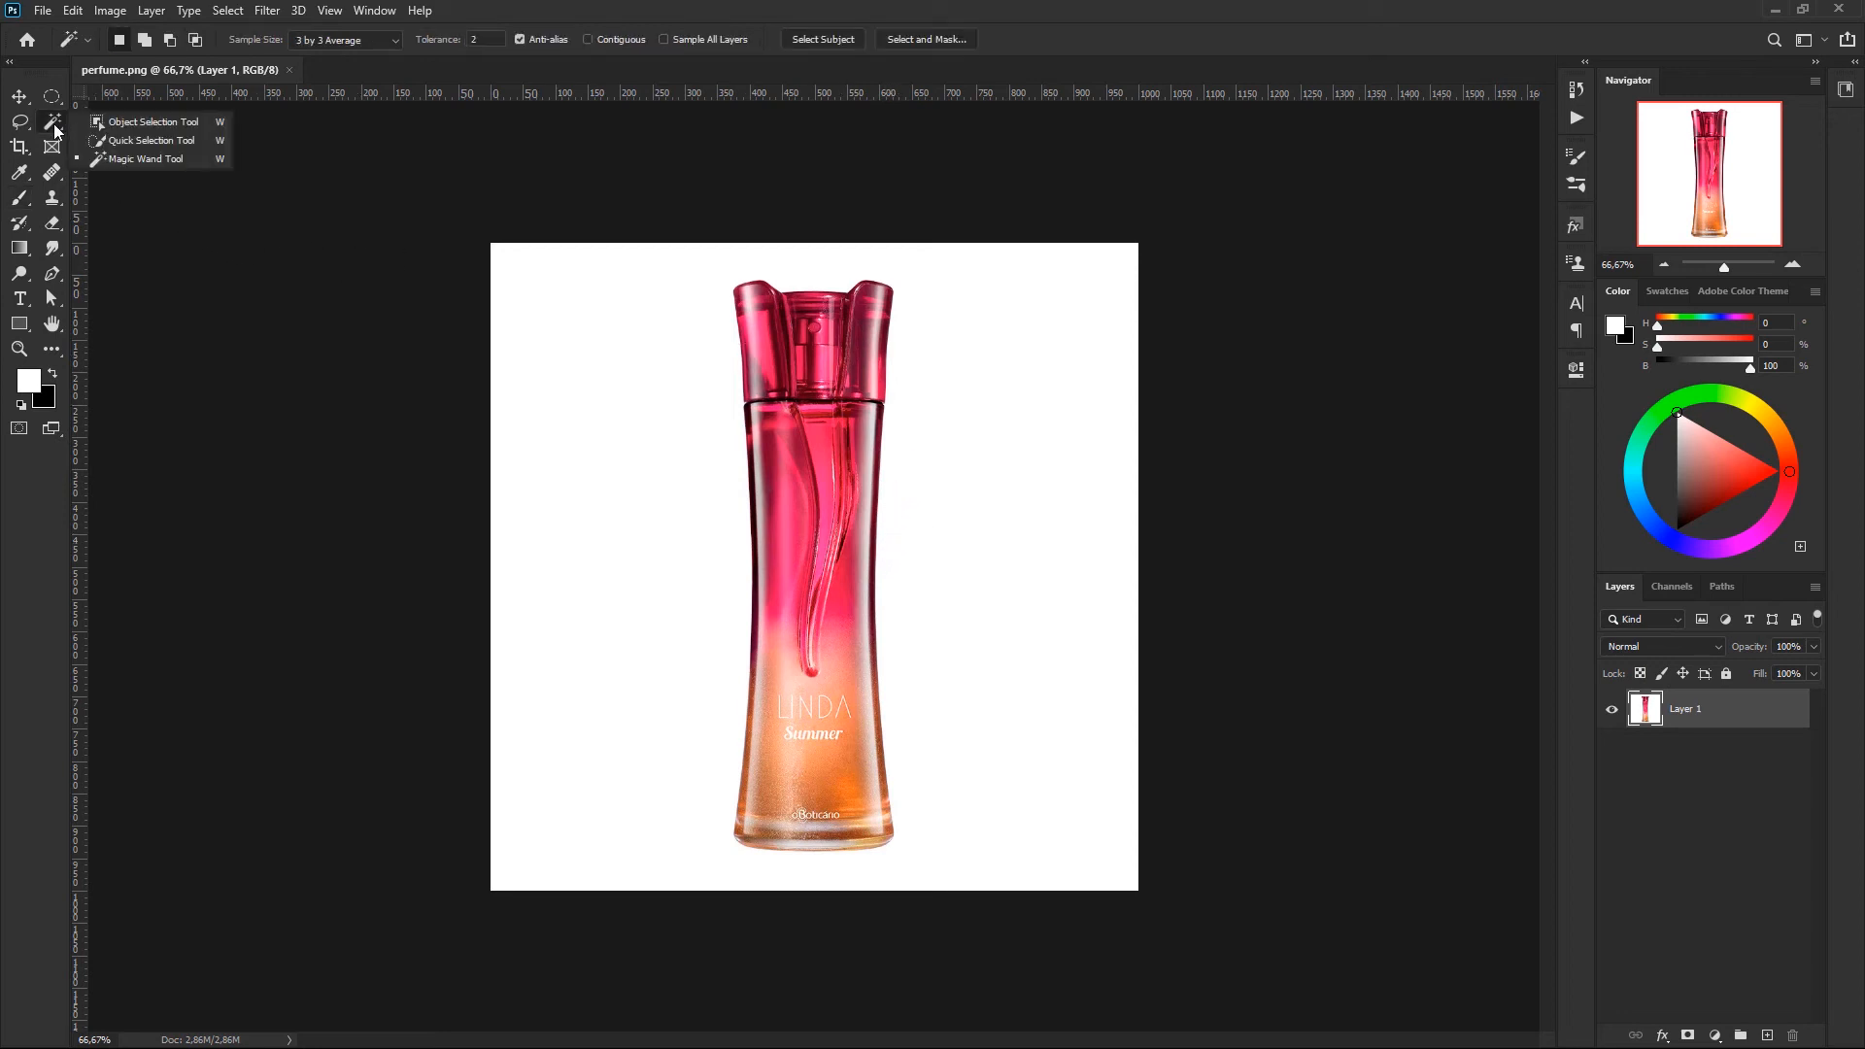
click(145, 121)
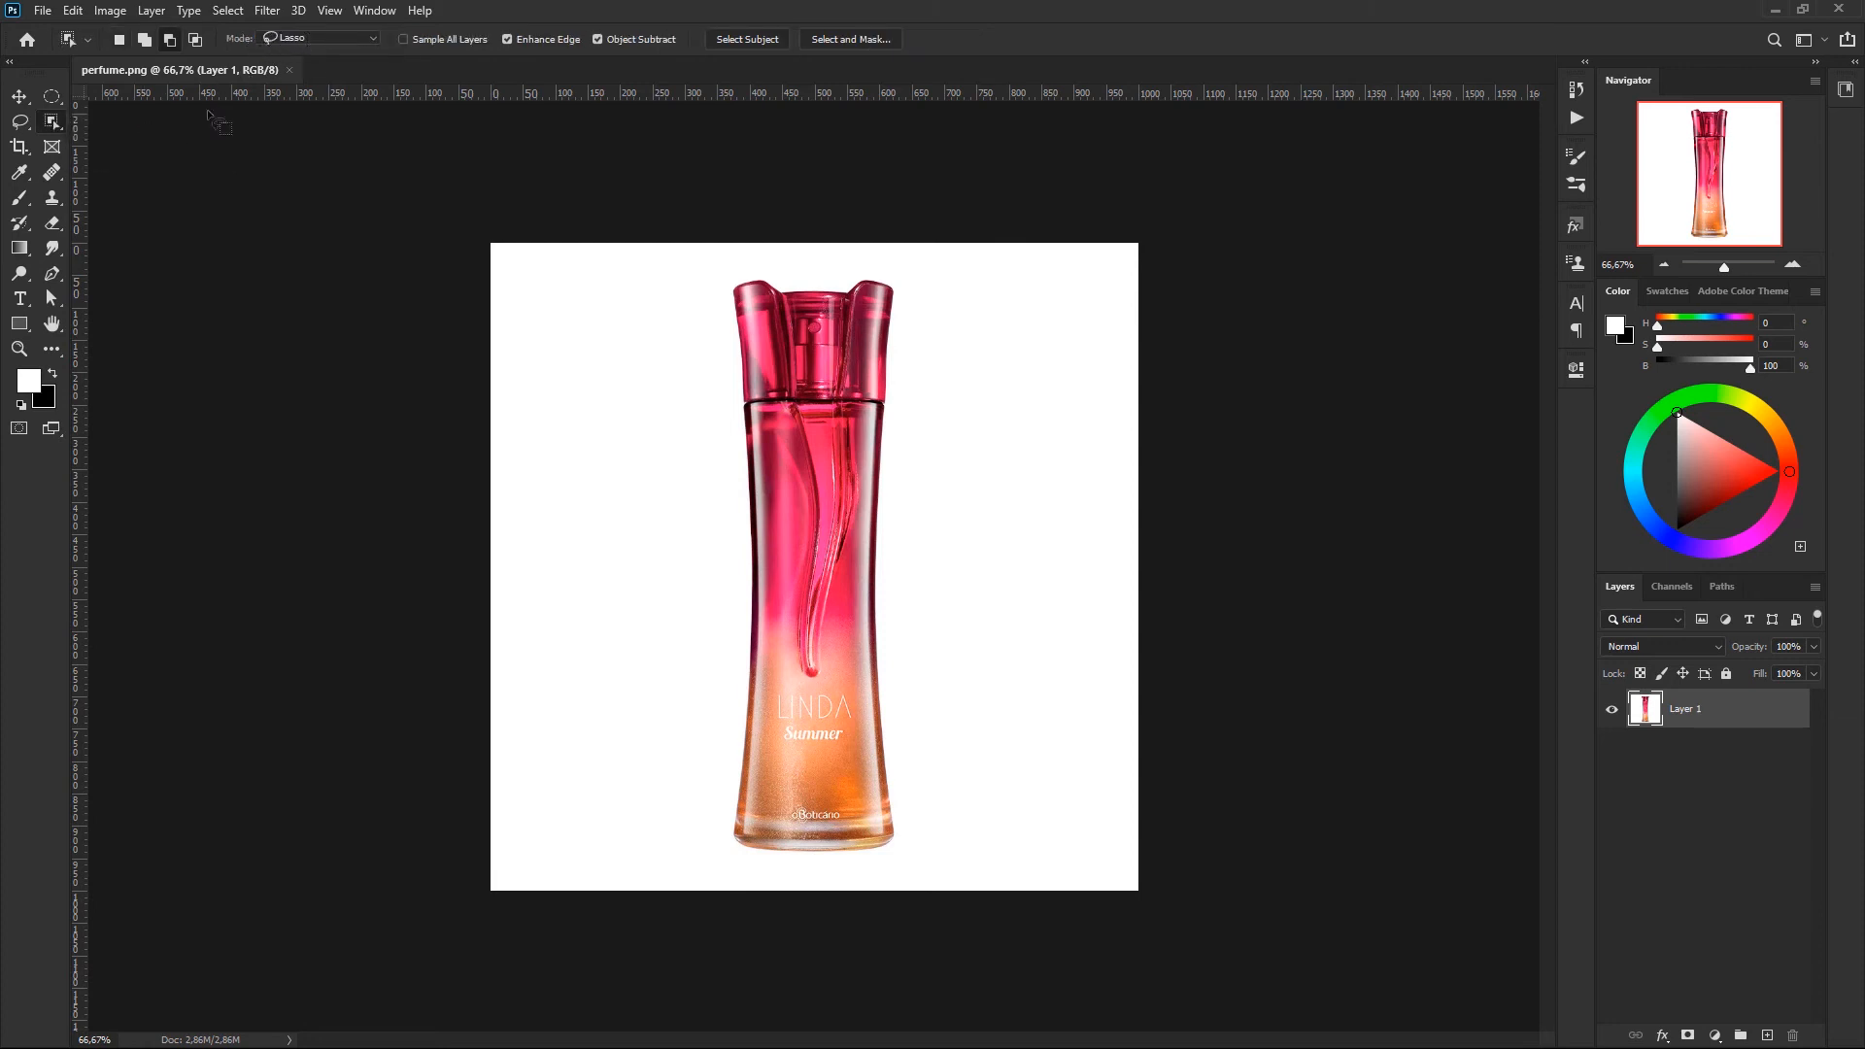
mouse_move(883, 258)
mouse_down()
mouse_move(720, 277)
mouse_move(702, 627)
mouse_move(726, 841)
mouse_move(760, 878)
mouse_move(890, 878)
mouse_move(931, 848)
mouse_move(938, 437)
mouse_move(884, 260)
mouse_up()
click(1688, 1036)
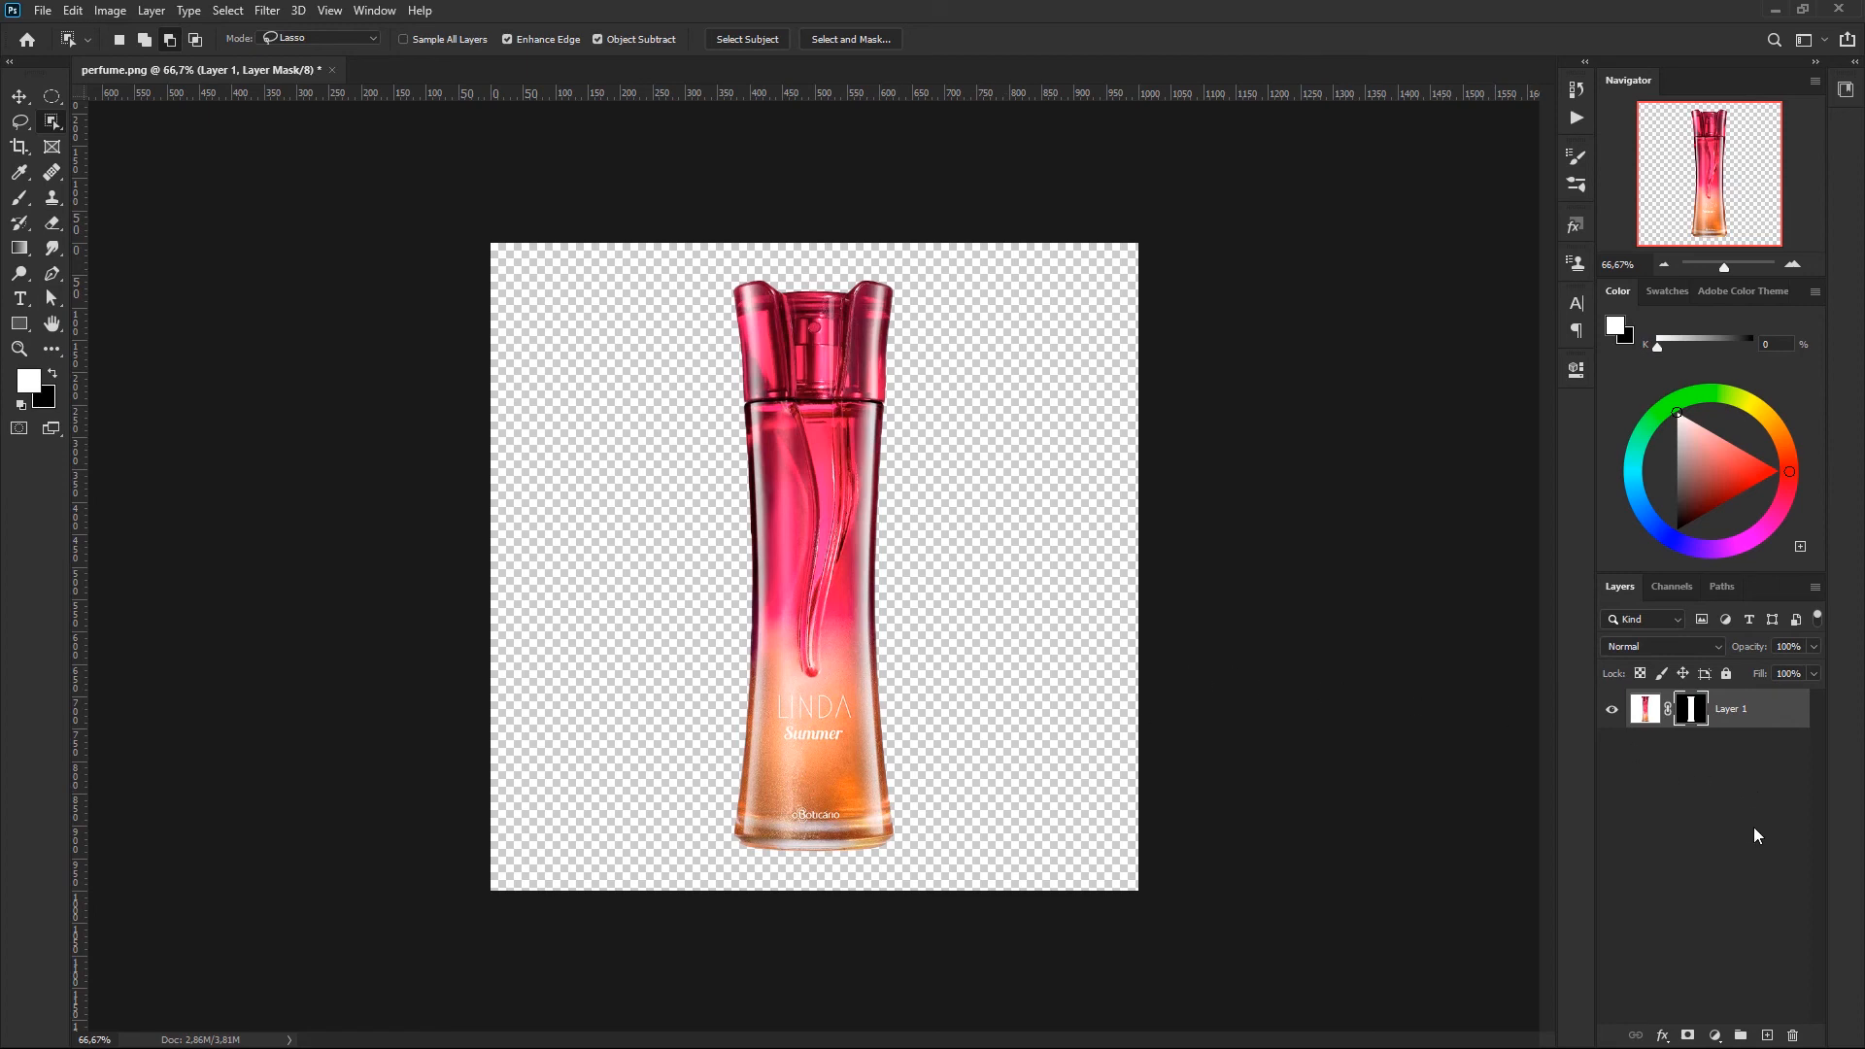
- Add a gradient fill layer with the first Purples preset and place it beneath the bottle layer
click(1714, 1036)
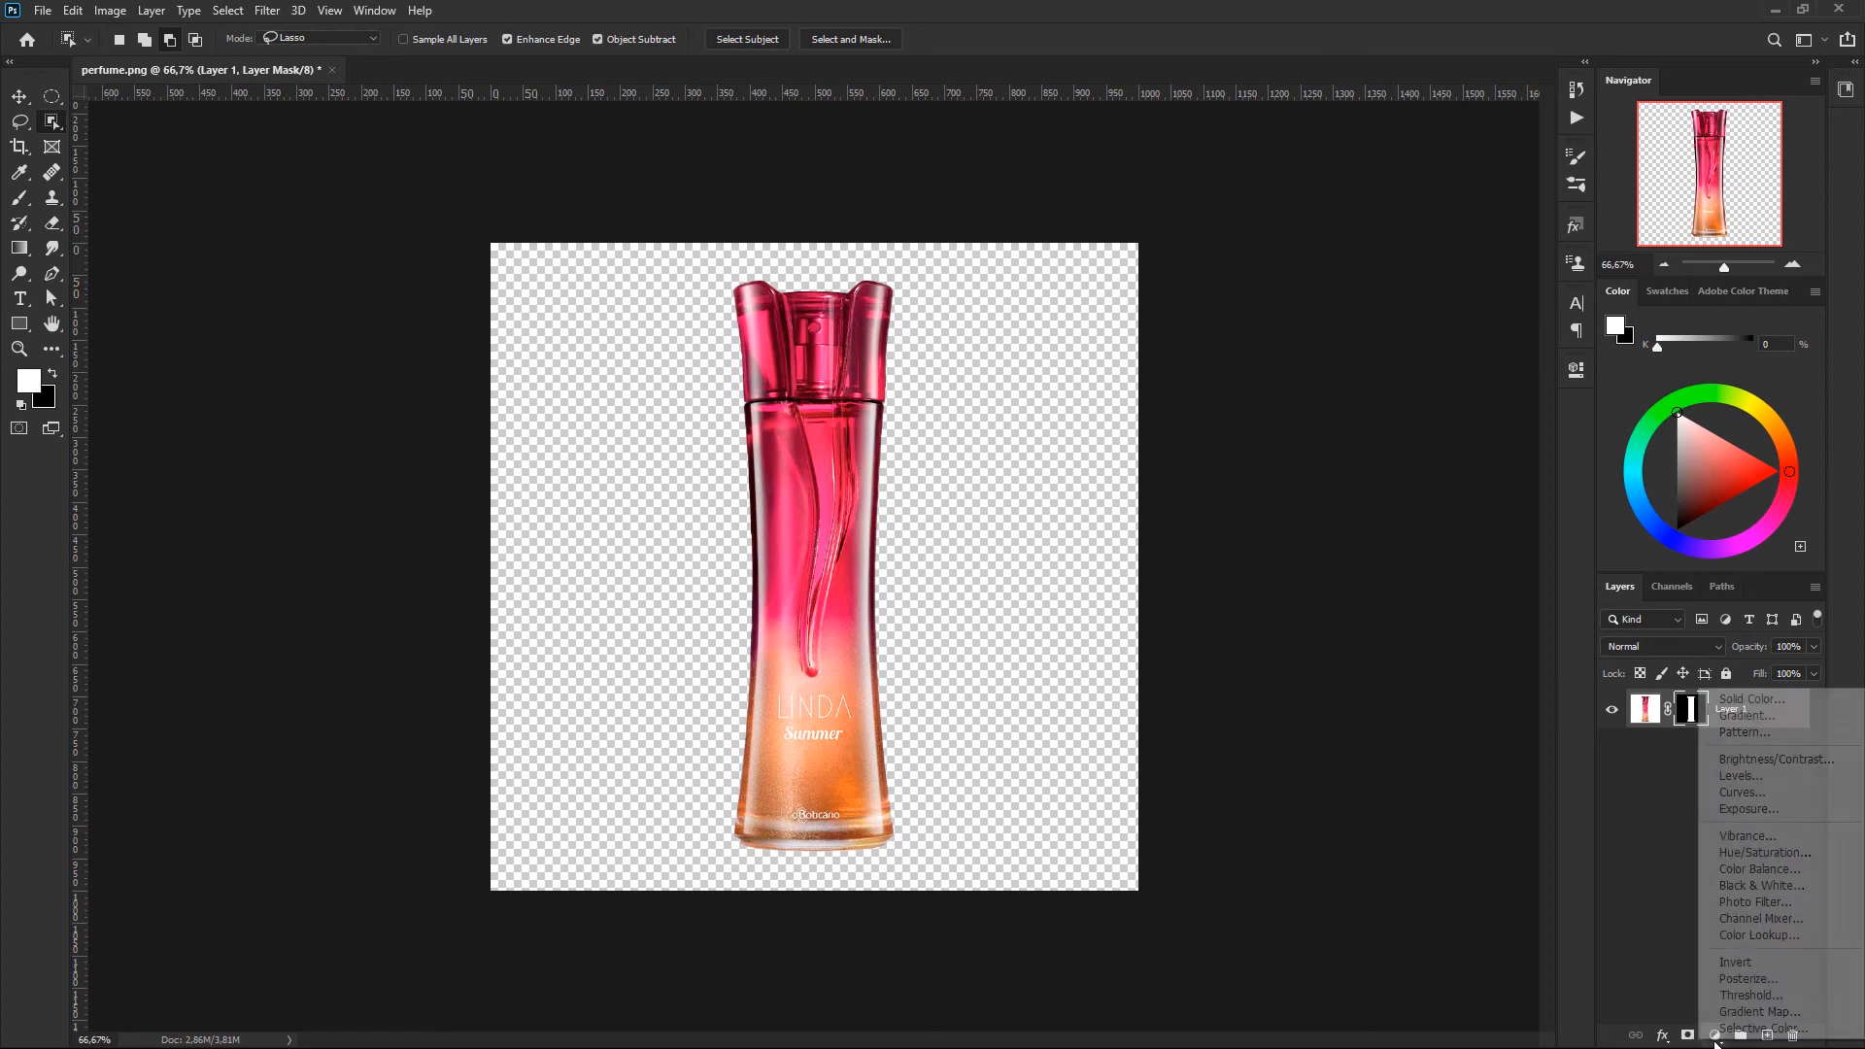
click(1765, 717)
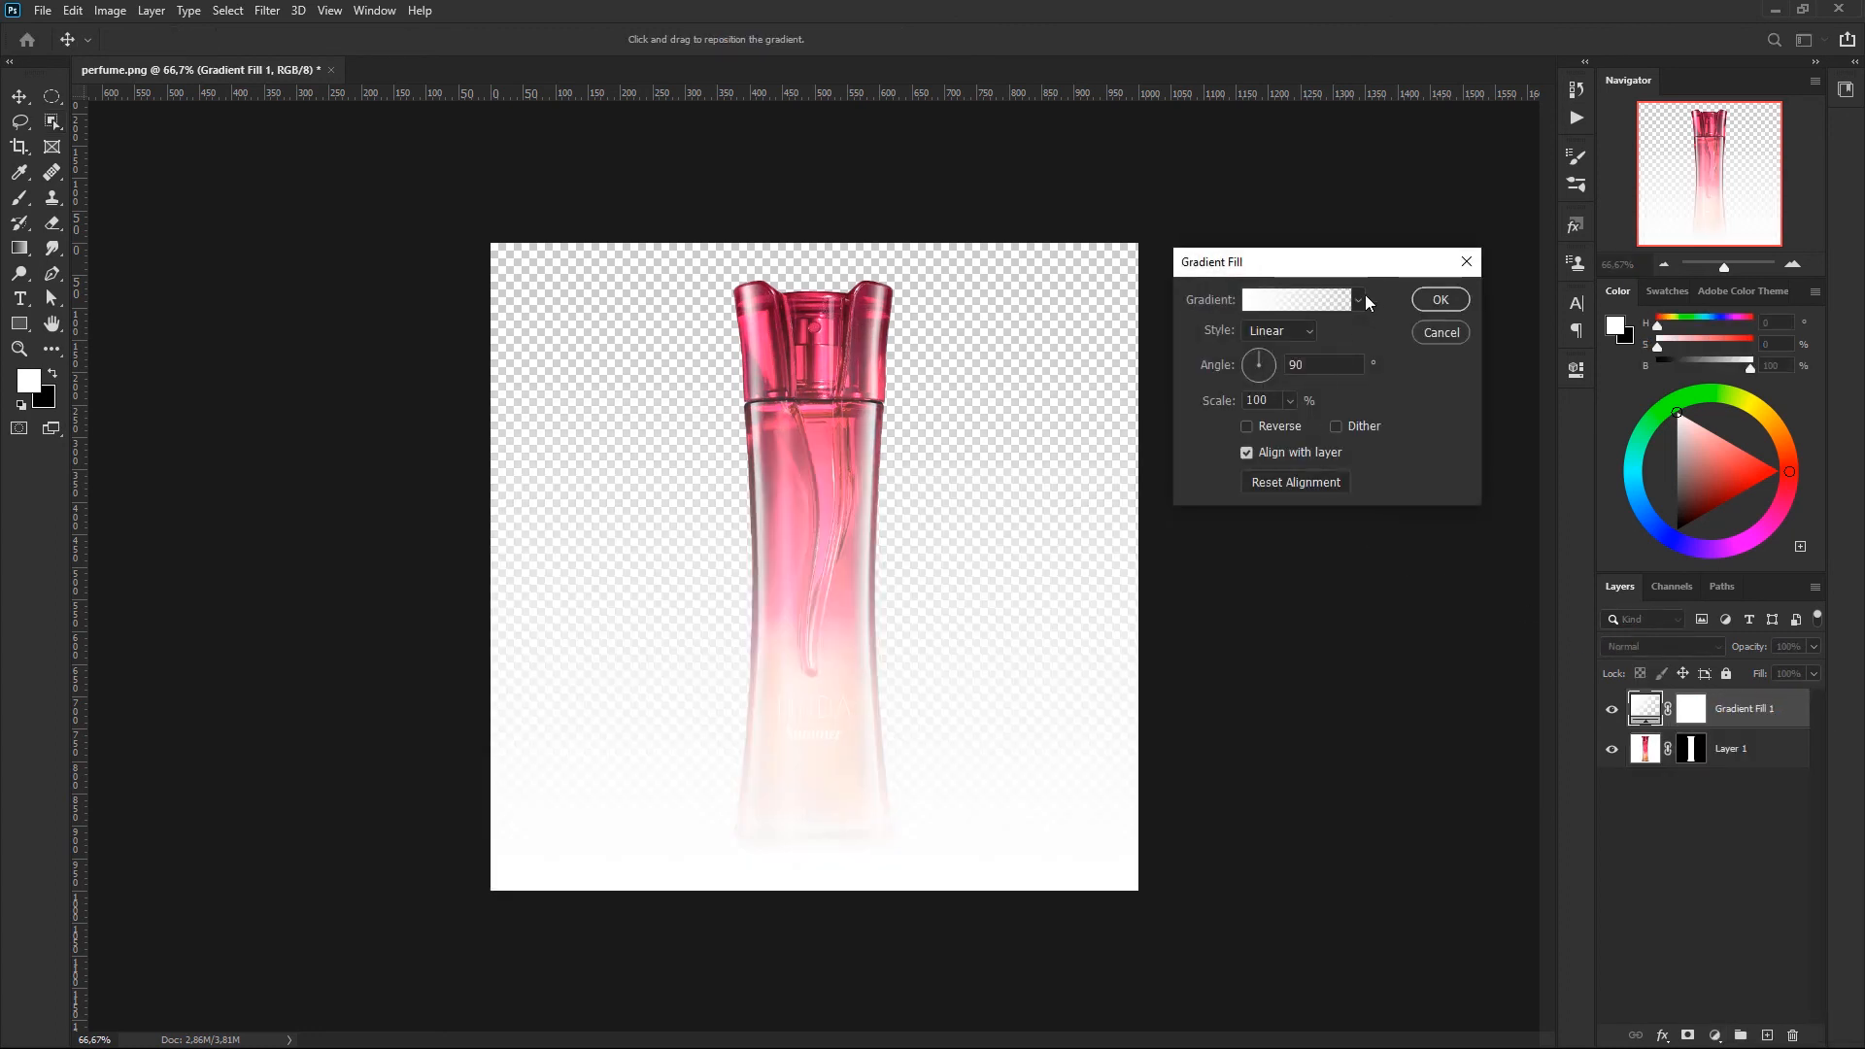
click(1359, 299)
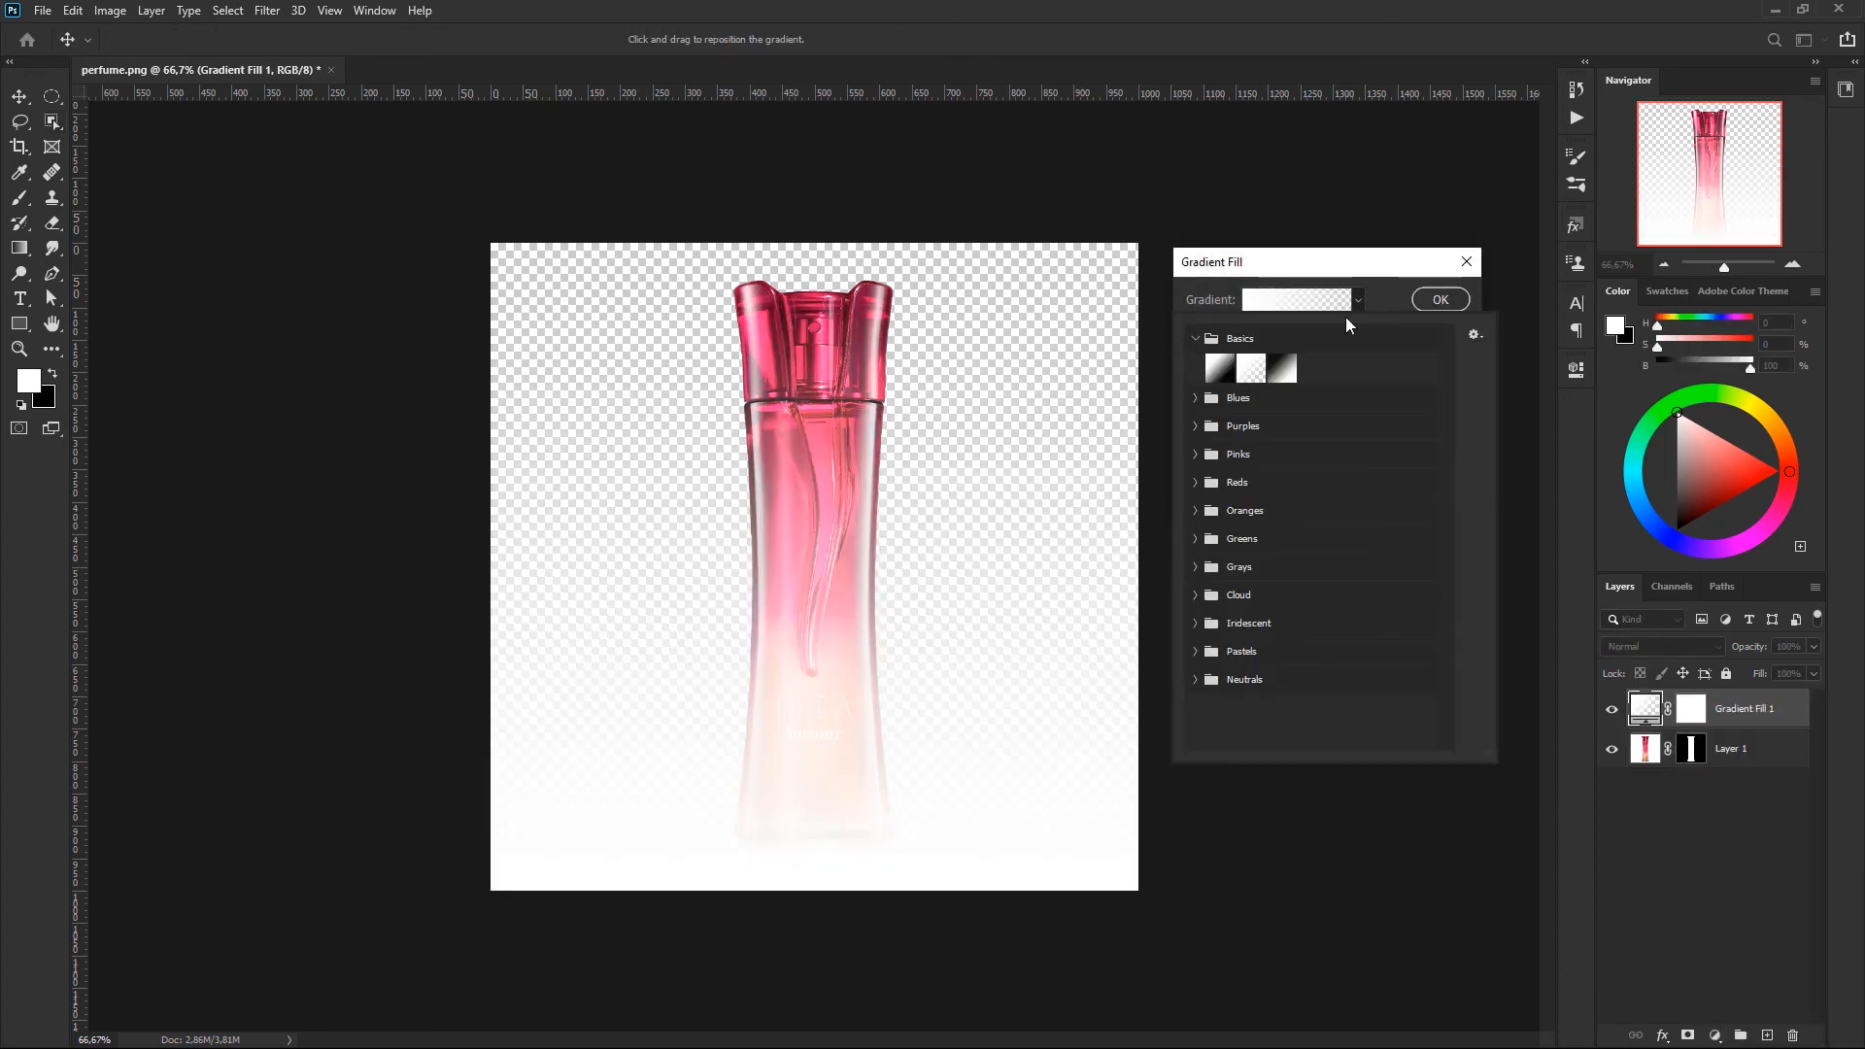
click(1196, 427)
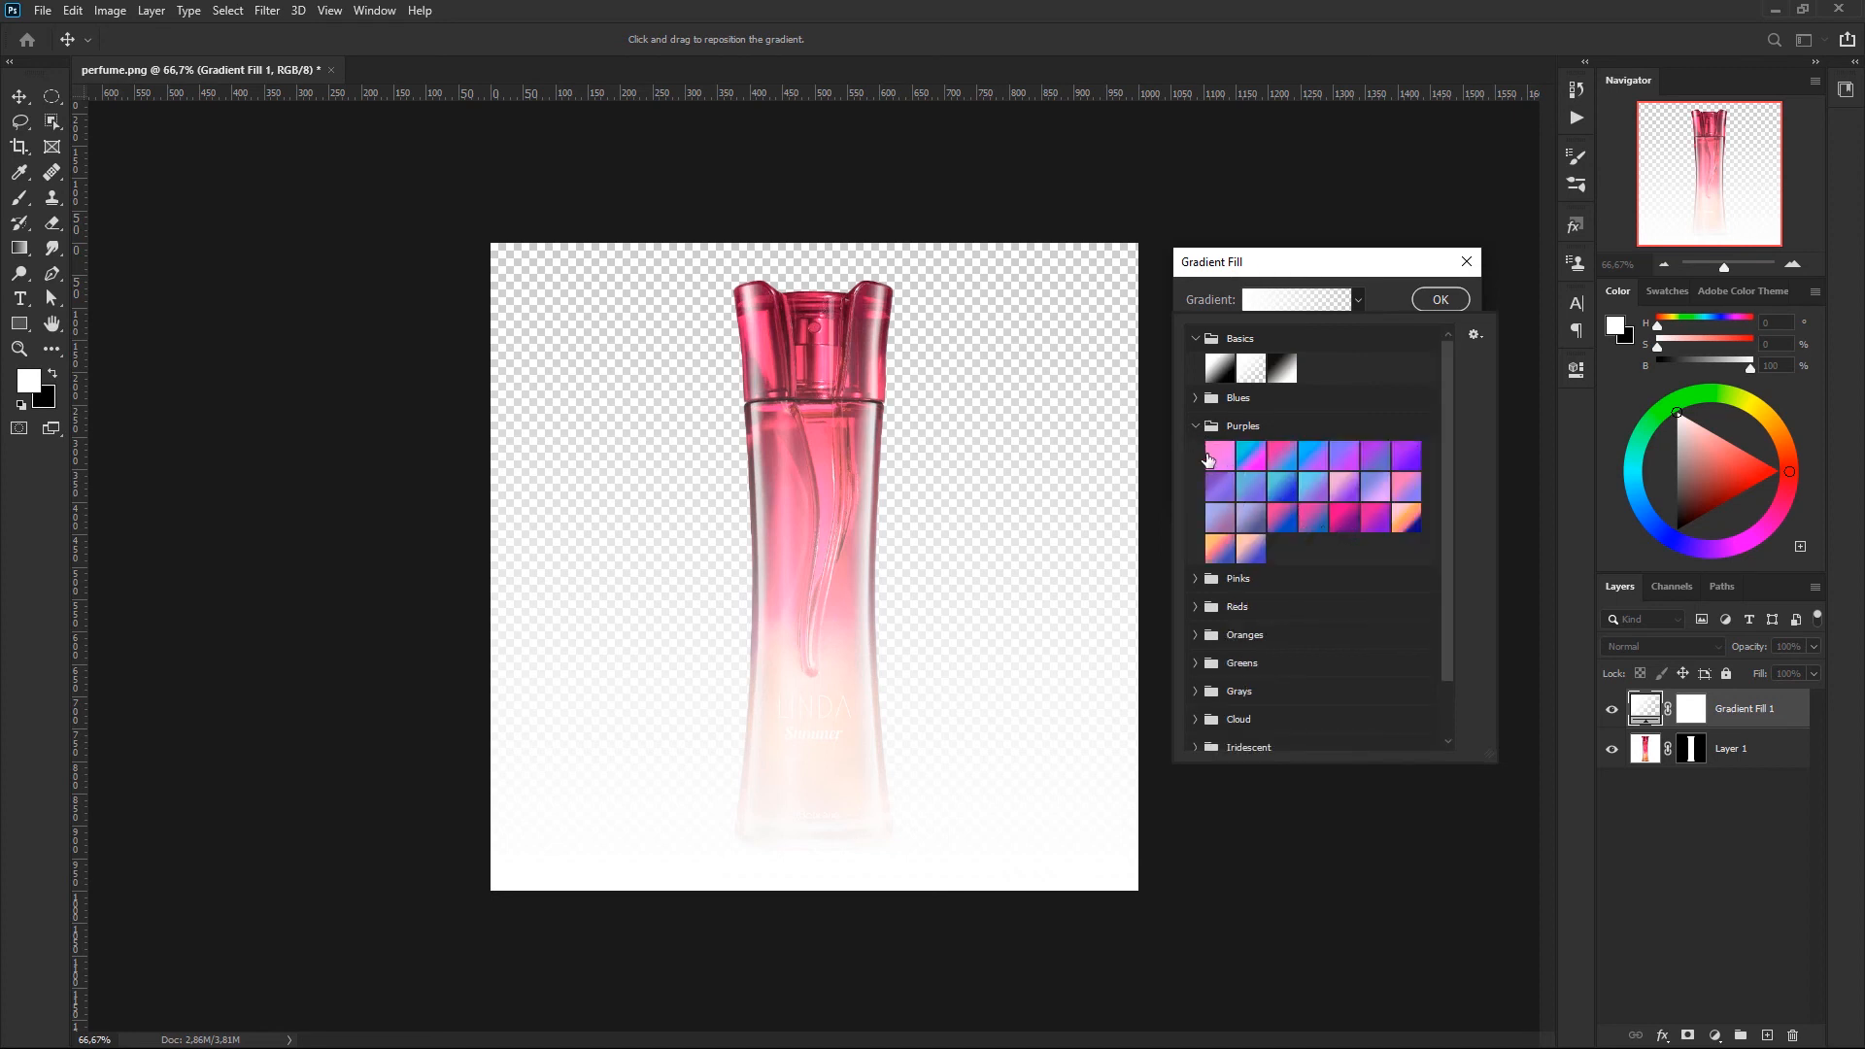
click(1219, 460)
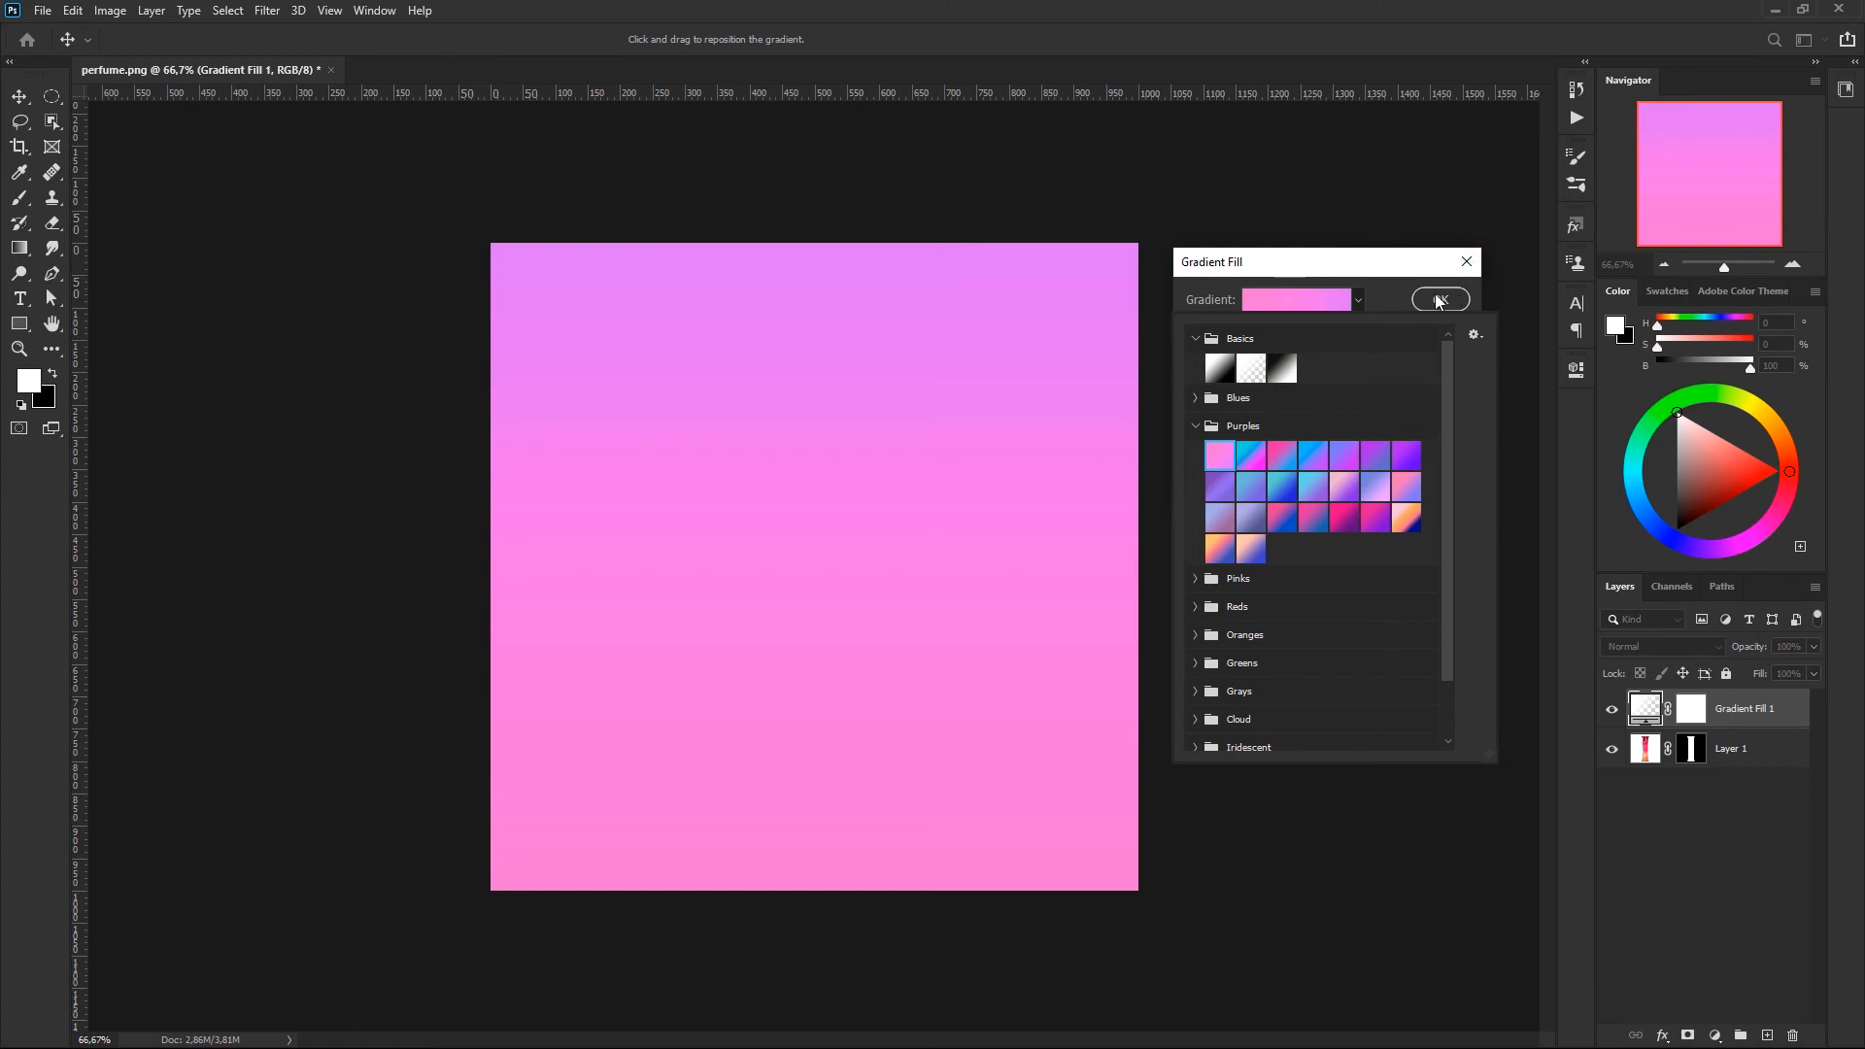
click(1407, 266)
click(1437, 303)
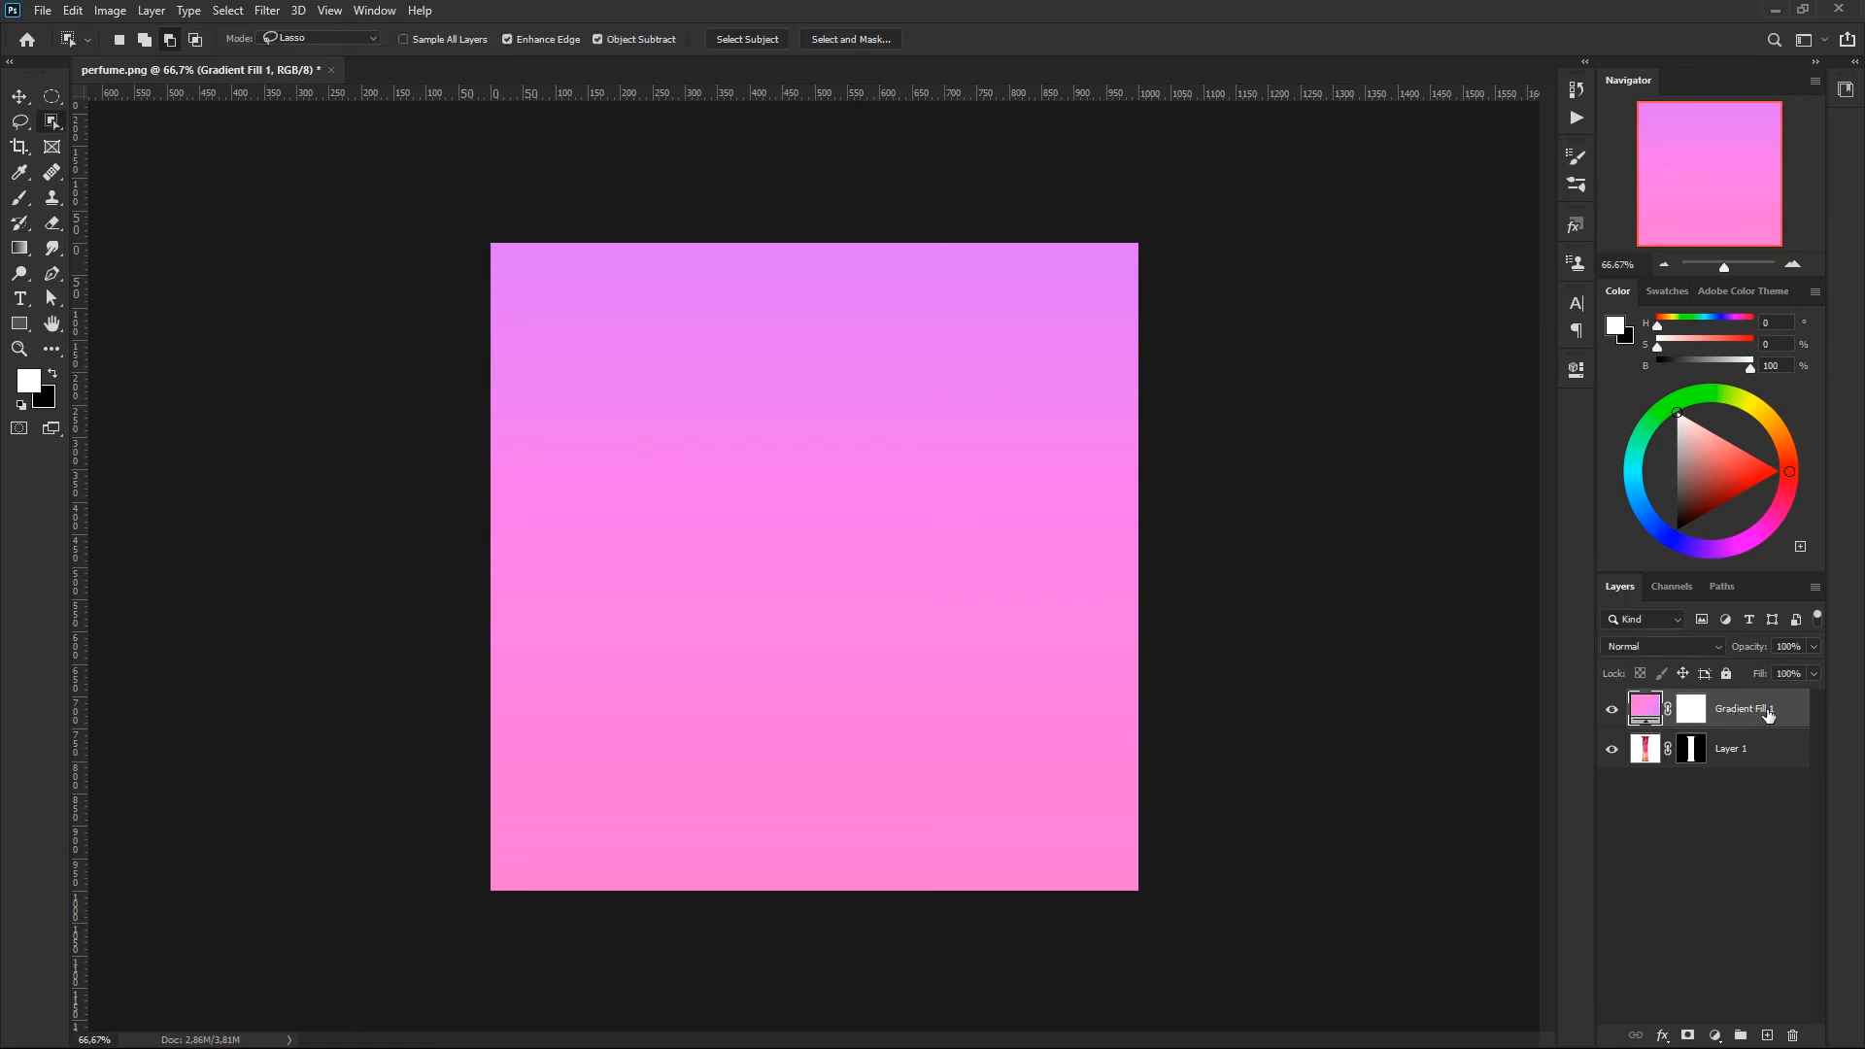
drag(1768, 712, 1762, 774)
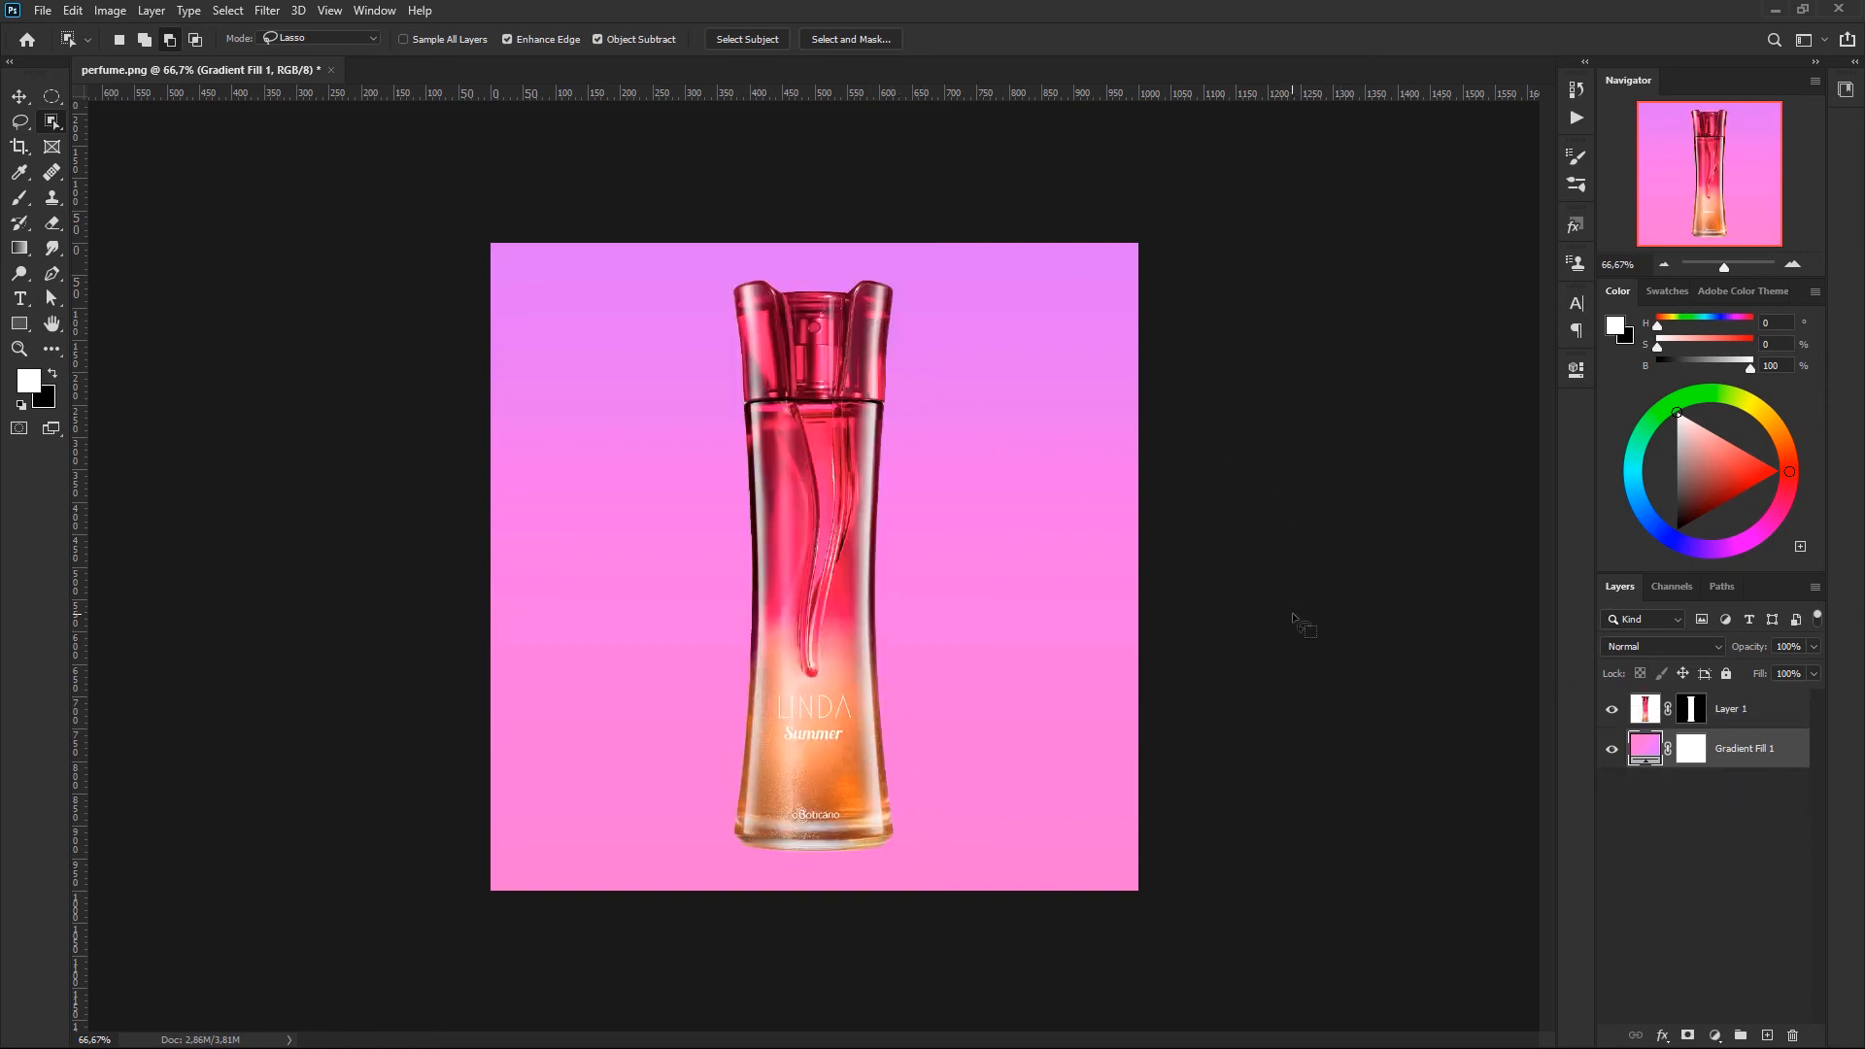
- Paint black on the bottle's layer mask with a 2 px brush to hide the white remnants at both sides of the neck
click(1739, 710)
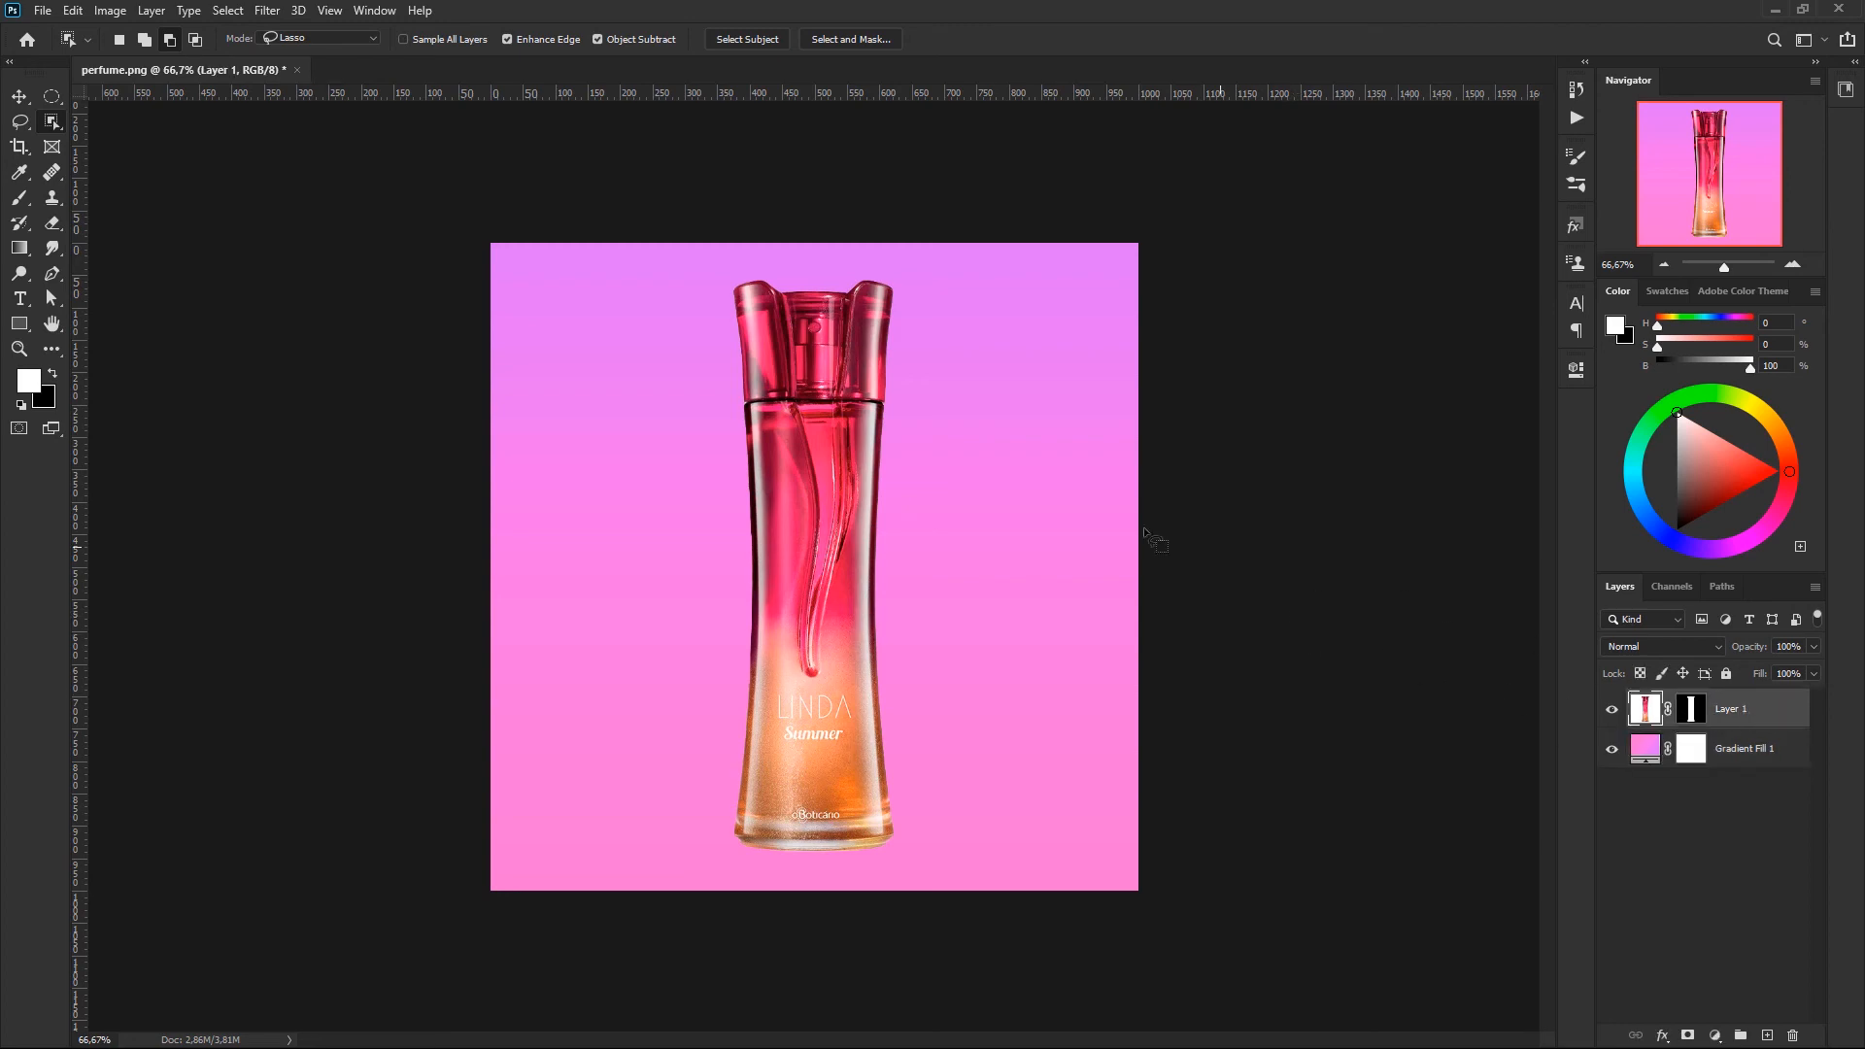
key(z)
drag(907, 408, 1003, 415)
key(w)
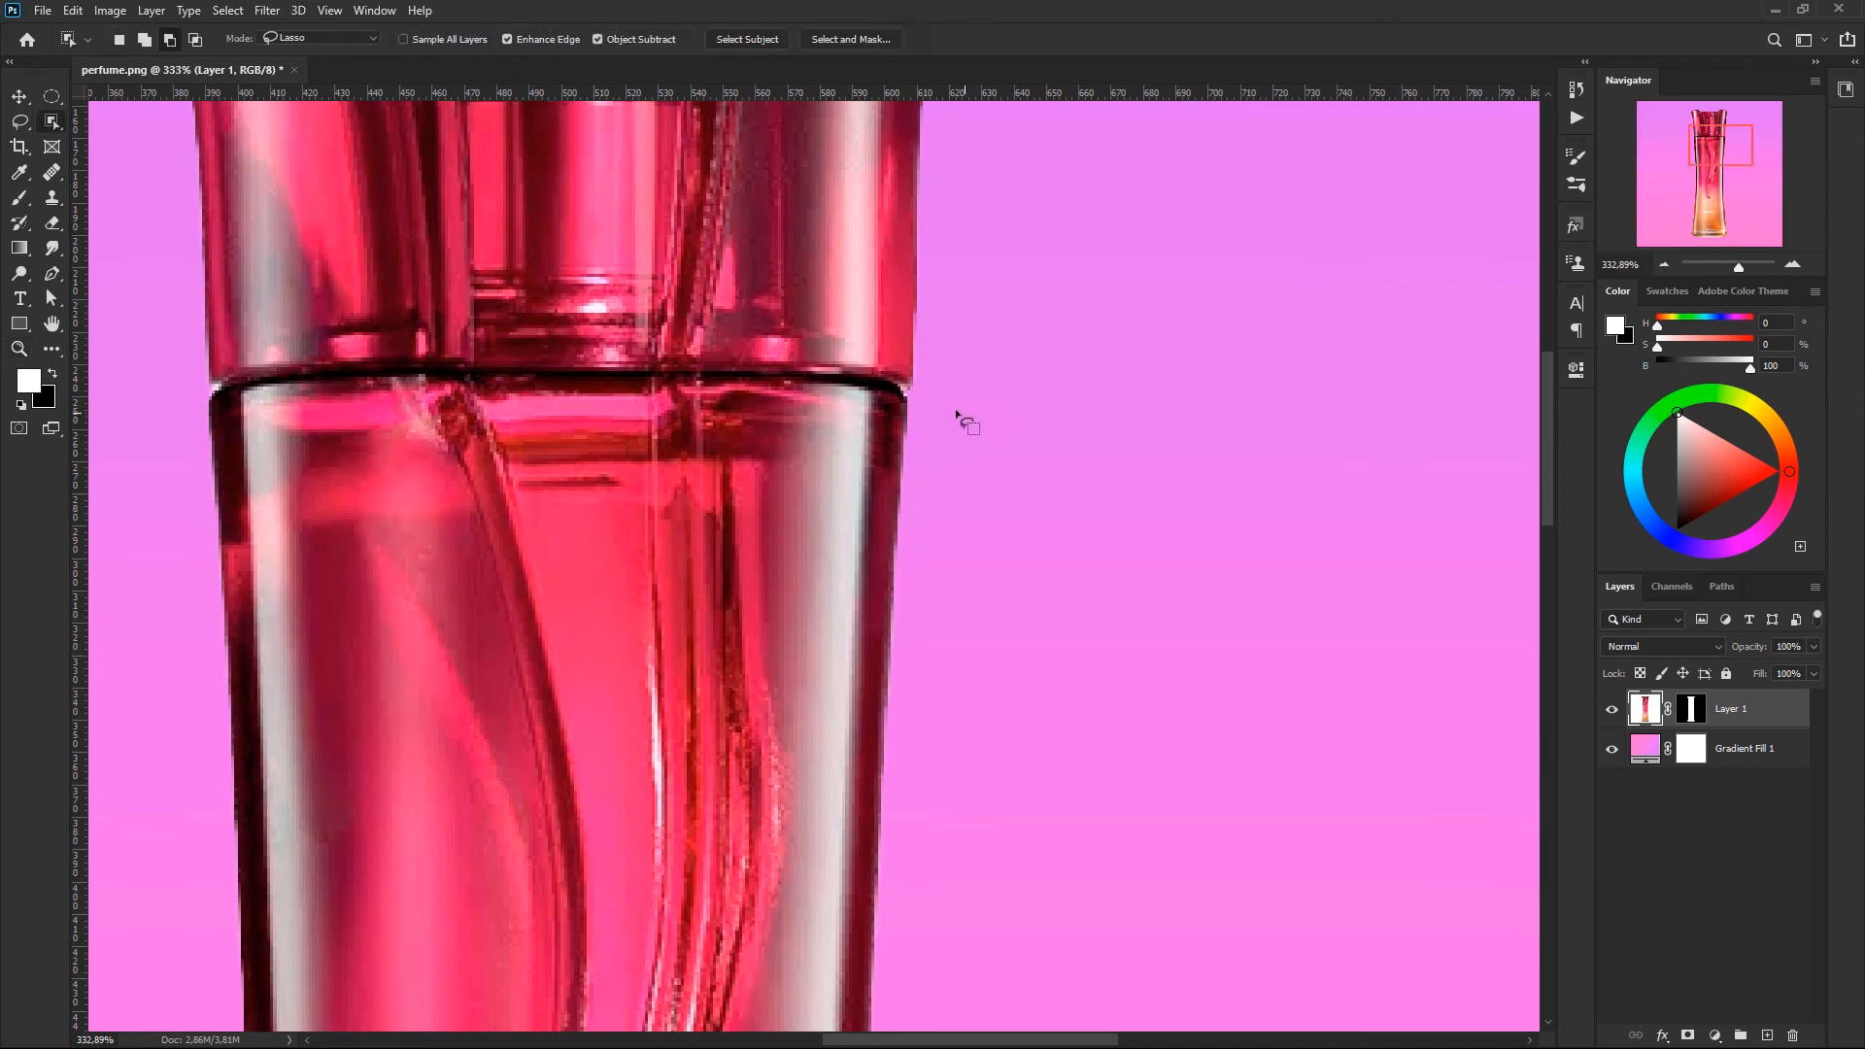
mouse_move(862, 437)
mouse_down()
mouse_move(879, 436)
mouse_move(987, 762)
mouse_move(860, 590)
mouse_up()
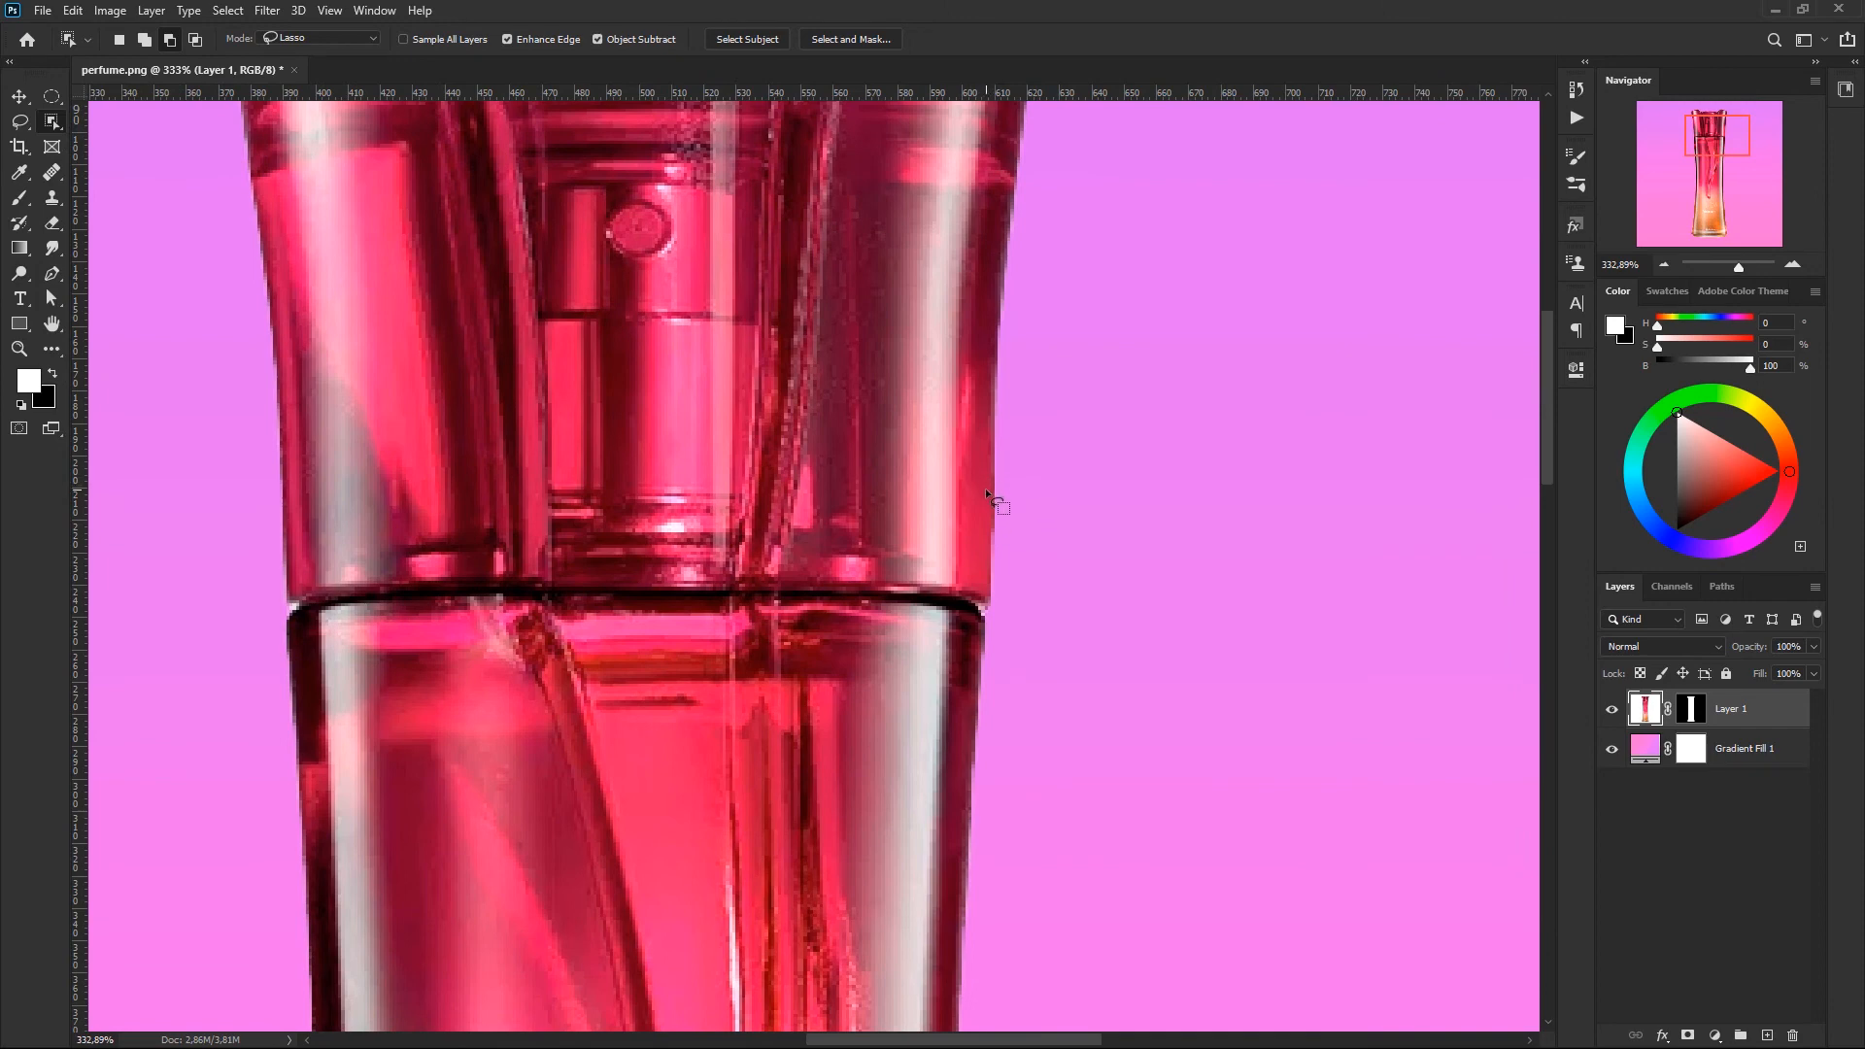
key(b)
drag(1003, 500, 935, 505)
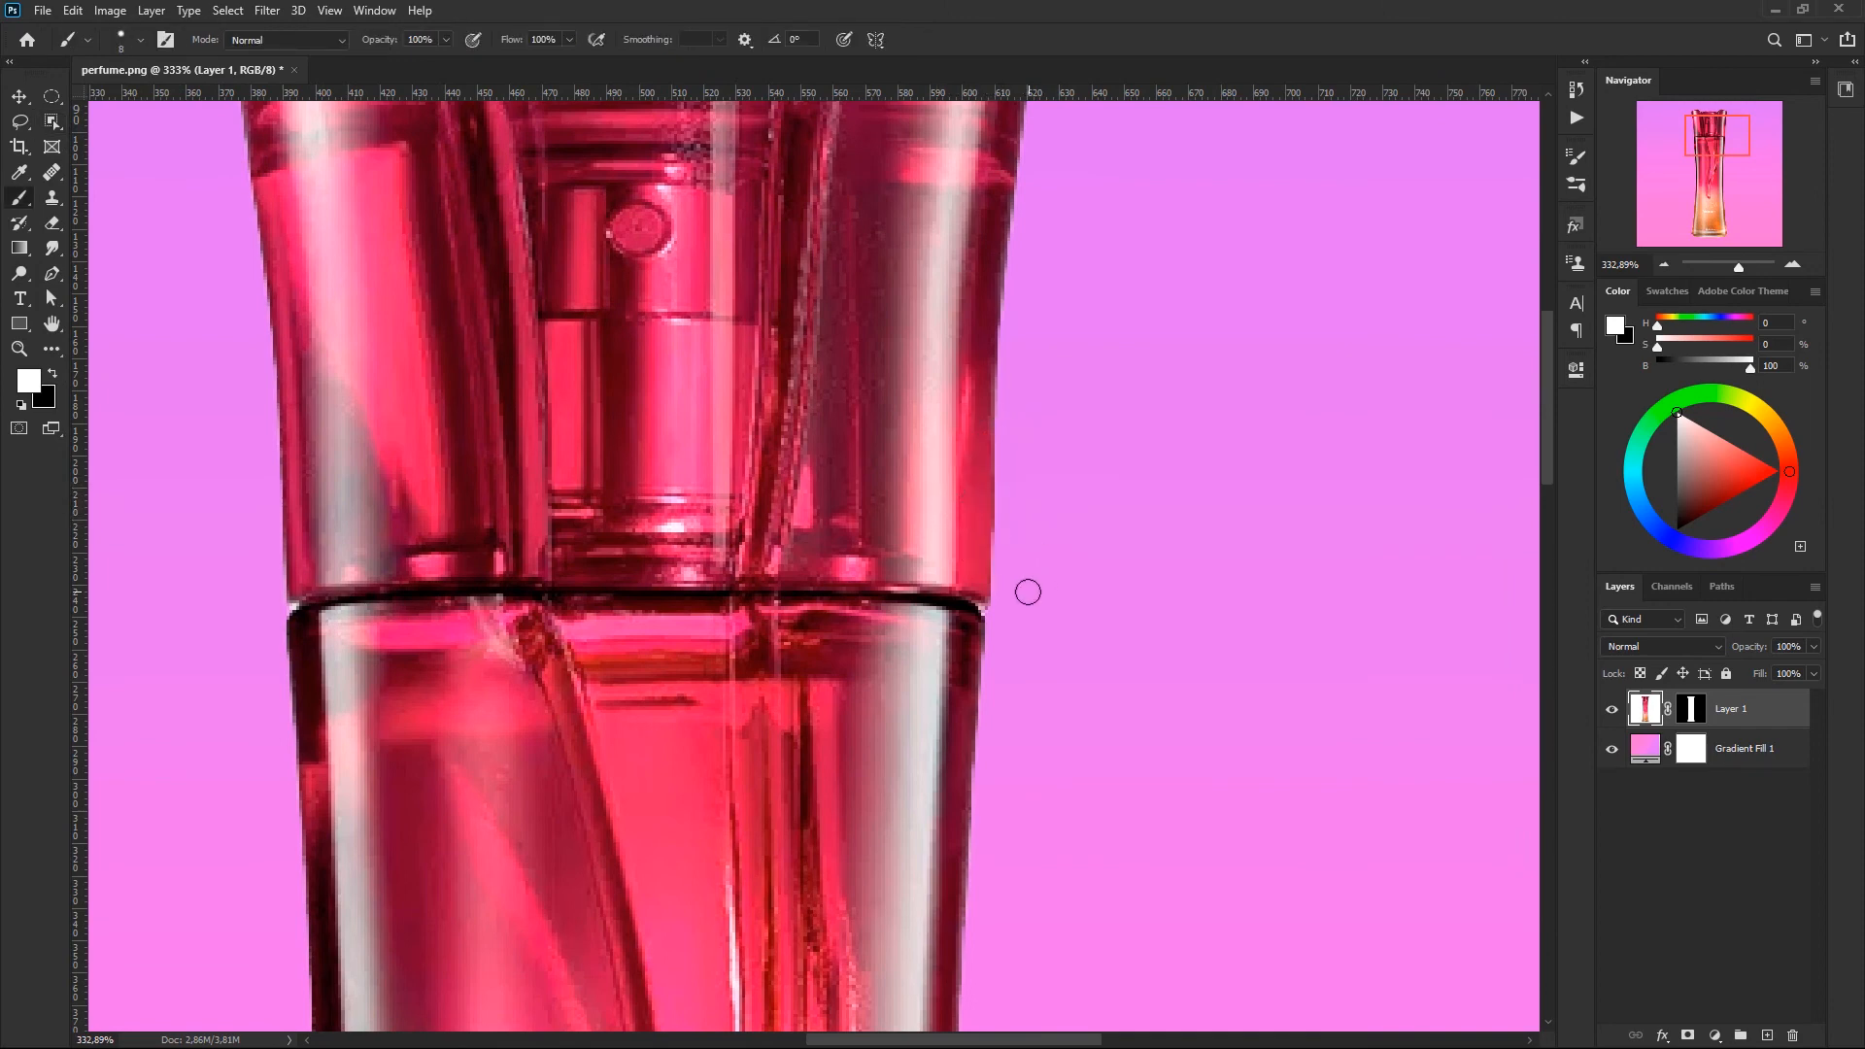
key(bracketleft)
key(bracketleft)
key(bracketleft)
key(bracketleft)
drag(428, 634, 494, 625)
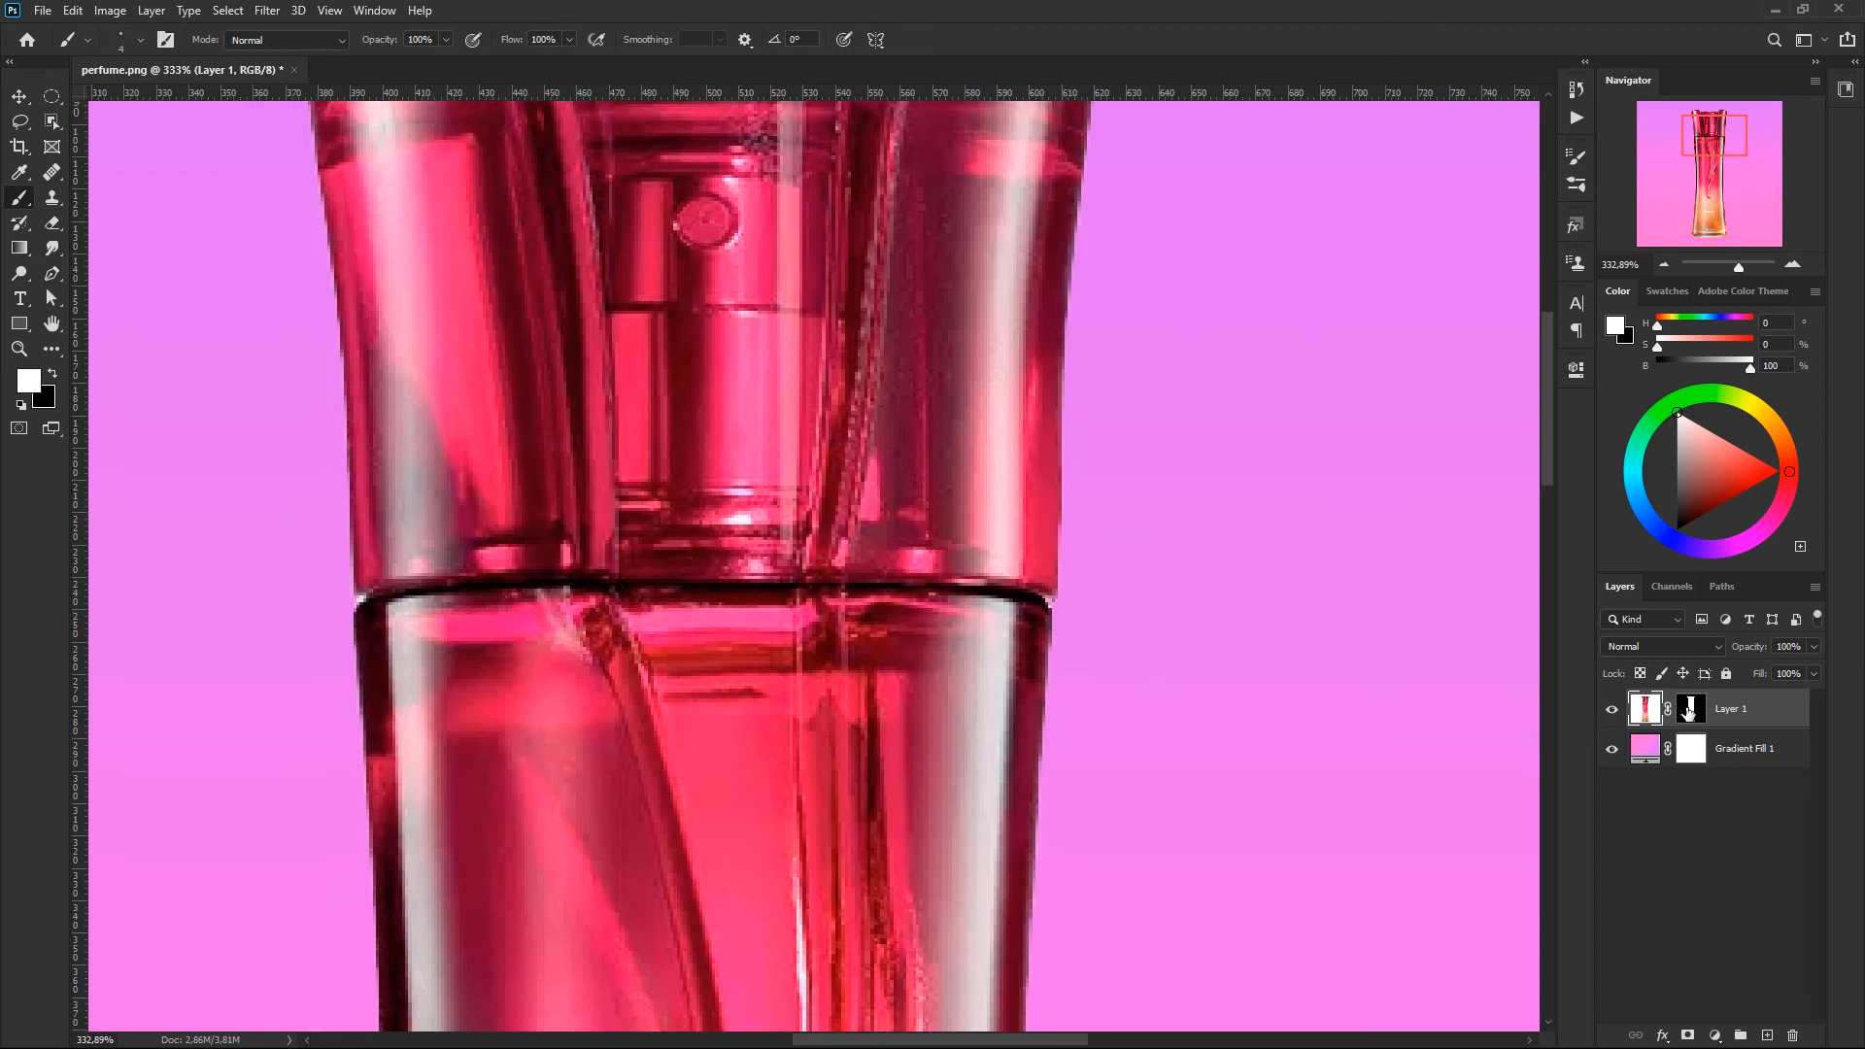
click(1688, 711)
key(x)
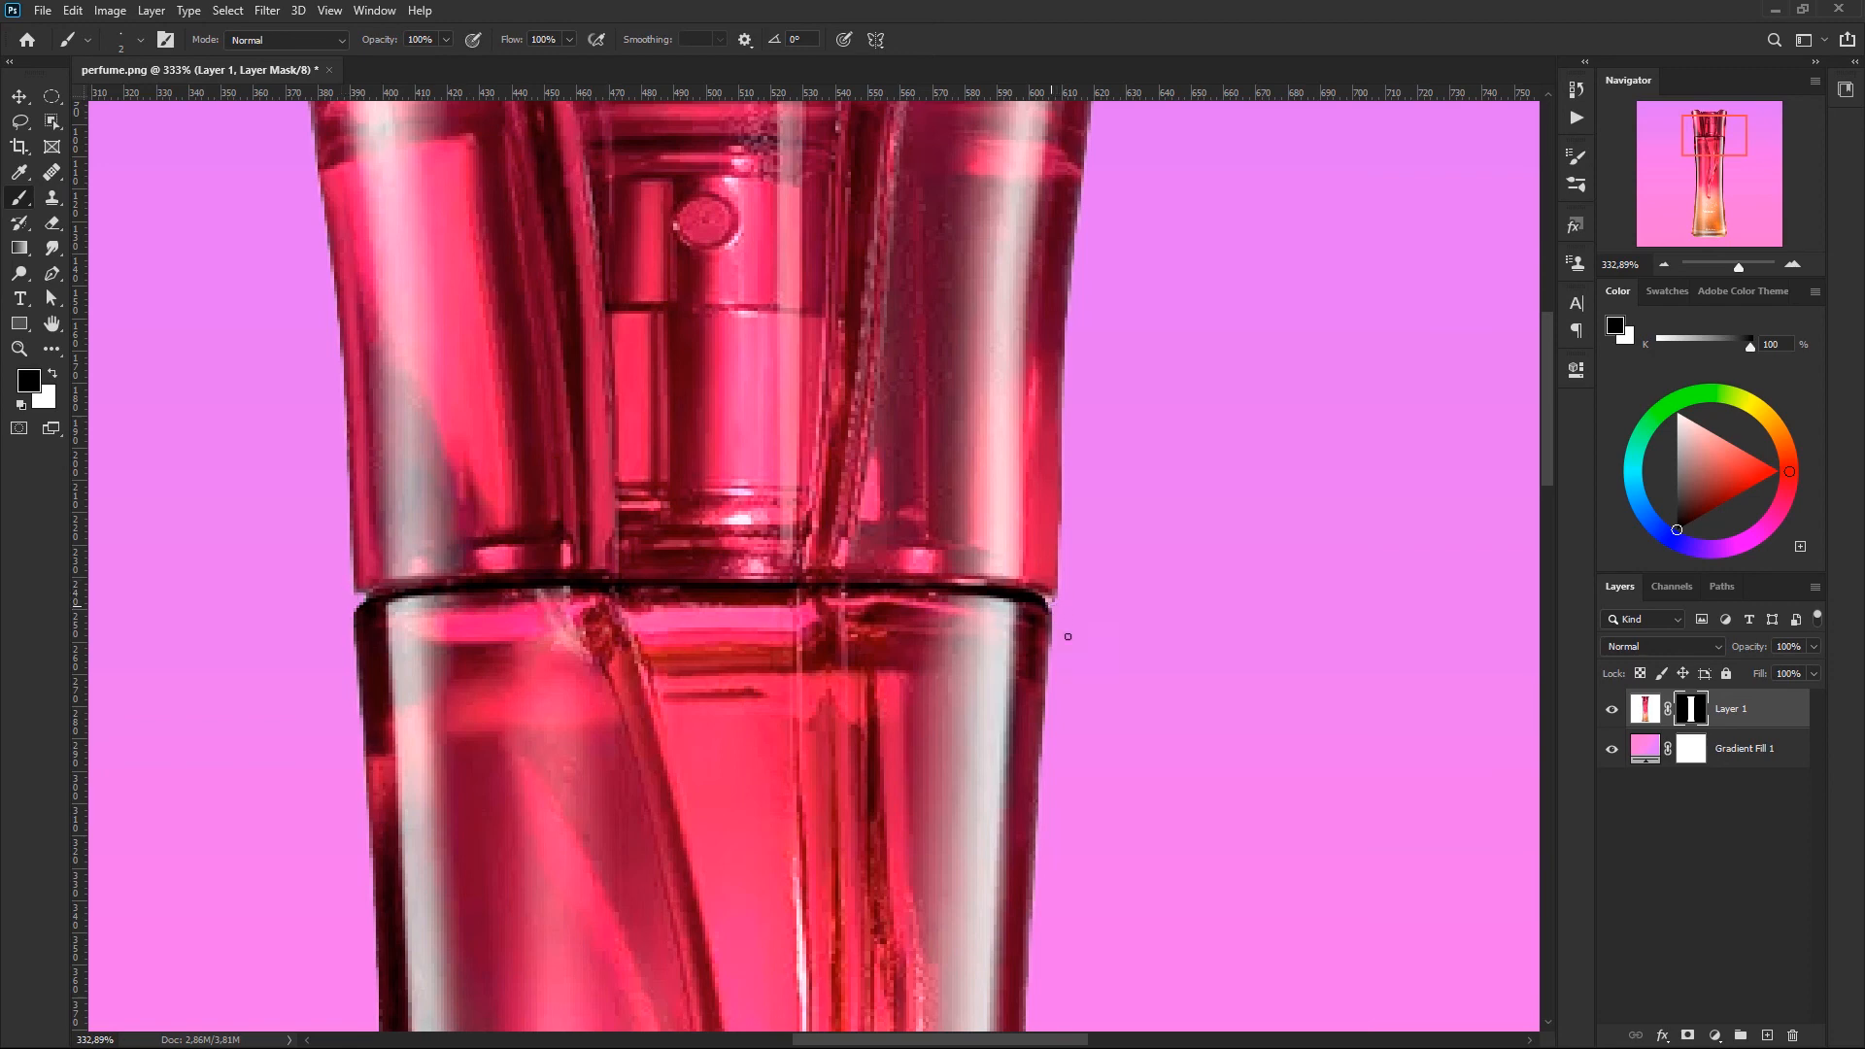
key(ctrl+minus)
key(ctrl+minus)
key(ctrl+minus)
key(ctrl+minus)
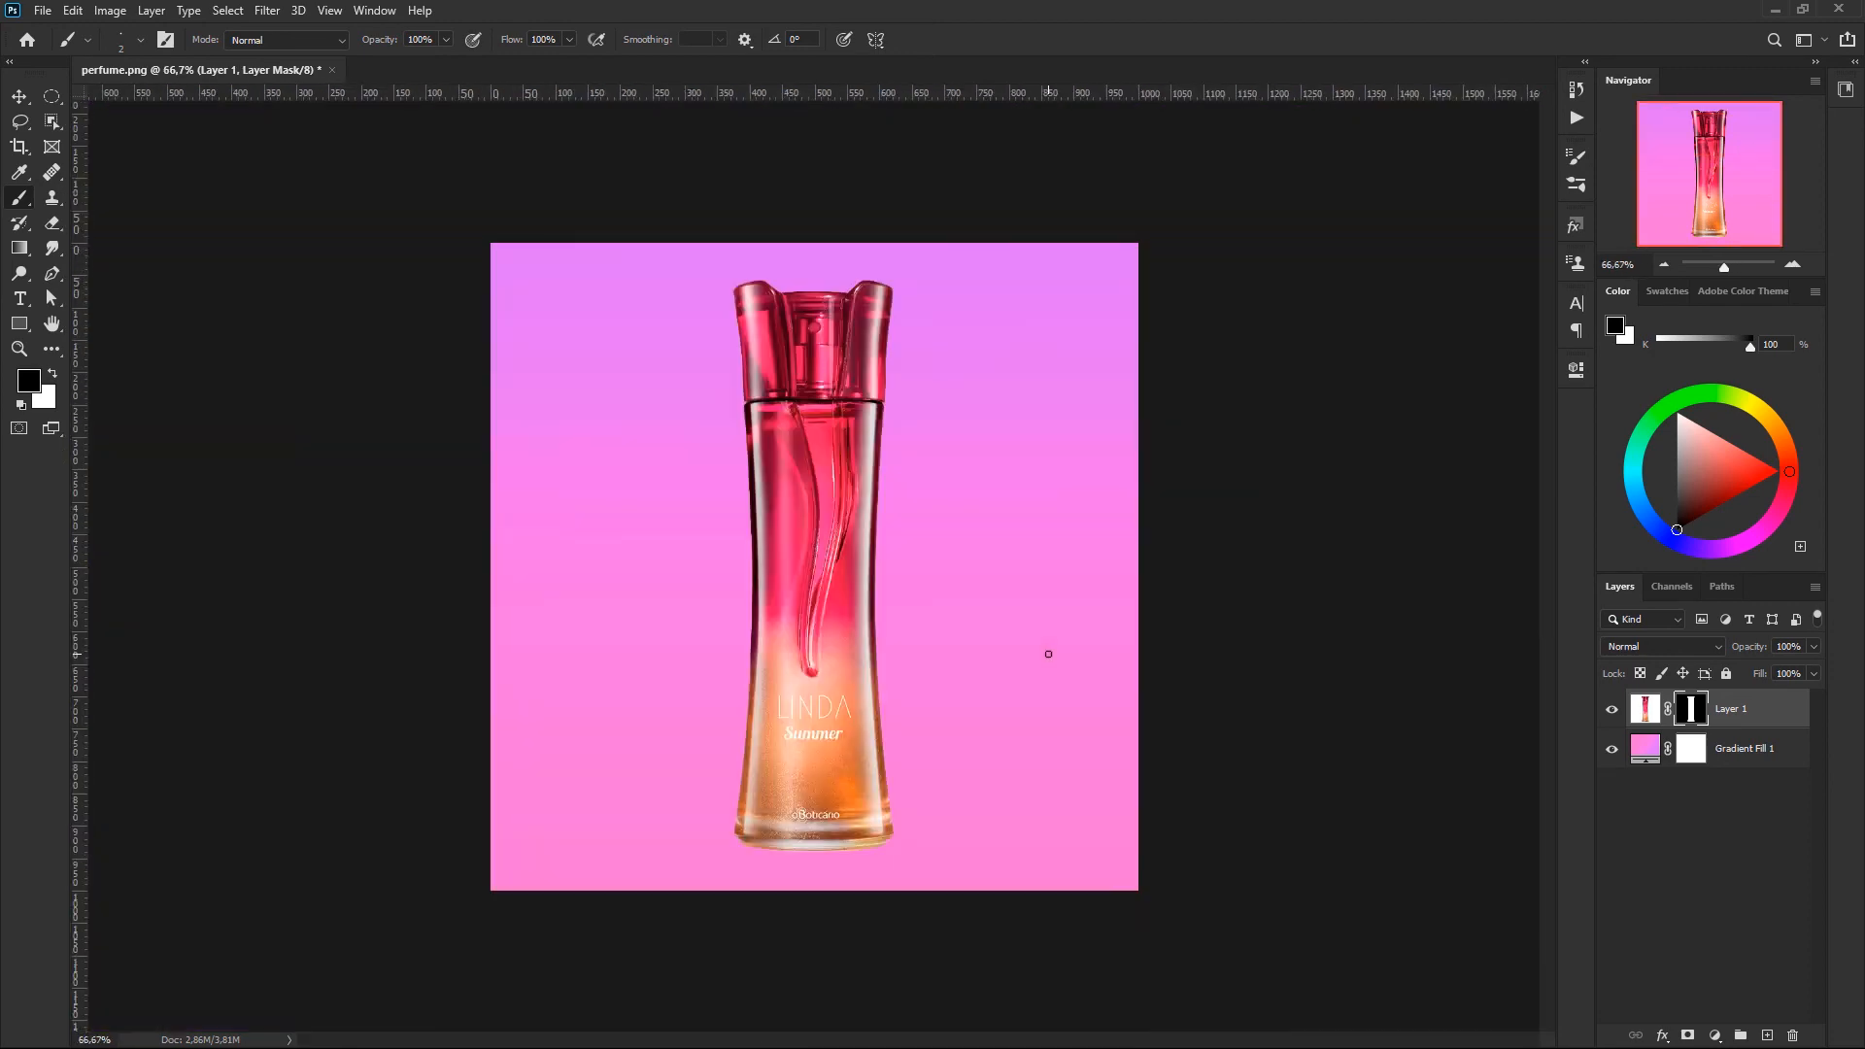
- Scale the bottle layer together with its linked mask to 71.20% about its centre
key(ctrl+plus)
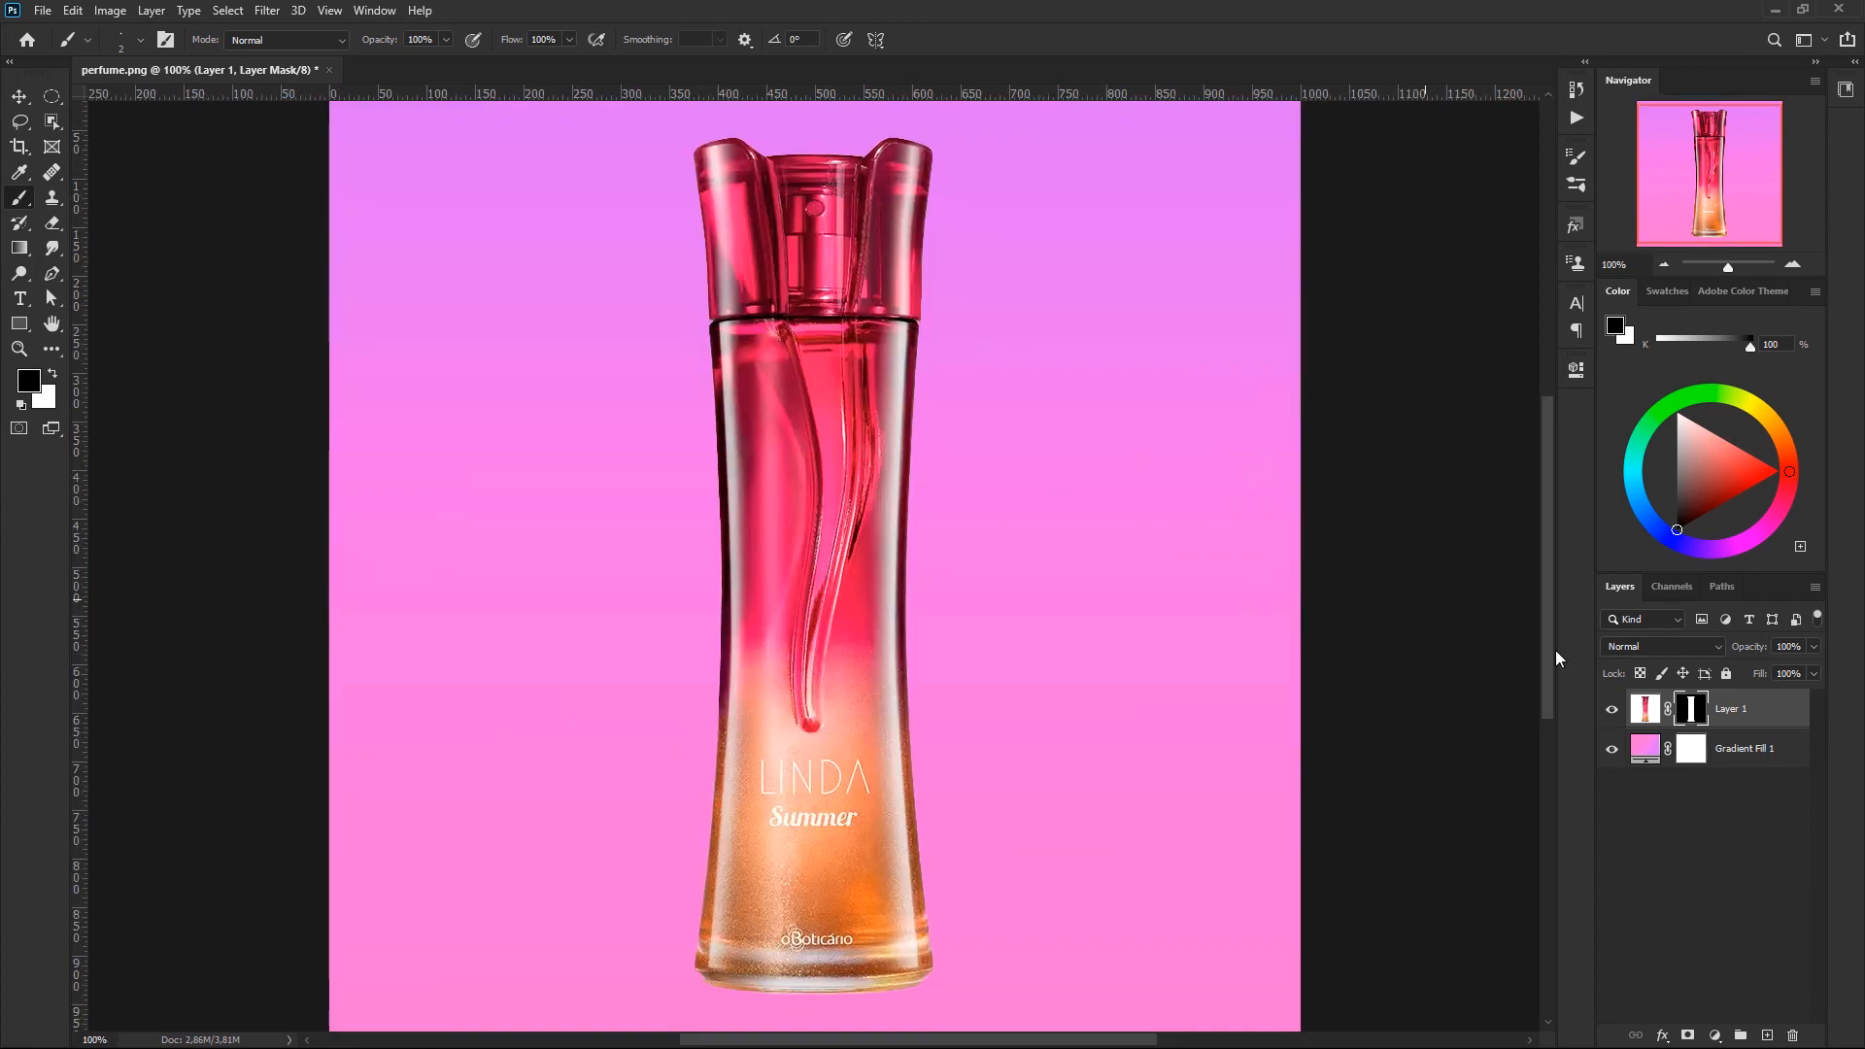
click(1778, 715)
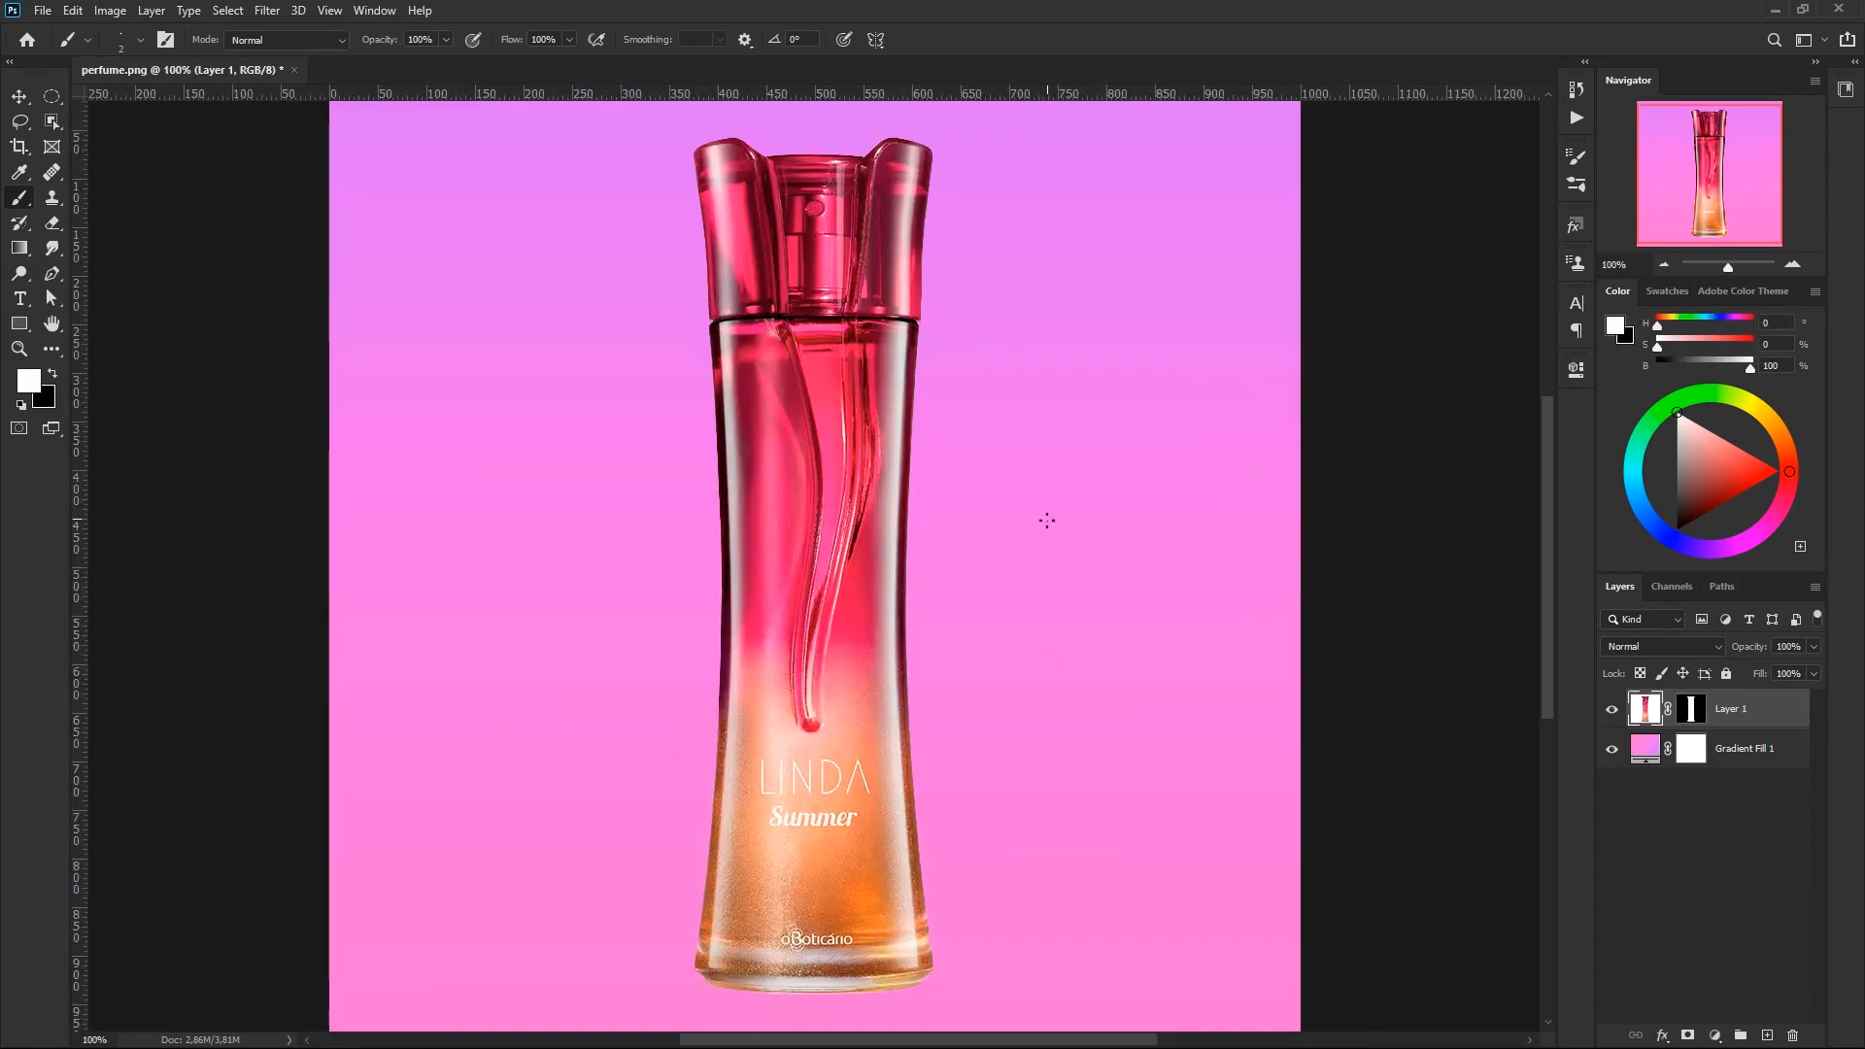
key(ctrl+t)
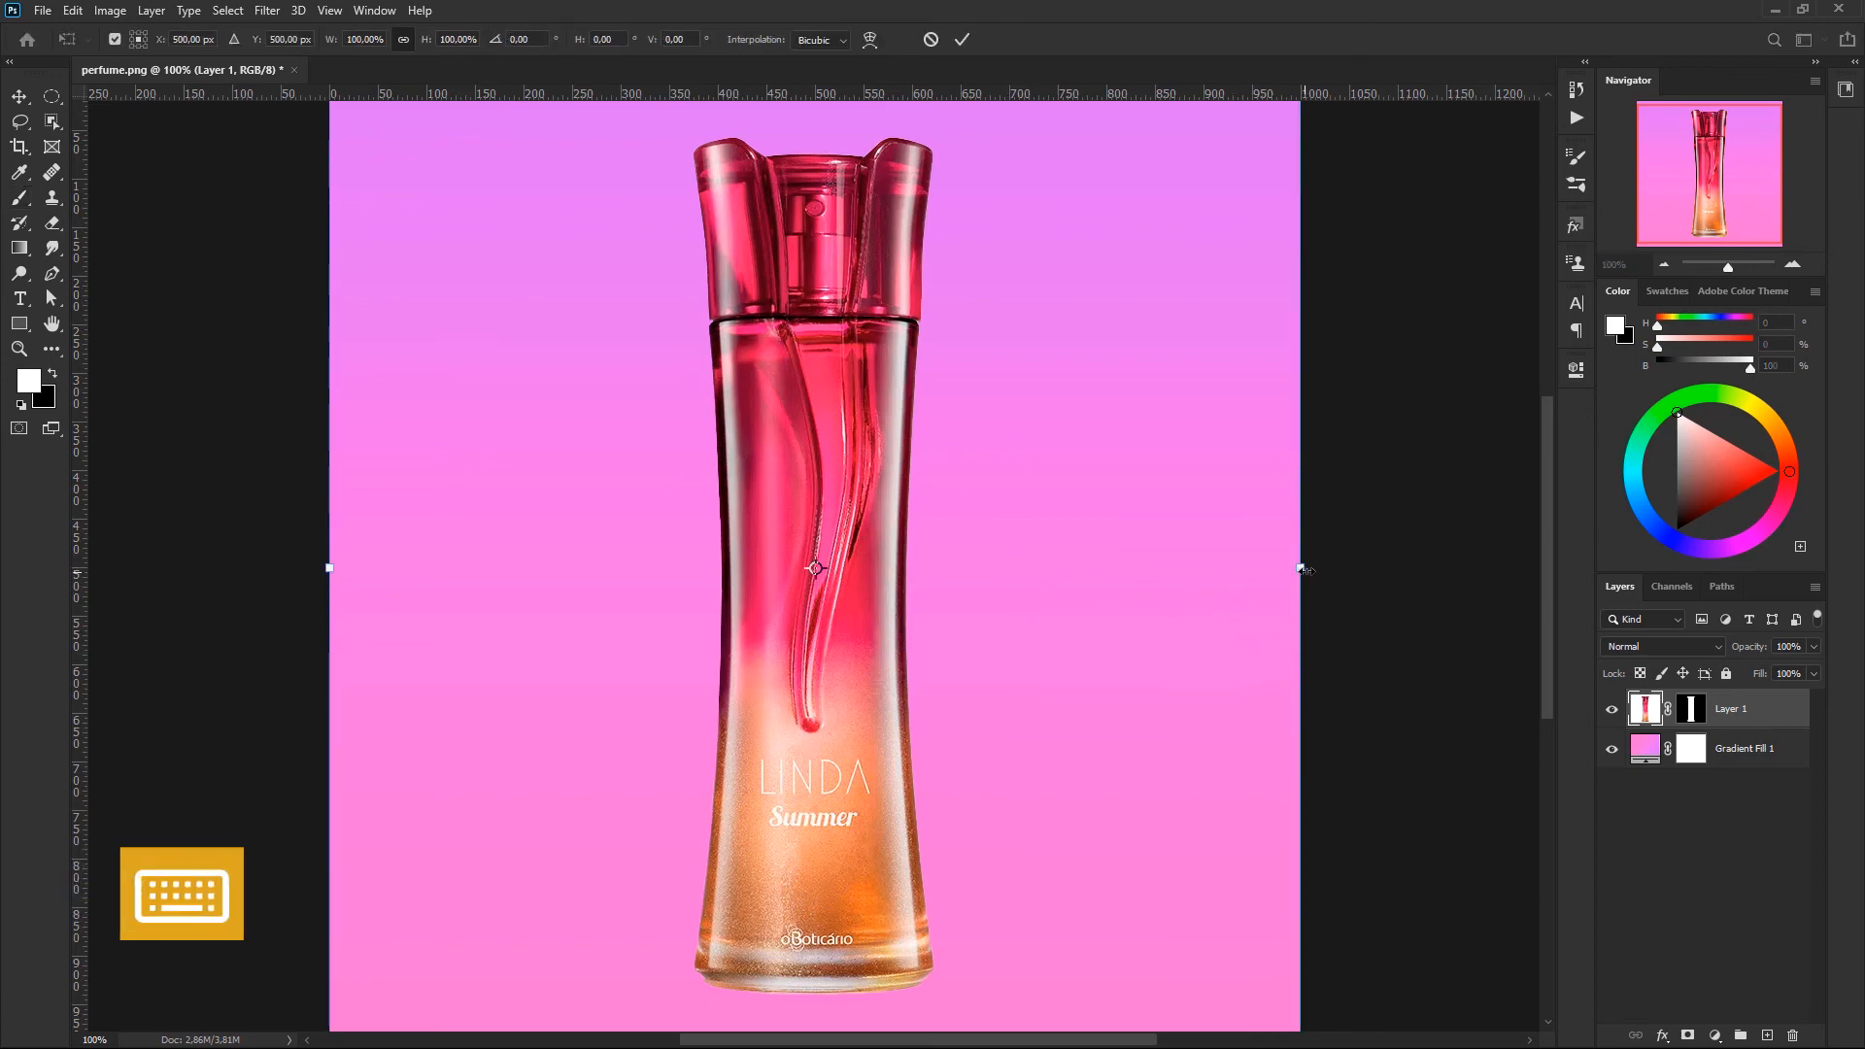
drag(1302, 571, 1162, 570)
key(Return)
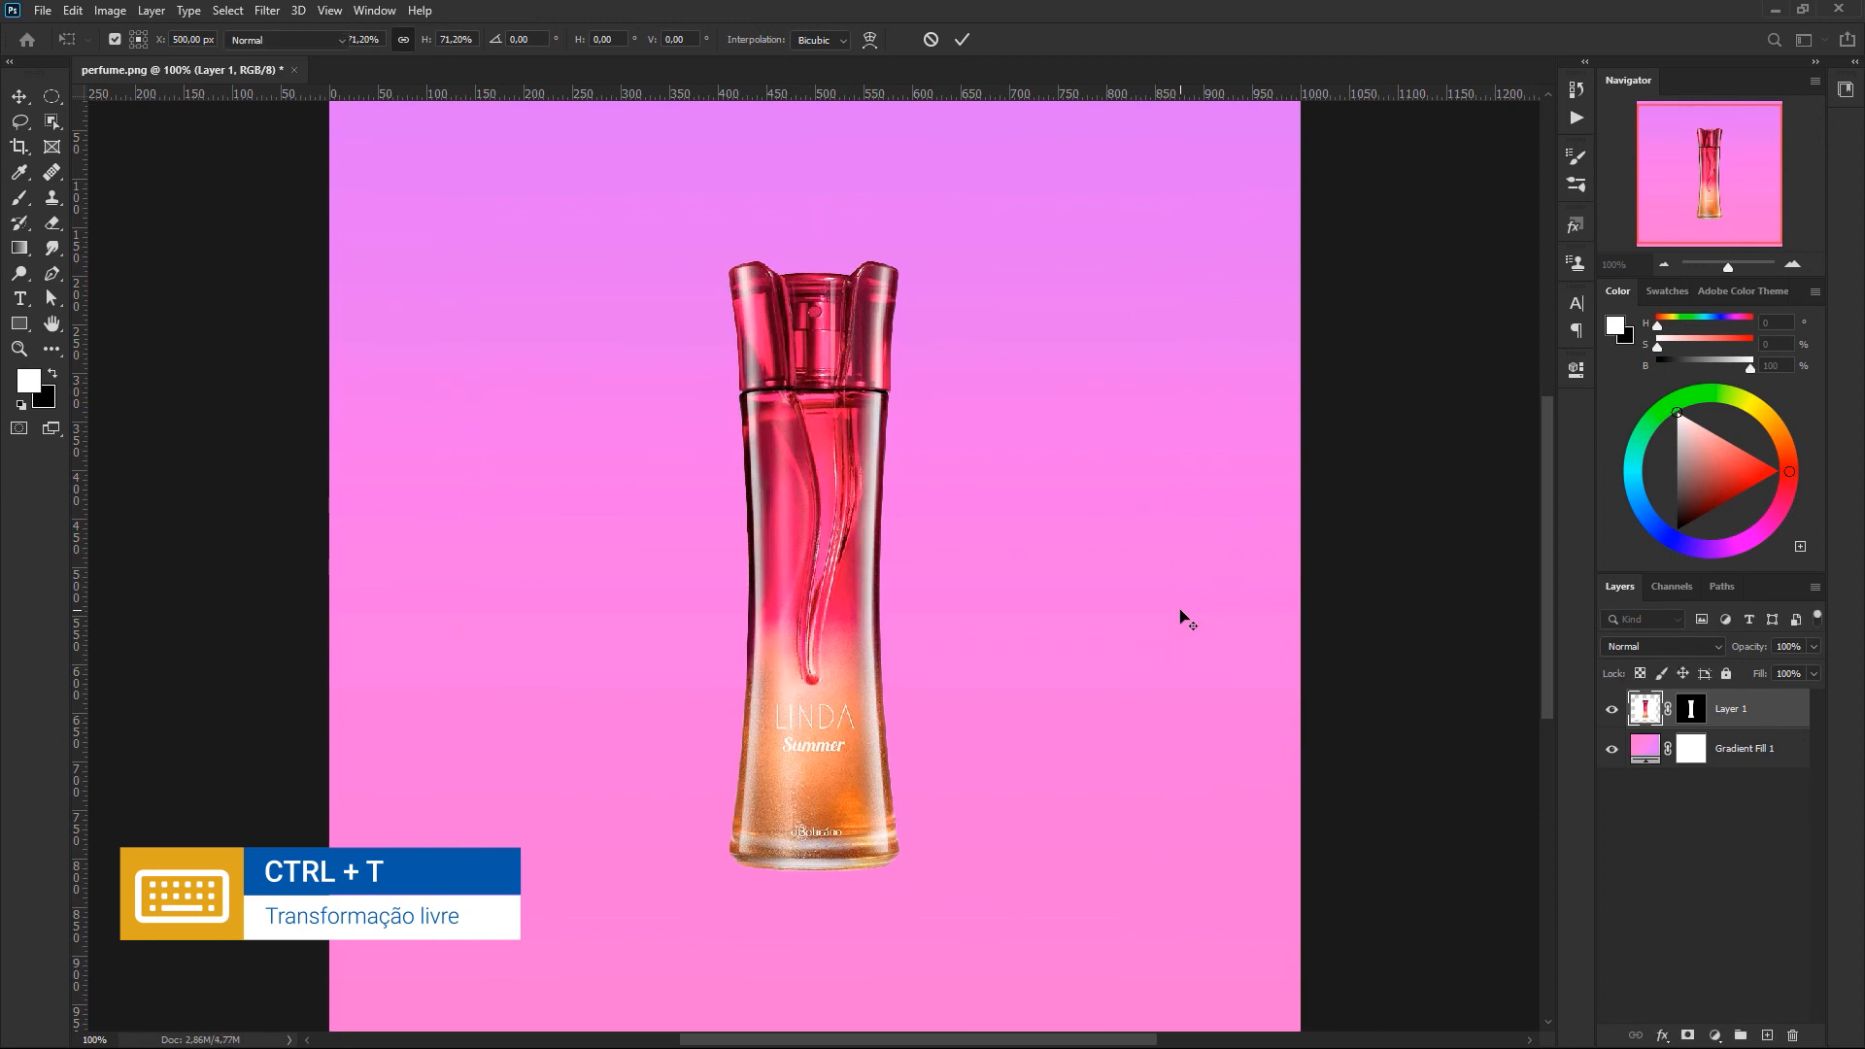
key(ctrl+0)
- Try painting white on the bottle's layer mask to reveal the original photo background just beside the bottle
key(b)
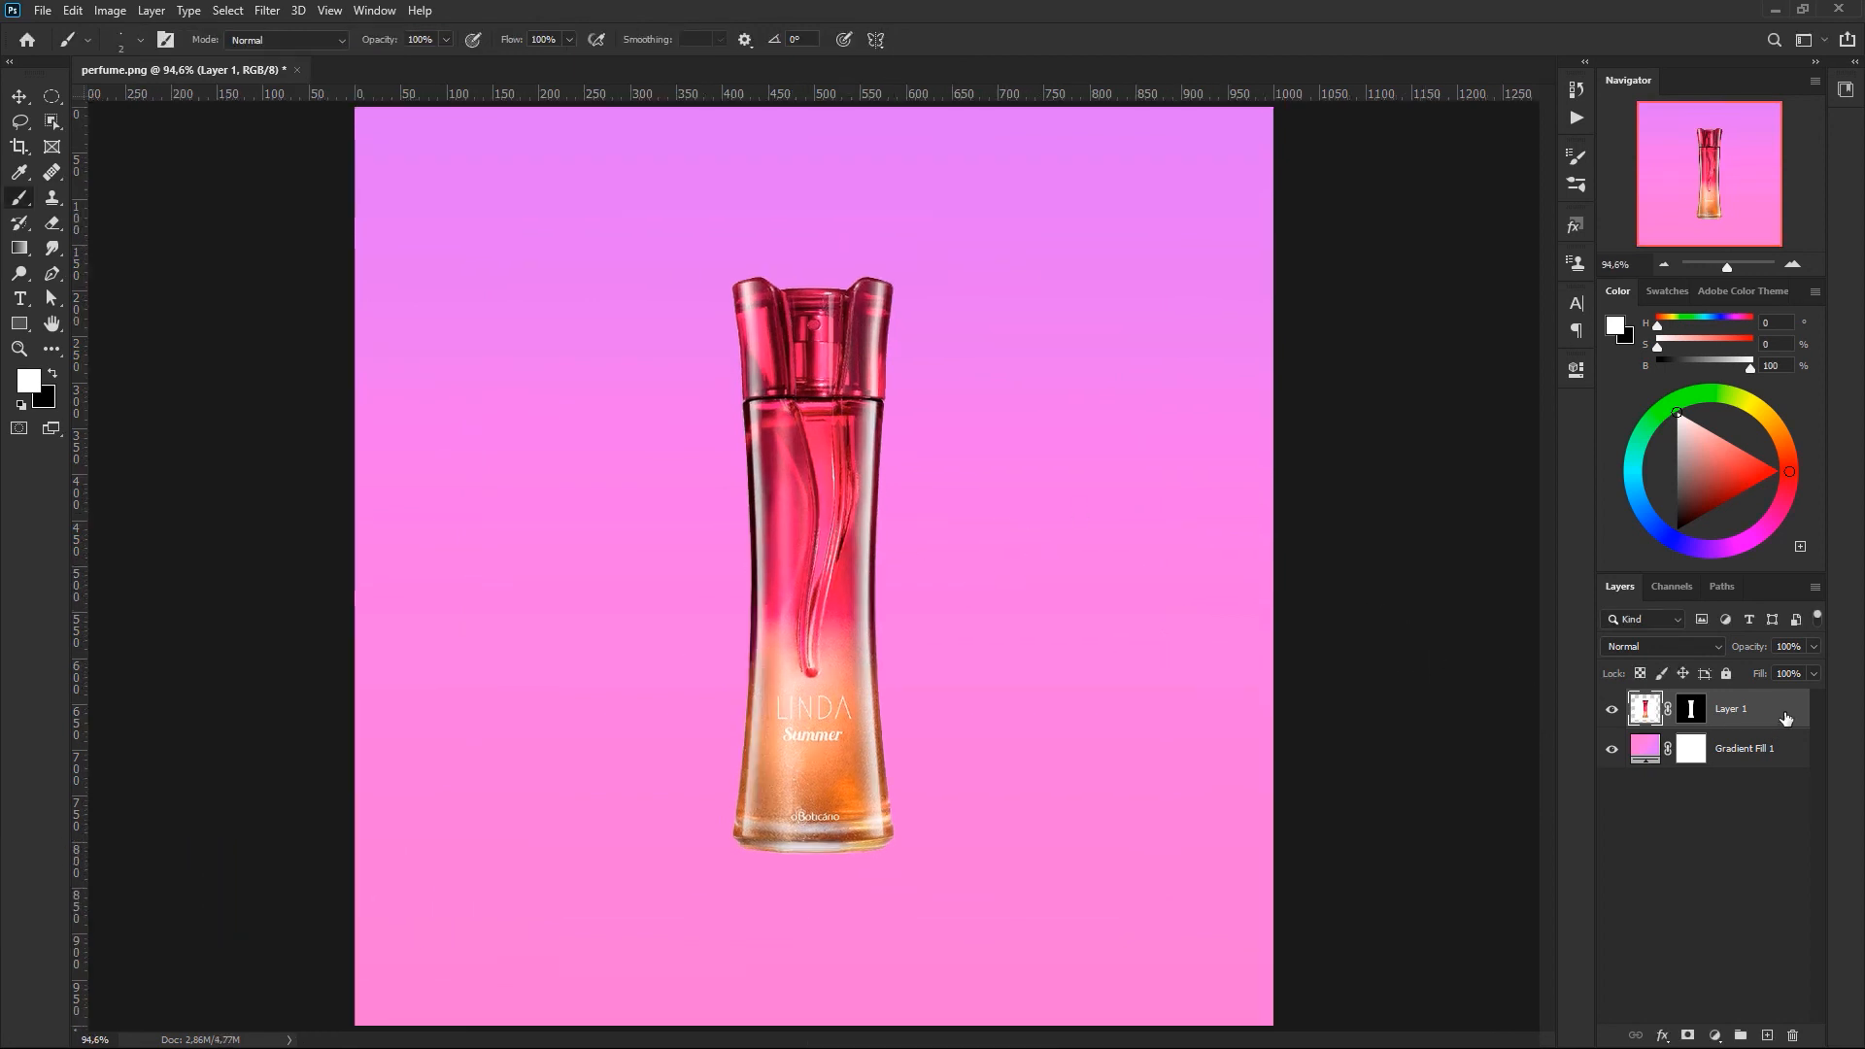
click(1691, 709)
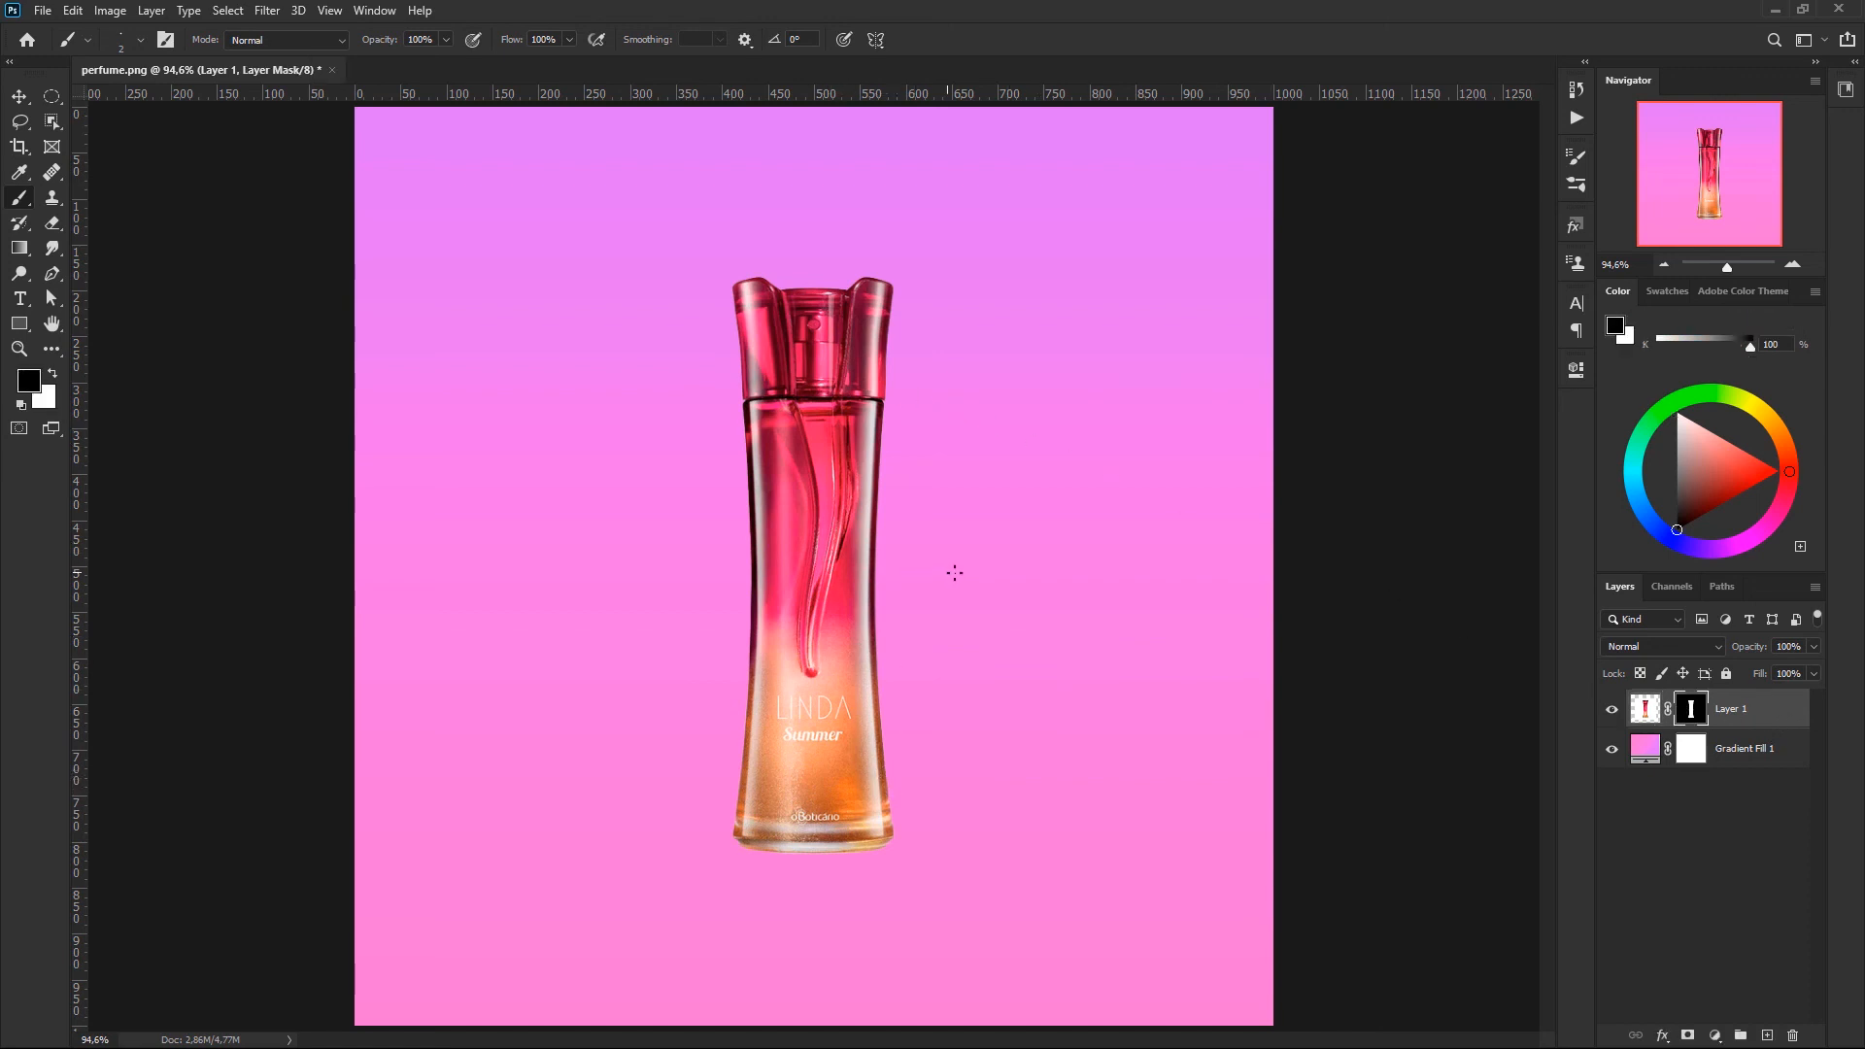
key(x)
mouse_move(920, 583)
mouse_down()
mouse_move(943, 587)
mouse_move(883, 595)
mouse_move(889, 663)
mouse_move(924, 568)
mouse_move(904, 629)
mouse_move(892, 575)
mouse_move(898, 646)
mouse_up()
key(x)
key(ctrl+z)
key(ctrl+shift+z)
- Draw a flat elliptical selection spanning the bottle's base with no layer selected
click(1700, 816)
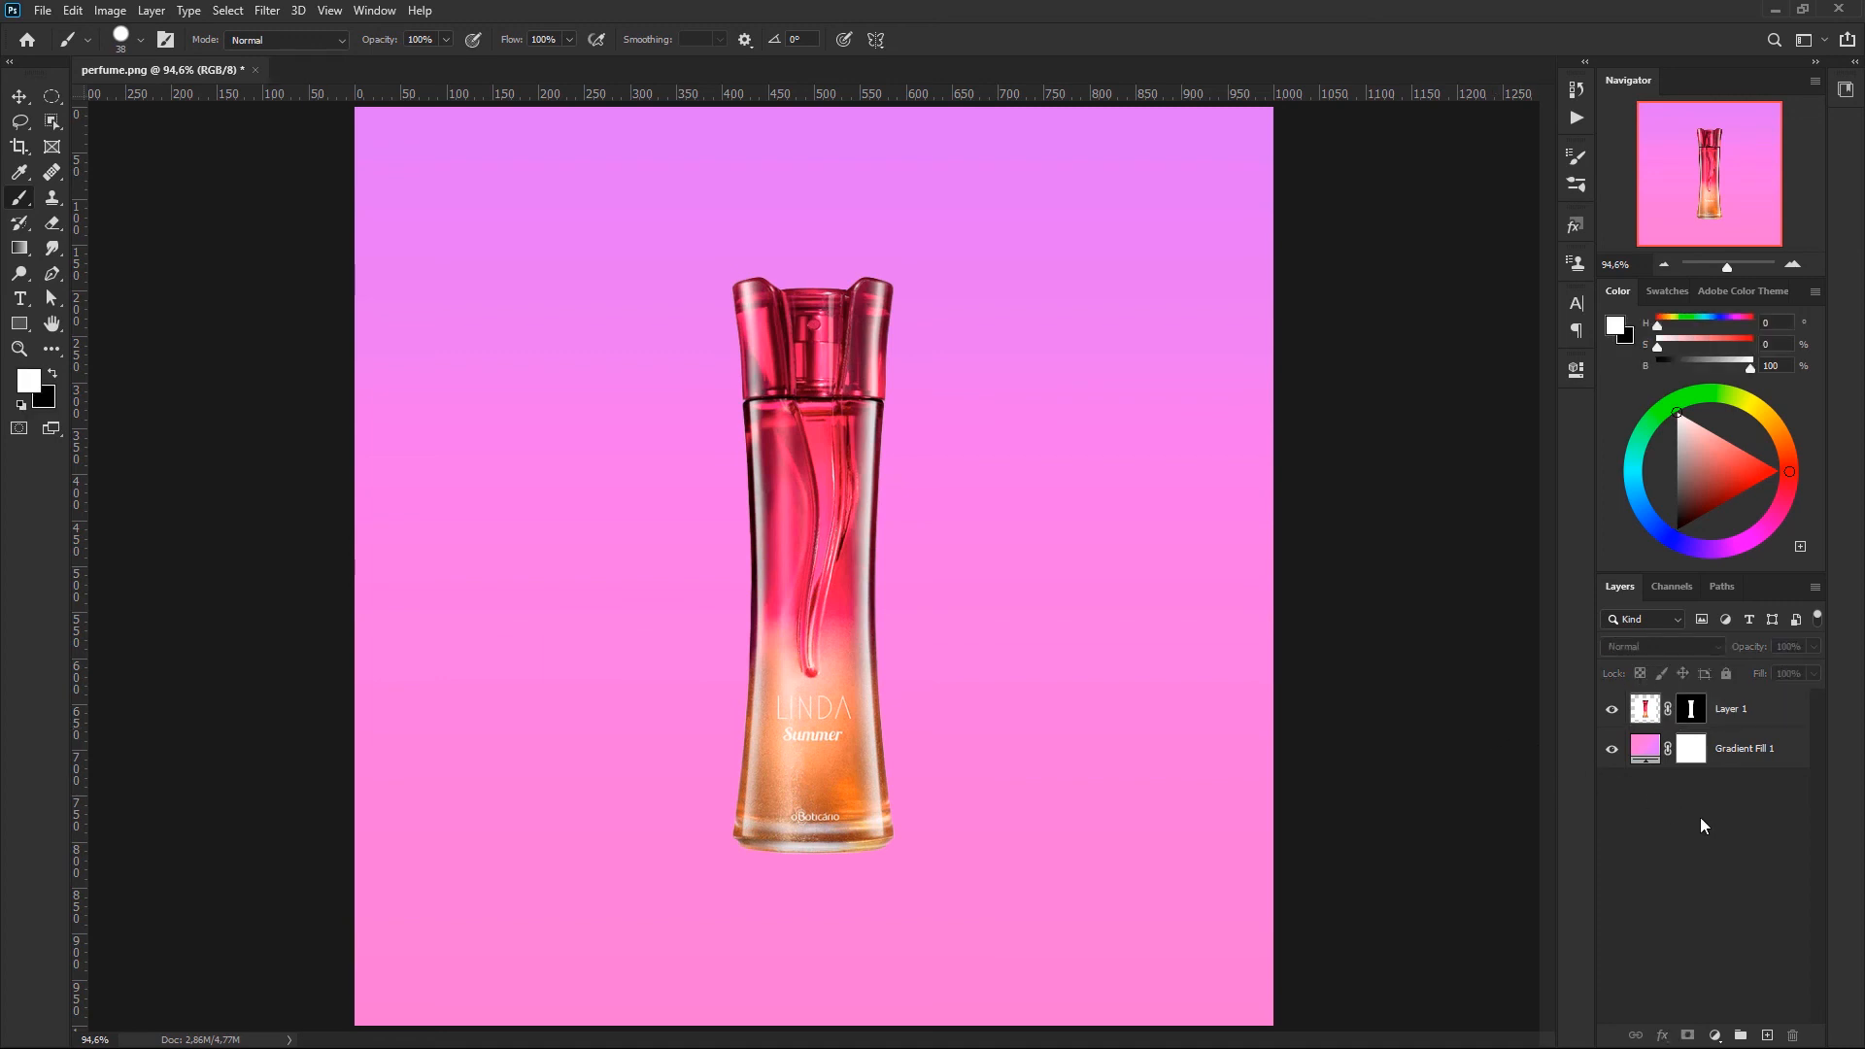
click(52, 98)
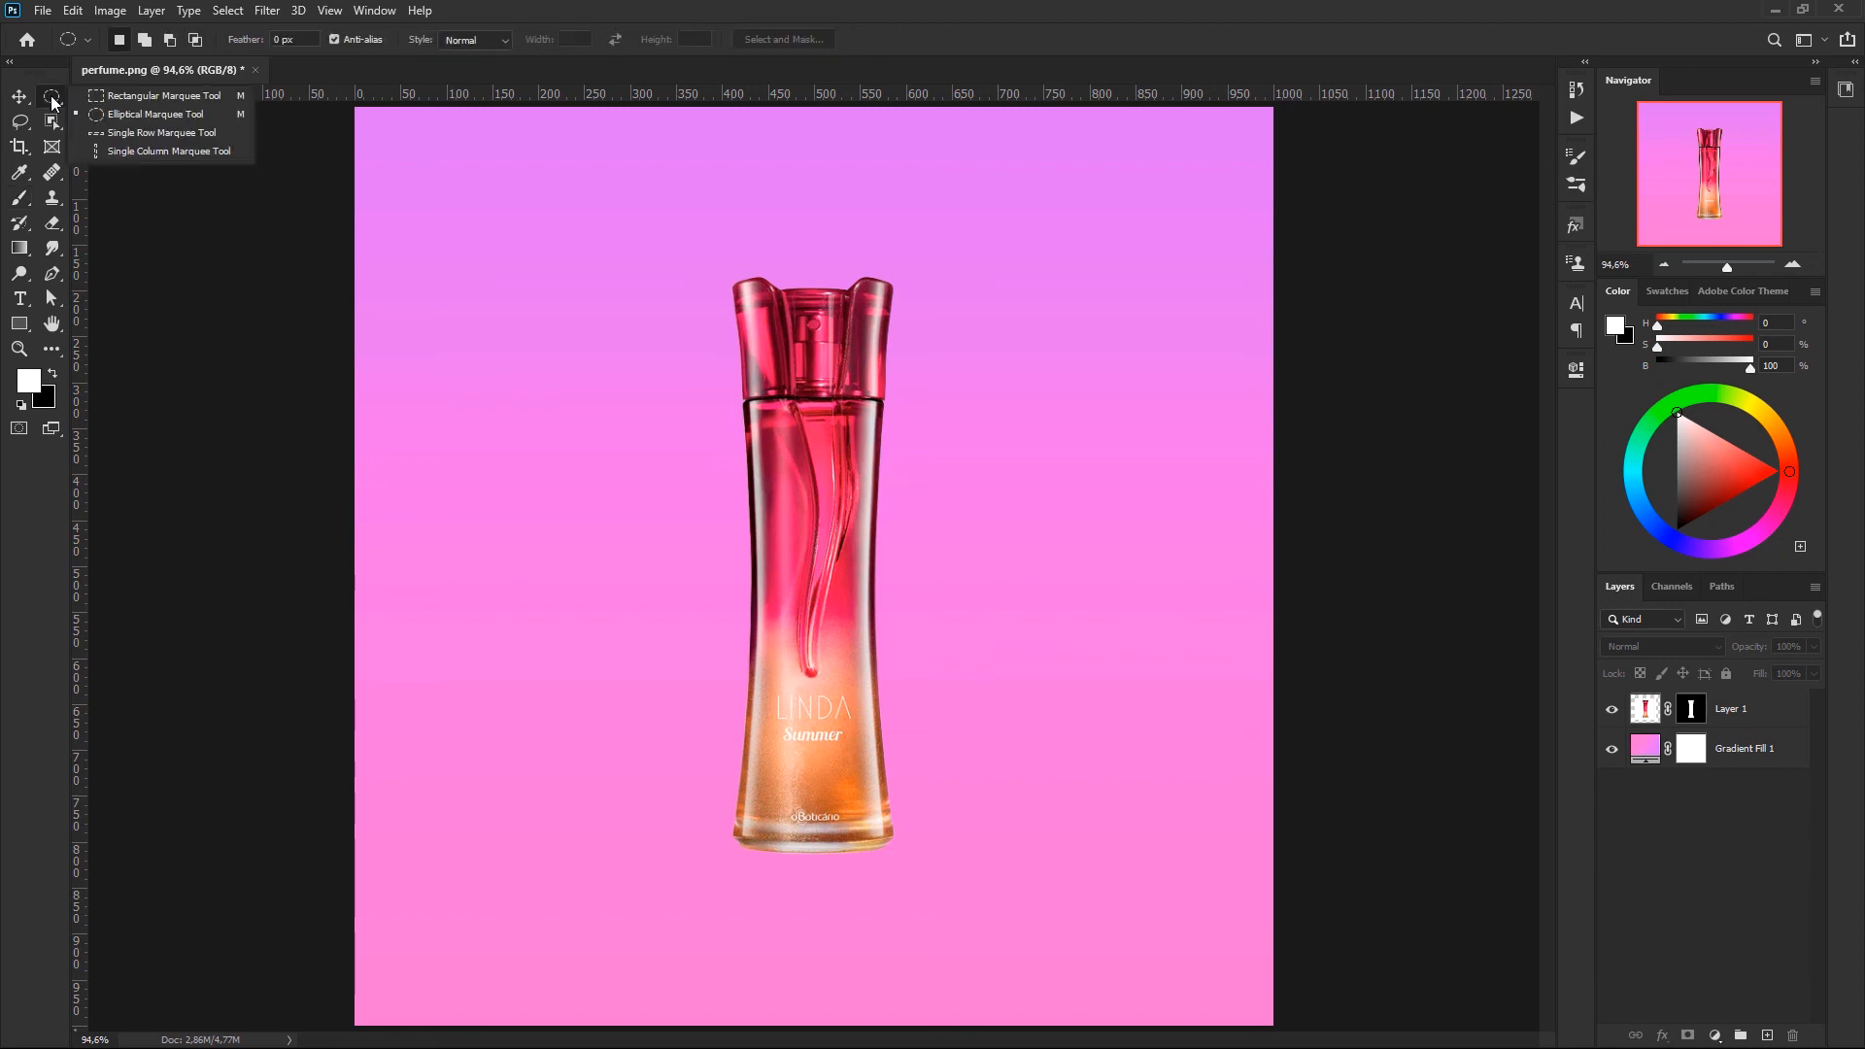
click(142, 115)
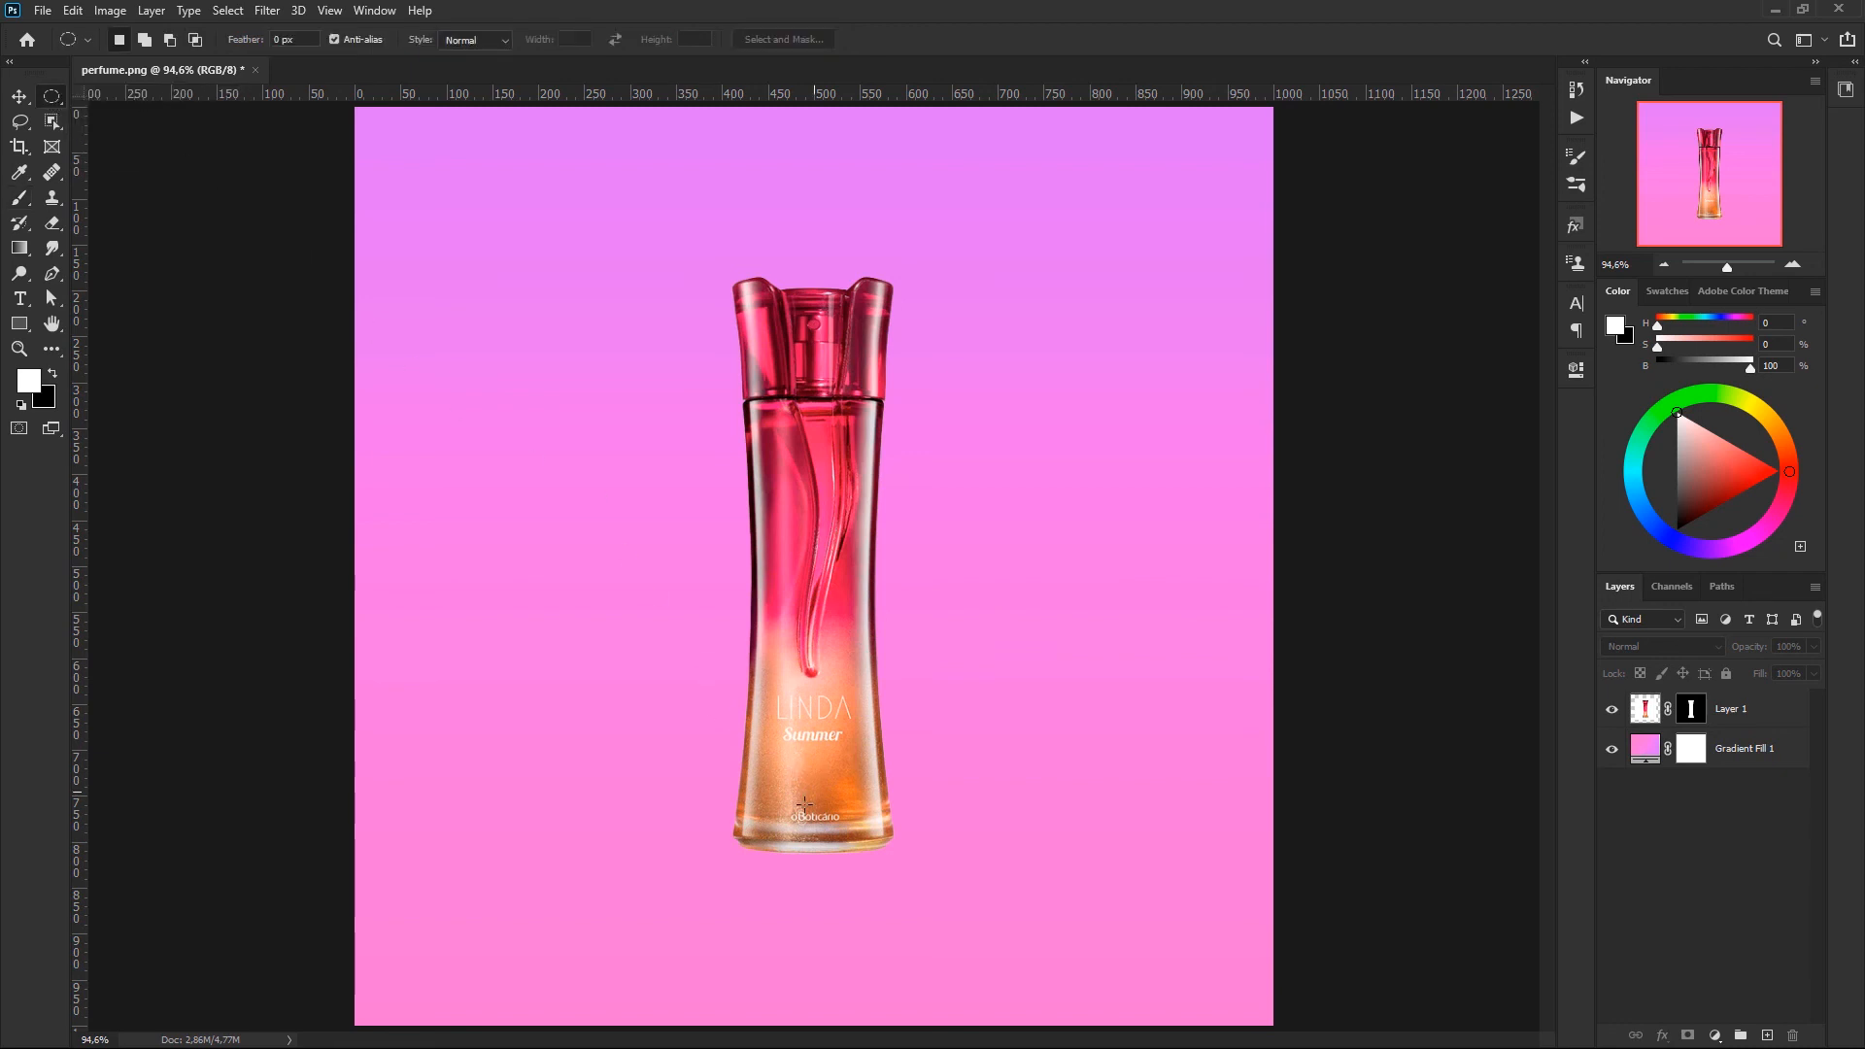
drag(729, 827, 892, 854)
- Fill the ellipse with a solid colour layer using the orange-brown sampled from the bottle's lower edge, and place it beneath the bottle layer
click(1715, 1036)
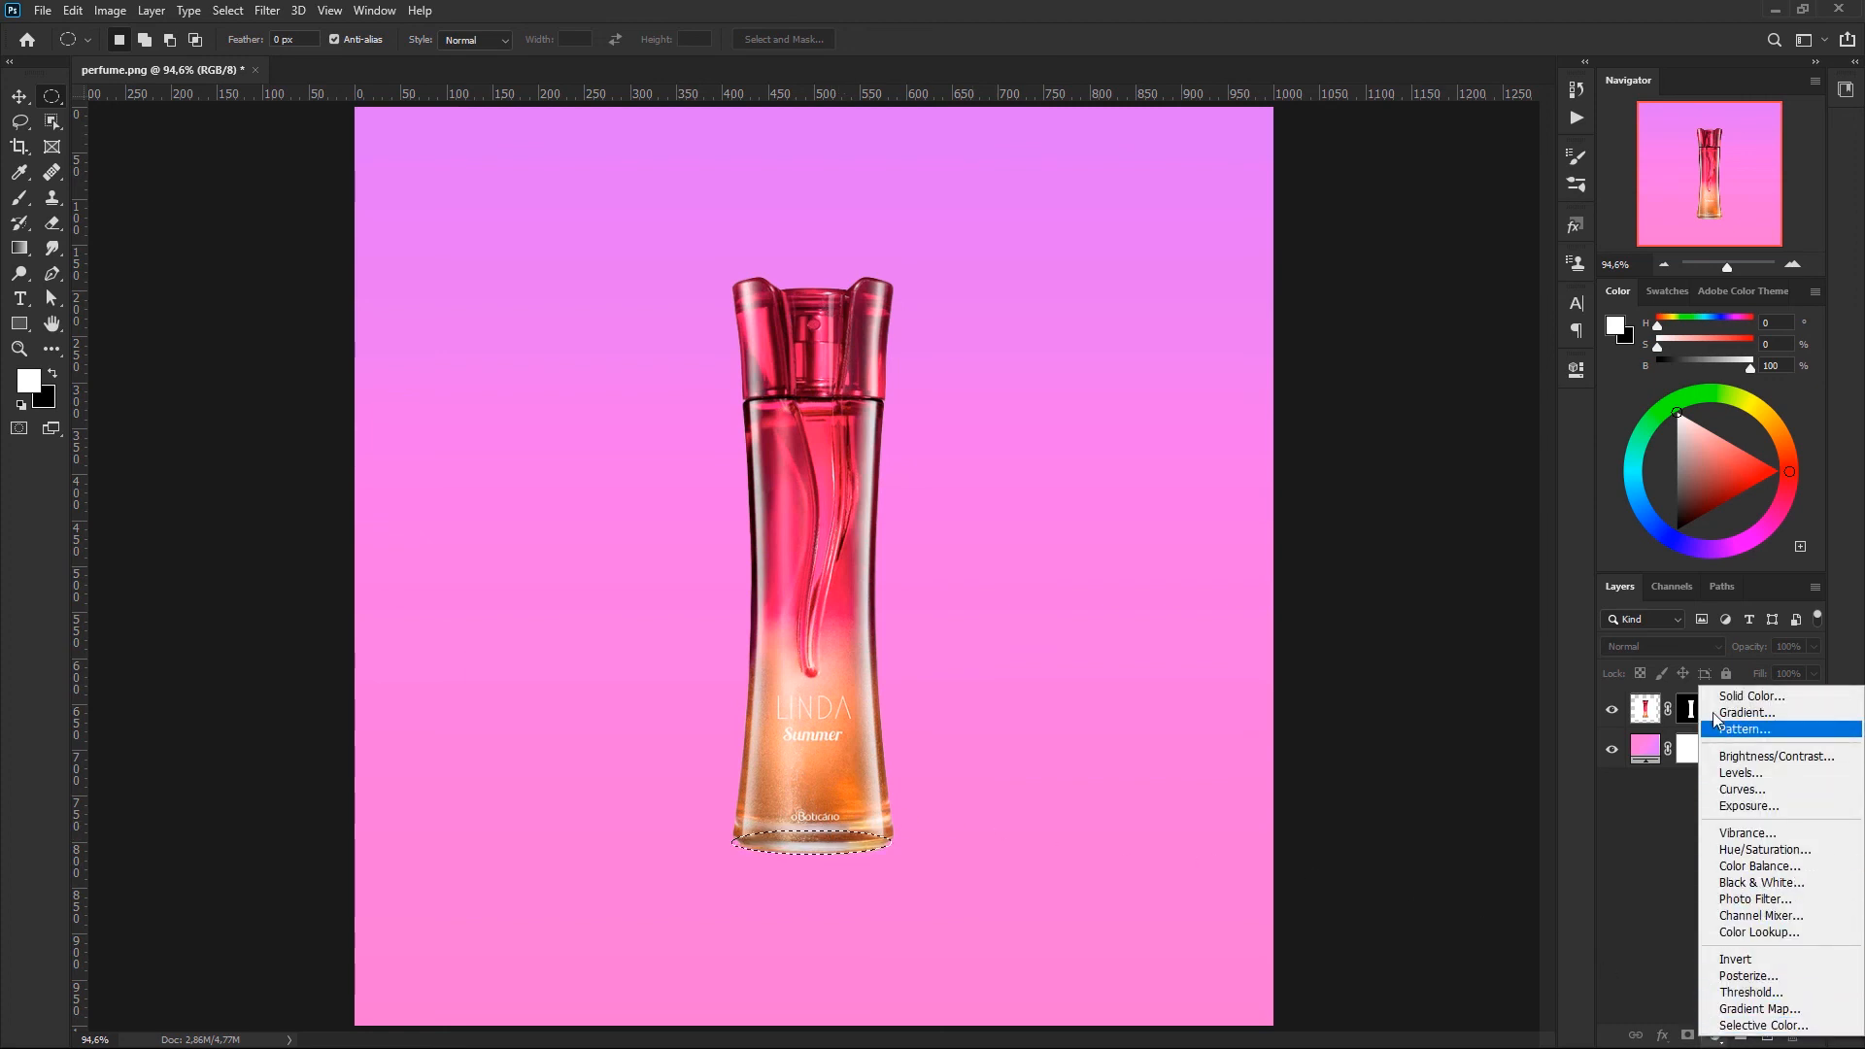
click(1740, 696)
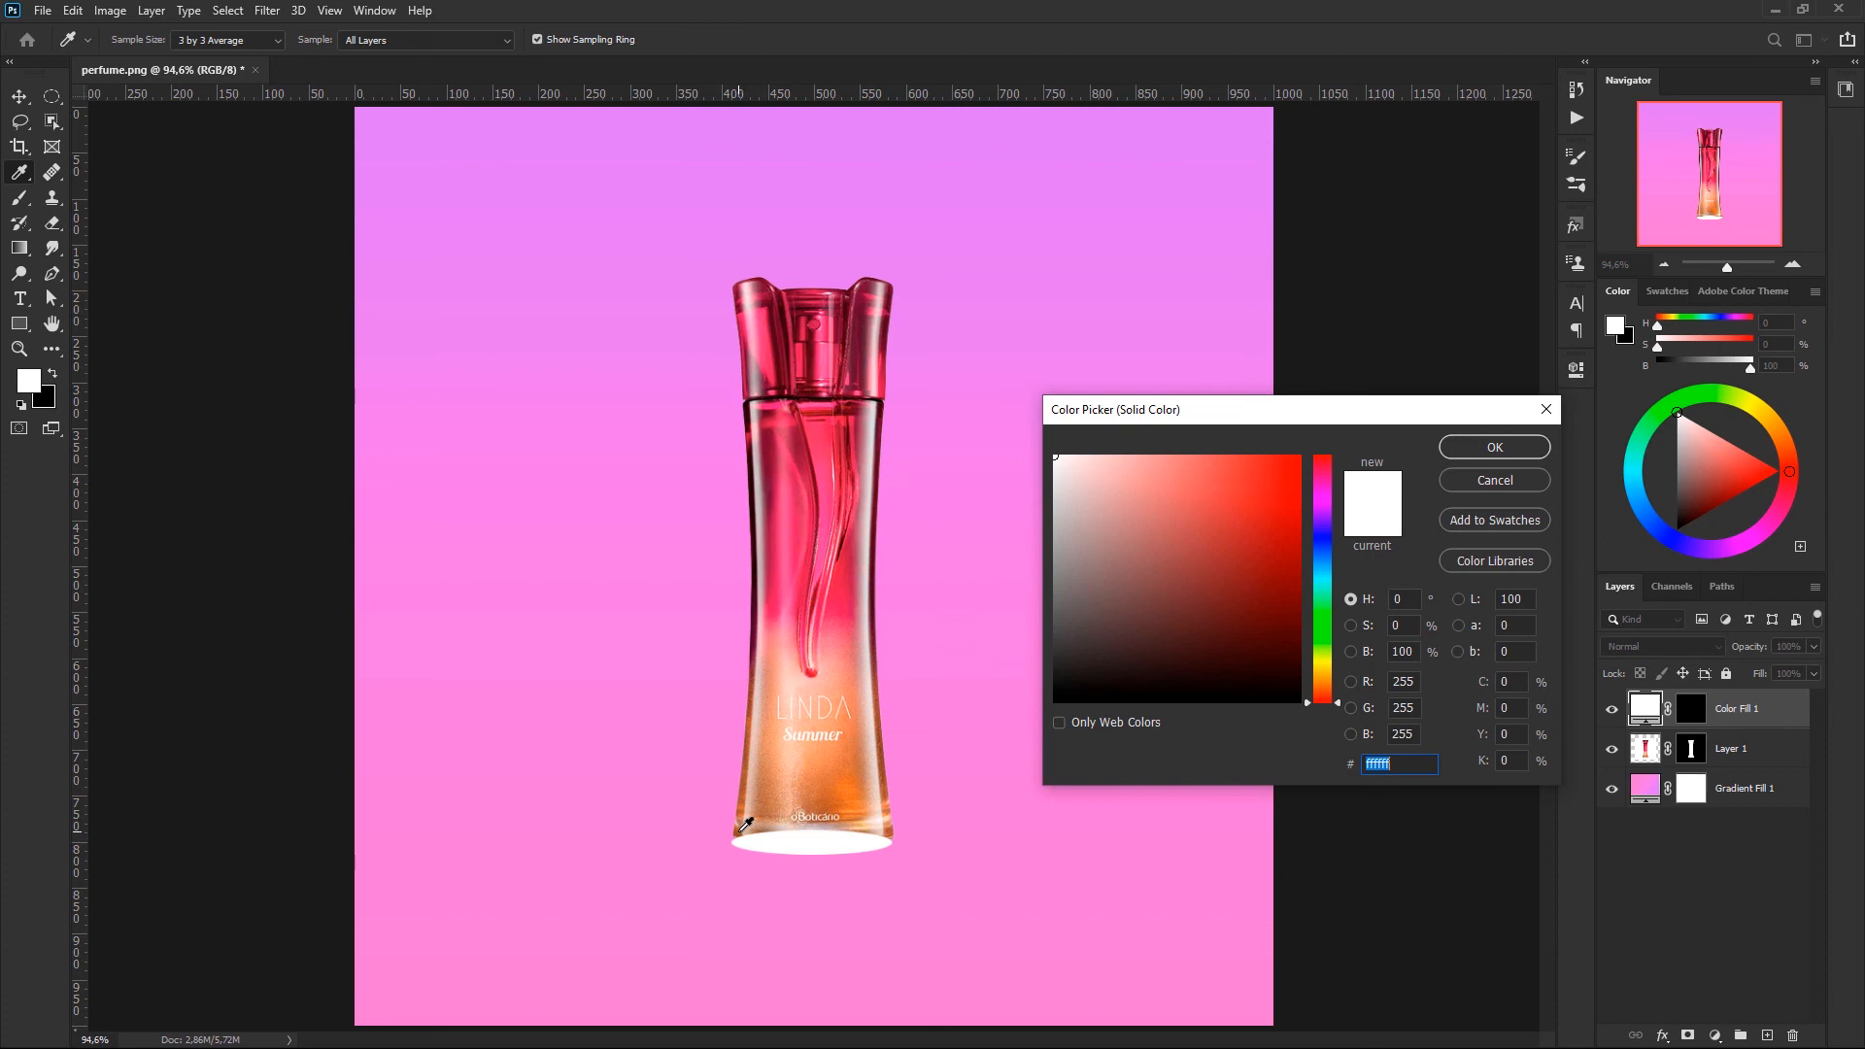
click(745, 826)
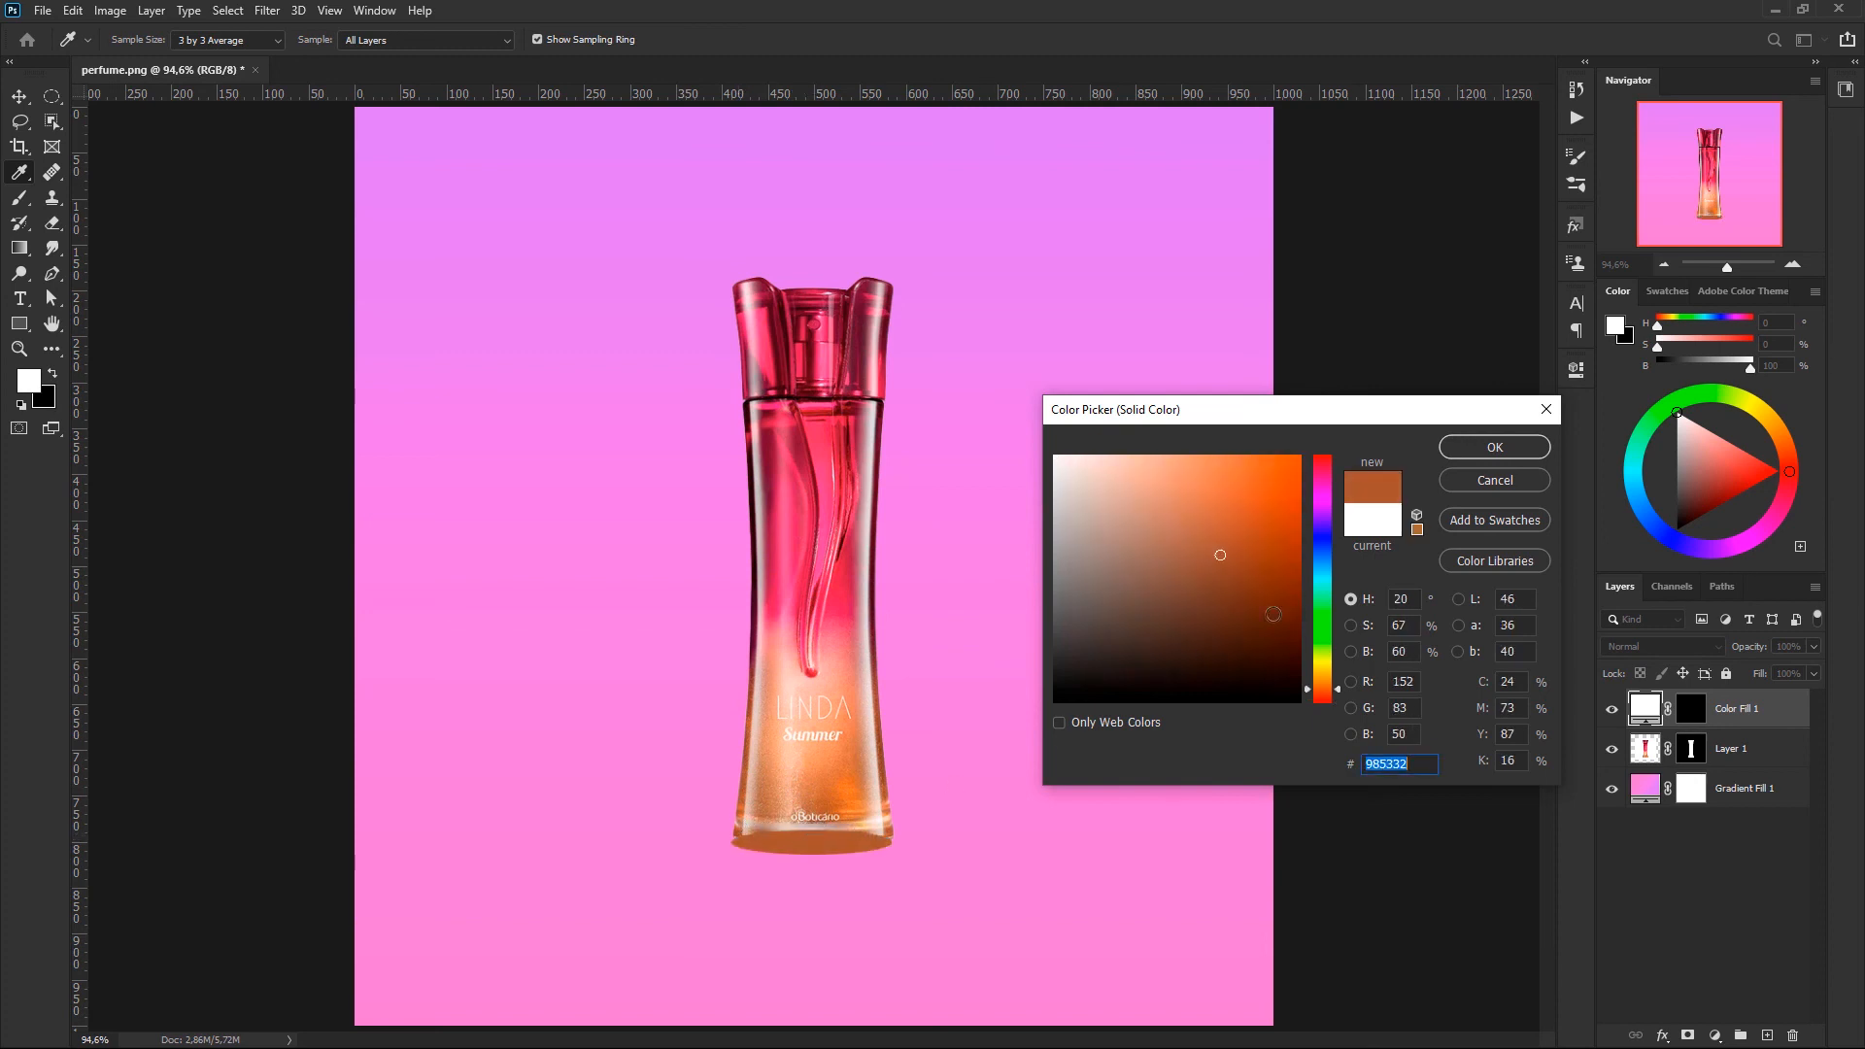
click(1469, 450)
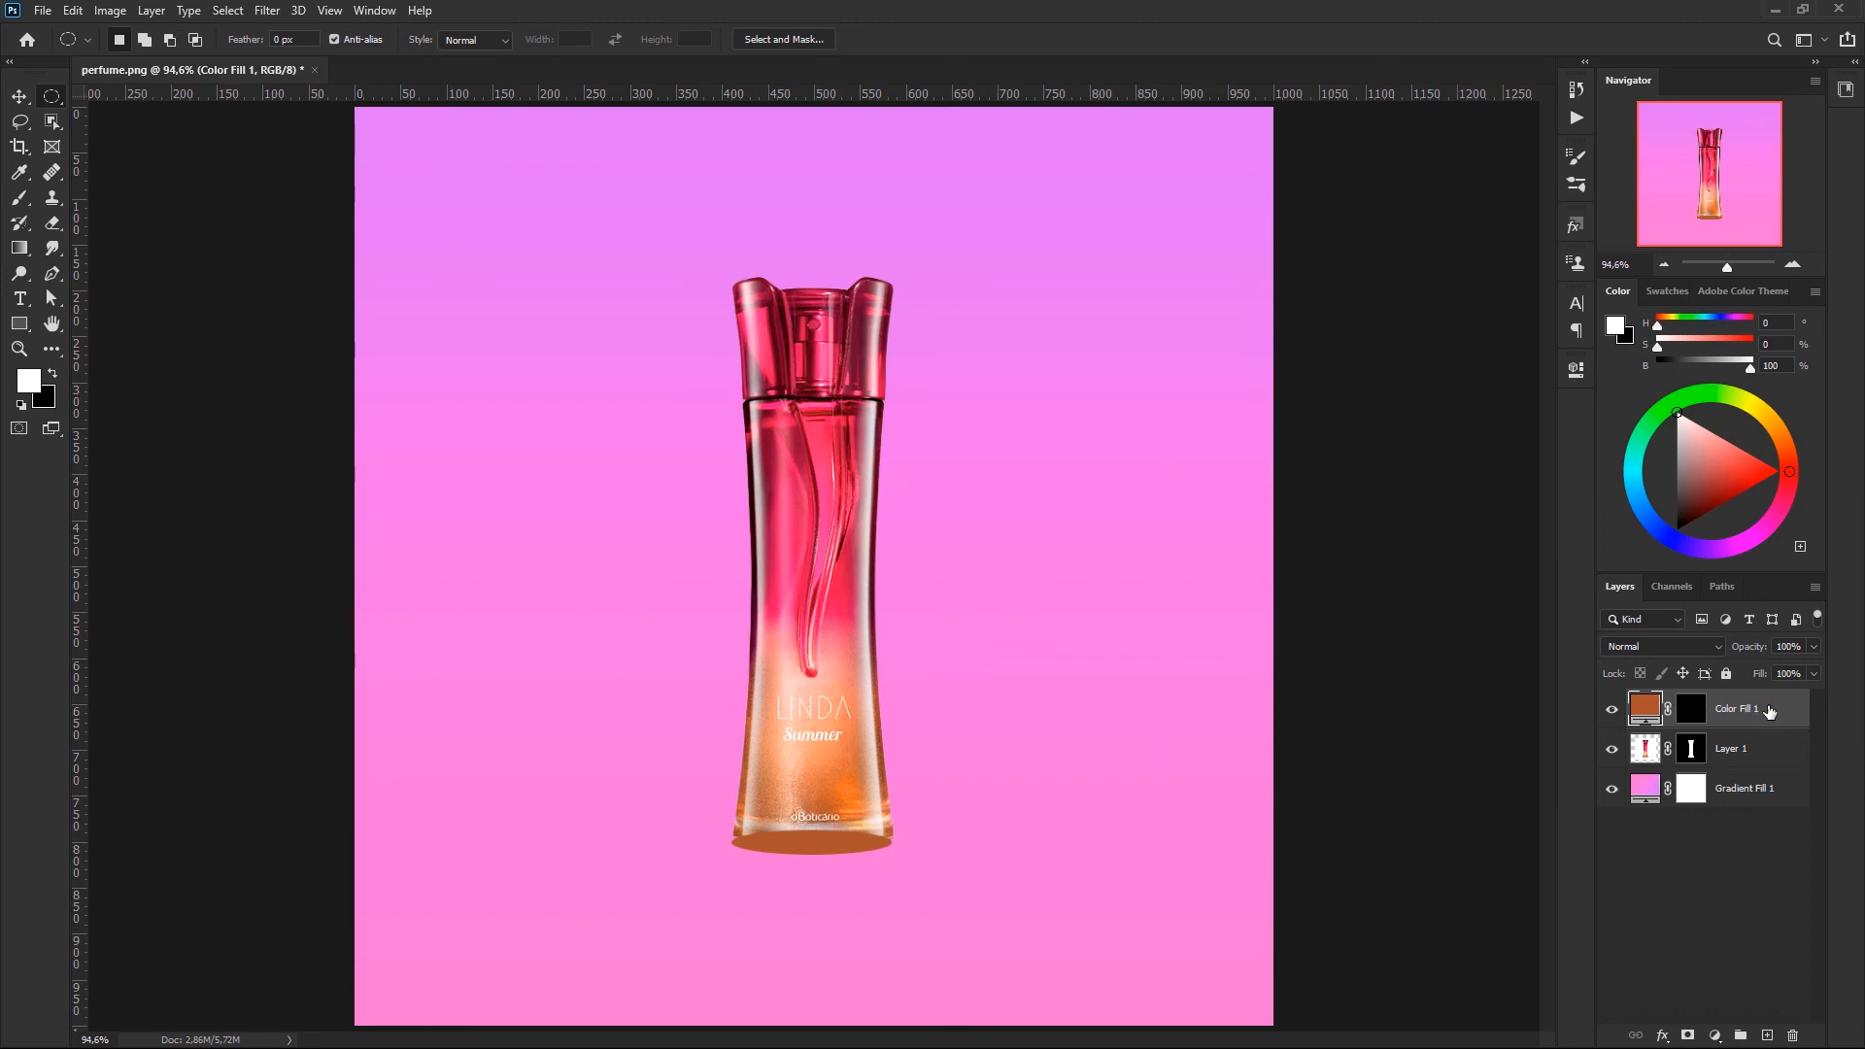
drag(1771, 712, 1771, 763)
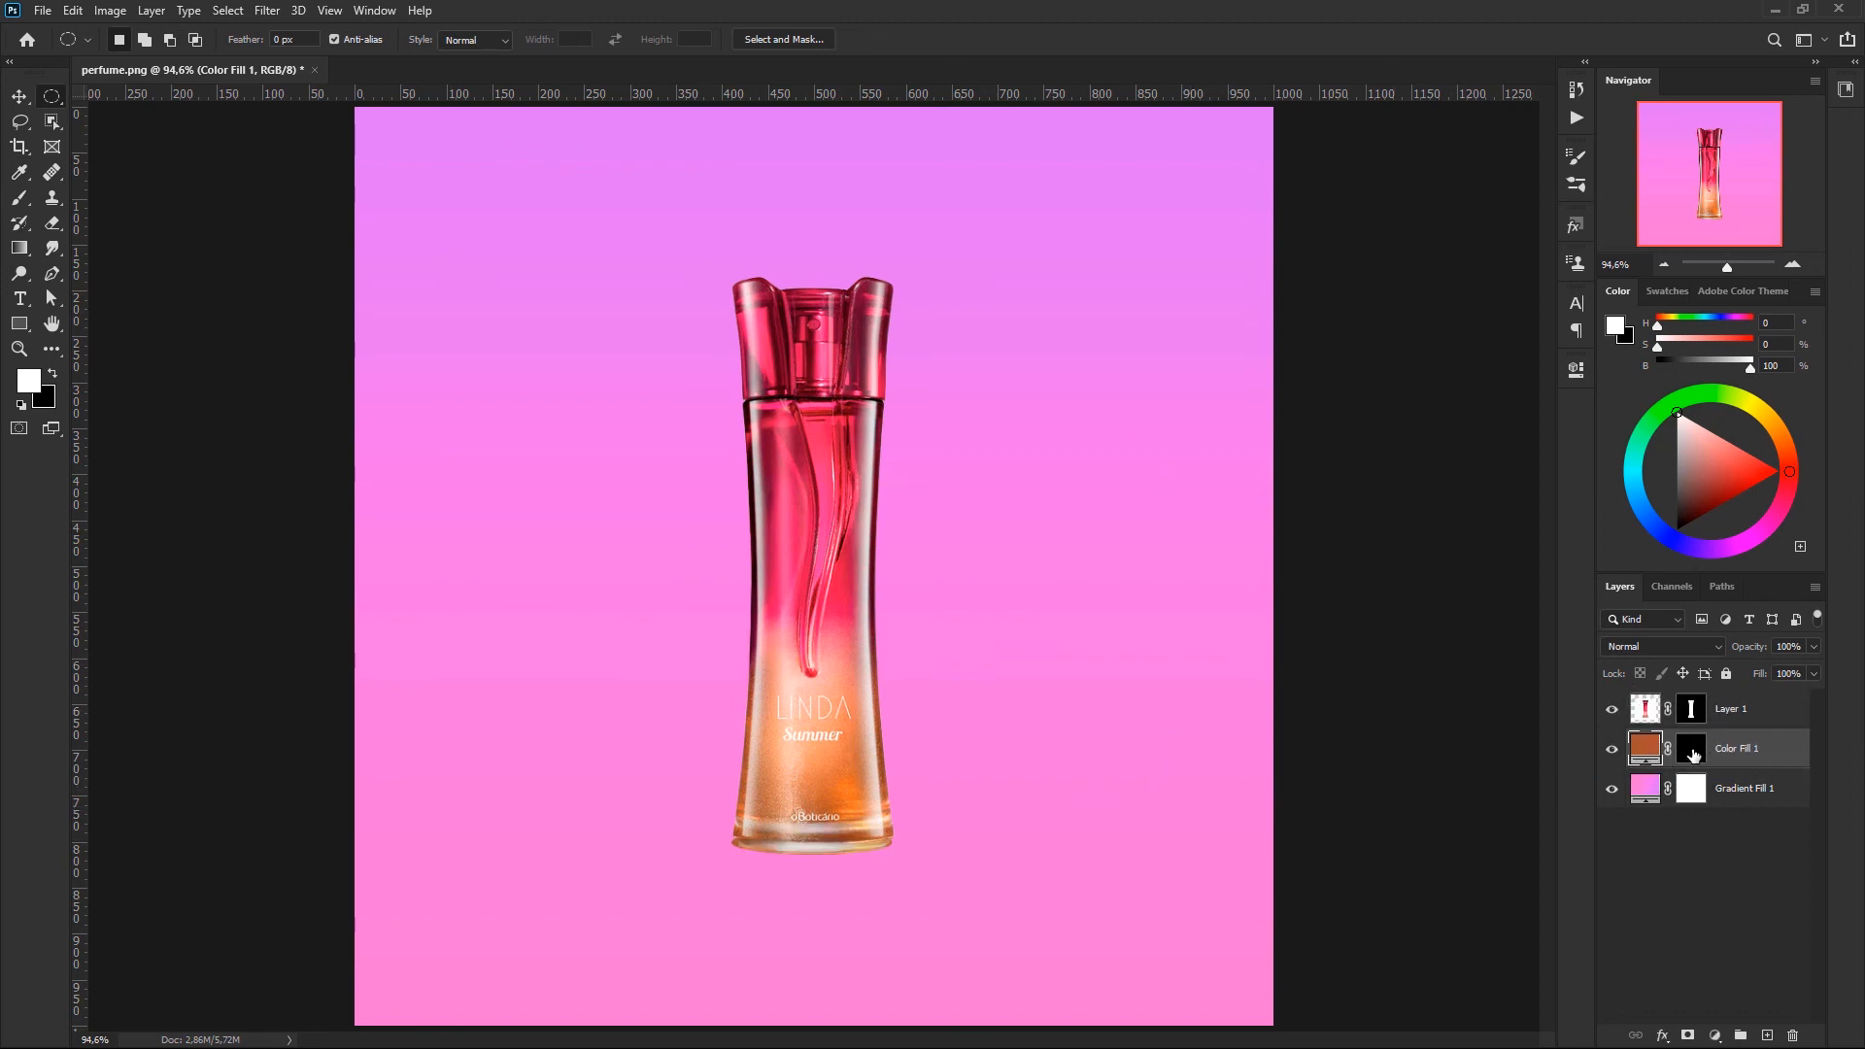
- Feather the orange-brown fill layer's mask by about 8.2 px to soften the ellipse into a shadow
double_click(1694, 754)
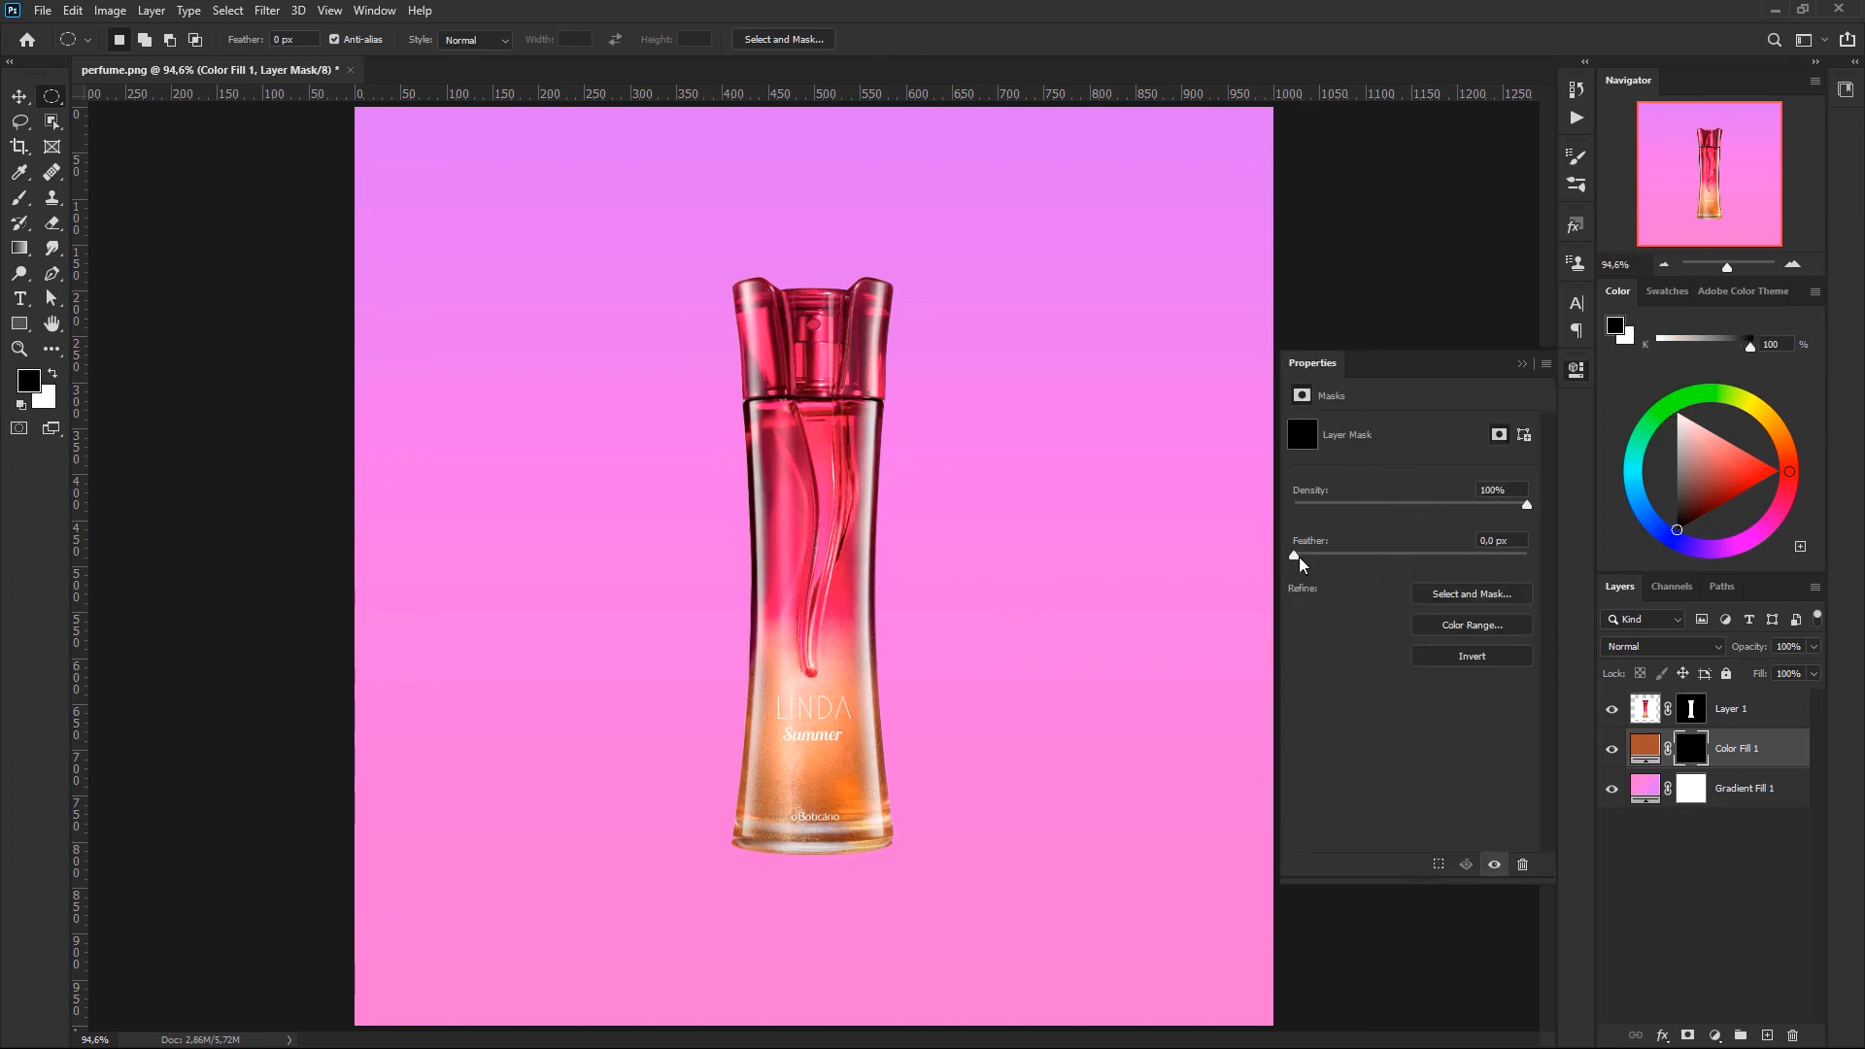
drag(1312, 556, 1337, 553)
click(1524, 365)
- Duplicate the shadow fill layer and stretch the copy horizontally to 166.45% about its centre, keeping its height at 100%
click(1725, 747)
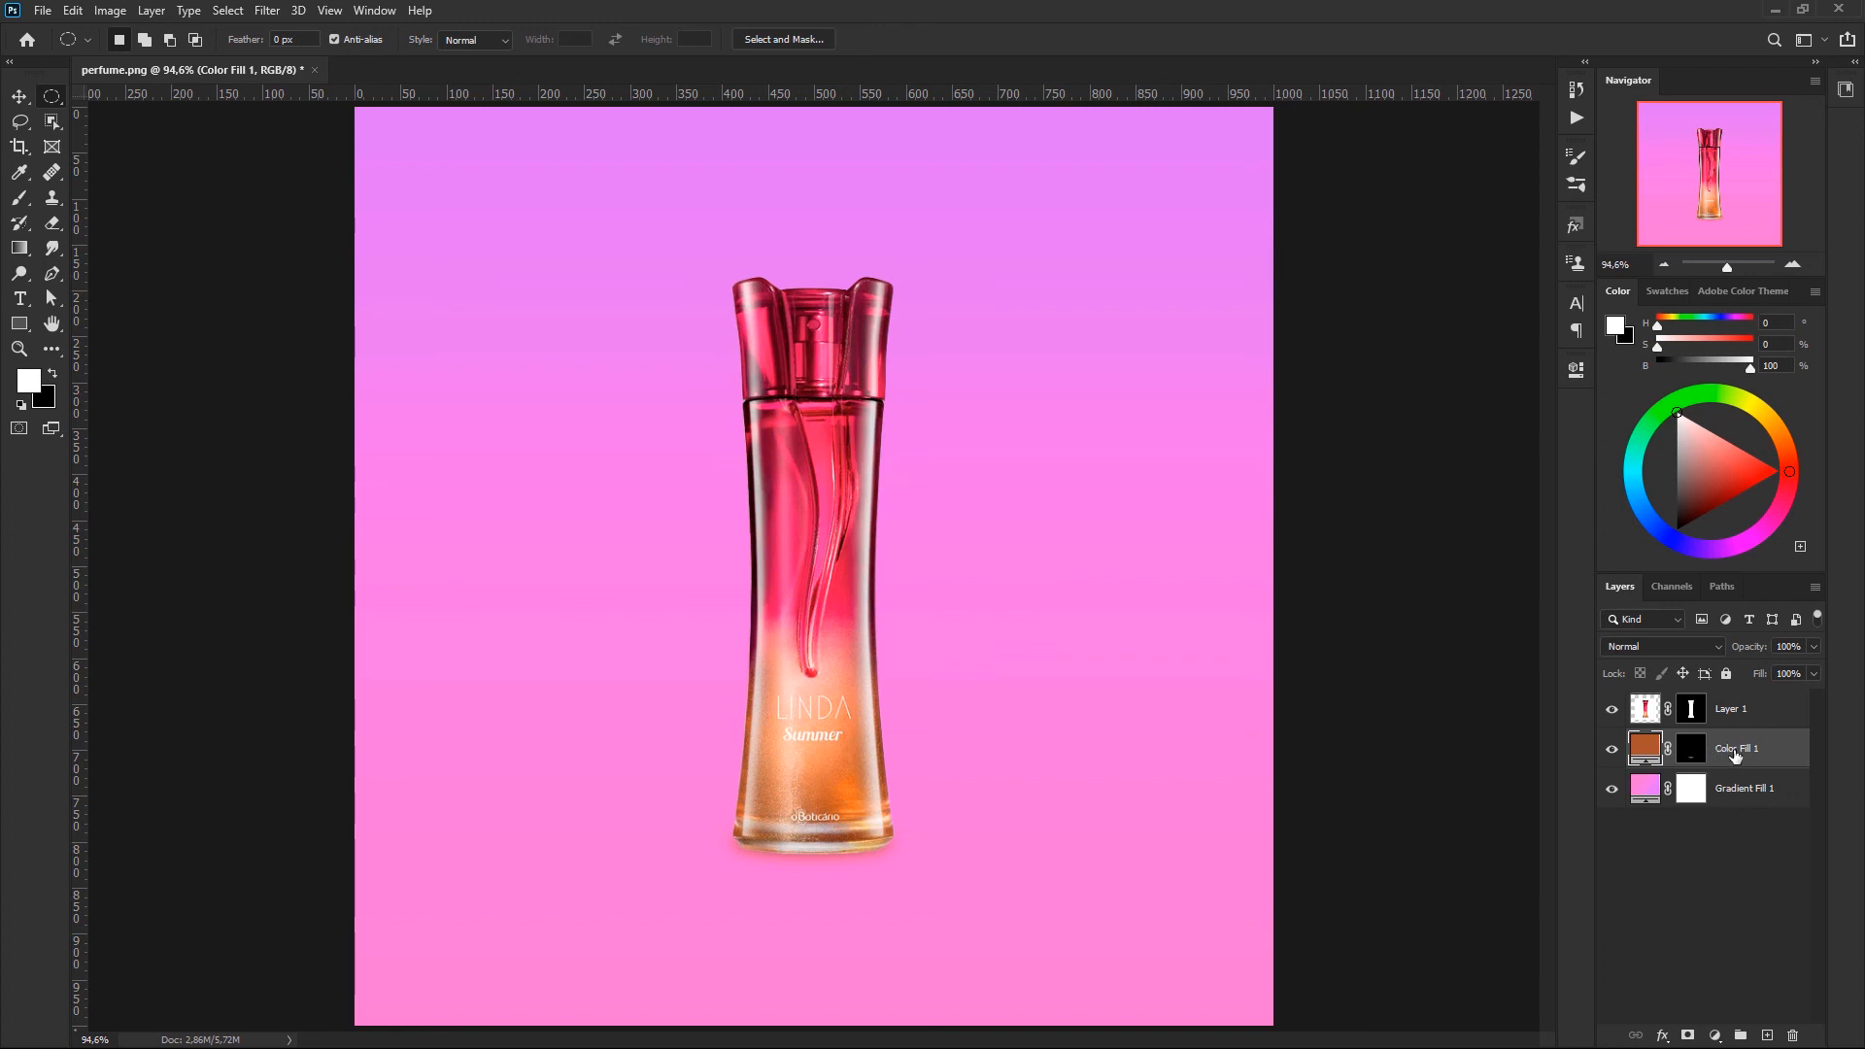
key(ctrl+j)
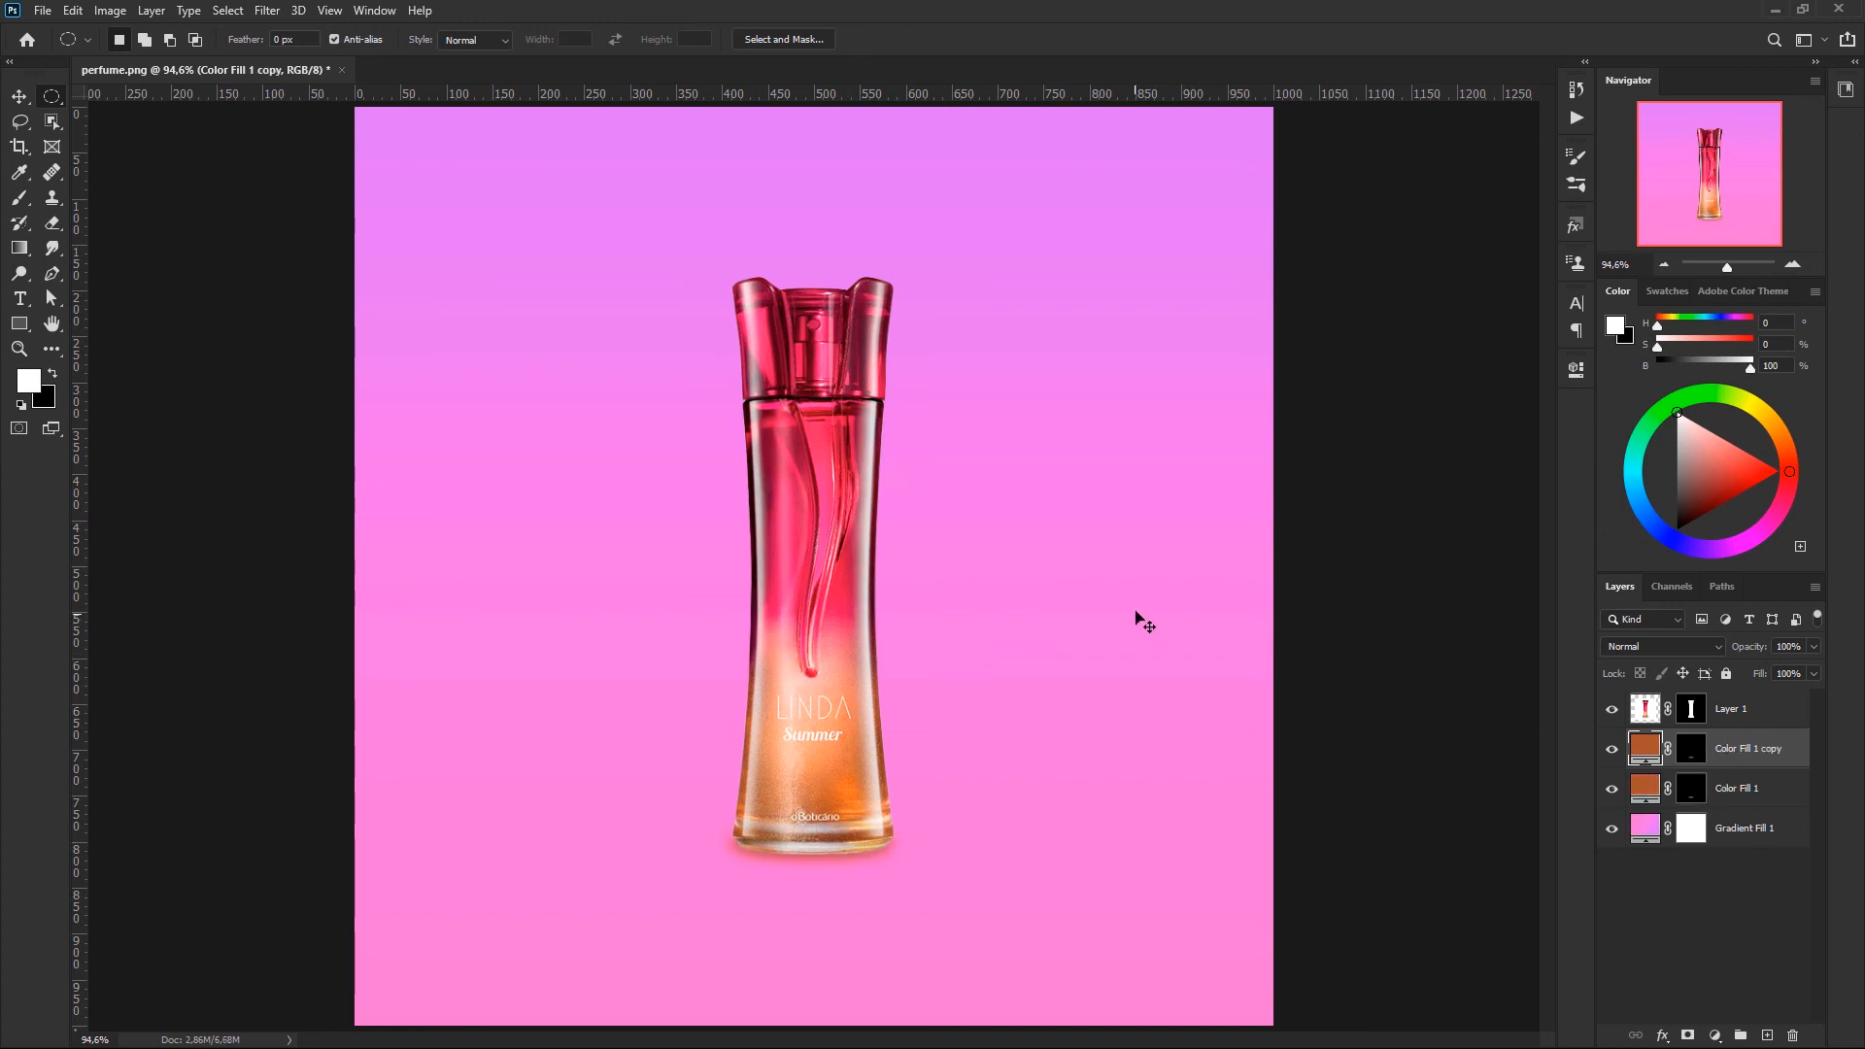
key(ctrl+t)
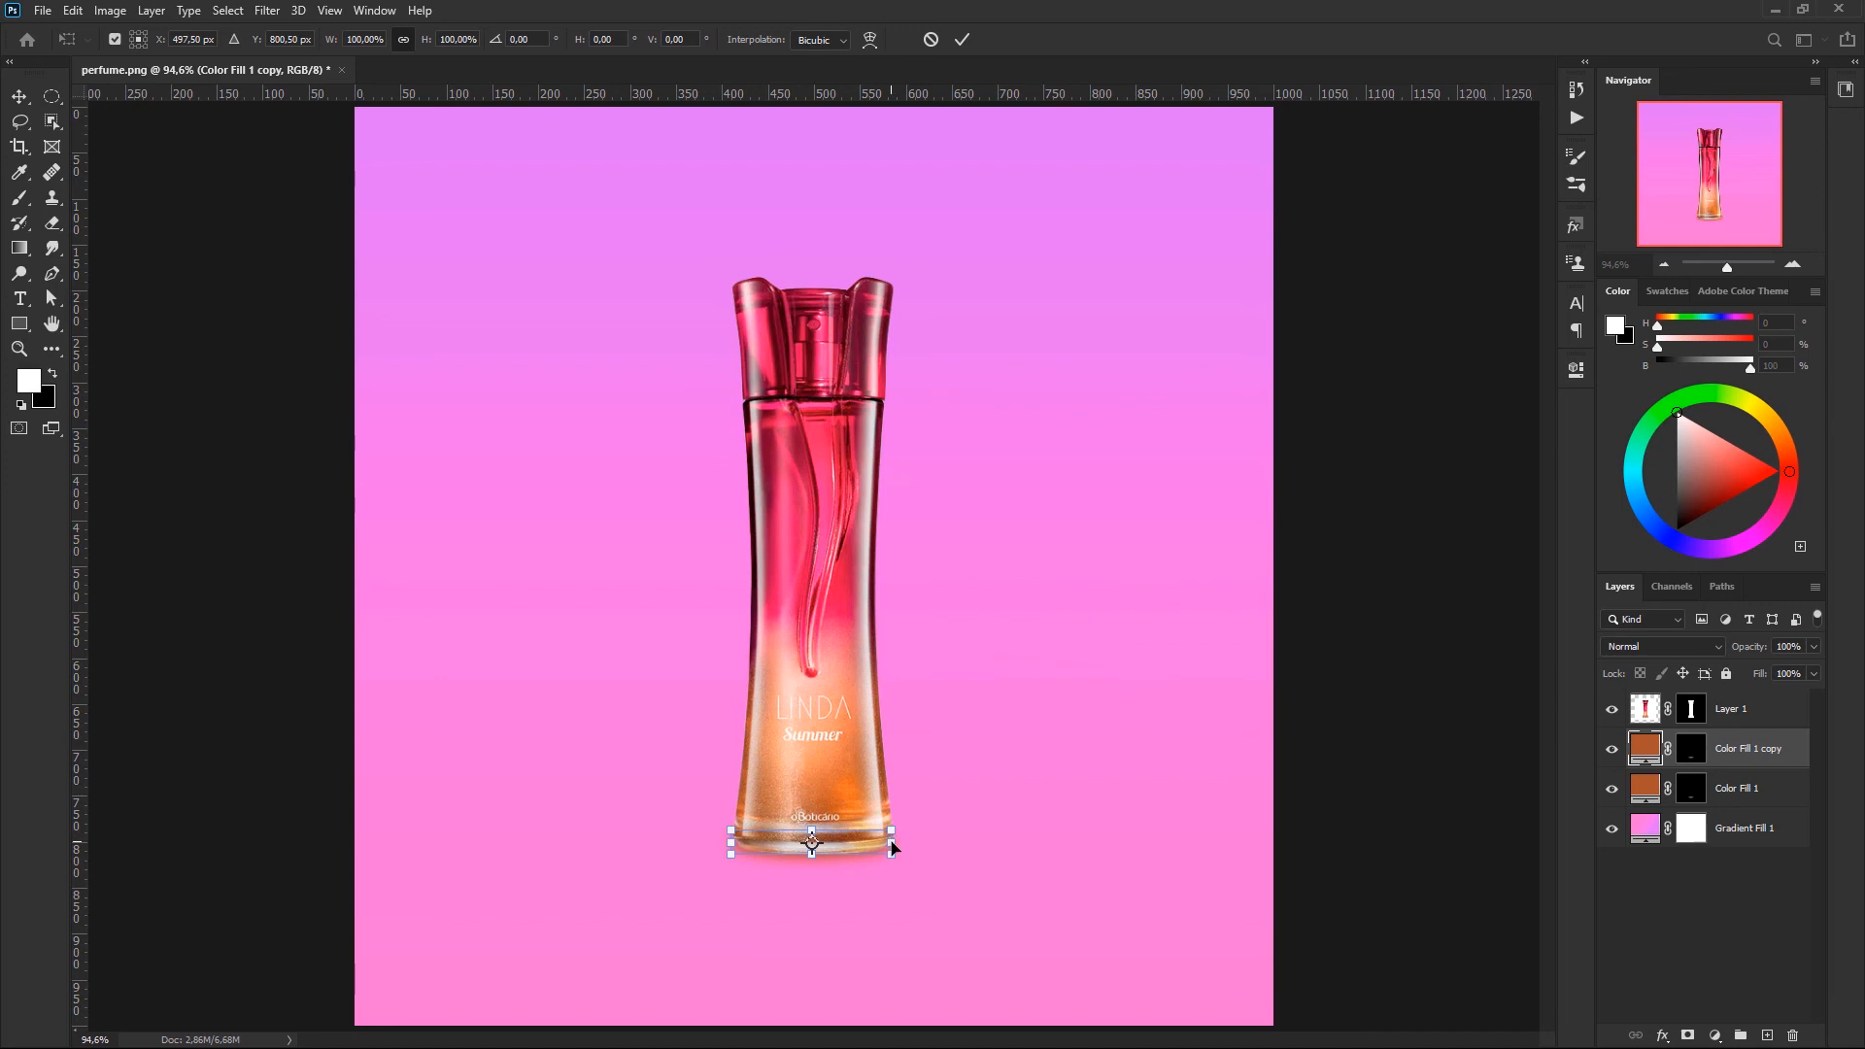
drag(897, 844, 947, 844)
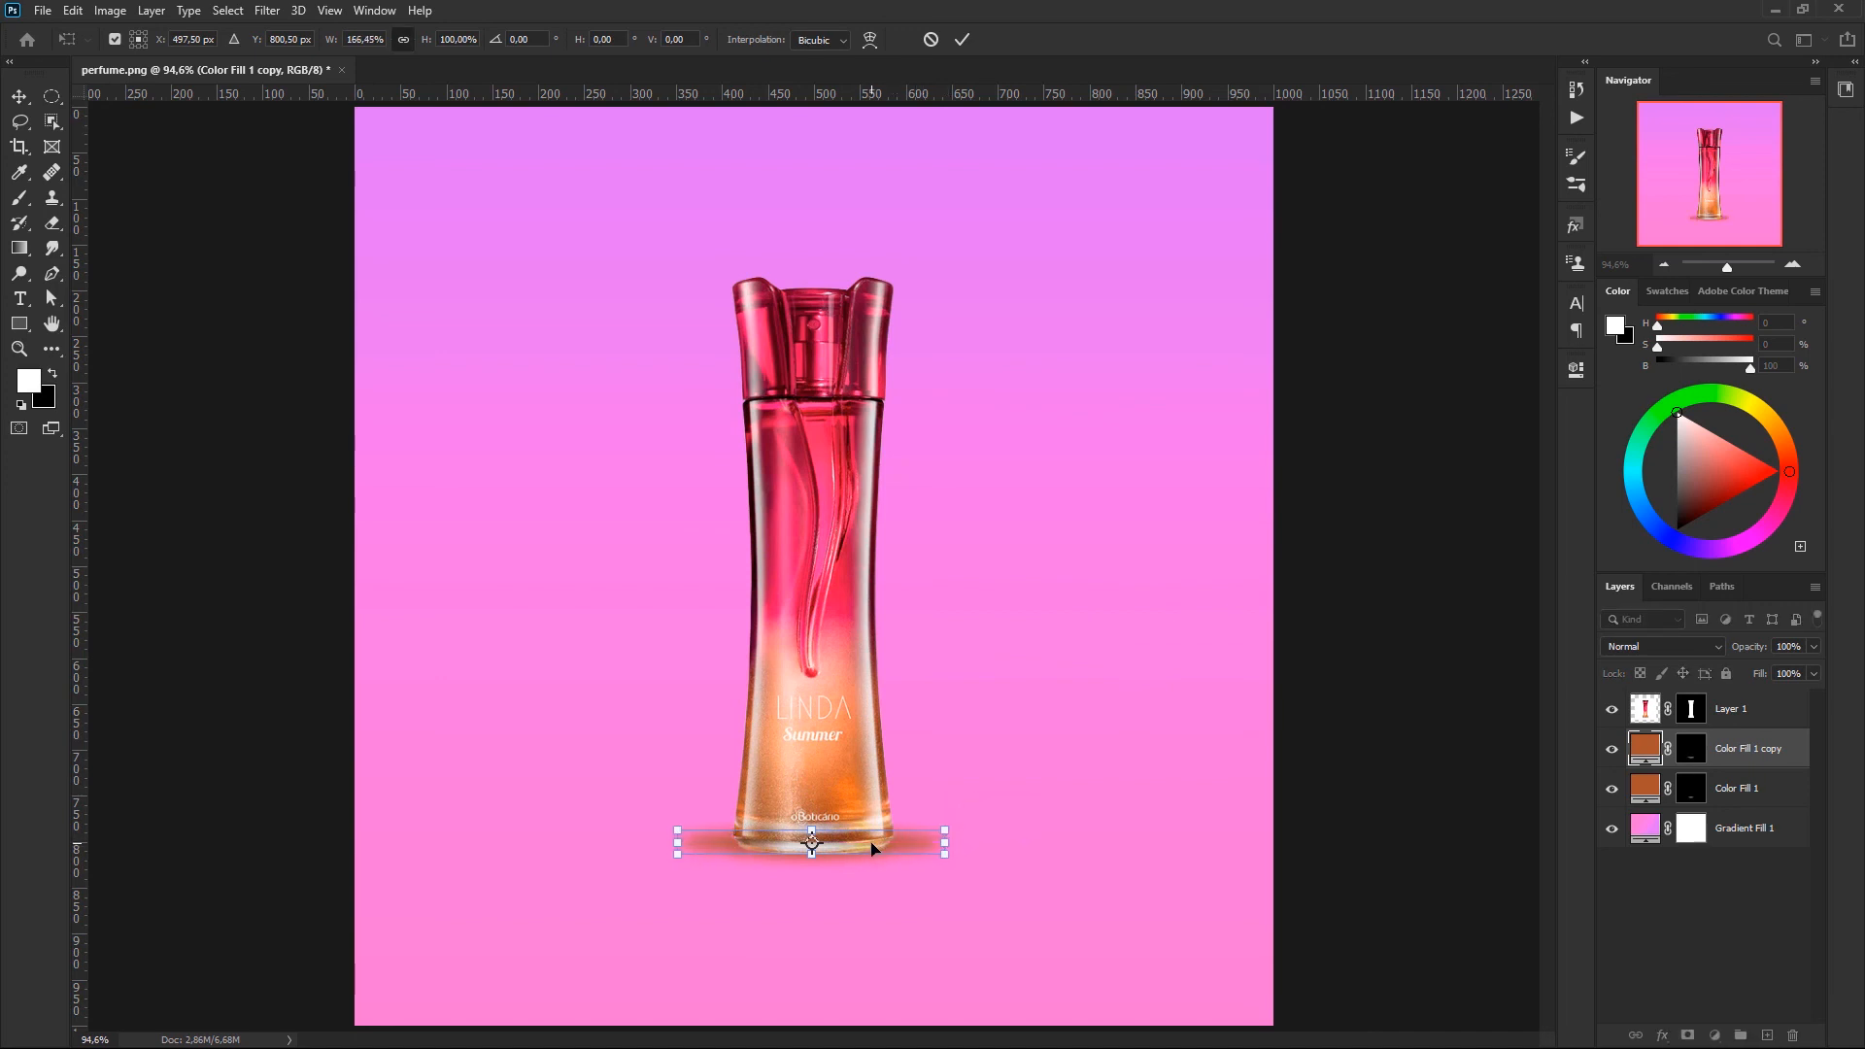
key(Return)
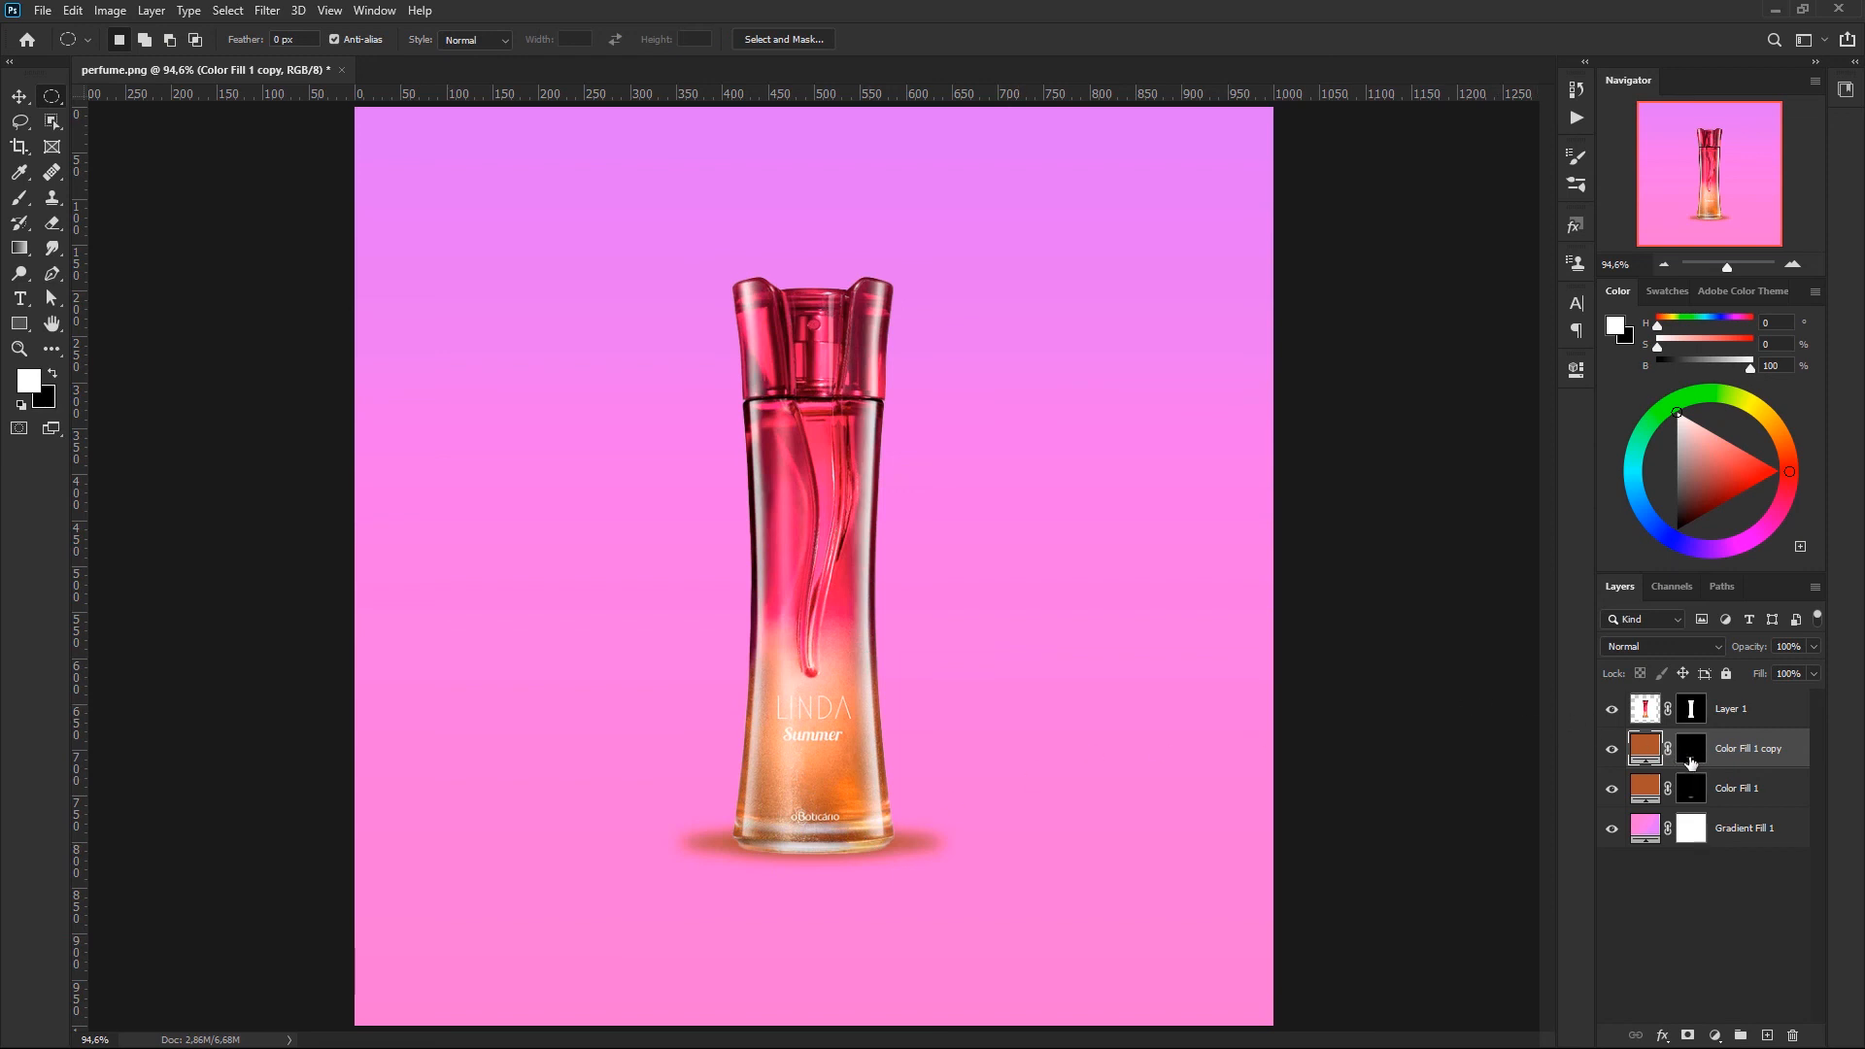
- Set the feather of the widened shadow copy's mask to 14.4 px
double_click(1693, 750)
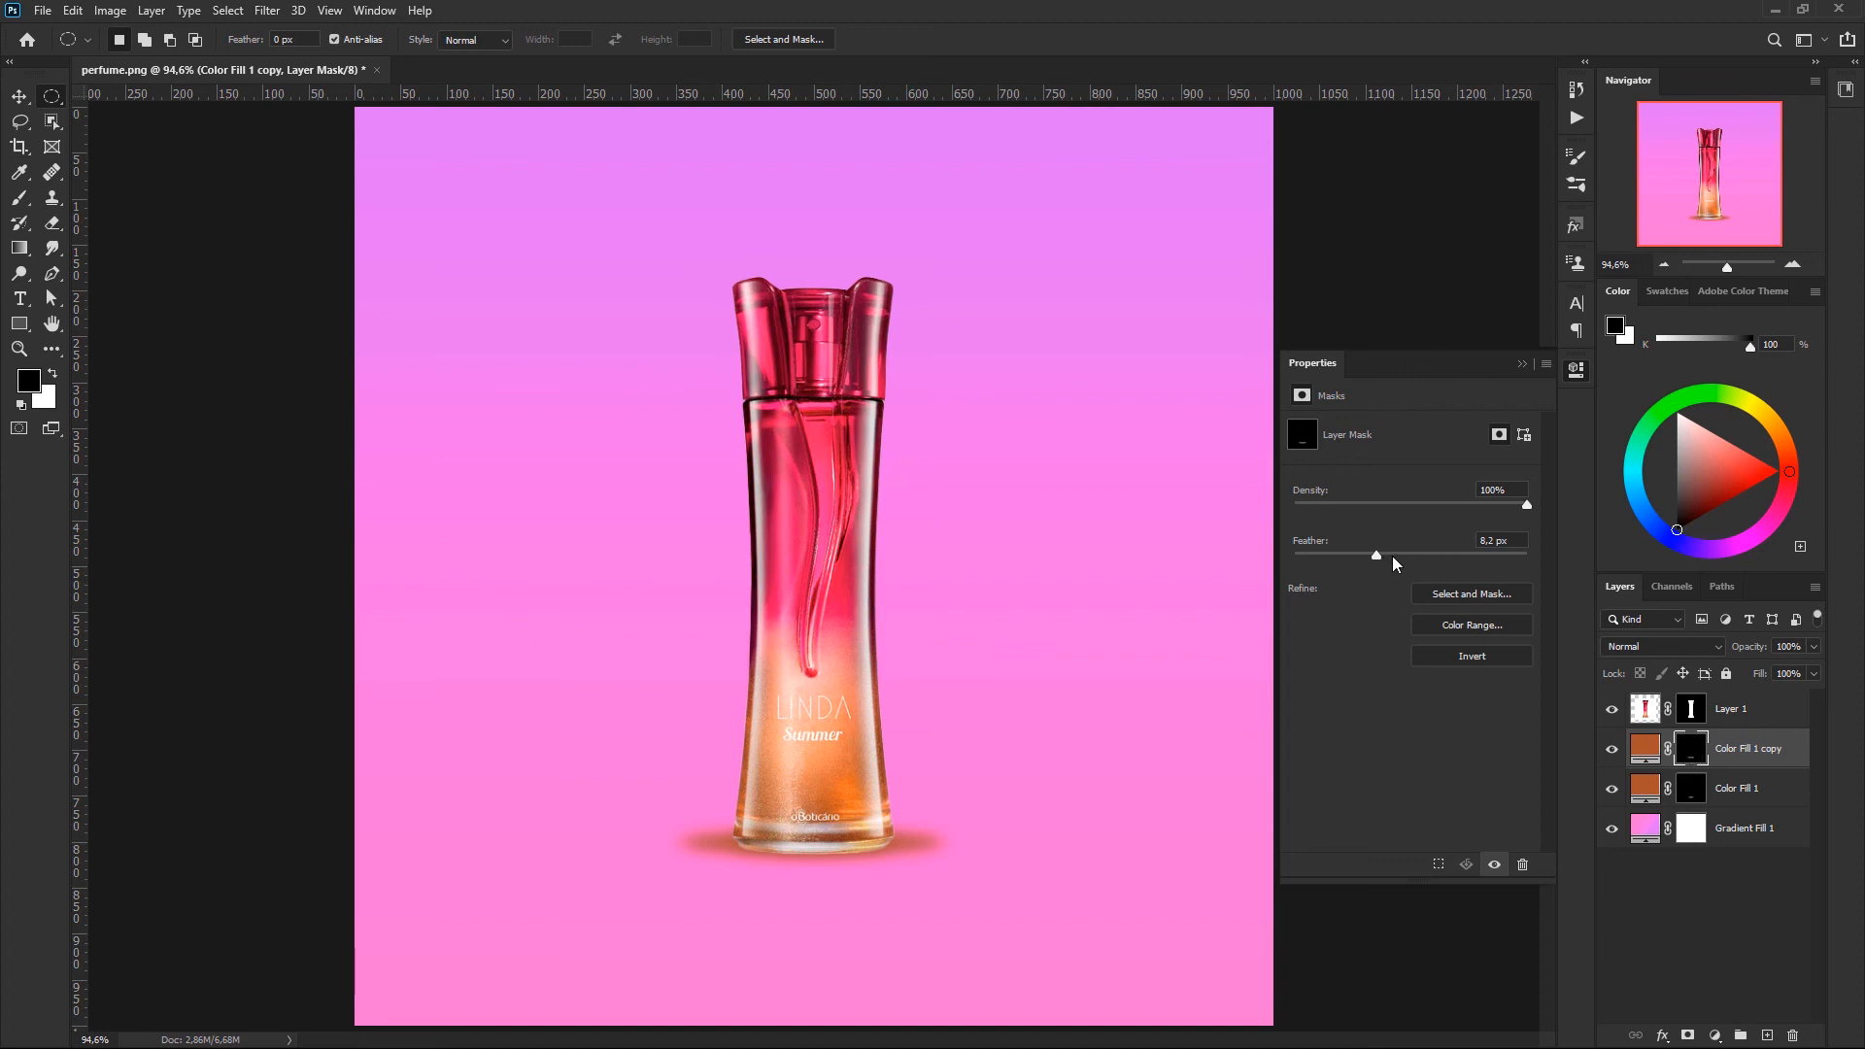
click(1394, 554)
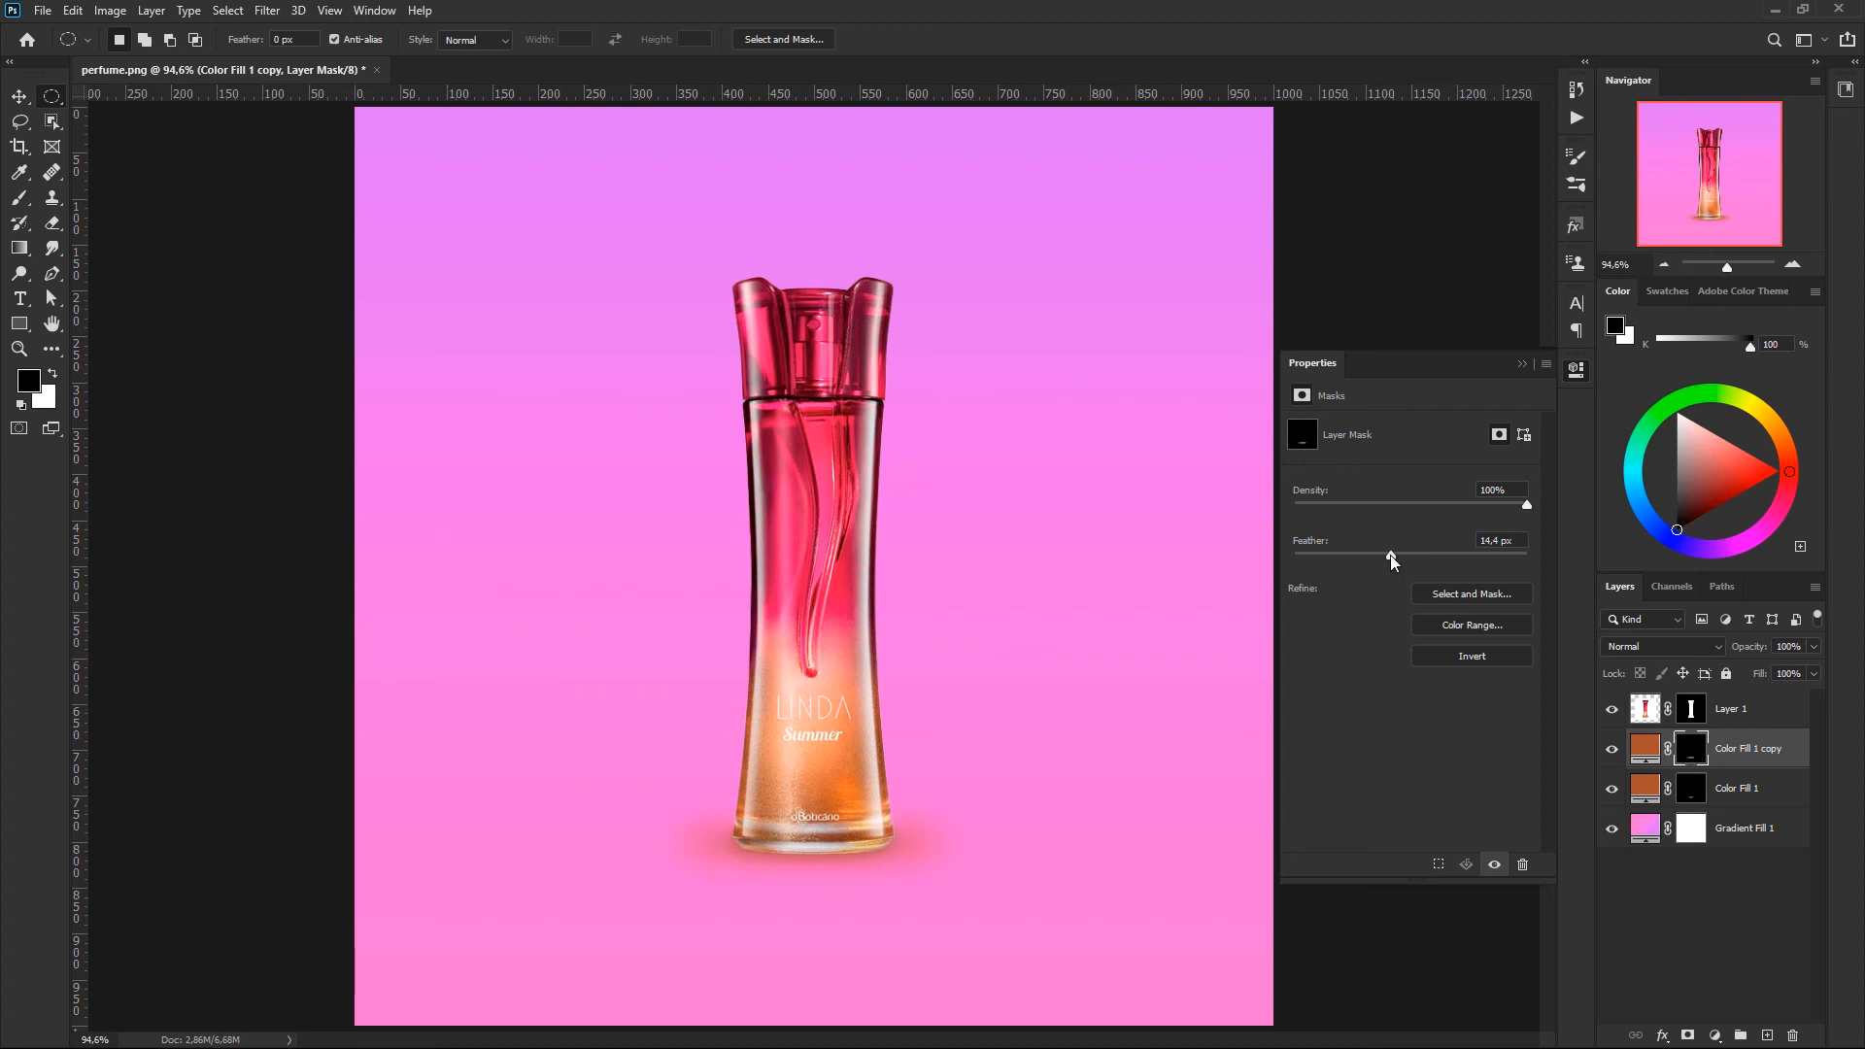
click(1522, 364)
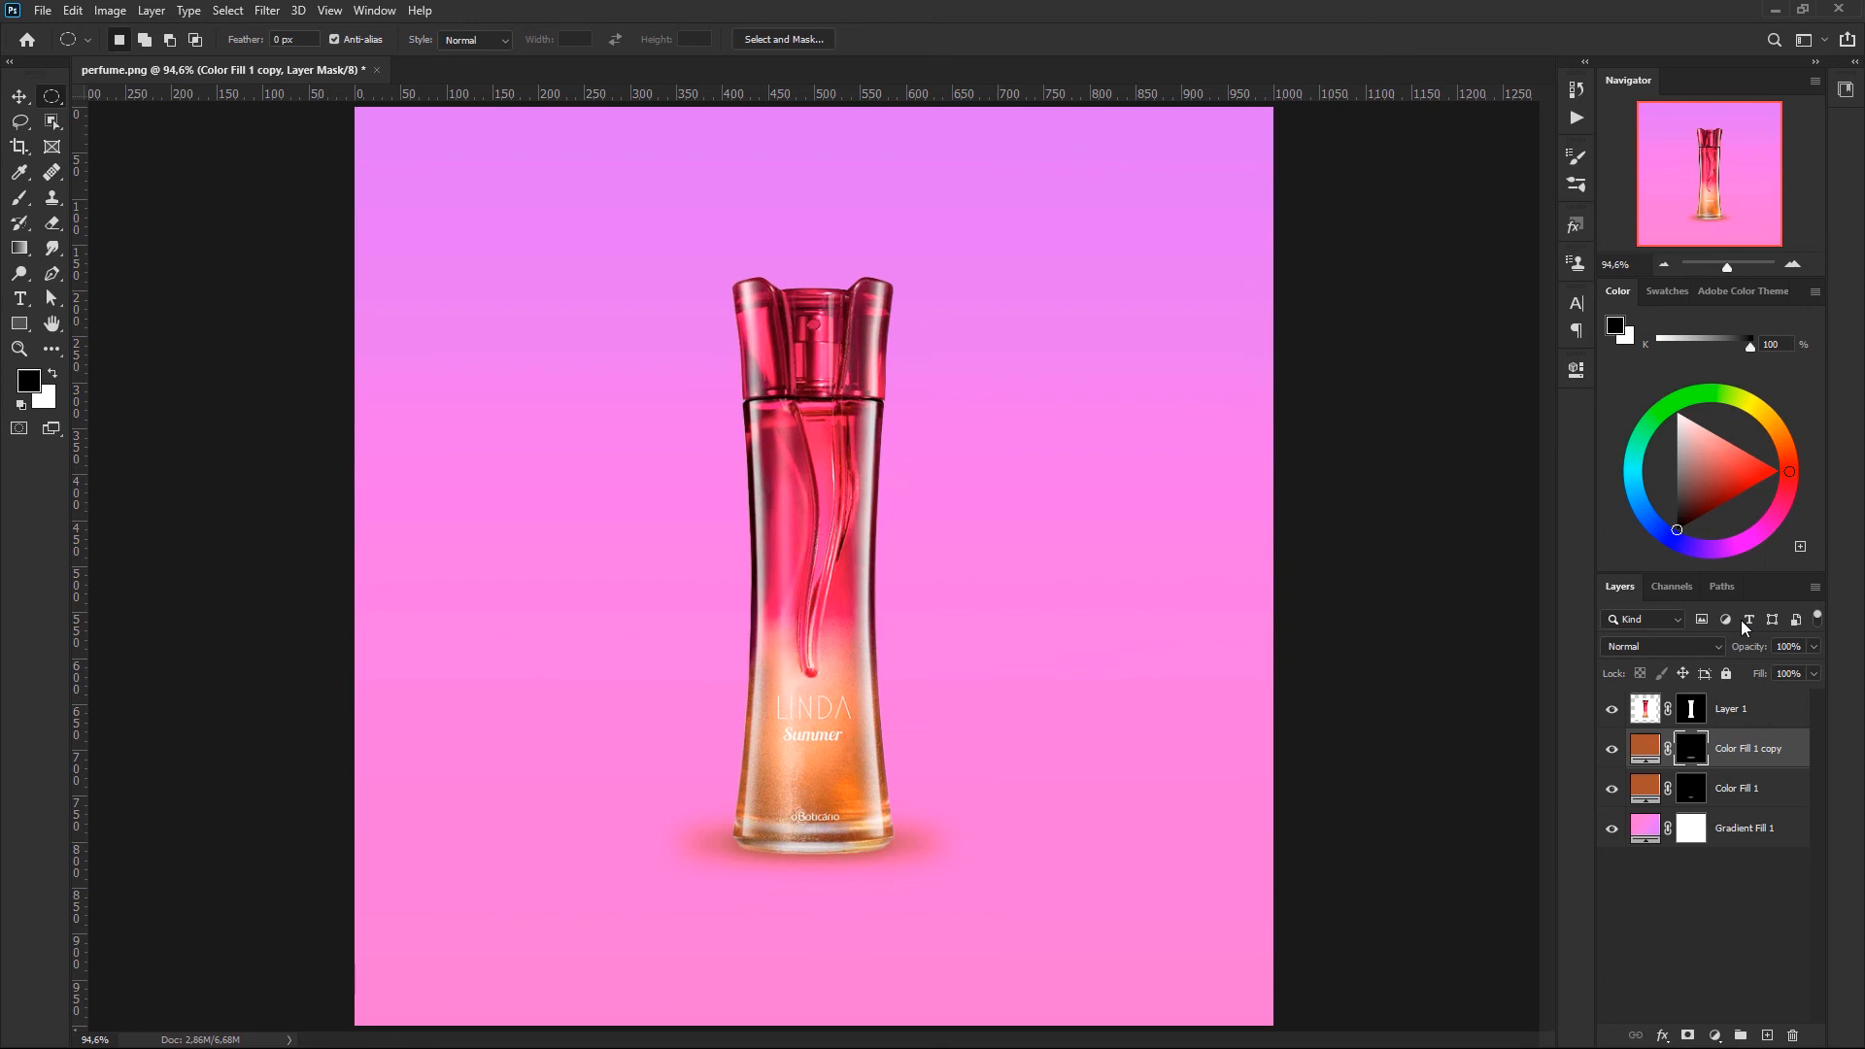
- Lower the widened shadow copy's opacity to about 28% and deselect all layers
click(1814, 647)
drag(1742, 666, 1735, 667)
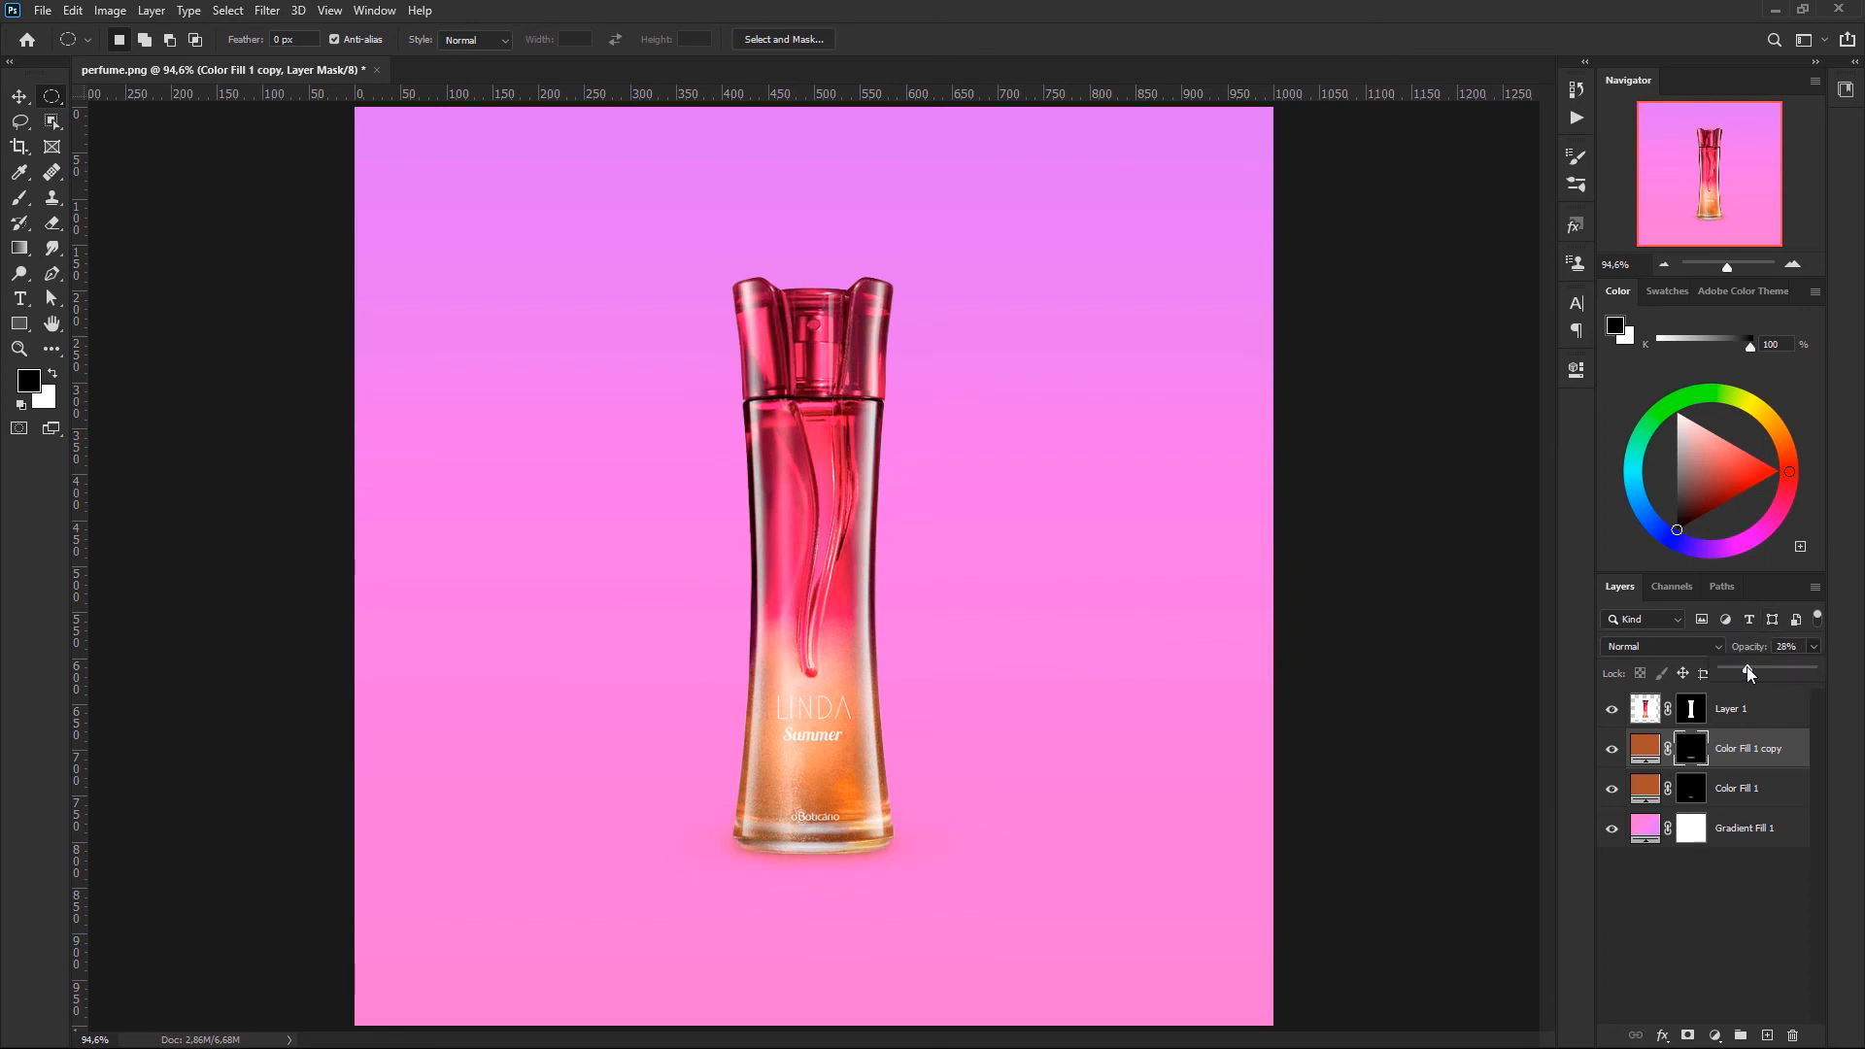
click(1677, 907)
click(1677, 906)
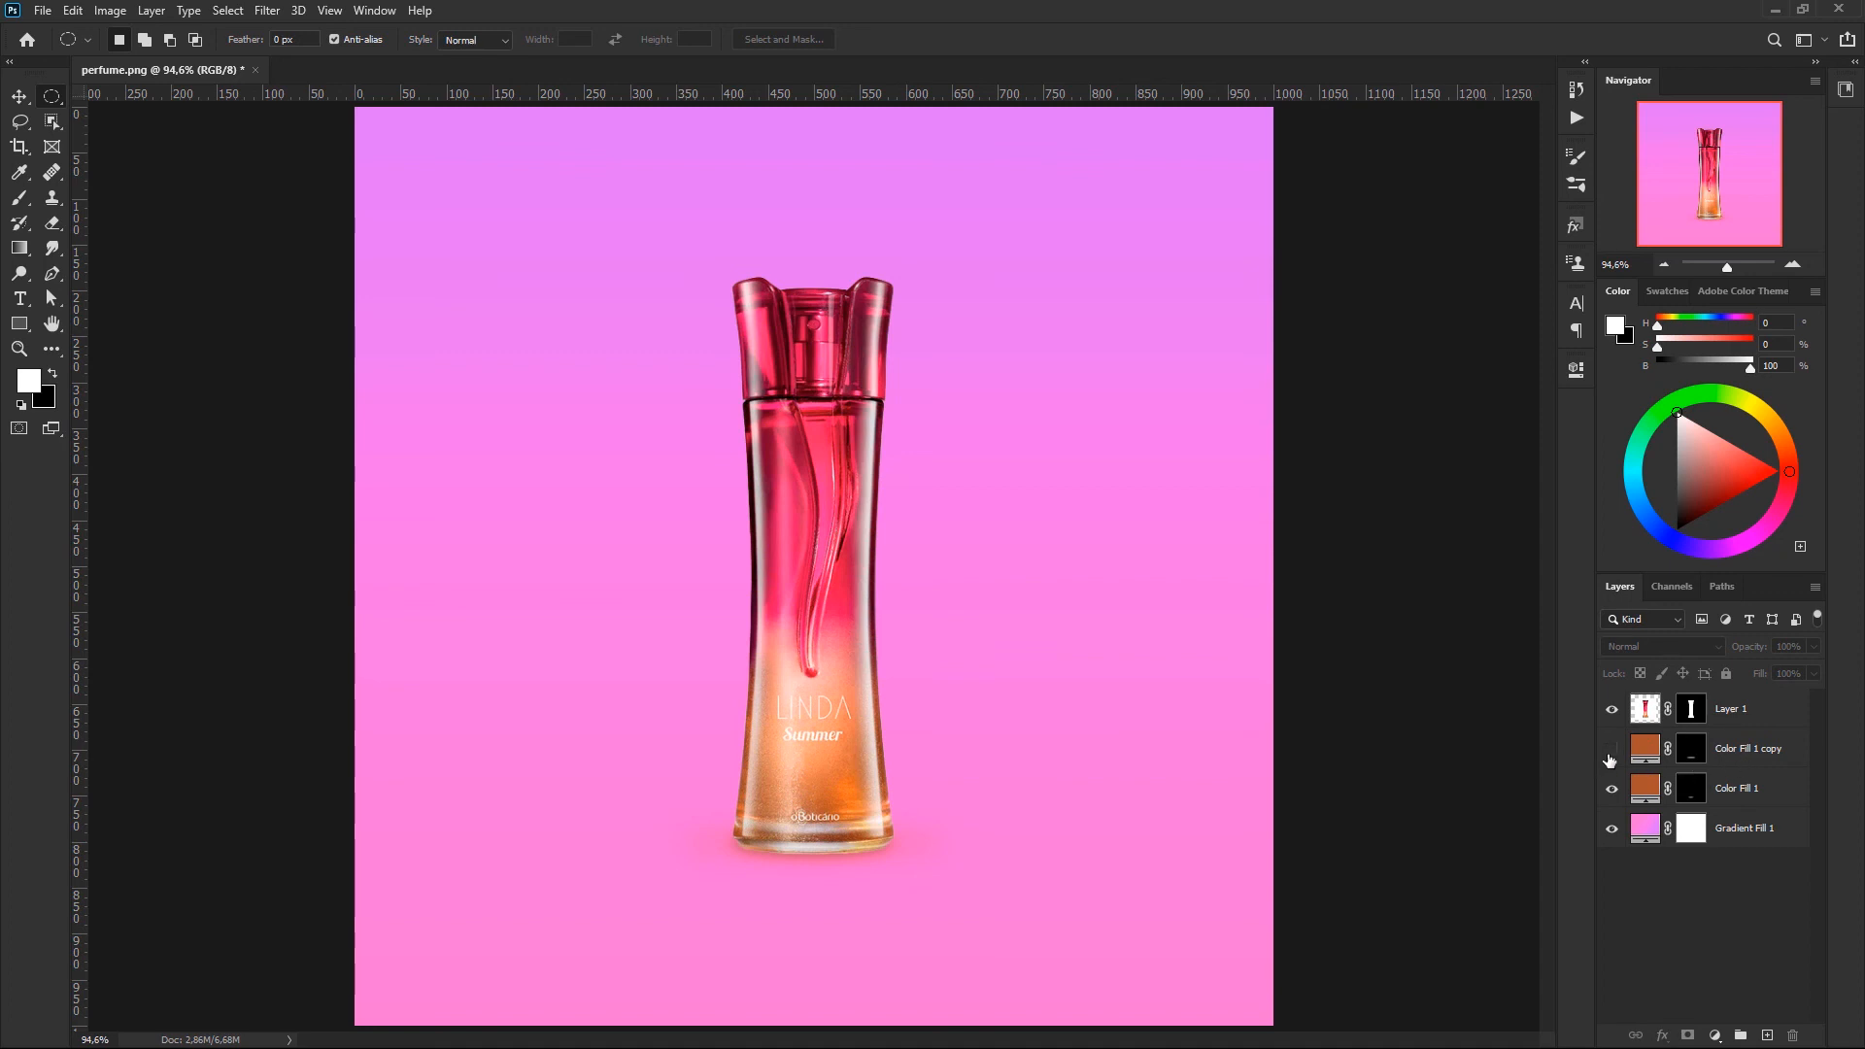
- Toggle the visibility of both shadow fill layers to compare the bottle with and without its shadow
click(1612, 787)
click(1615, 790)
drag(1615, 754, 1615, 793)
click(1615, 791)
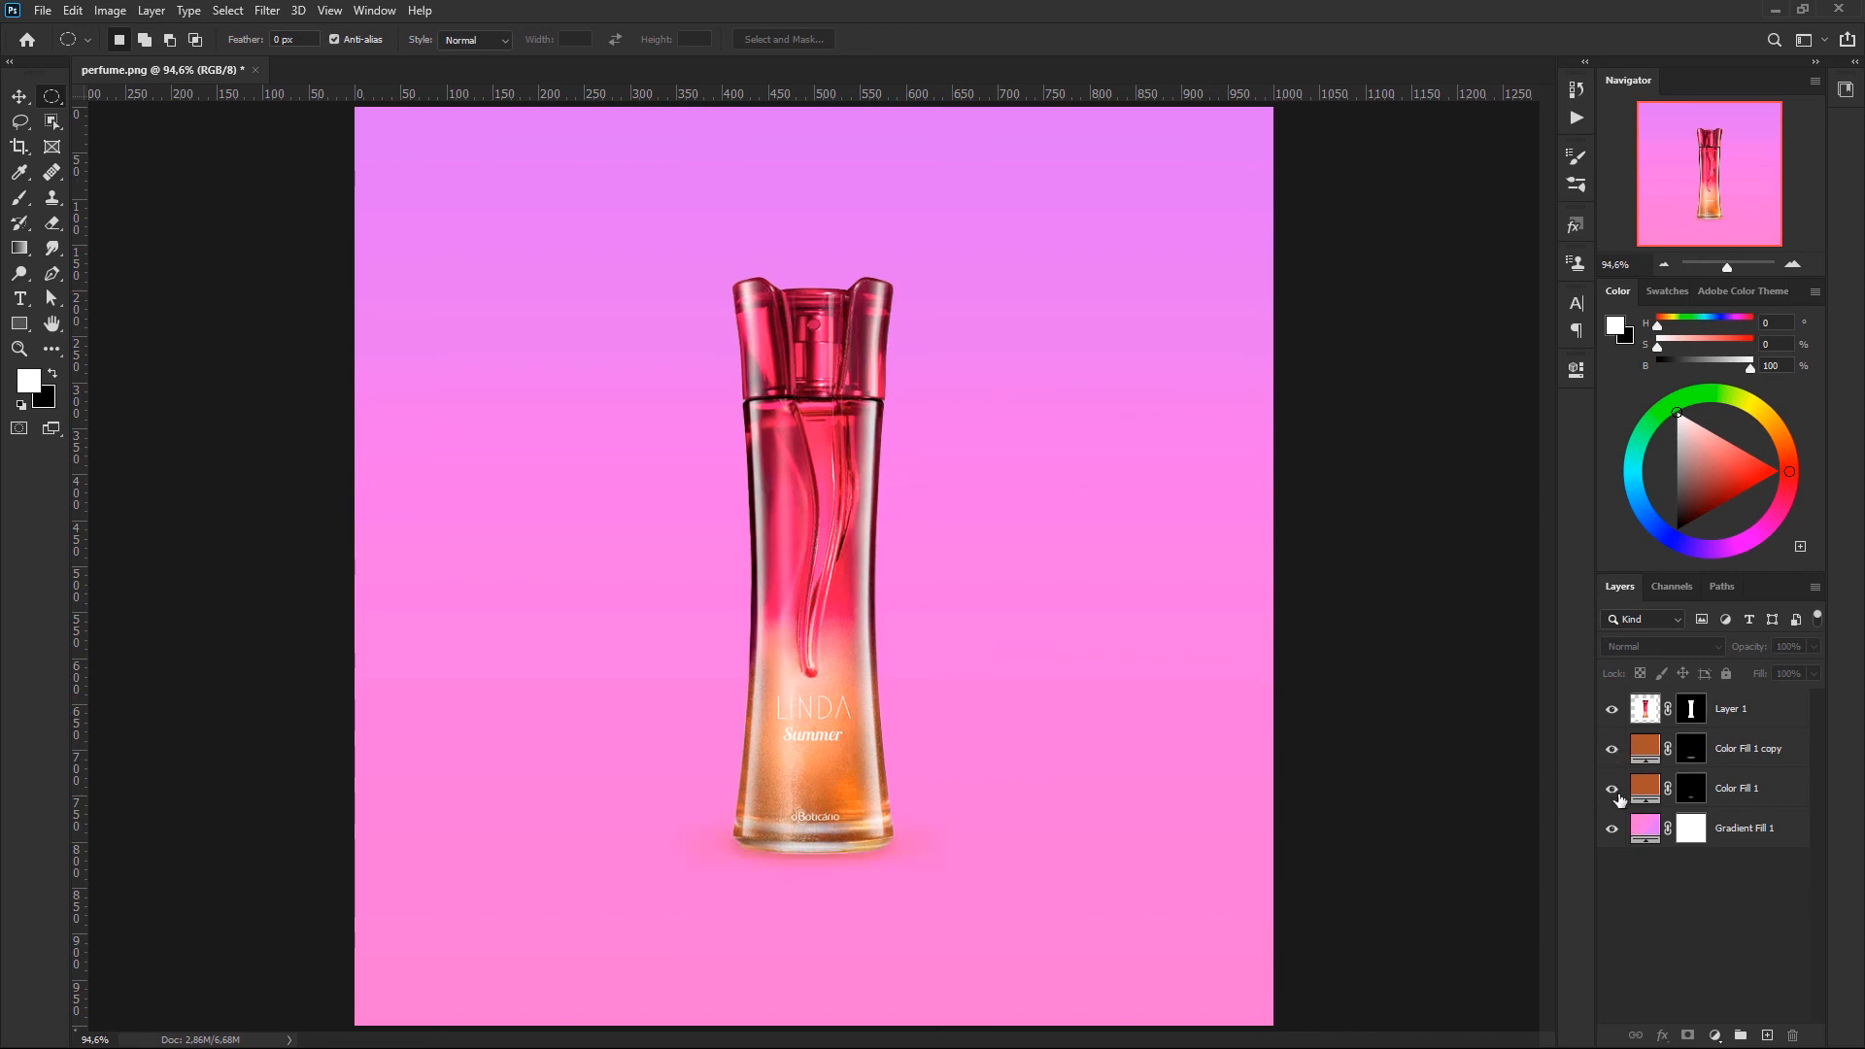